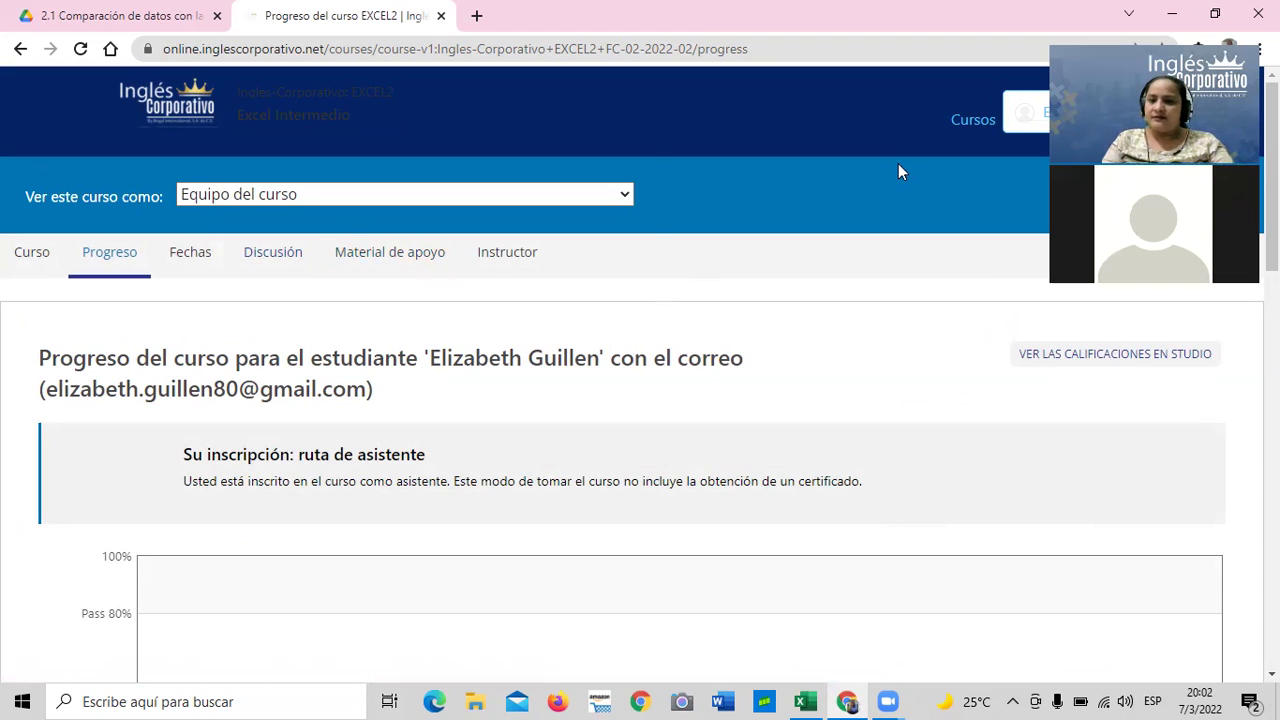
# Step: Review the homework, midterm and final exam scores for all four sections on the course progress page
pyautogui.scroll(-3, 250, 440)
pyautogui.scroll(-2, 250, 440)
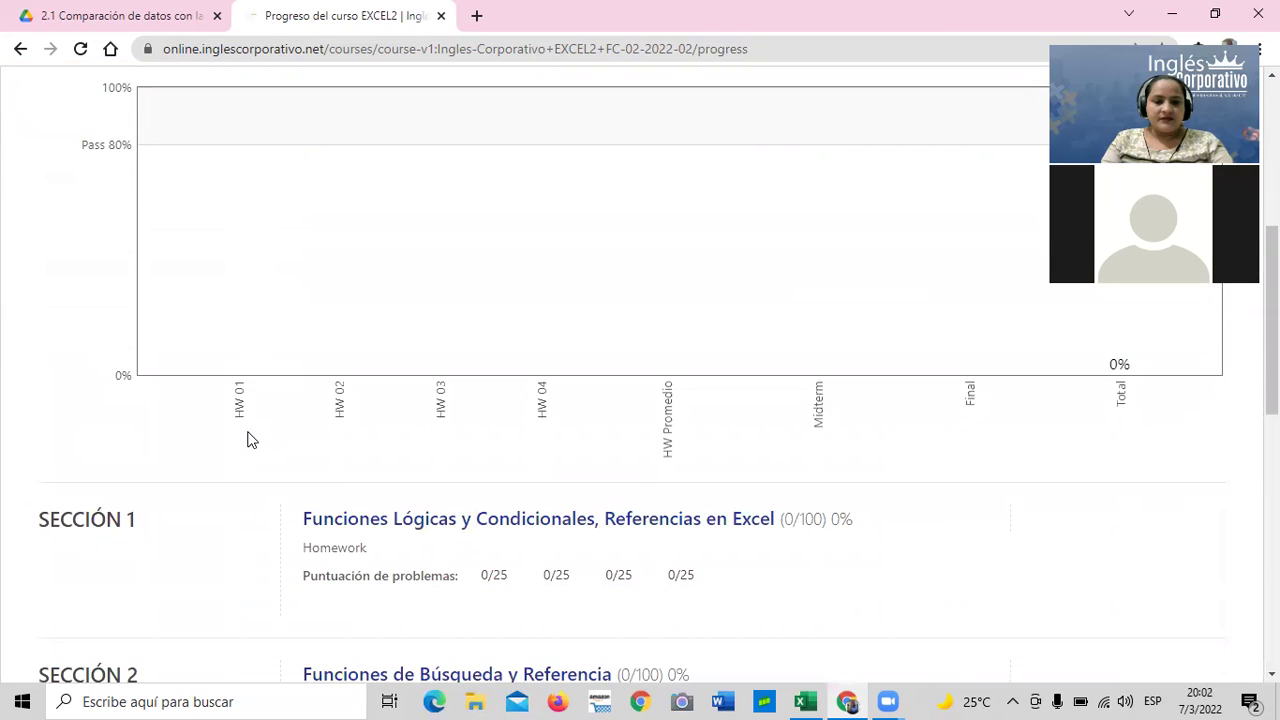
pyautogui.scroll(-2, 250, 440)
pyautogui.scroll(-3, 250, 440)
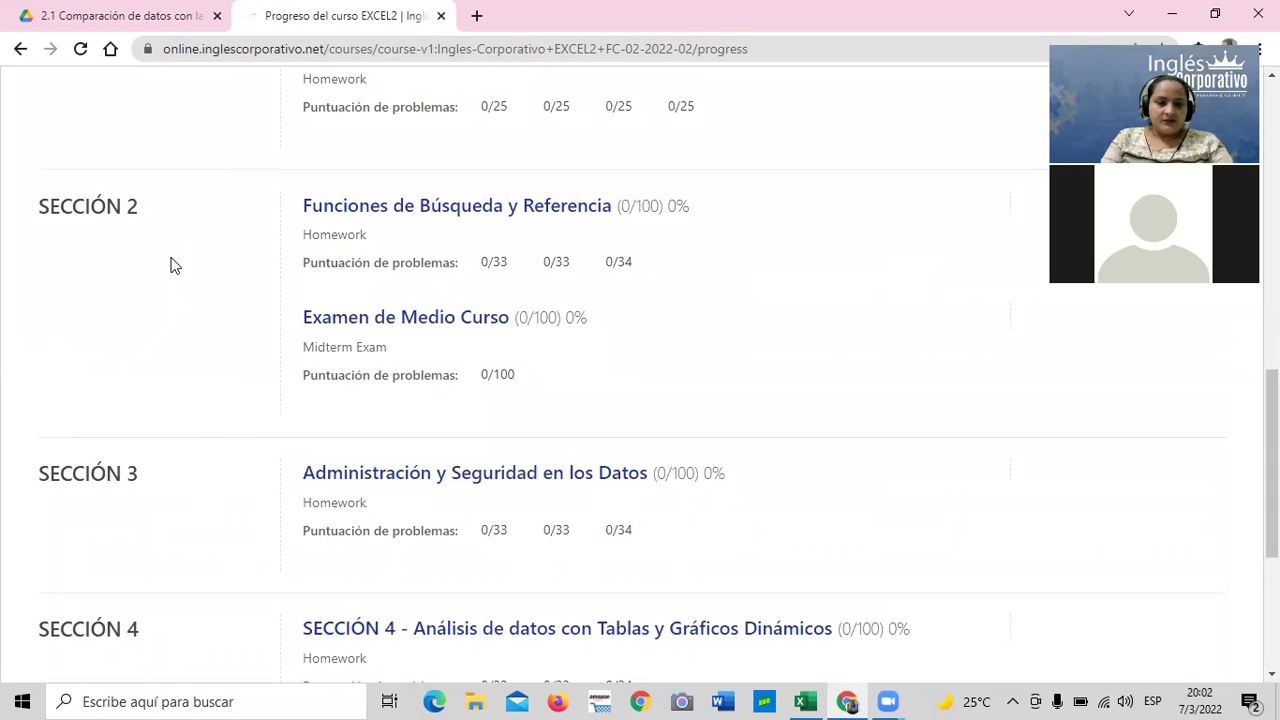
pyautogui.scroll(-3, 178, 274)
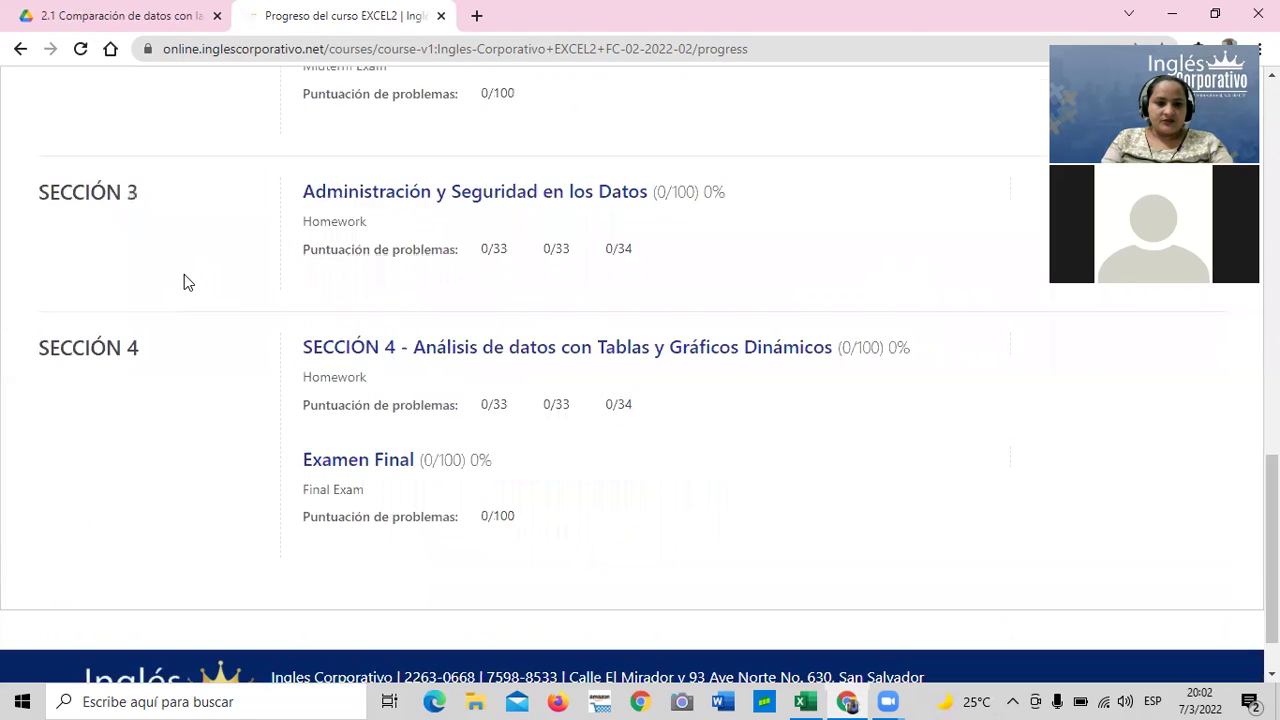
pyautogui.scroll(5, 193, 342)
pyautogui.scroll(7, 195, 347)
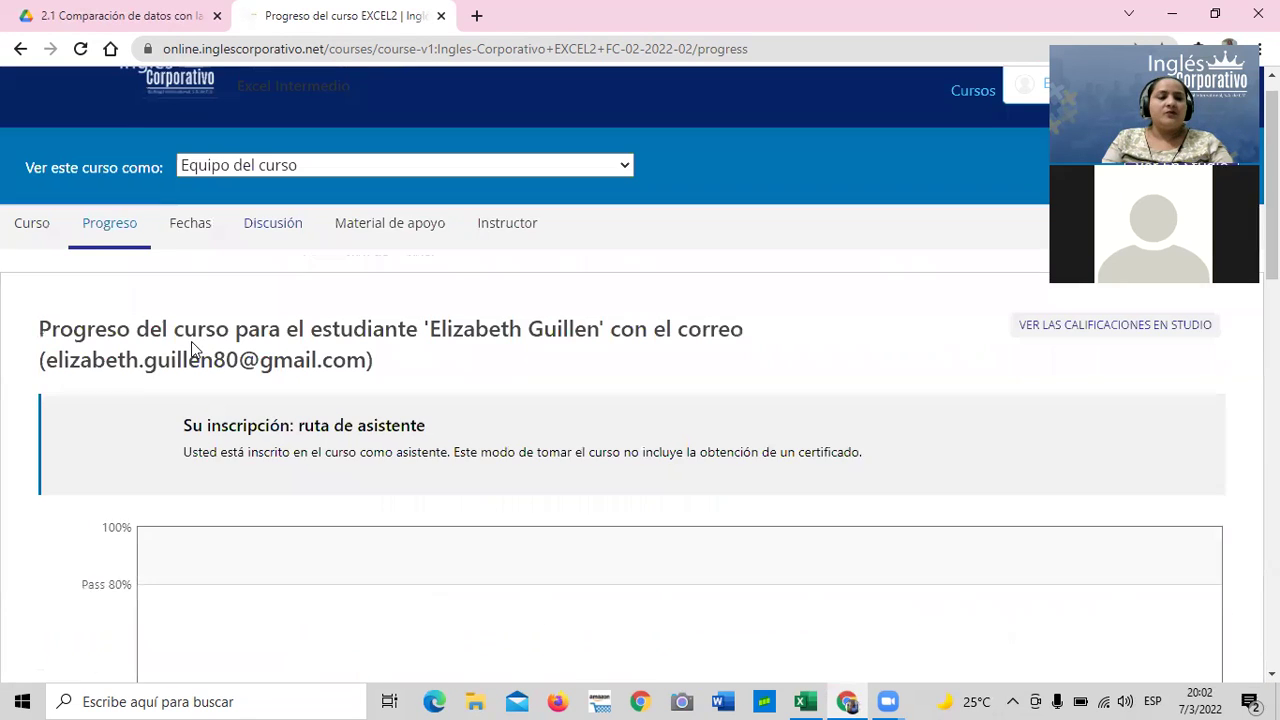
# Step: Open the Funciones de Búsqueda y Referencia lesson in SECCIÓN 2 from the Excel Intermedio course outline
pyautogui.click(28, 258)
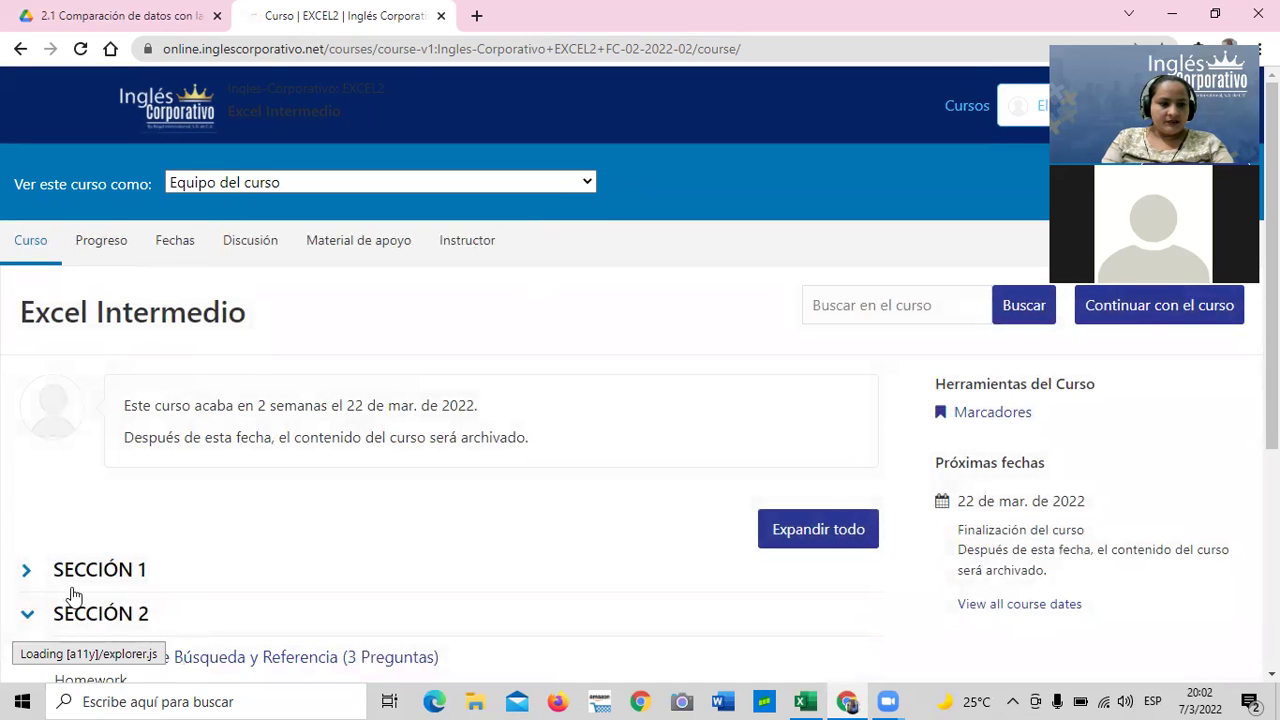
pyautogui.scroll(-2, 75, 590)
pyautogui.click(270, 478)
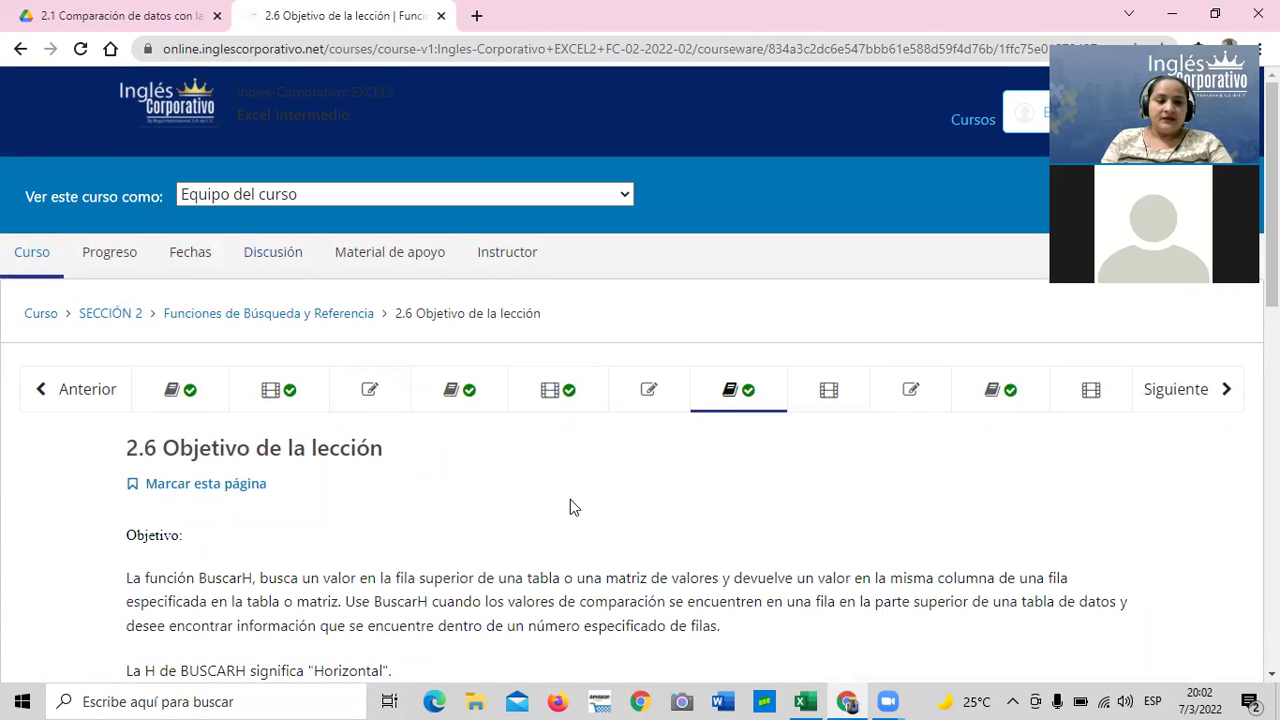
# Step: Open 2.2 Laboratorio 1 and look through its questions
pyautogui.click(387, 398)
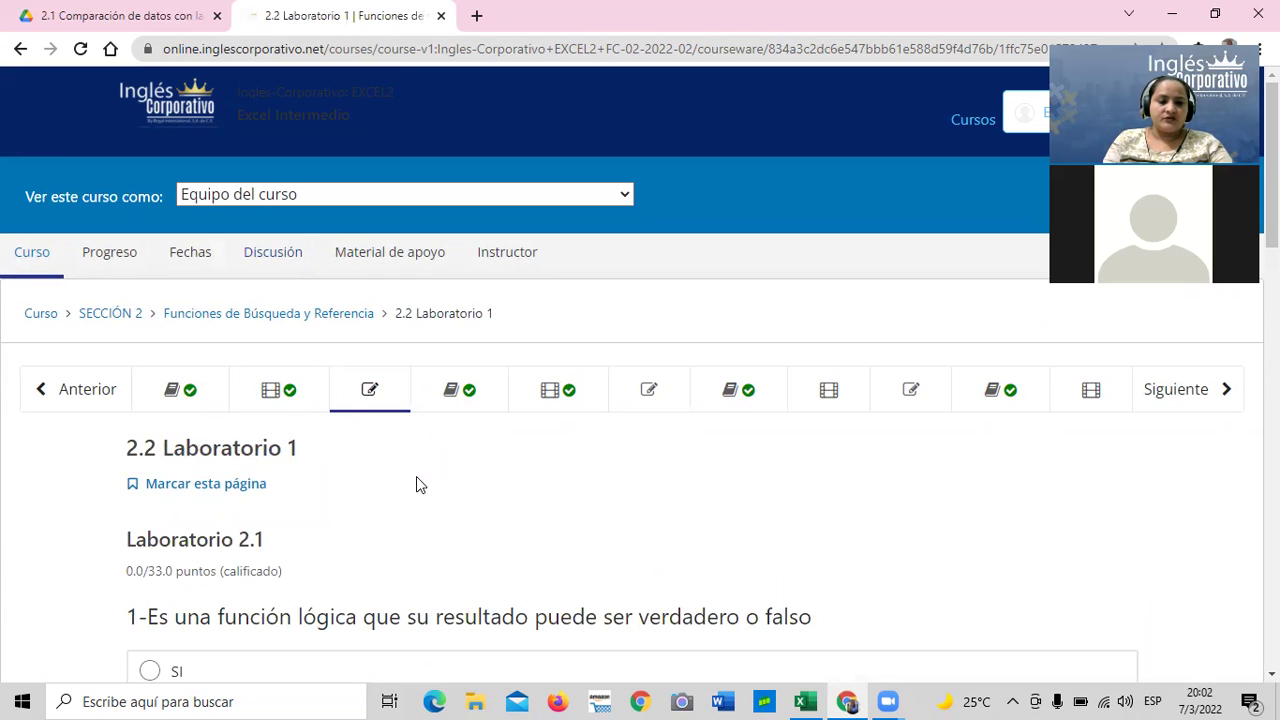
pyautogui.scroll(-5, 418, 476)
pyautogui.scroll(-3, 424, 528)
pyautogui.scroll(7, 426, 528)
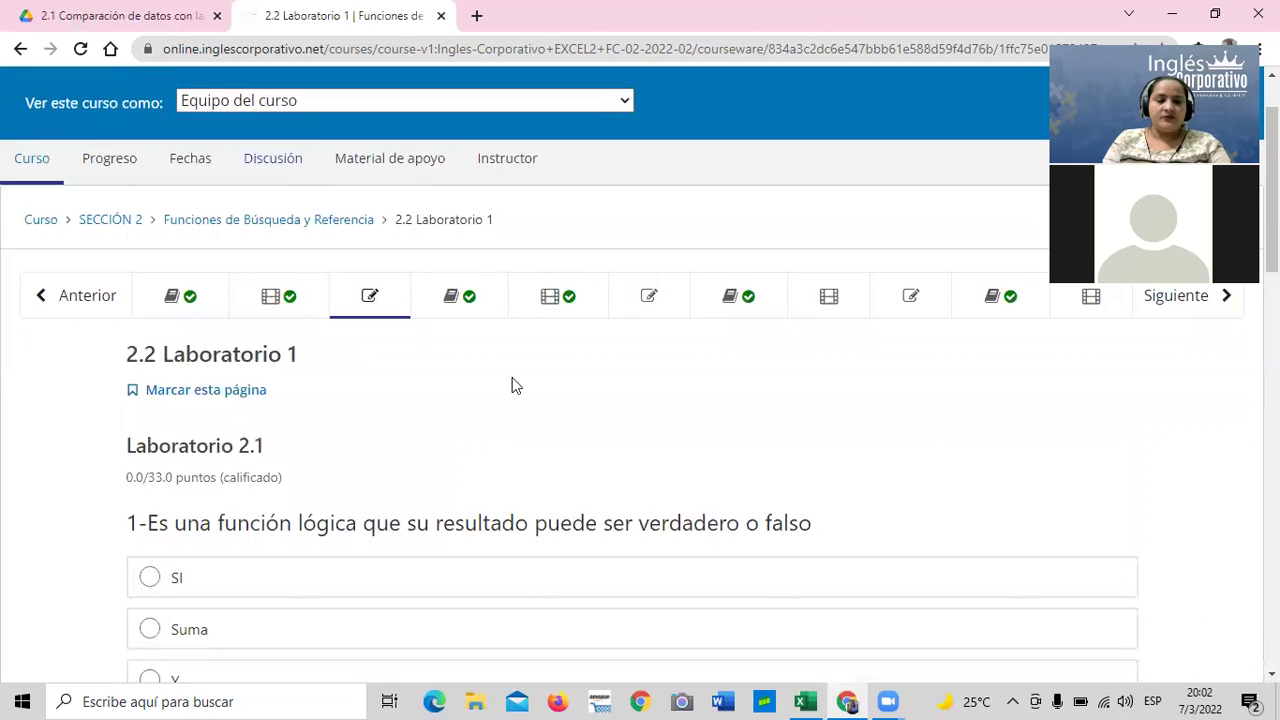
# Step: Open 2.5 Laboratorio 2 and read its three questions on lookup functions and the BUSCARH syntax
pyautogui.click(674, 297)
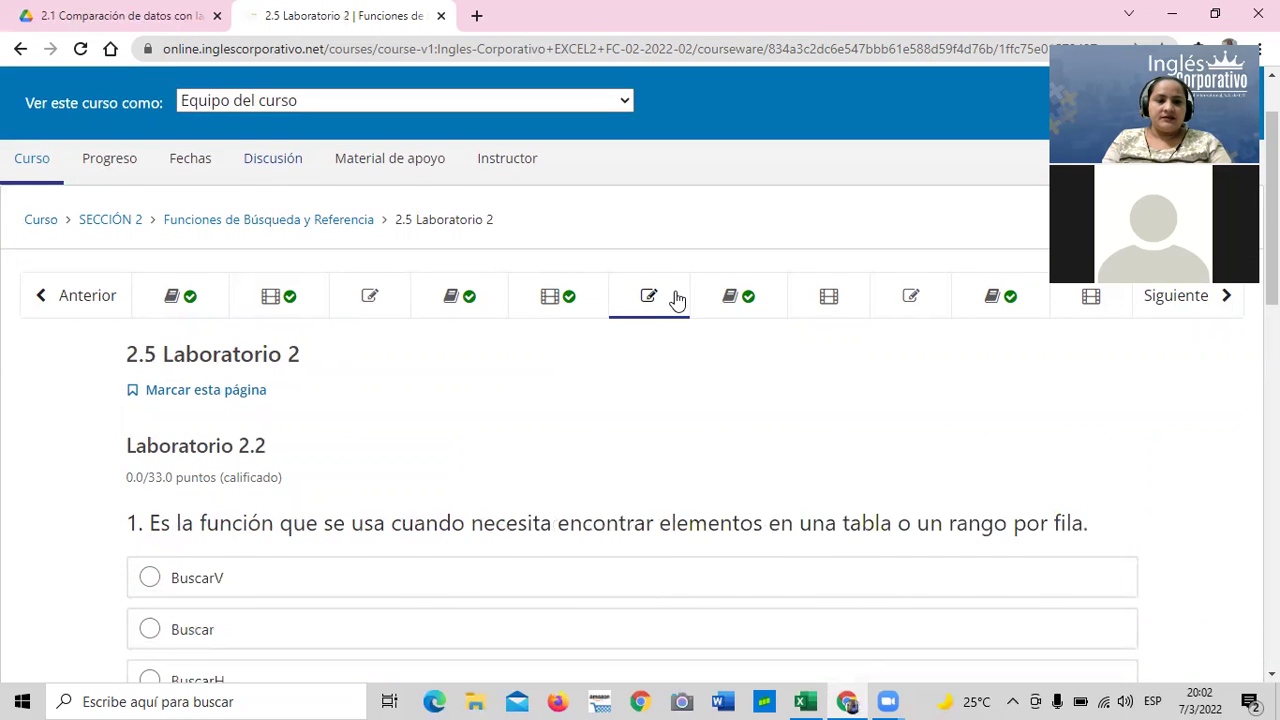
pyautogui.scroll(-2, 666, 426)
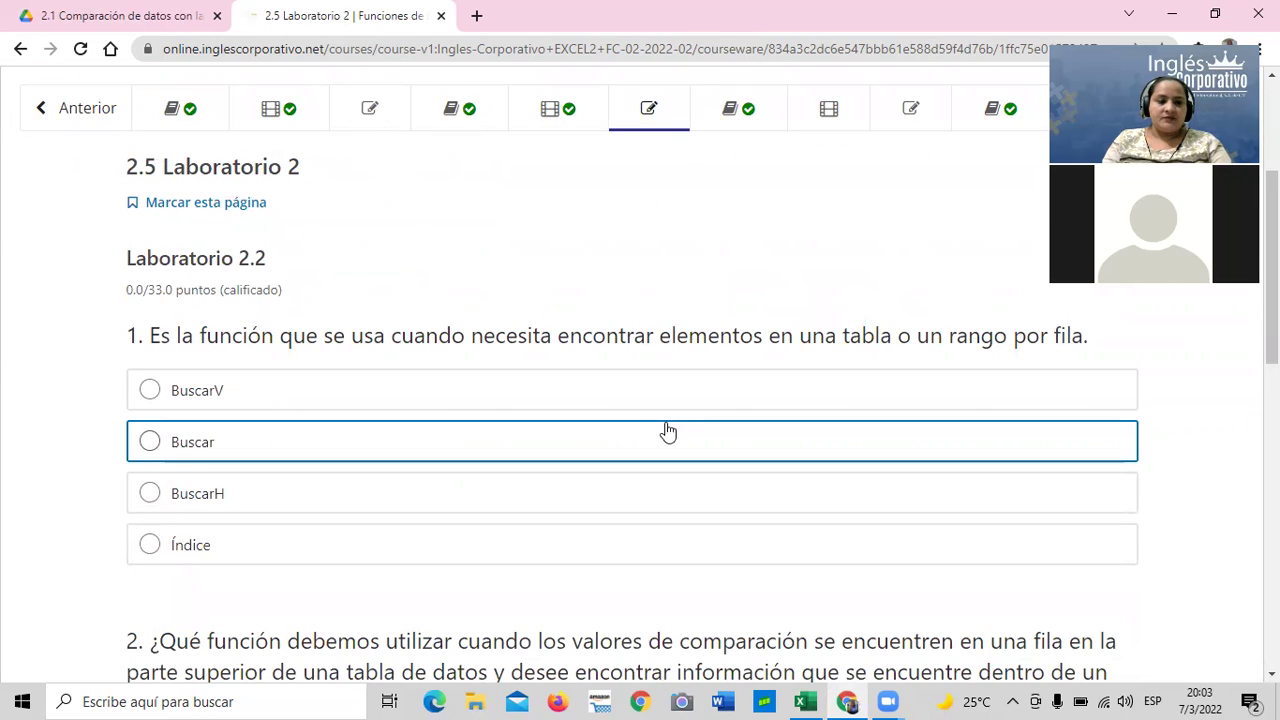
pyautogui.scroll(-7, 668, 430)
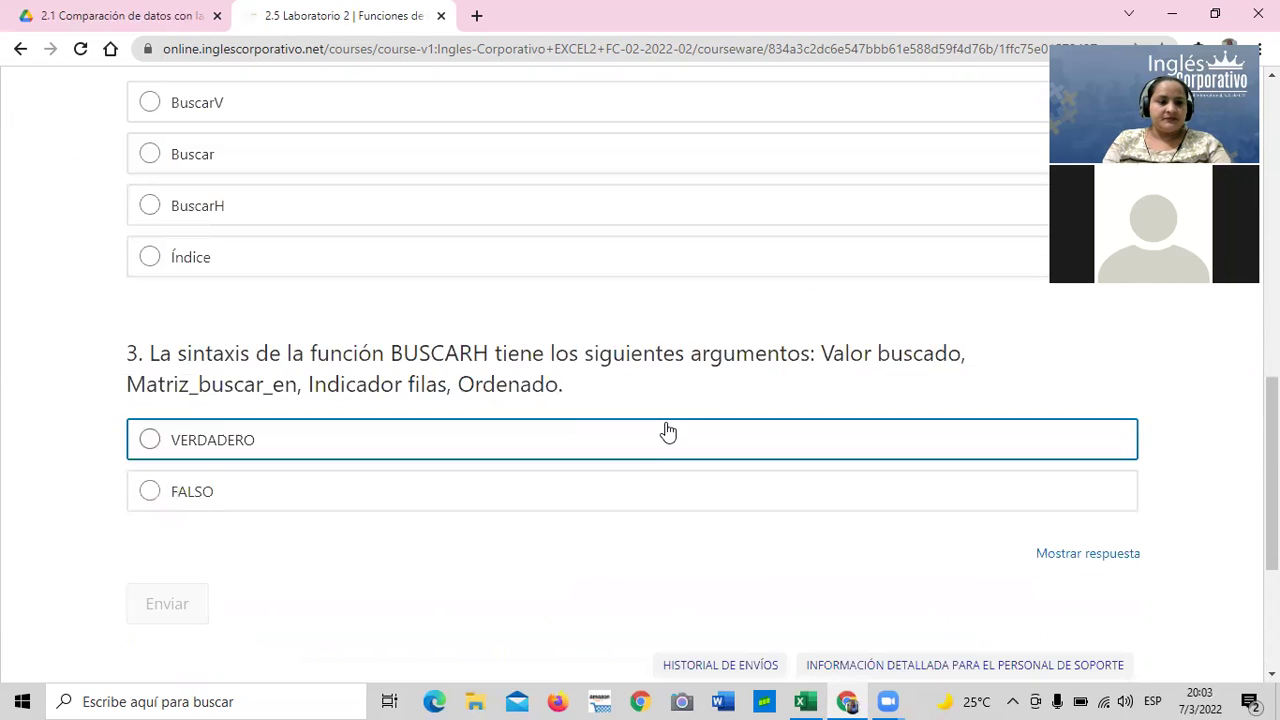
pyautogui.scroll(9, 668, 430)
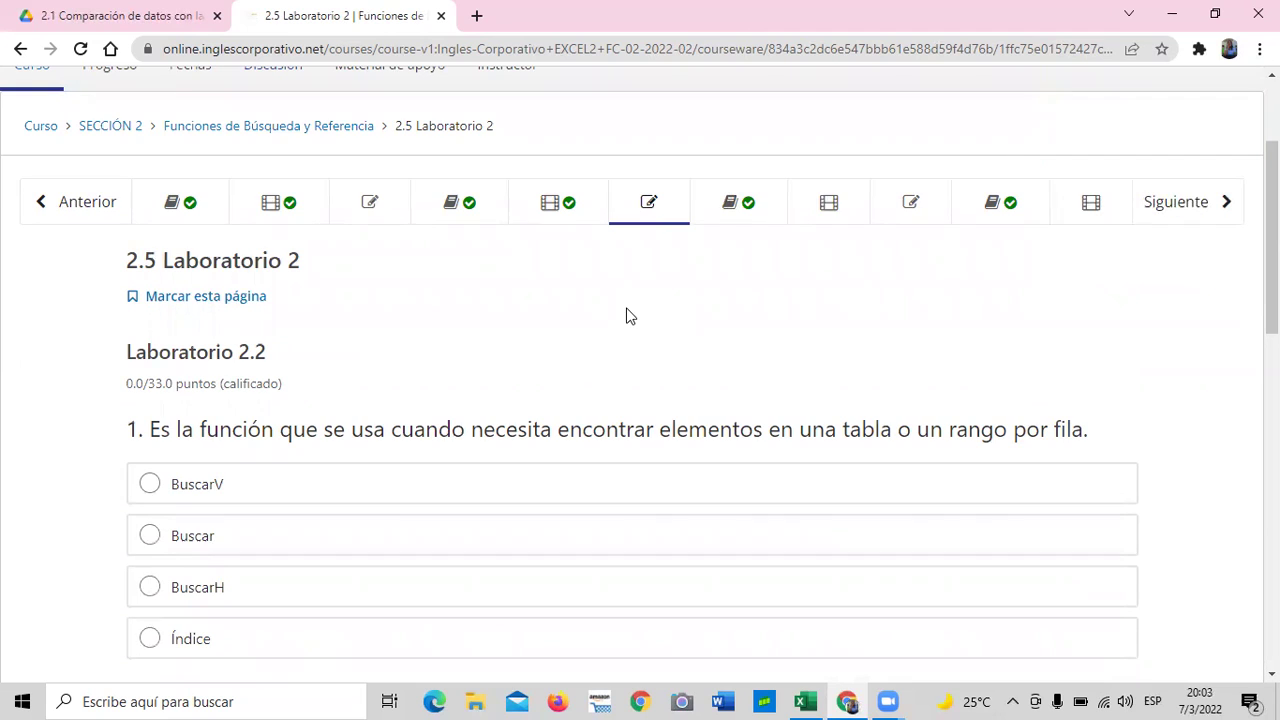
pyautogui.scroll(2, 629, 316)
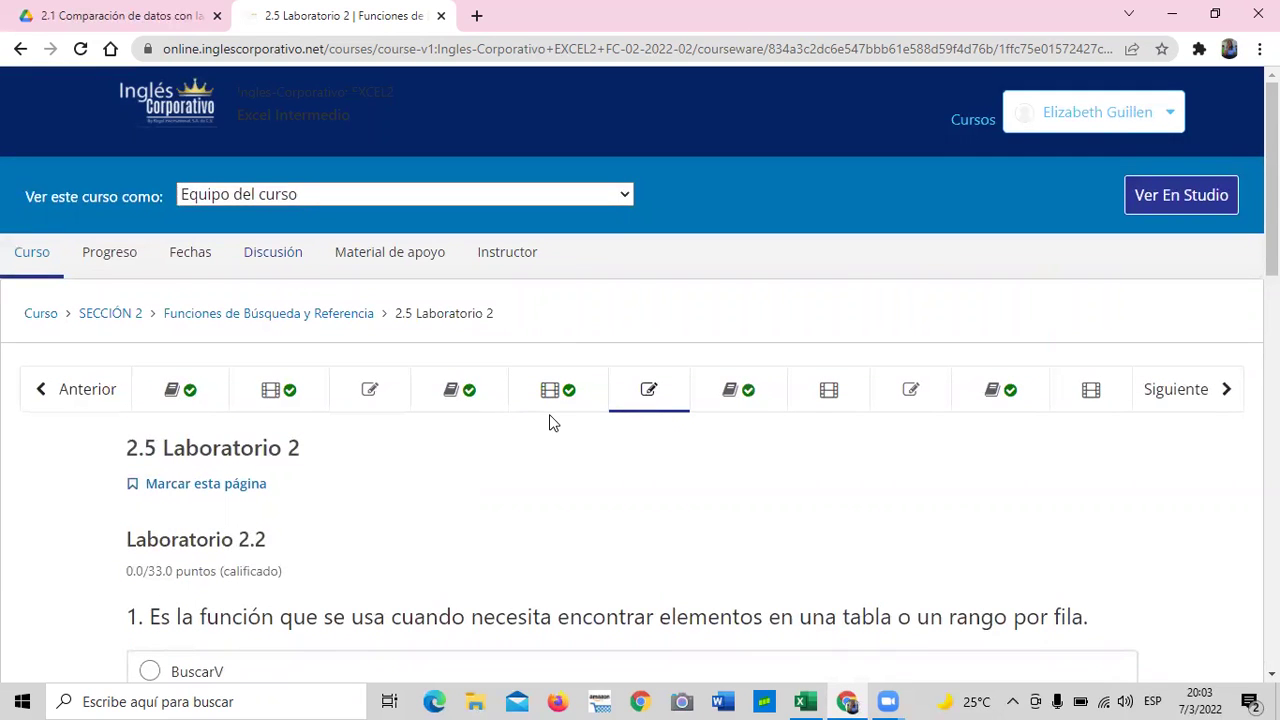
pyautogui.scroll(-5, 549, 518)
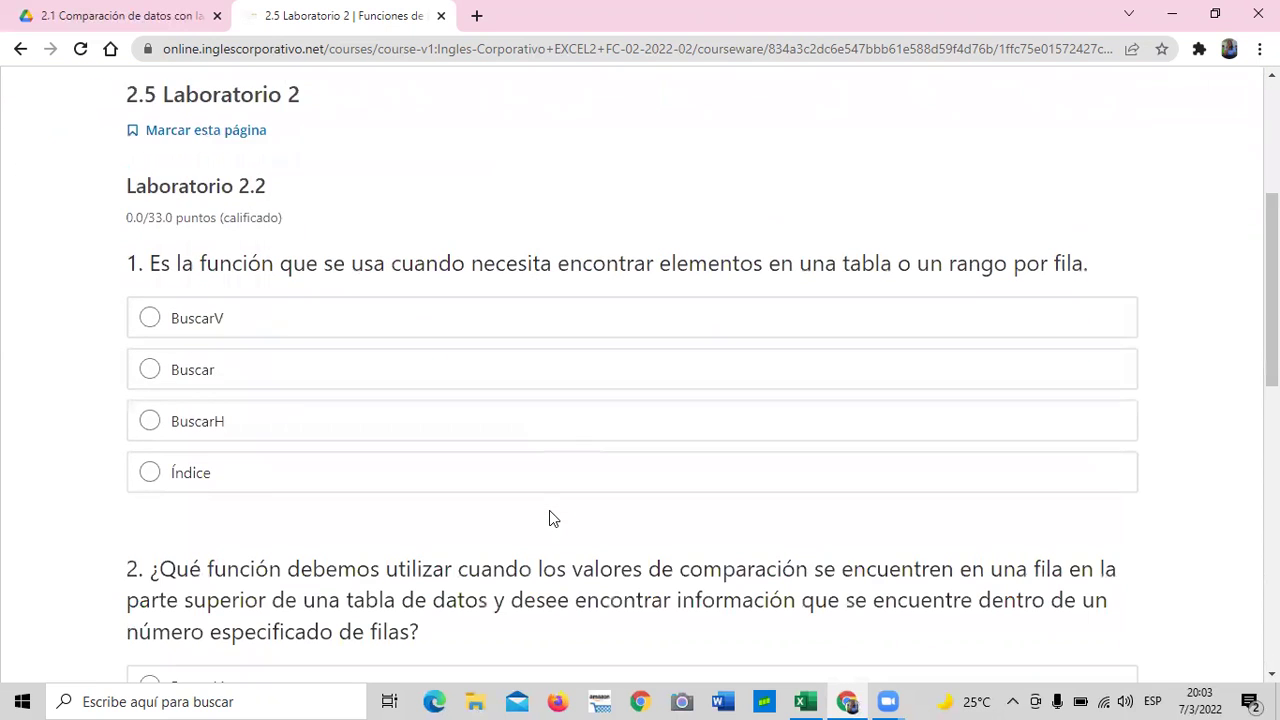
pyautogui.scroll(-2, 549, 518)
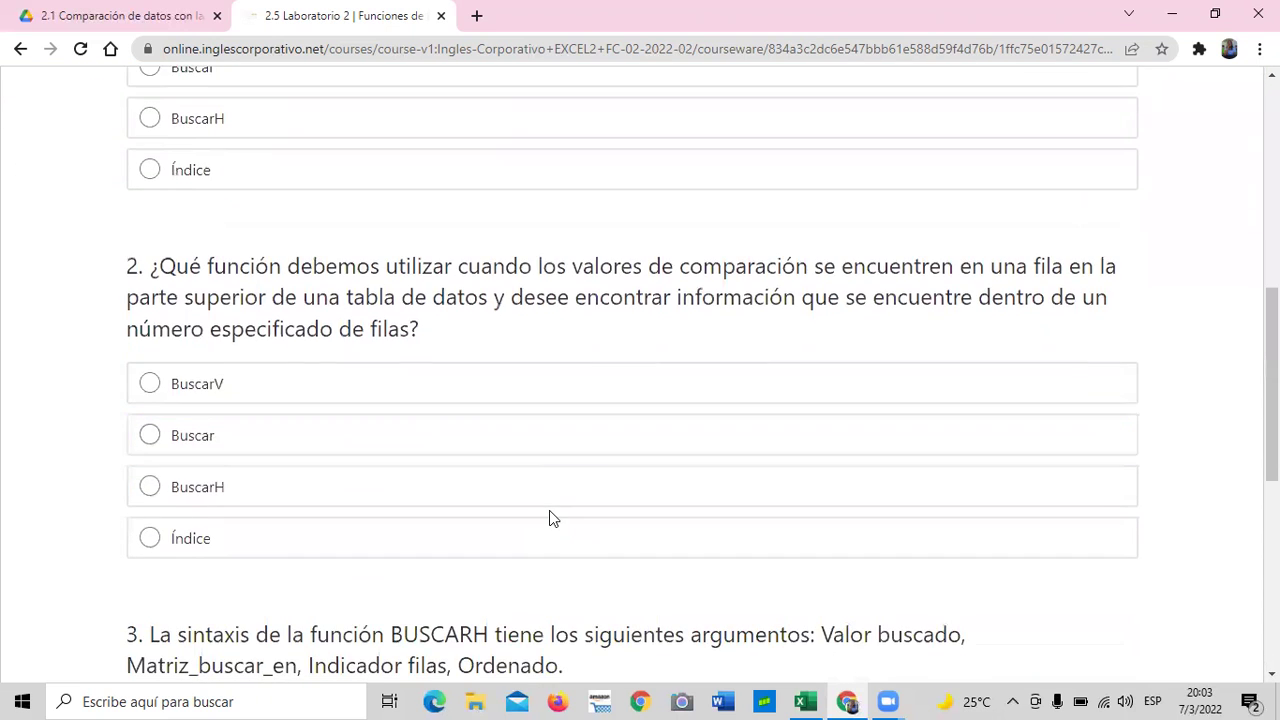
pyautogui.scroll(-2, 361, 580)
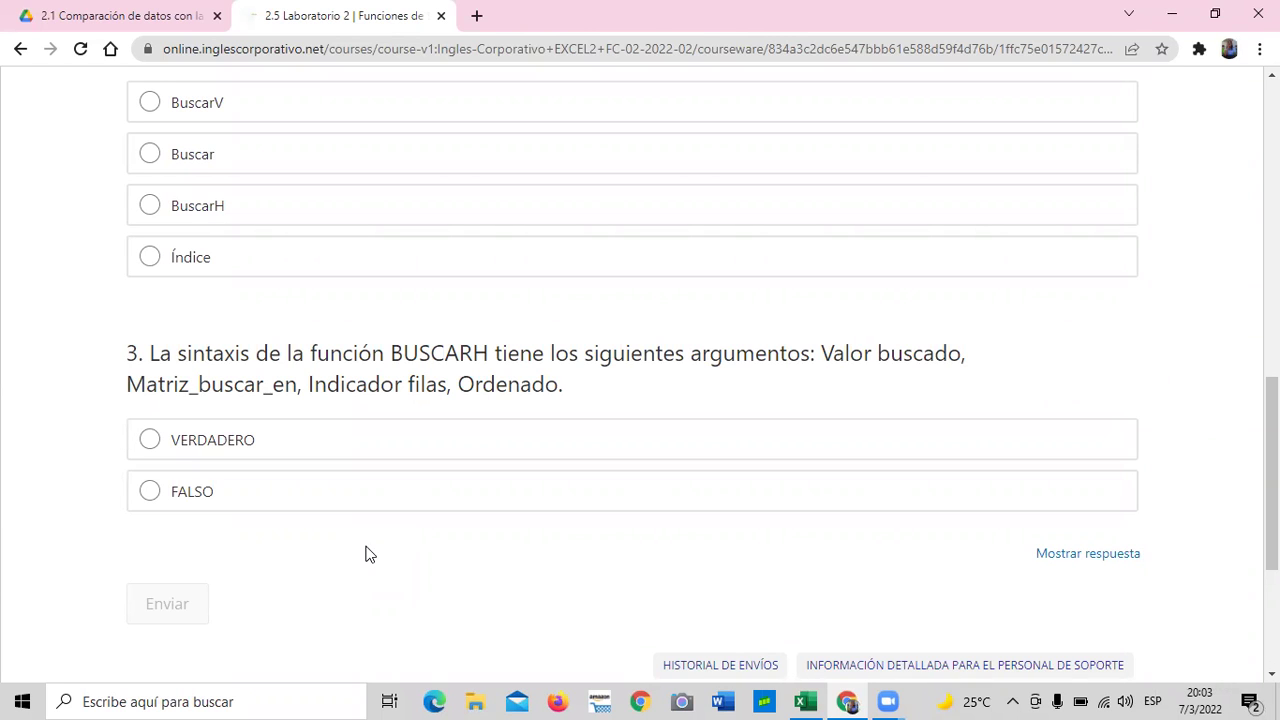
pyautogui.scroll(2, 443, 523)
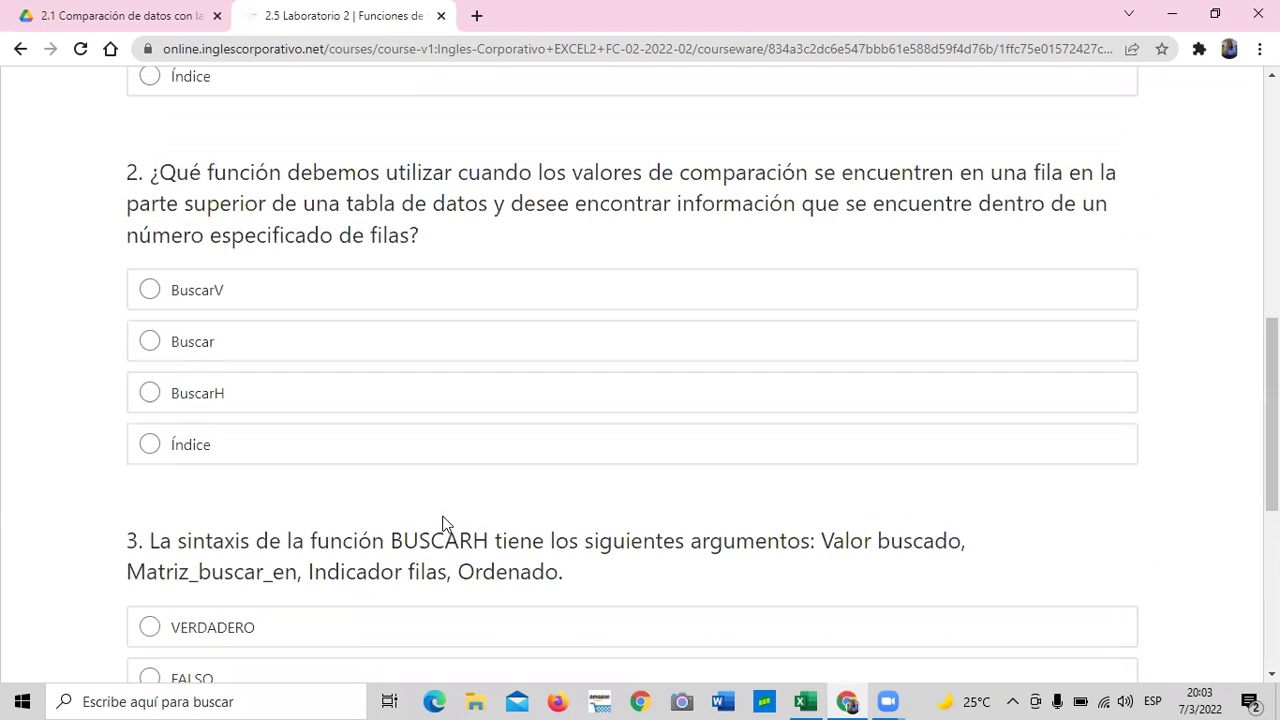
pyautogui.scroll(8, 443, 523)
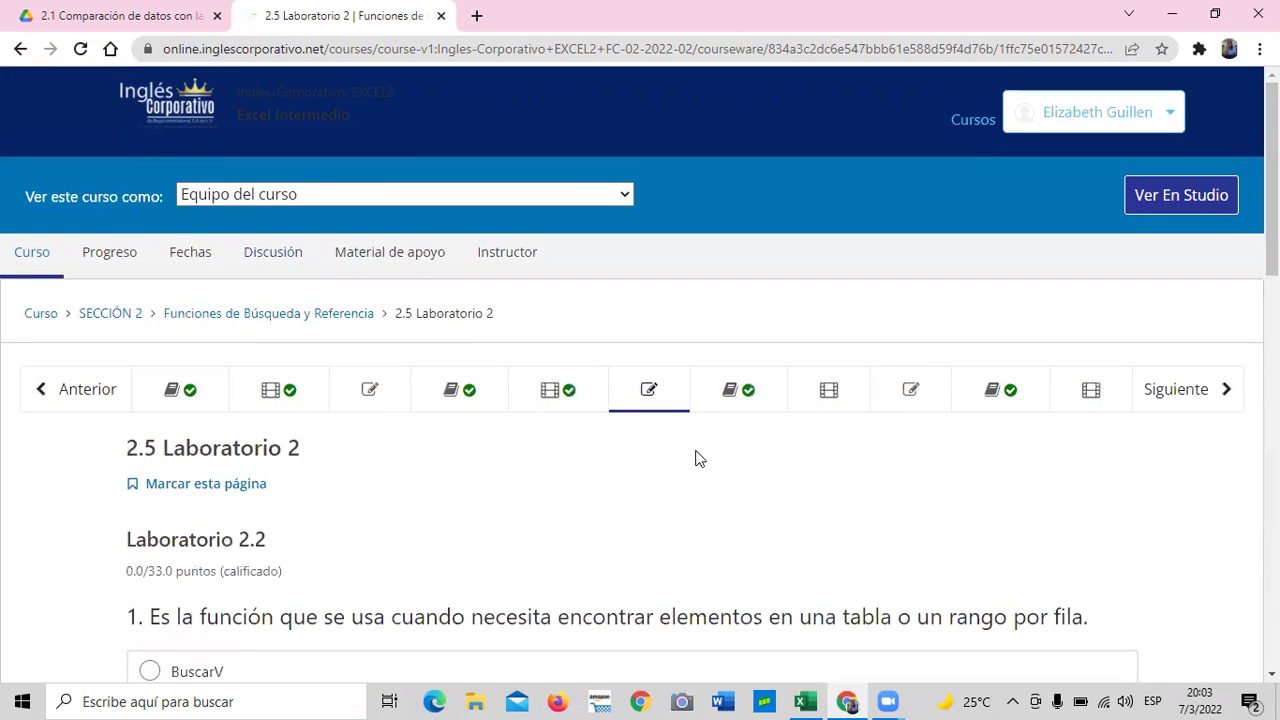
# Step: Open 2.6 Objetivo de la lección and read the BUSCARH description, syntax and arguments
pyautogui.click(740, 391)
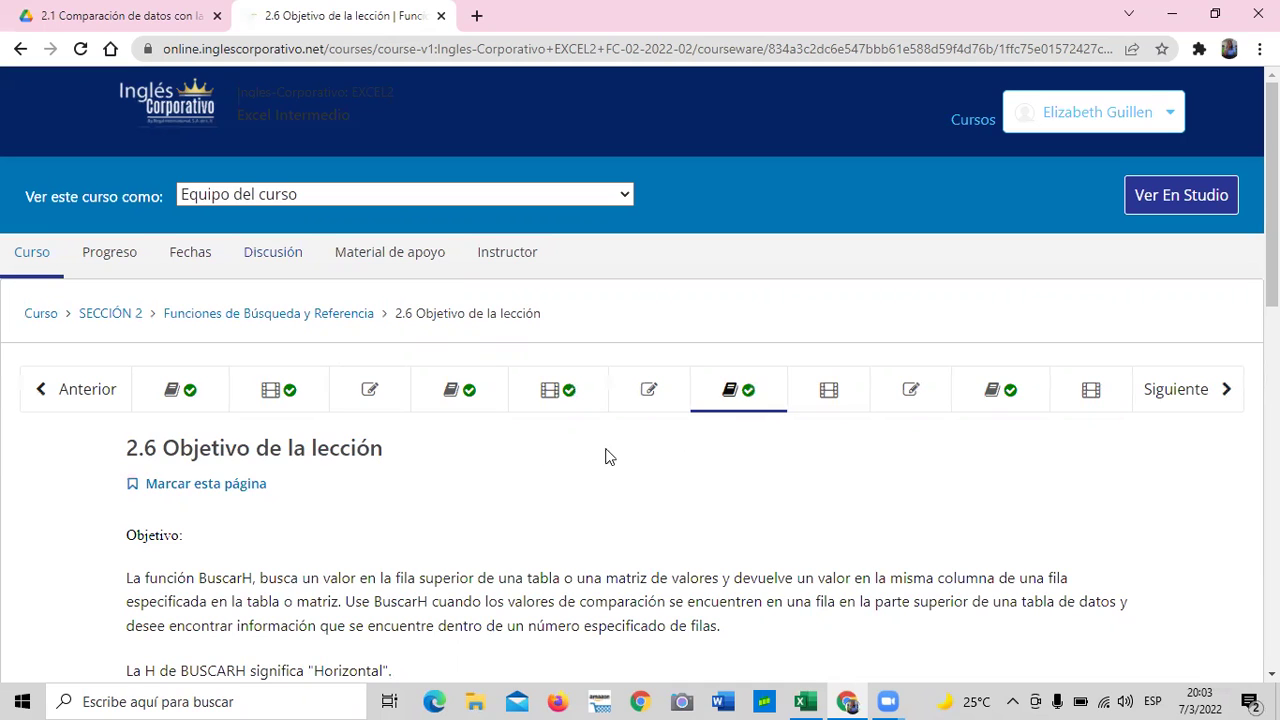
pyautogui.scroll(-2, 598, 469)
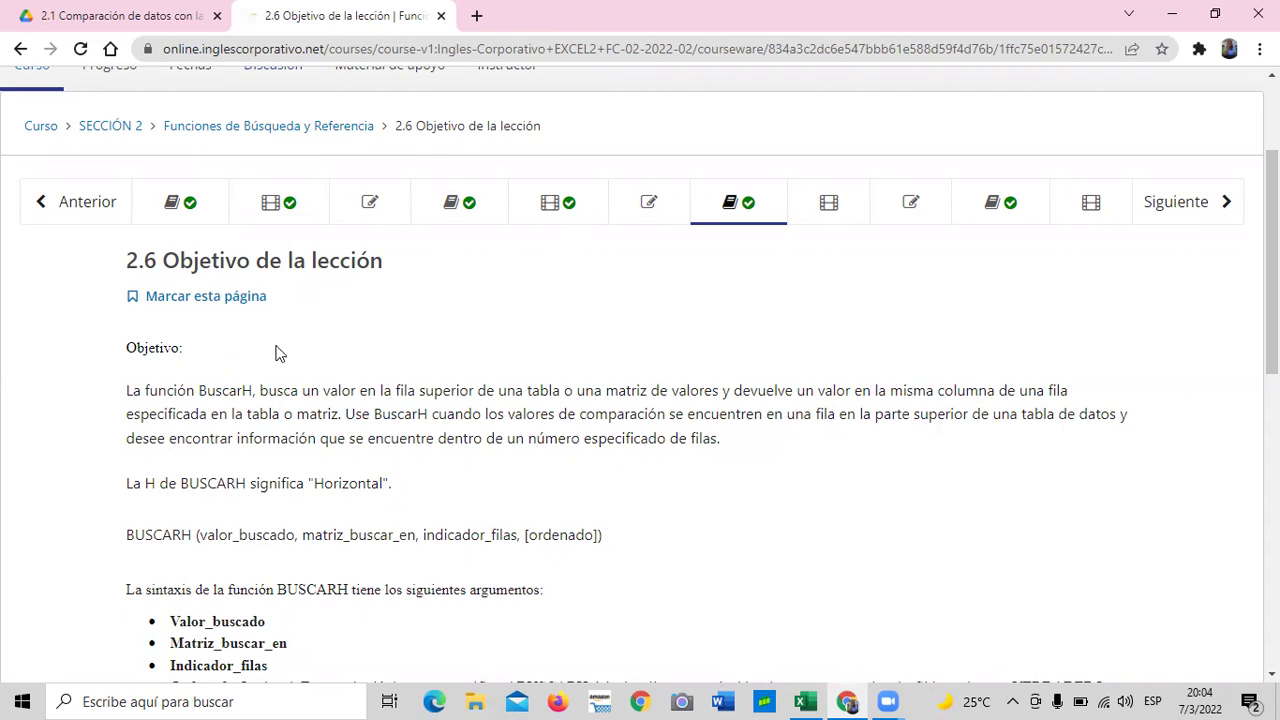
pyautogui.scroll(-1, 345, 432)
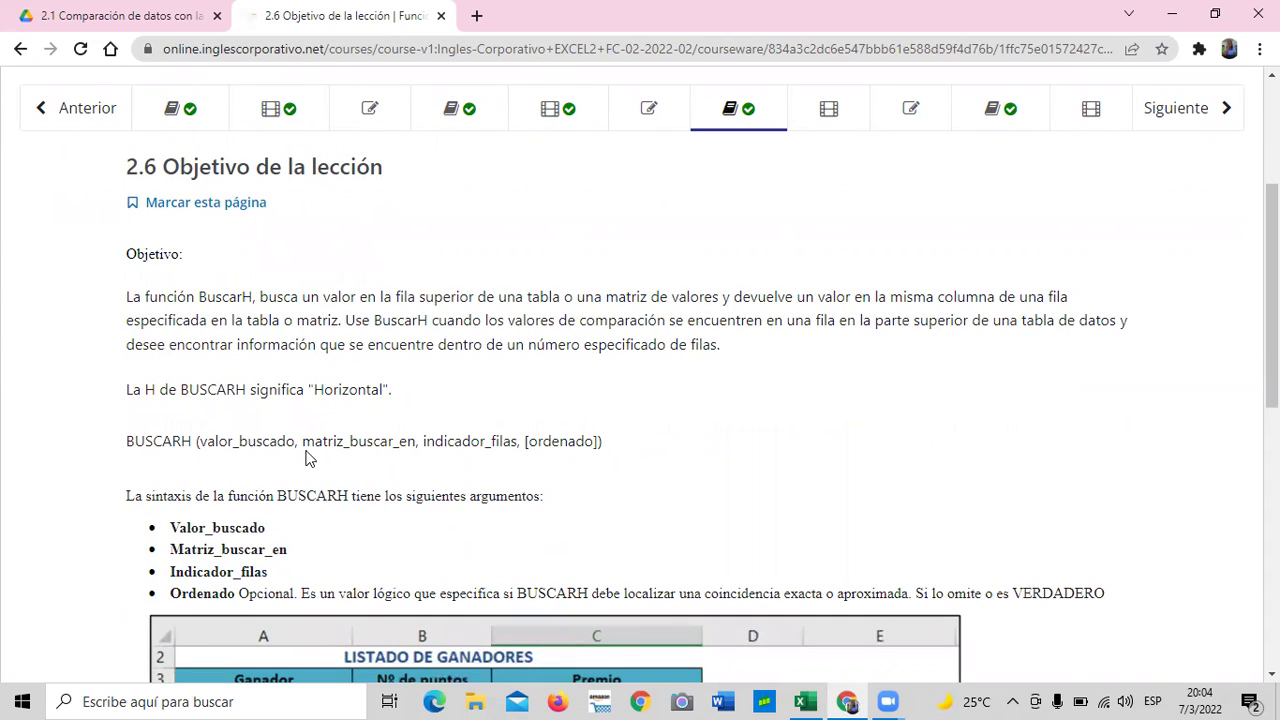
pyautogui.scroll(-2, 322, 425)
pyautogui.scroll(2, 322, 425)
pyautogui.scroll(-5, 589, 480)
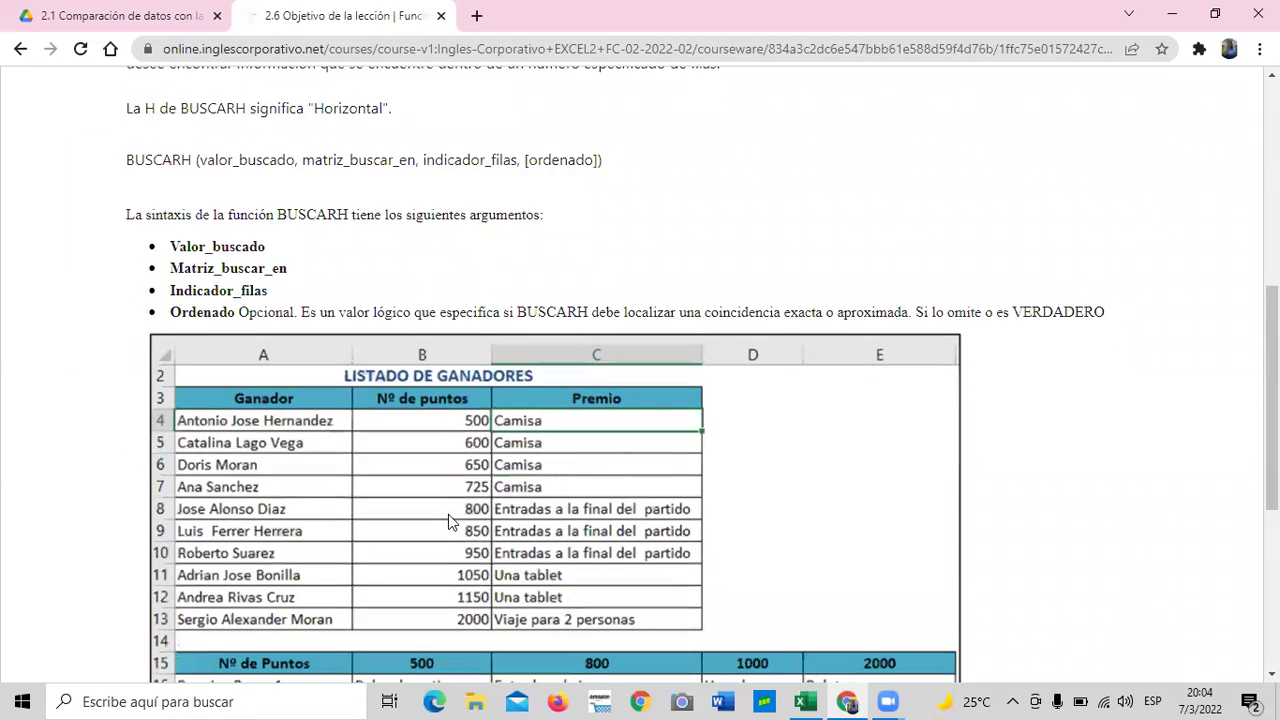
pyautogui.scroll(2, 448, 520)
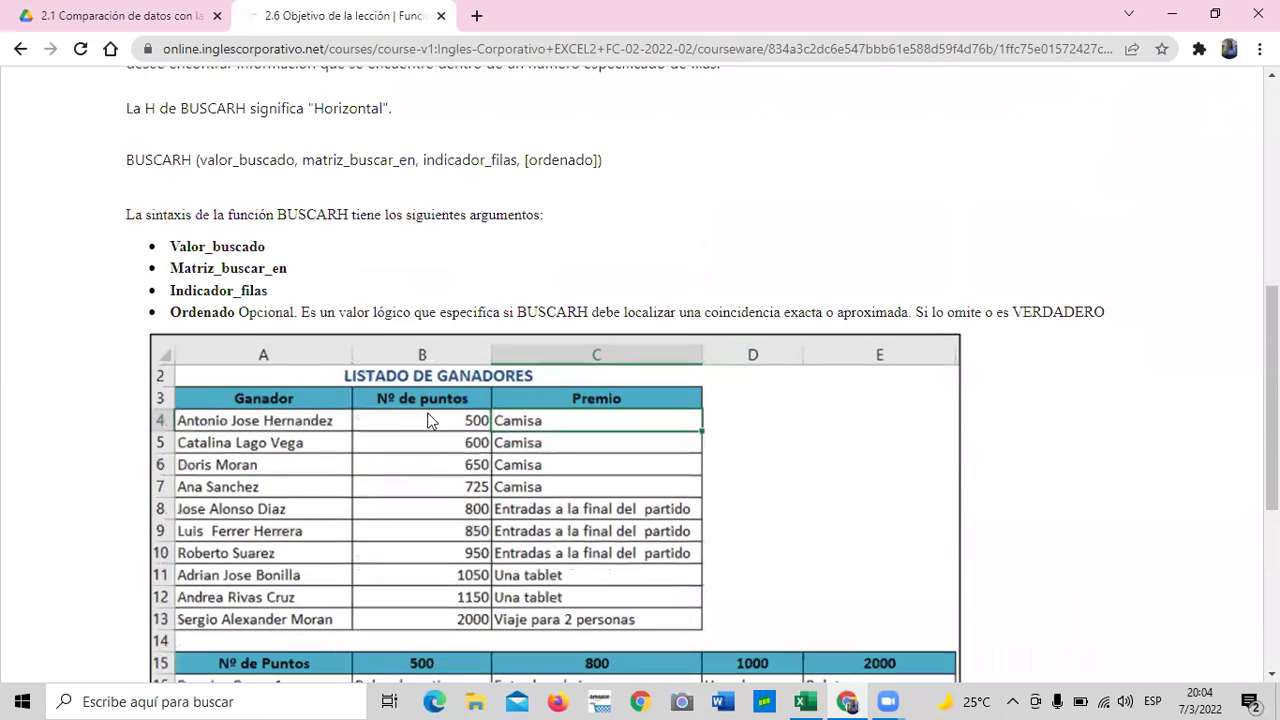
pyautogui.scroll(1, 350, 375)
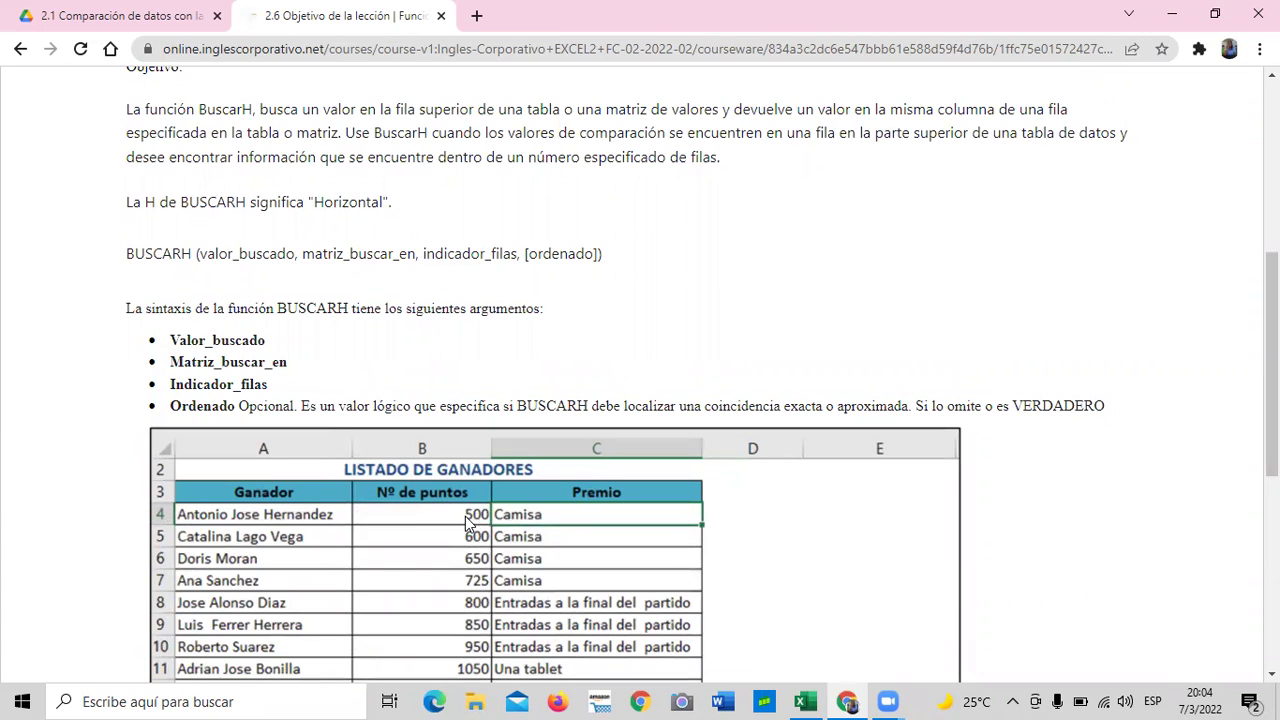
# Step: Examine the LISTADO DE GANADORES example and its prize table by points alongside the BUSCARH arguments
pyautogui.scroll(-2, 428, 578)
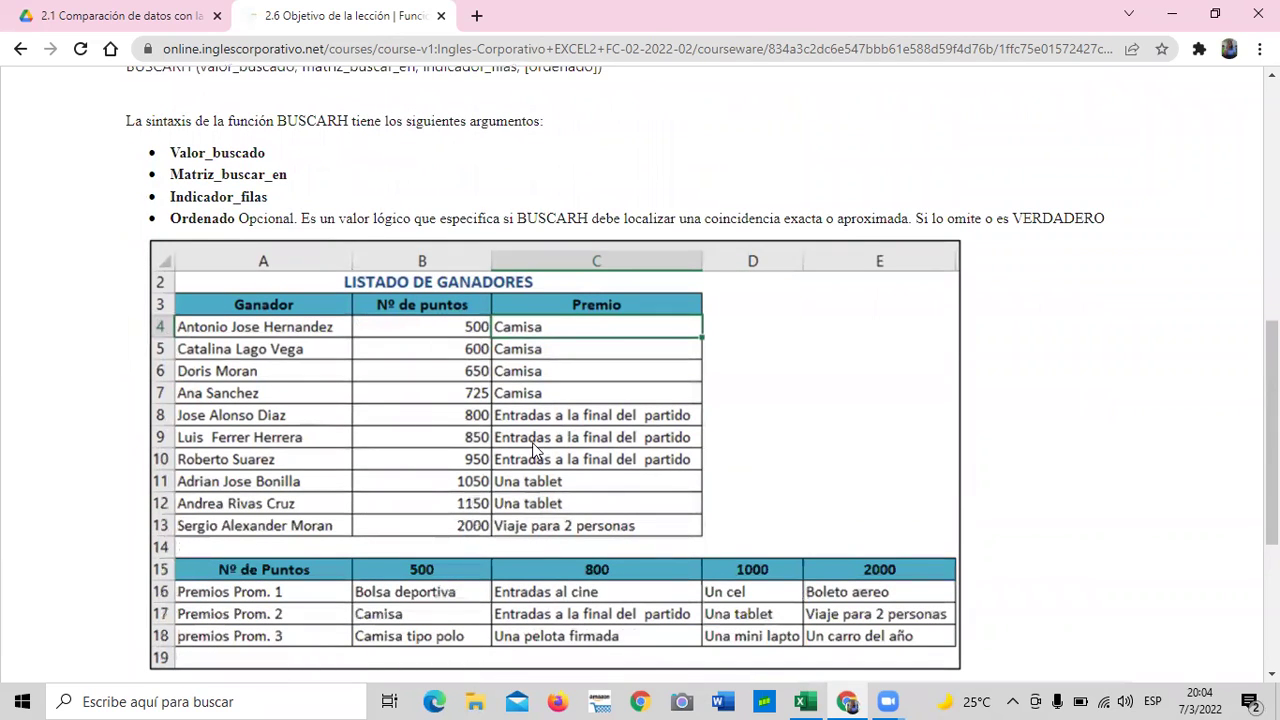
pyautogui.scroll(1, 457, 530)
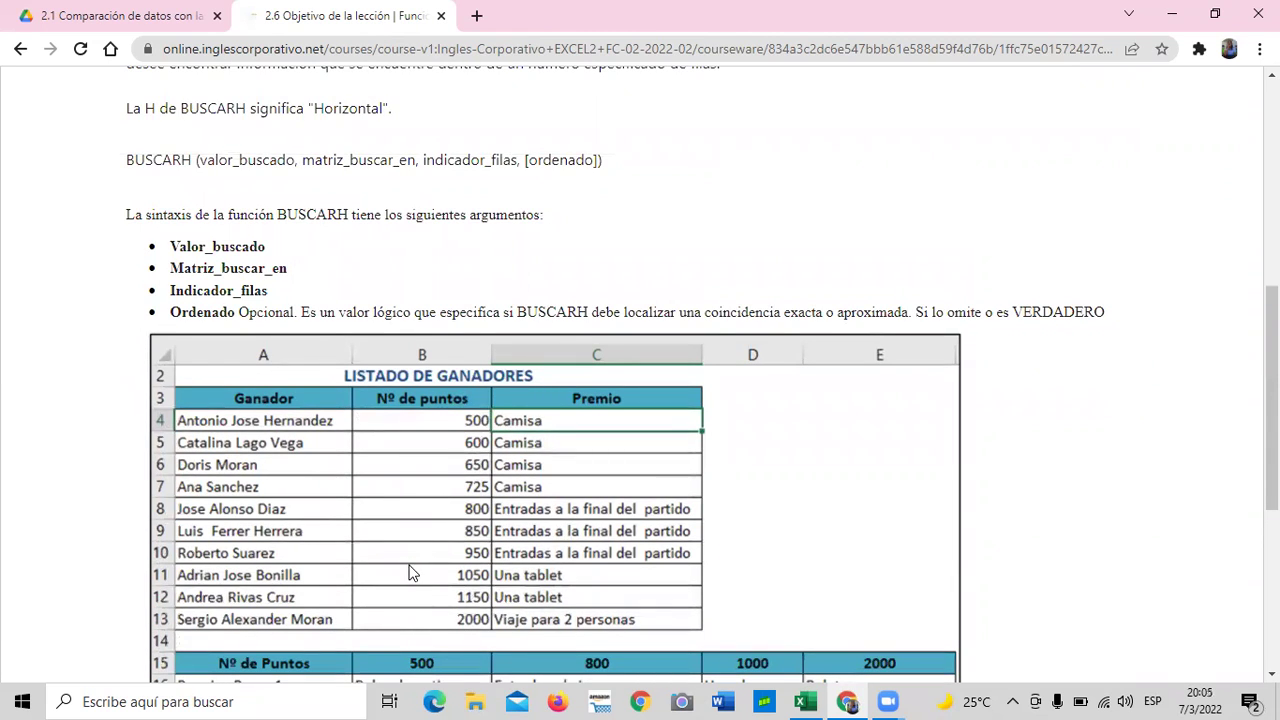
pyautogui.scroll(1, 409, 572)
pyautogui.scroll(2, 407, 562)
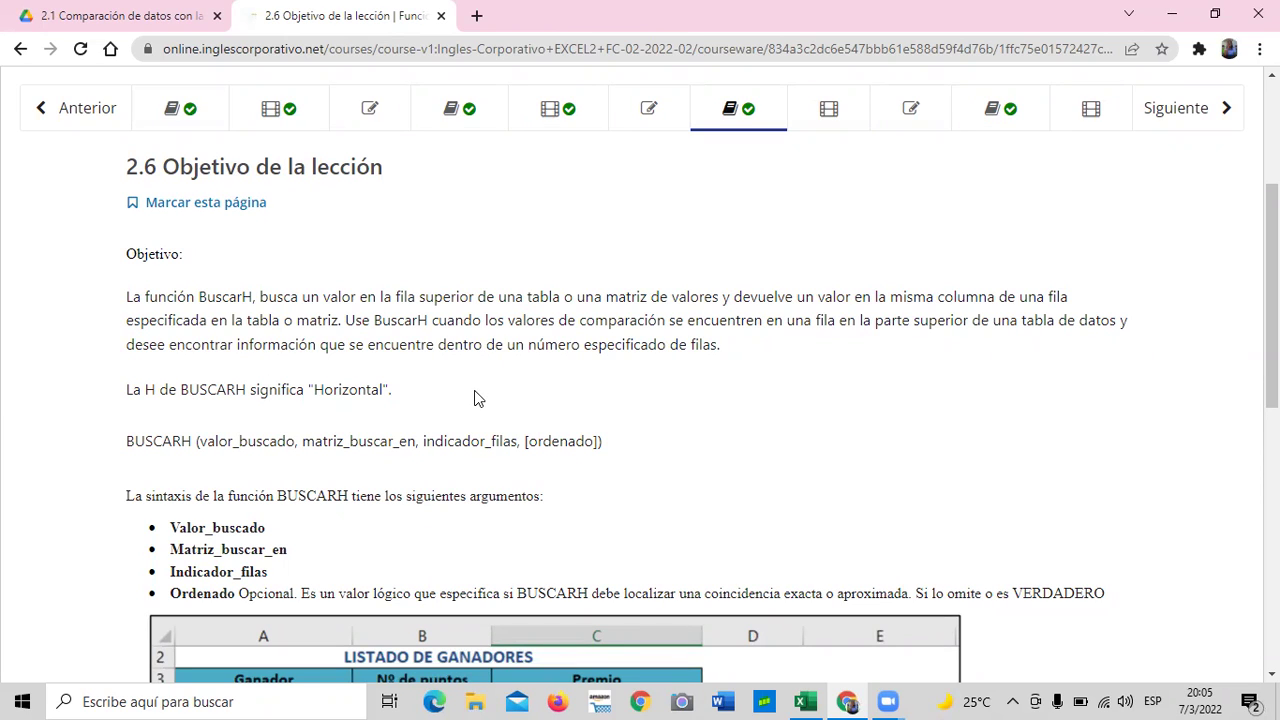
pyautogui.scroll(-3, 305, 483)
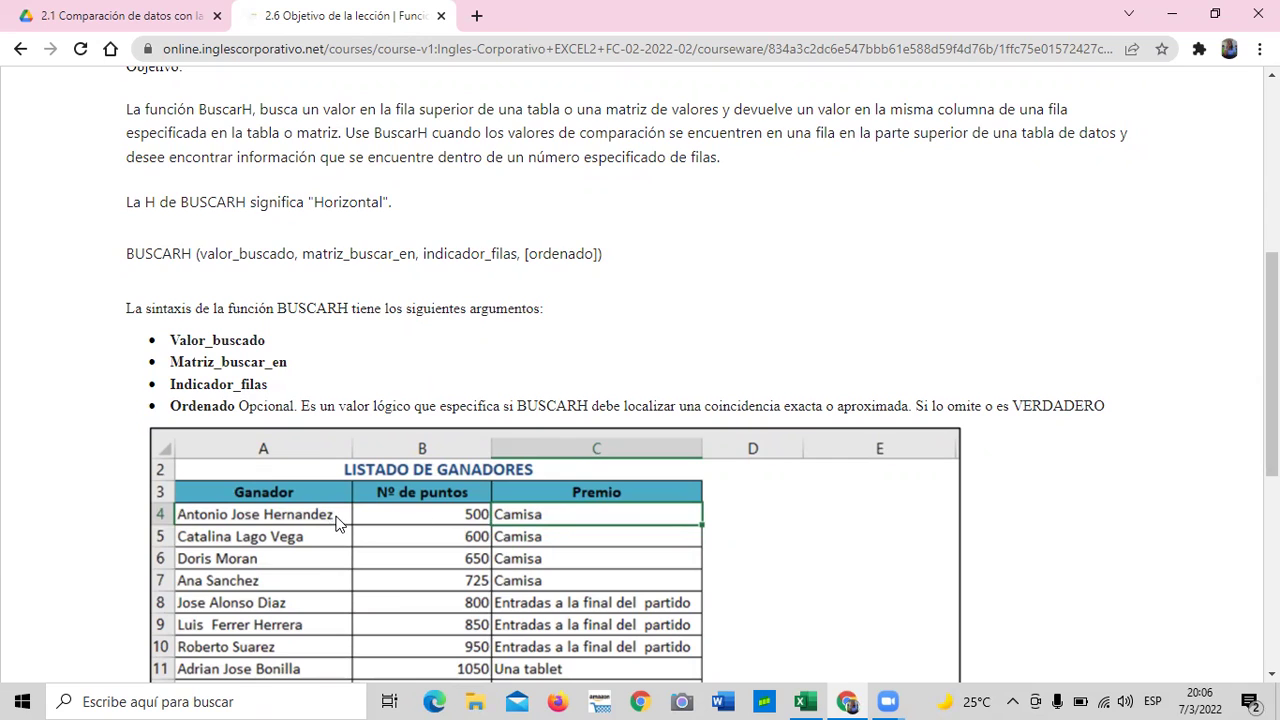
pyautogui.scroll(-2, 337, 522)
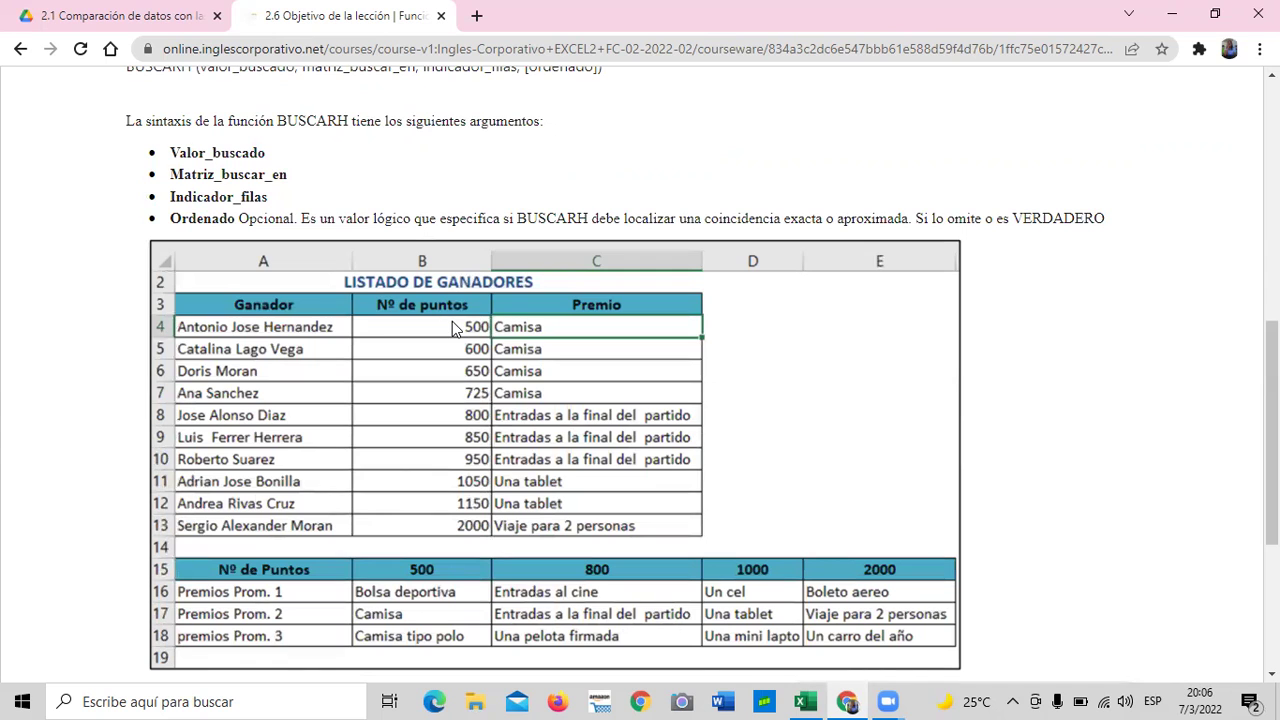
pyautogui.scroll(1, 448, 390)
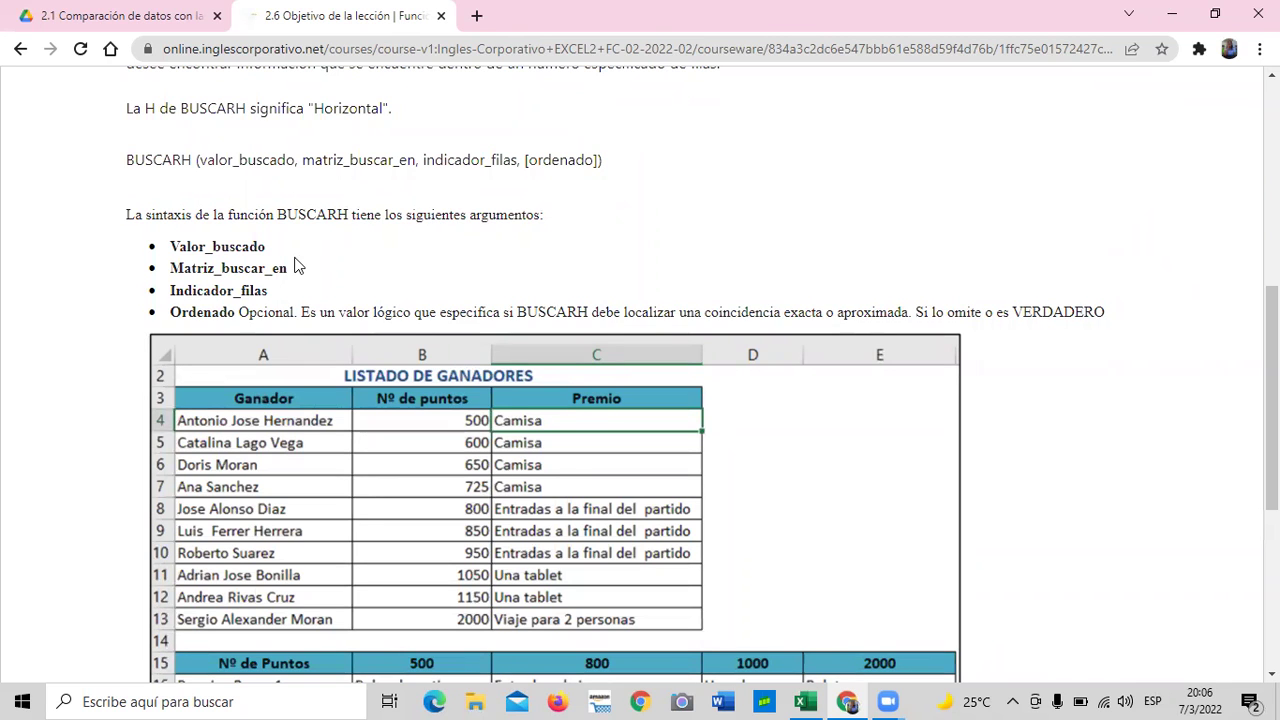
pyautogui.scroll(-2, 375, 325)
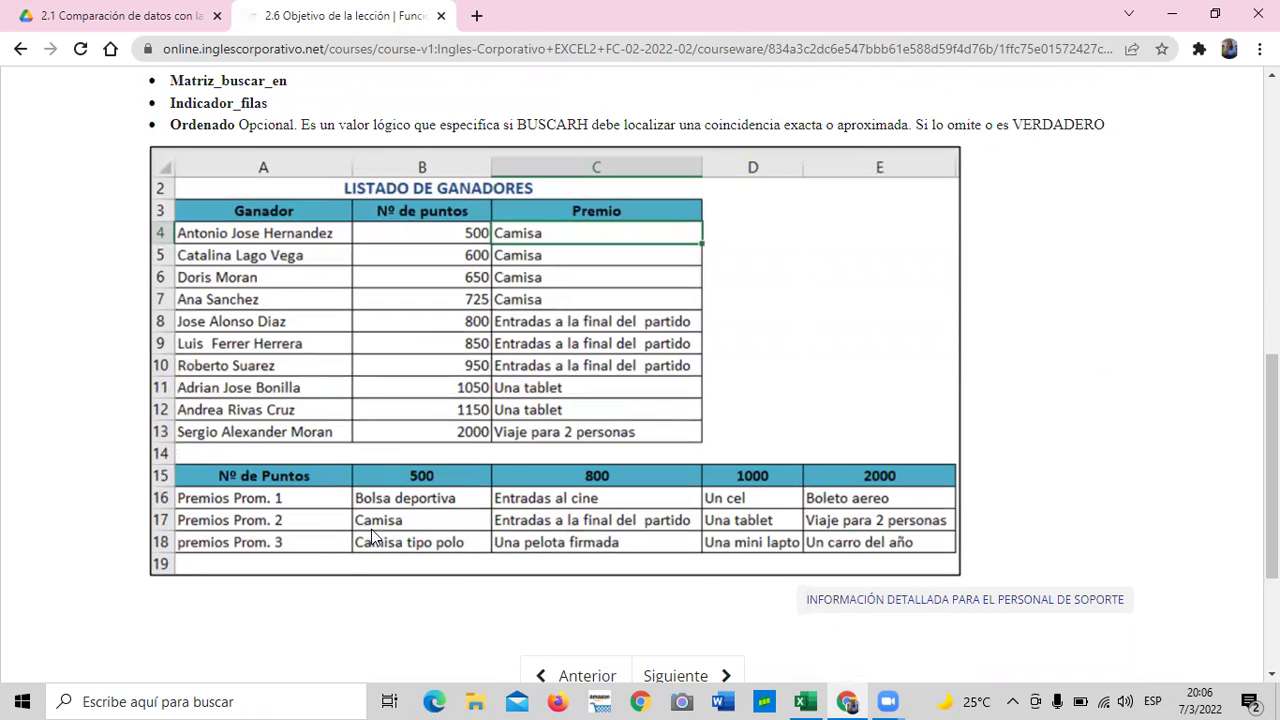
pyautogui.scroll(3, 375, 546)
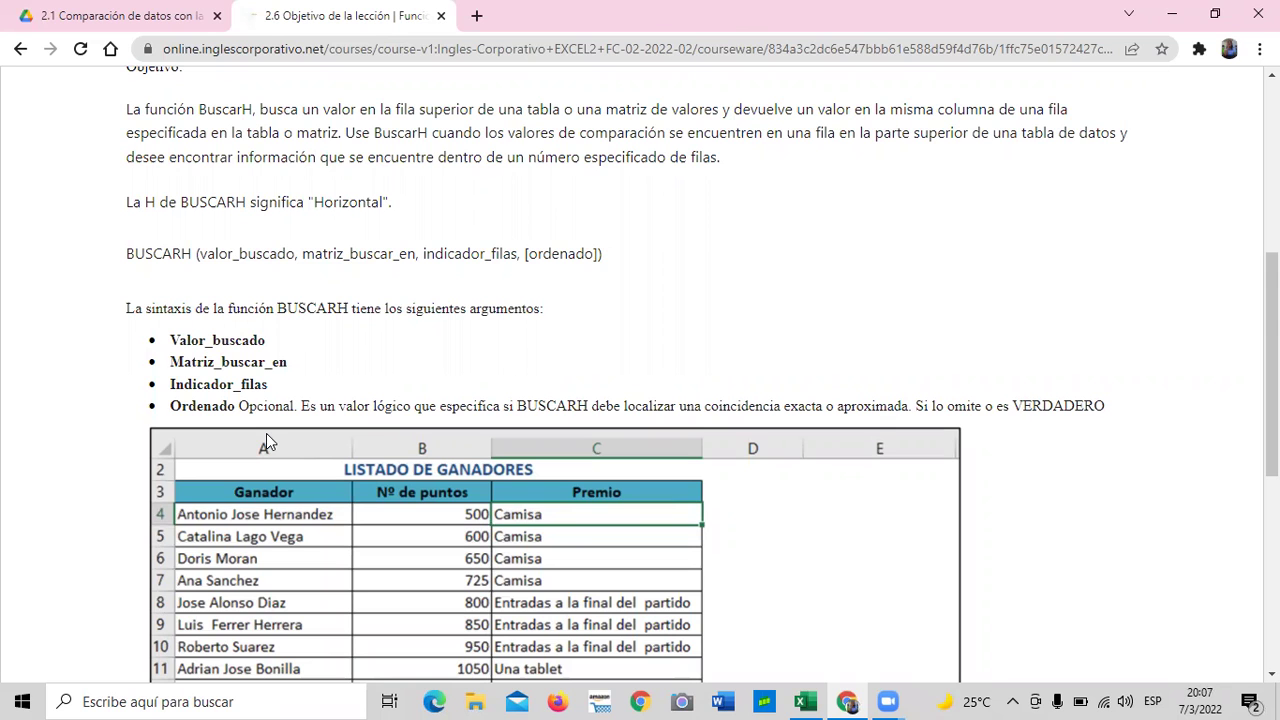
pyautogui.scroll(-5, 266, 434)
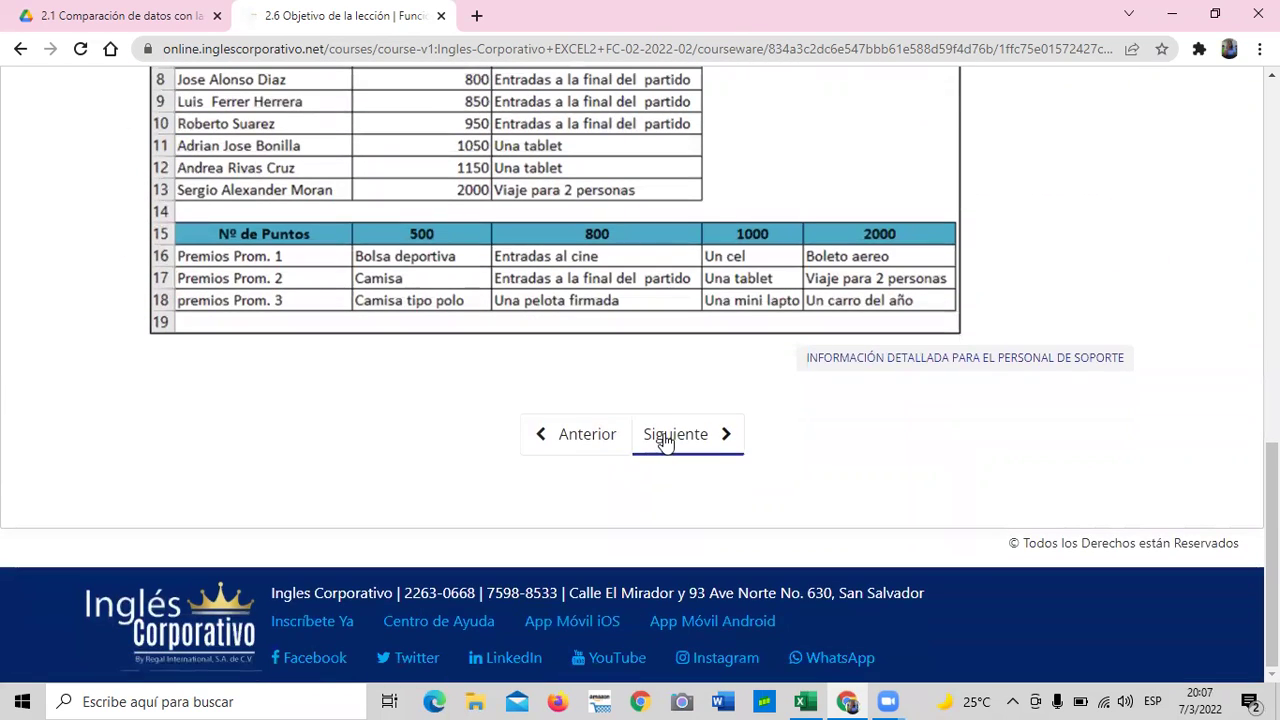
# Step: Advance to unit 2.7 Función BuscarH and bring its lesson video into view
pyautogui.click(663, 436)
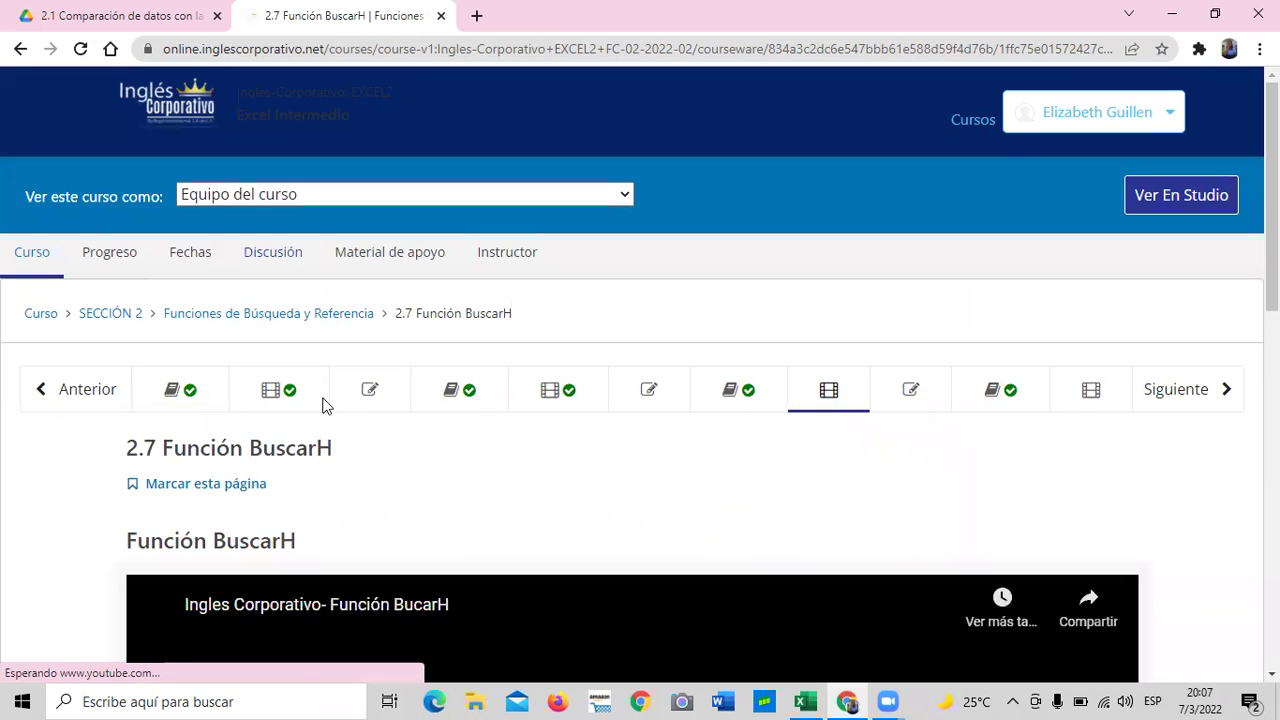
pyautogui.scroll(-5, 323, 403)
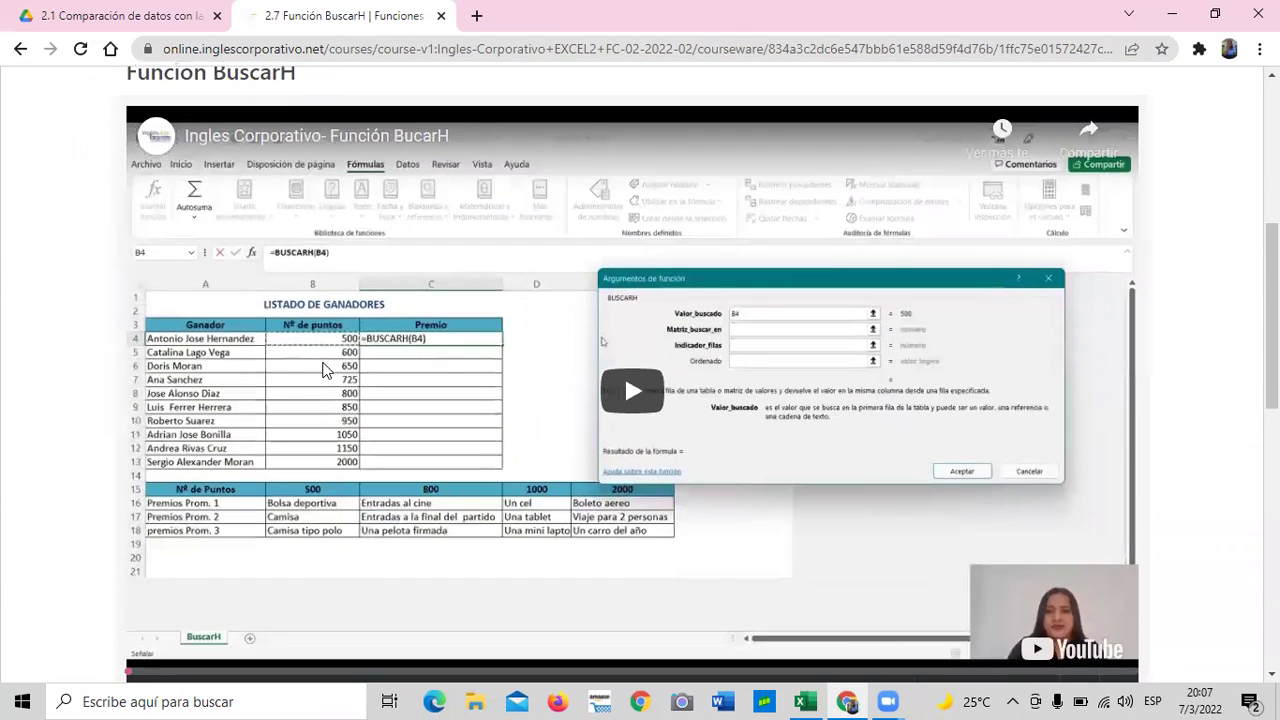
# Step: Look over the Función BuscarH practice file link below the lesson video and start playing the video
pyautogui.scroll(-3, 323, 370)
pyautogui.scroll(-2, 266, 530)
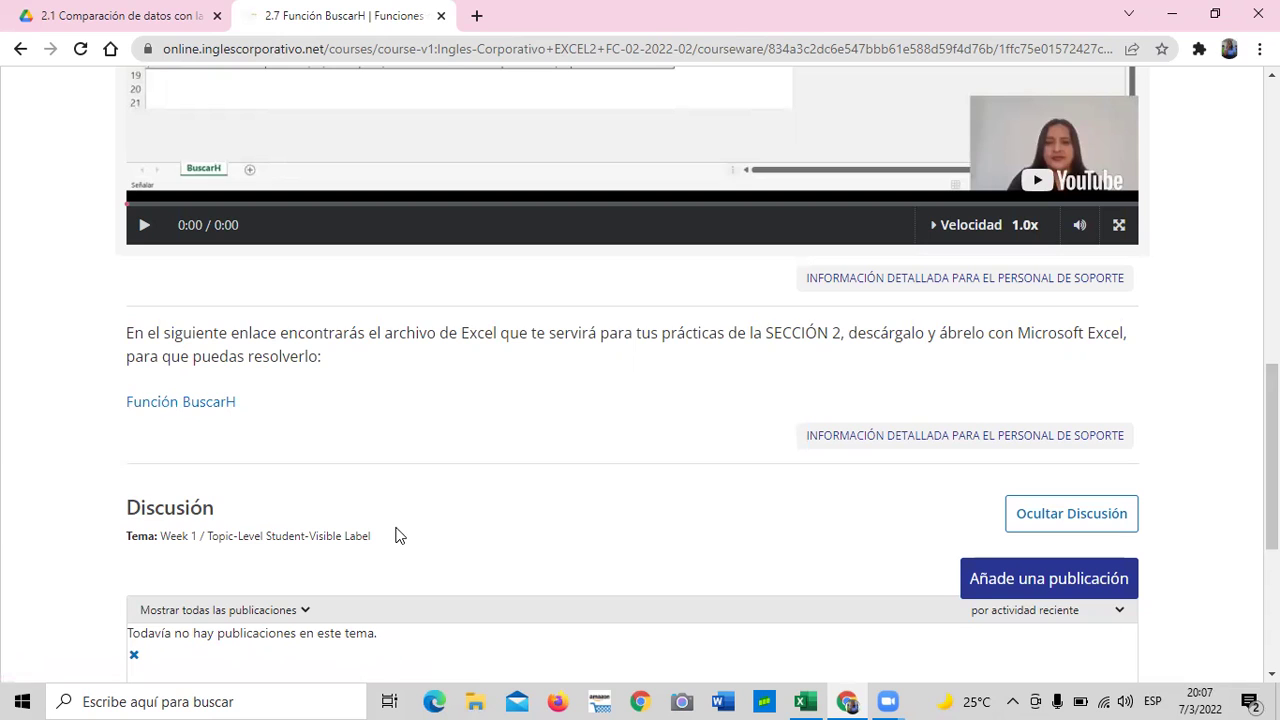
pyautogui.scroll(4, 395, 535)
pyautogui.scroll(5, 395, 535)
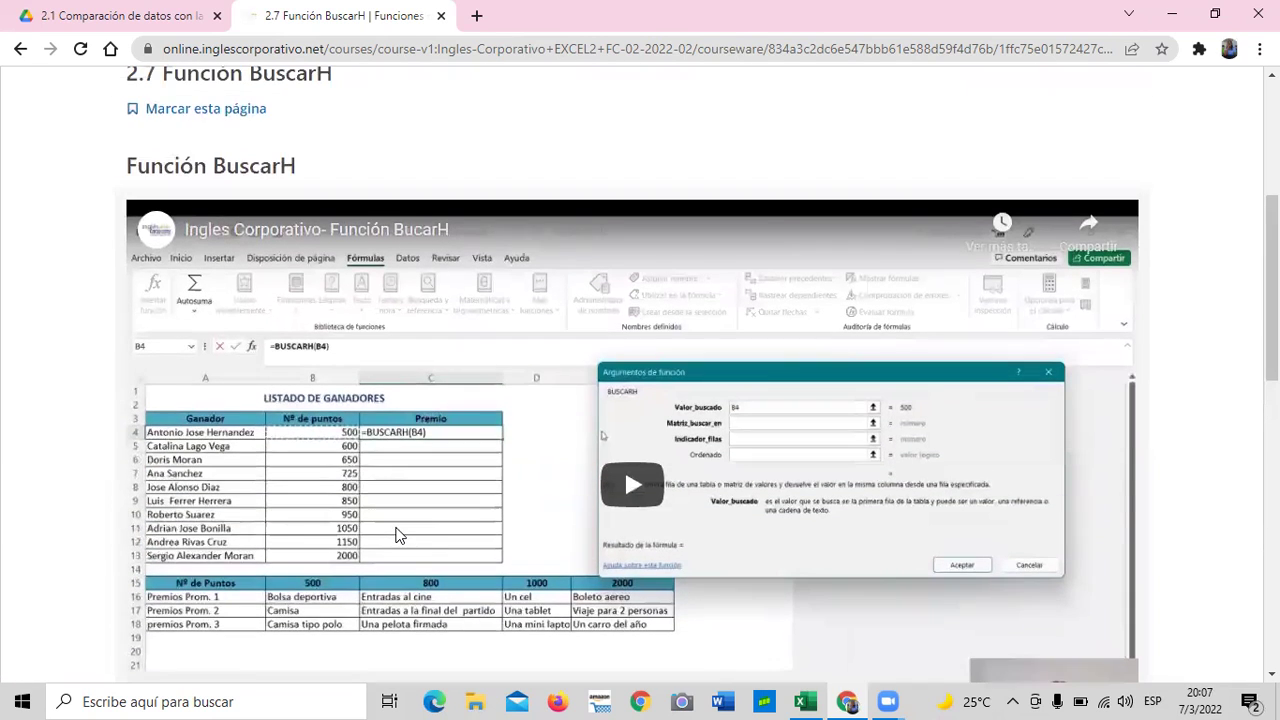
pyautogui.scroll(-3, 395, 535)
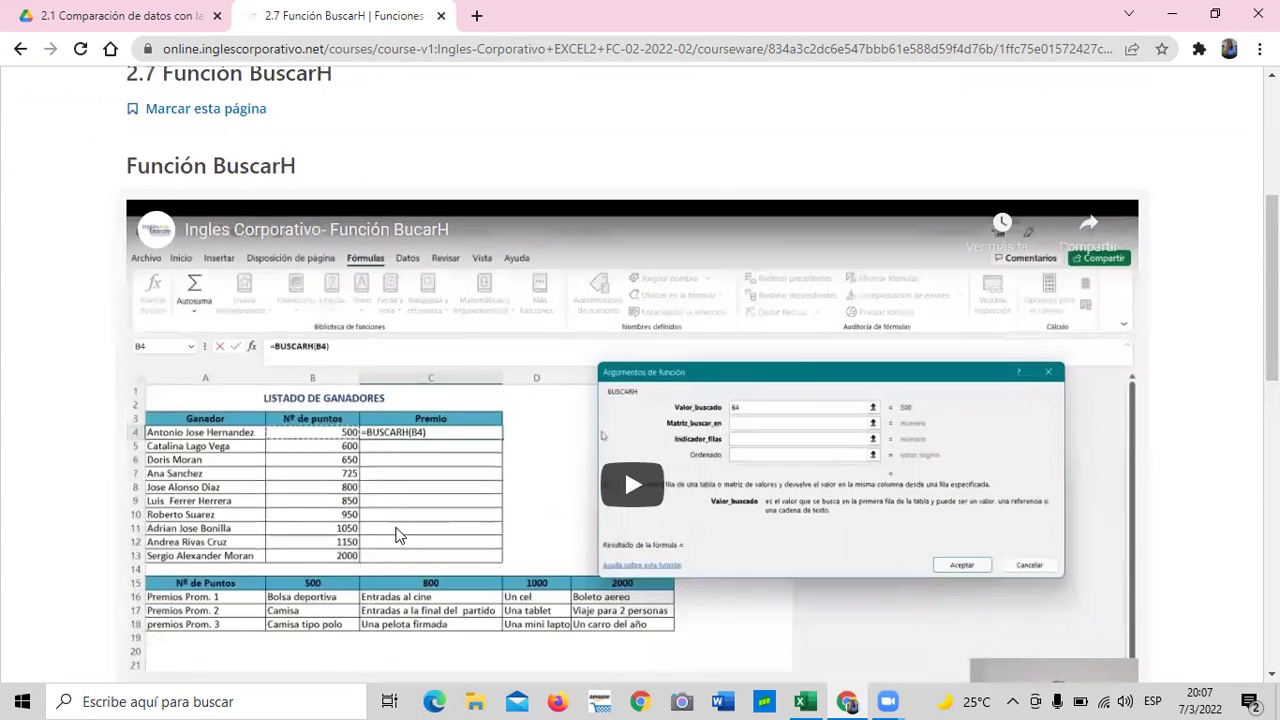
pyautogui.click(635, 480)
pyautogui.scroll(-1, 503, 397)
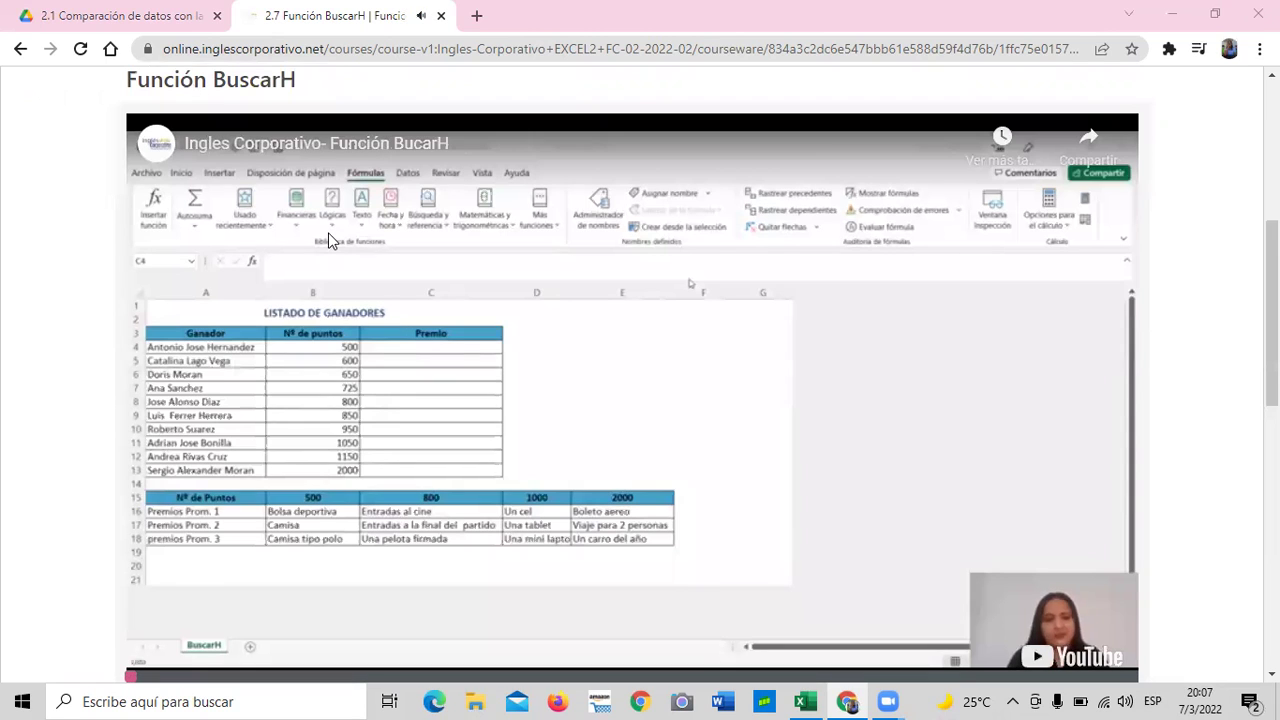
# Step: Raise the system volume for the lesson video, lower it slightly, and let the video play through
pyautogui.press('XF86AudioRaiseVolume')
pyautogui.press('XF86AudioRaiseVolume')
pyautogui.press('XF86AudioRaiseVolume')
pyautogui.press('XF86AudioRaiseVolume')
pyautogui.press('XF86AudioRaiseVolume')
pyautogui.press('XF86AudioRaiseVolume')
pyautogui.press('XF86AudioRaiseVolume')
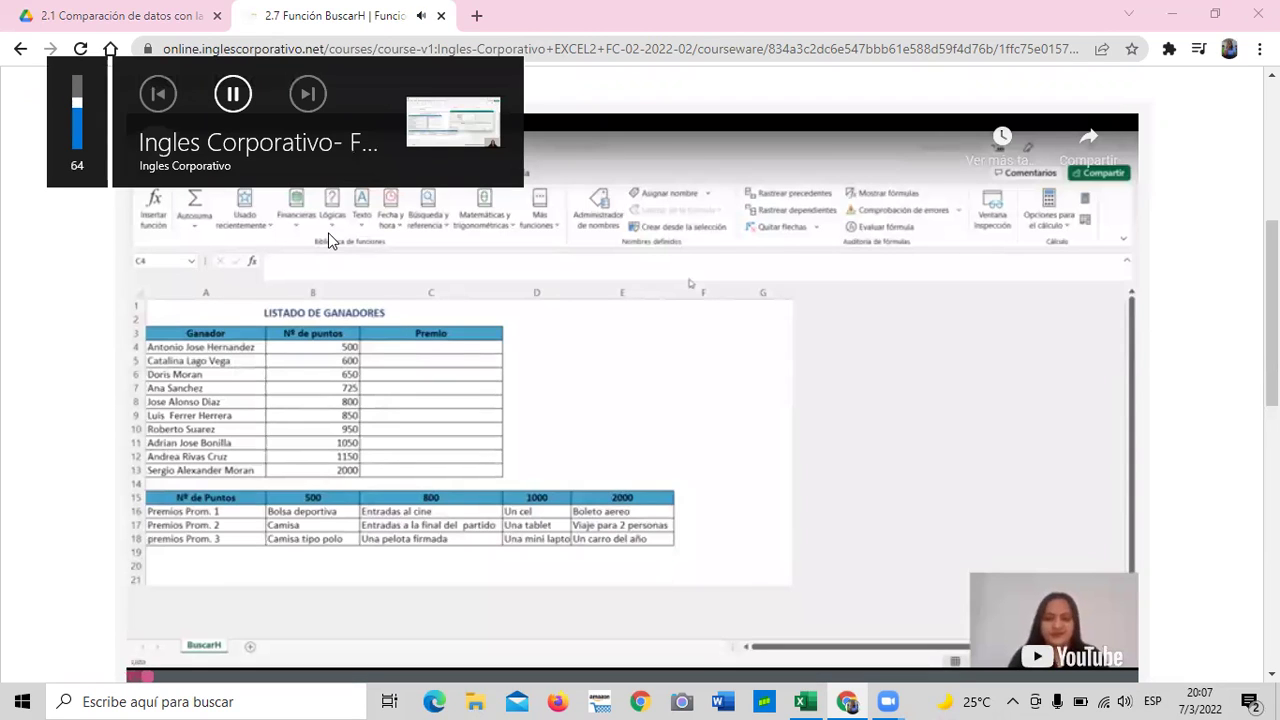
pyautogui.press('XF86AudioLowerVolume')
pyautogui.press('XF86AudioLowerVolume')
pyautogui.press('XF86AudioLowerVolume')
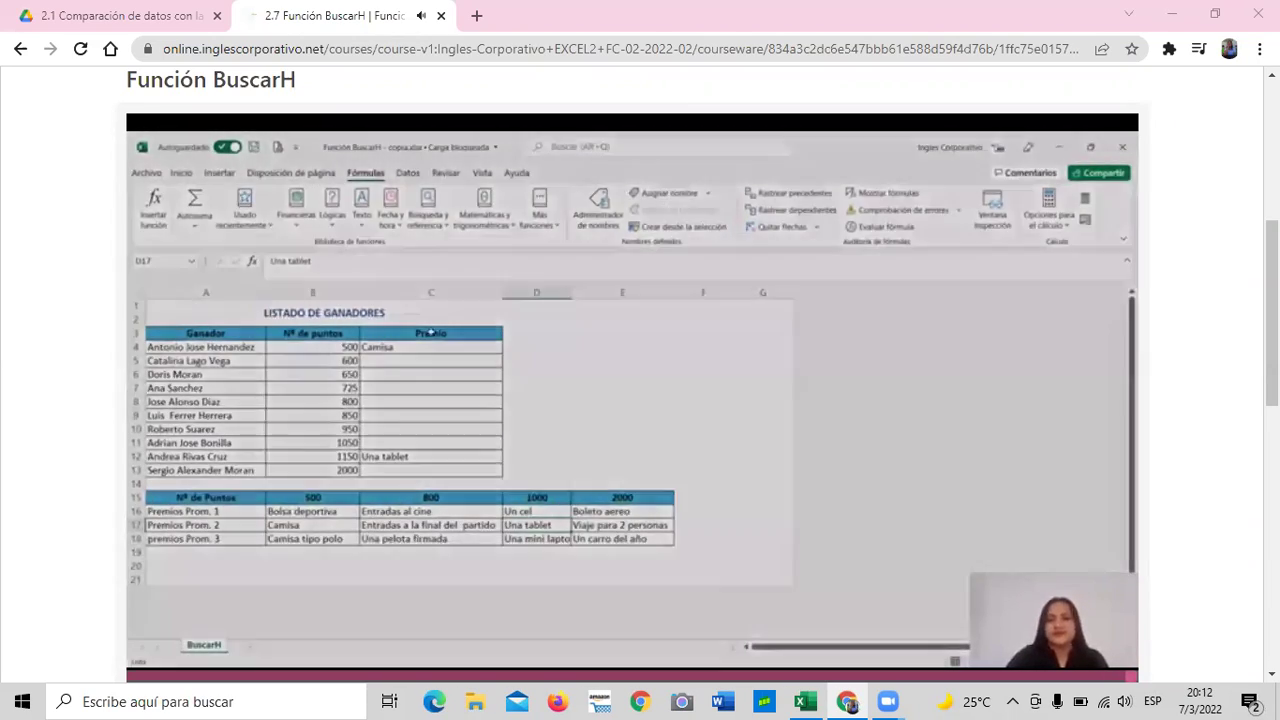
pyautogui.moveTo(877, 155)
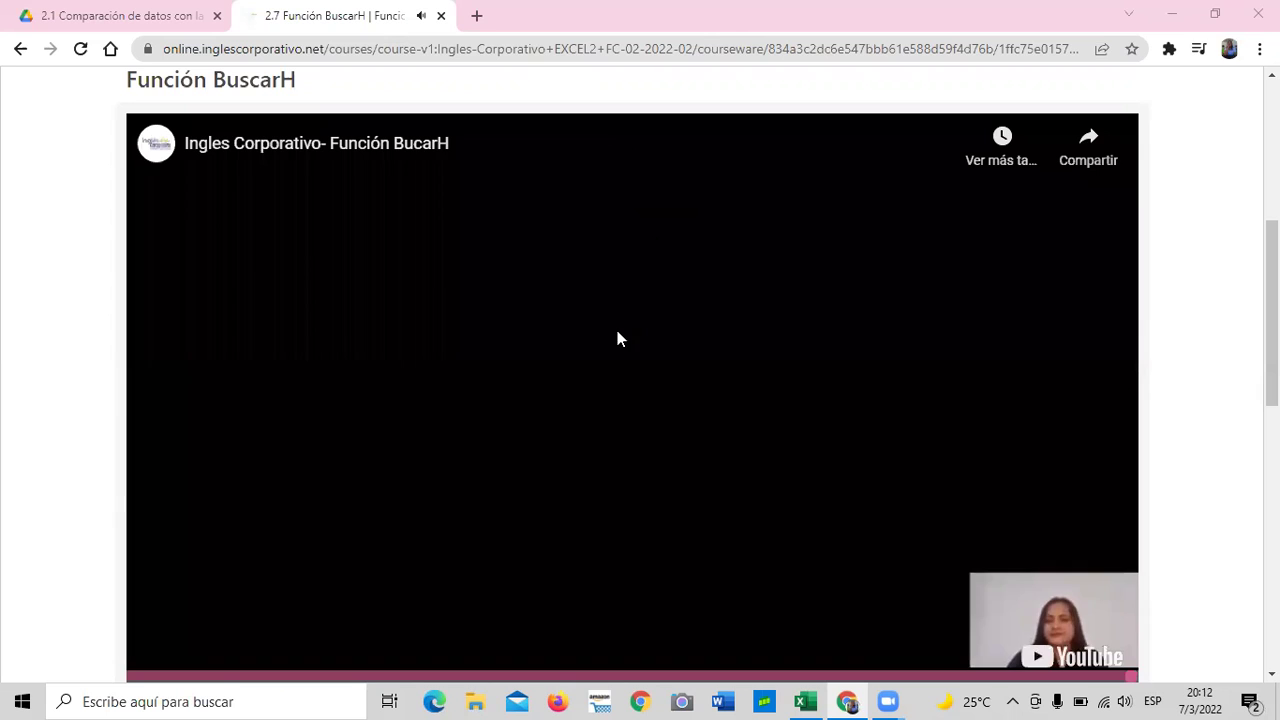
pyautogui.click(610, 350)
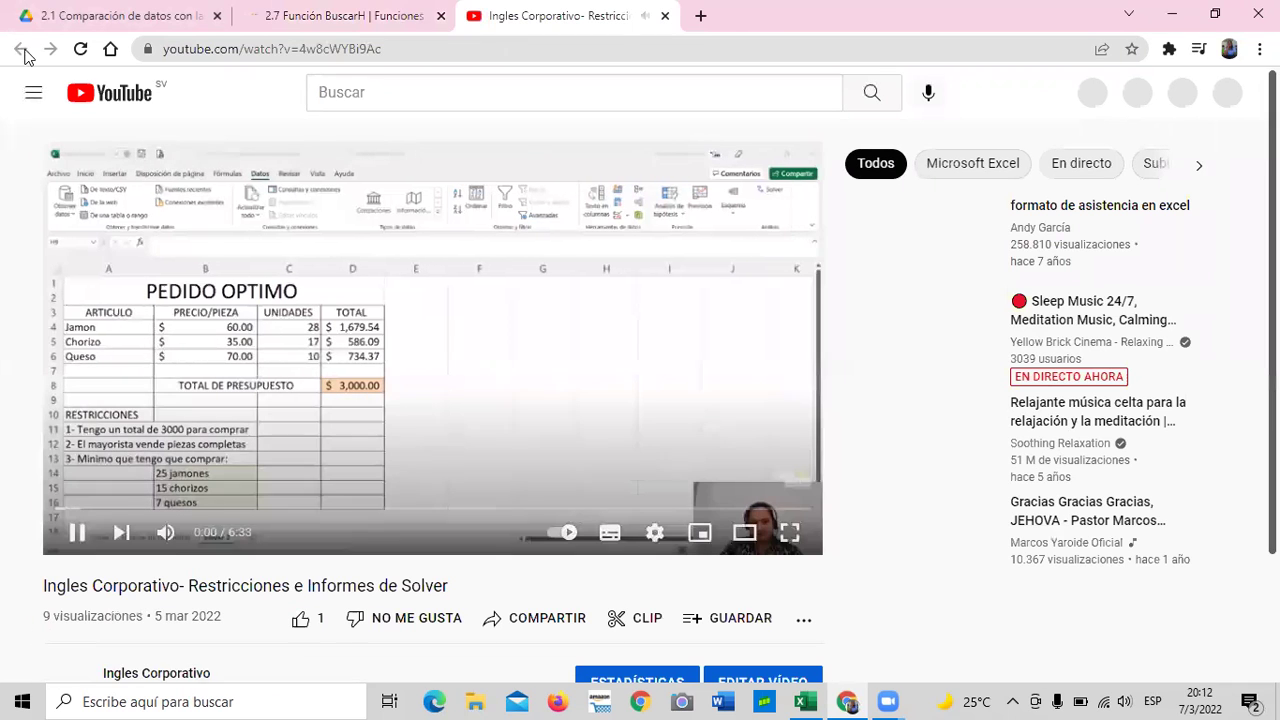
pyautogui.click(423, 371)
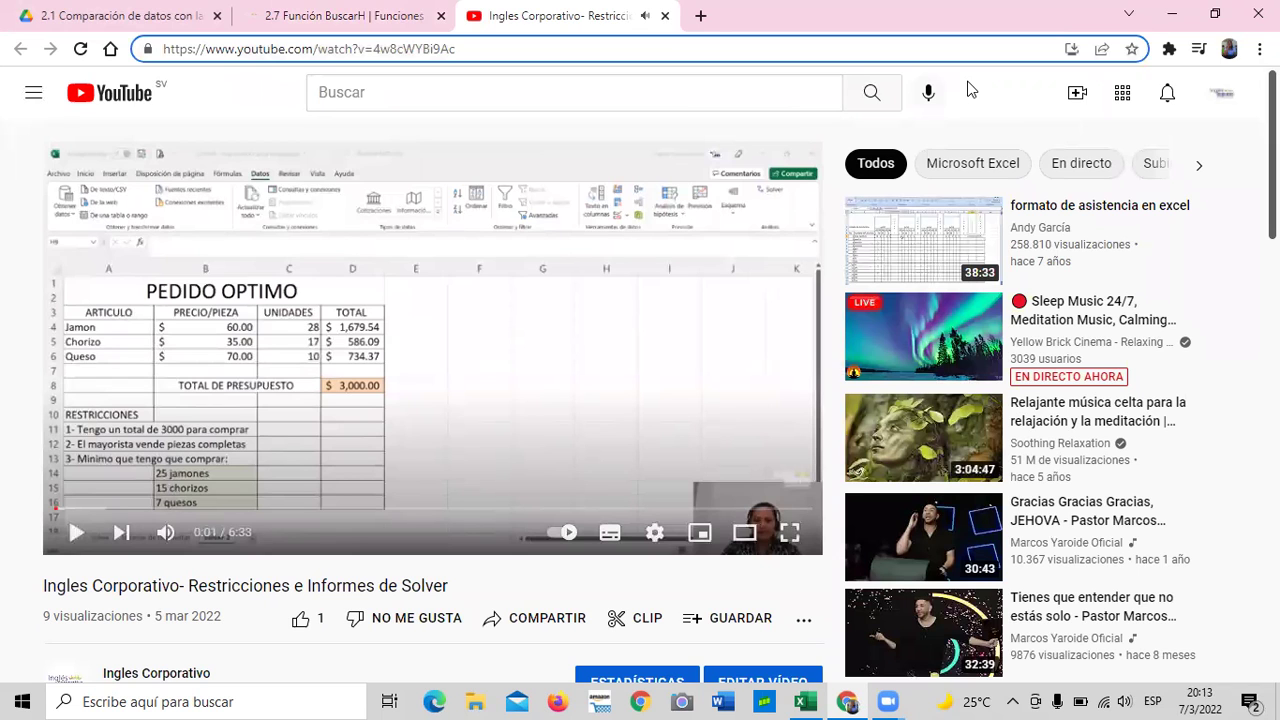
pyautogui.click(385, 18)
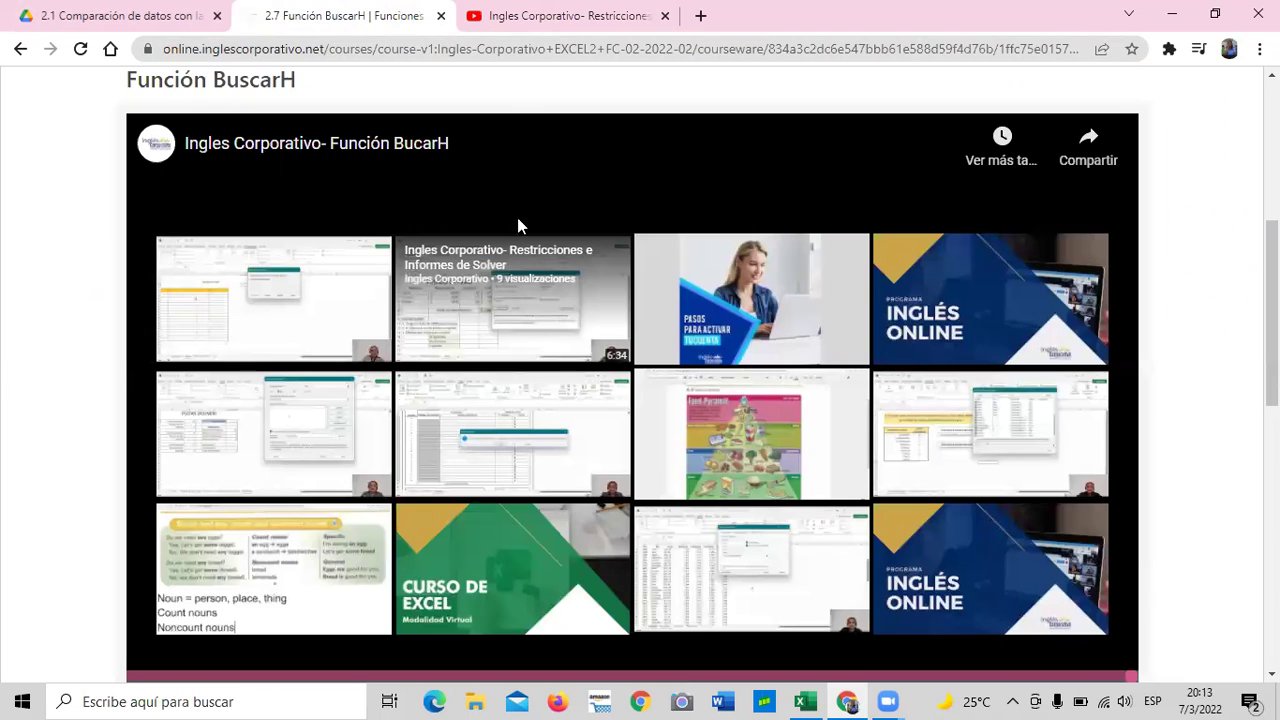
pyautogui.click(665, 16)
# Step: Look over the rest of unit 2.7 and switch to the Función BuscarH - copia (1) workbook in Excel
pyautogui.scroll(-5, 640, 282)
pyautogui.scroll(-1, 640, 282)
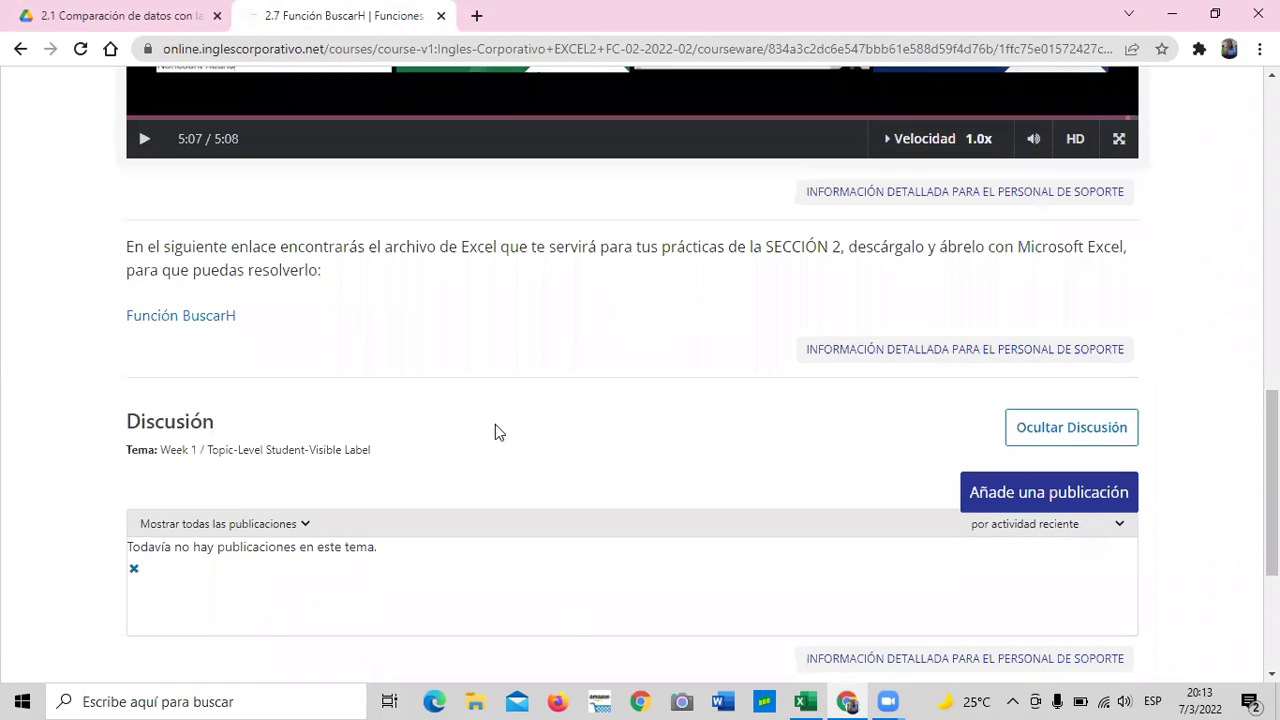
pyautogui.scroll(-3, 497, 424)
pyautogui.scroll(2, 497, 424)
pyautogui.scroll(4, 500, 432)
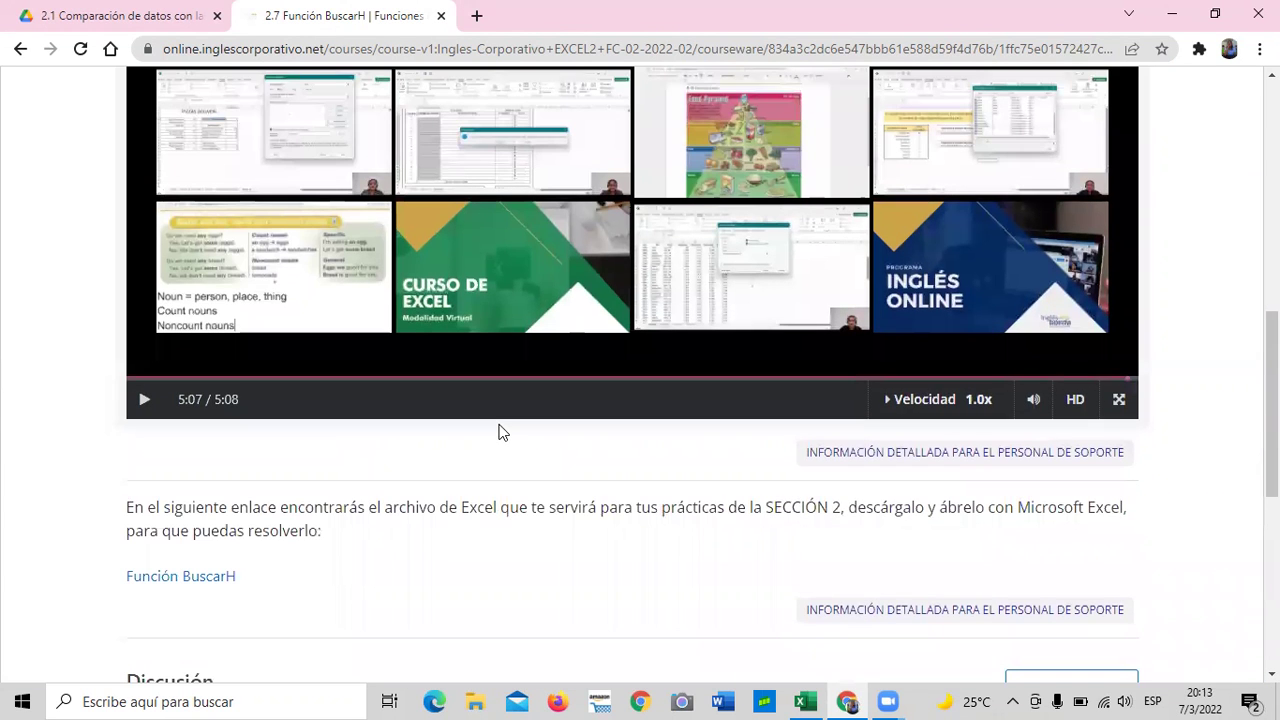
pyautogui.scroll(5, 805, 416)
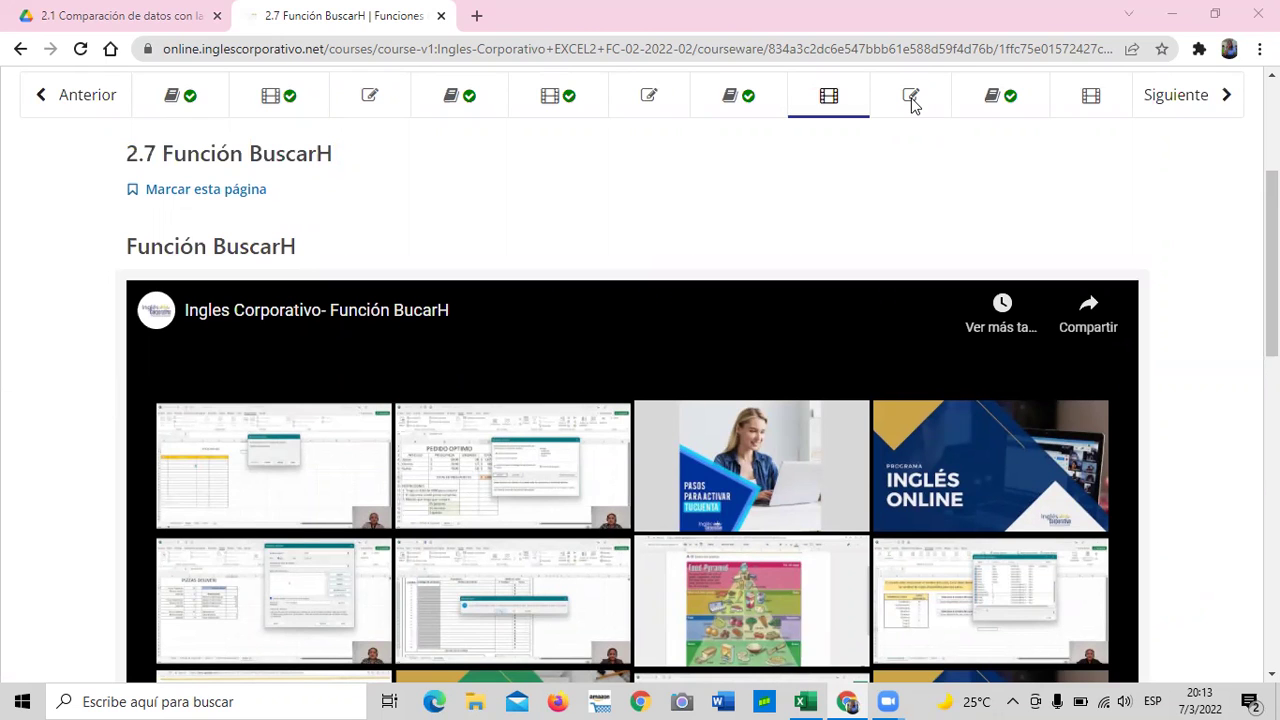
pyautogui.scroll(-2, 984, 279)
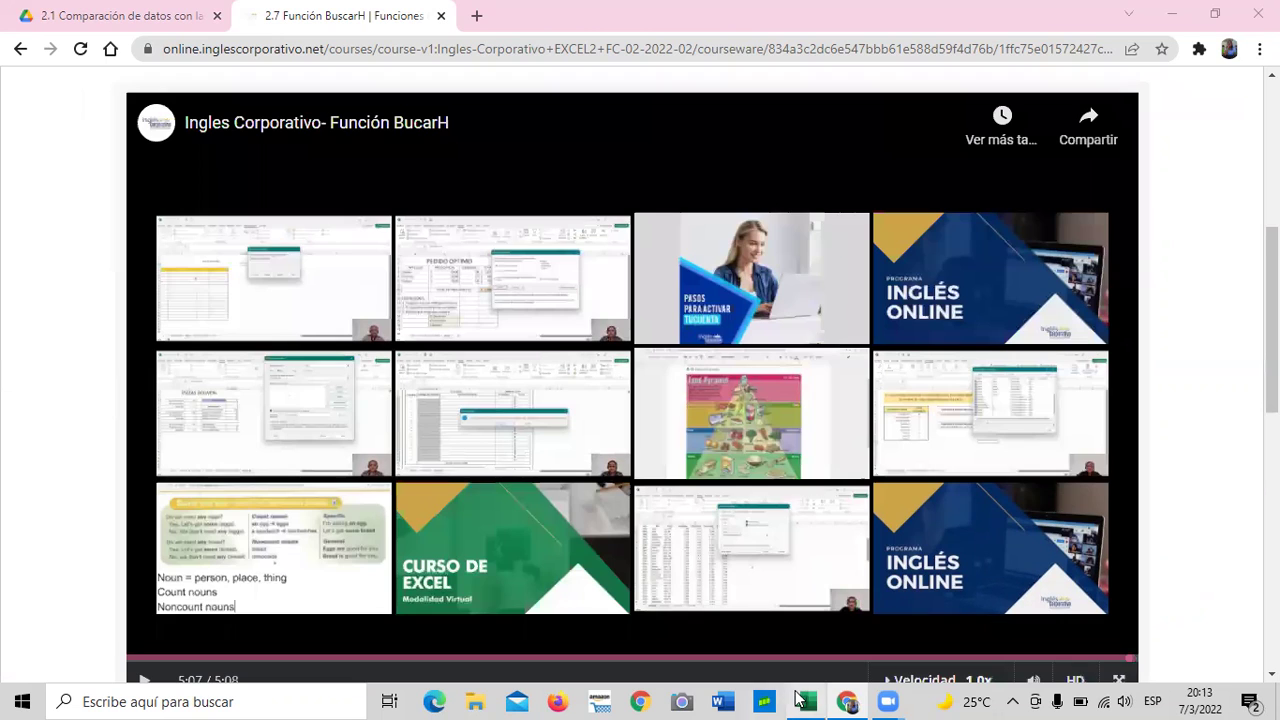
pyautogui.click(803, 701)
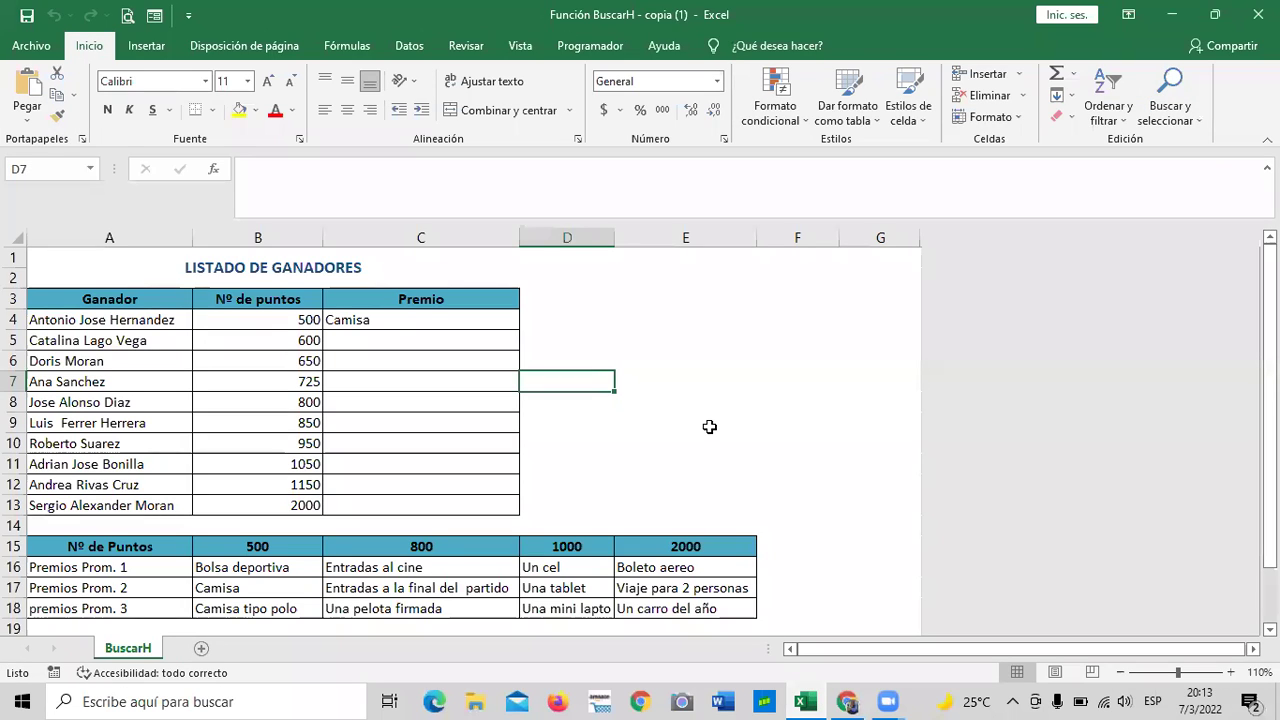
# Step: Raise the system volume to 100 while the BuscarH worksheet is shown
pyautogui.press('XF86AudioRaiseVolume')
pyautogui.press('XF86AudioRaiseVolume')
pyautogui.press('XF86AudioRaiseVolume')
pyautogui.press('XF86AudioRaiseVolume')
pyautogui.press('XF86AudioRaiseVolume')
pyautogui.press('XF86AudioRaiseVolume')
pyautogui.press('XF86AudioRaiseVolume')
pyautogui.press('XF86AudioRaiseVolume')
pyautogui.press('XF86AudioRaiseVolume')
pyautogui.press('XF86AudioRaiseVolume')
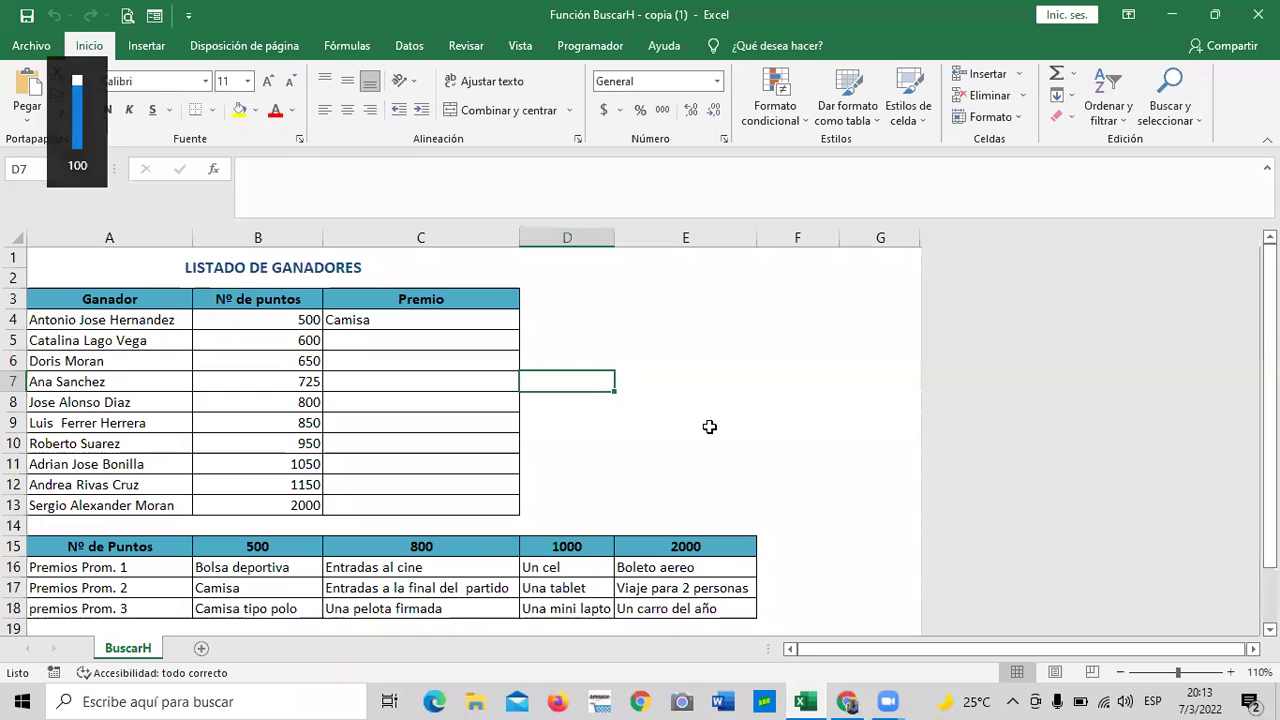
pyautogui.click(754, 358)
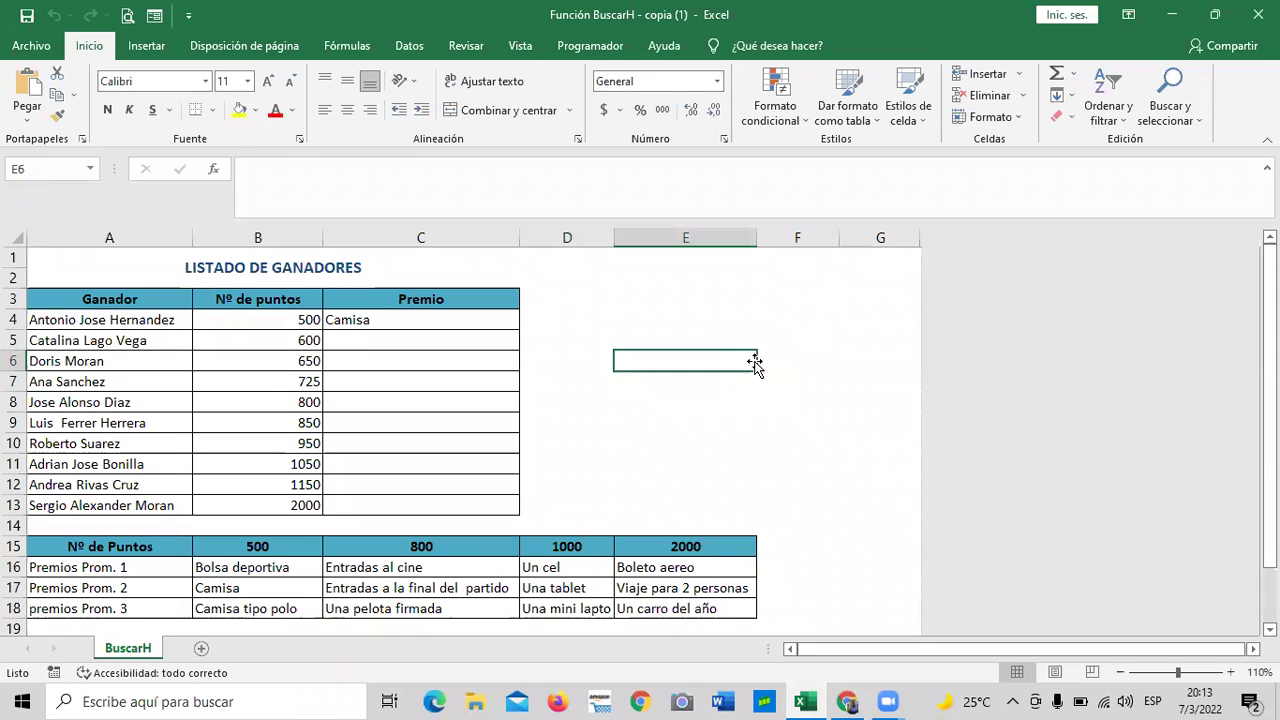
pyautogui.press('XF86AudioRaiseVolume')
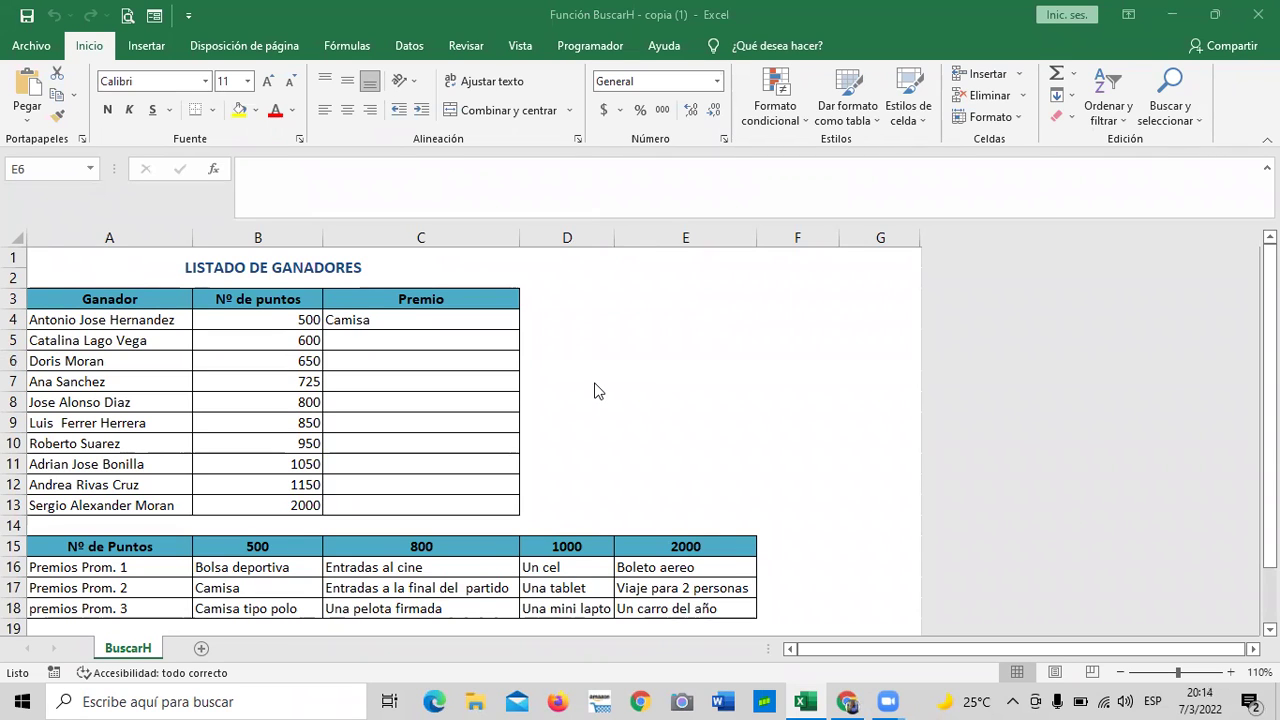
pyautogui.press('XF86AudioRaiseVolume')
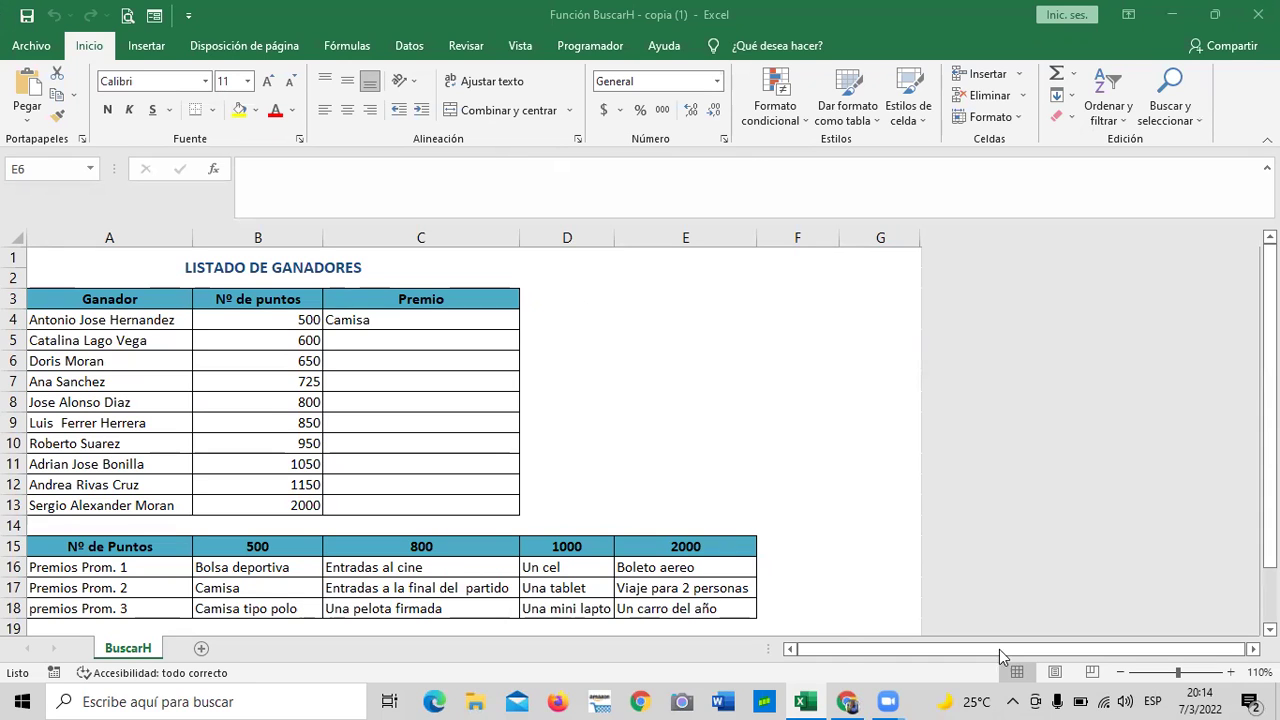
# Step: Check the Windows microphone privacy settings, close them, and return to the BuscarH worksheet
pyautogui.click(1060, 699)
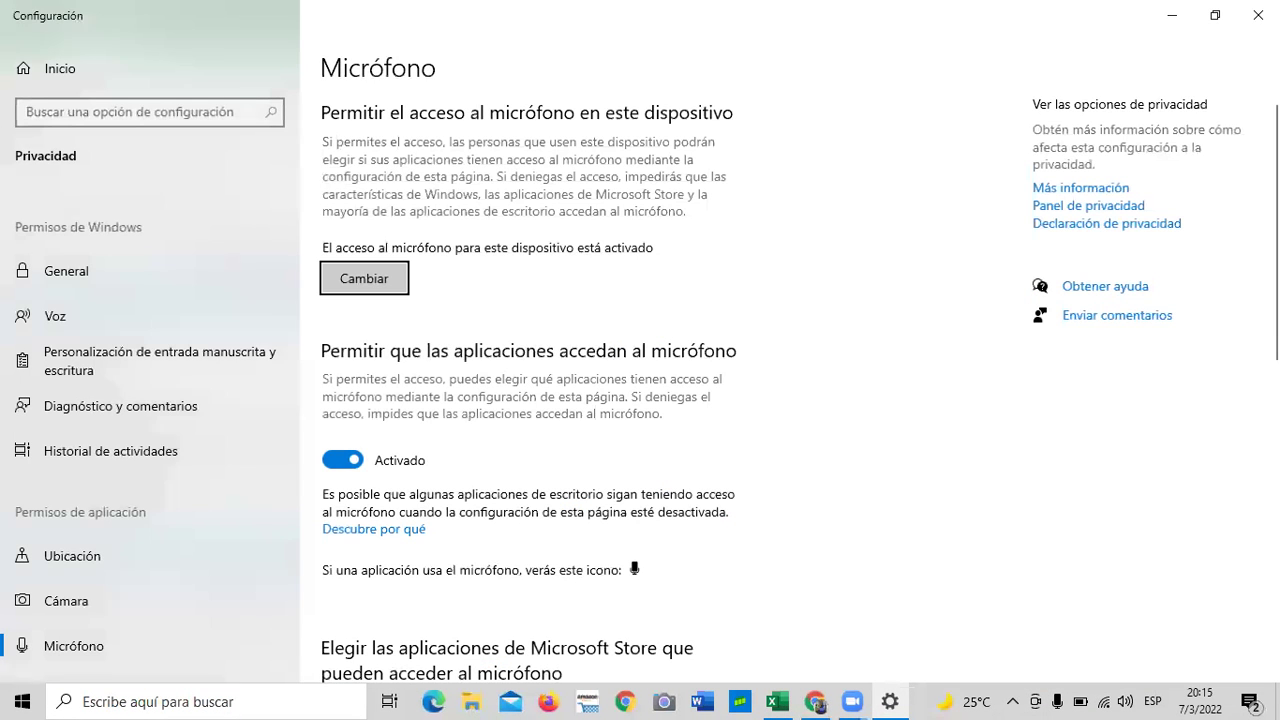
pyautogui.hotkey('alt', 'F4')
pyautogui.click(706, 358)
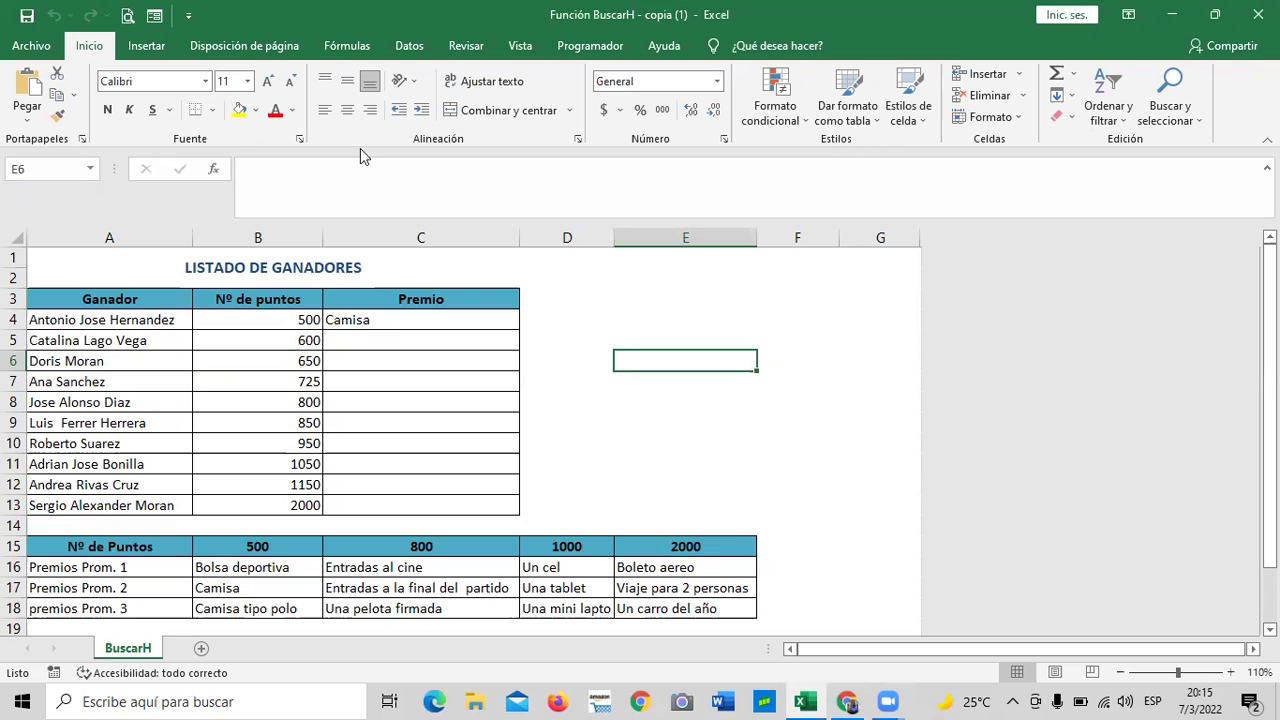
pyautogui.click(1058, 700)
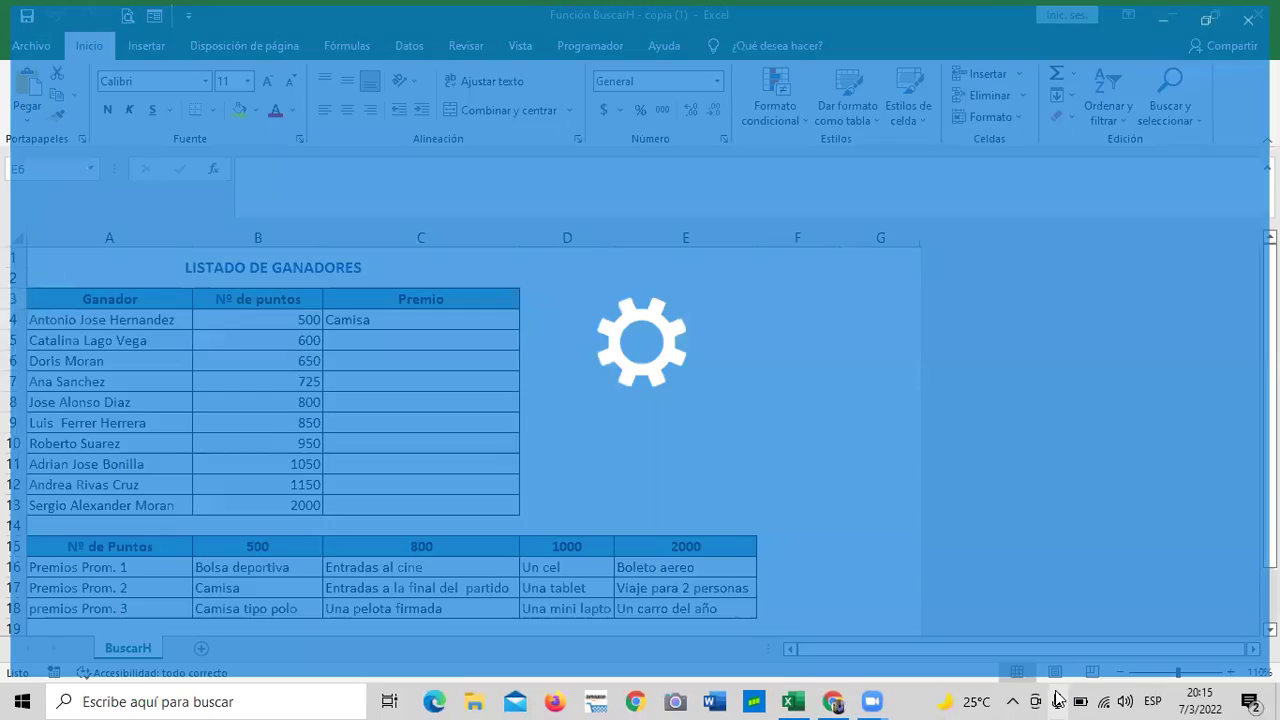
pyautogui.hotkey('alt', 'F4')
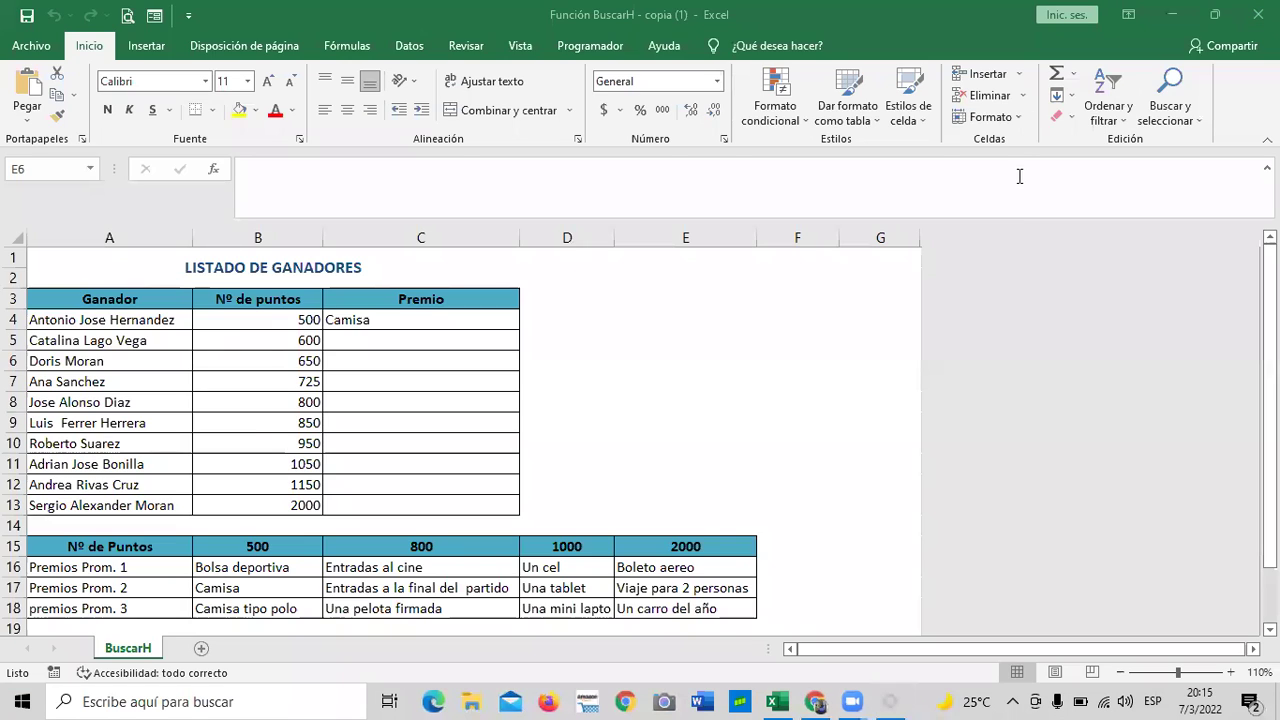
pyautogui.click(751, 363)
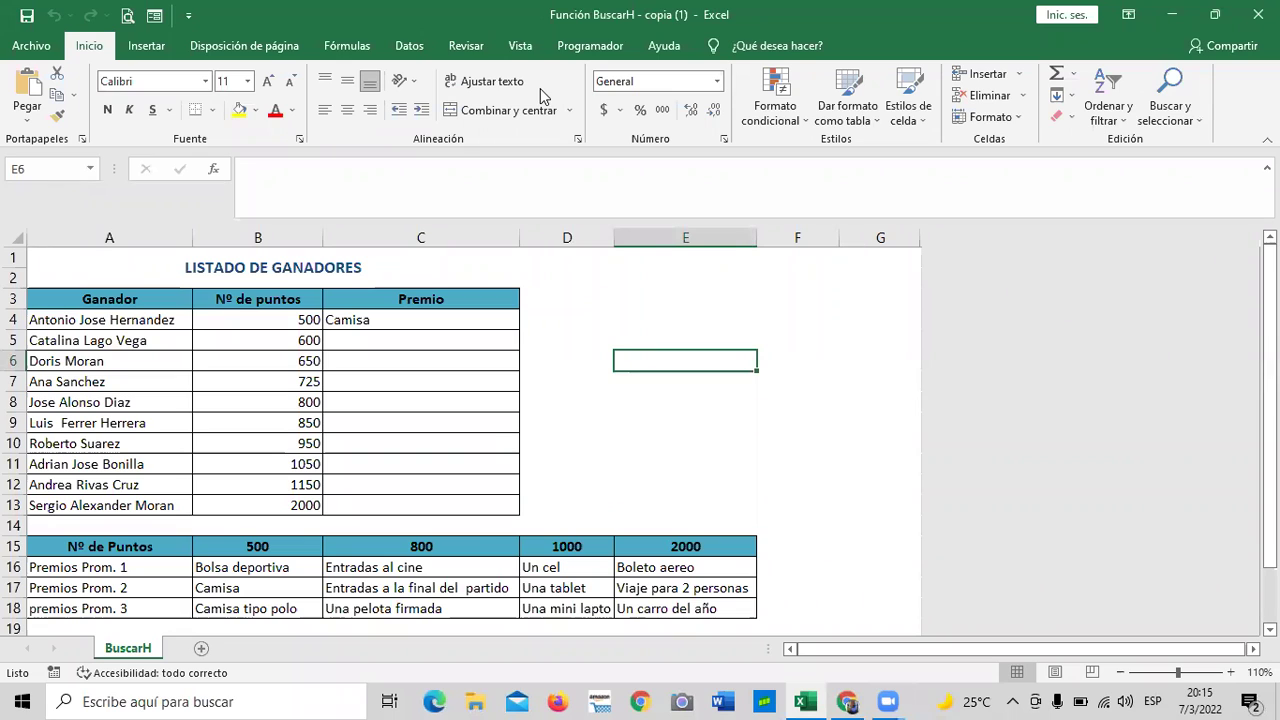
# Step: Lower the system volume to 78
pyautogui.press('XF86AudioLowerVolume')
pyautogui.press('XF86AudioLowerVolume')
pyautogui.press('XF86AudioLowerVolume')
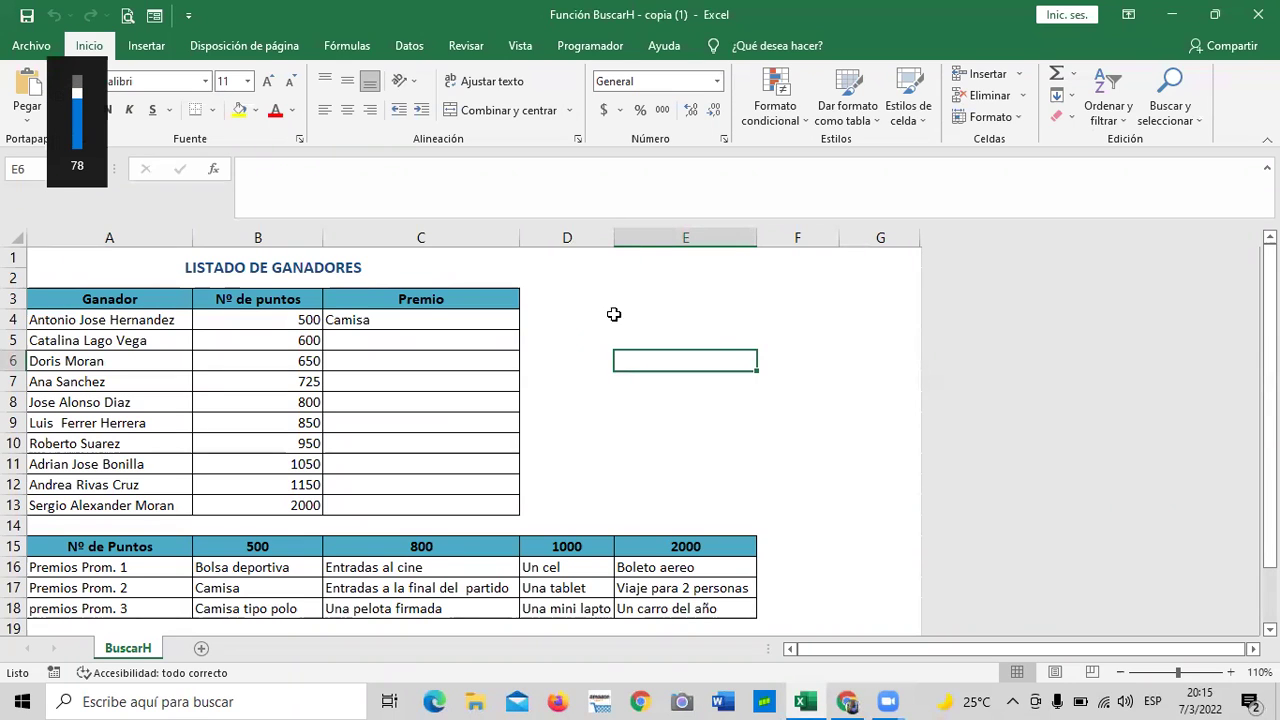
# Step: Examine the LISTADO DE GANADORES table and the BUSCARH formula in its first Premio cell, C4
pyautogui.click(594, 417)
pyautogui.scroll(-1, 594, 417)
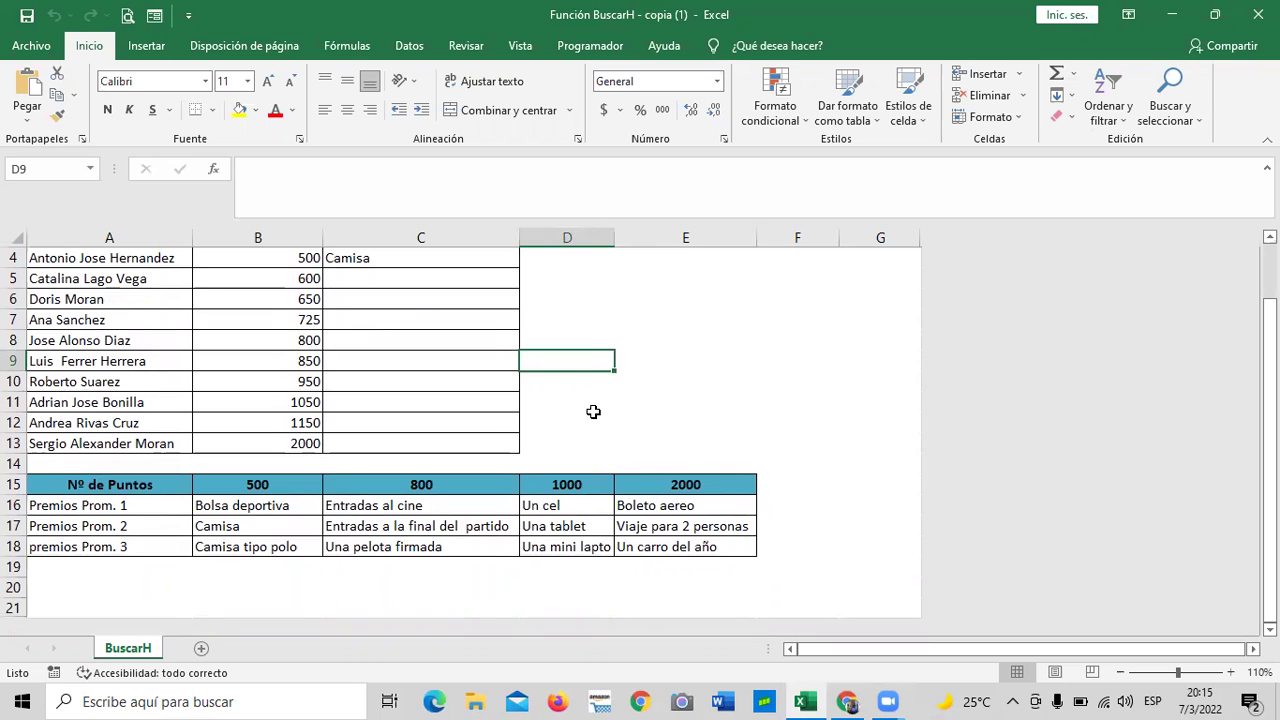
pyautogui.scroll(1, 593, 412)
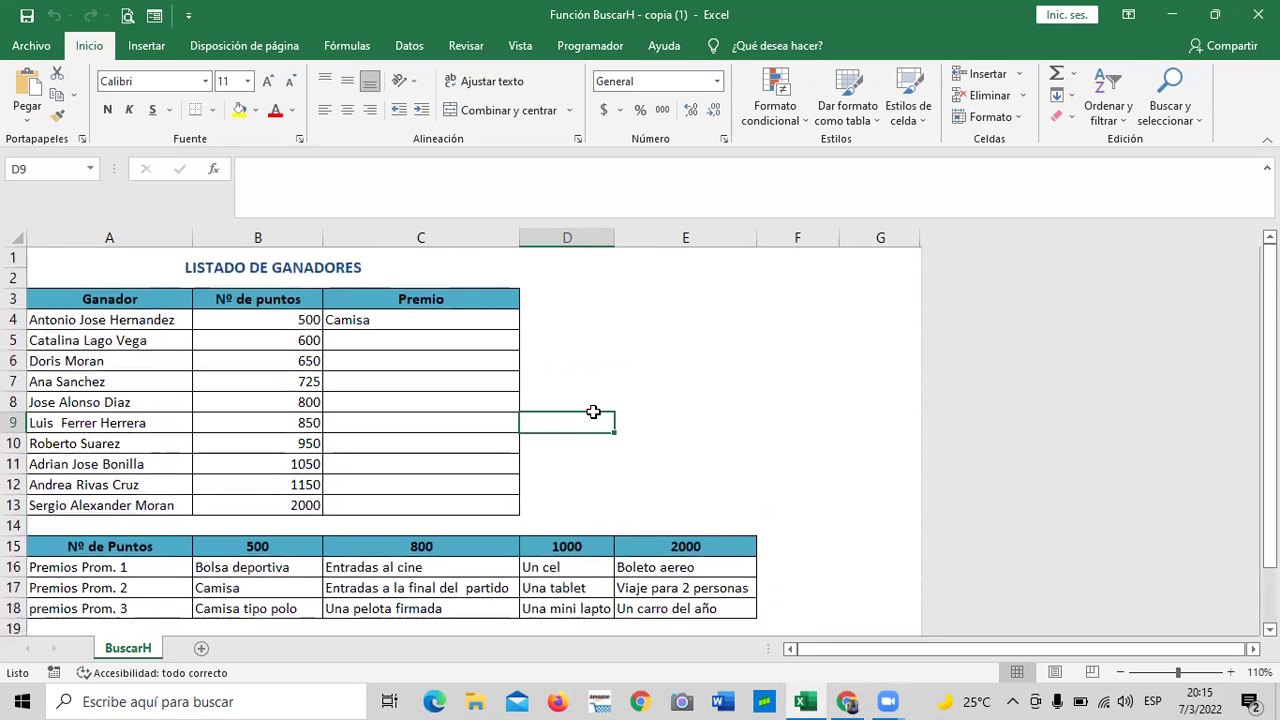
pyautogui.scroll(-1, 593, 412)
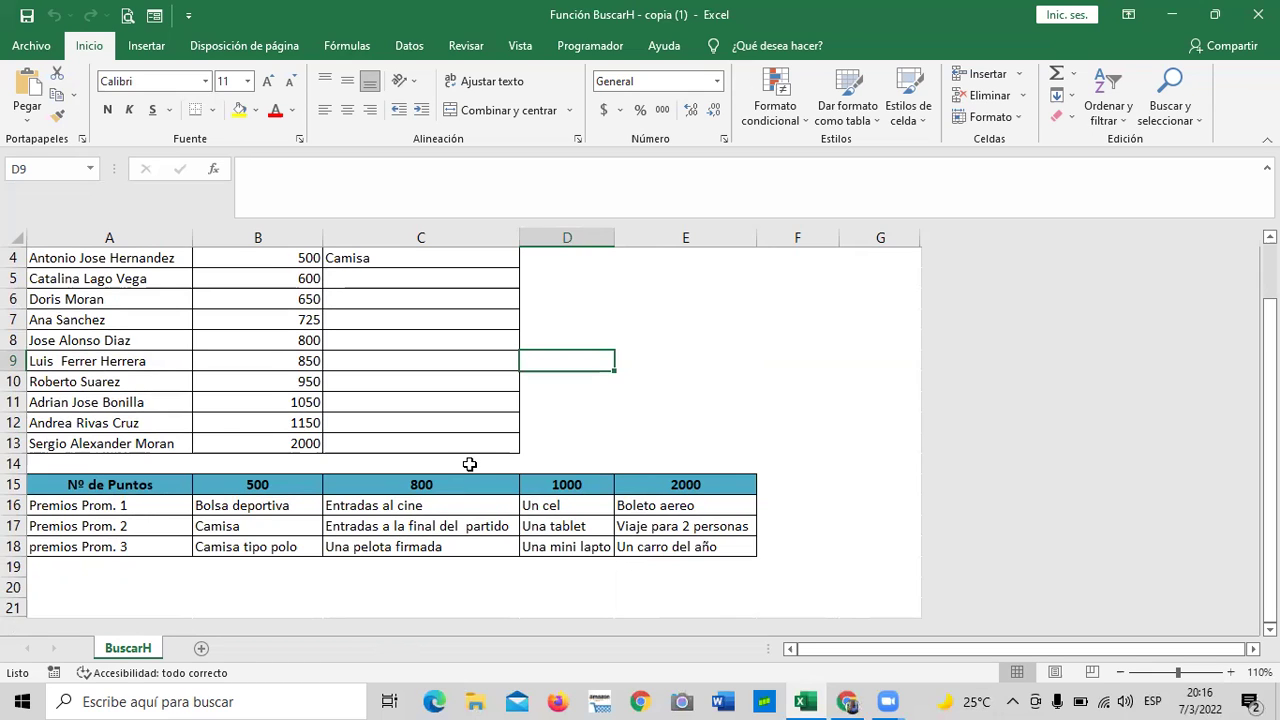
pyautogui.click(580, 408)
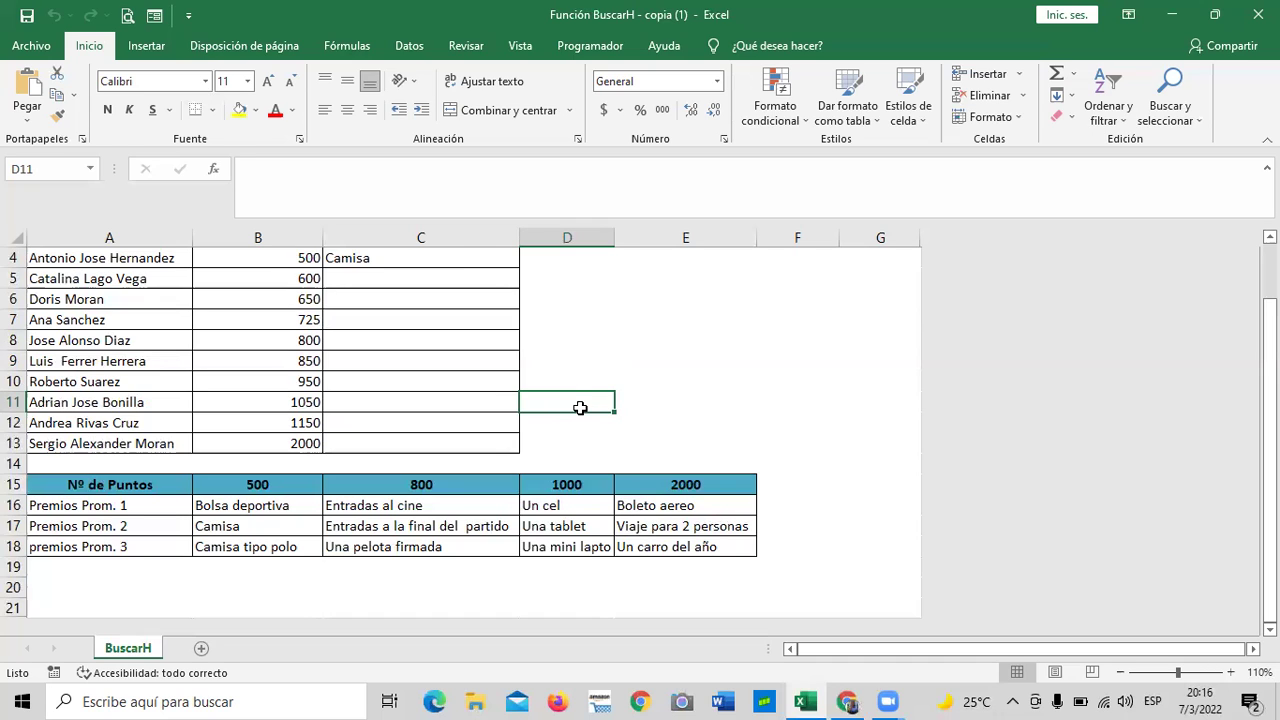
pyautogui.click(456, 257)
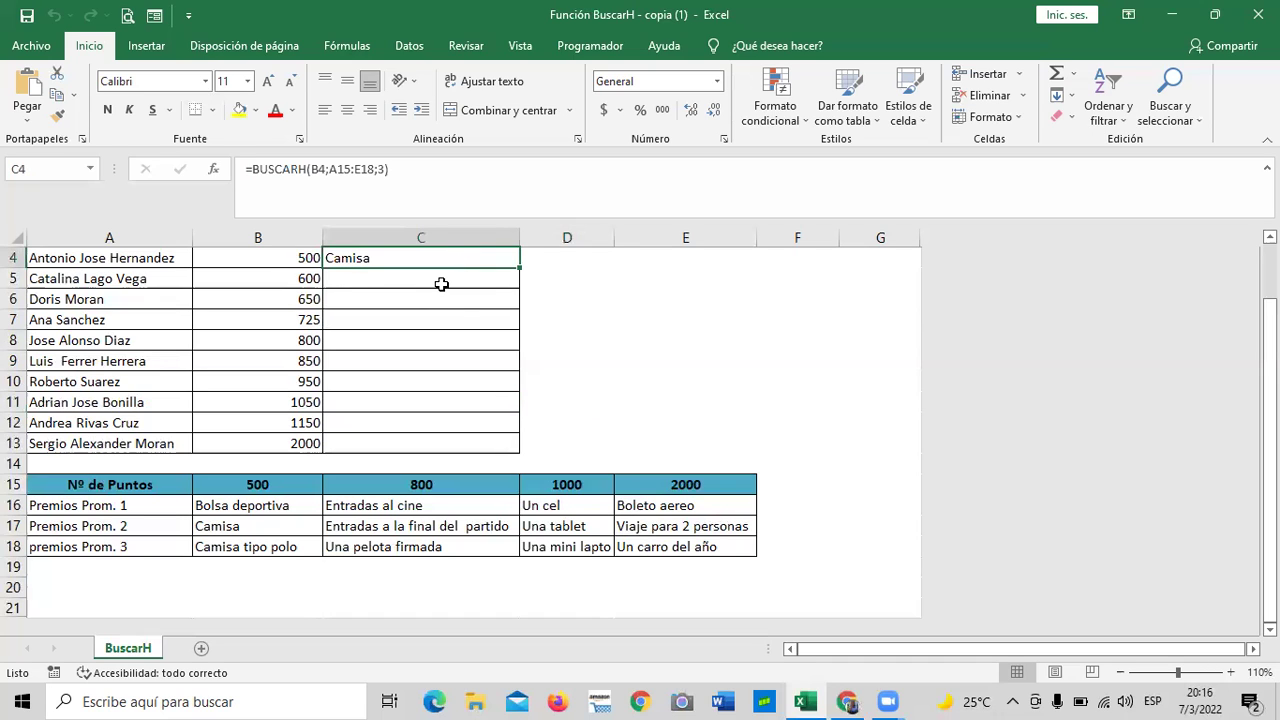
pyautogui.click(441, 284)
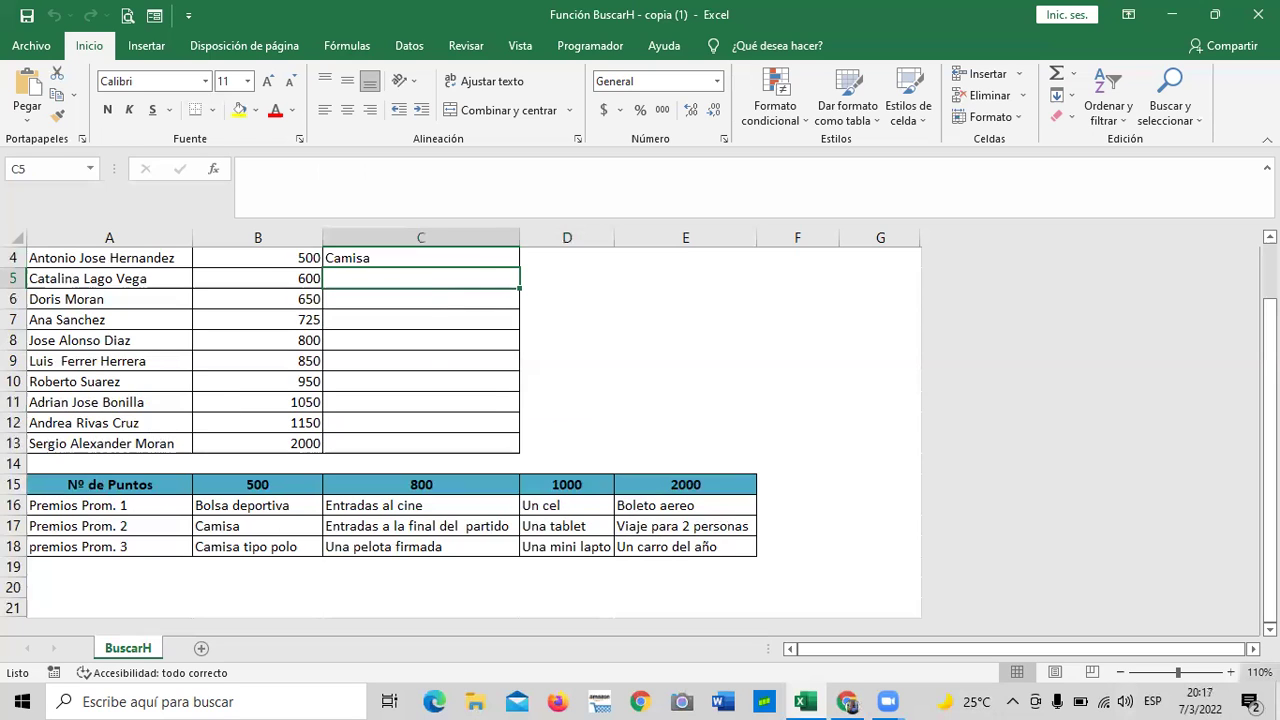
# Step: Examine the prize table from its Nº de Puntos header in A15 through the prizes in A16:E18
pyautogui.click(73, 485)
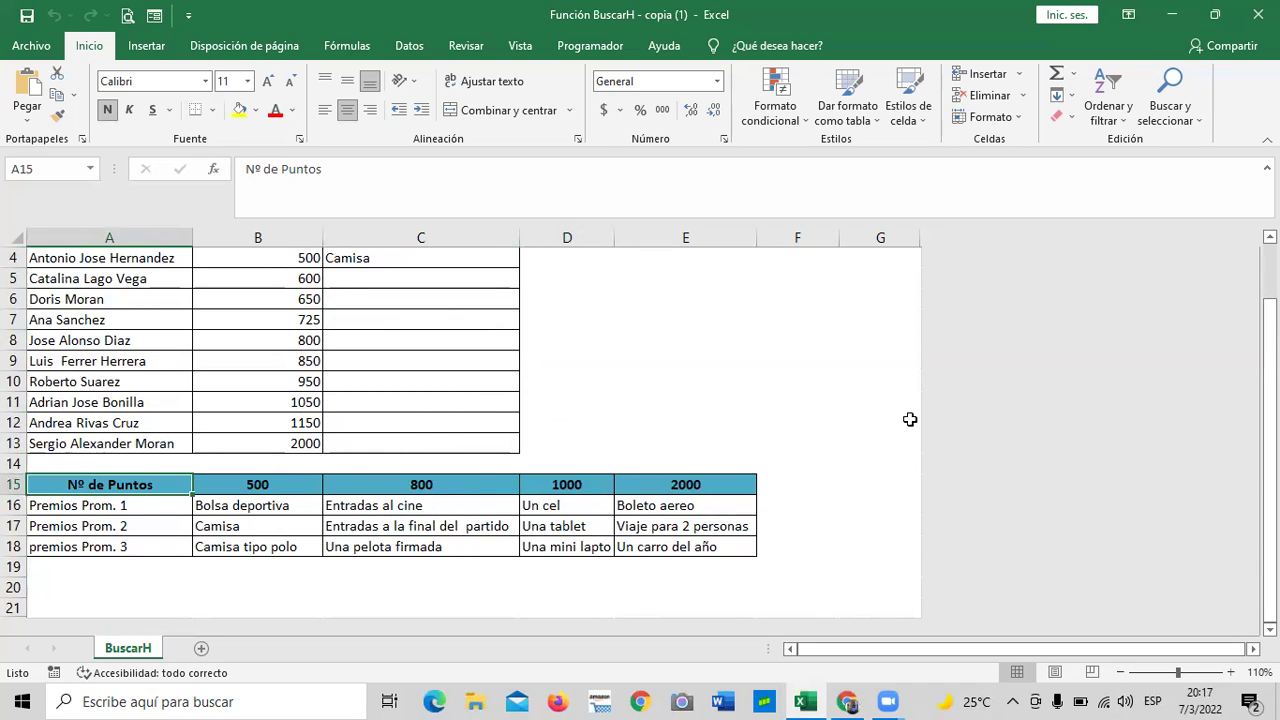
pyautogui.moveTo(60, 503); pyautogui.dragTo(660, 545)
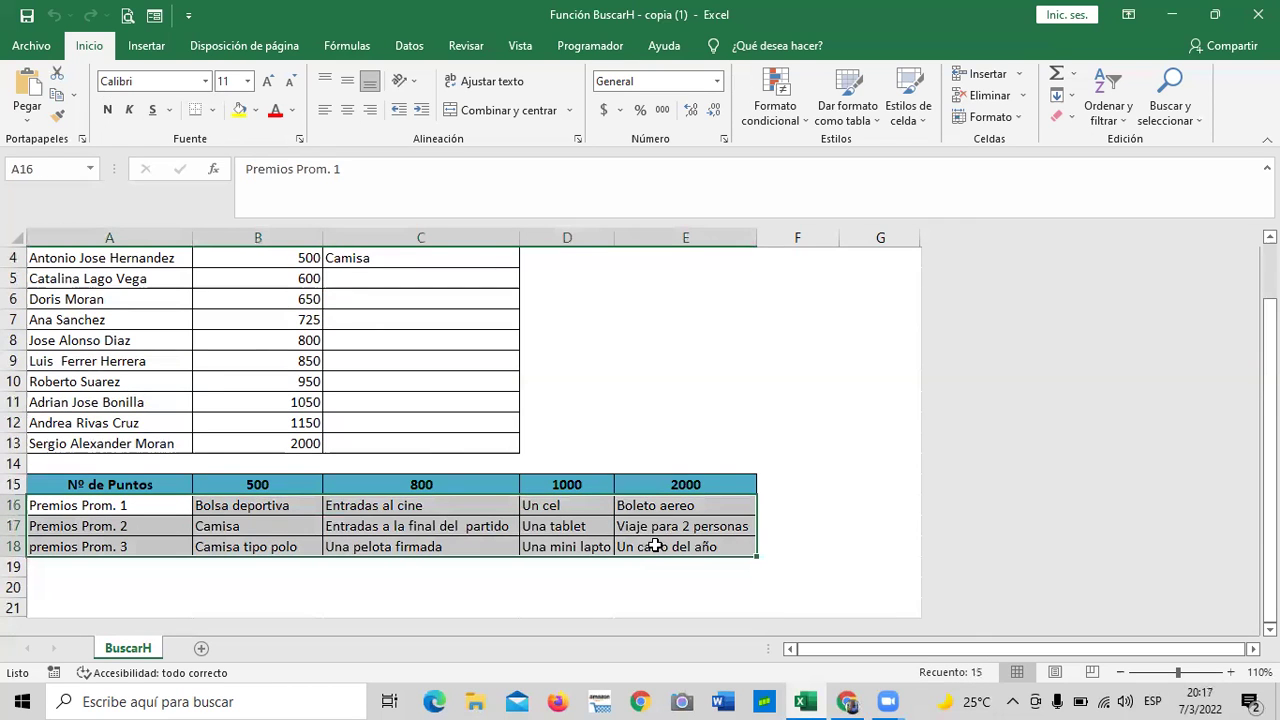
pyautogui.click(672, 417)
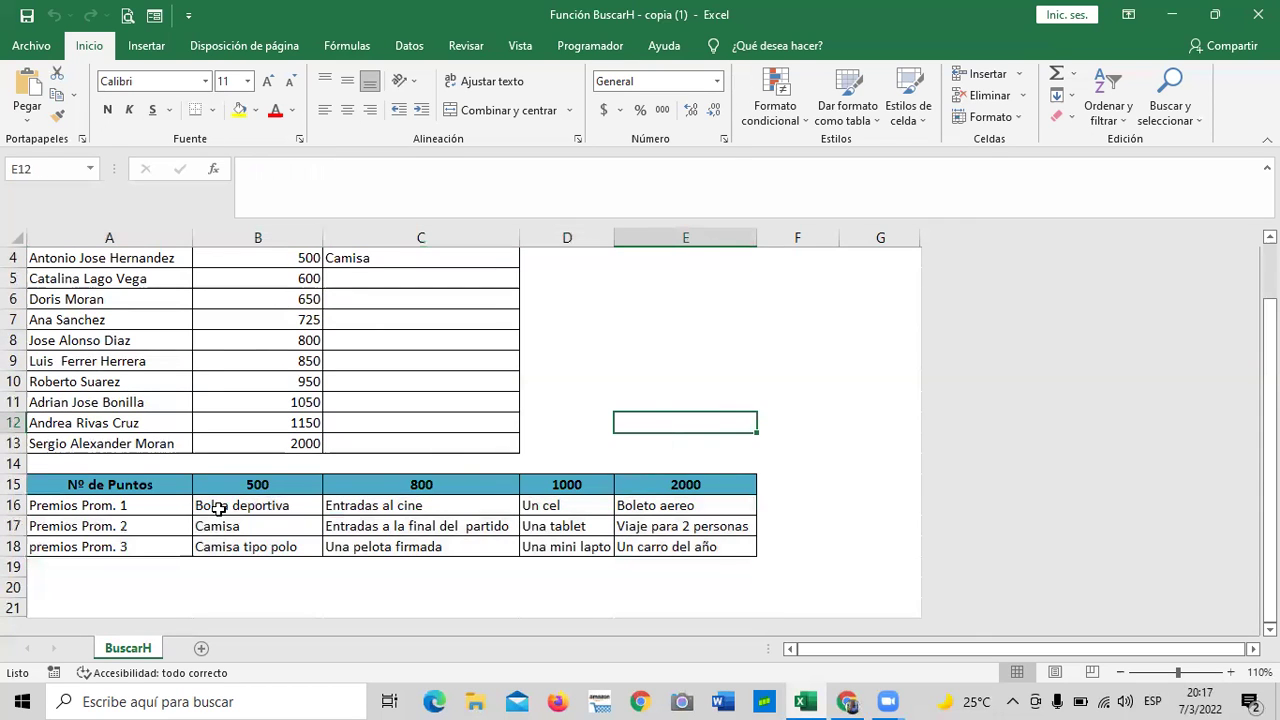
pyautogui.click(74, 484)
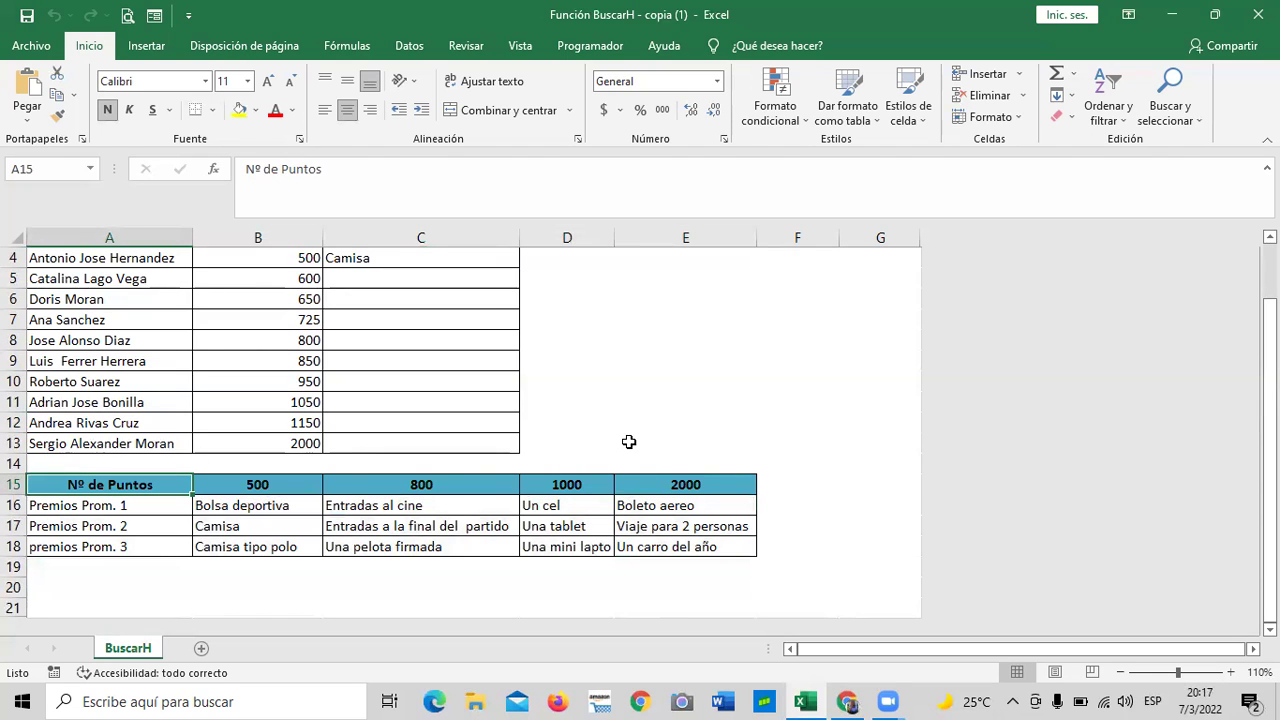
# Step: Examine the Nº de Puntos header in A15 and the three promotion row labels in A16:A18 of the prize table
pyautogui.moveTo(44, 487); pyautogui.dragTo(125, 508)
pyautogui.click(112, 546)
pyautogui.click(122, 514)
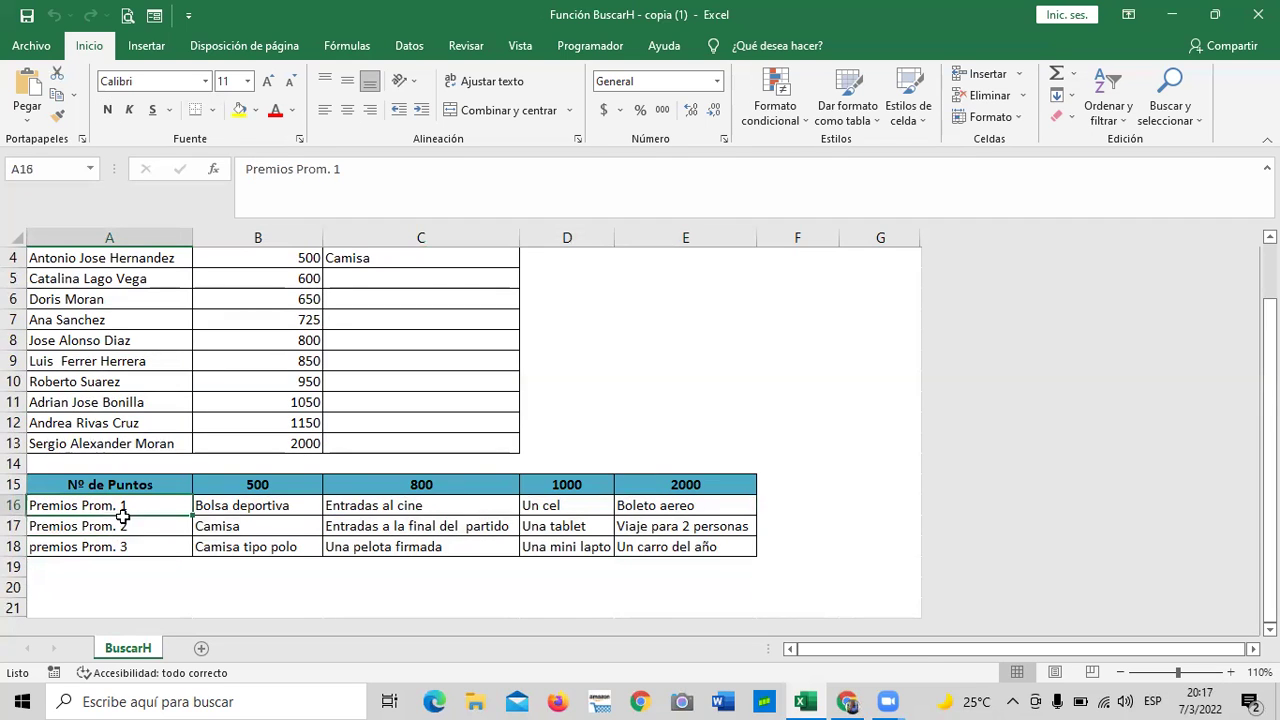
pyautogui.click(123, 525)
pyautogui.click(215, 465)
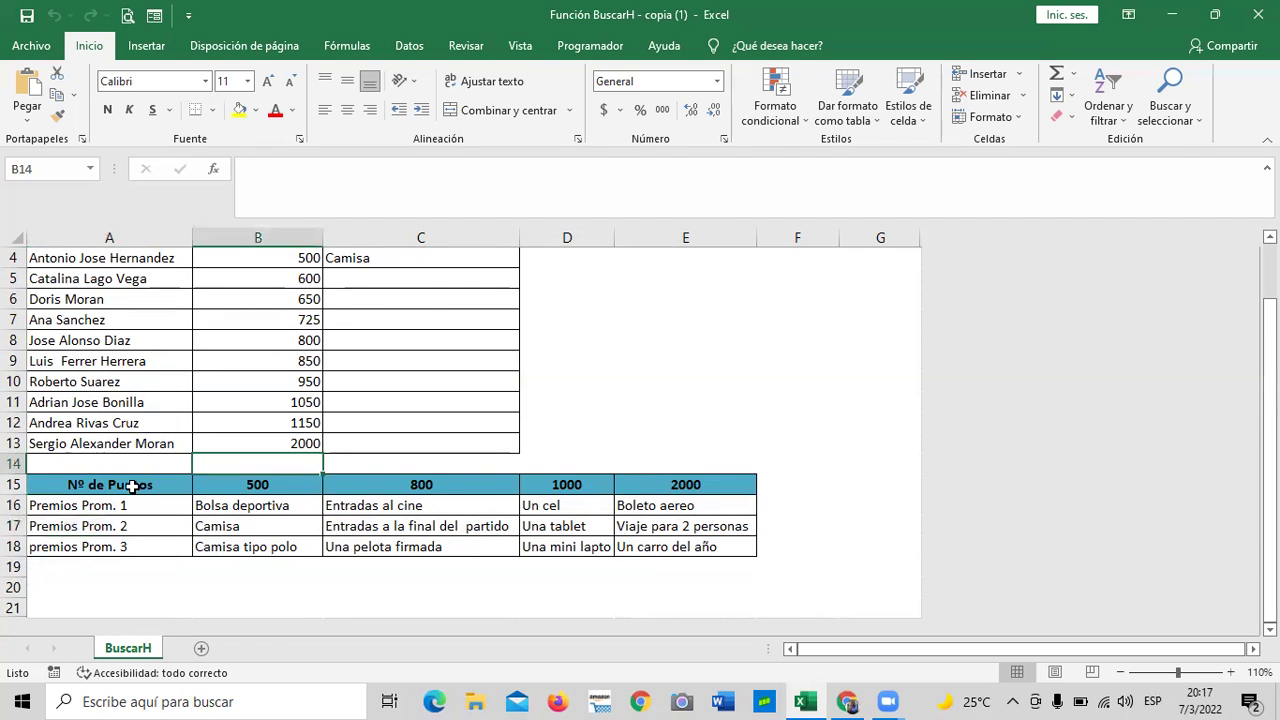
pyautogui.click(97, 485)
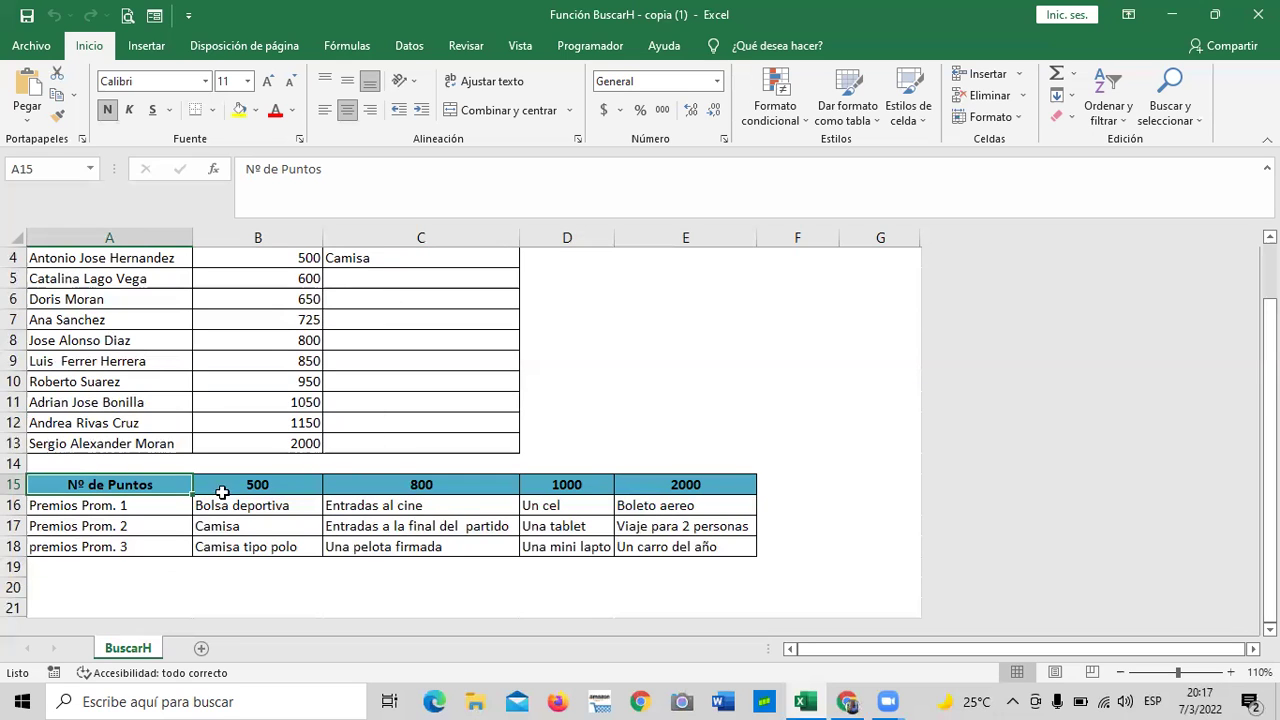
pyautogui.moveTo(128, 504); pyautogui.dragTo(132, 546)
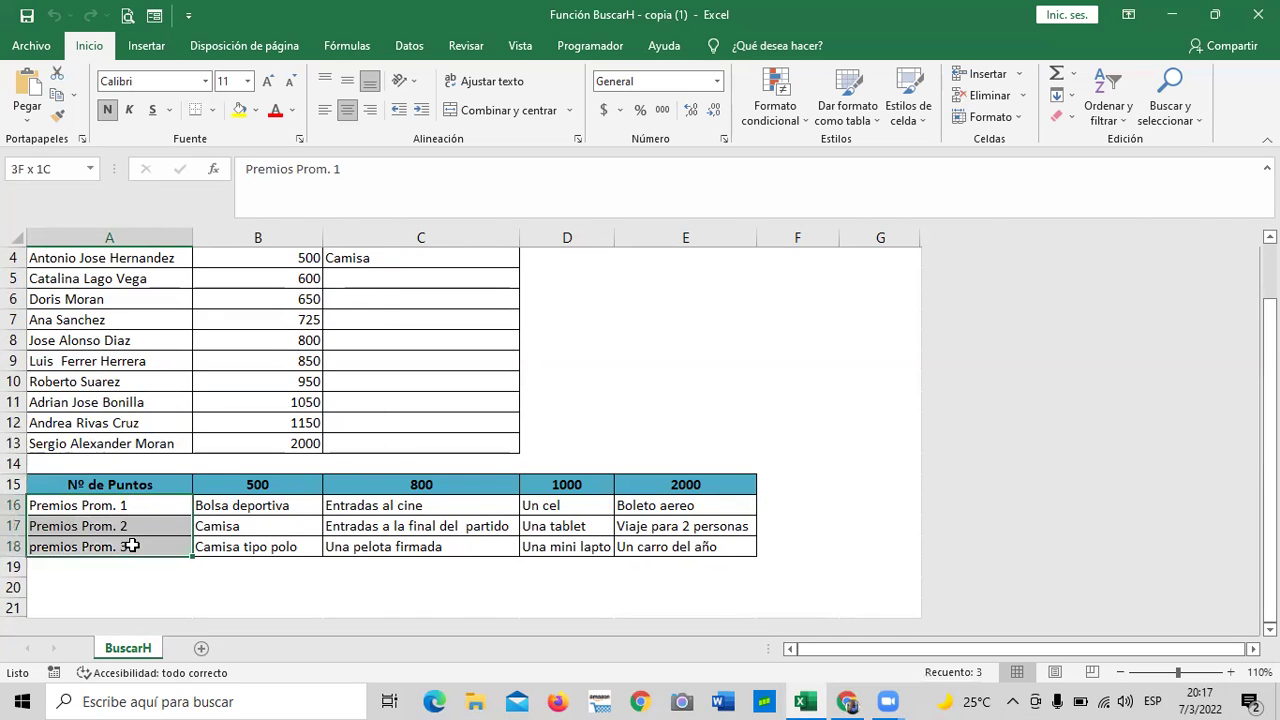
pyautogui.click(133, 487)
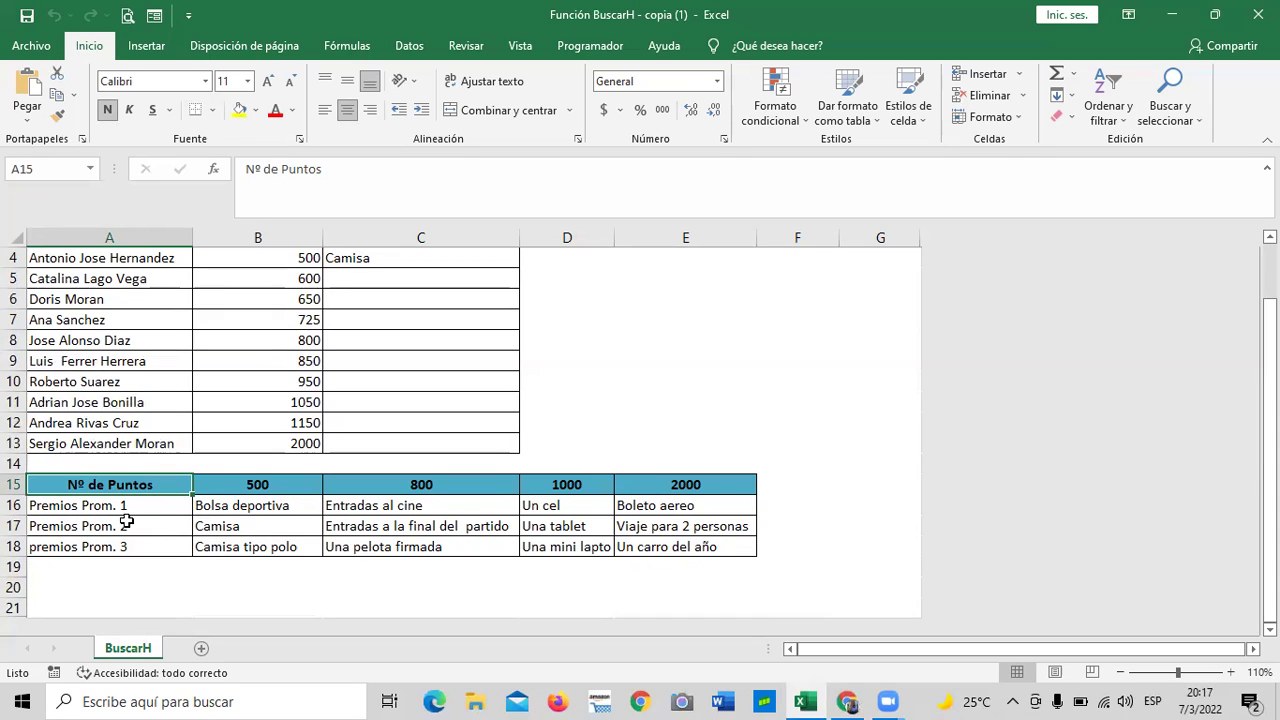
pyautogui.click(127, 525)
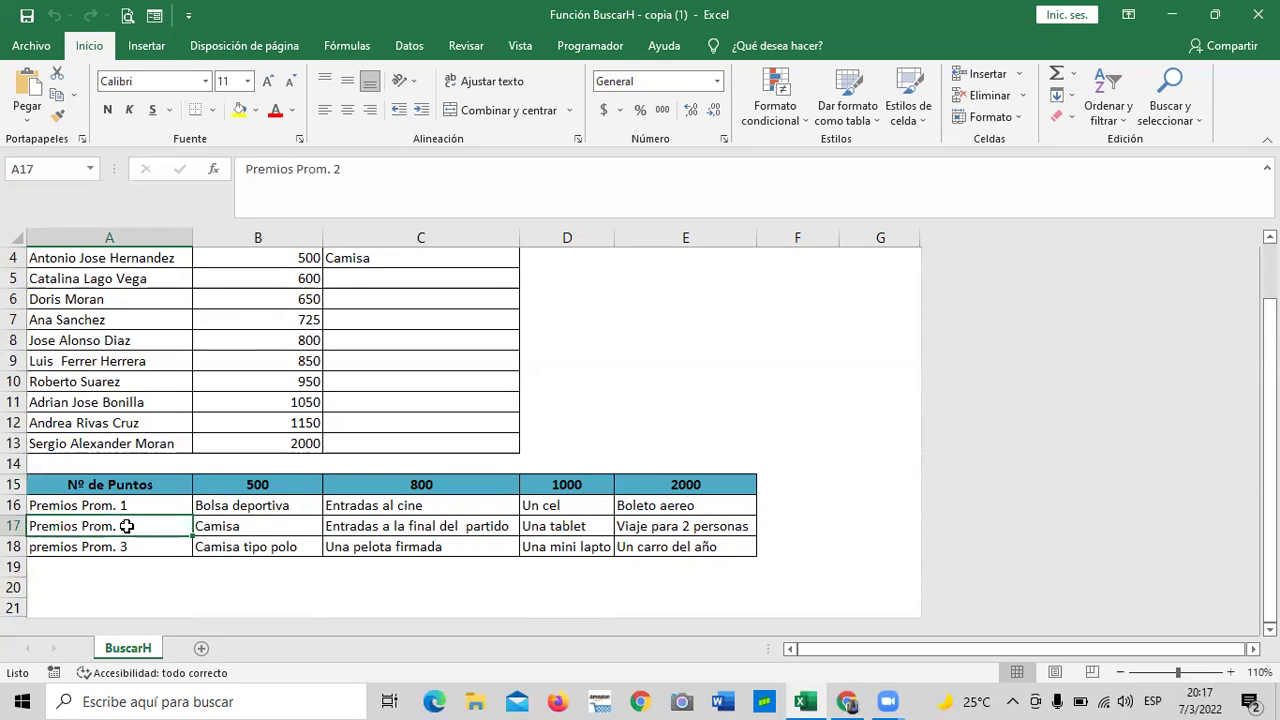
pyautogui.click(556, 443)
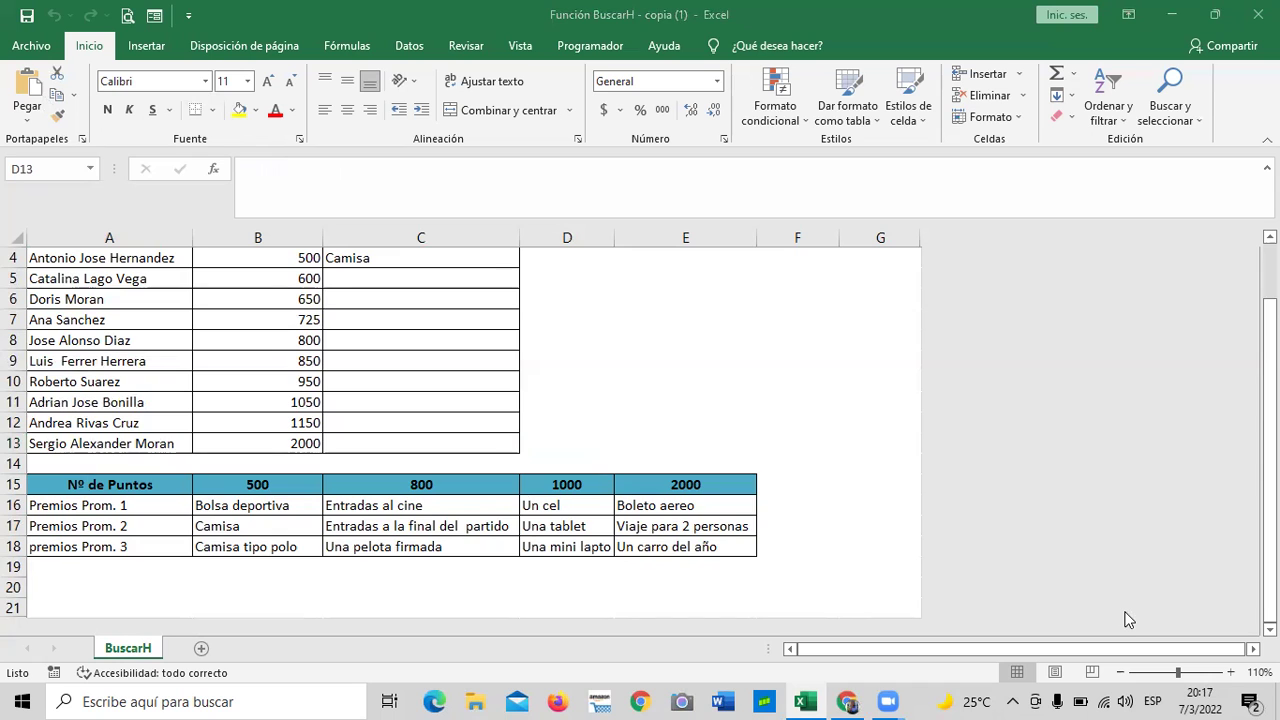
pyautogui.scroll(1, 858, 448)
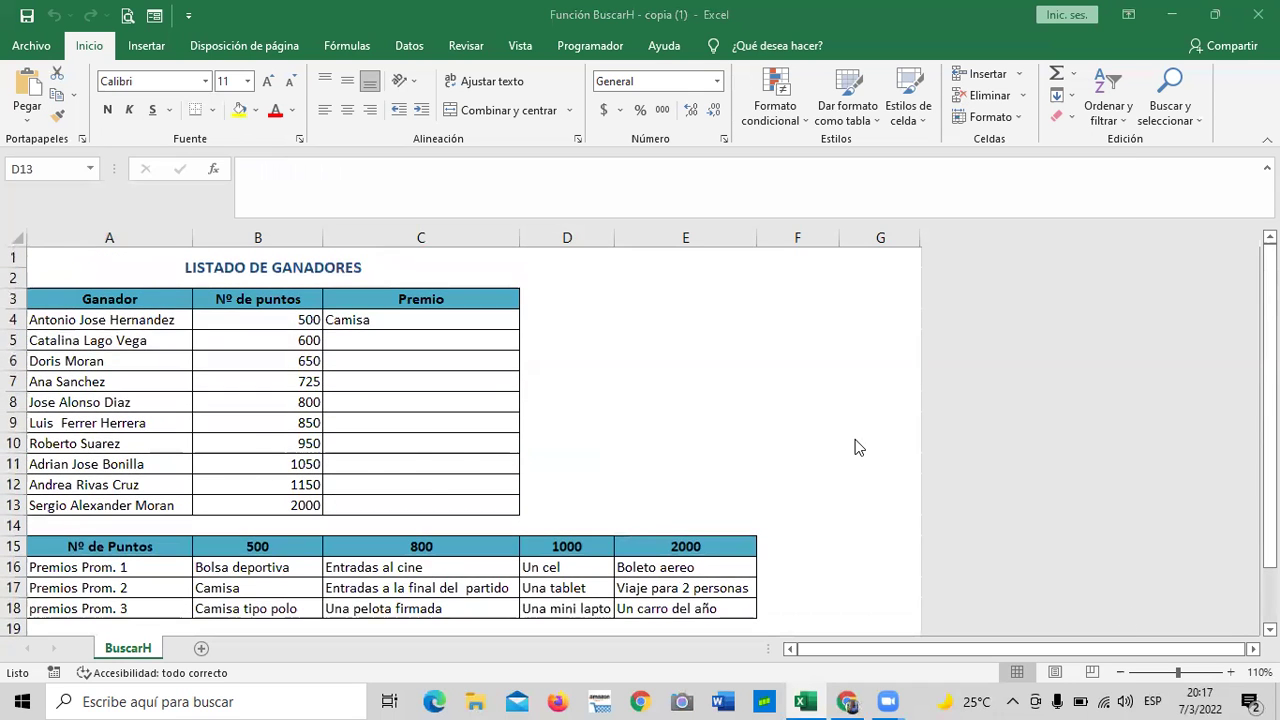
pyautogui.scroll(-4, 855, 445)
pyautogui.scroll(3, 853, 440)
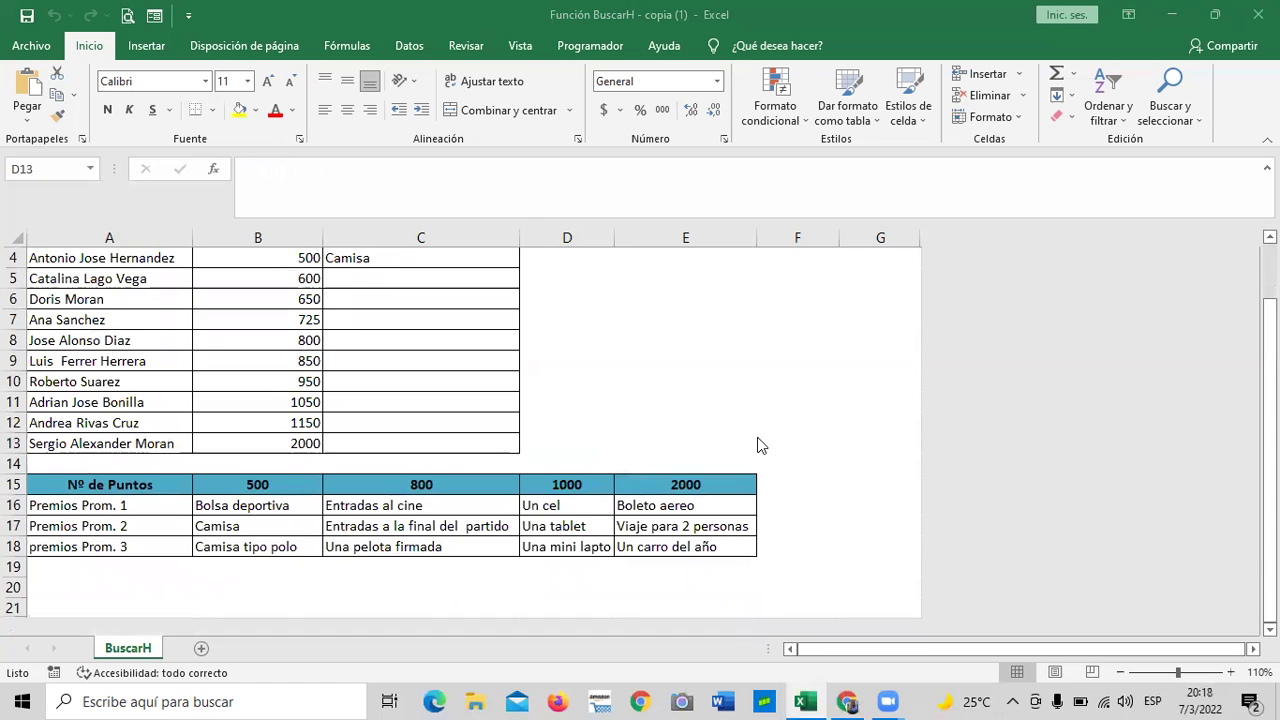
pyautogui.scroll(1, 760, 445)
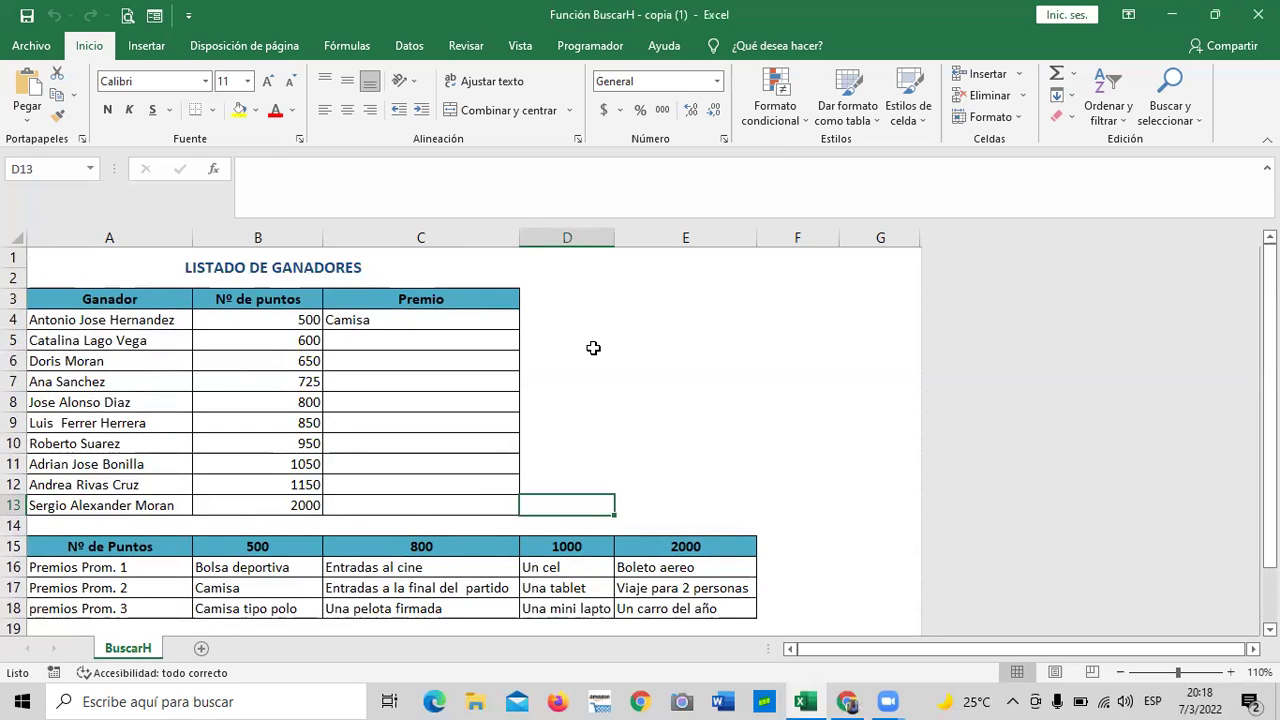
pyautogui.scroll(-1, 593, 347)
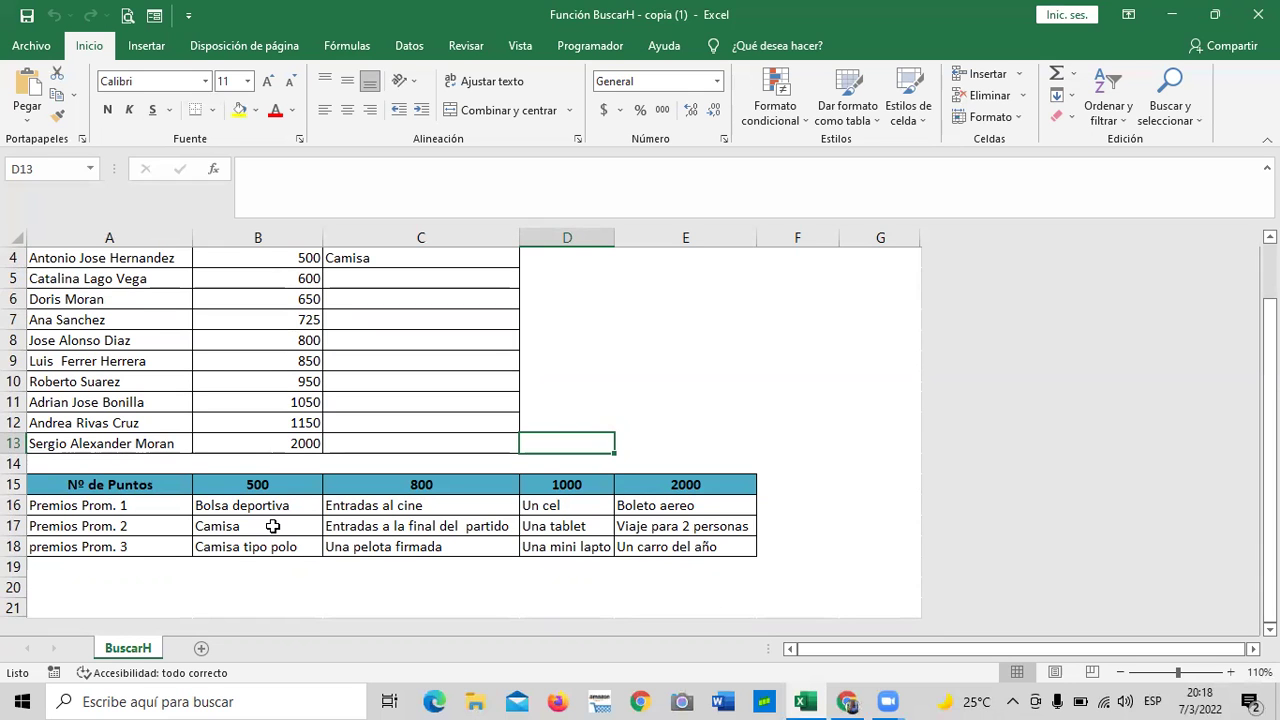
pyautogui.scroll(1, 414, 400)
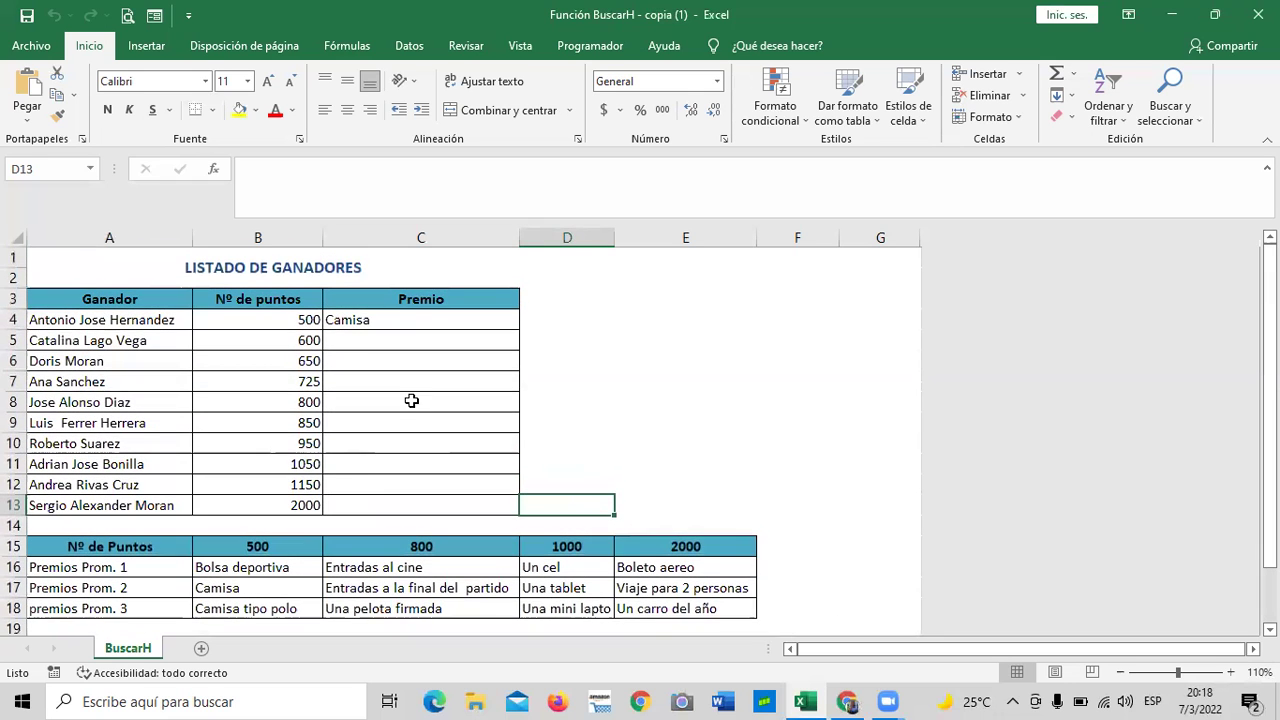
# Step: Change the row index of the BUSCARH formula in C4 to 4, giving =BUSCARH(B4;A15:E18;4)
pyautogui.click(417, 317)
pyautogui.scroll(-1, 417, 317)
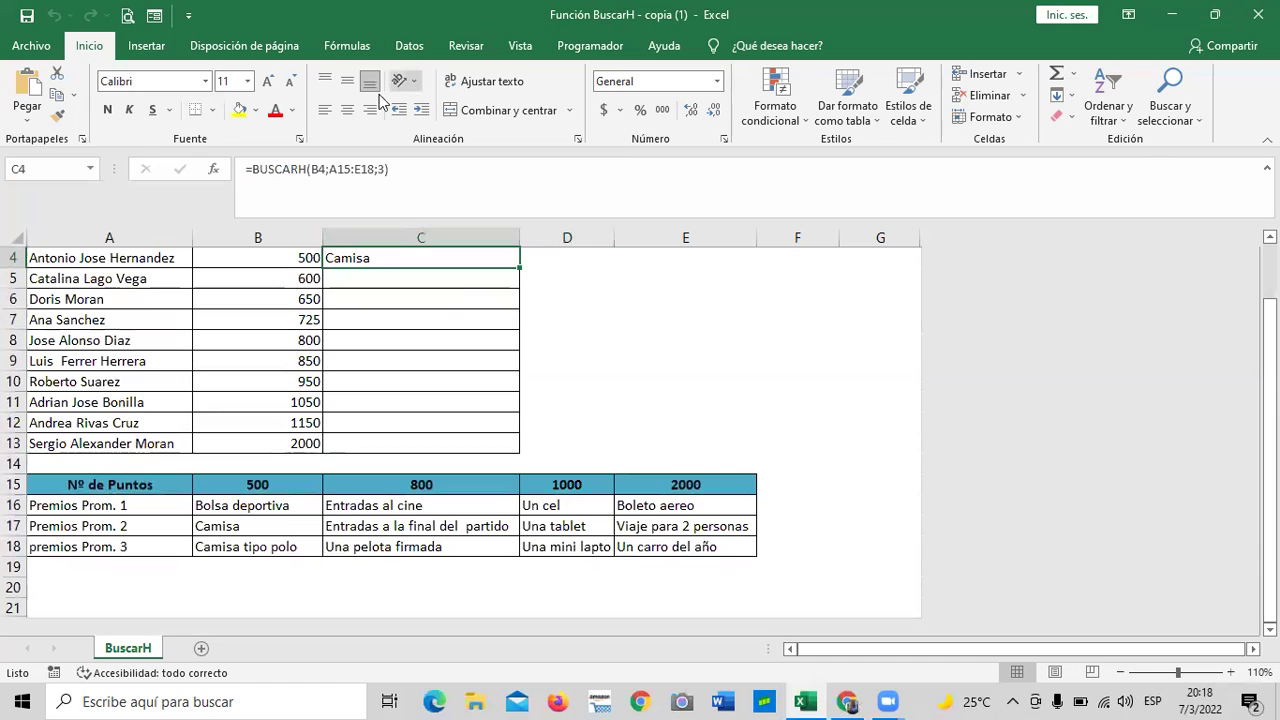
pyautogui.click(404, 218)
pyautogui.press('Left')
pyautogui.press('BackSpace')
pyautogui.write('4')
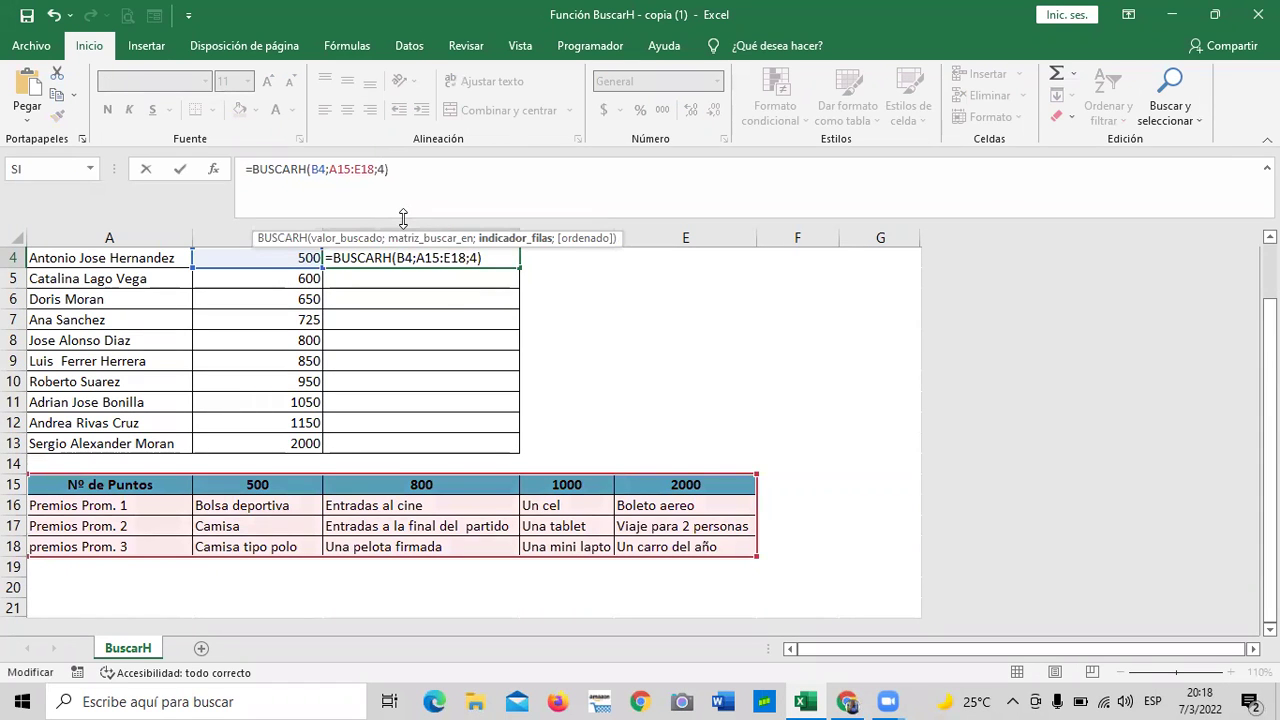
pyautogui.press('Return')
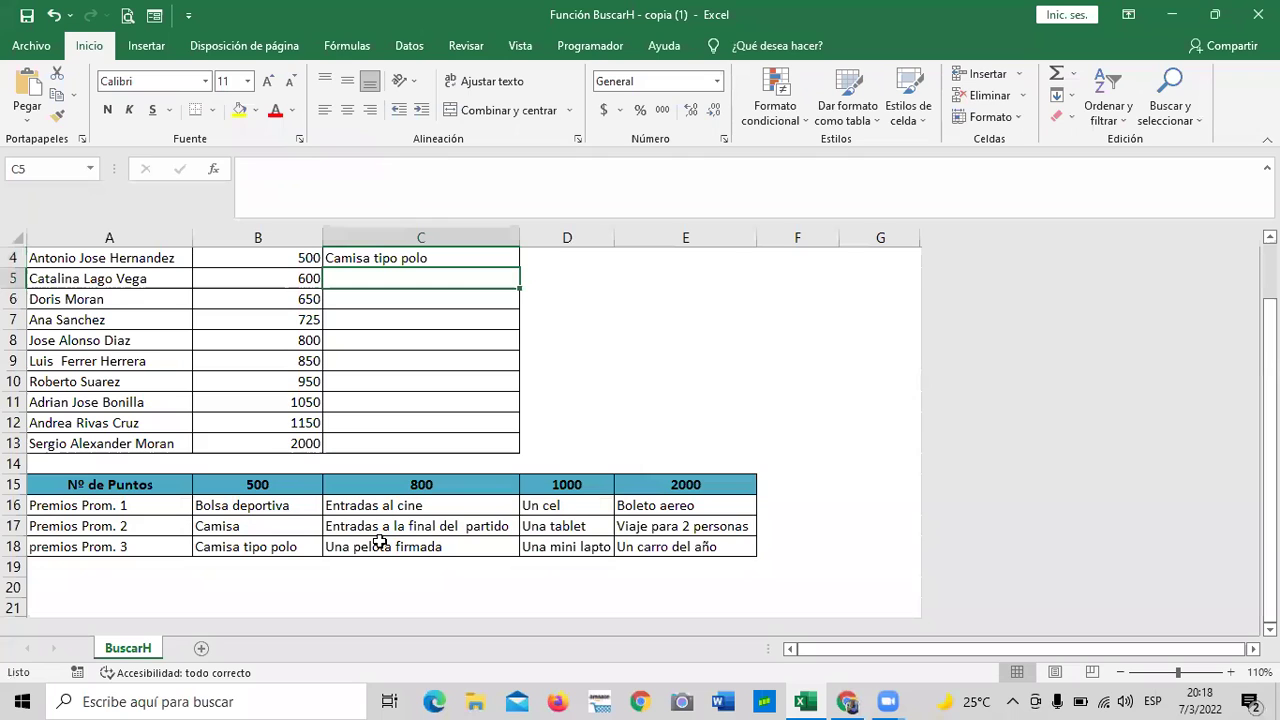
# Step: Compare the prizes in the 500-point column and along row 18 with the BUSCARH formula in C4
pyautogui.click(290, 490)
pyautogui.click(260, 525)
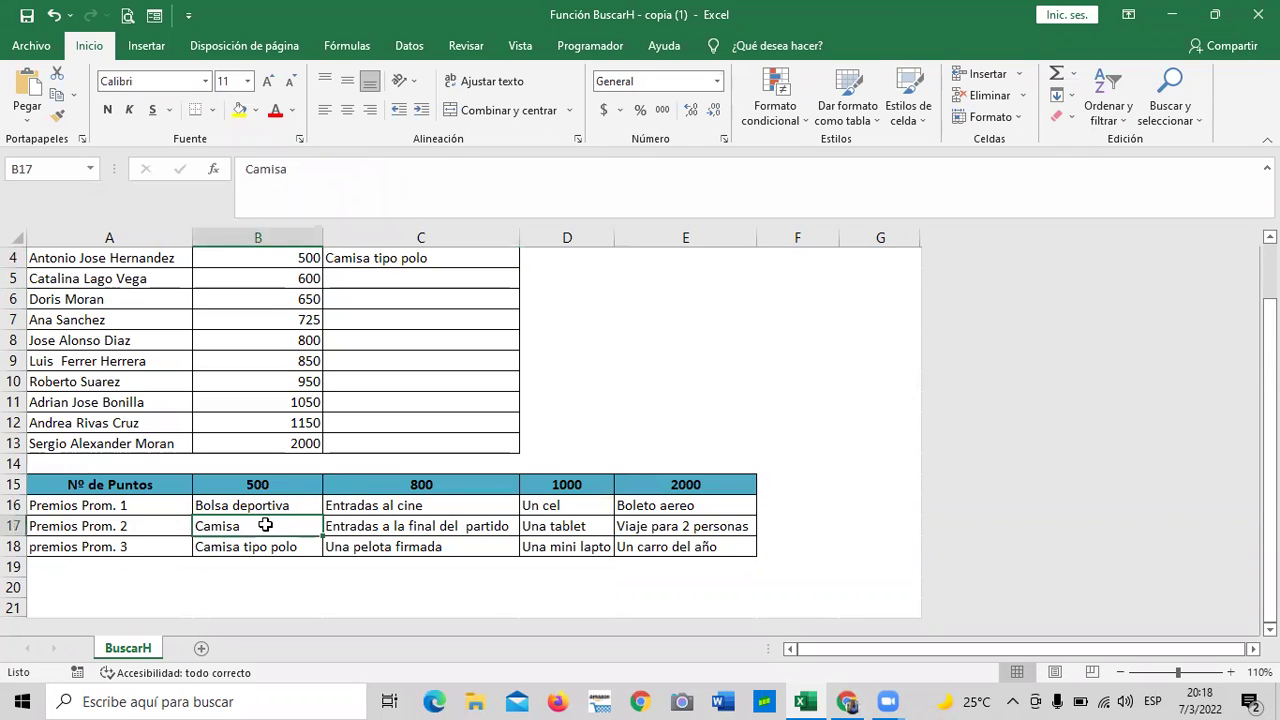
pyautogui.click(253, 545)
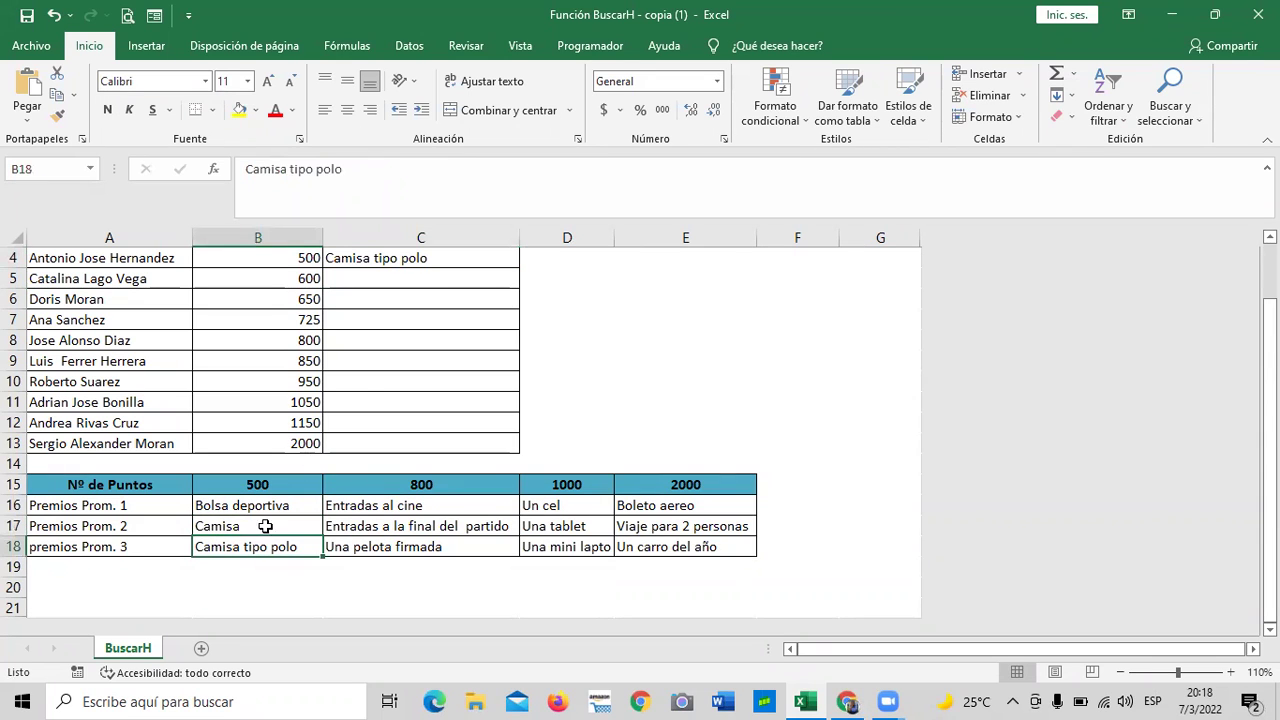
pyautogui.click(434, 254)
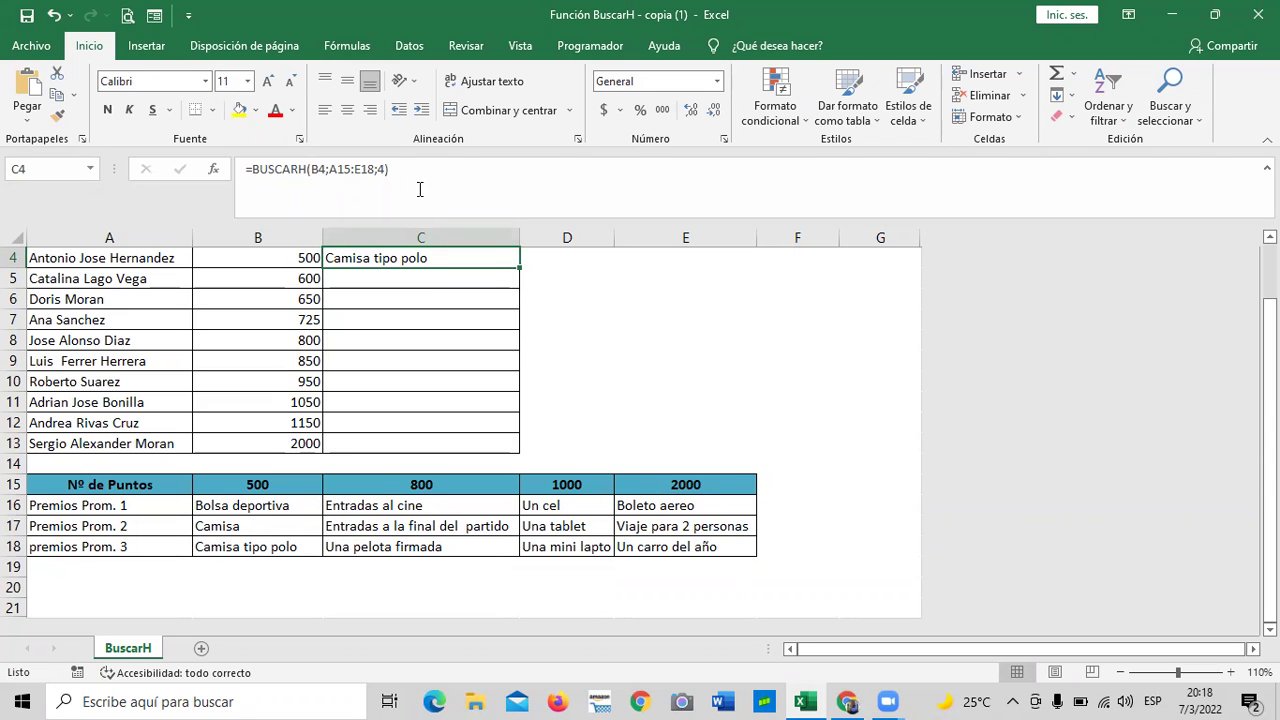
pyautogui.click(230, 548)
pyautogui.click(341, 551)
pyautogui.click(563, 549)
pyautogui.click(663, 550)
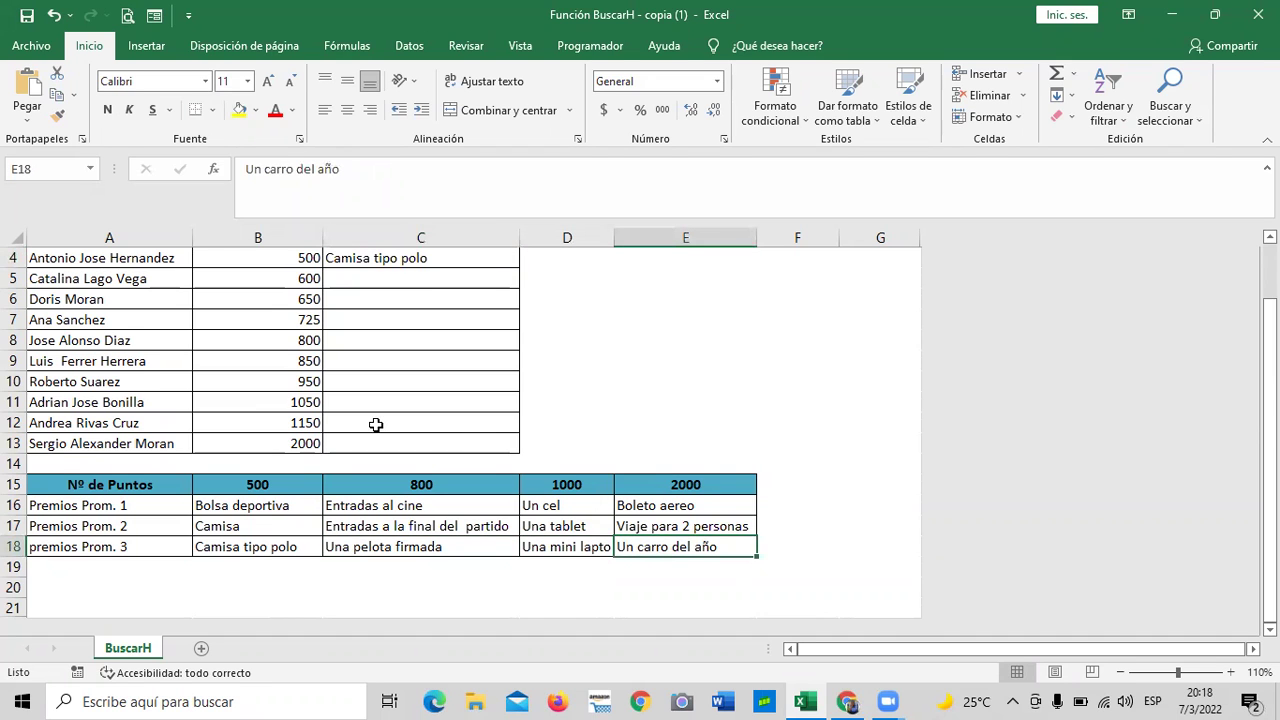
# Step: Test the lookup with 450 points in B4 and inspect the BUSCARH formula in C4
pyautogui.scroll(1, 376, 426)
pyautogui.click(269, 321)
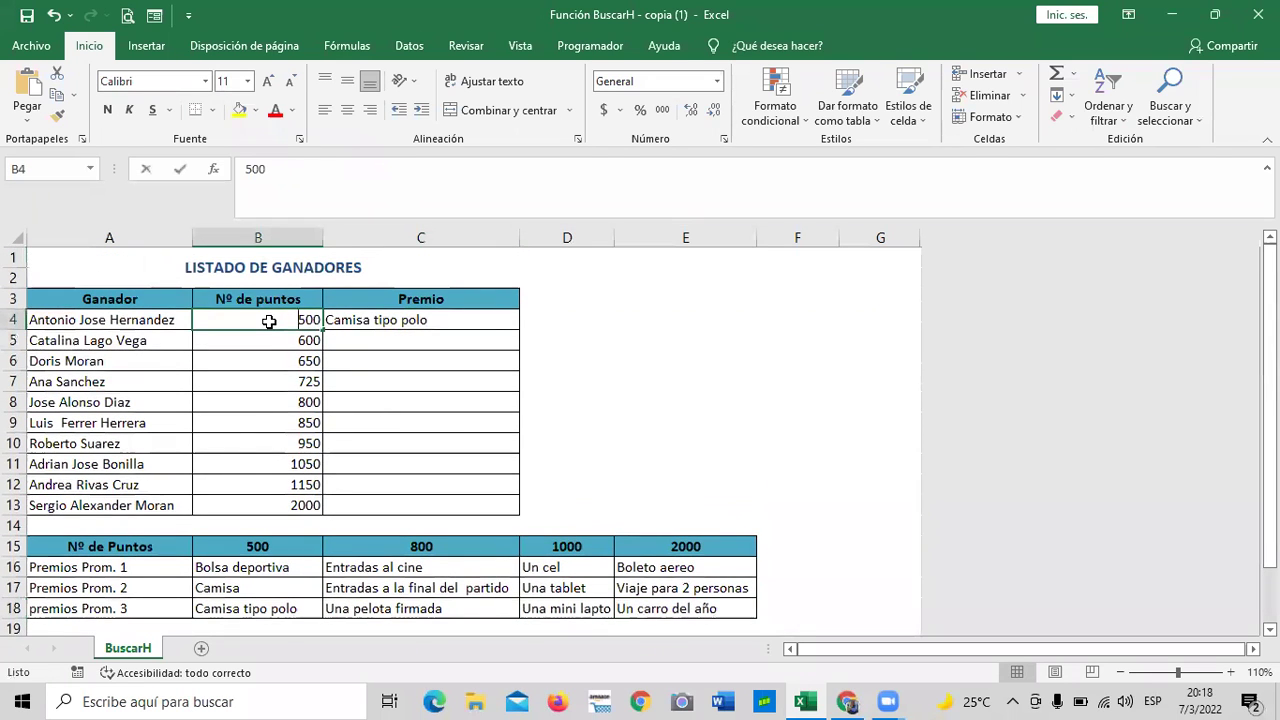
pyautogui.write('450')
pyautogui.press('Return')
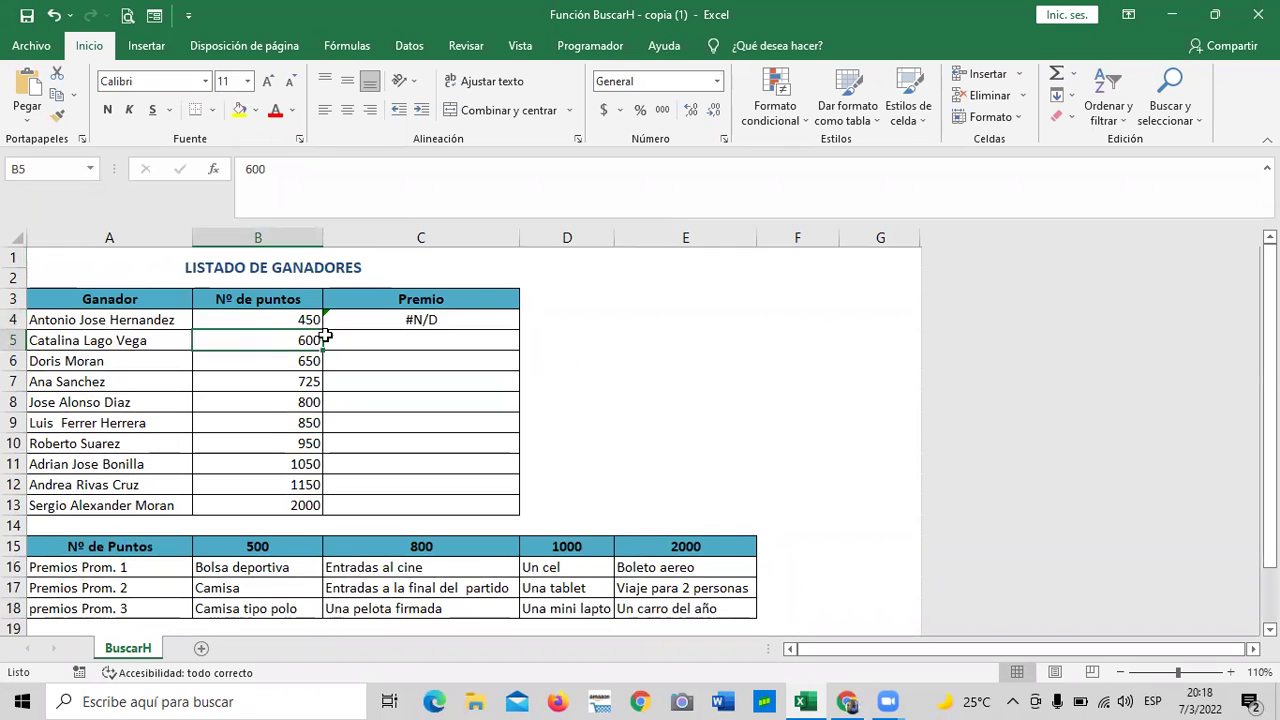
pyautogui.scroll(-1, 350, 357)
pyautogui.scroll(1, 355, 378)
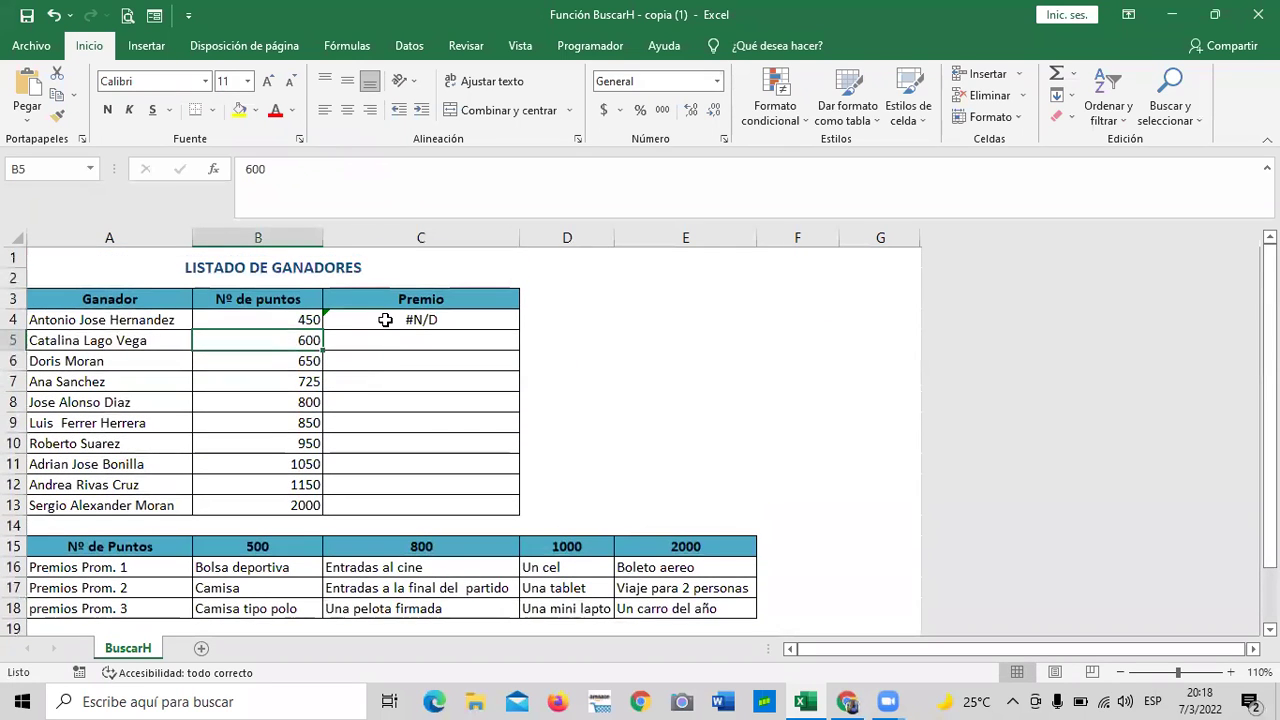
pyautogui.click(385, 319)
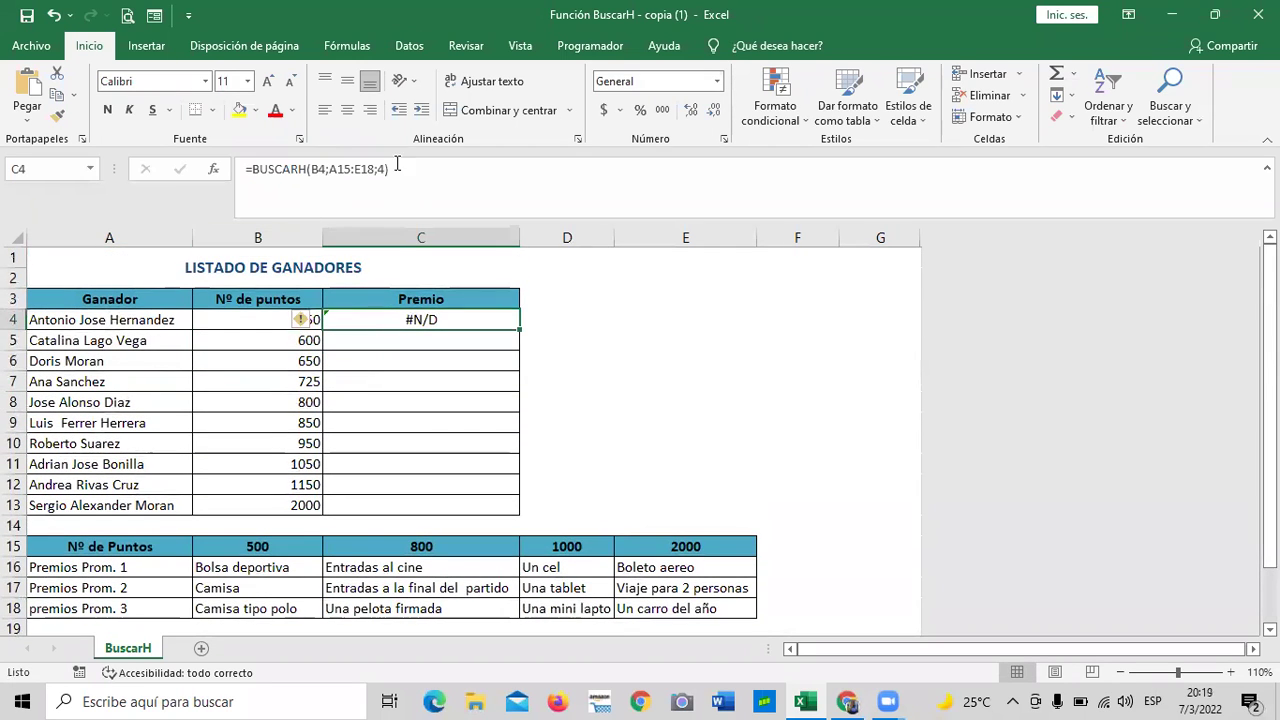
# Step: Test the lookup with 600 points in B4
pyautogui.click(274, 318)
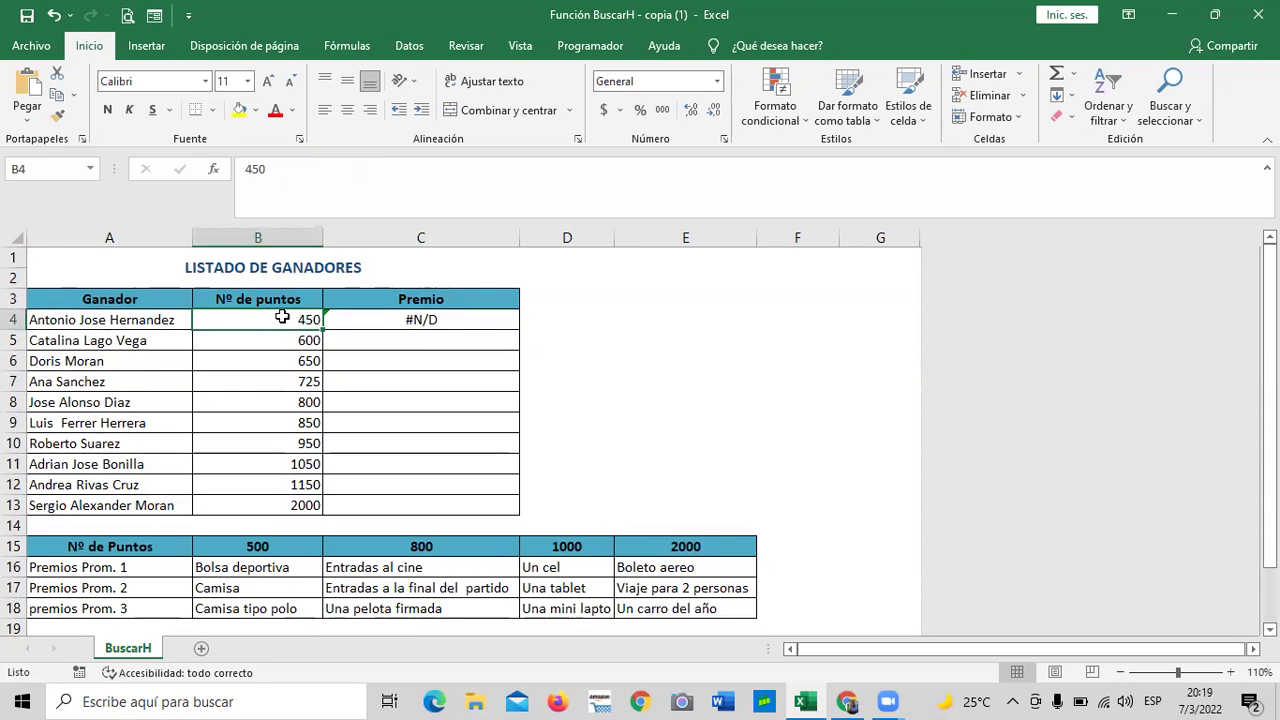
pyautogui.write('600')
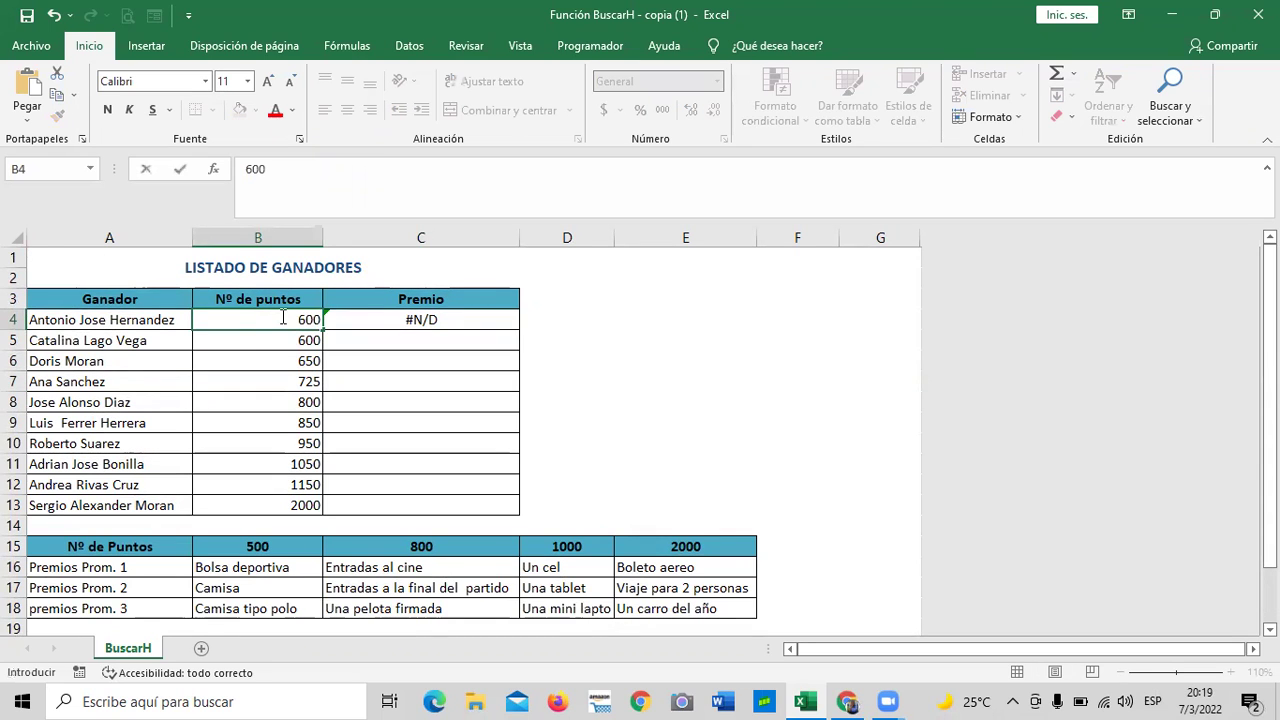
pyautogui.press('Return')
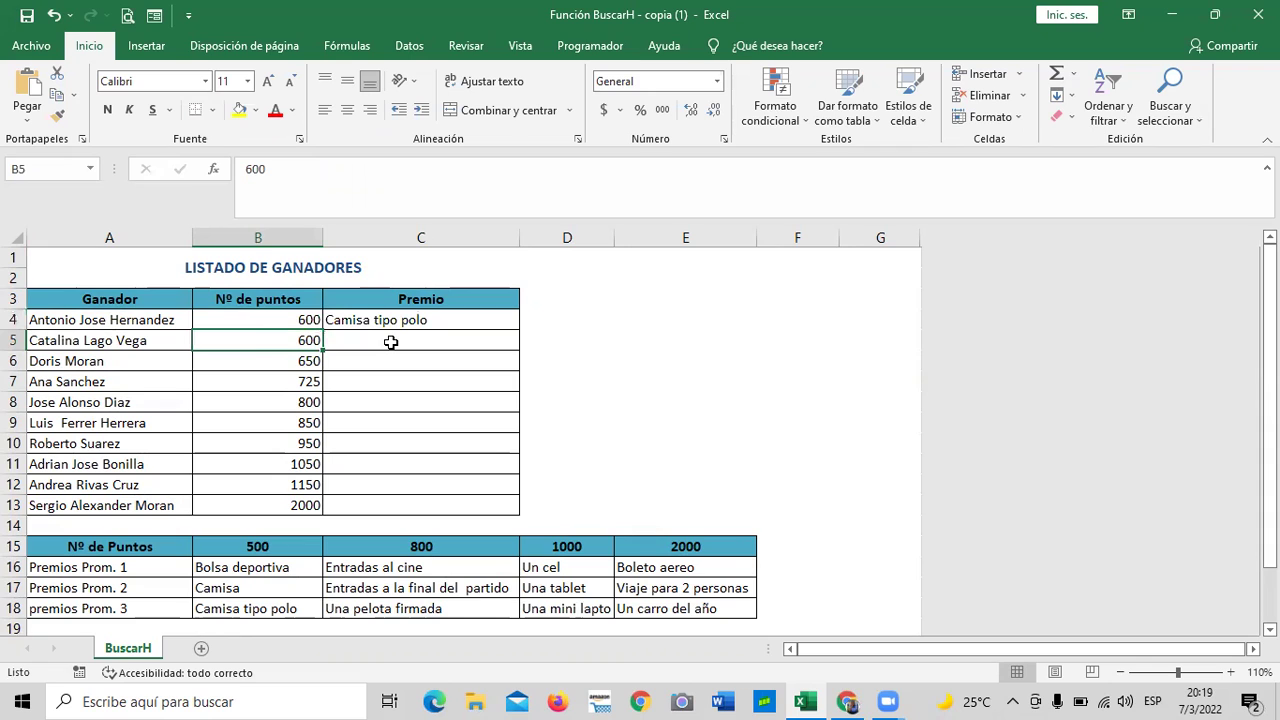
# Step: Set the first winner's points in B4 back to 500
pyautogui.click(308, 318)
pyautogui.write('5')
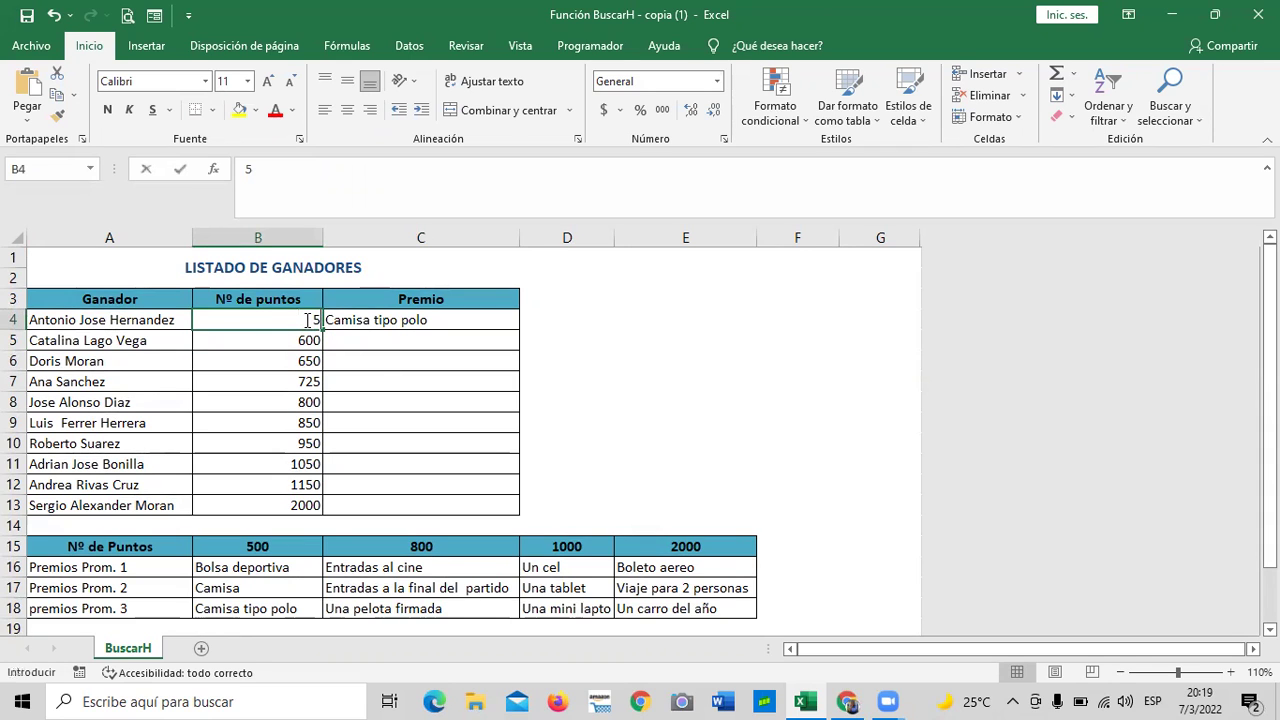
pyautogui.write('00')
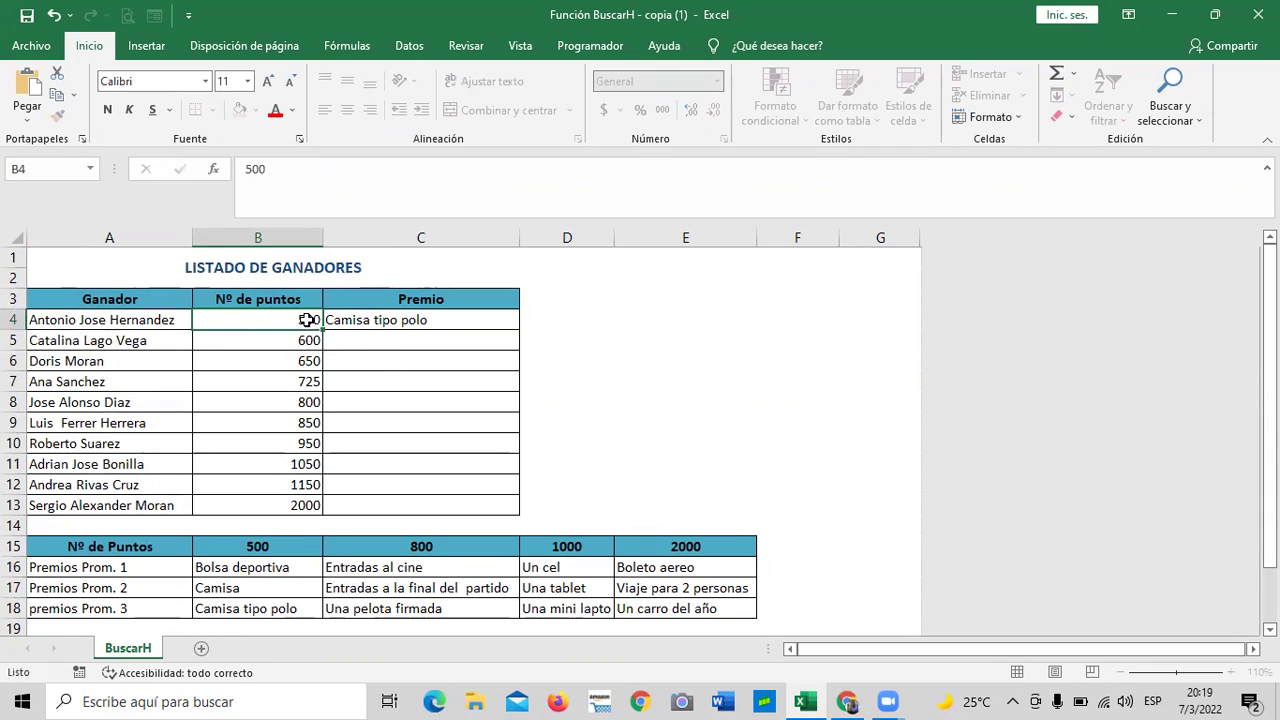
pyautogui.press('Return')
# Step: Review the BUSCARH formula in C4 with its referenced cells highlighted, leaving it as it is
pyautogui.scroll(-1, 340, 486)
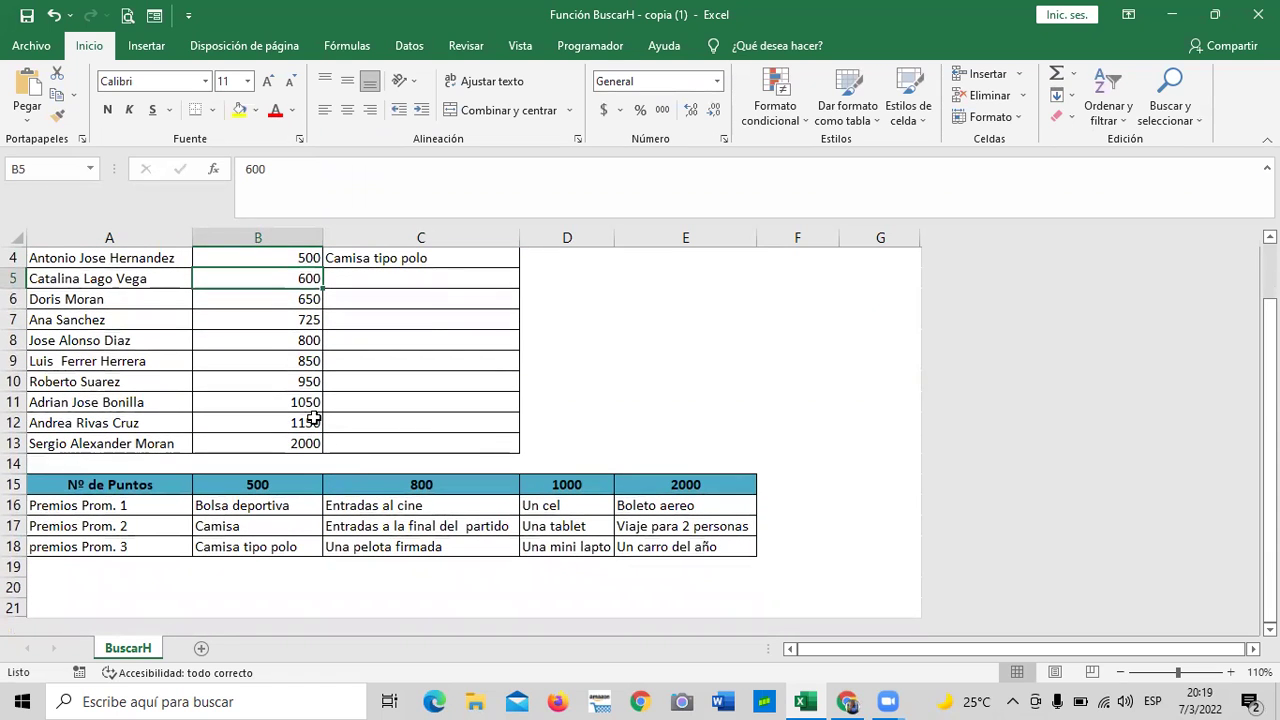
pyautogui.click(359, 258)
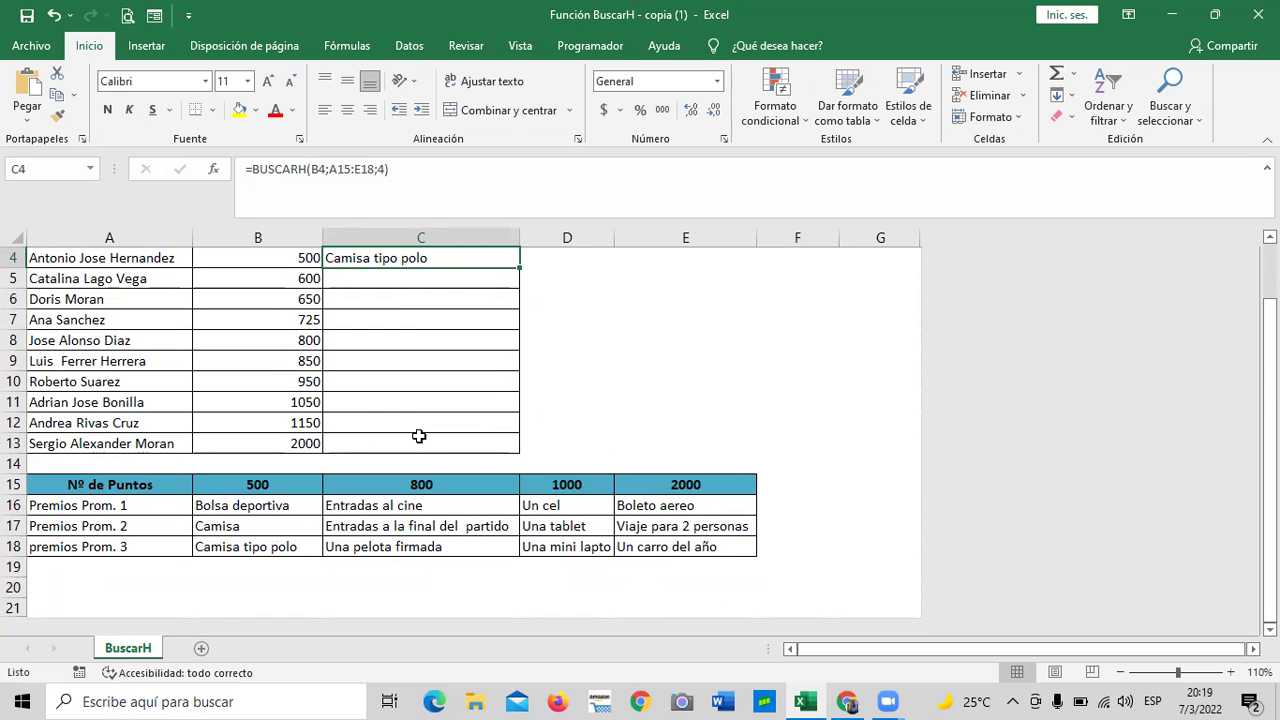
pyautogui.click(406, 170)
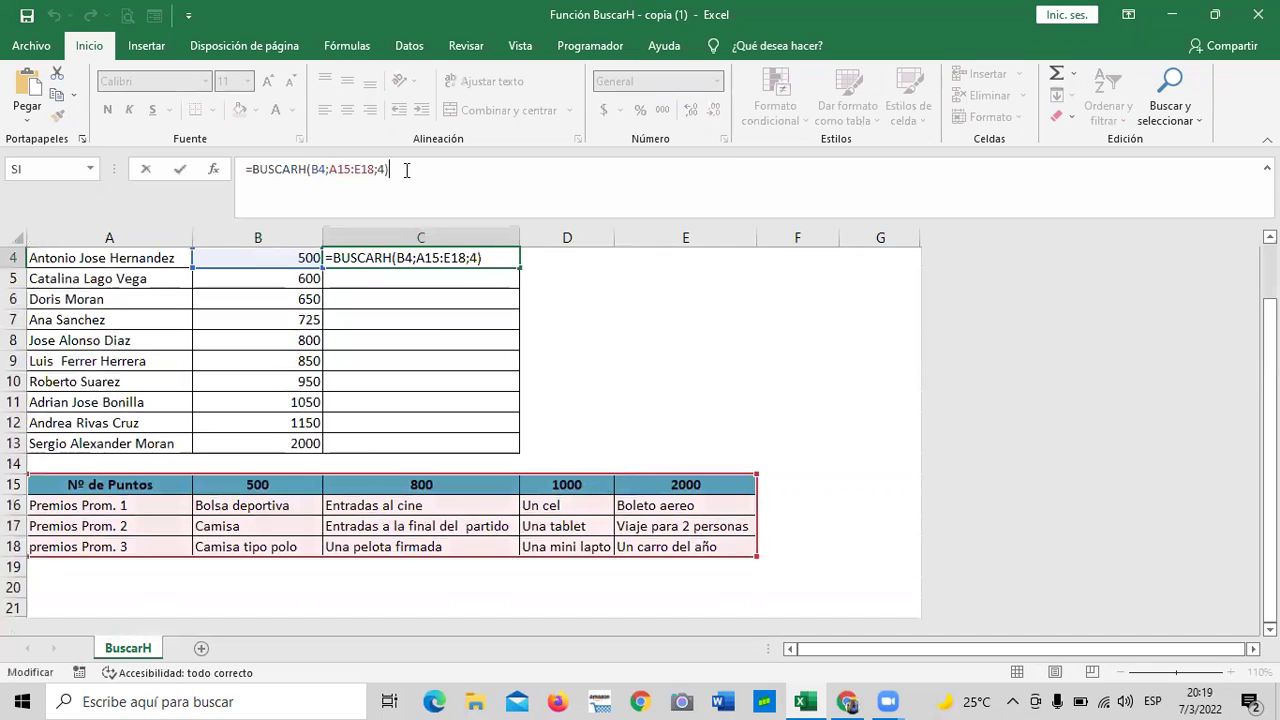
pyautogui.press('Return')
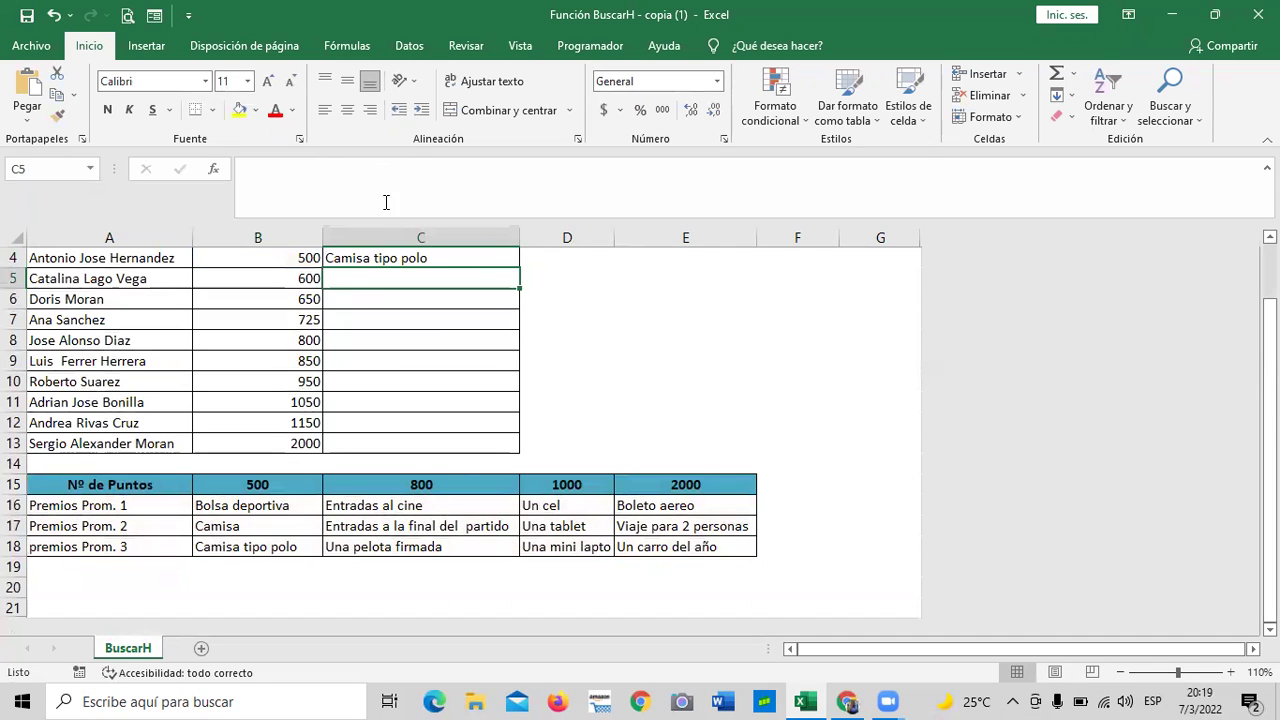
# Step: Start a BUSCARH function in C5 with B5 as the lookup value and A15:E18 as the lookup table
pyautogui.click(348, 277)
pyautogui.click(352, 48)
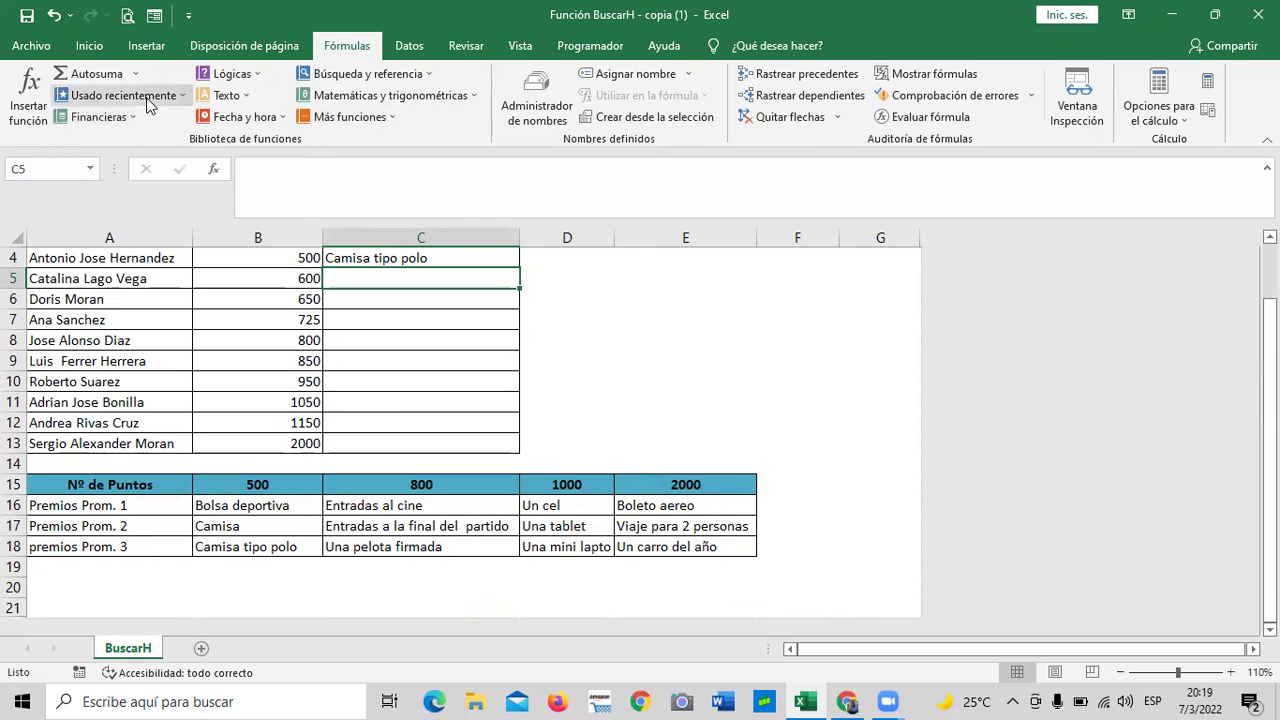
pyautogui.click(429, 75)
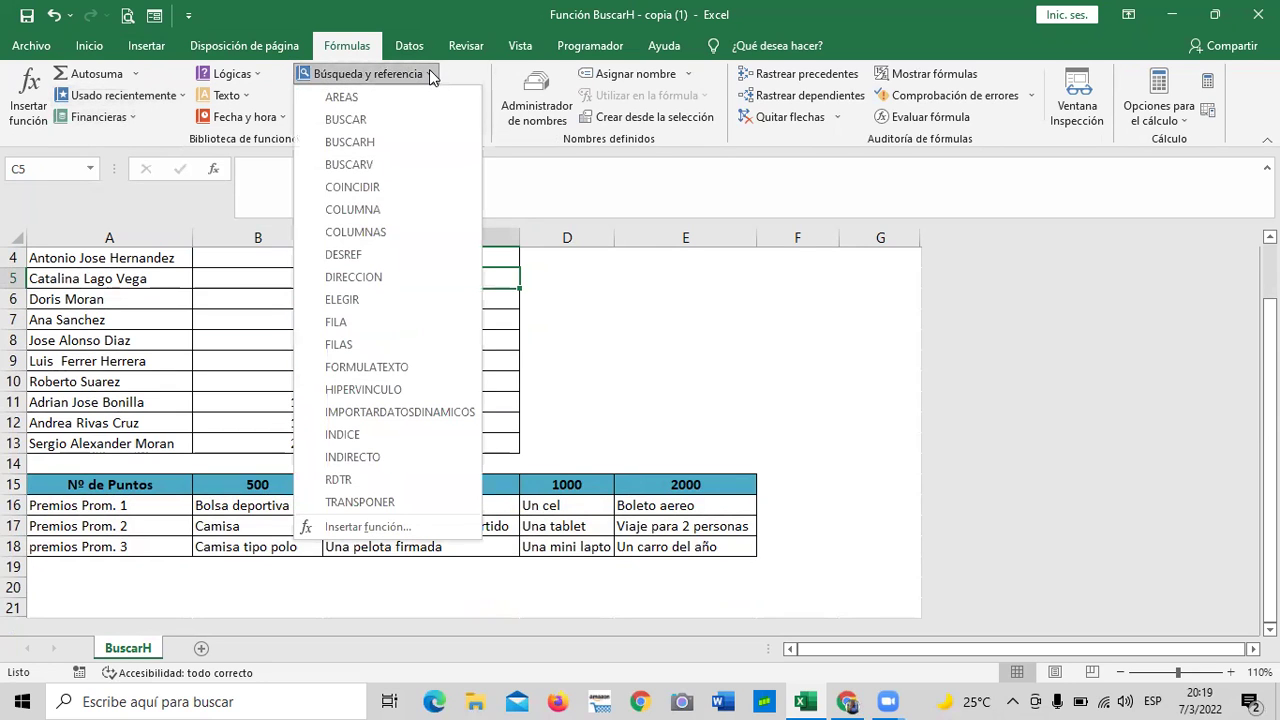
pyautogui.click(394, 142)
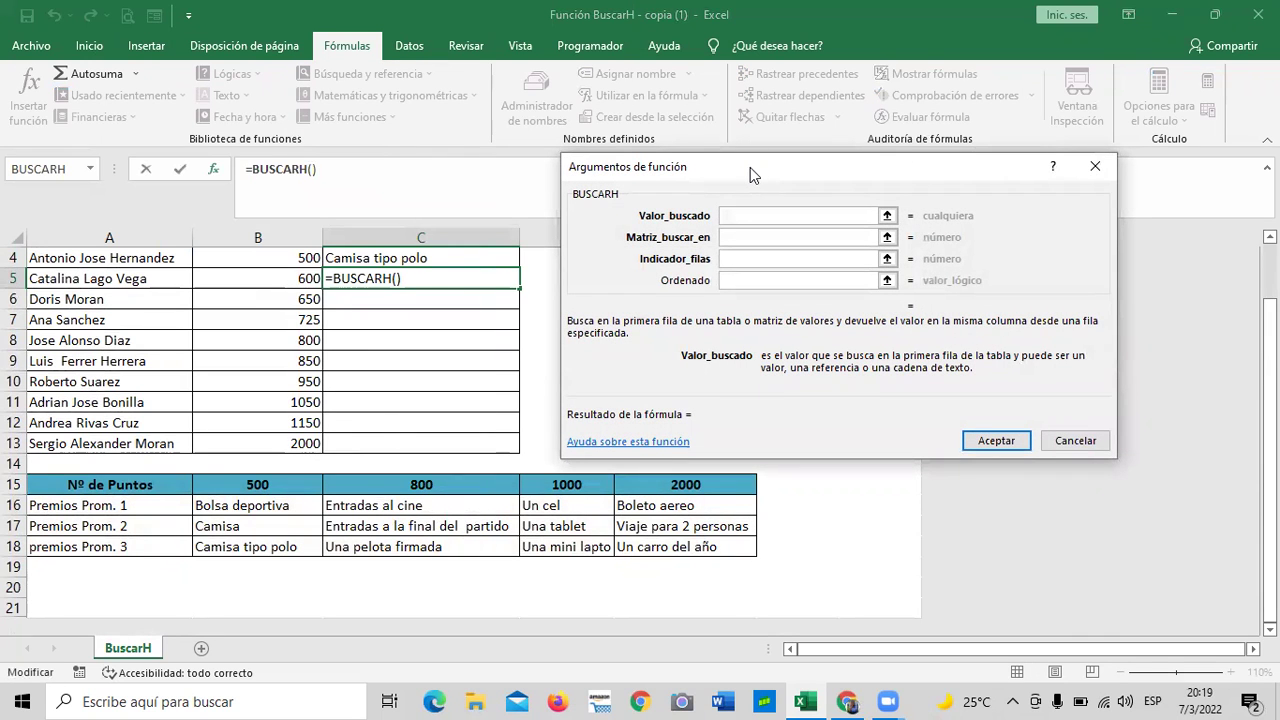
pyautogui.moveTo(750, 167); pyautogui.dragTo(746, 161)
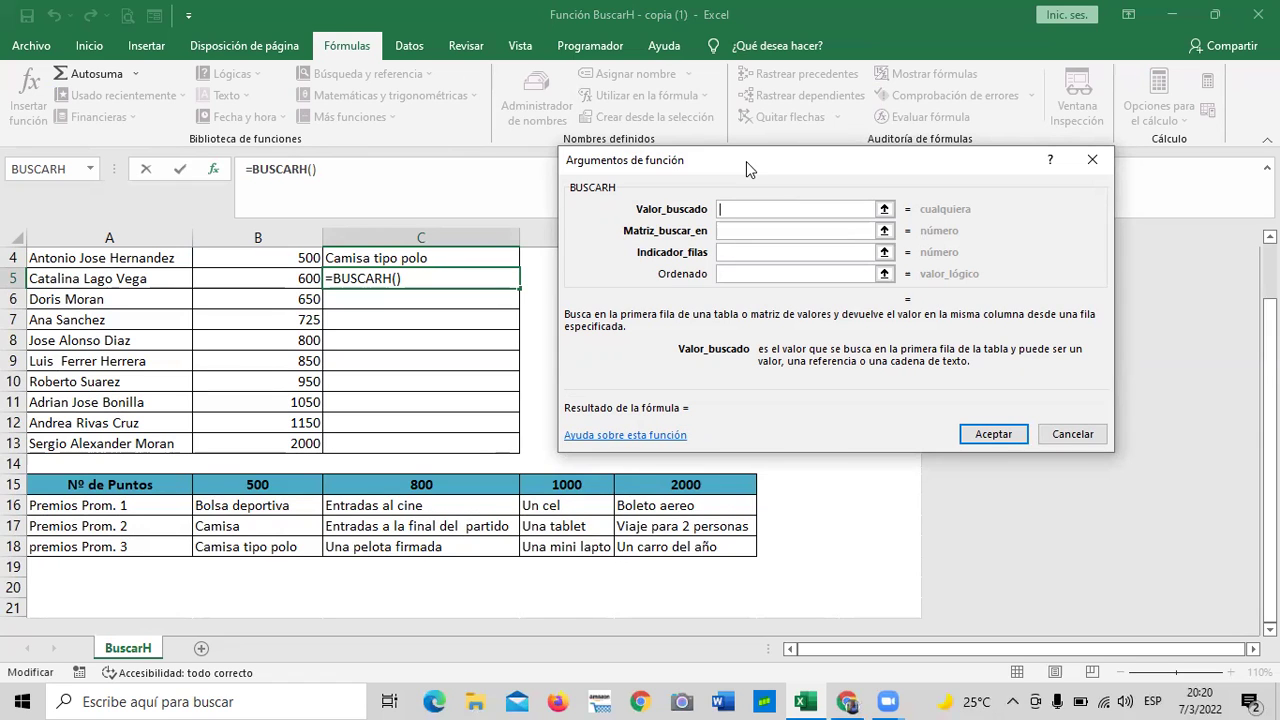
pyautogui.click(301, 279)
pyautogui.click(779, 229)
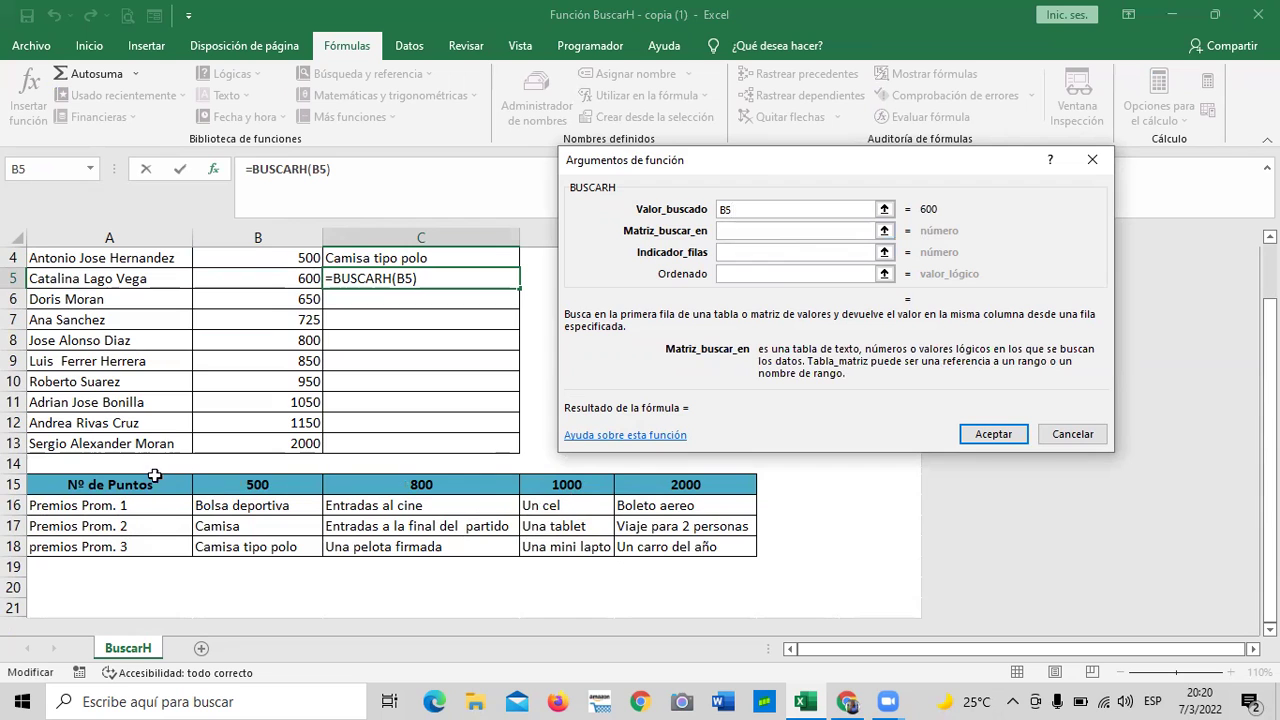
pyautogui.moveTo(155, 480); pyautogui.dragTo(690, 546)
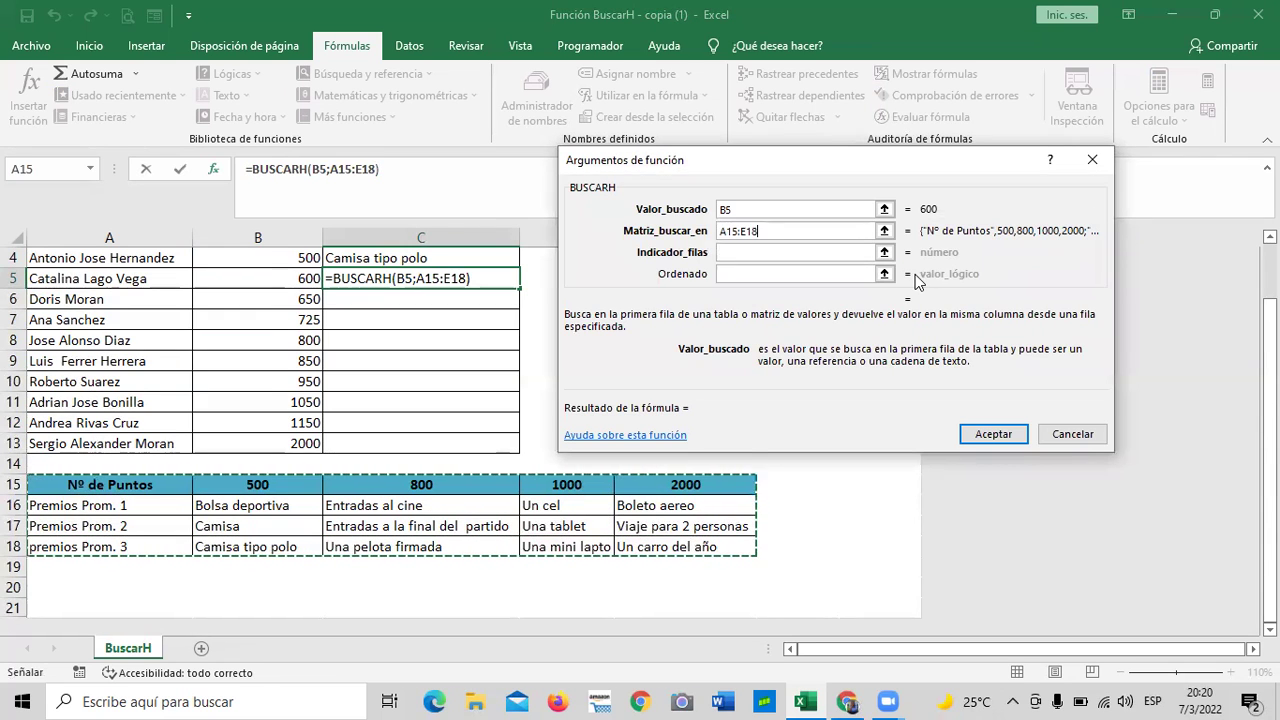
# Step: Set the row index to 3 and the match argument to FALSO, completing the C5 formula
pyautogui.click(830, 254)
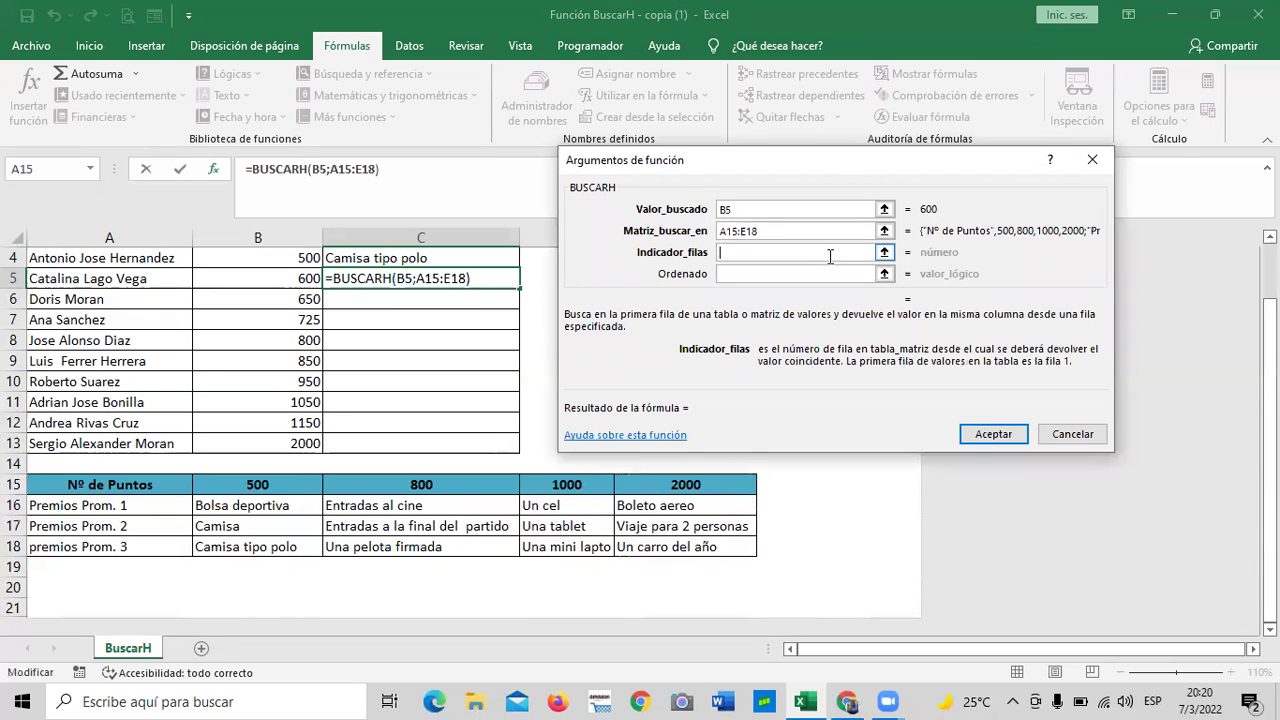
pyautogui.write('3')
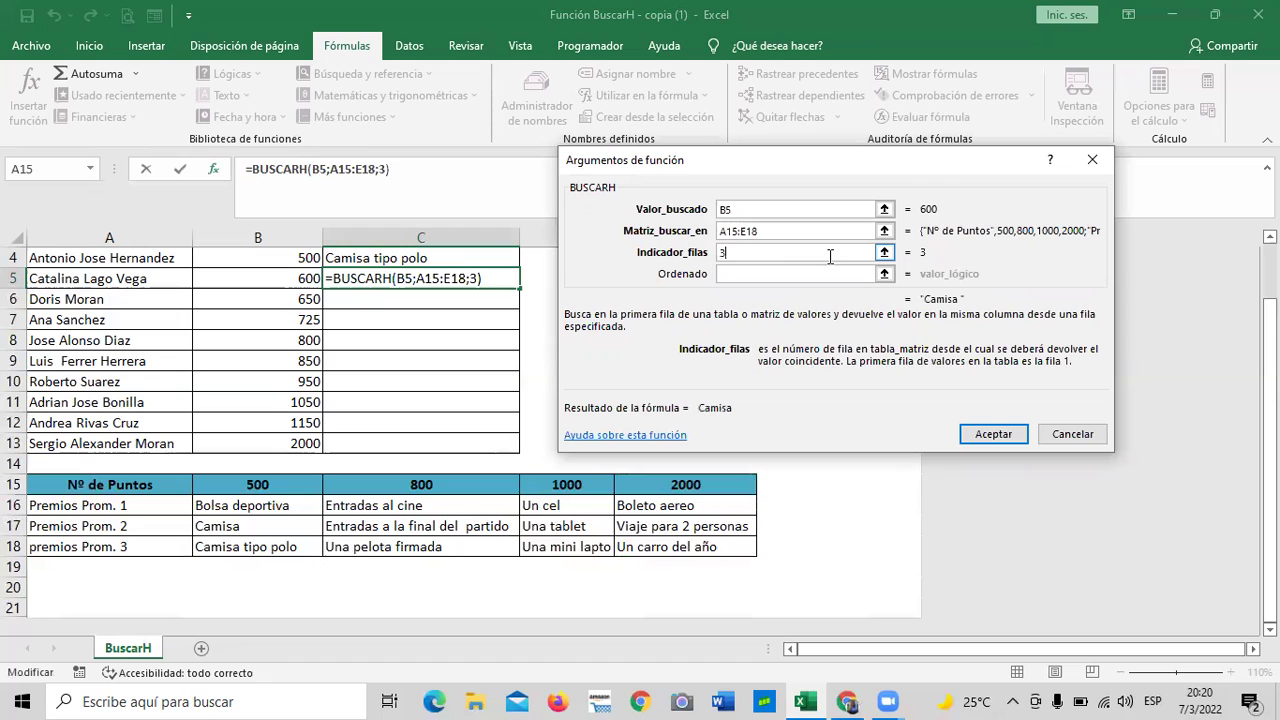
pyautogui.click(818, 274)
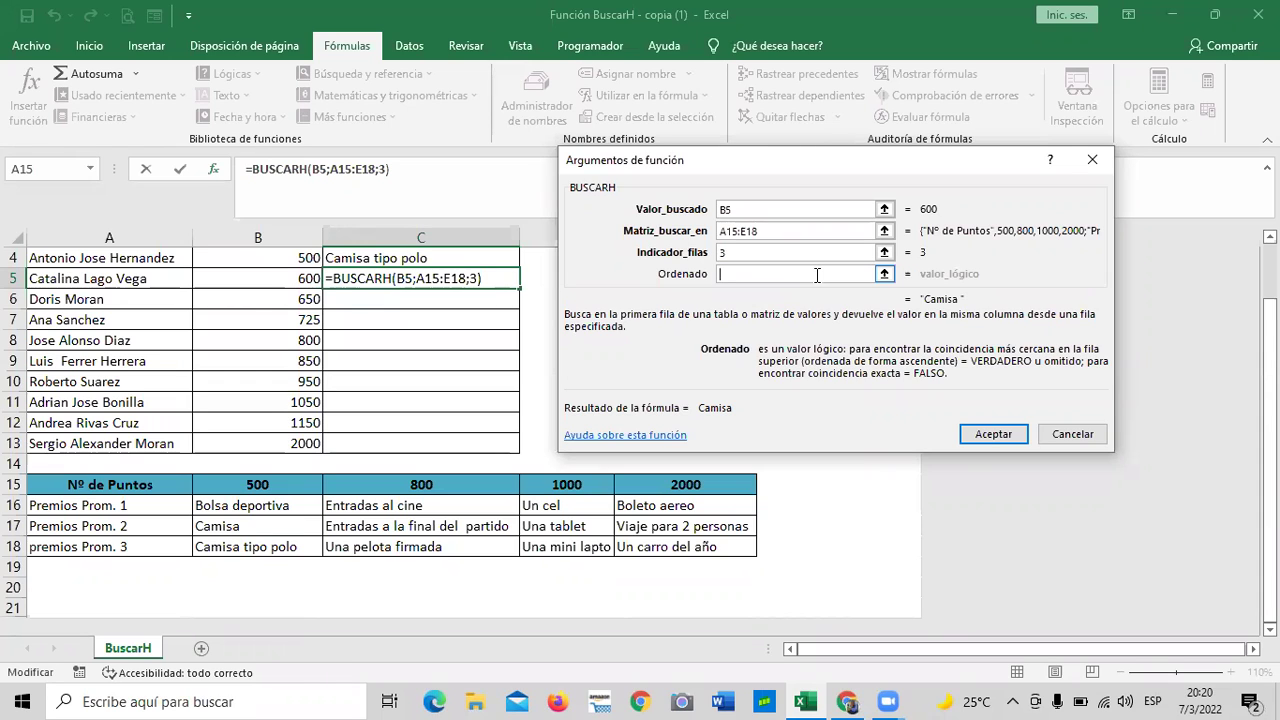
pyautogui.write('falso')
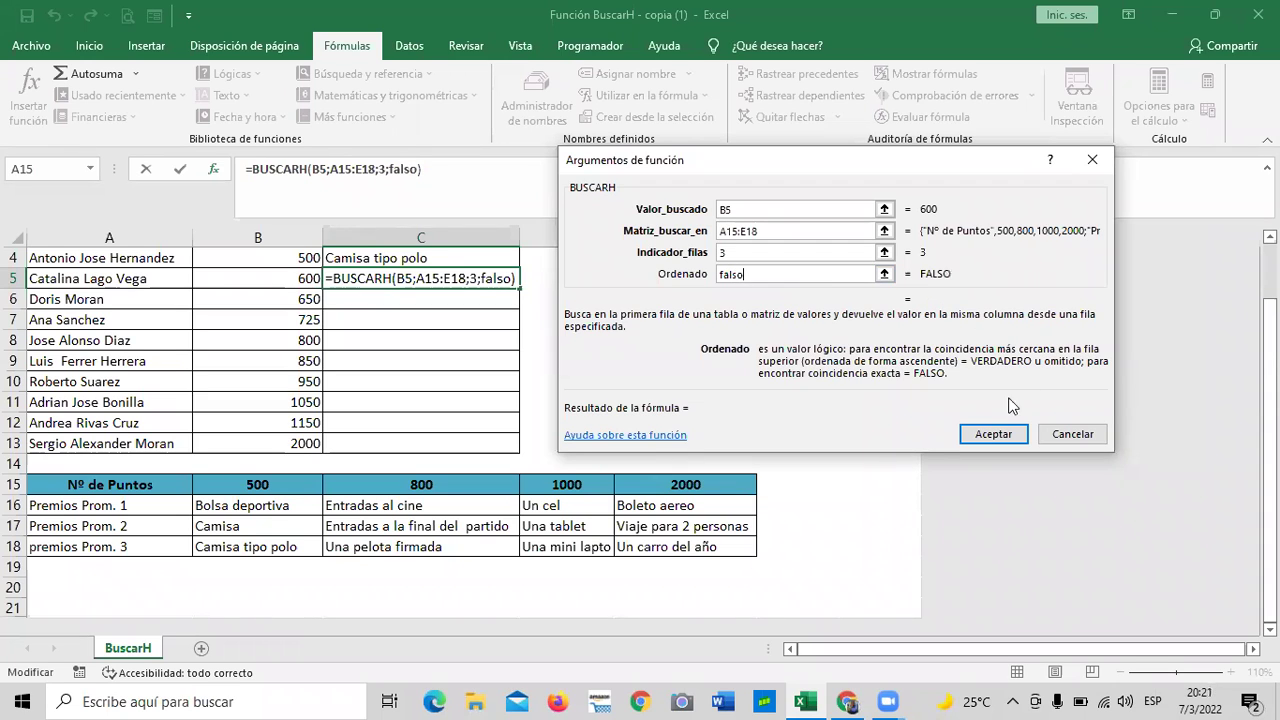
pyautogui.click(990, 434)
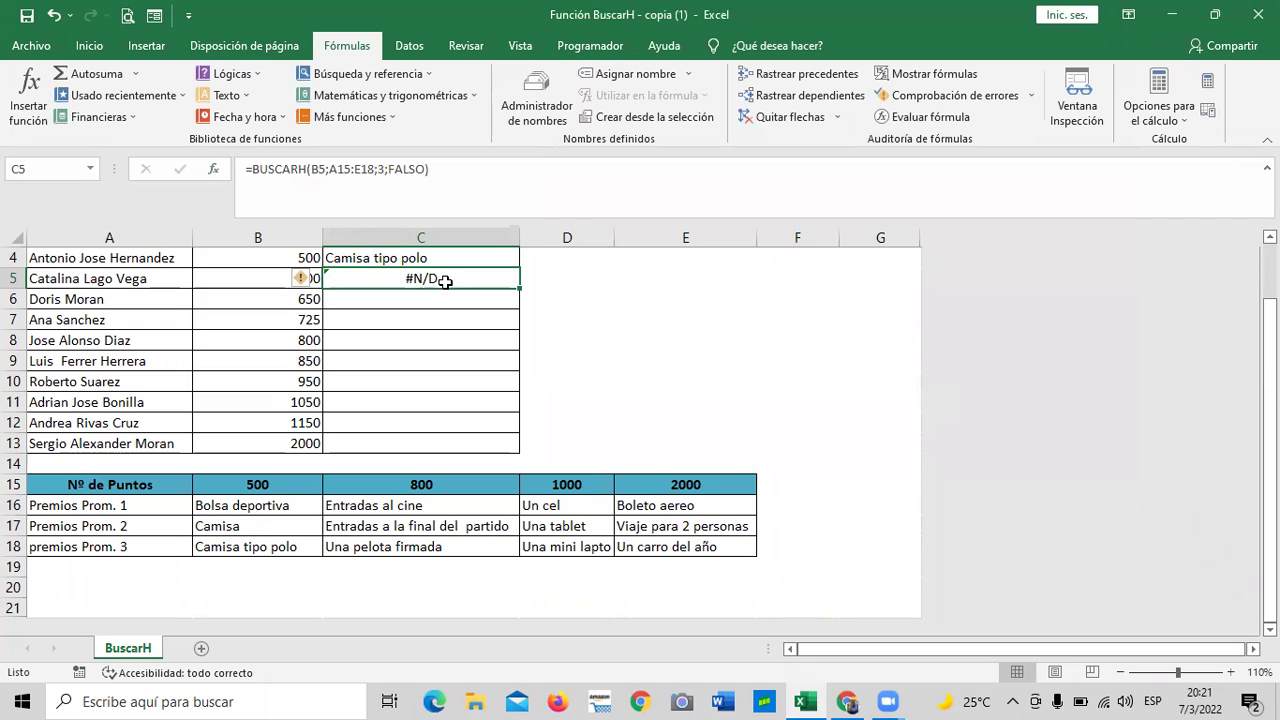
# Step: Change the row index in C5's BUSCARH formula to 4
pyautogui.click(390, 338)
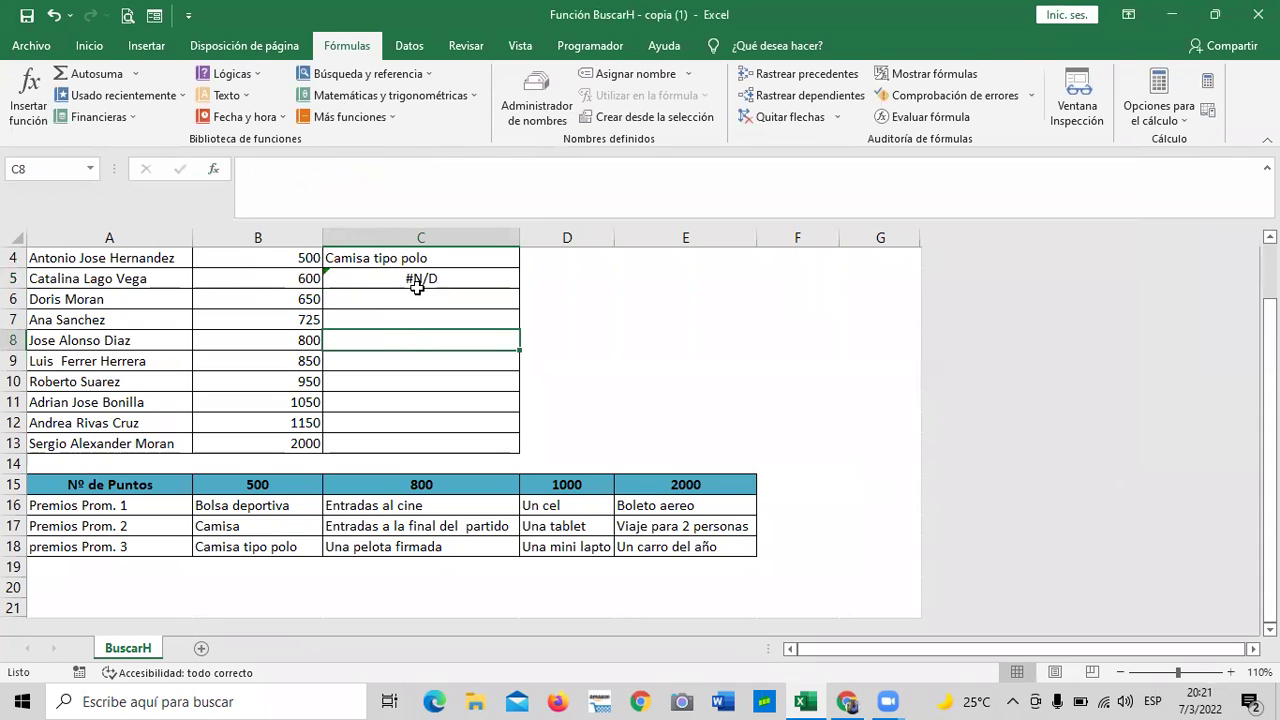
pyautogui.click(419, 280)
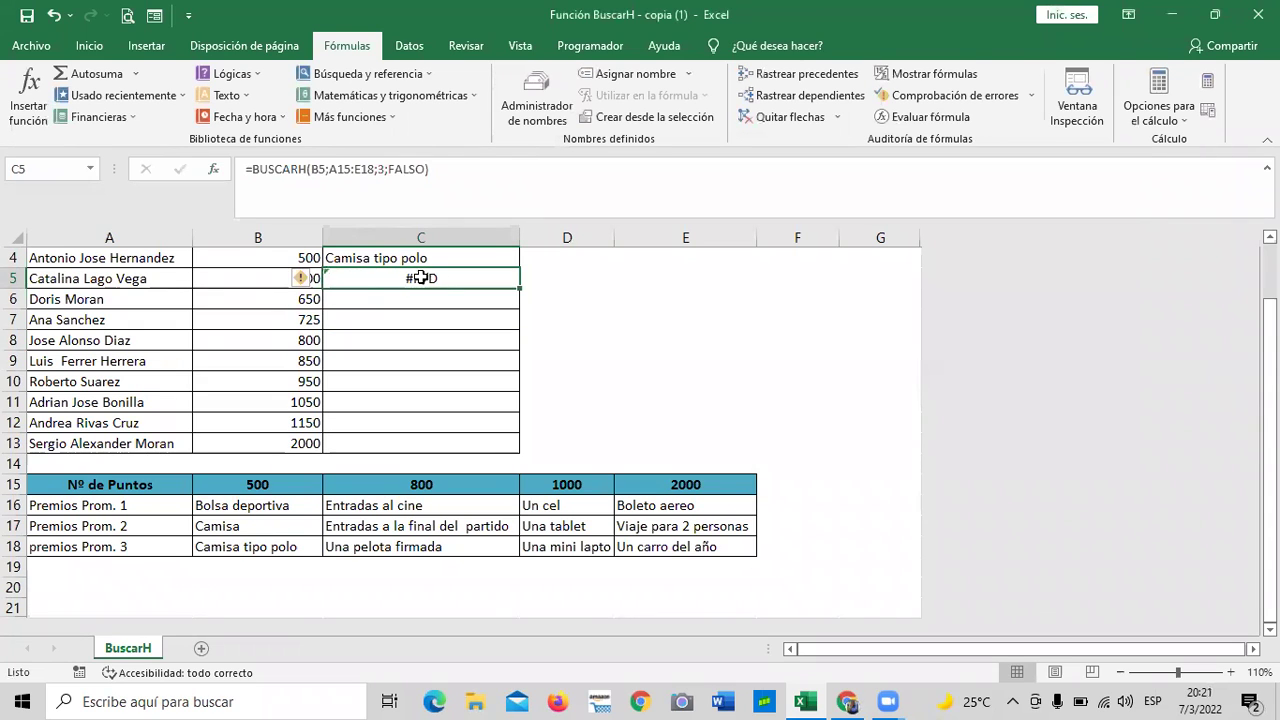
pyautogui.click(485, 180)
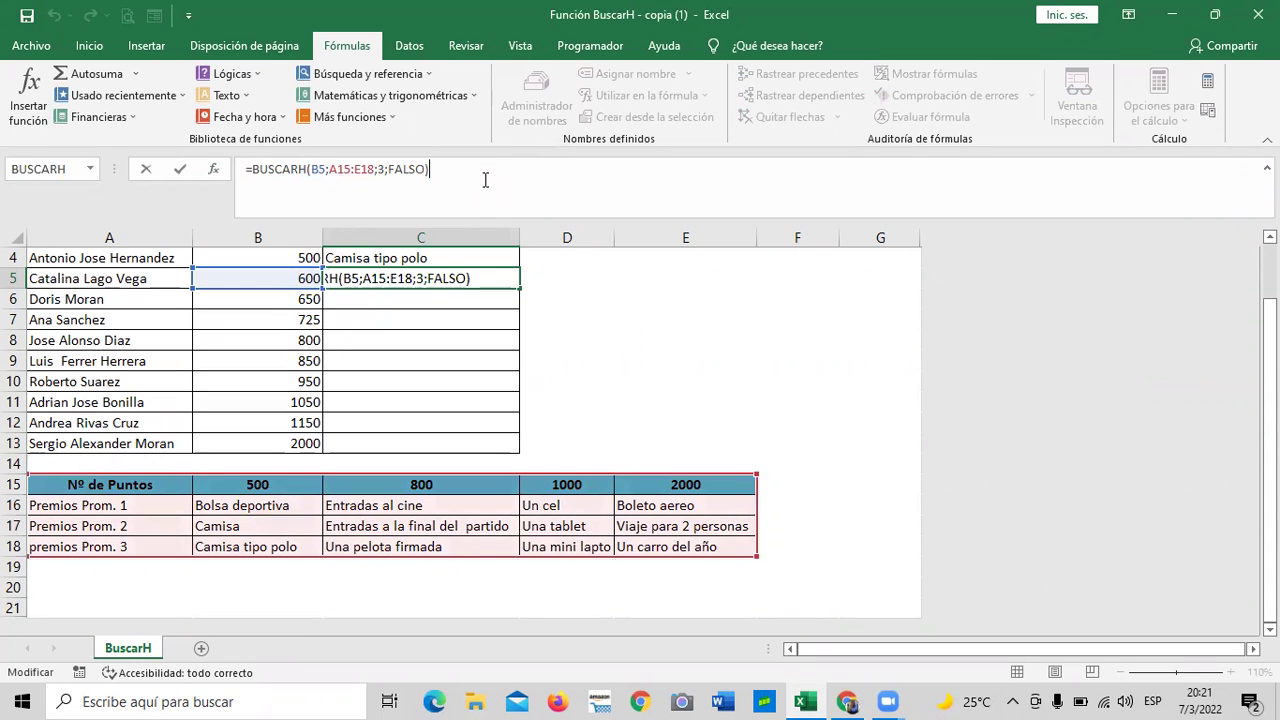
pyautogui.click(436, 192)
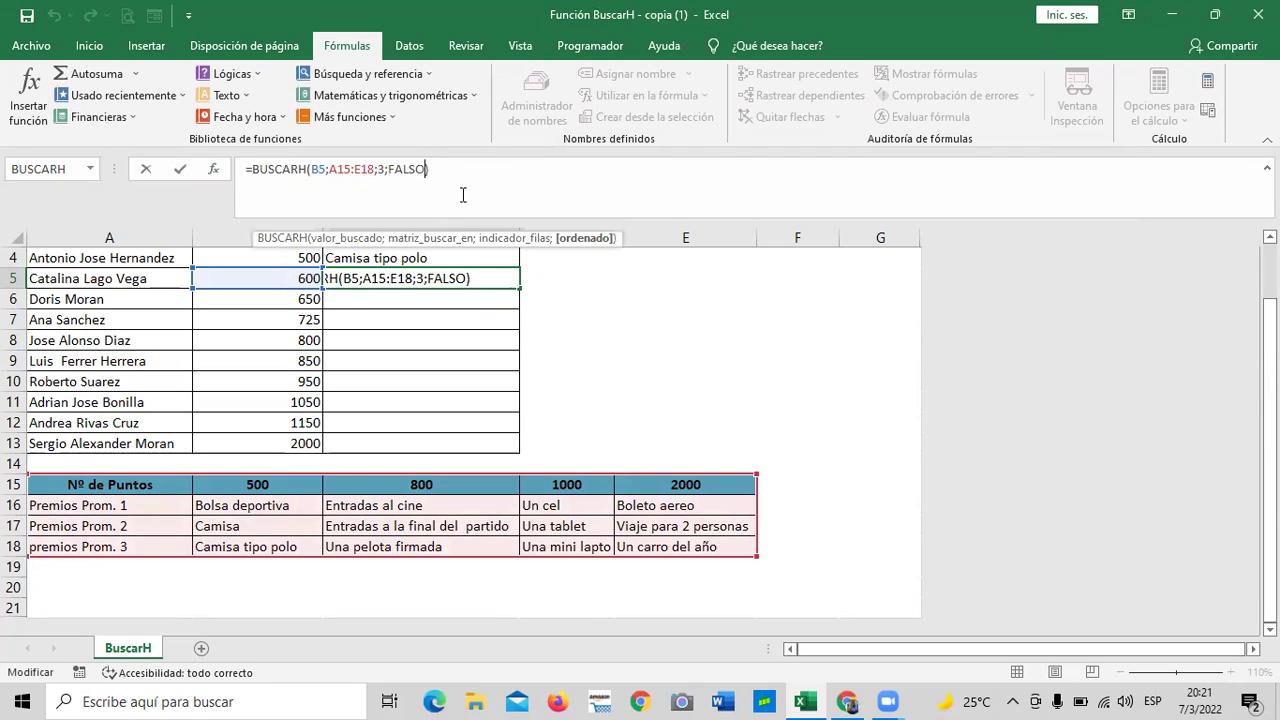
pyautogui.click(481, 180)
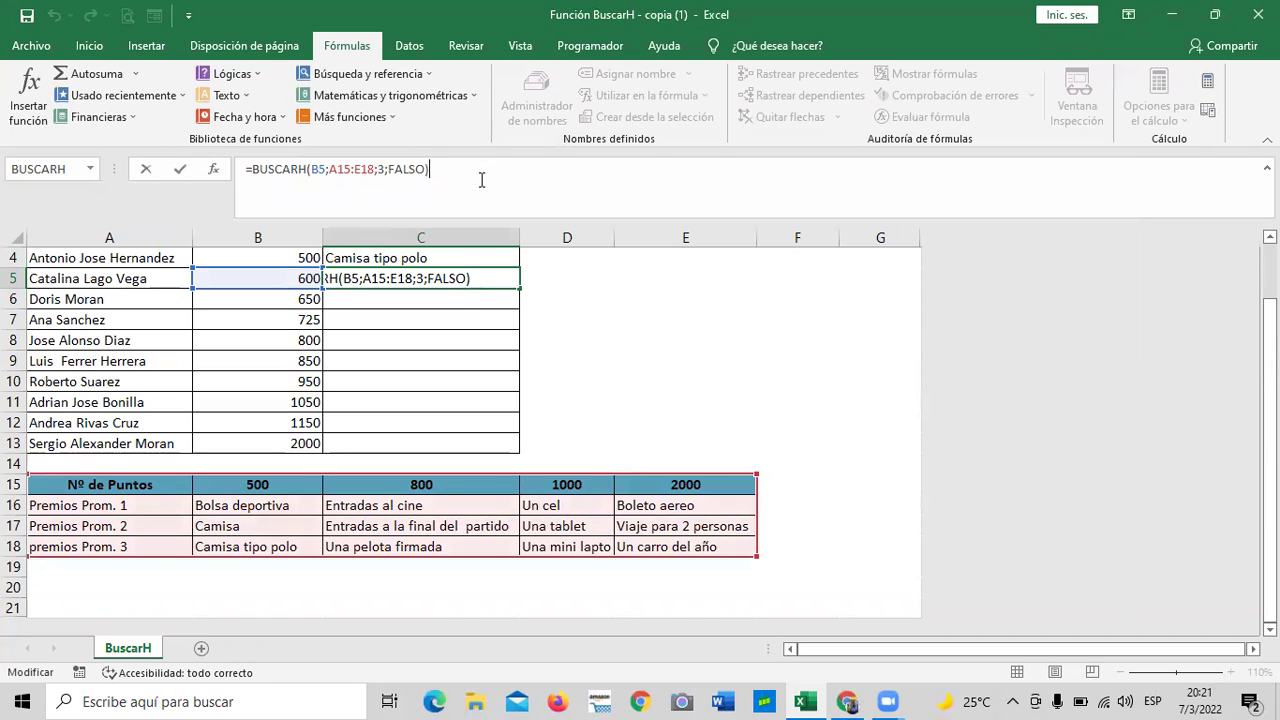
pyautogui.click(388, 178)
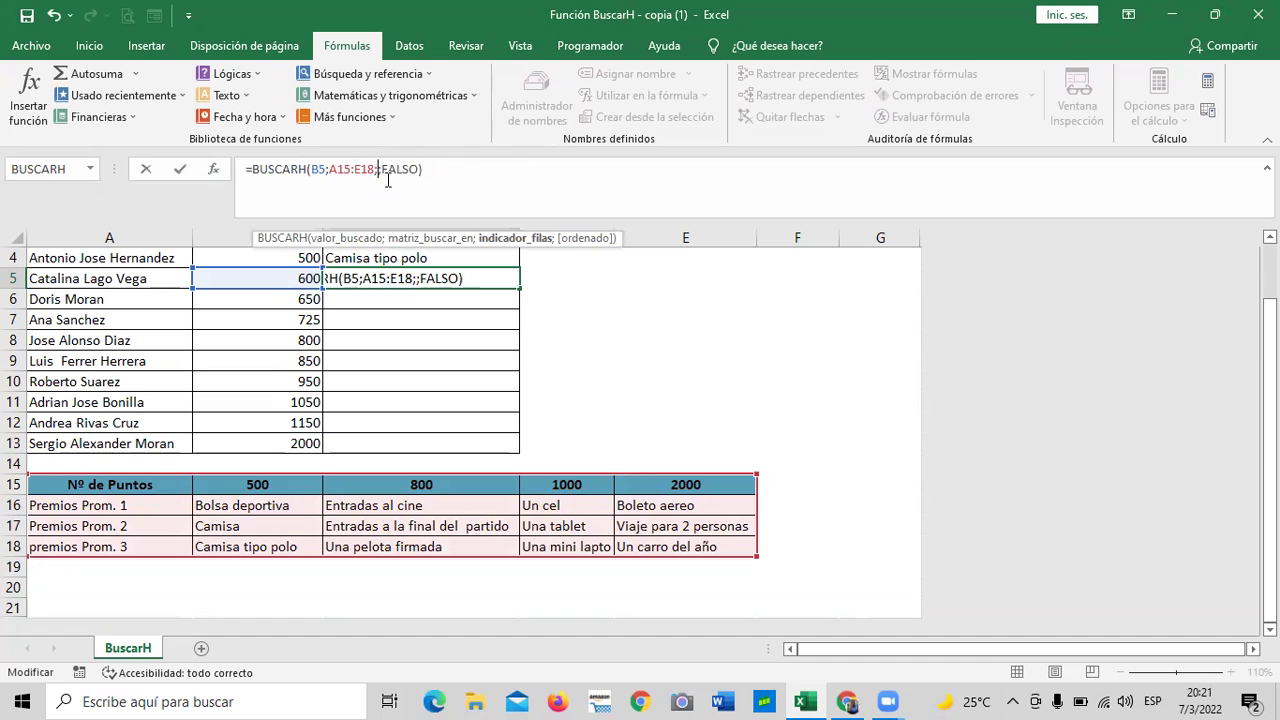
pyautogui.press('Return')
pyautogui.click(420, 378)
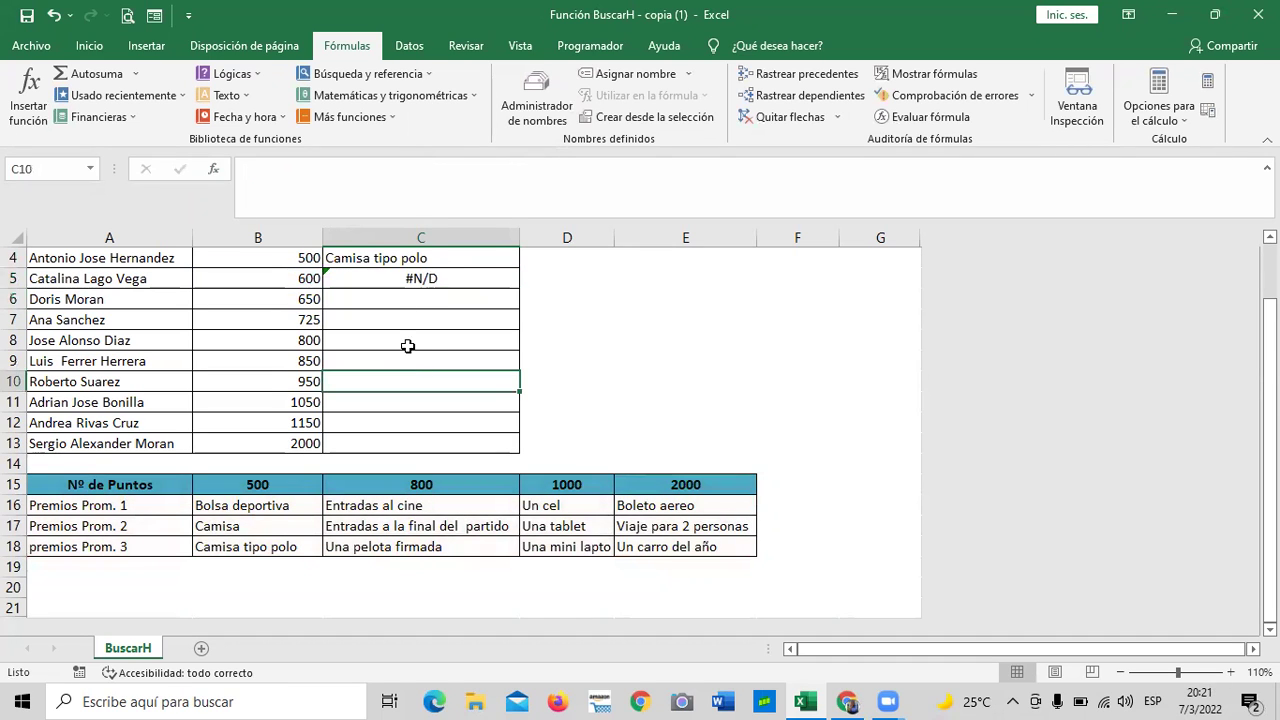
# Step: Remove the FALSO argument from C5 so the formula reads =BUSCARH(B5;A15:E18;4)
pyautogui.click(390, 278)
pyautogui.click(425, 171)
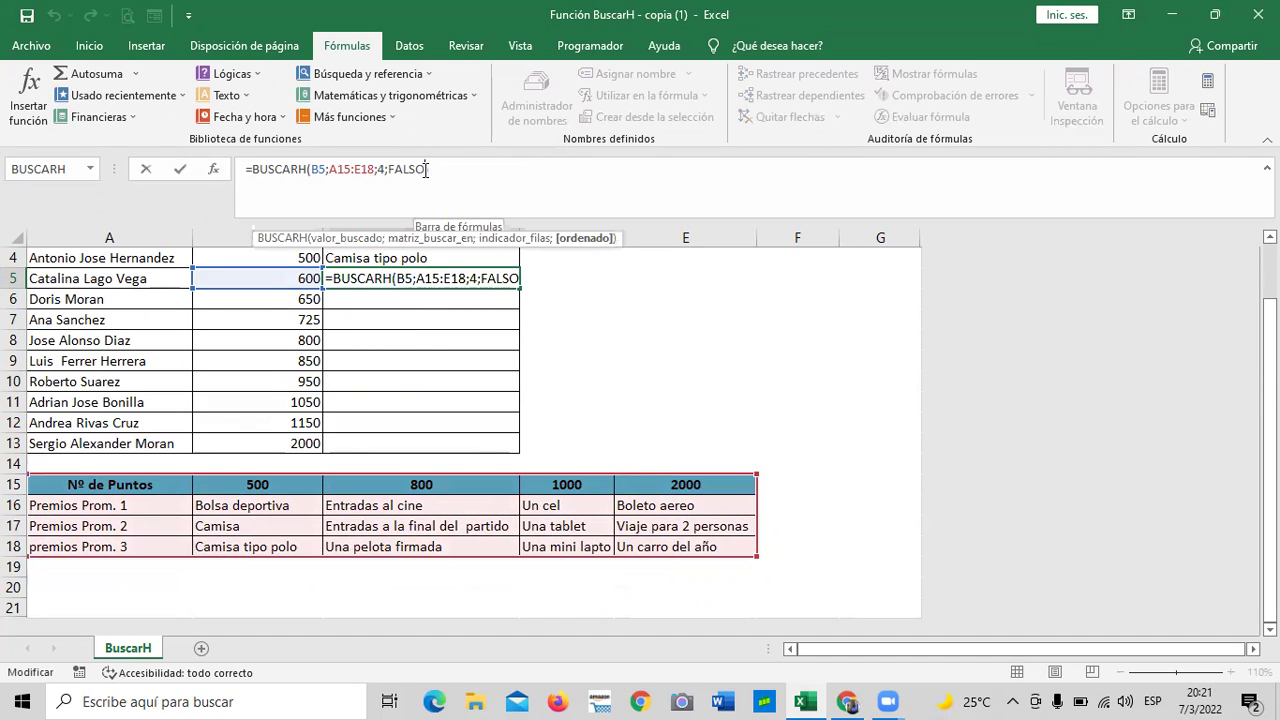
pyautogui.press('BackSpace')
pyautogui.press('BackSpace')
pyautogui.press('BackSpace')
pyautogui.press('BackSpace')
pyautogui.press('BackSpace')
pyautogui.press('BackSpace')
pyautogui.write(')')
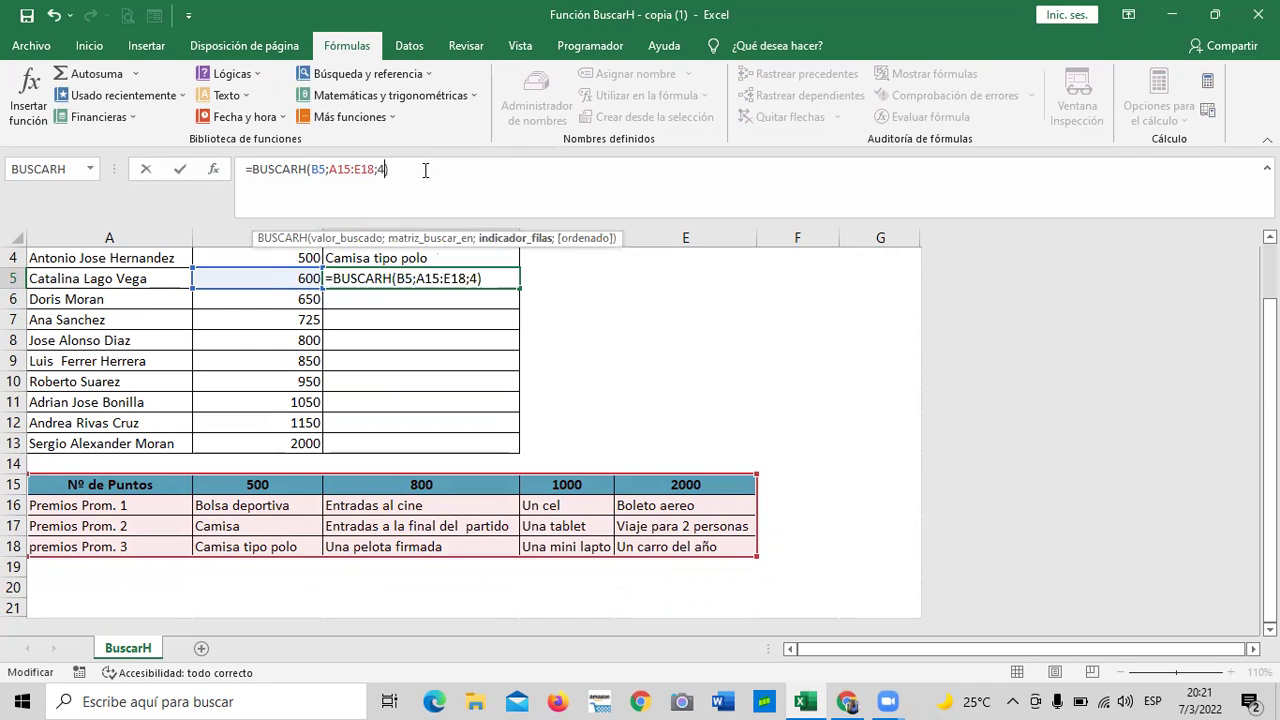
pyautogui.press('Return')
pyautogui.click(342, 585)
pyautogui.click(415, 281)
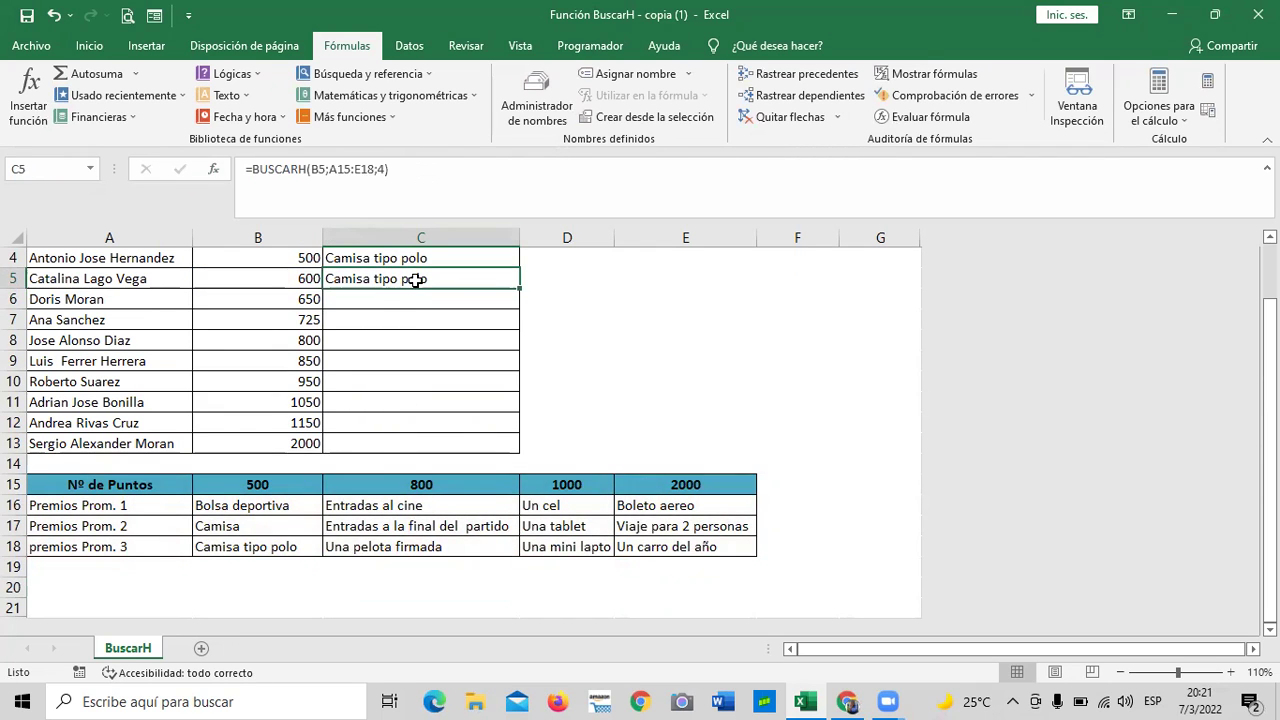
# Step: Add VERDADERO as the match argument of the BUSCARH formula in C5 for an approximate match
pyautogui.click(385, 169)
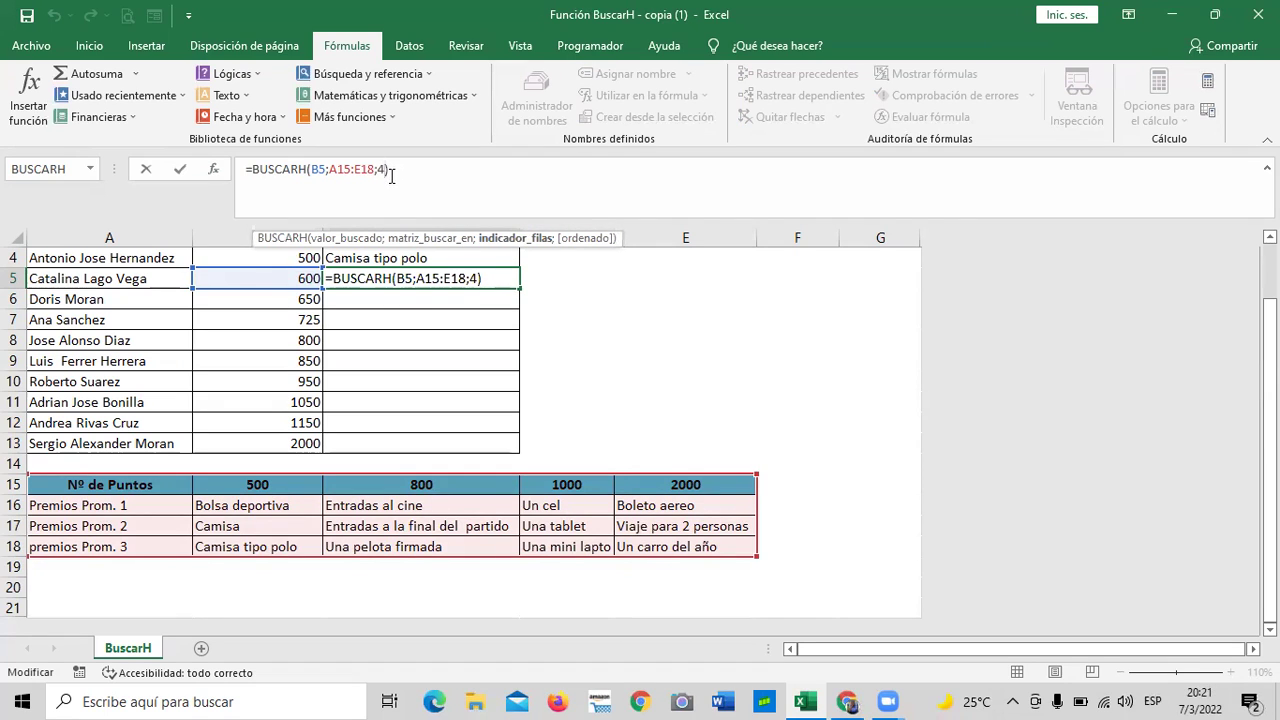
pyautogui.write(';')
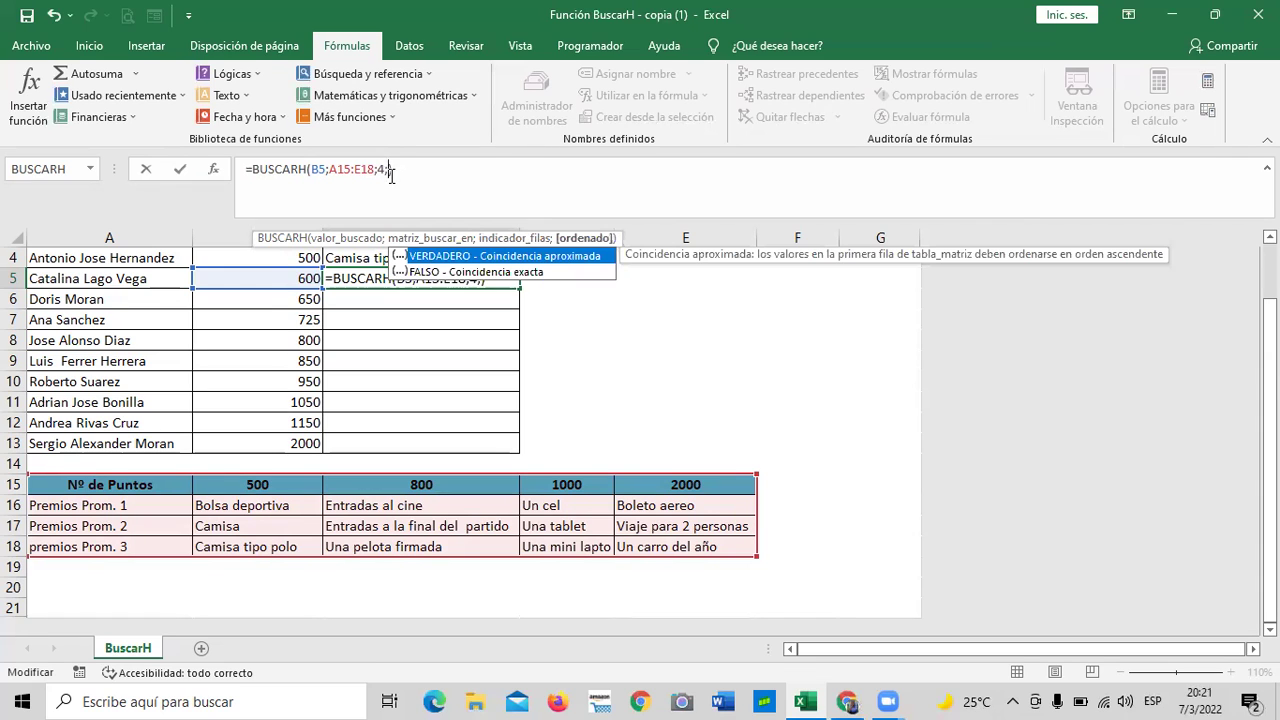
pyautogui.click(577, 259)
pyautogui.doubleClick(577, 259)
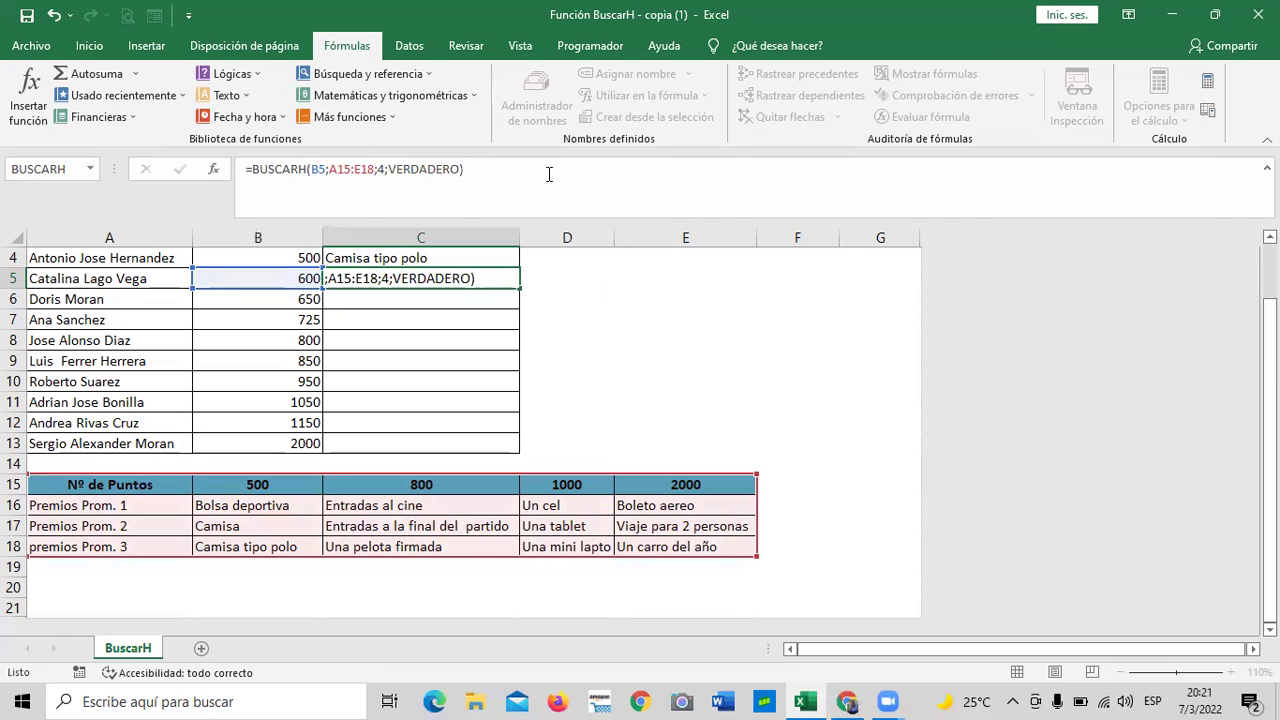
pyautogui.press('Return')
pyautogui.click(451, 281)
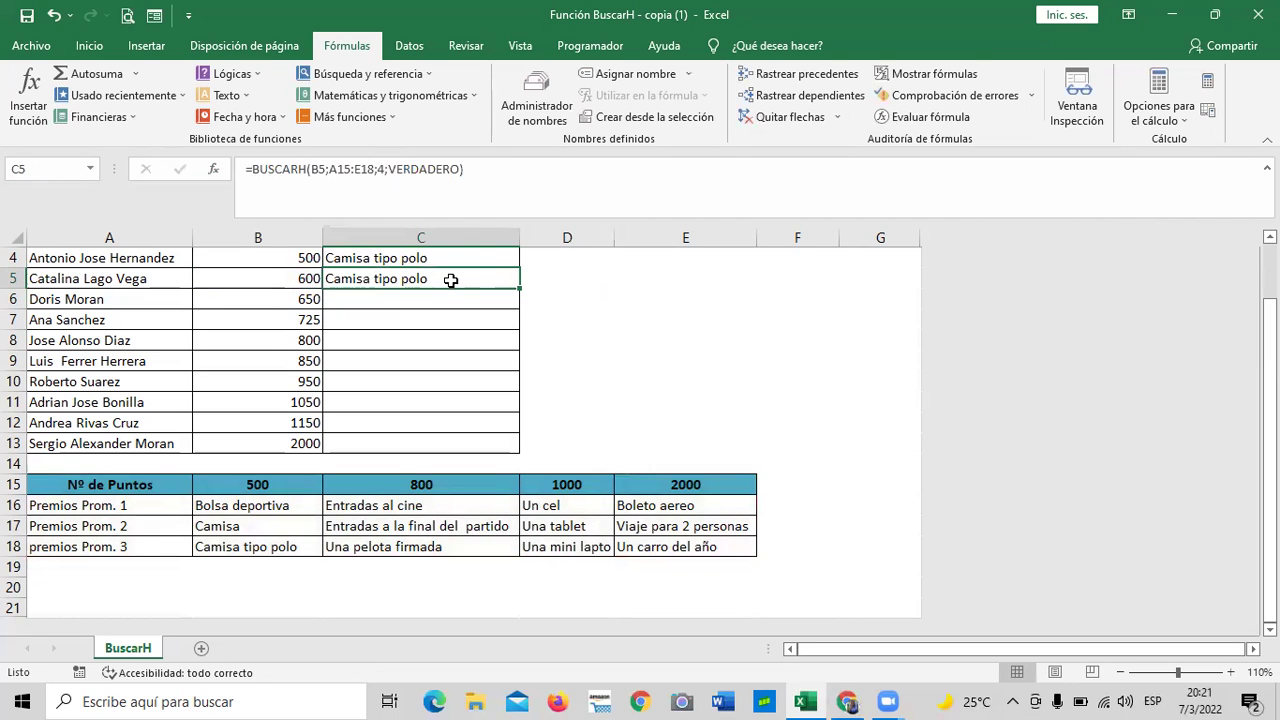
# Step: Try row index 3 in C5's BUSCARH formula
pyautogui.click(379, 168)
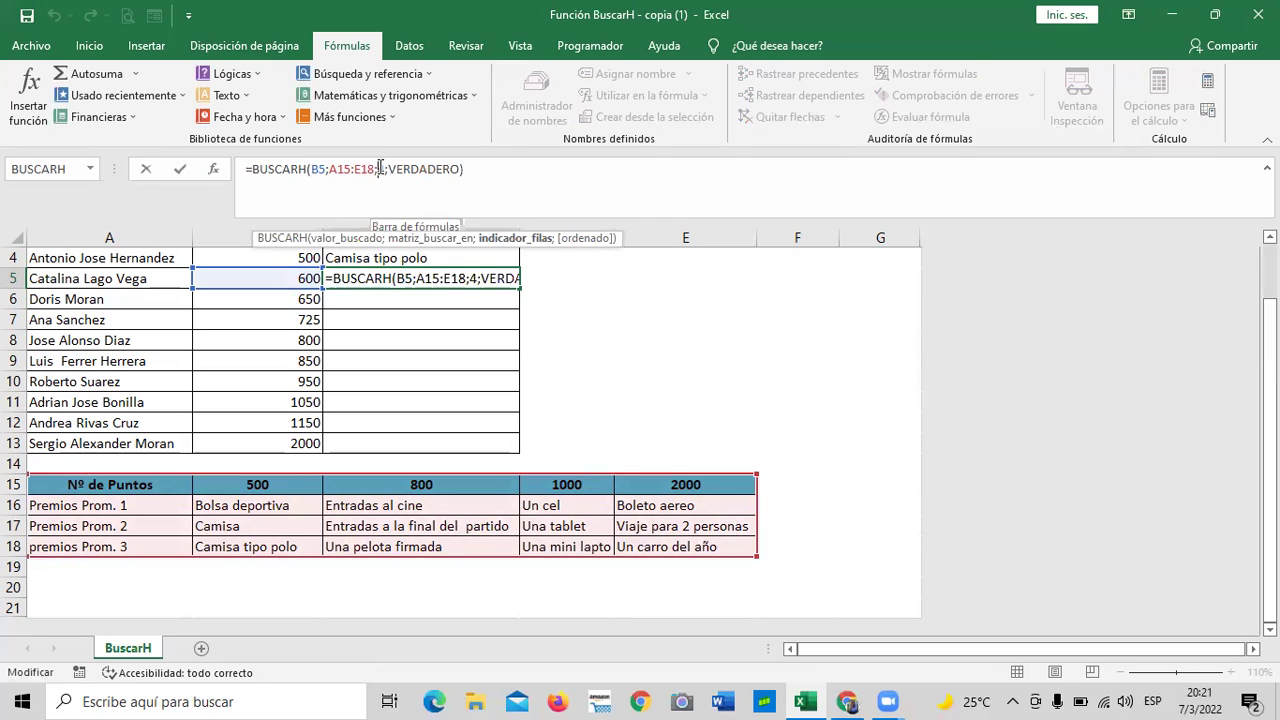
pyautogui.write('3')
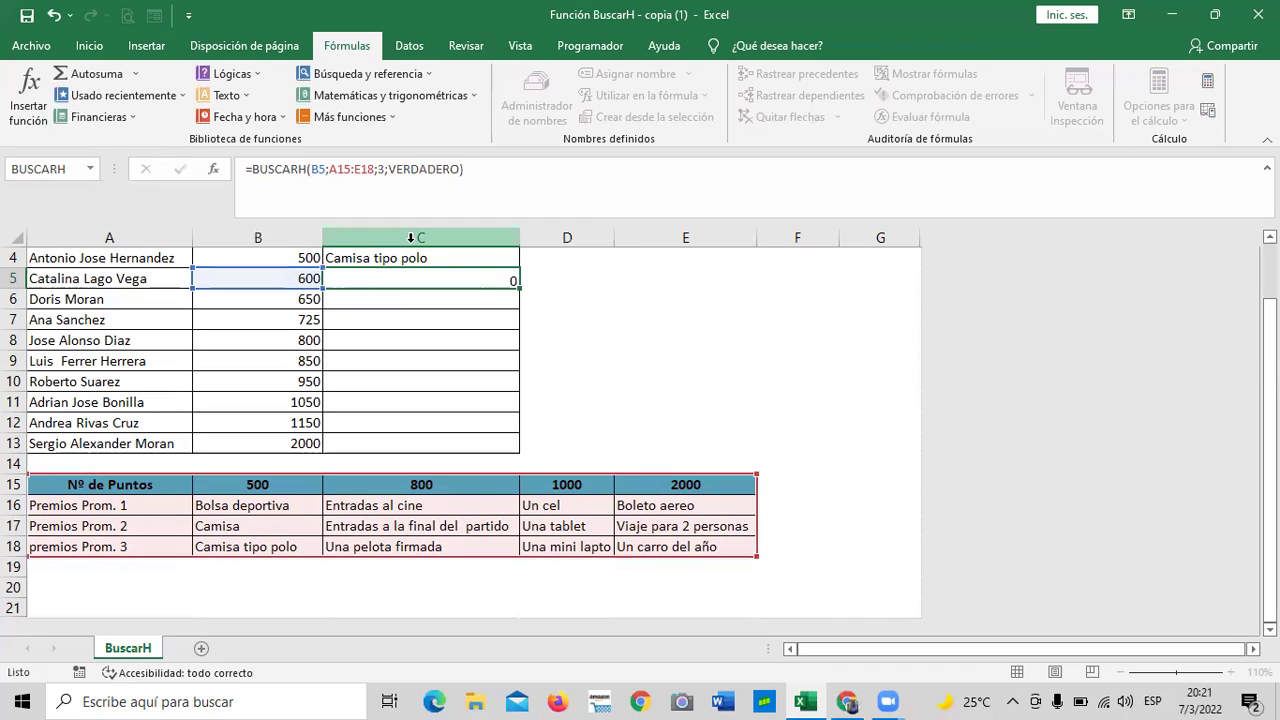
pyautogui.press('Return')
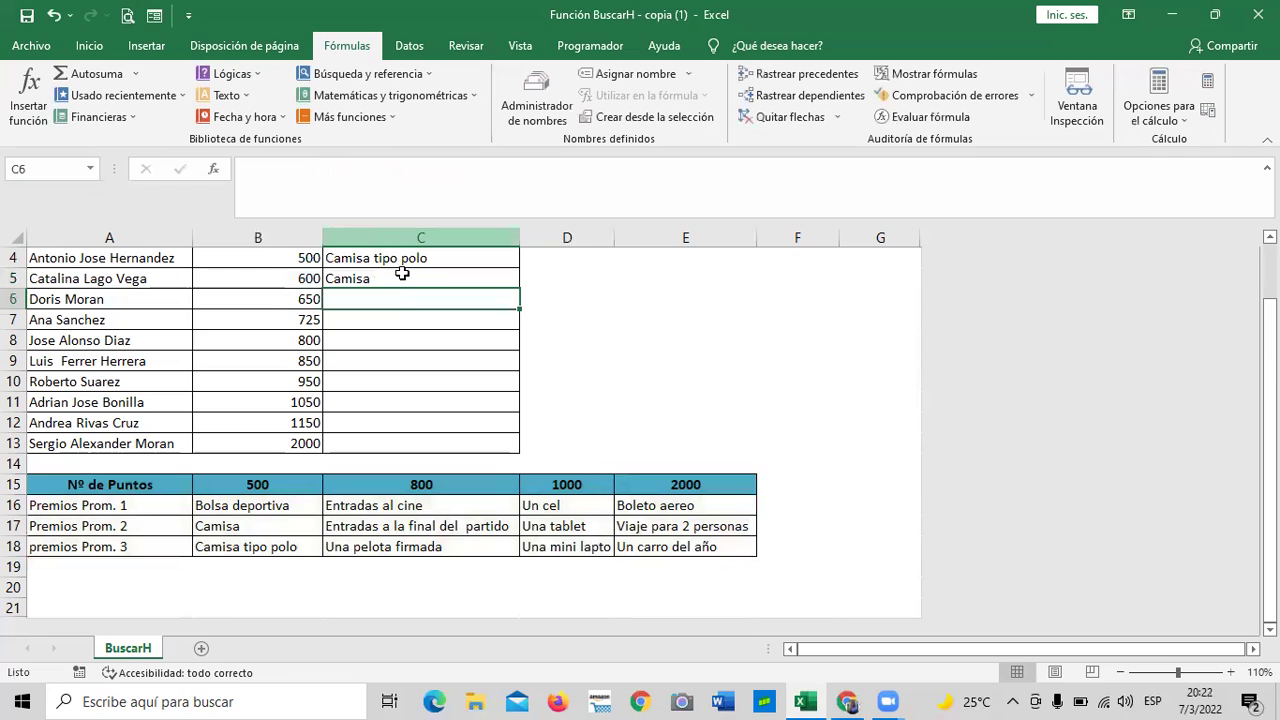
pyautogui.click(400, 443)
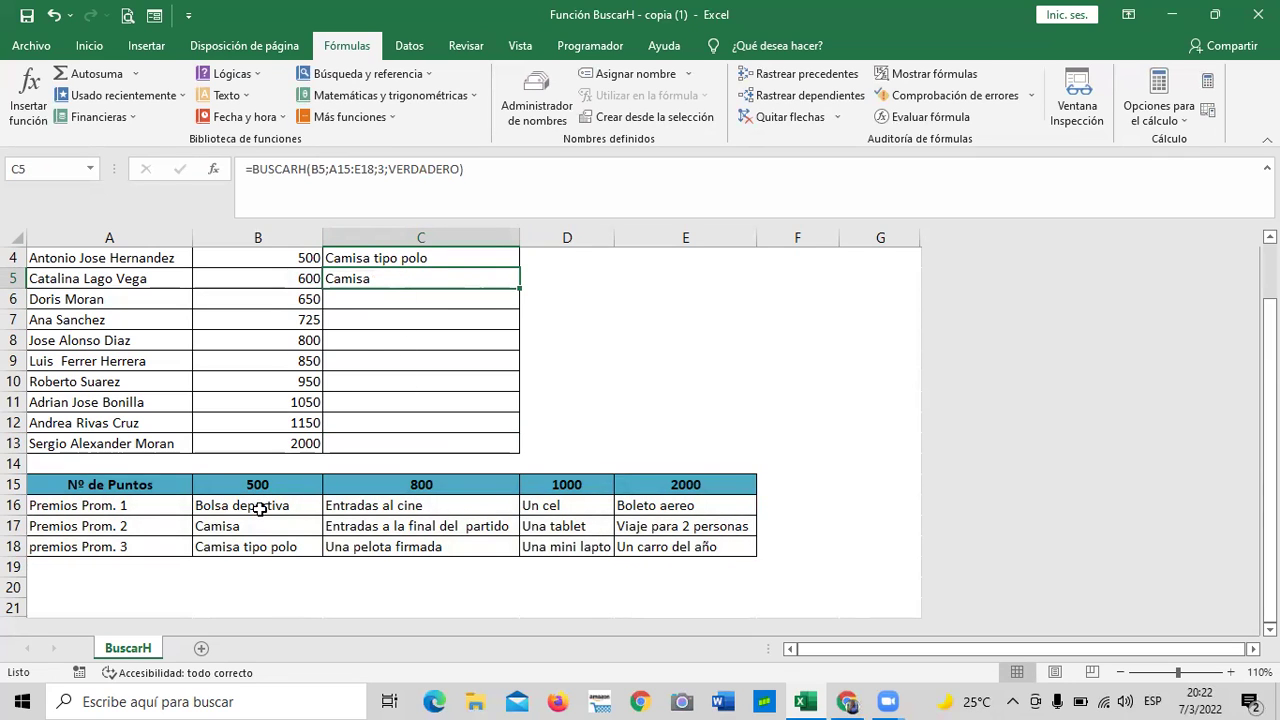
# Step: Set the row index in C5 back to 4, giving =BUSCARH(B5;A15:E18;4;VERDADERO)
pyautogui.click(386, 169)
pyautogui.press('BackSpace')
pyautogui.write('4')
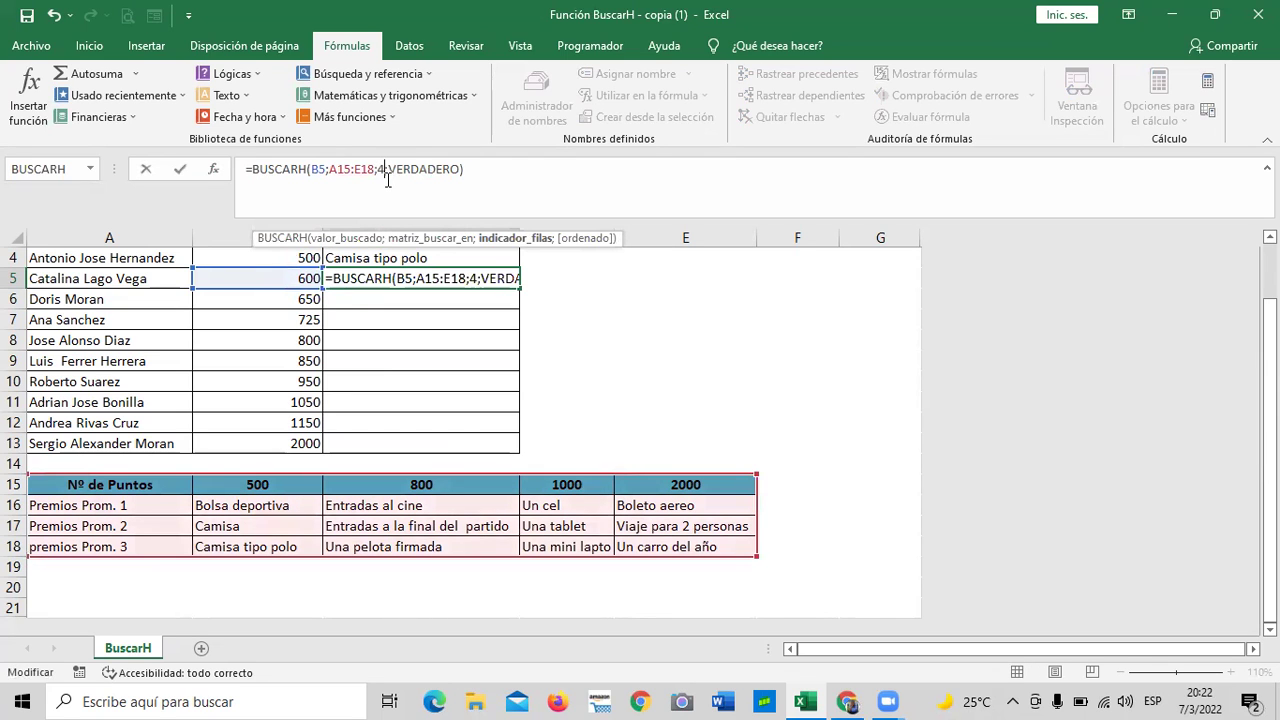
pyautogui.press('Return')
pyautogui.click(432, 402)
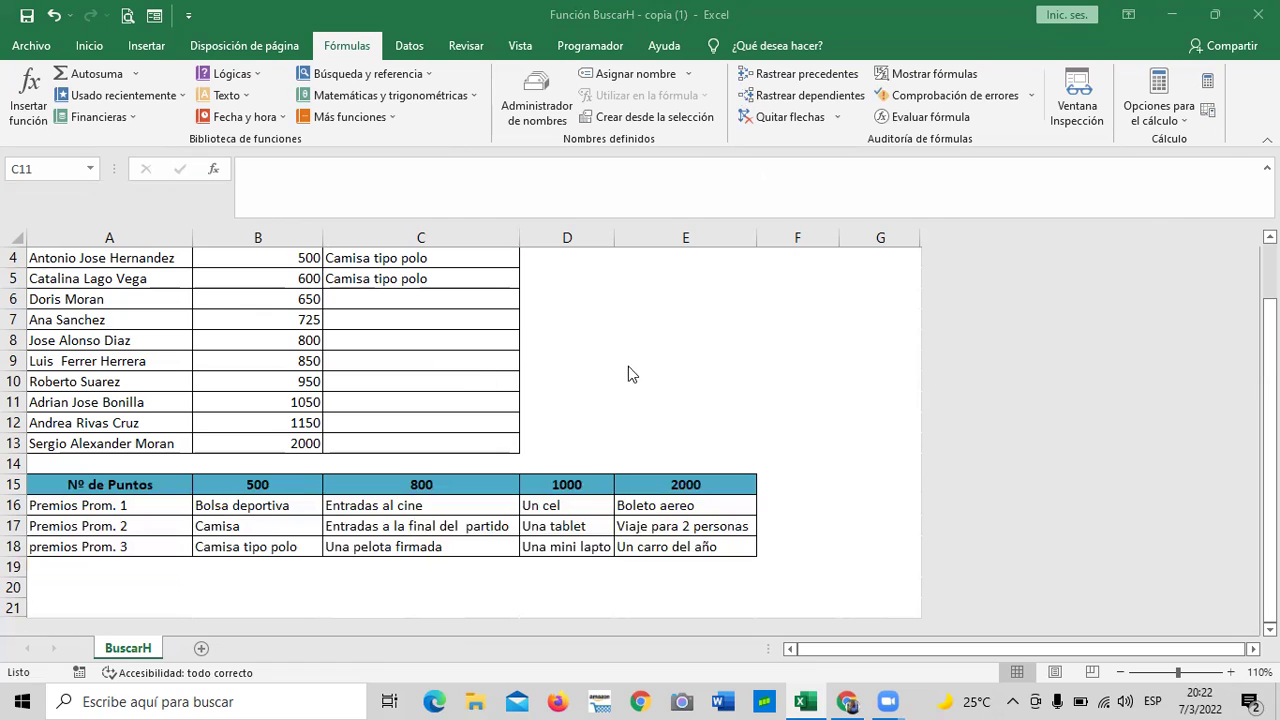
pyautogui.click(430, 299)
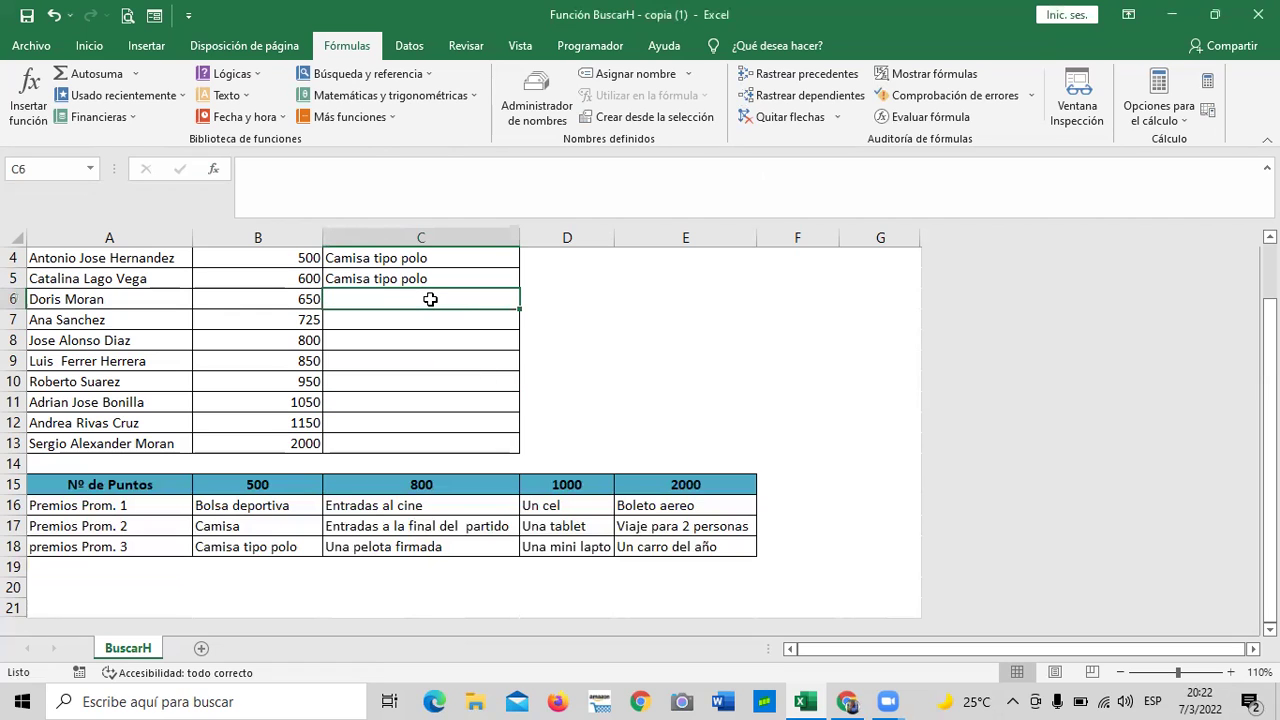
pyautogui.scroll(-2, 485, 438)
pyautogui.scroll(3, 483, 440)
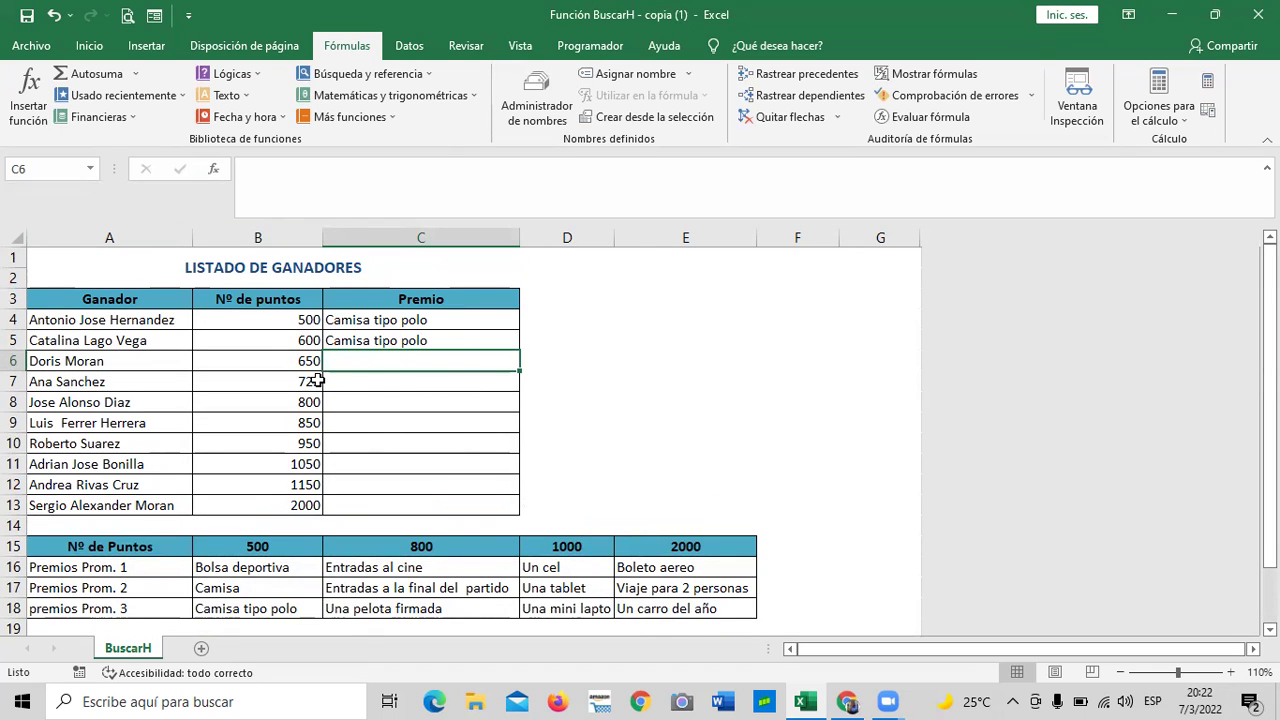
pyautogui.click(380, 499)
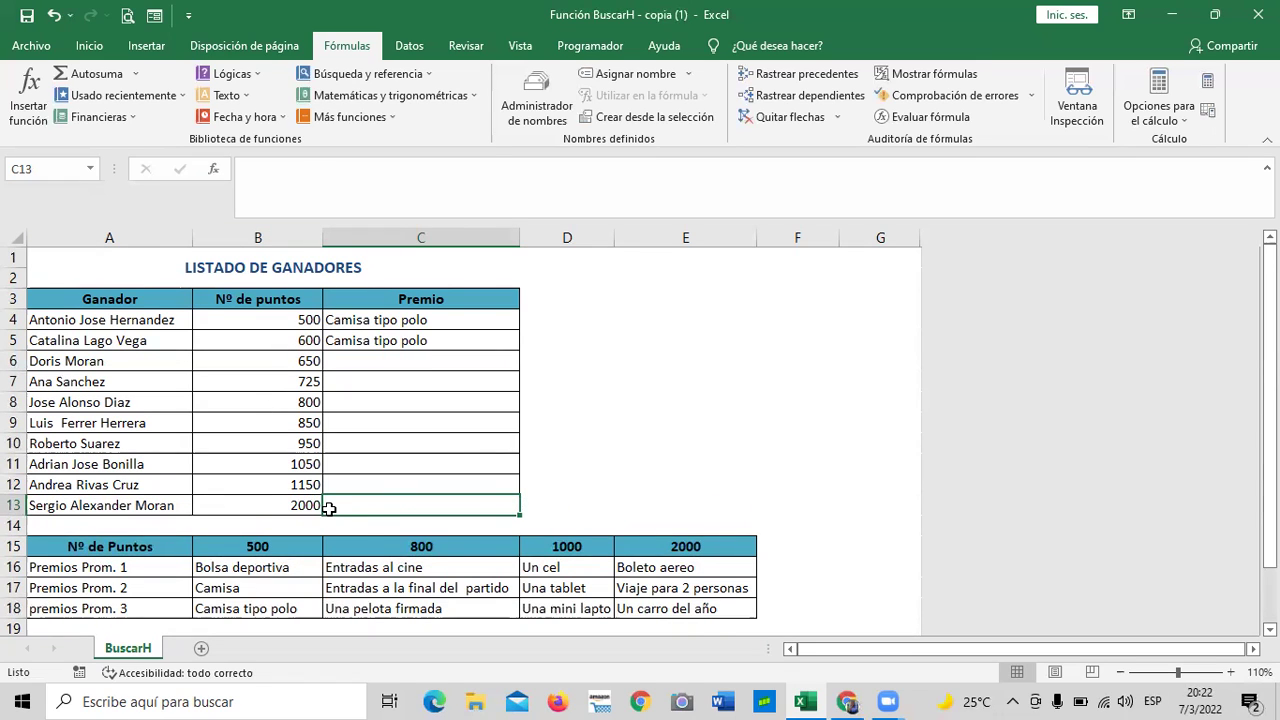
pyautogui.click(360, 432)
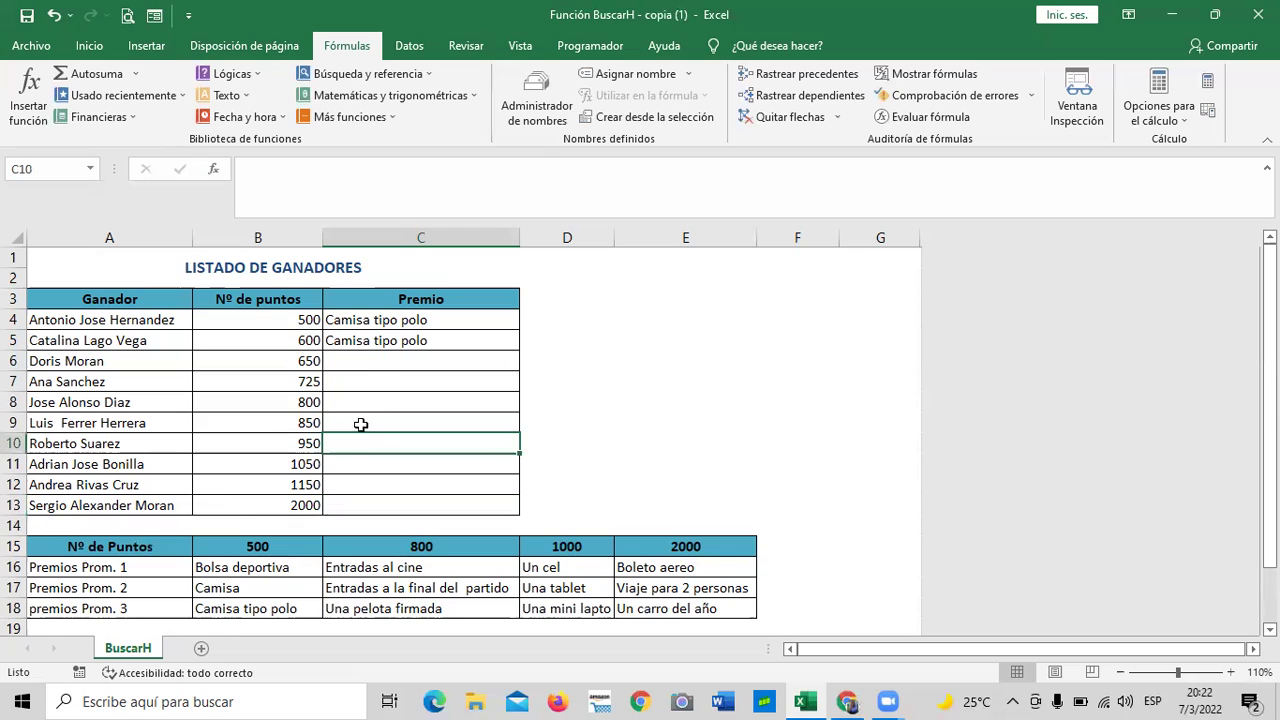
# Step: Start a BUSCARH formula in C6 with the prize table A15:E18 entered as a range argument
pyautogui.click(370, 360)
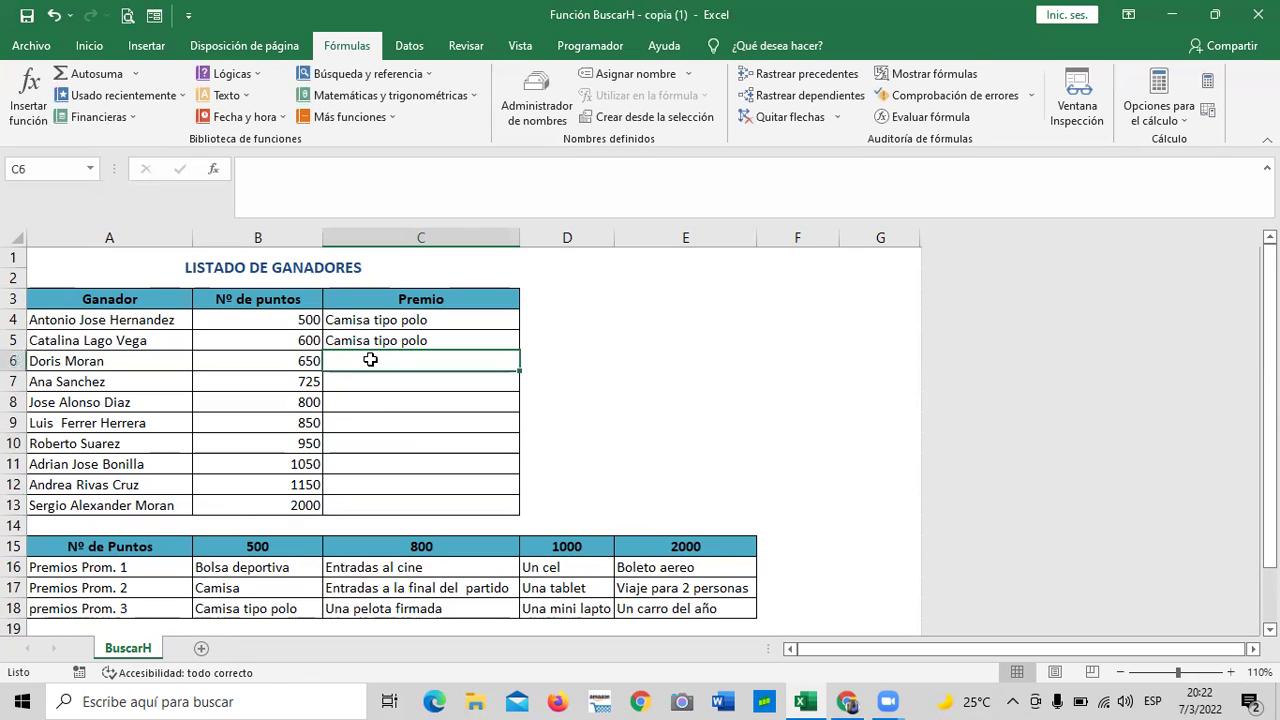
pyautogui.write('=buscar')
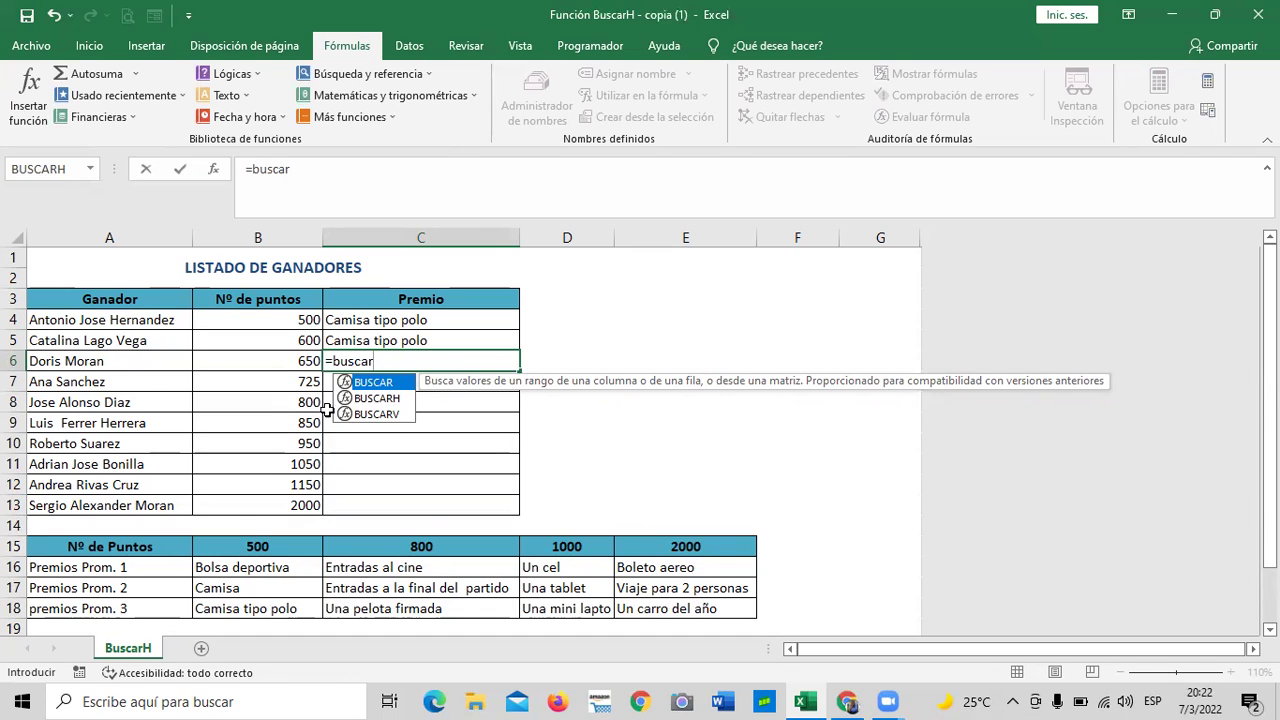
pyautogui.click(363, 400)
pyautogui.doubleClick(363, 400)
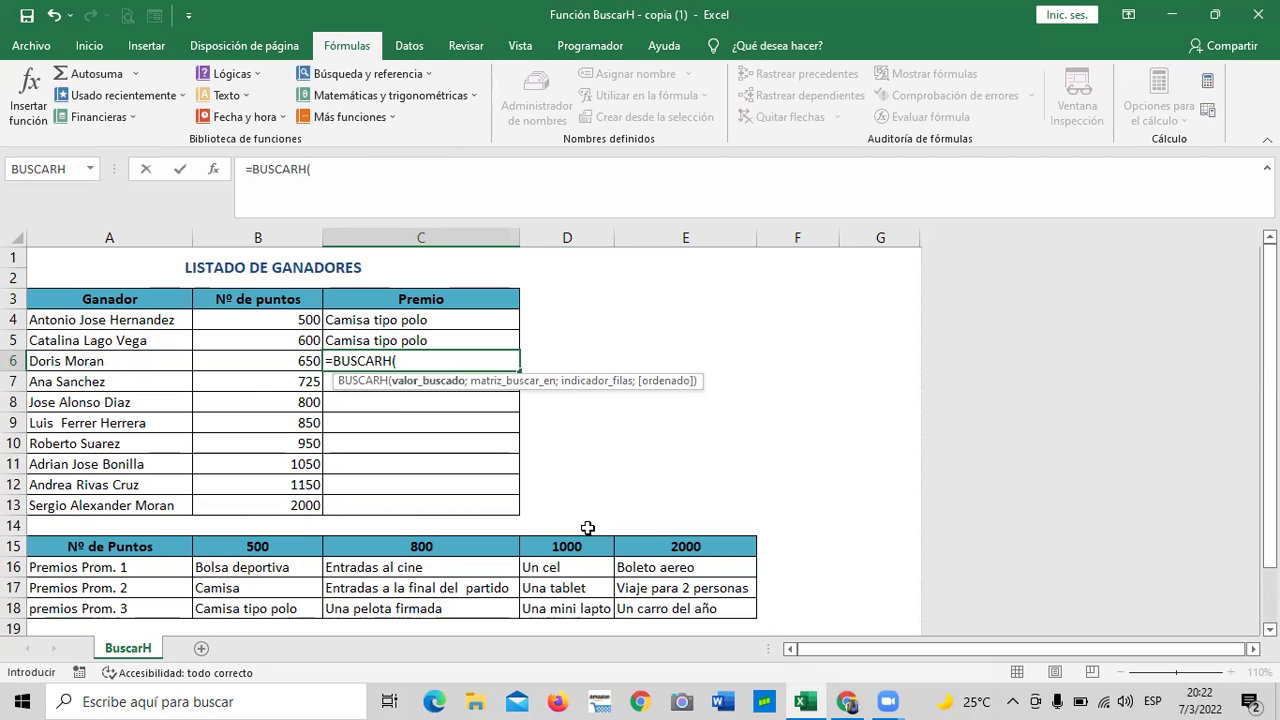
pyautogui.moveTo(1270, 410); pyautogui.dragTo(1270, 455)
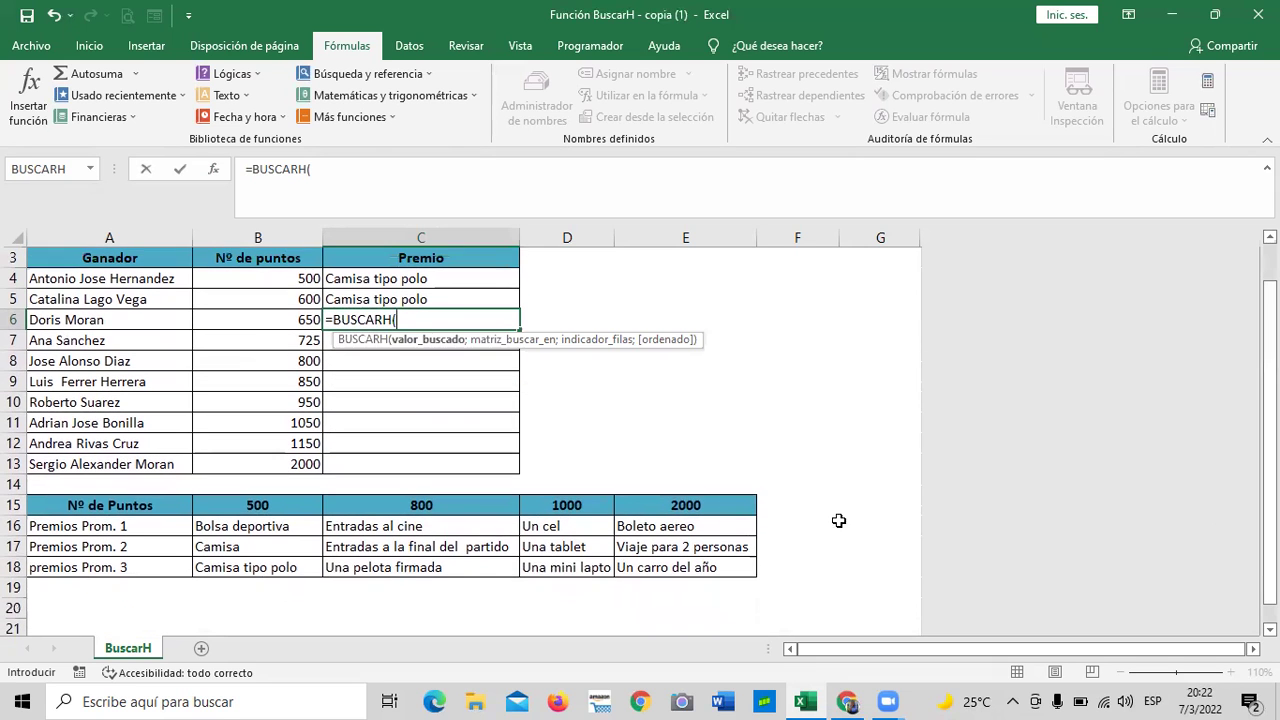
pyautogui.moveTo(123, 507); pyautogui.dragTo(738, 570)
pyautogui.click(436, 179)
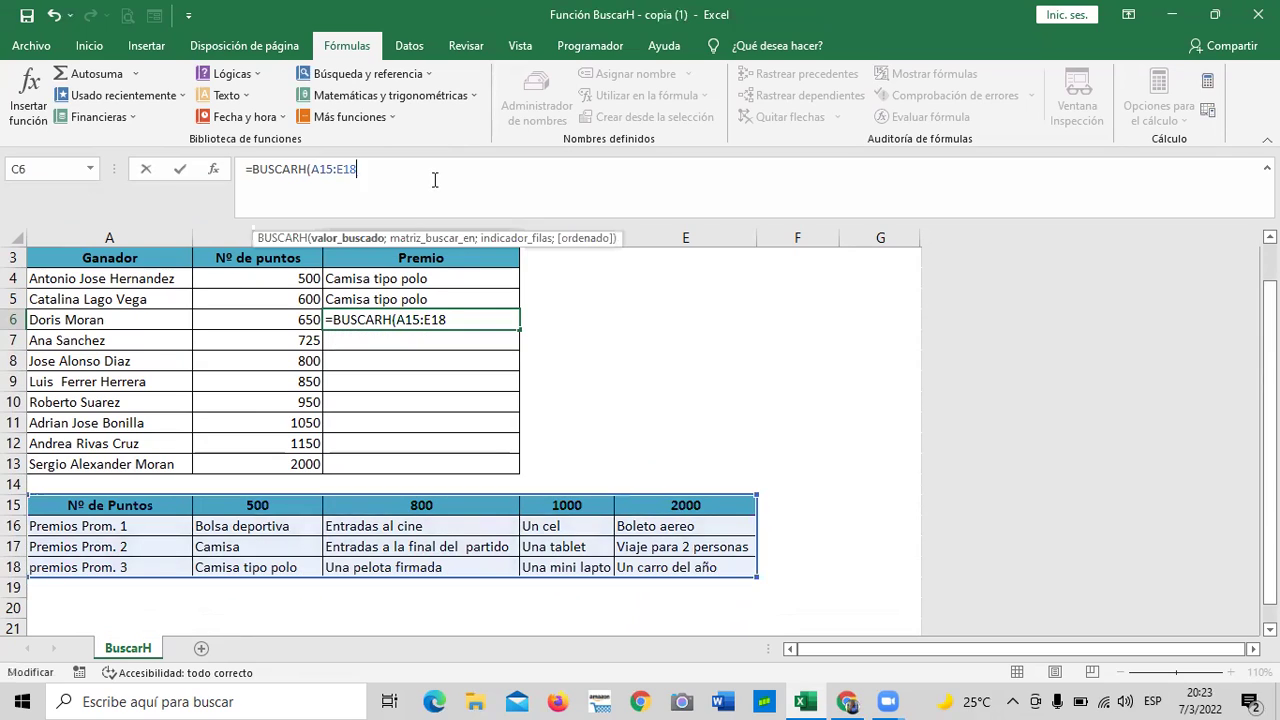
pyautogui.write(';')
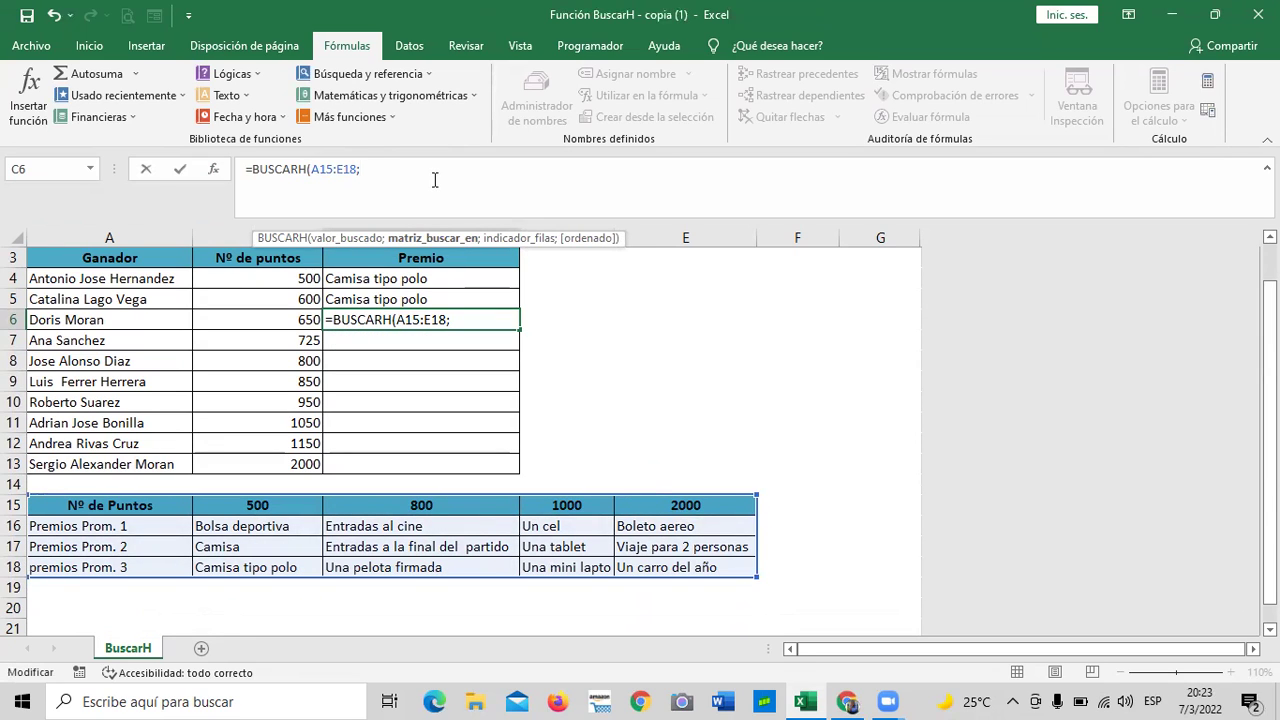
# Step: Insert B6 as the lookup value ahead of A15:E18 in C6's BUSCARH formula
pyautogui.click(312, 169)
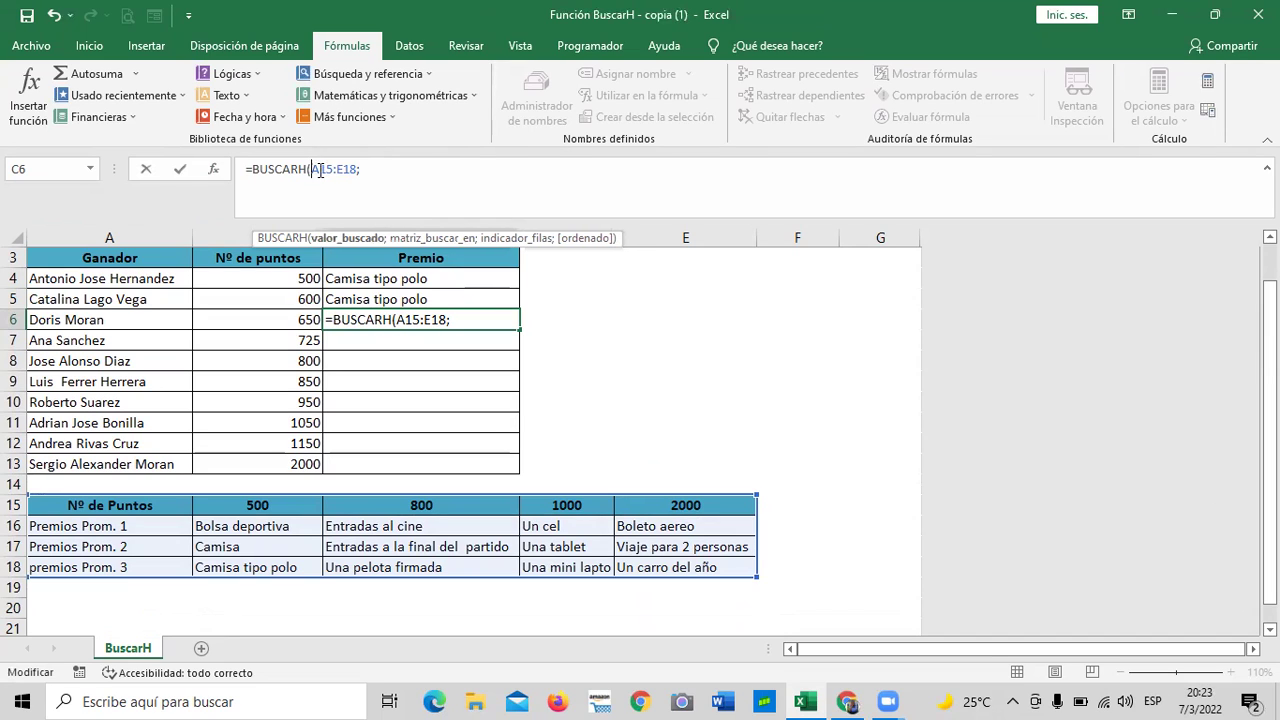
pyautogui.click(248, 318)
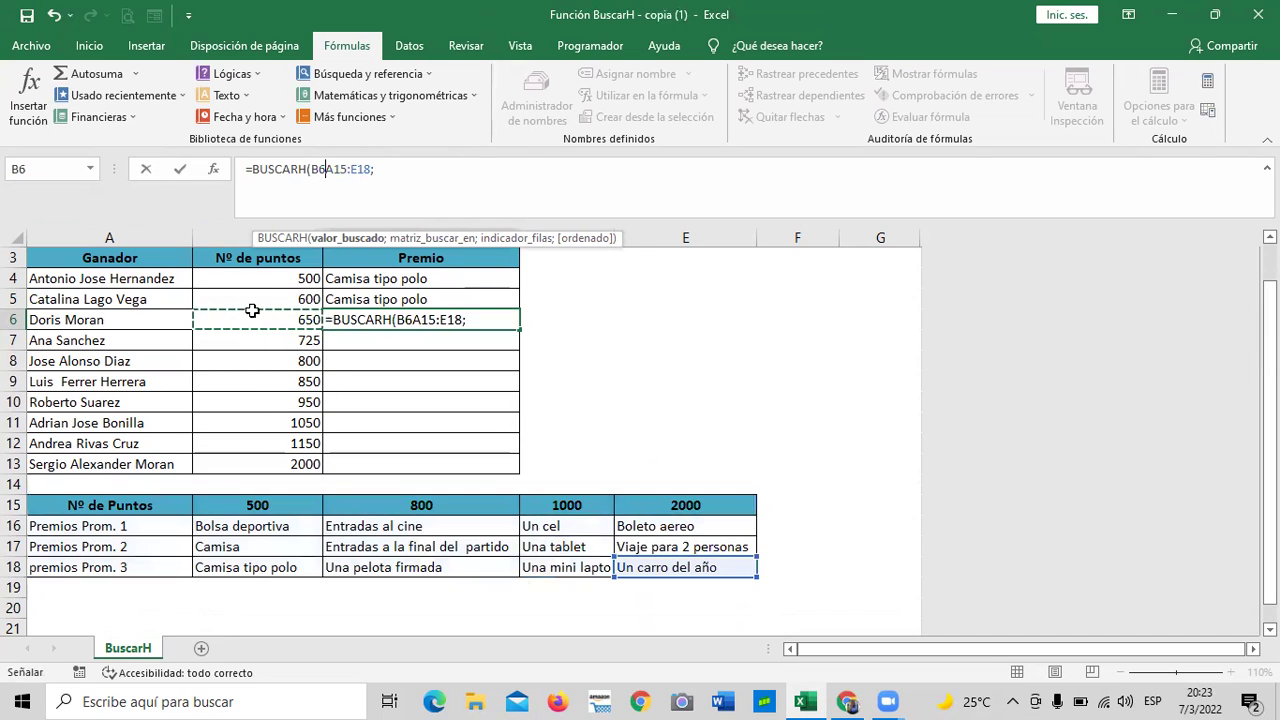
pyautogui.write(';')
pyautogui.click(383, 169)
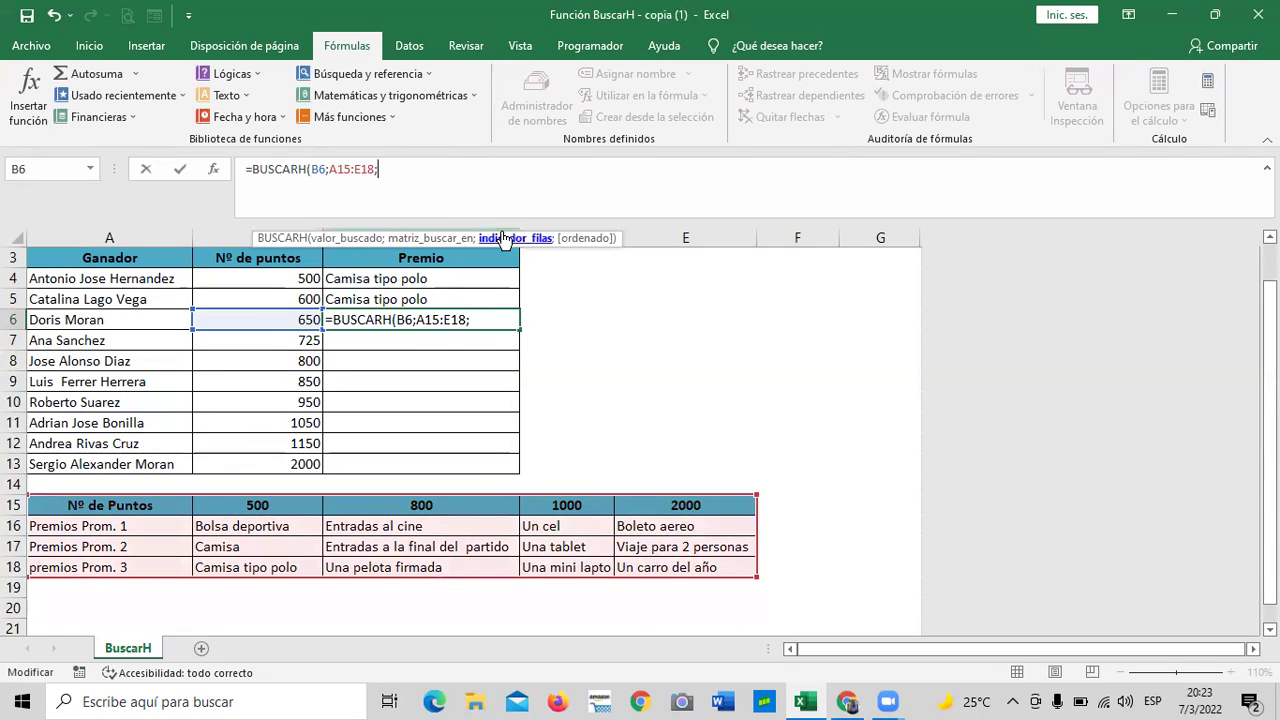
# Step: Complete C6's formula with row index 4 and VERDADERO, giving =BUSCARH(B6;A15:E18;4;VERDADERO)
pyautogui.write('4;')
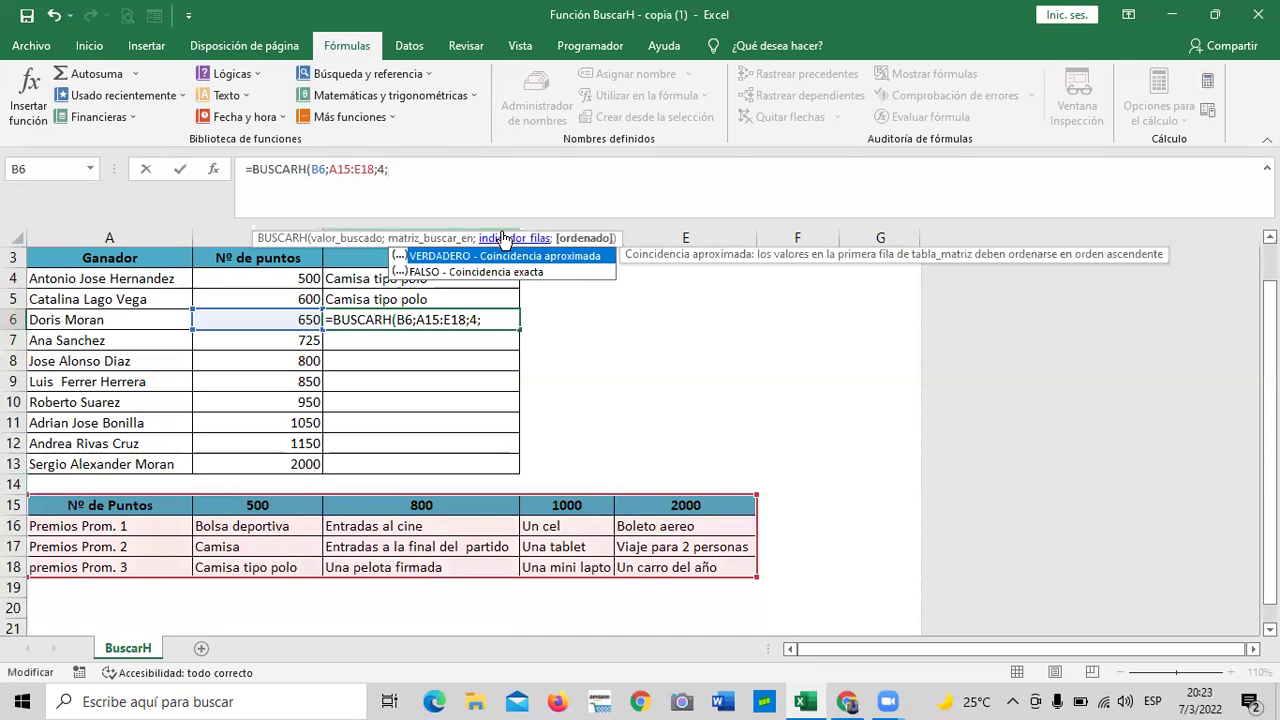
pyautogui.click(563, 261)
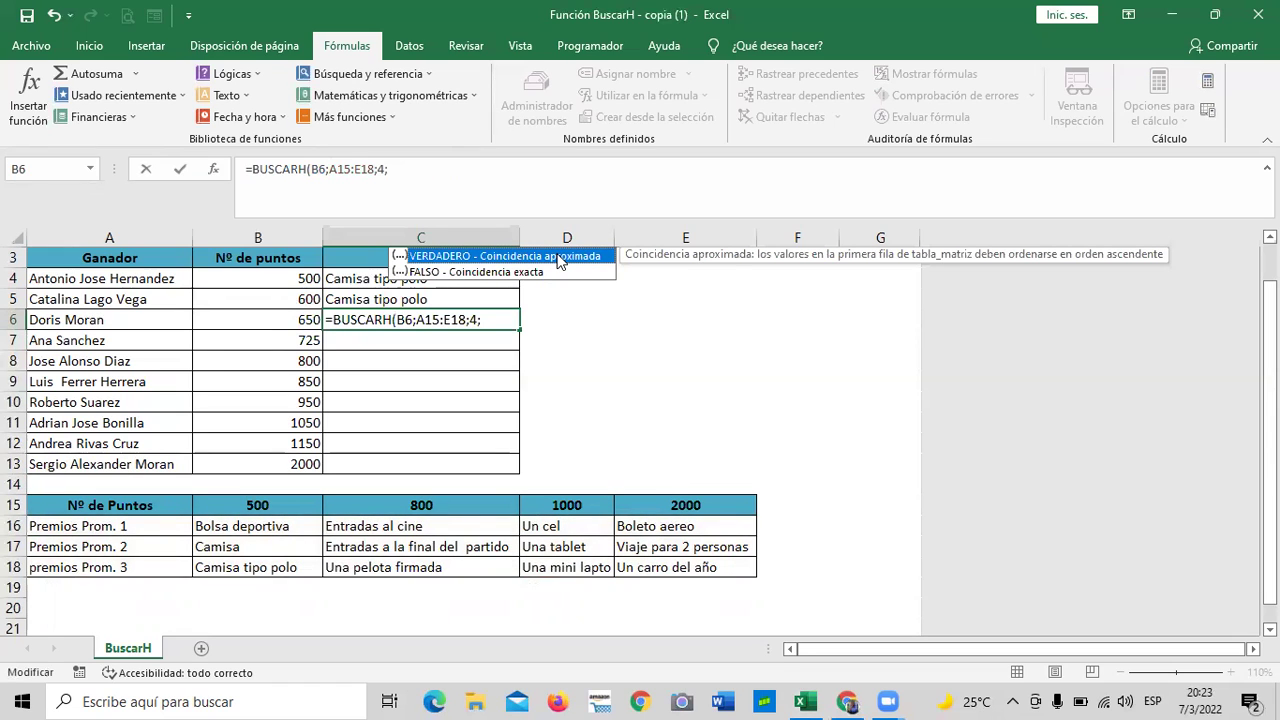
pyautogui.doubleClick(559, 259)
pyautogui.write(')')
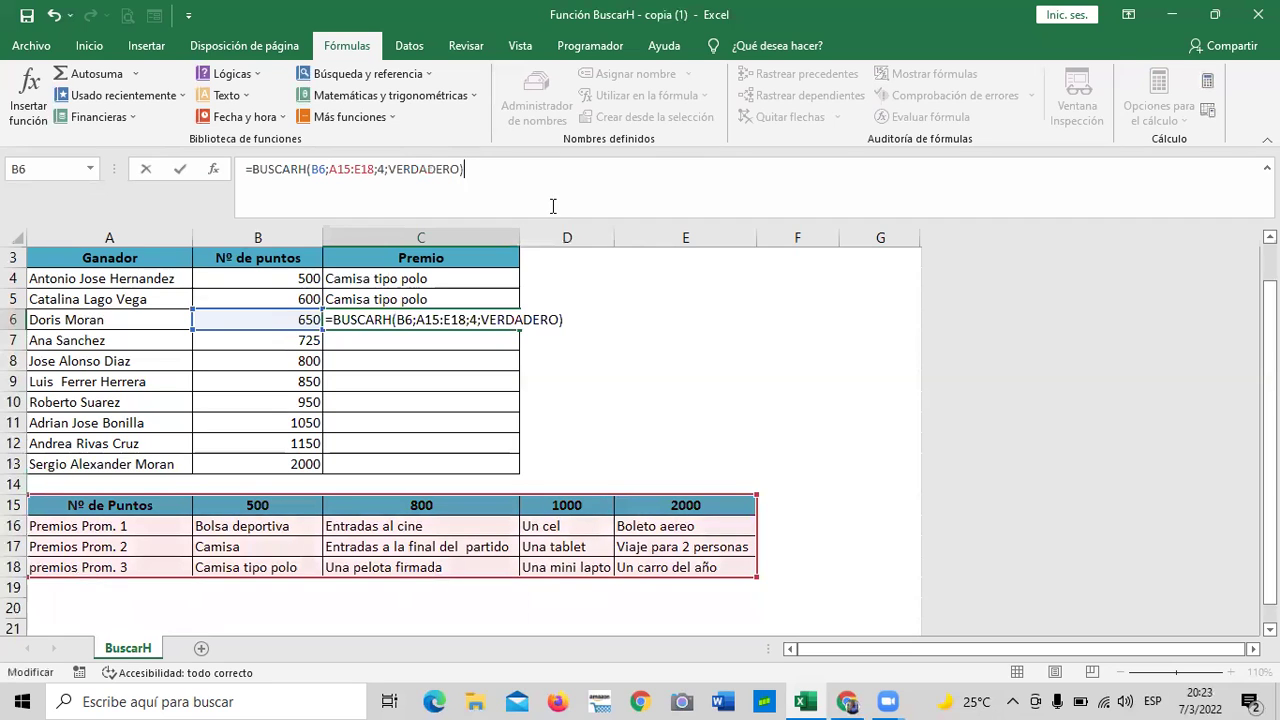
pyautogui.press('Return')
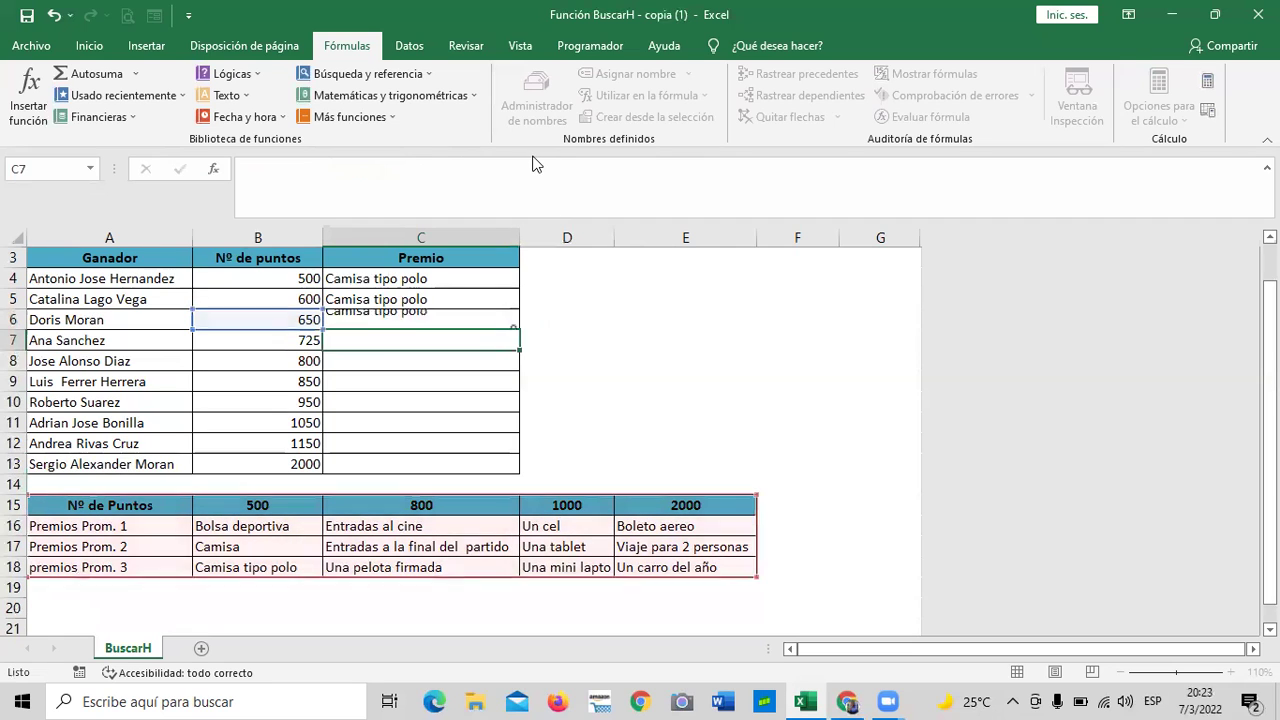
pyautogui.press('Down')
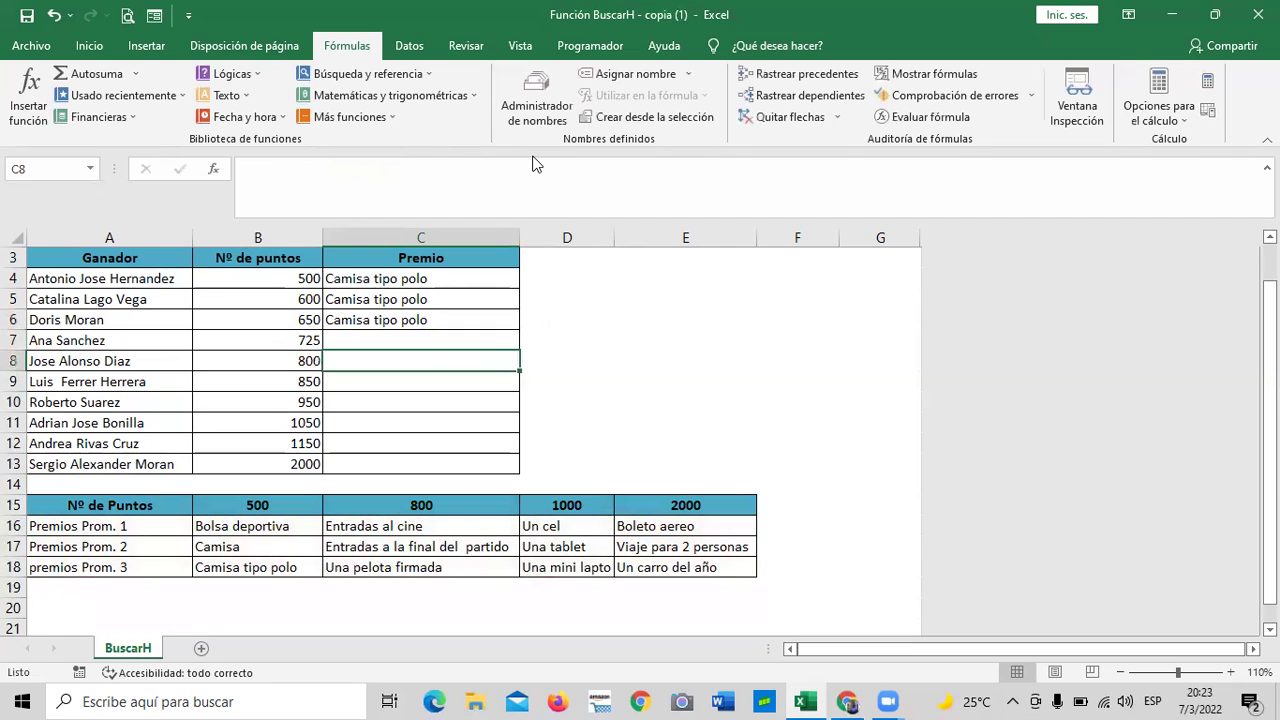
# Step: Review the formula in C6 and compare it with the point thresholds in B15:E15 of the prize table
pyautogui.click(405, 318)
pyautogui.scroll(-1, 405, 318)
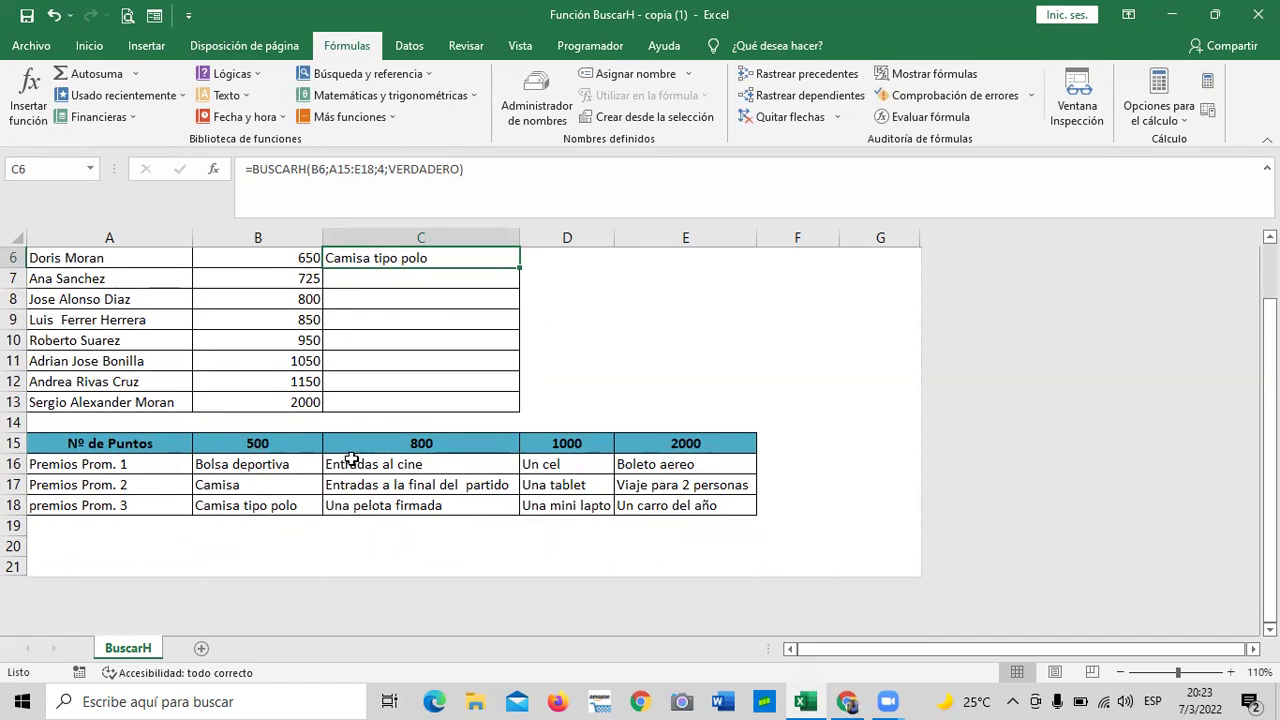
pyautogui.click(226, 441)
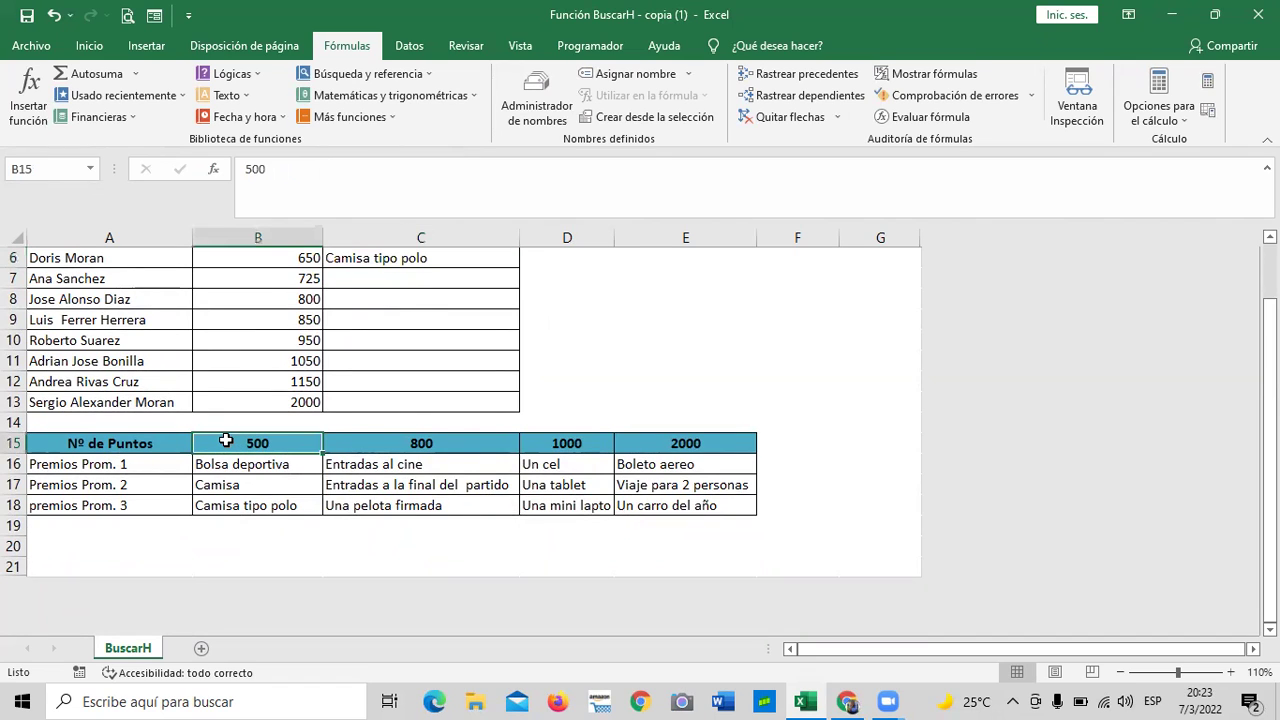
pyautogui.click(373, 450)
pyautogui.click(578, 444)
pyautogui.click(680, 445)
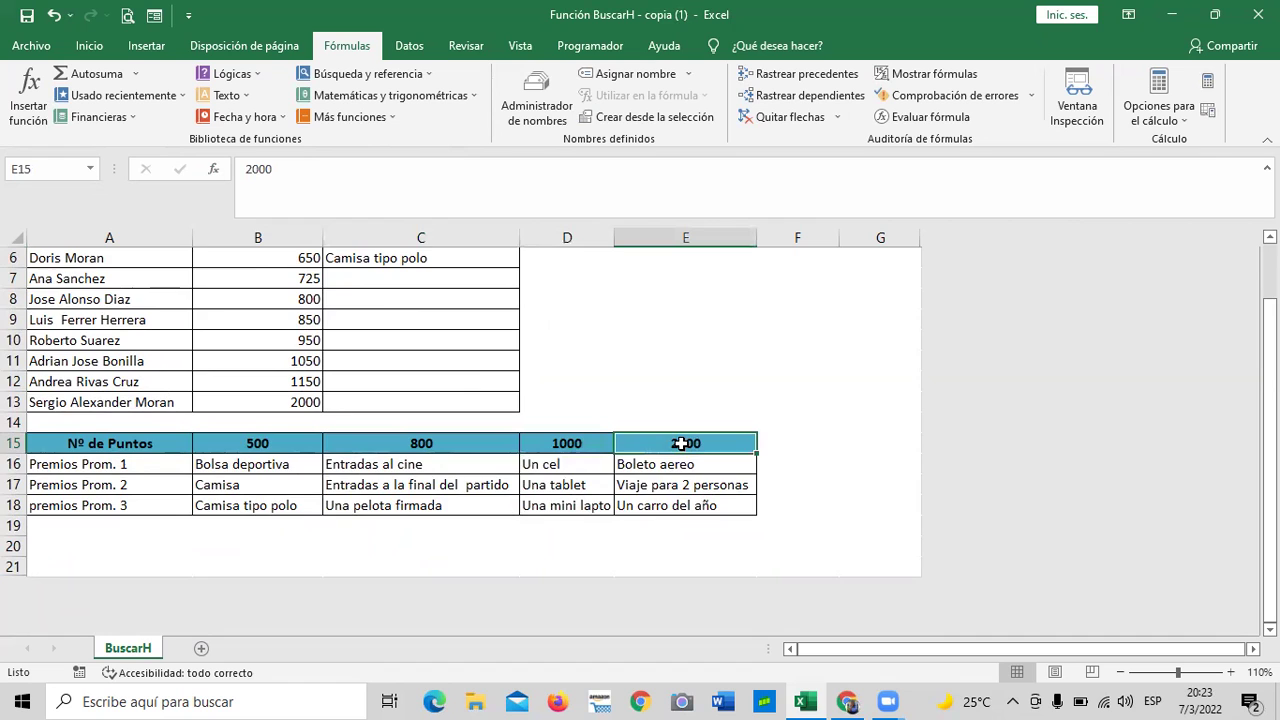
pyautogui.scroll(2, 466, 388)
pyautogui.scroll(-1, 453, 397)
# Step: Start a BUSCARH formula in C7 with B7 as the lookup value and A15:E18 as the table range
pyautogui.click(411, 318)
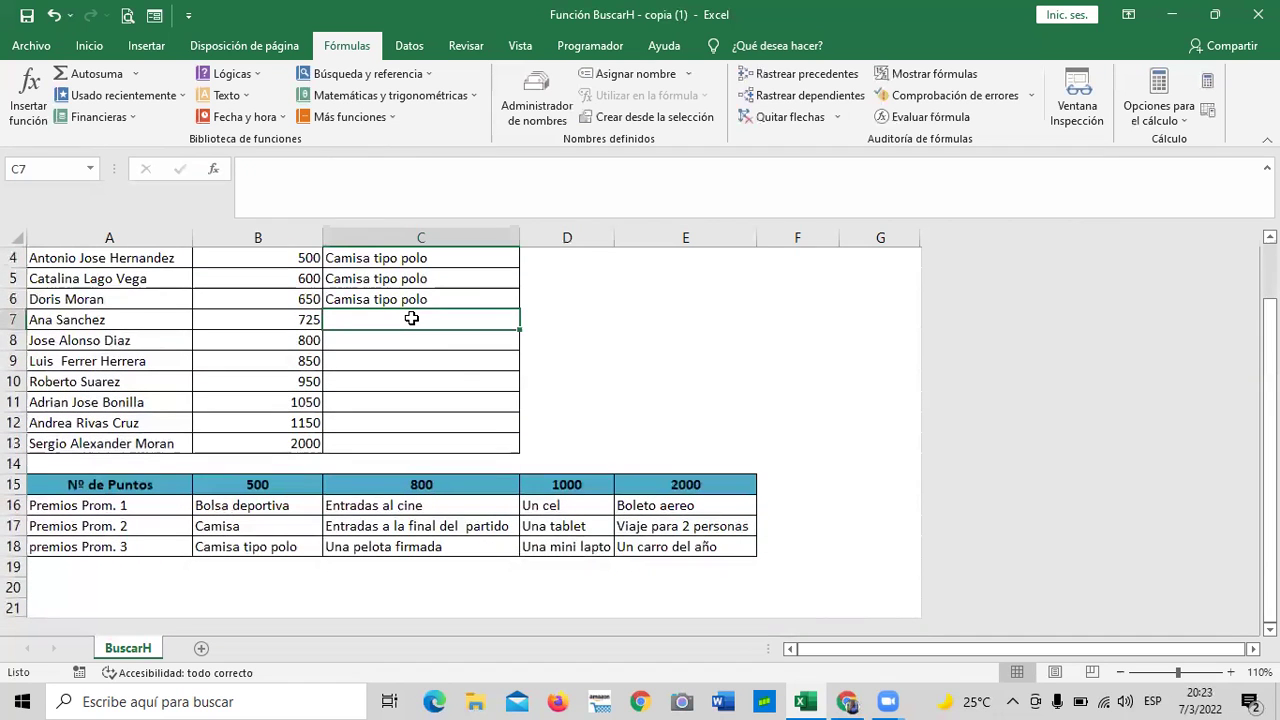
pyautogui.write('=')
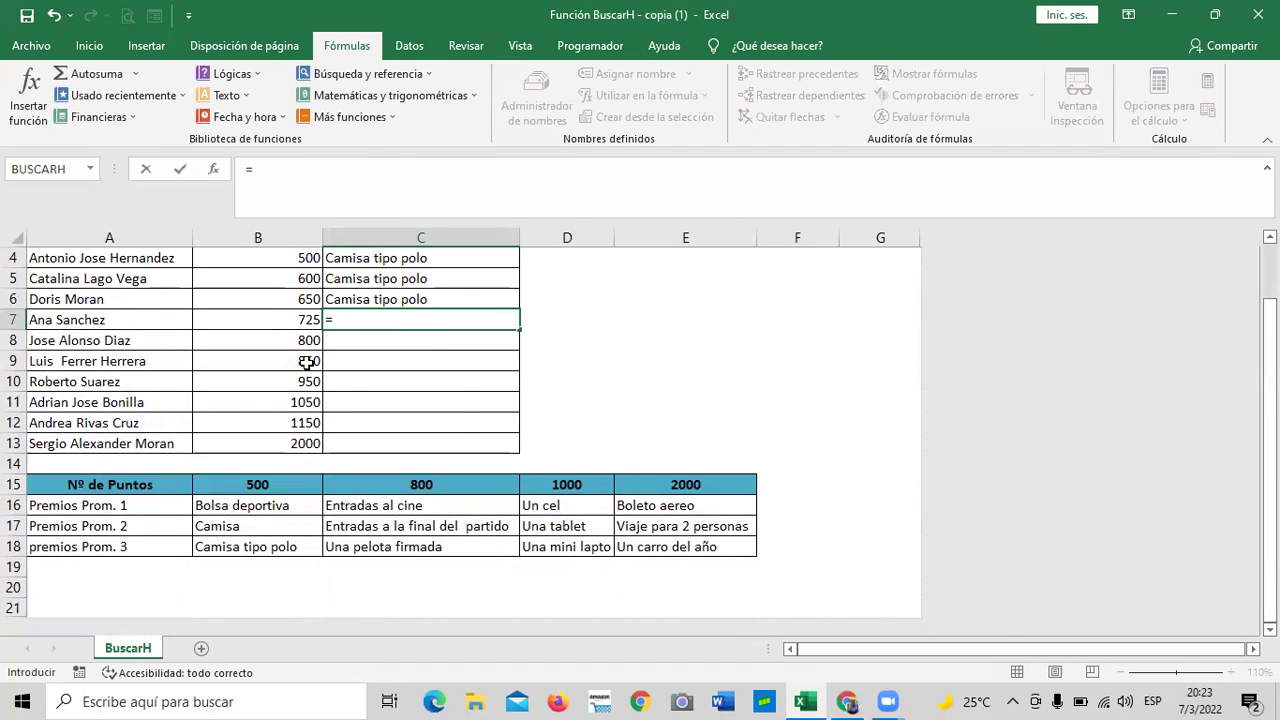
pyautogui.write('buscra')
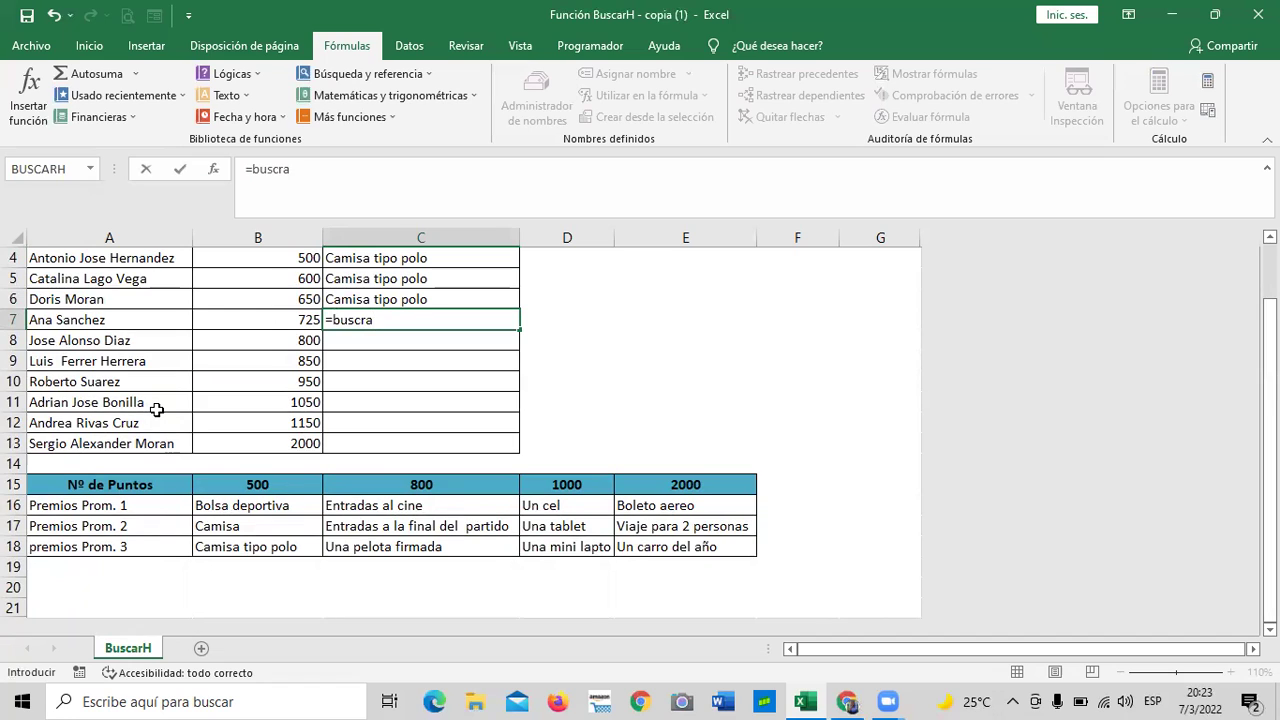
pyautogui.press('BackSpace')
pyautogui.press('BackSpace')
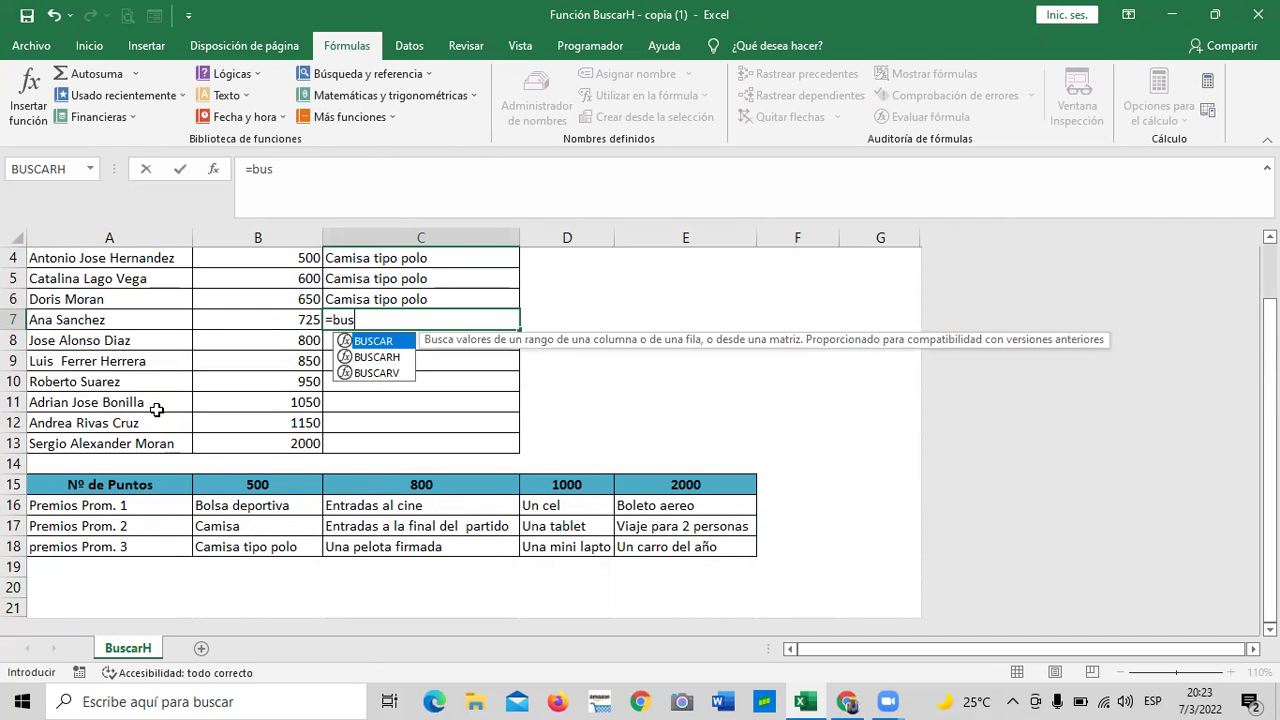
pyautogui.doubleClick(372, 357)
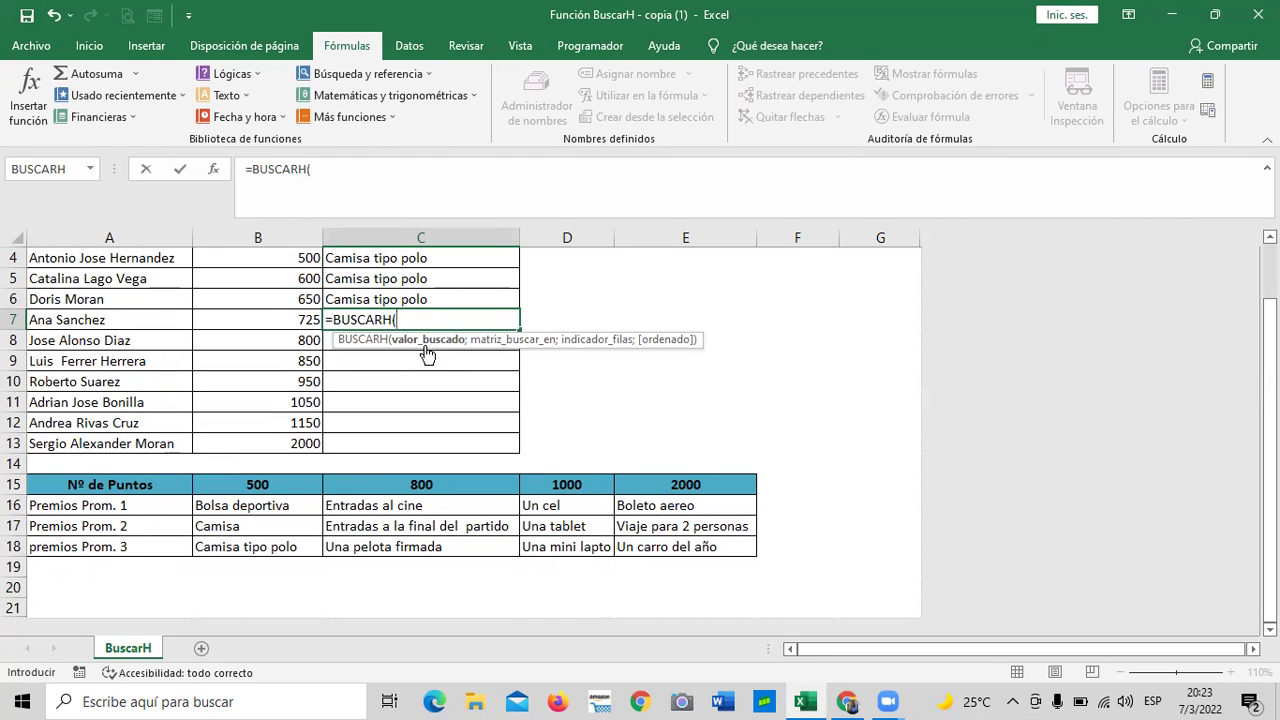
pyautogui.click(277, 316)
pyautogui.write(';')
pyautogui.moveTo(128, 482); pyautogui.dragTo(664, 546)
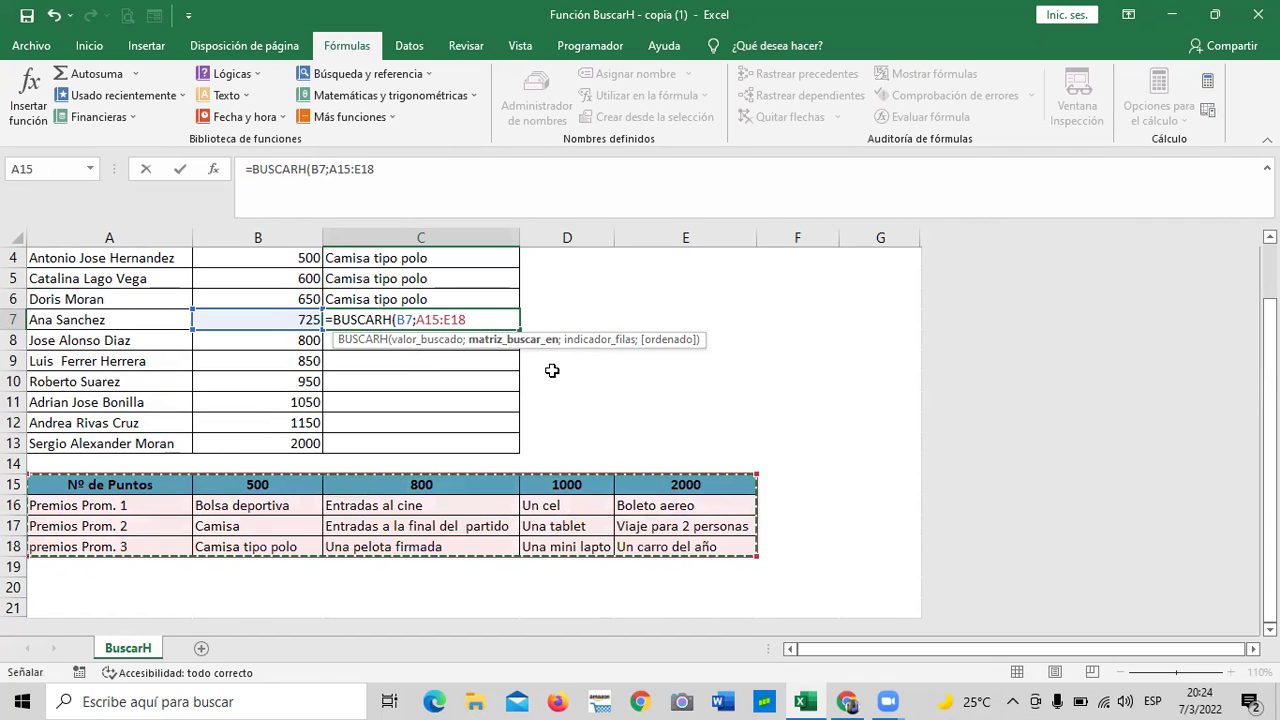
# Step: Complete C7's formula with row index 4 and FALSO for an exact match
pyautogui.write(';')
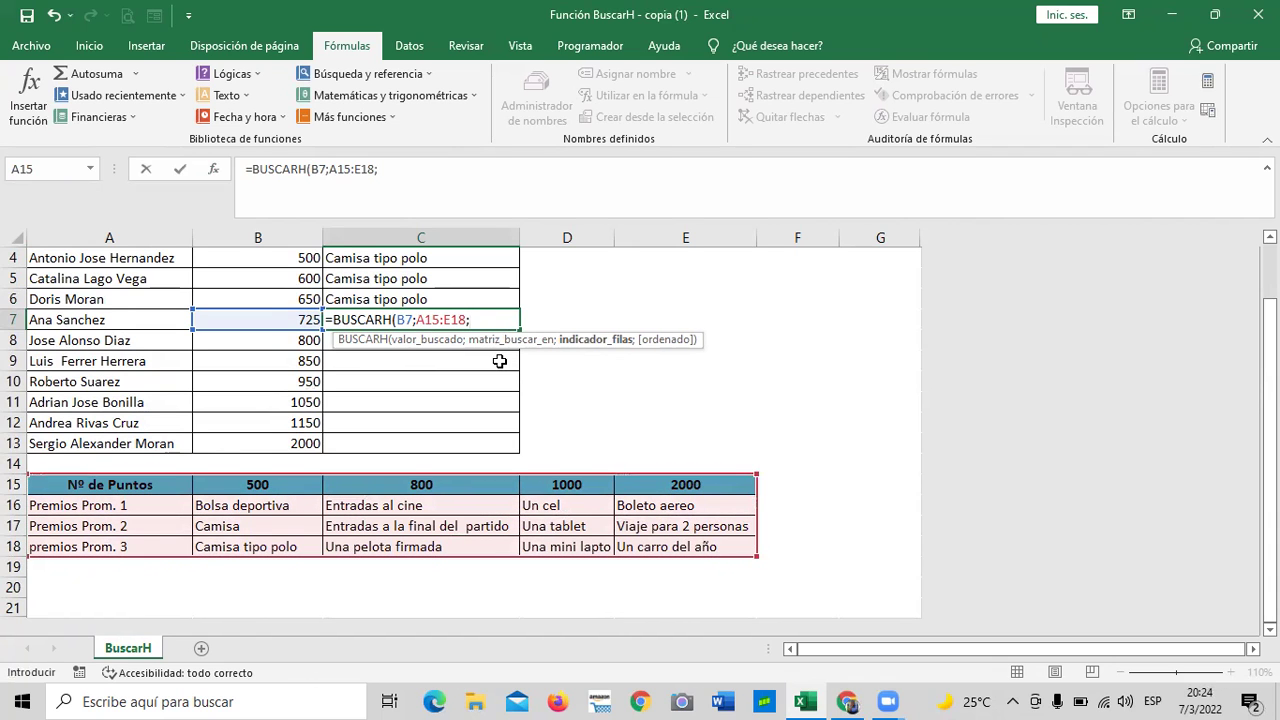
pyautogui.write('4;')
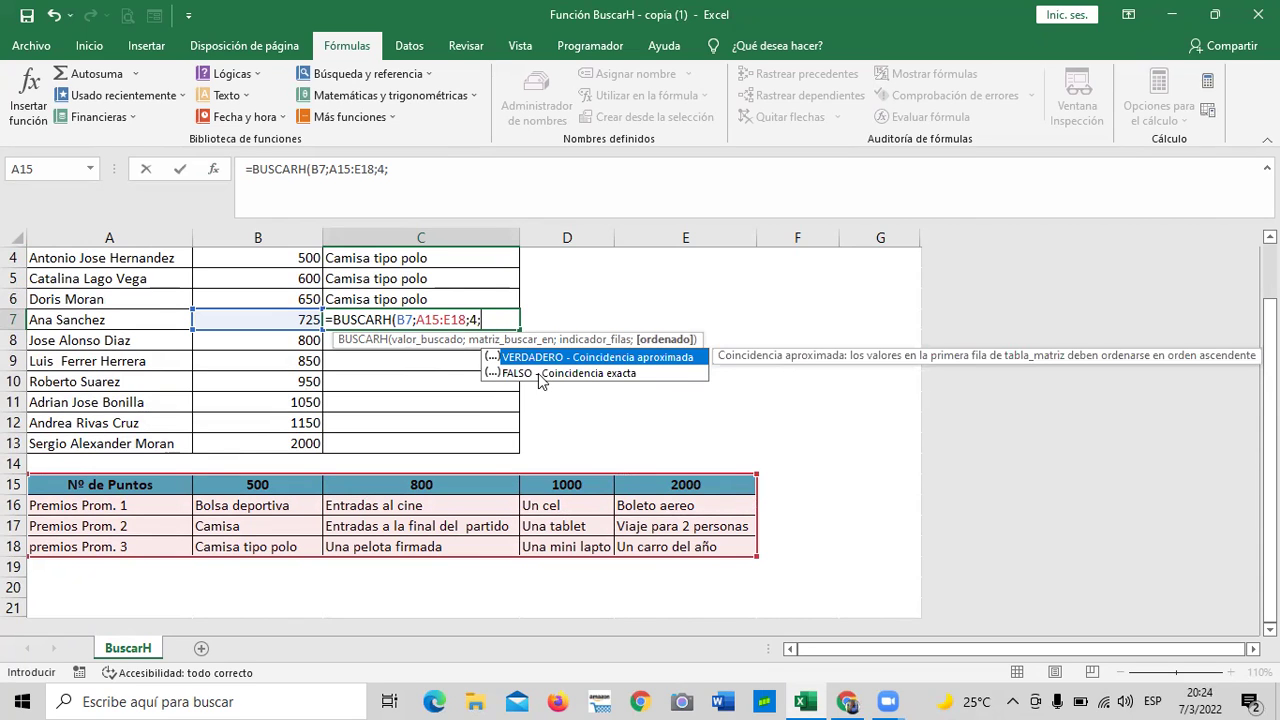
pyautogui.click(540, 373)
pyautogui.doubleClick(537, 374)
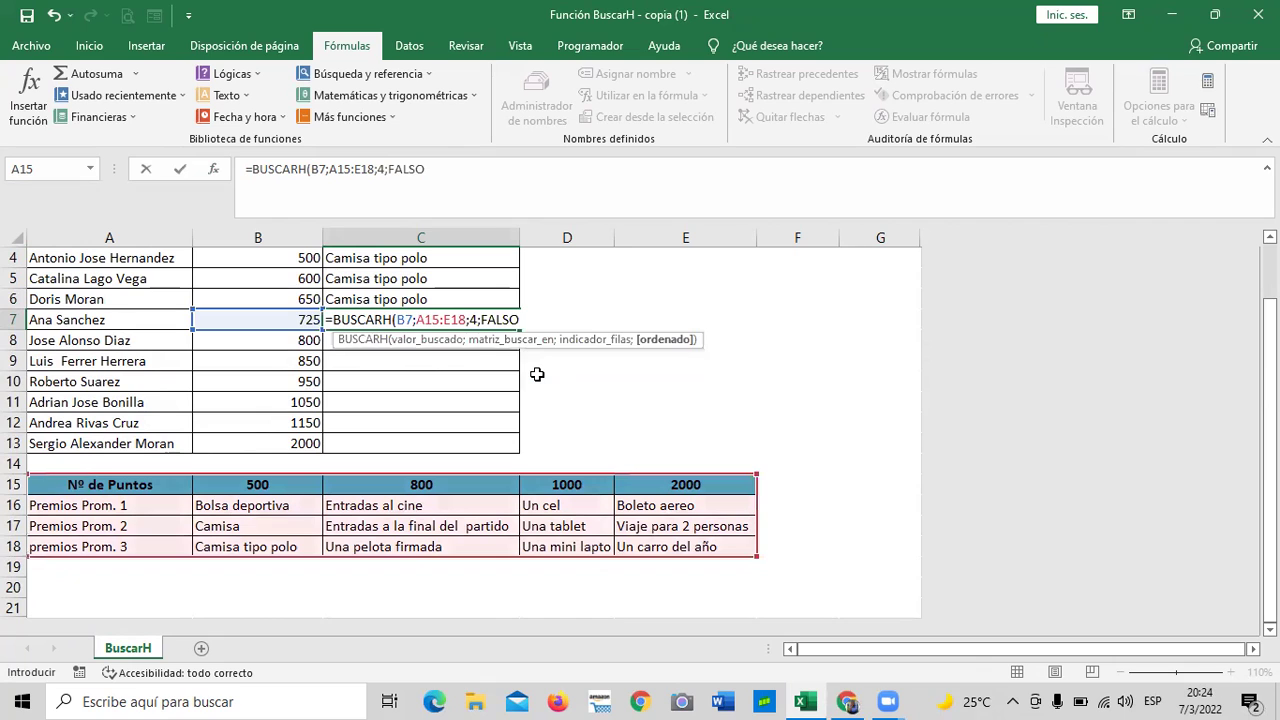
pyautogui.write(')')
pyautogui.press('Return')
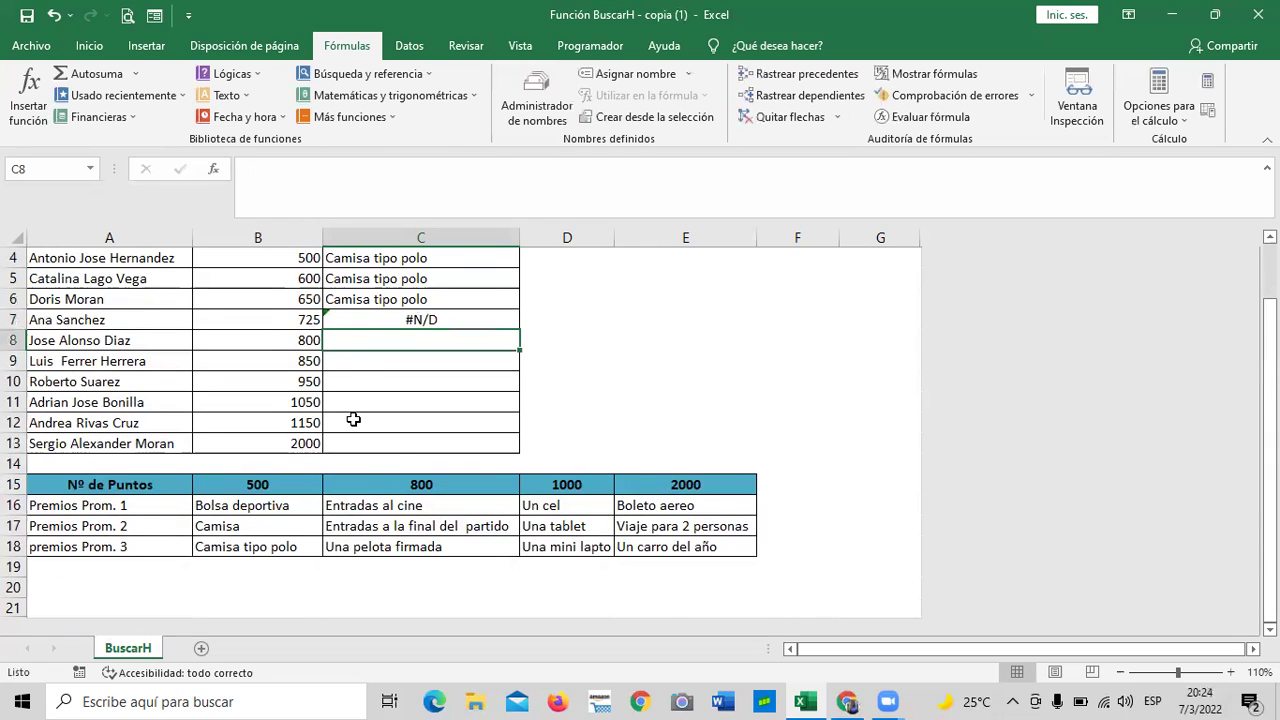
# Step: Replace FALSO with VERDADERO in C7 so the formula reads =BUSCARH(B7;A15:E18;4;VERDADERO)
pyautogui.doubleClick(360, 320)
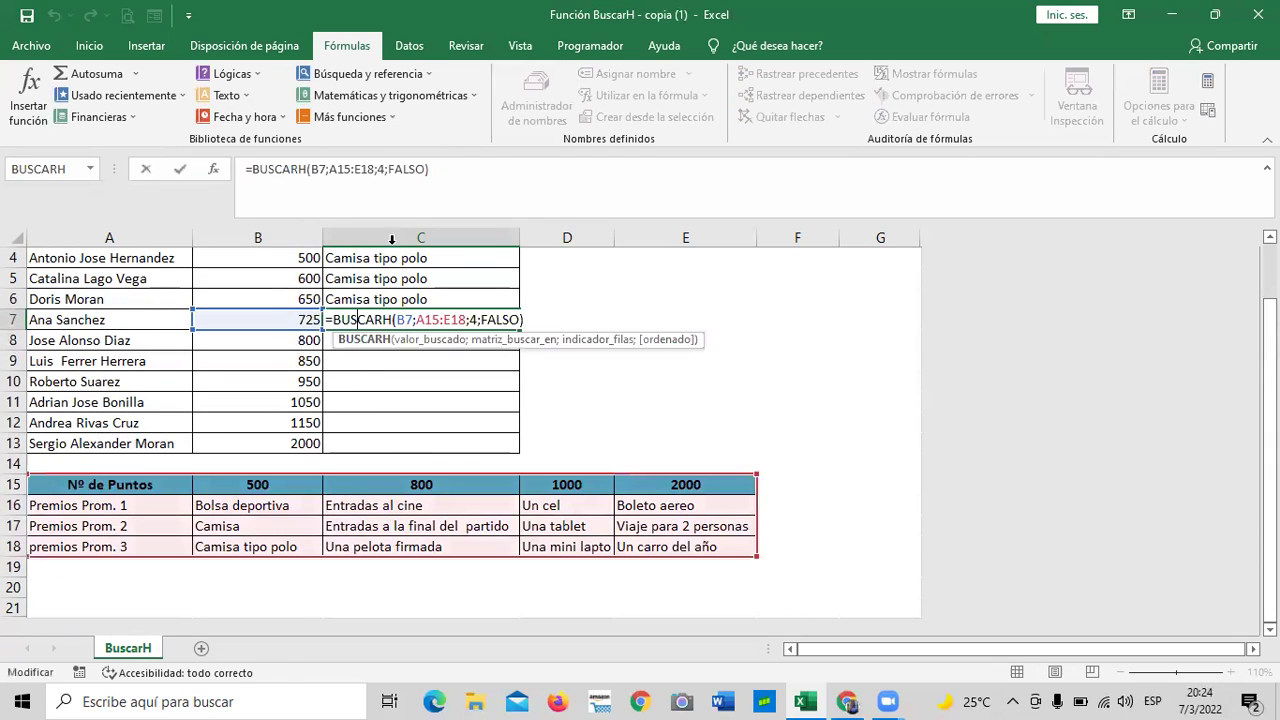
pyautogui.click(426, 169)
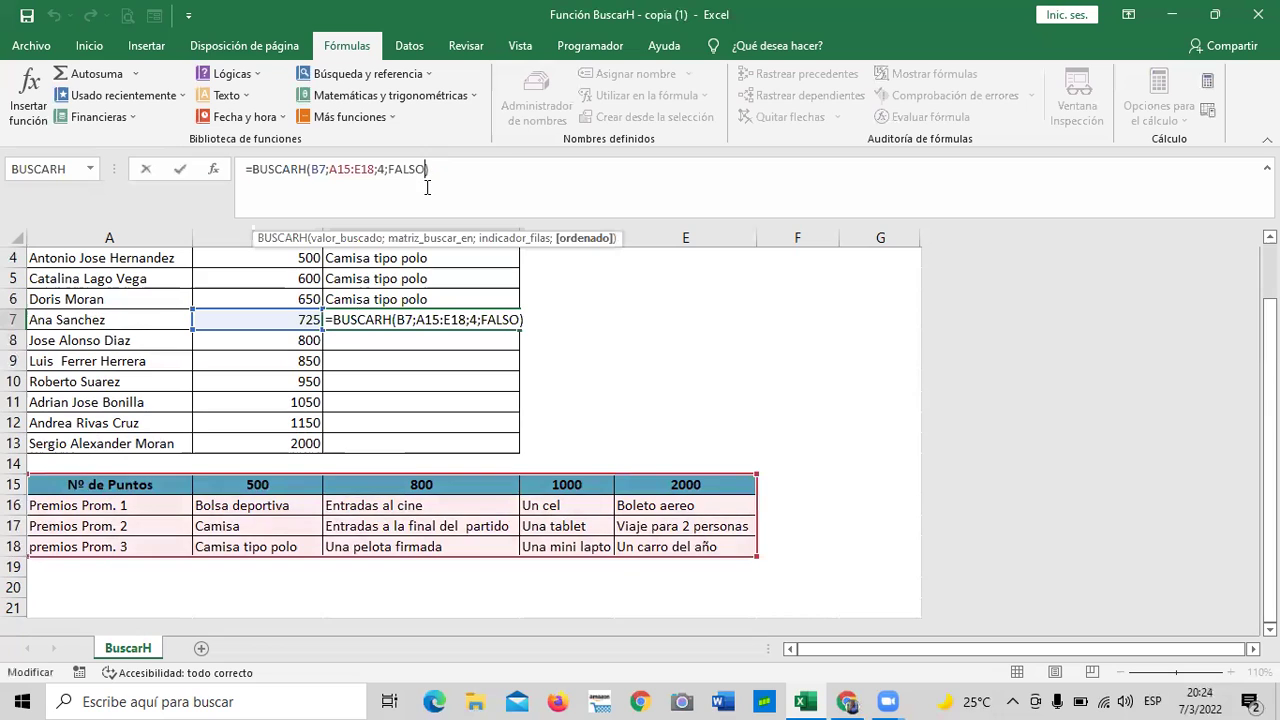
pyautogui.press('BackSpace')
pyautogui.press('BackSpace')
pyautogui.press('BackSpace')
pyautogui.press('BackSpace')
pyautogui.press('BackSpace')
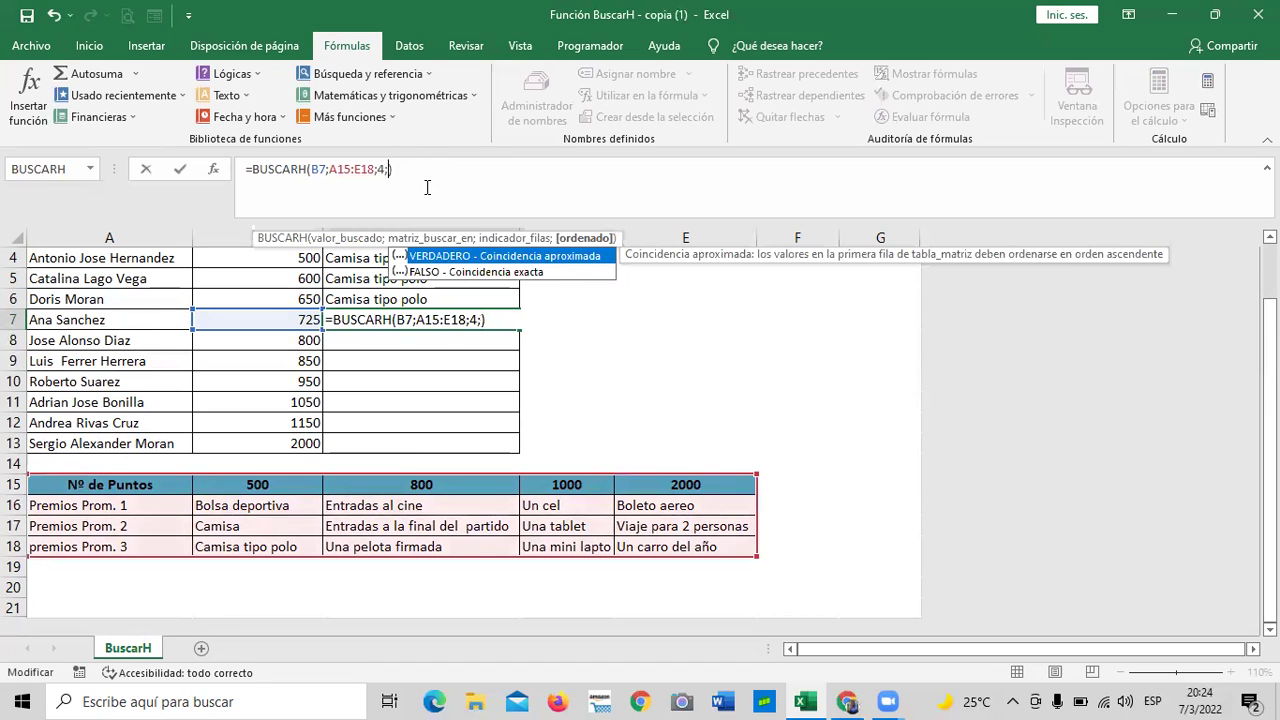
pyautogui.doubleClick(505, 256)
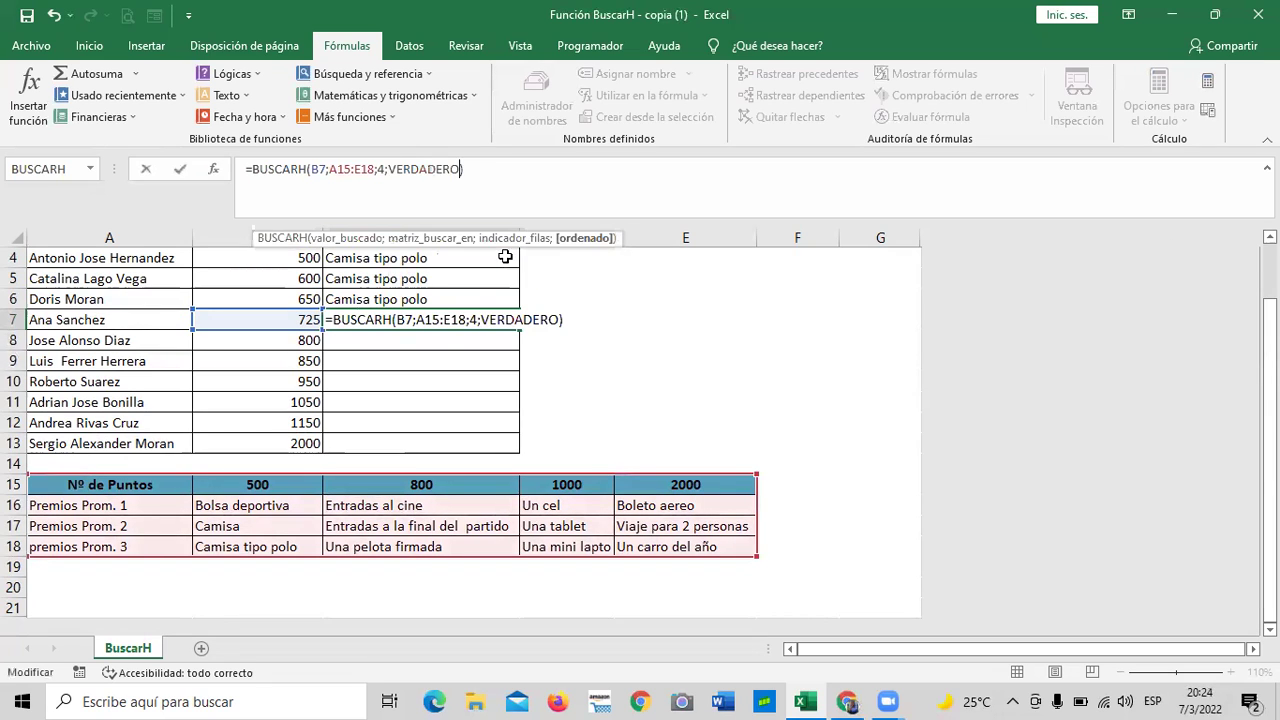
pyautogui.press('Return')
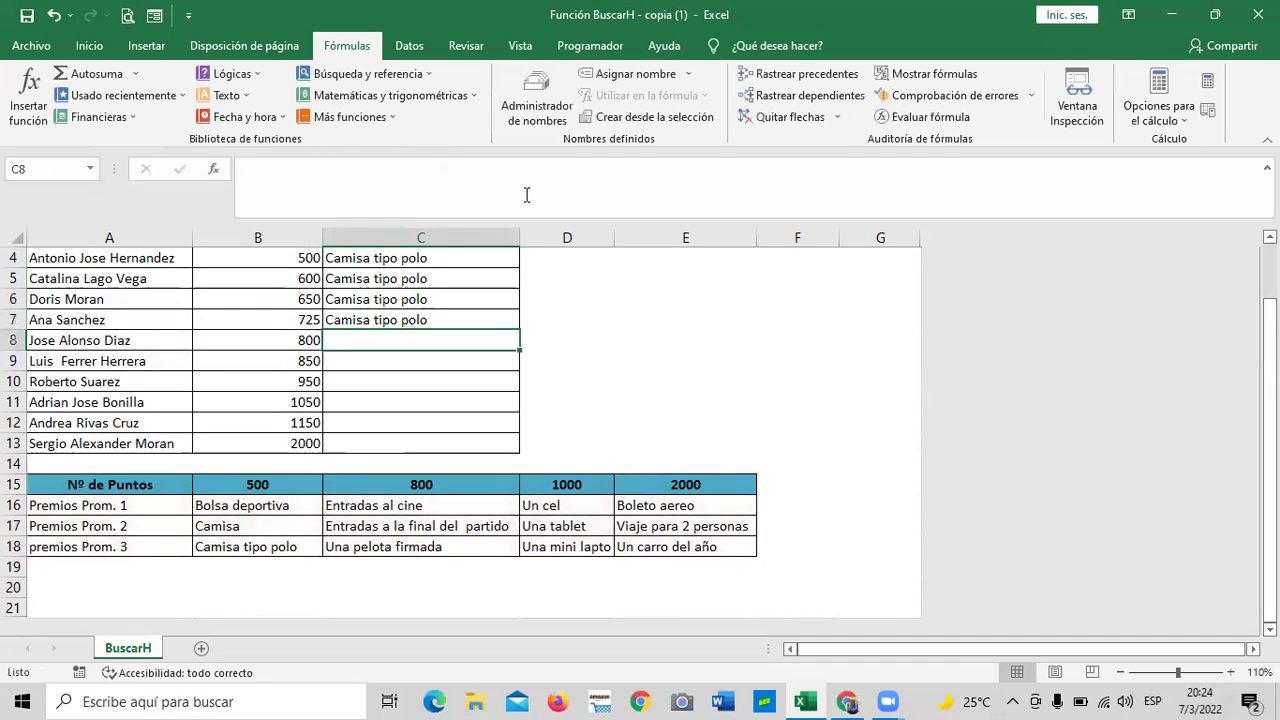
# Step: Set the first winner's points in B4 to 700
pyautogui.scroll(1, 432, 349)
pyautogui.scroll(-1, 414, 386)
pyautogui.scroll(1, 408, 400)
pyautogui.scroll(-1, 409, 400)
pyautogui.scroll(1, 409, 400)
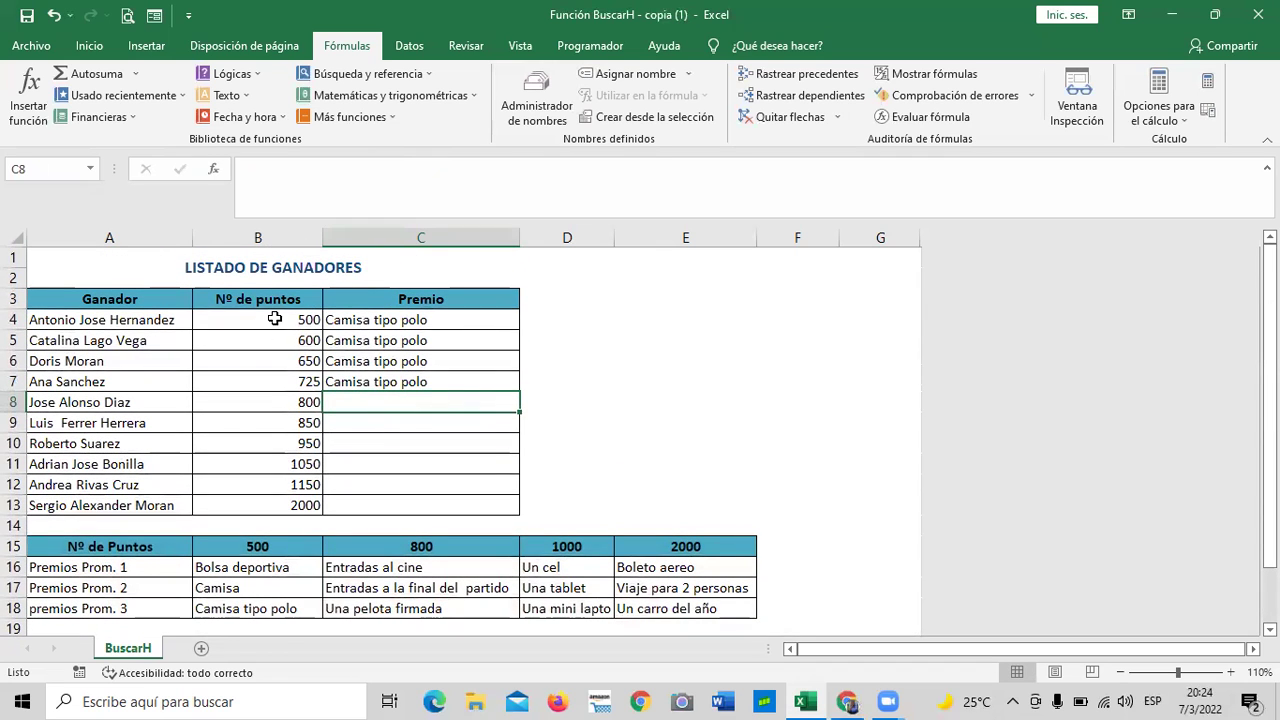
pyautogui.click(276, 318)
pyautogui.write('7')
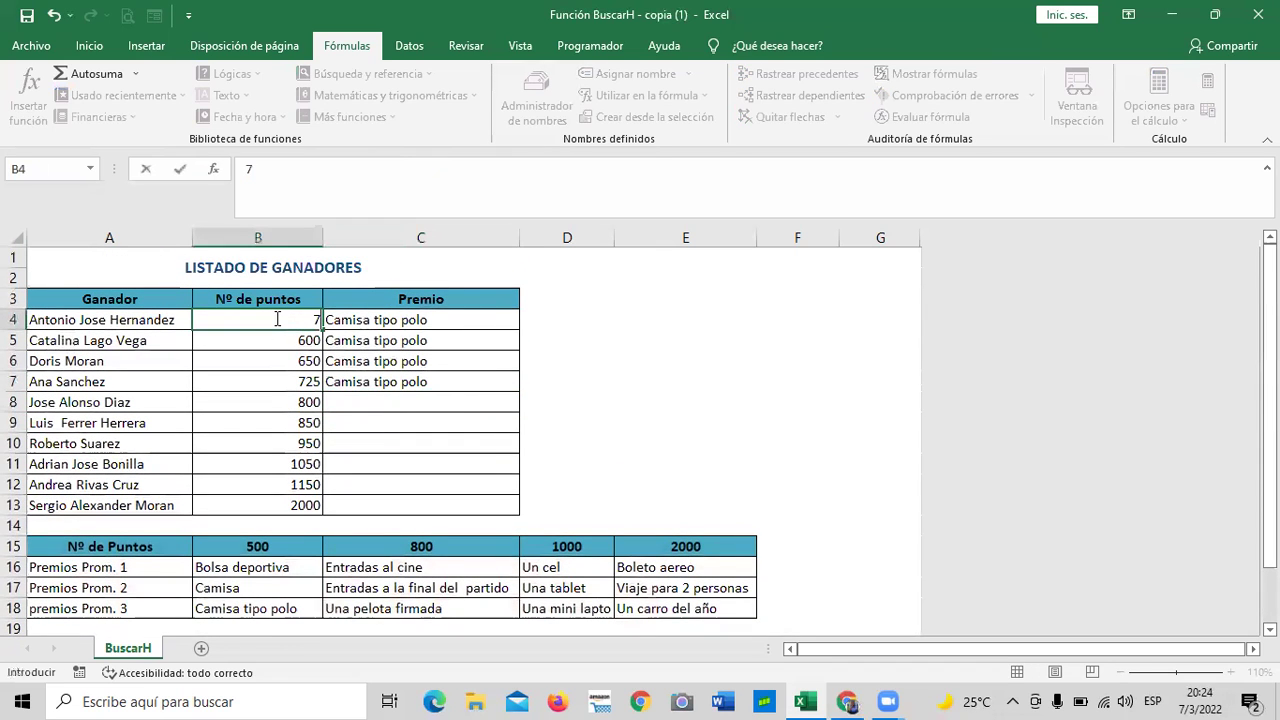
pyautogui.write('00')
pyautogui.press('Return')
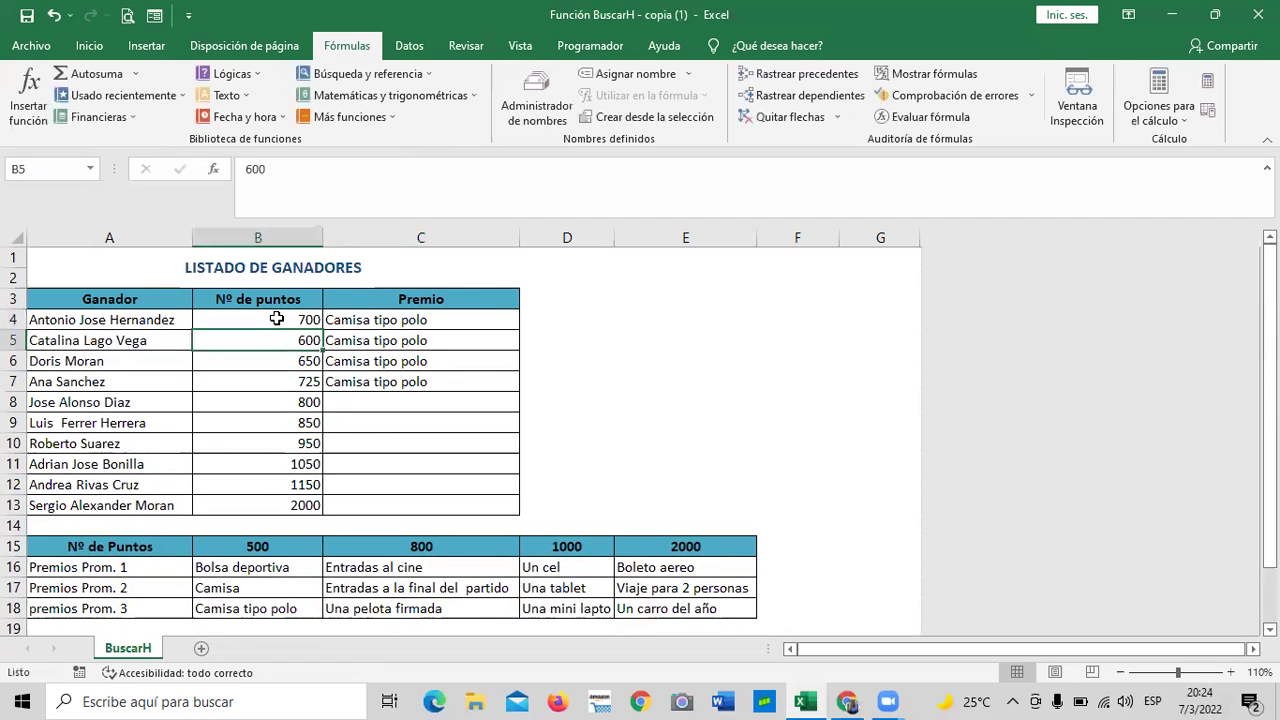
# Step: Set the second winner's points in B5 to 850 and the third winner's points in B6 to 900
pyautogui.write('850')
pyautogui.press('Return')
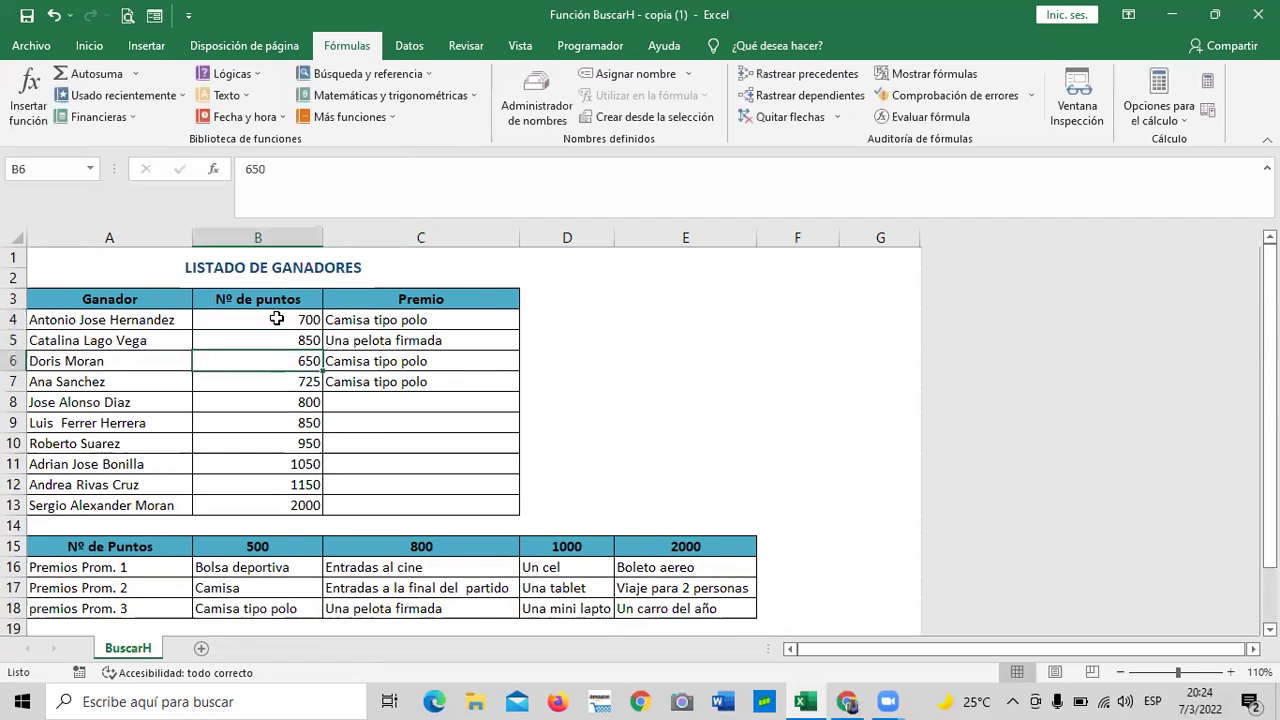
pyautogui.write('900')
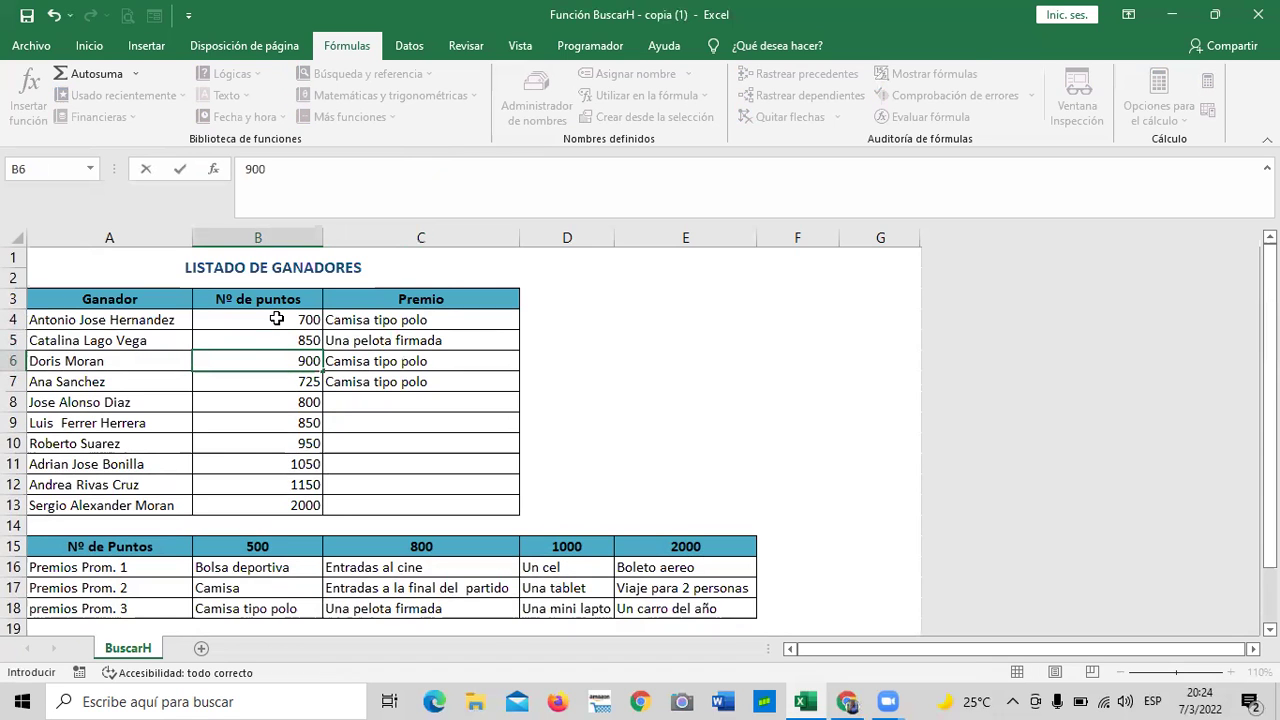
pyautogui.press('Return')
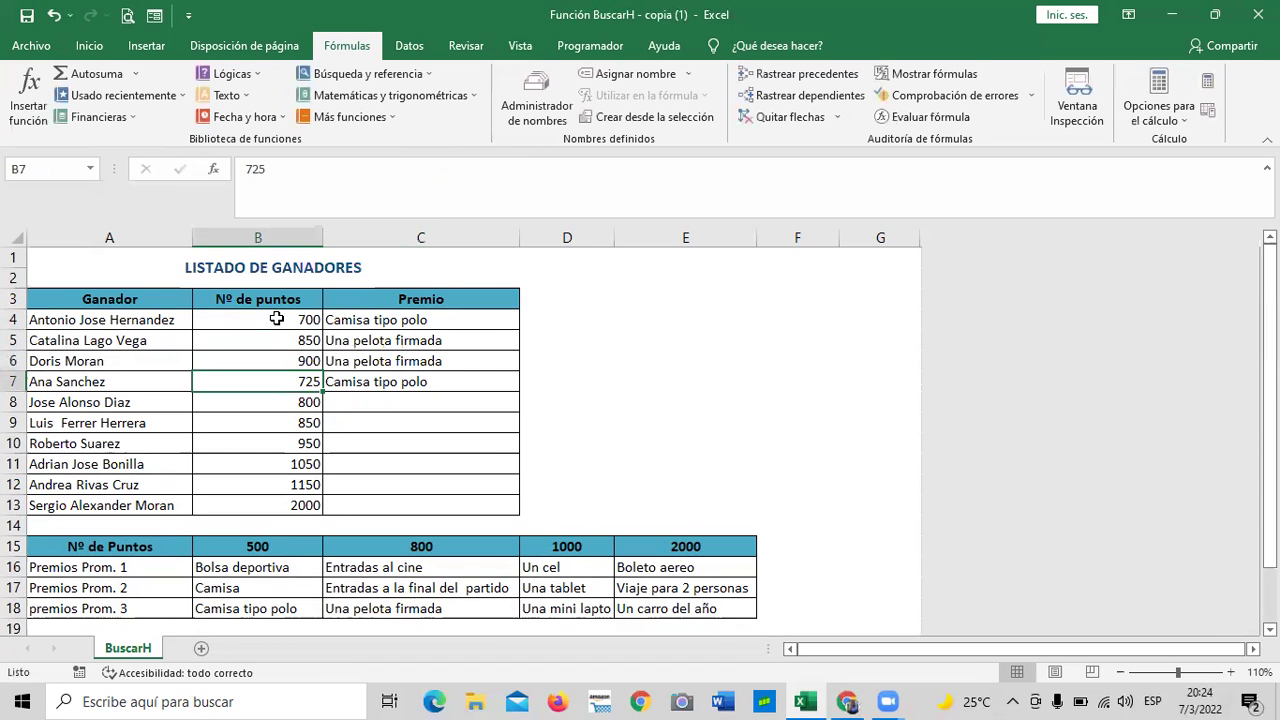
# Step: Start a BUSCARH formula in C8 with B8 as the lookup value and A15:E18 as the table range
pyautogui.scroll(-2, 303, 310)
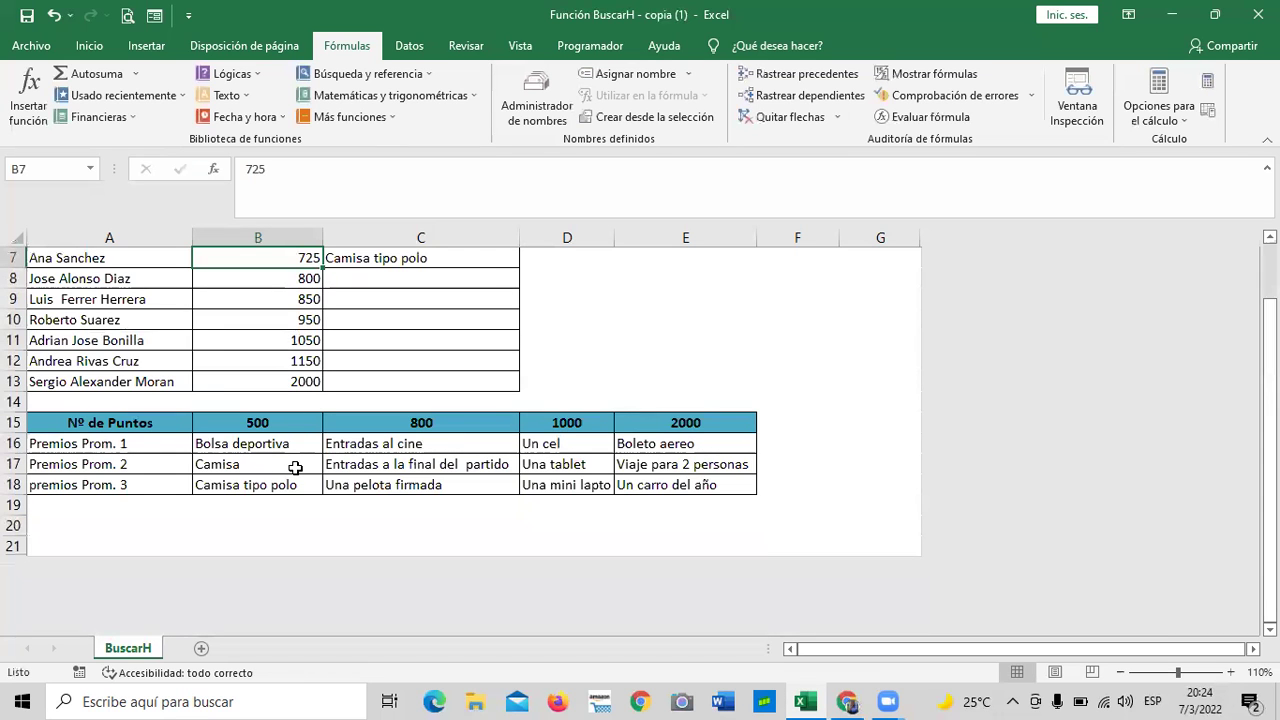
pyautogui.scroll(1, 272, 494)
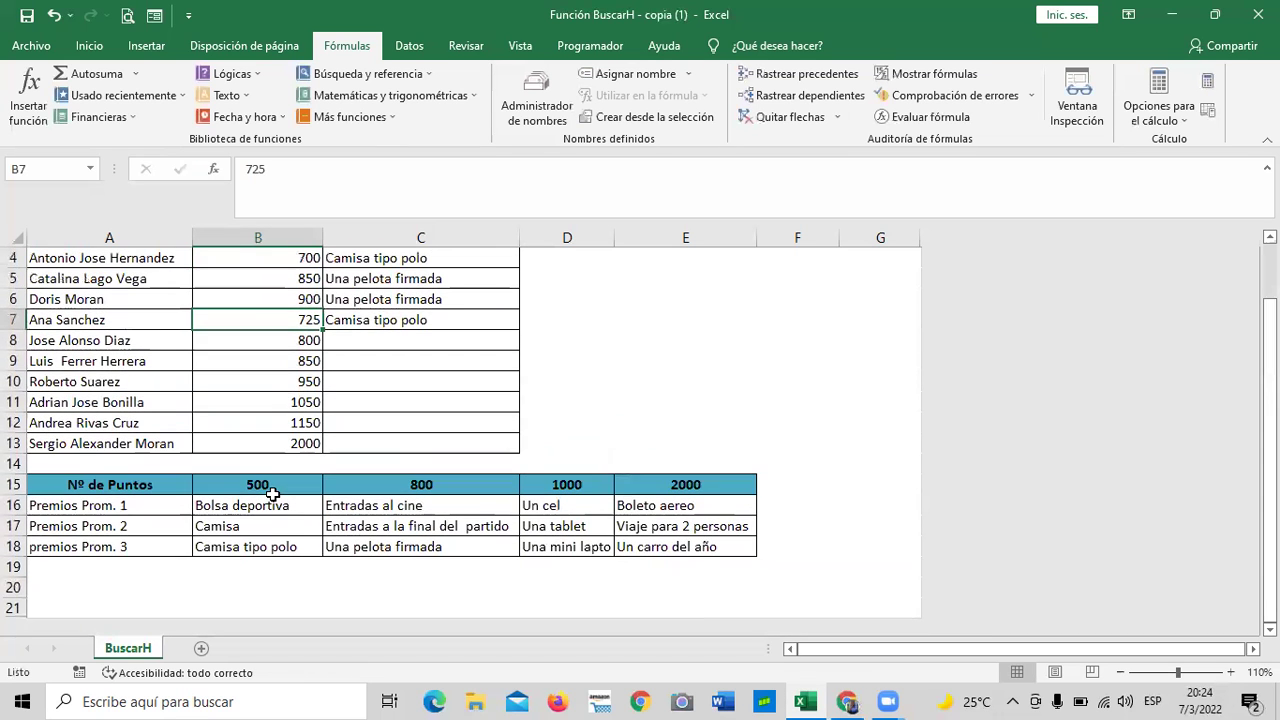
pyautogui.scroll(1, 336, 392)
pyautogui.click(351, 395)
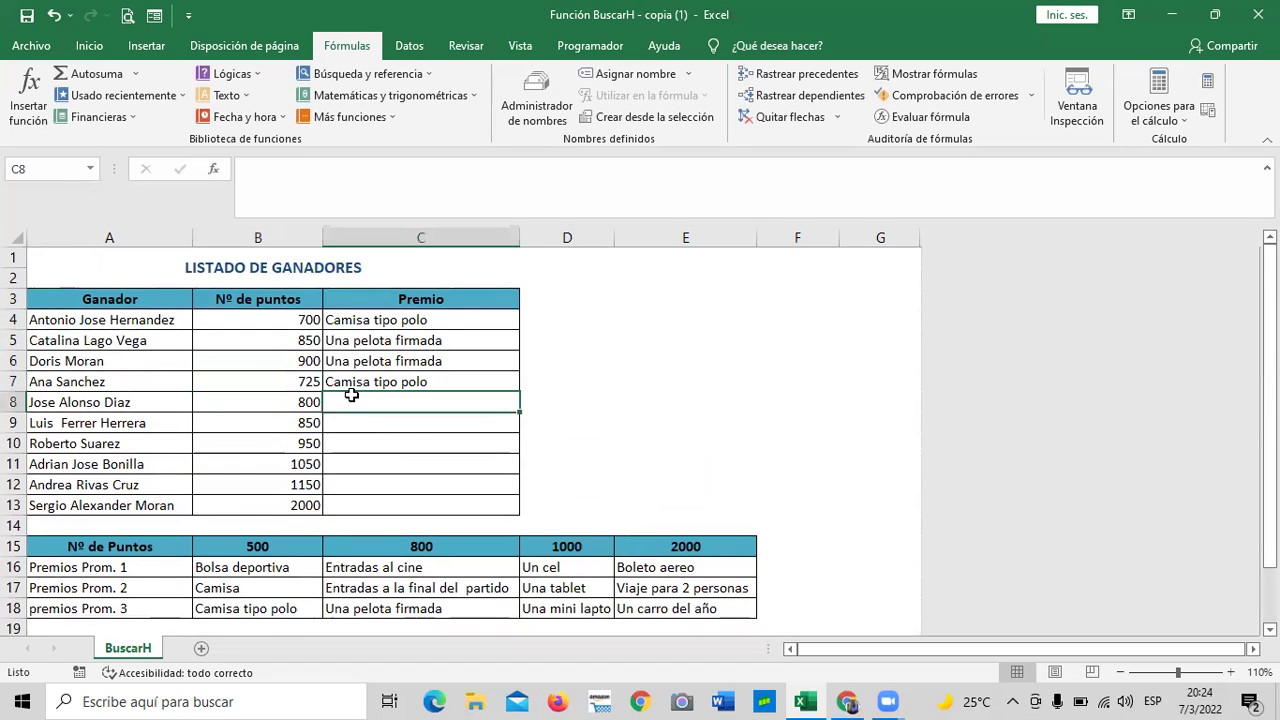
pyautogui.write('=buscra')
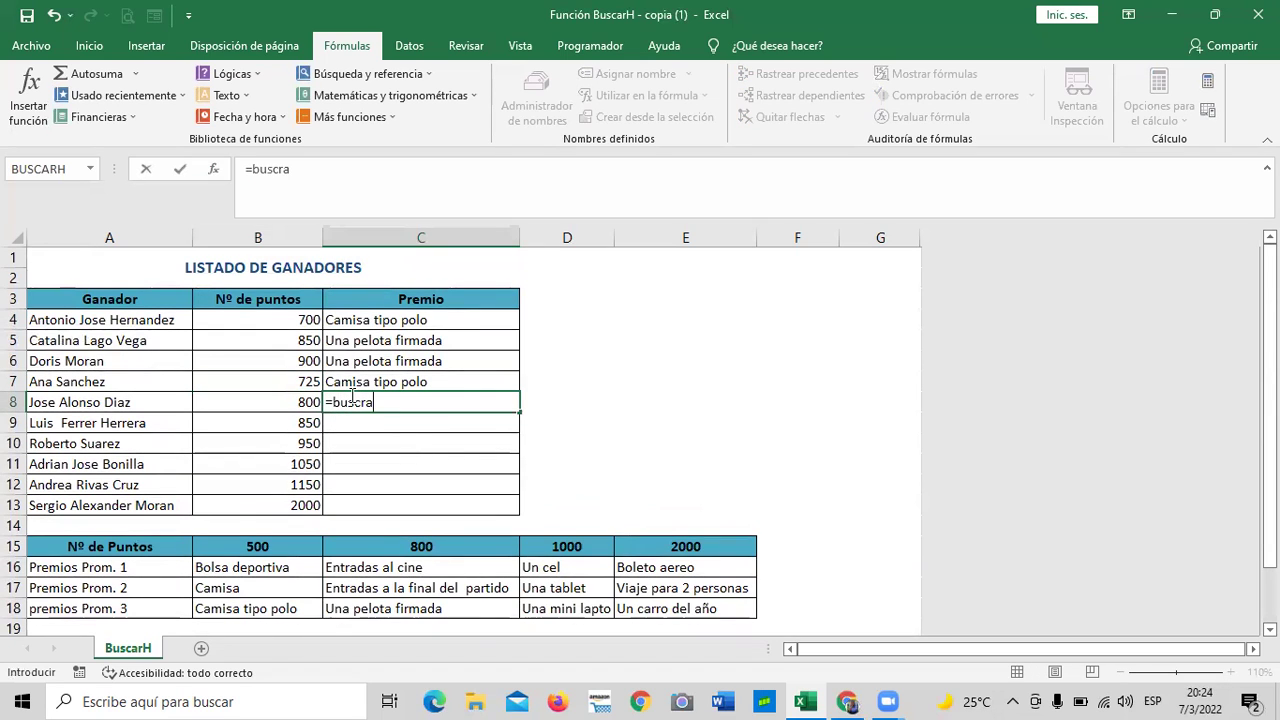
pyautogui.press('BackSpace')
pyautogui.press('BackSpace')
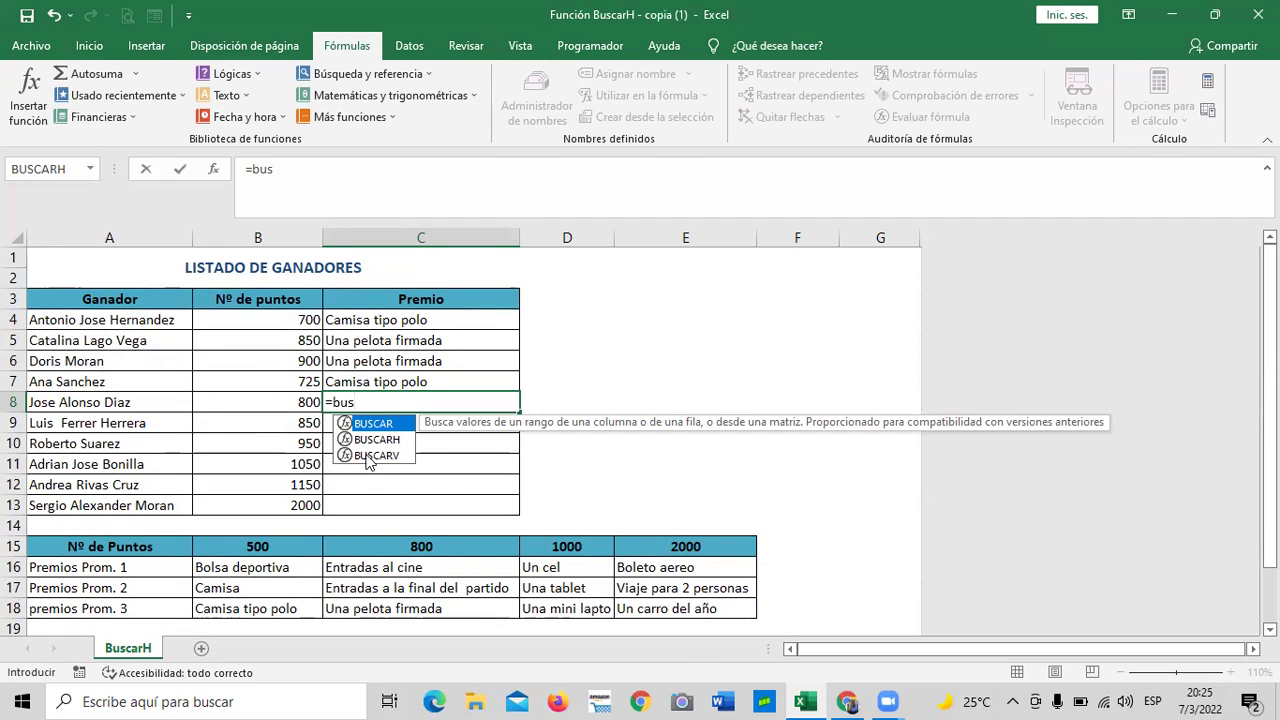
pyautogui.doubleClick(375, 440)
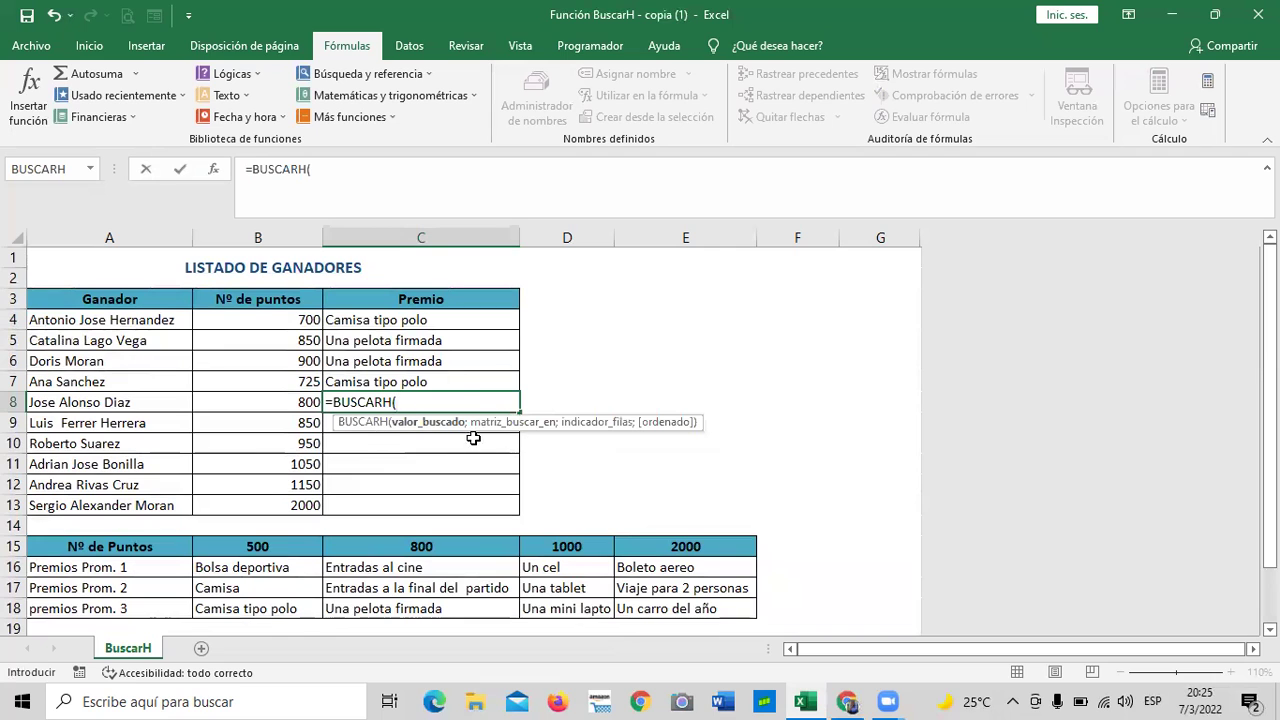
pyautogui.write(';')
pyautogui.scroll(-2, 250, 430)
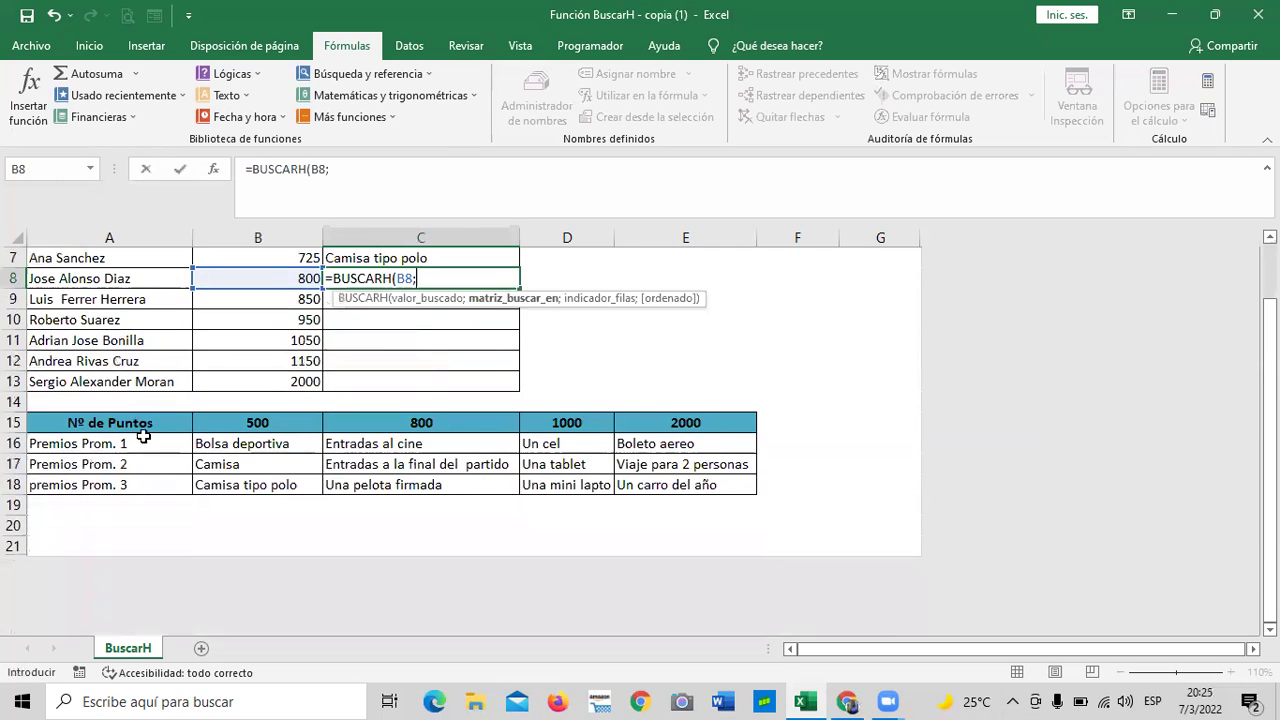
pyautogui.moveTo(125, 424); pyautogui.dragTo(700, 486)
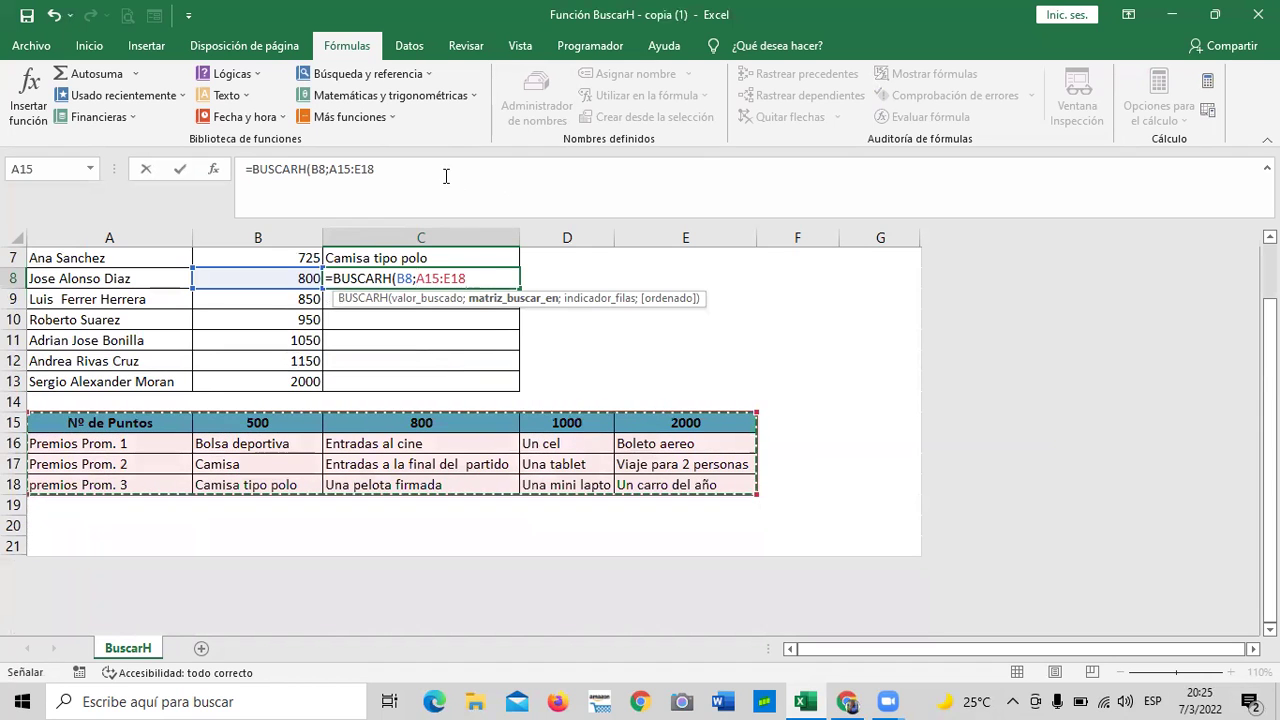
# Step: Complete C8's formula with row index 3 and VERDADERO for an approximate match
pyautogui.write(';3')
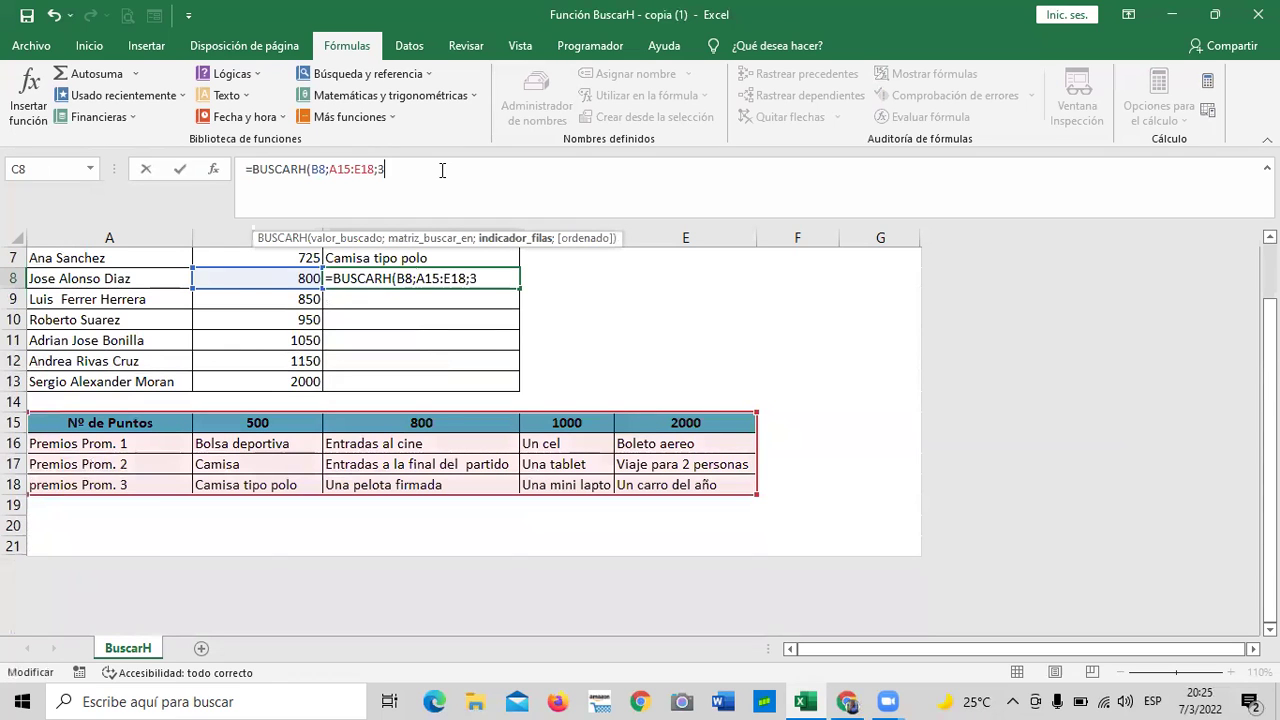
pyautogui.write(';')
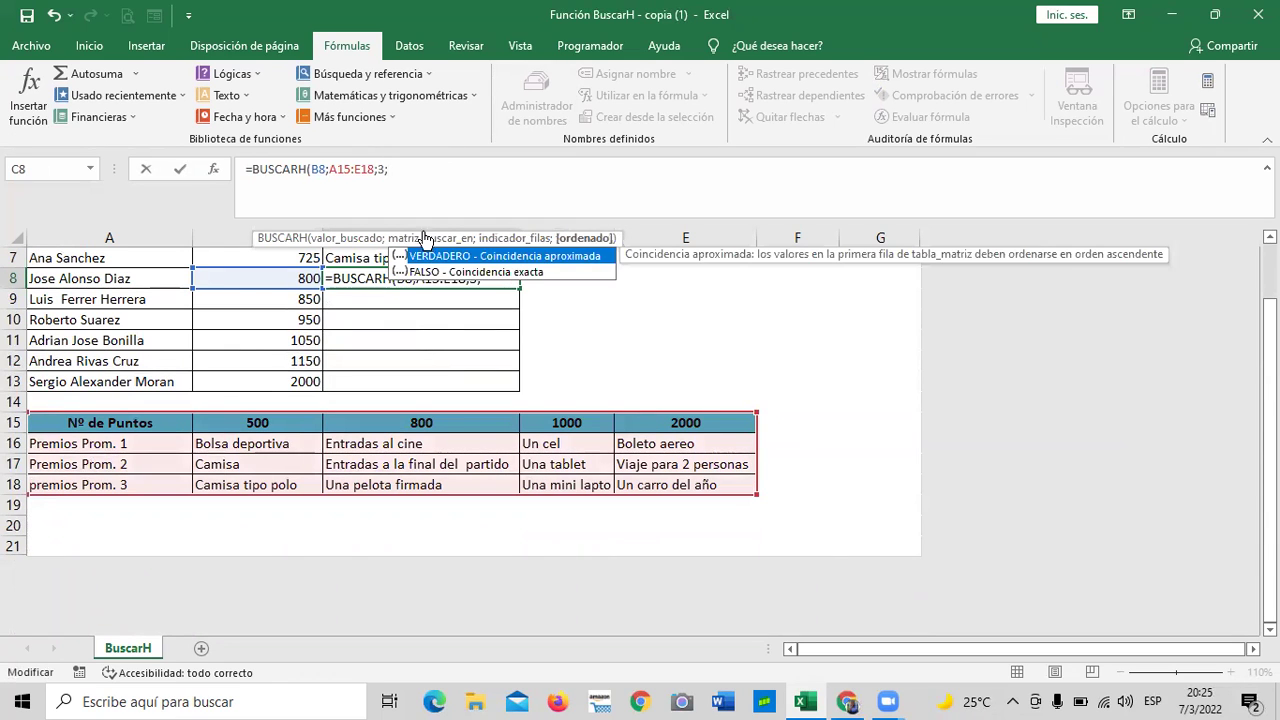
pyautogui.click(517, 258)
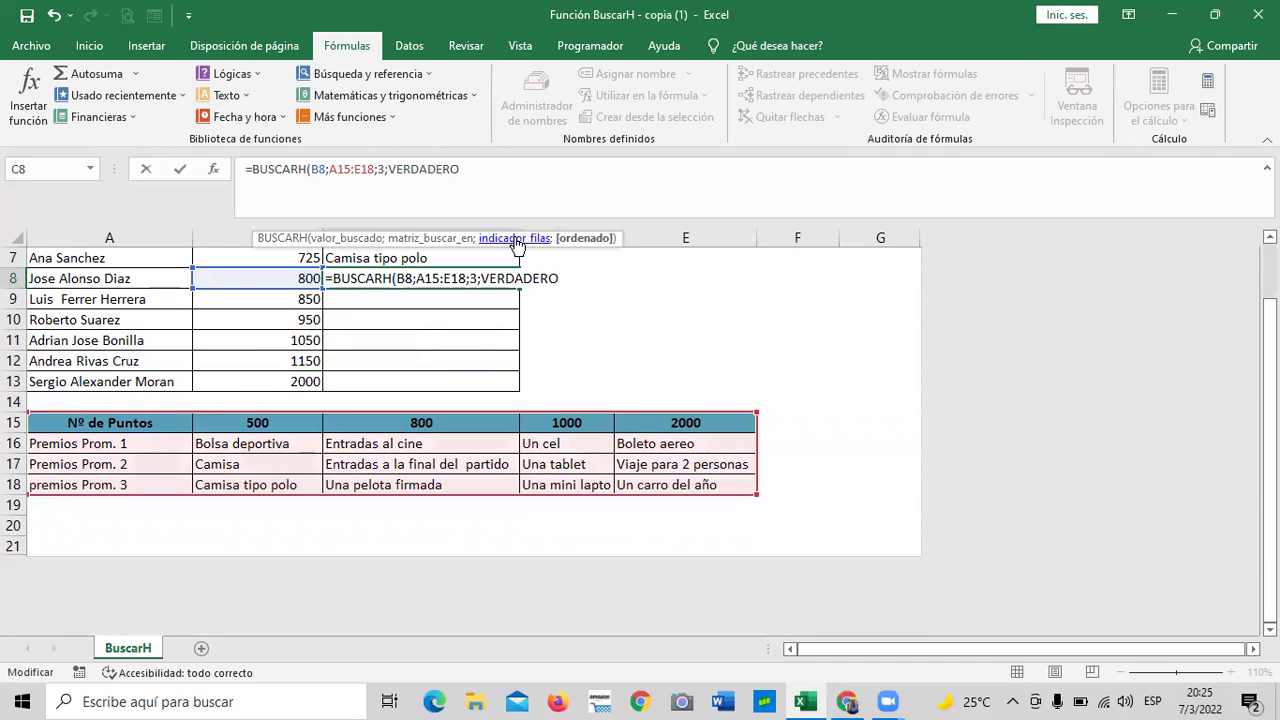
pyautogui.write(')')
pyautogui.press('Return')
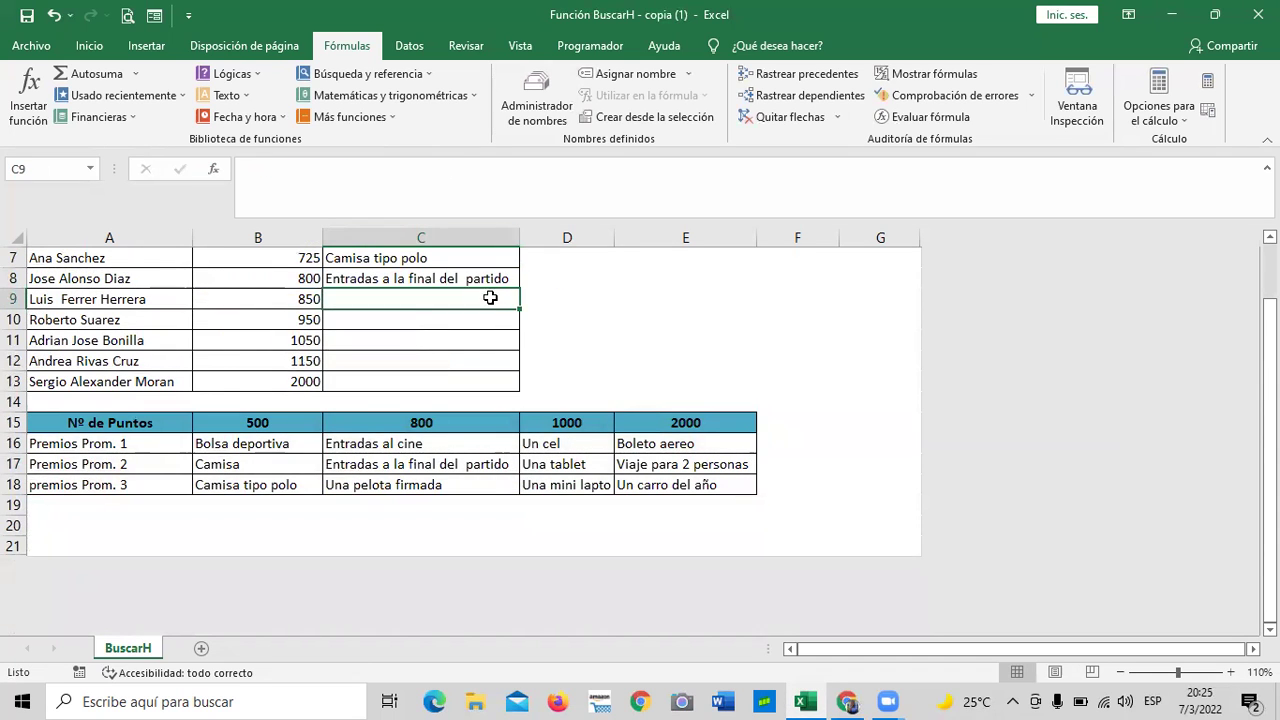
# Step: Change the row index in C8's formula to 4 so it reads =BUSCARH(B8;A15:E18;4;VERDADERO)
pyautogui.scroll(1, 486, 305)
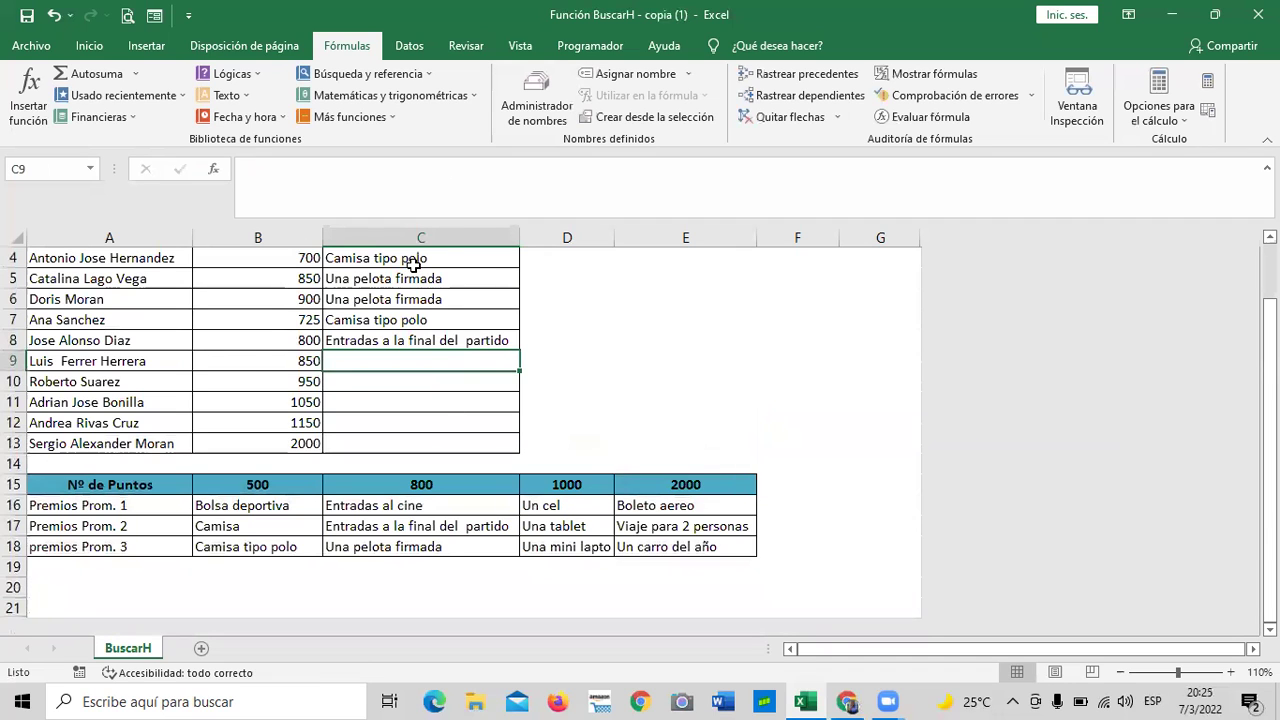
pyautogui.click(426, 341)
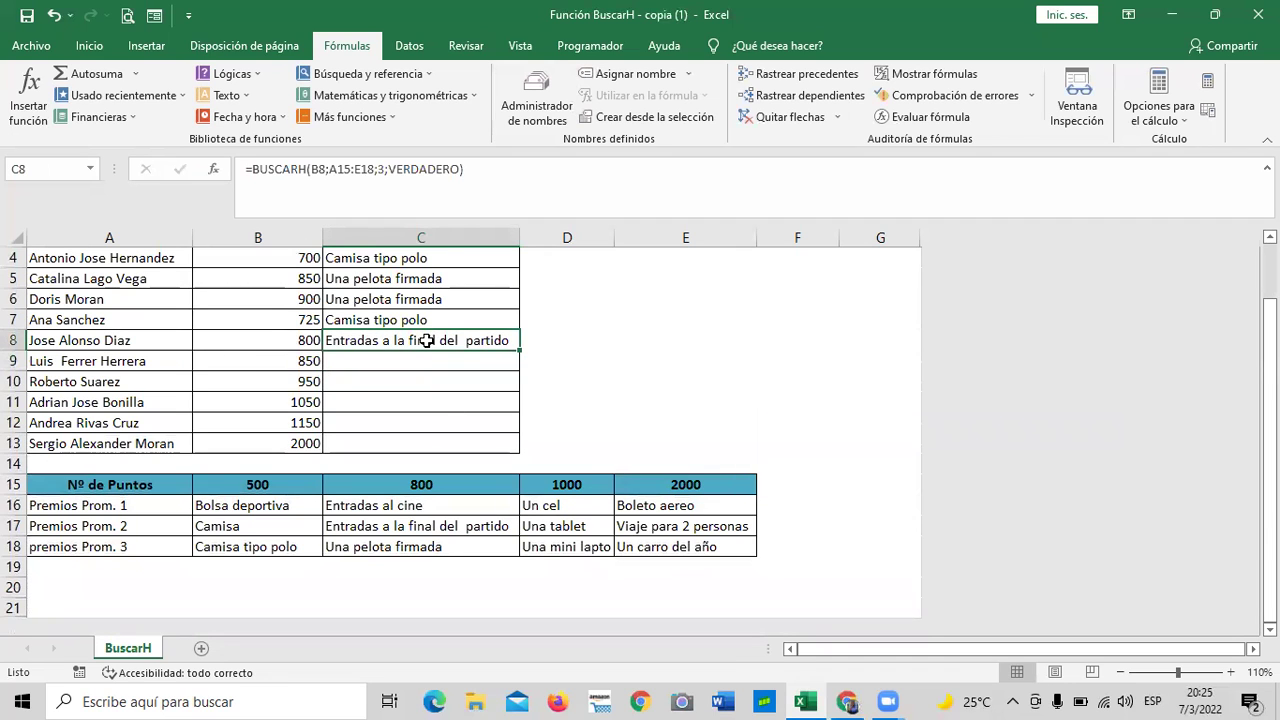
pyautogui.click(378, 169)
pyautogui.write('3;')
pyautogui.press('BackSpace')
pyautogui.press('BackSpace')
pyautogui.write('4;')
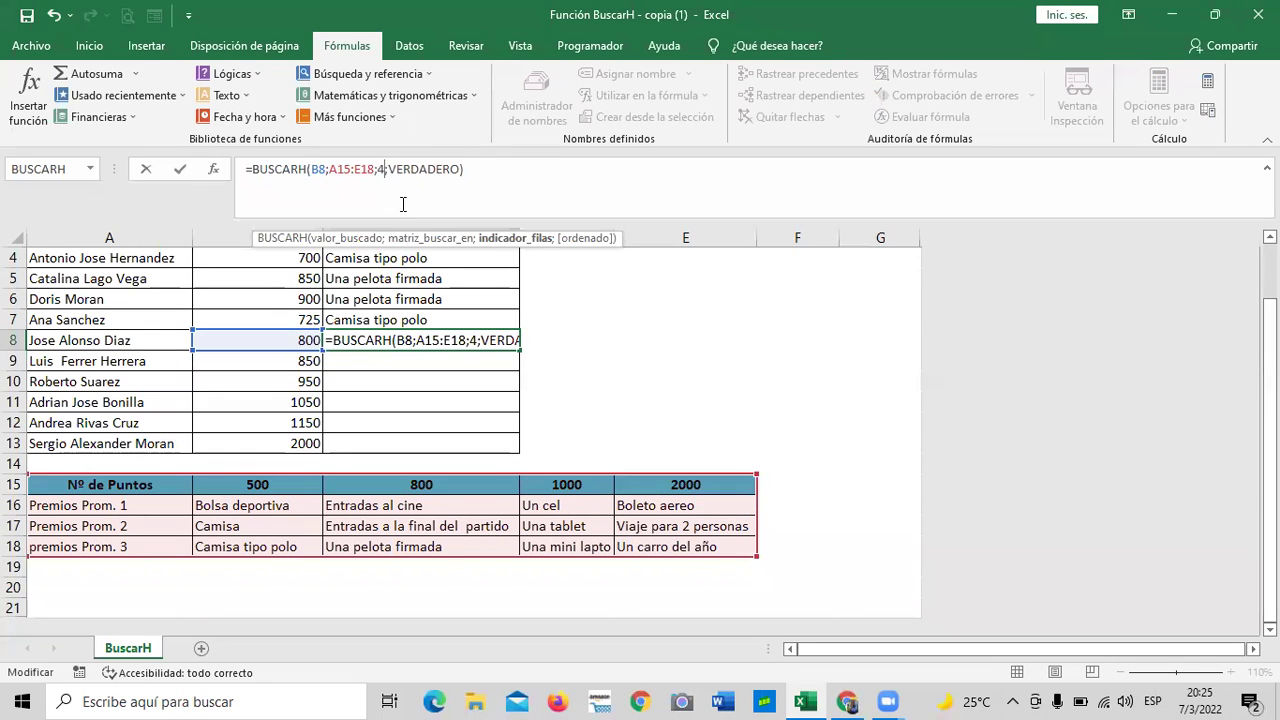
pyautogui.press('Return')
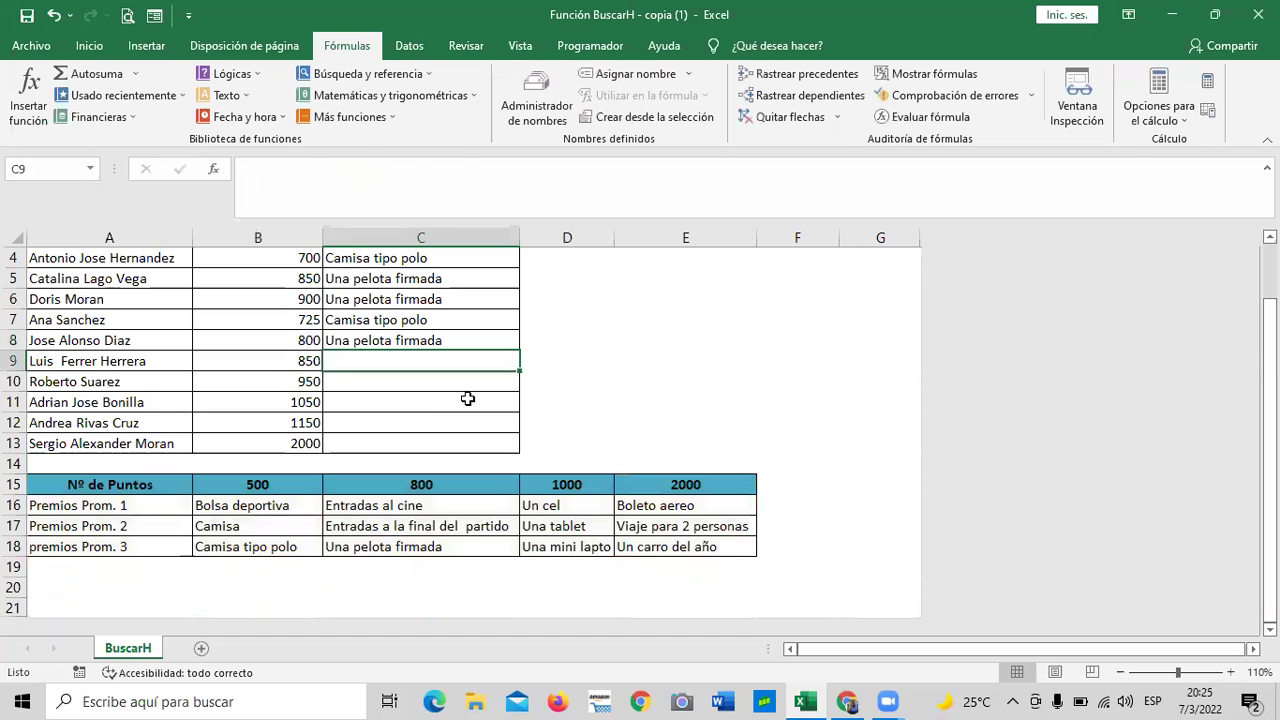
# Step: Start a BUSCARH formula in C9 with B9 as the lookup value and A15:E18 as the table range
pyautogui.click(419, 421)
pyautogui.scroll(1, 419, 421)
pyautogui.scroll(-1, 419, 421)
pyautogui.click(423, 356)
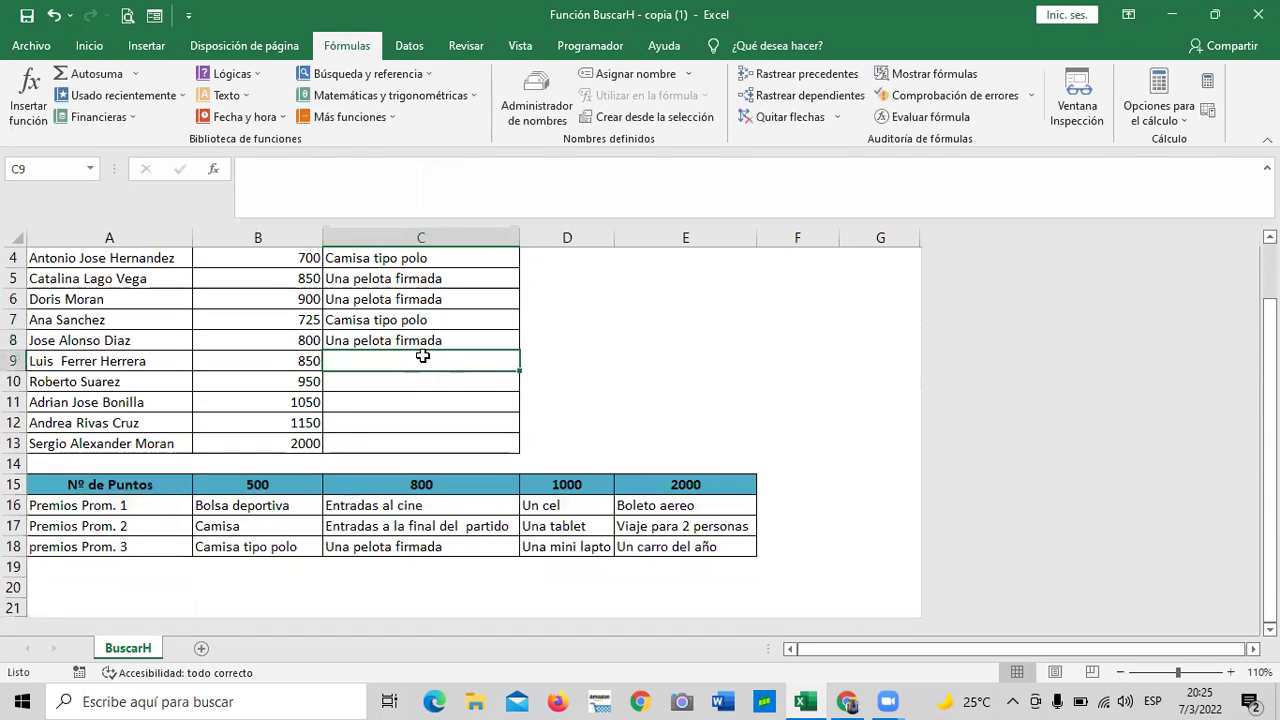
pyautogui.write('=bu')
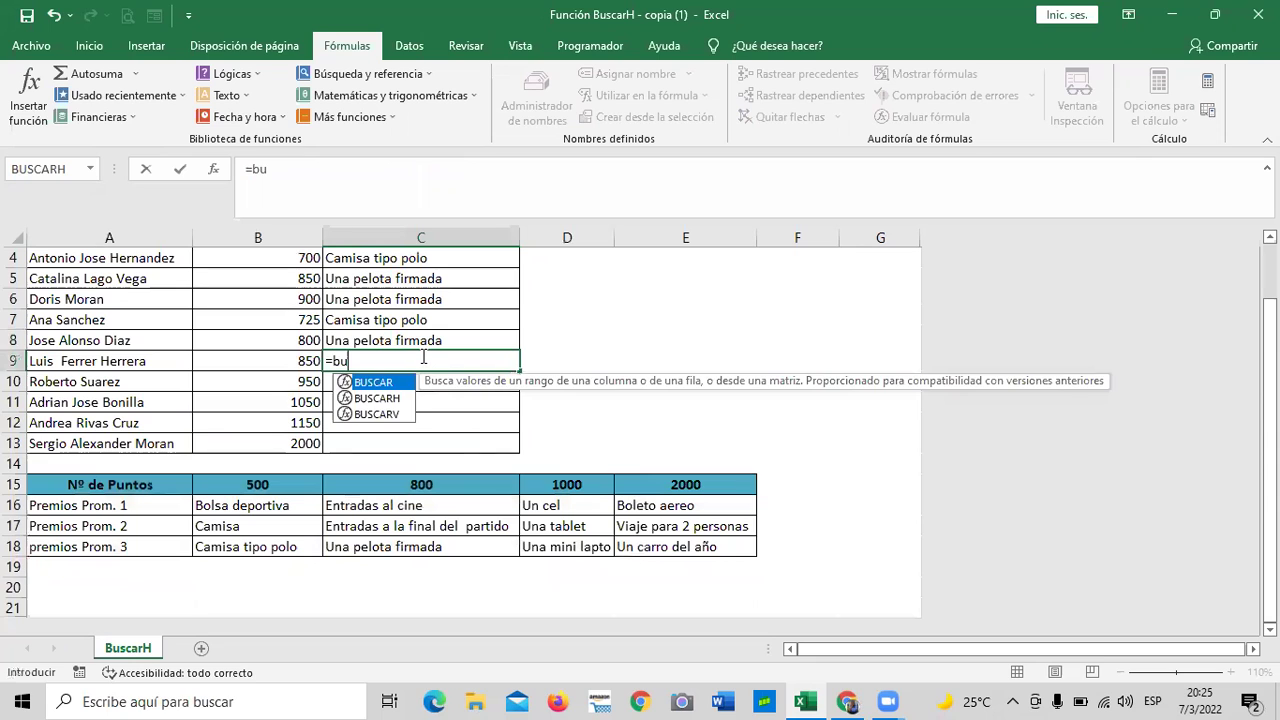
pyautogui.write('scar')
pyautogui.doubleClick(393, 398)
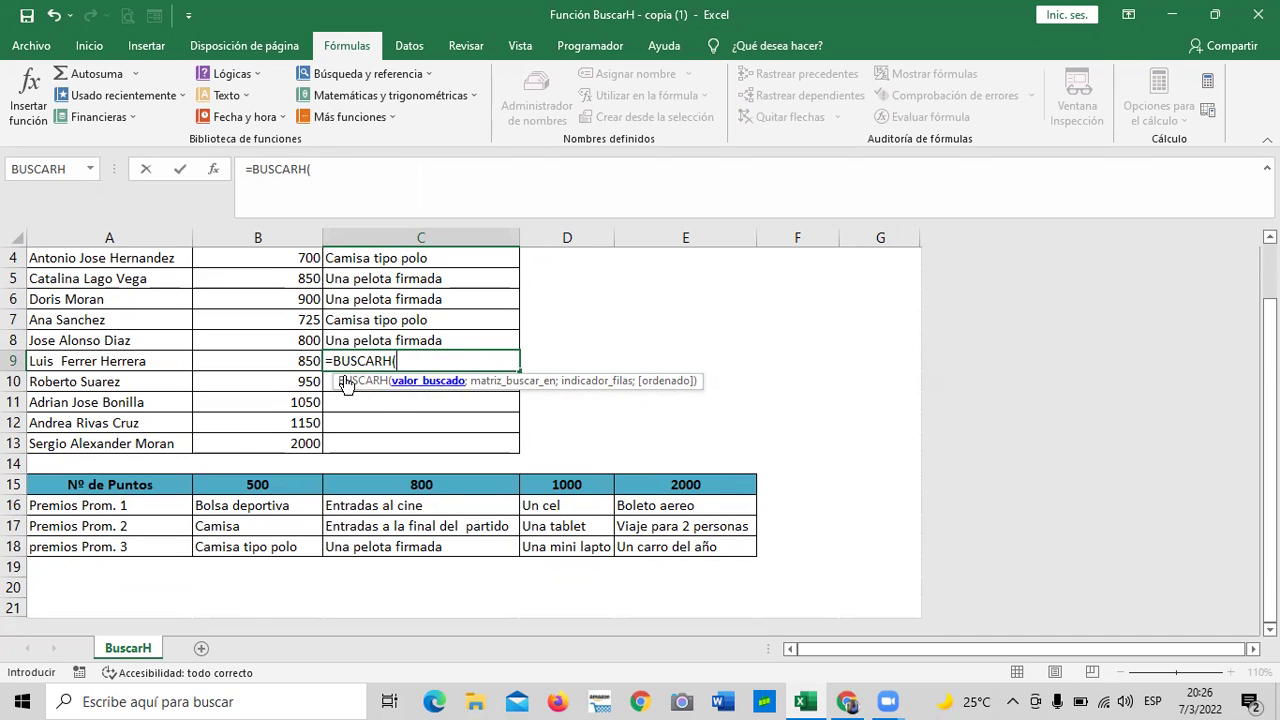
pyautogui.click(294, 361)
pyautogui.write(';')
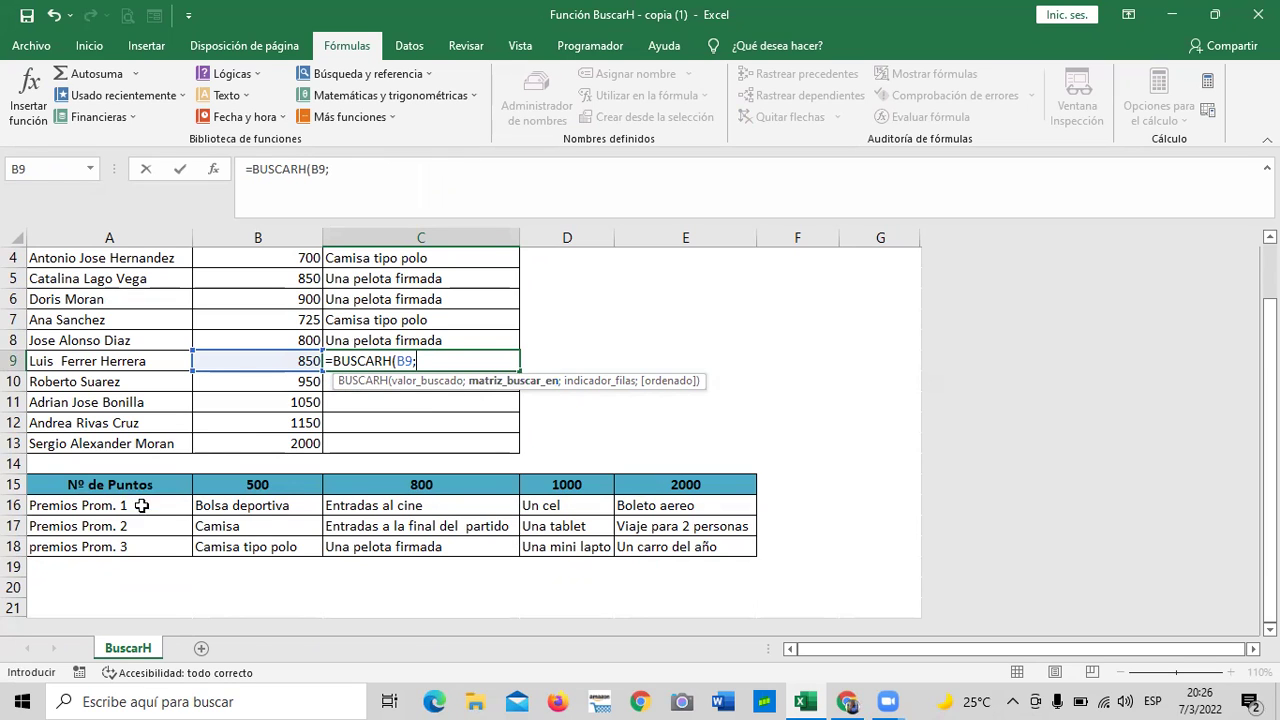
pyautogui.moveTo(124, 488); pyautogui.dragTo(688, 543)
# Step: Make the table range in C9's formula absolute as $A$15:$E$18 and try to enter the formula
pyautogui.click(424, 360)
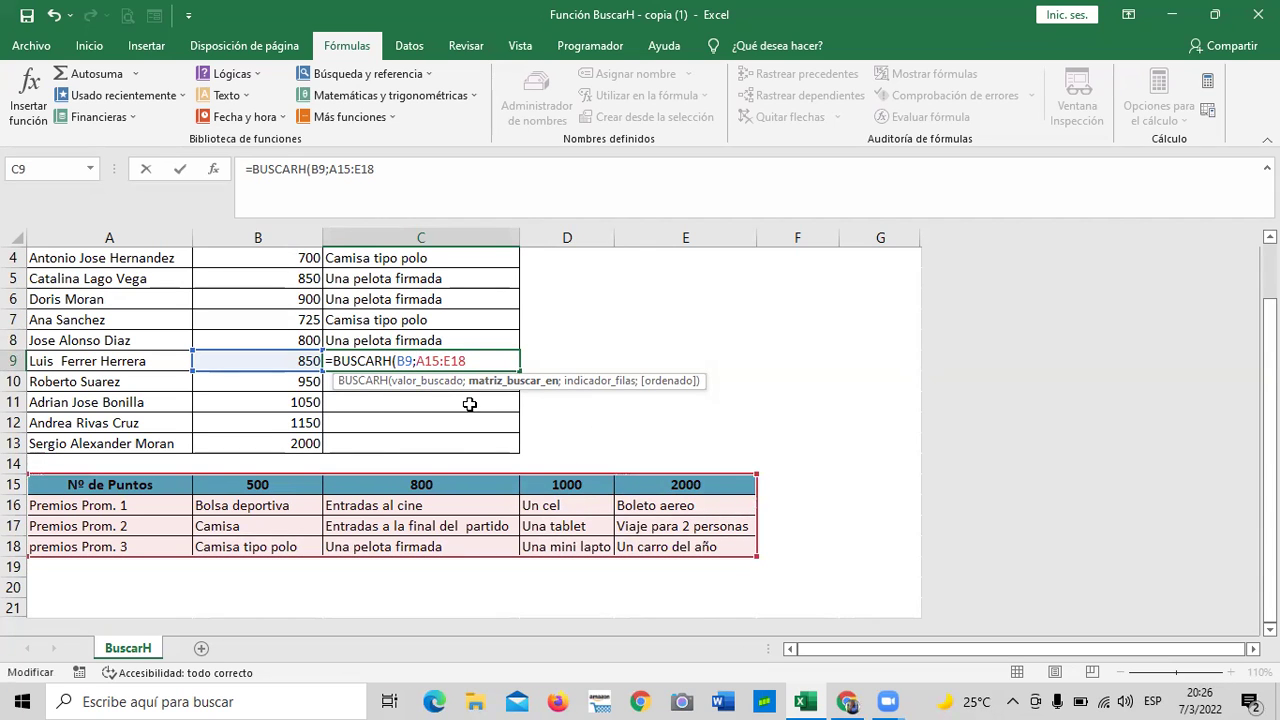
pyautogui.write('4')
pyautogui.press('BackSpace')
pyautogui.write('$')
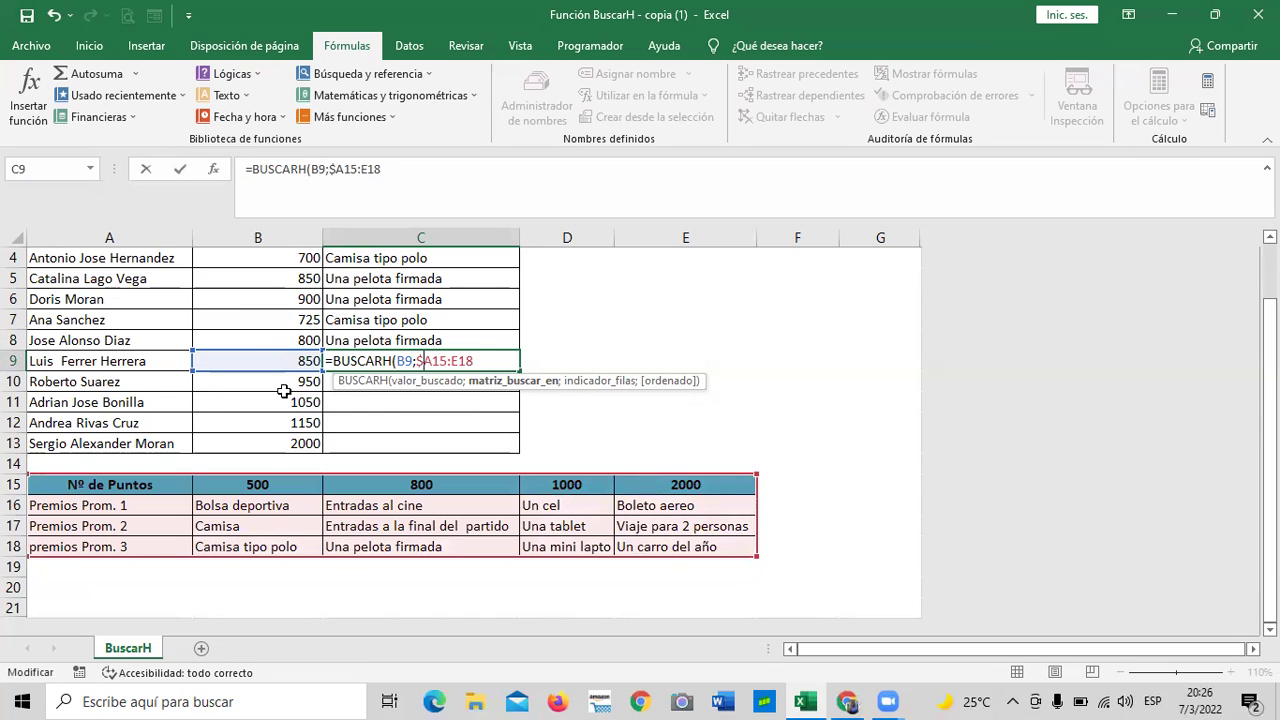
pyautogui.click(344, 169)
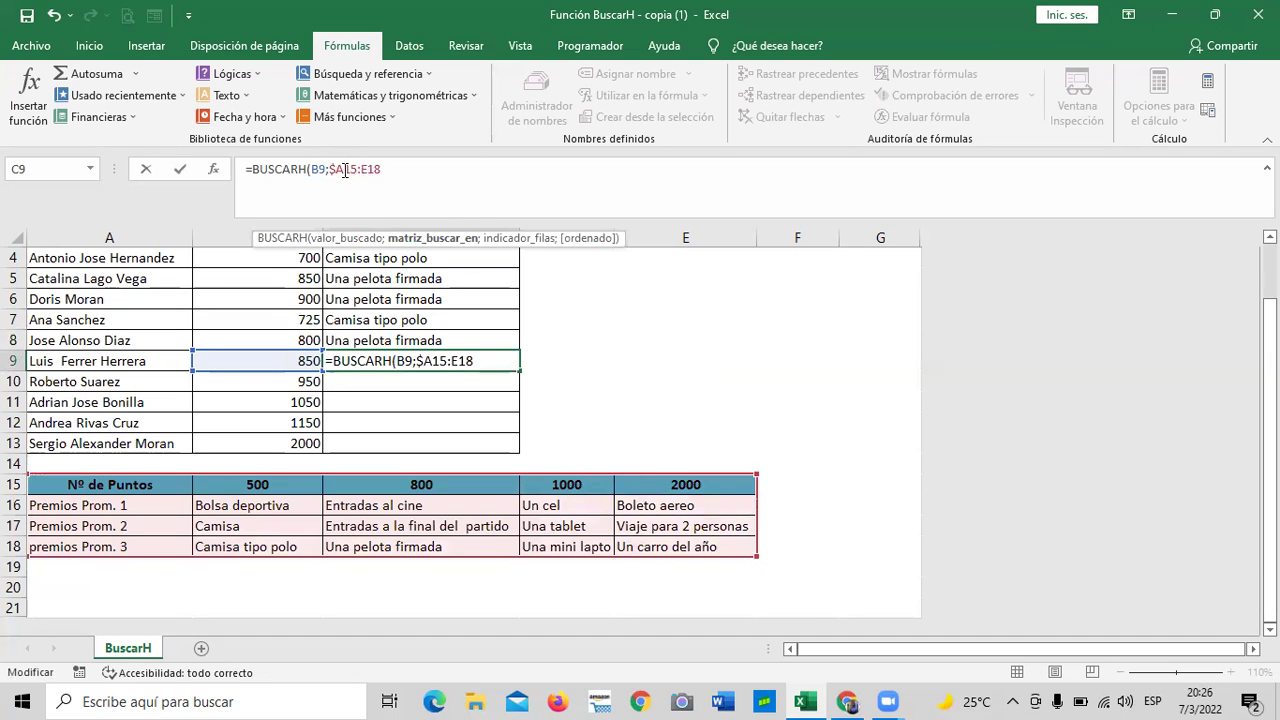
pyautogui.write('$')
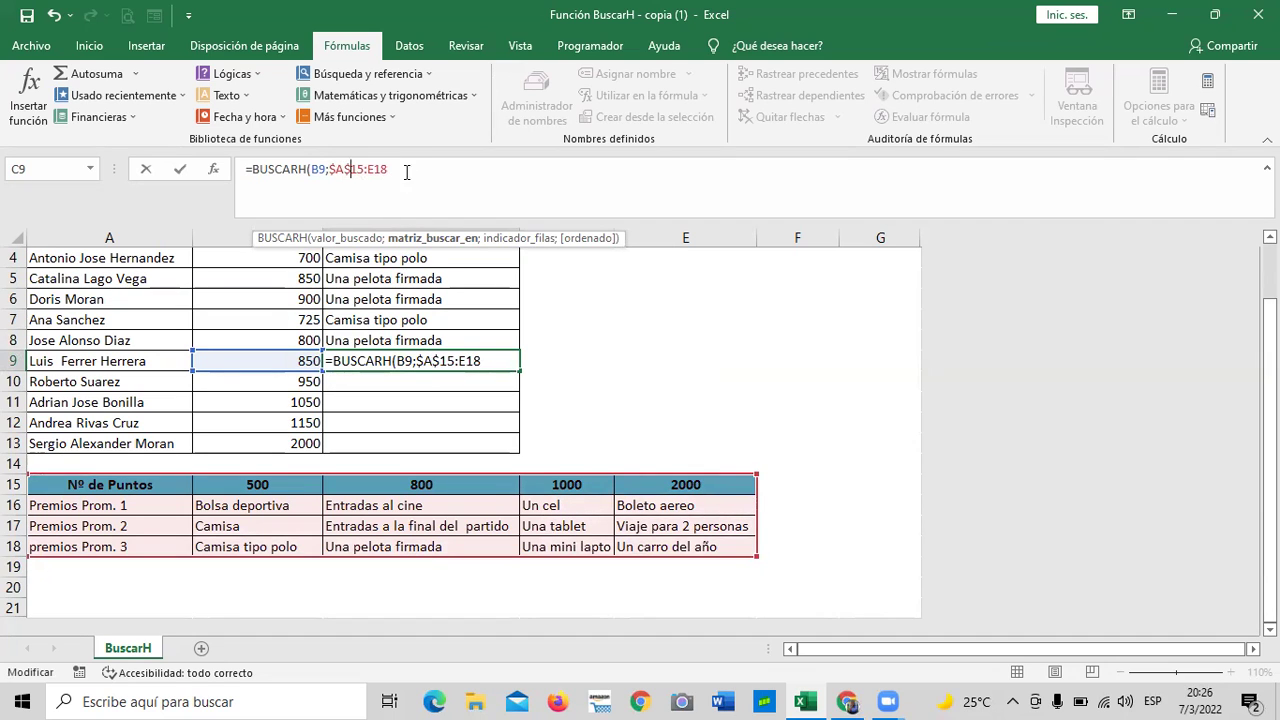
pyautogui.click(370, 169)
pyautogui.write('$A')
pyautogui.write('$E$18')
pyautogui.click(431, 176)
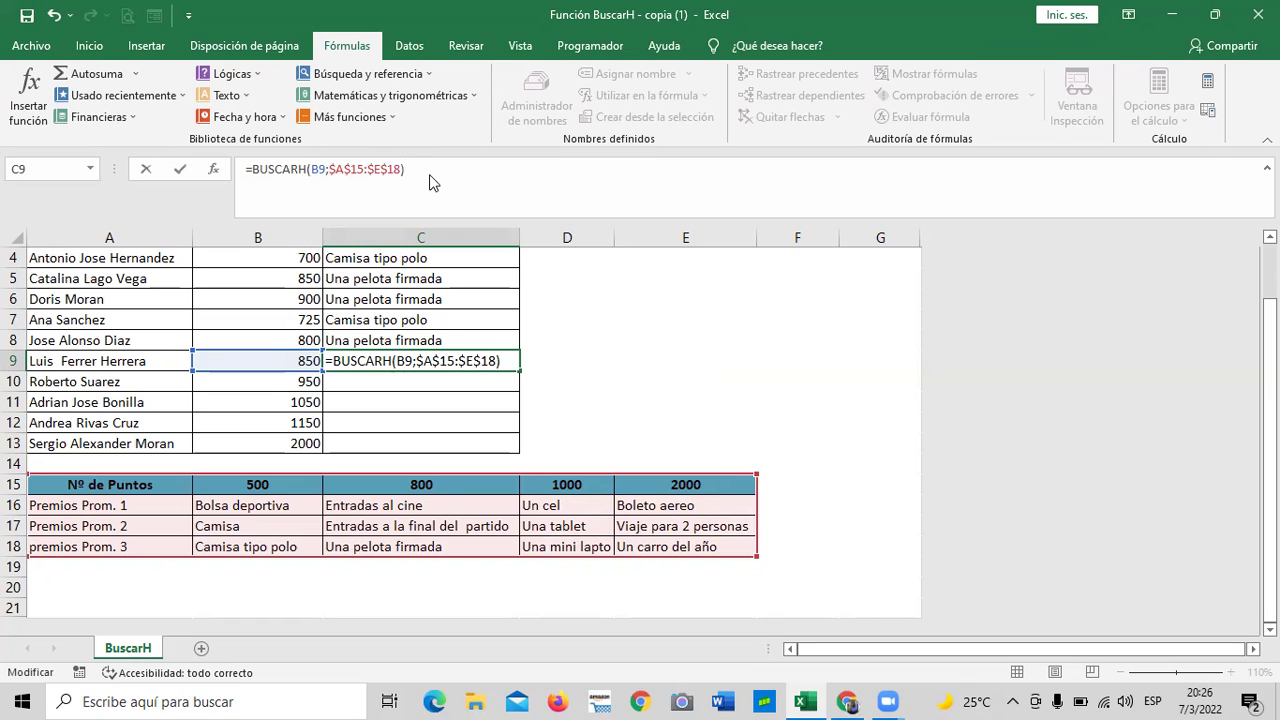
pyautogui.press('Return')
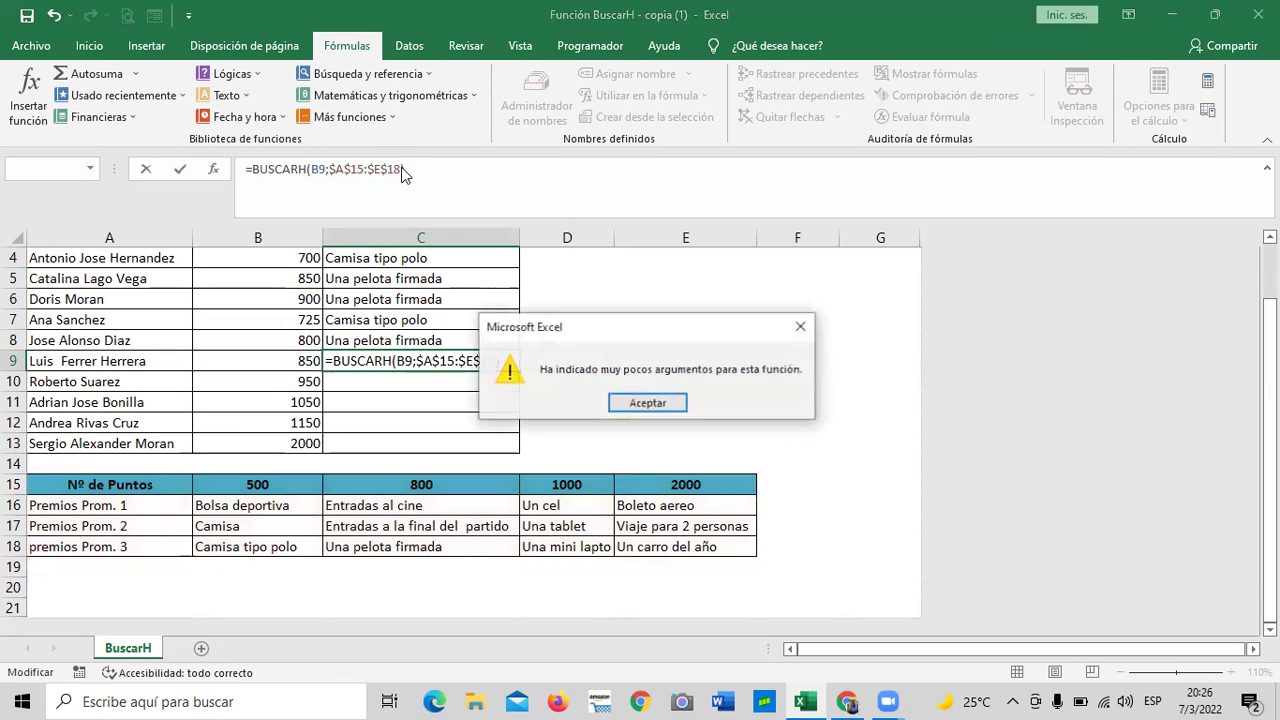
pyautogui.click(648, 402)
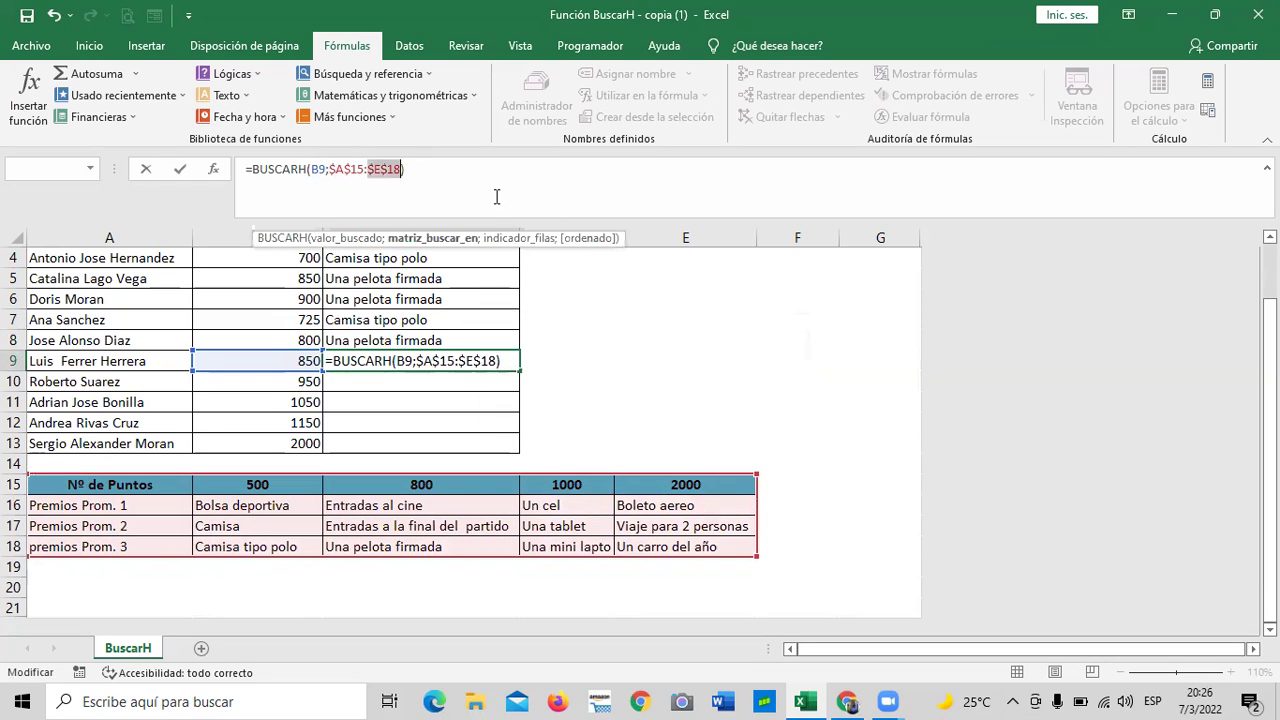
# Step: Complete C9's formula with row index 4 and VERDADERO so it reads =BUSCARH(B9;$A$15:$E$18;4;VERDADERO)
pyautogui.click(402, 169)
pyautogui.write(';4')
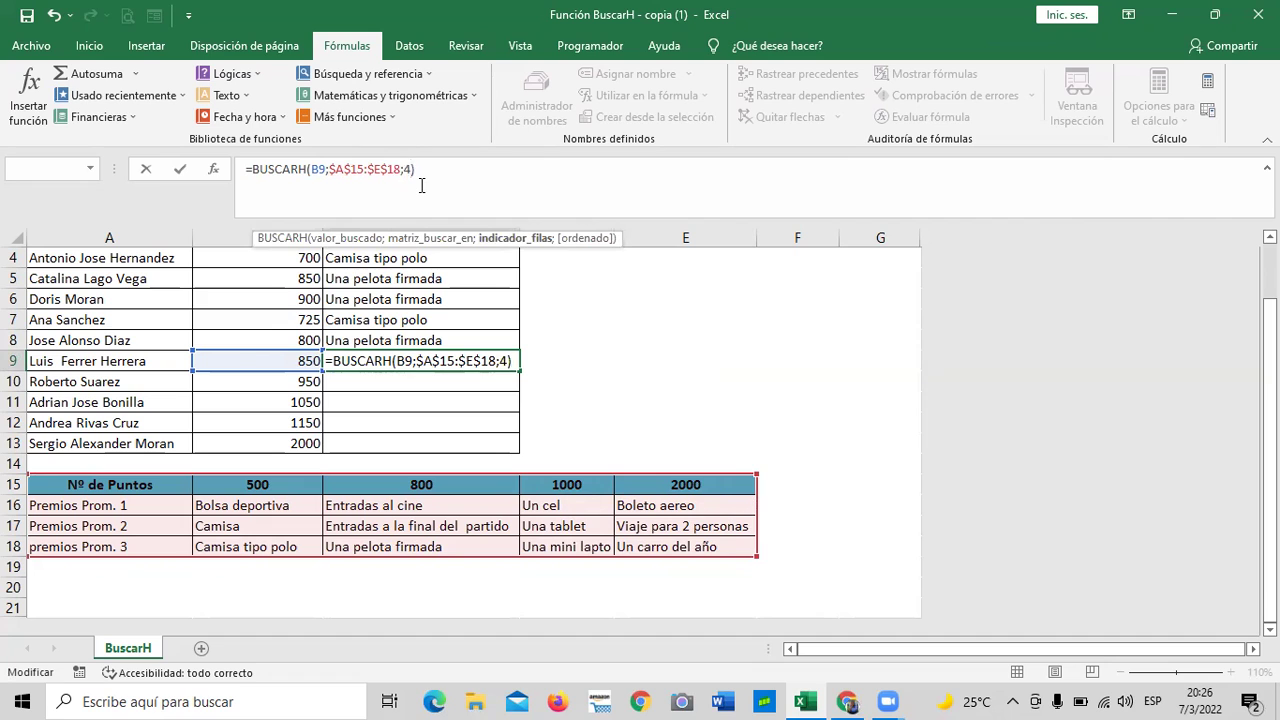
pyautogui.write(';')
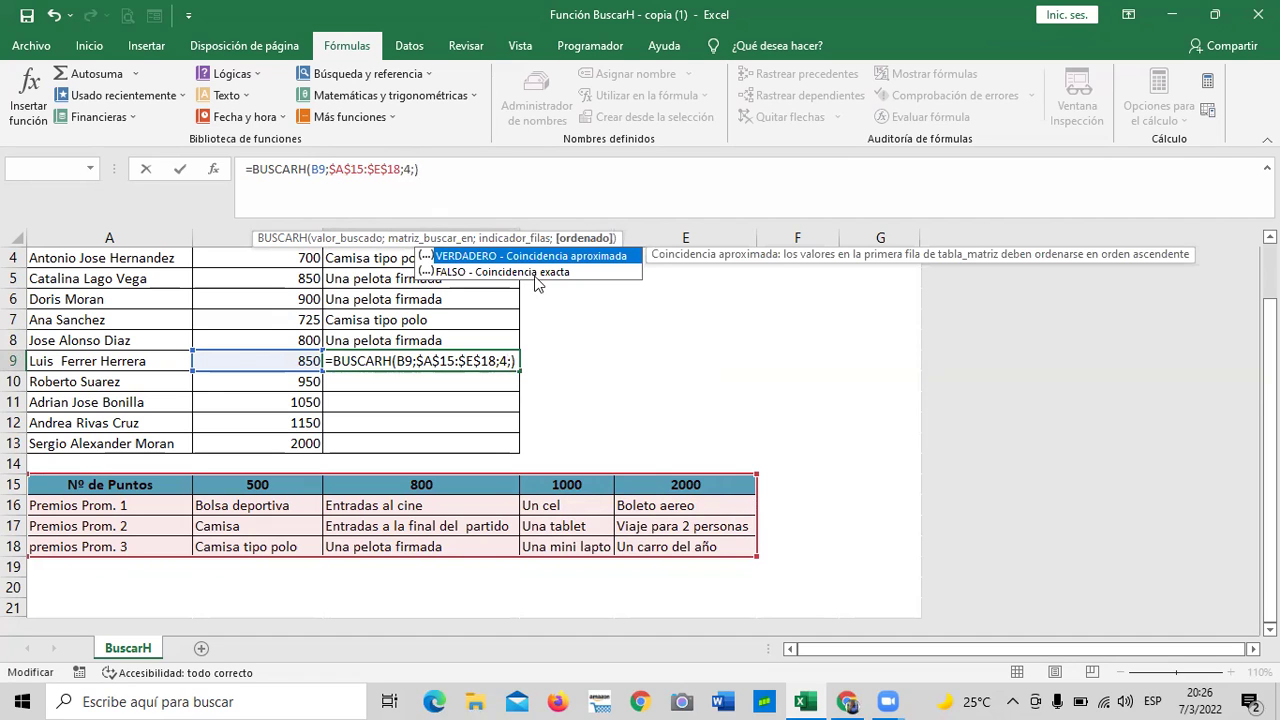
pyautogui.doubleClick(600, 257)
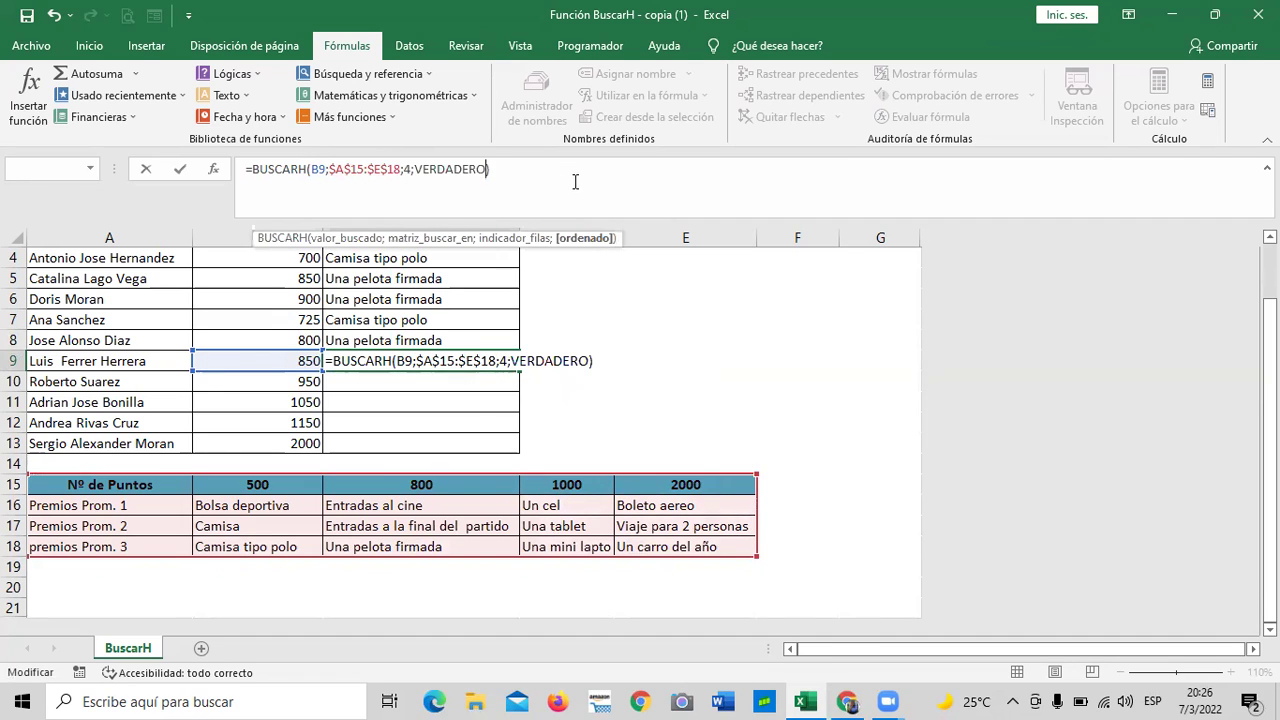
pyautogui.press('Return')
# Step: Fill C9's formula down through C13 to assign prizes to the remaining winners
pyautogui.click(429, 362)
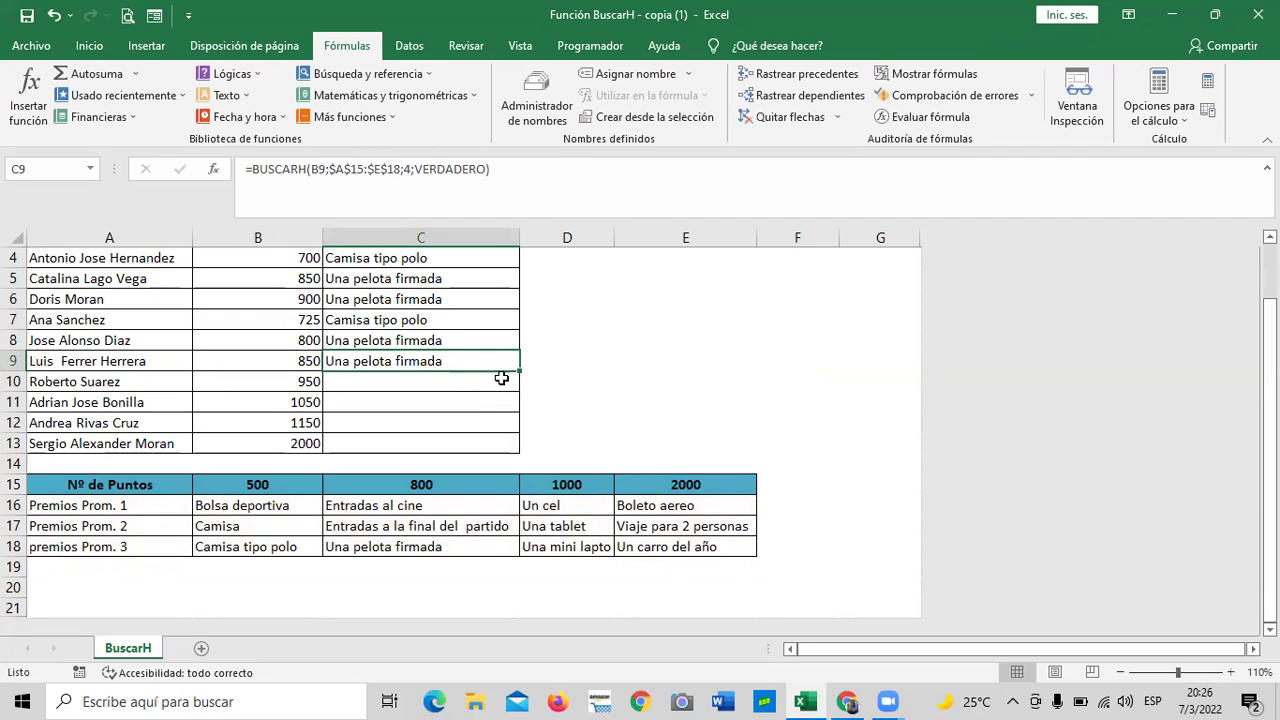
pyautogui.moveTo(520, 388); pyautogui.dragTo(526, 450)
pyautogui.click(617, 404)
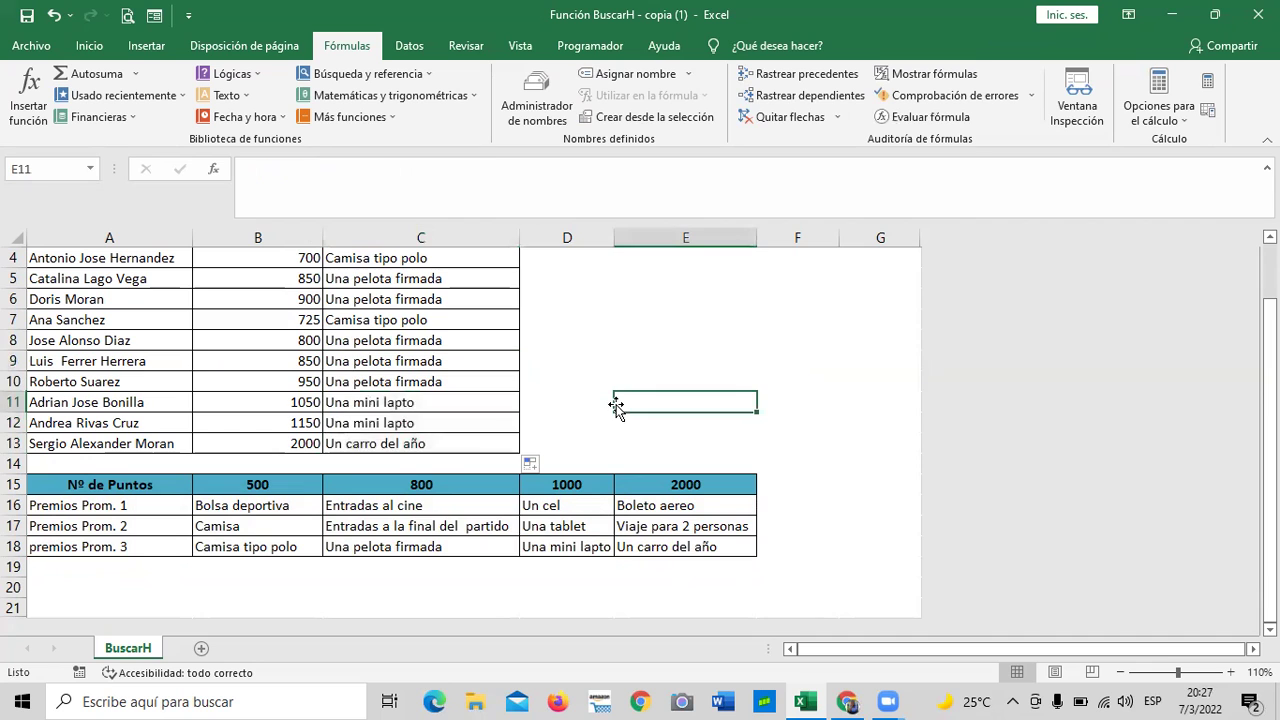
# Step: Examine the filled BUSCARH formulas in C9 through C13, opening C9's formula to review its arguments
pyautogui.scroll(-2, 615, 404)
pyautogui.scroll(2, 600, 400)
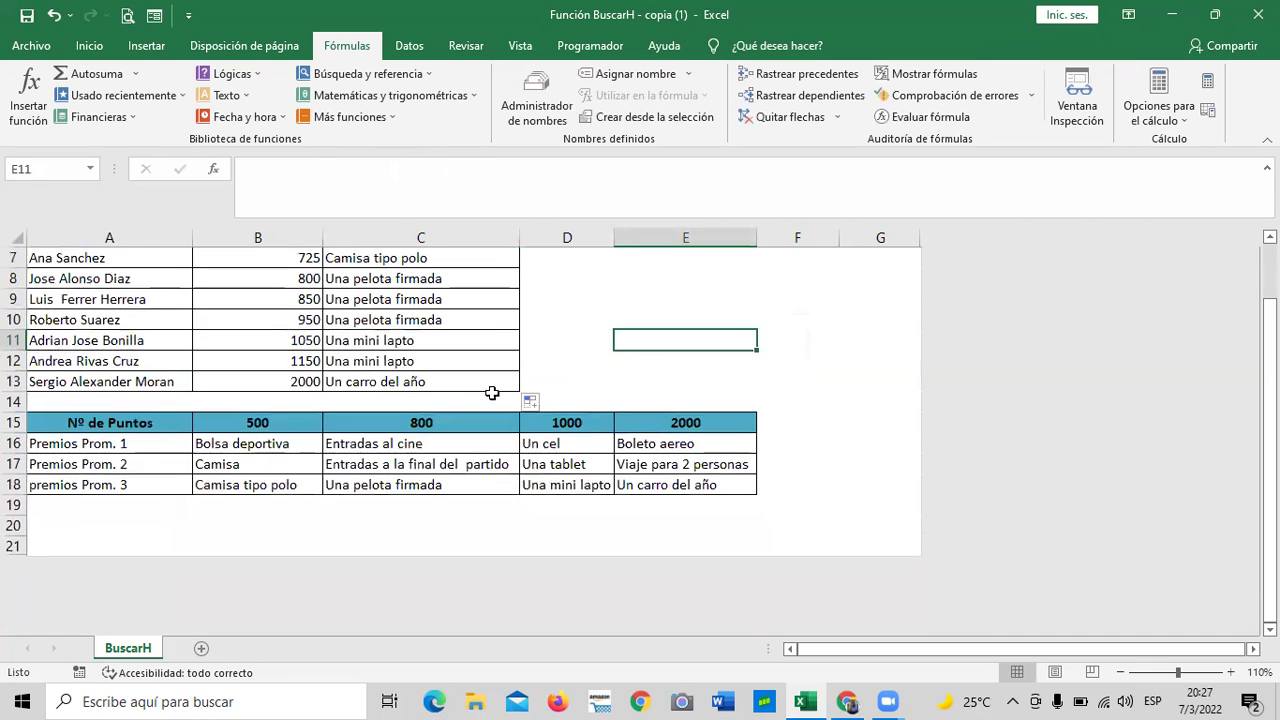
pyautogui.scroll(-1, 486, 393)
pyautogui.click(398, 382)
pyautogui.click(389, 356)
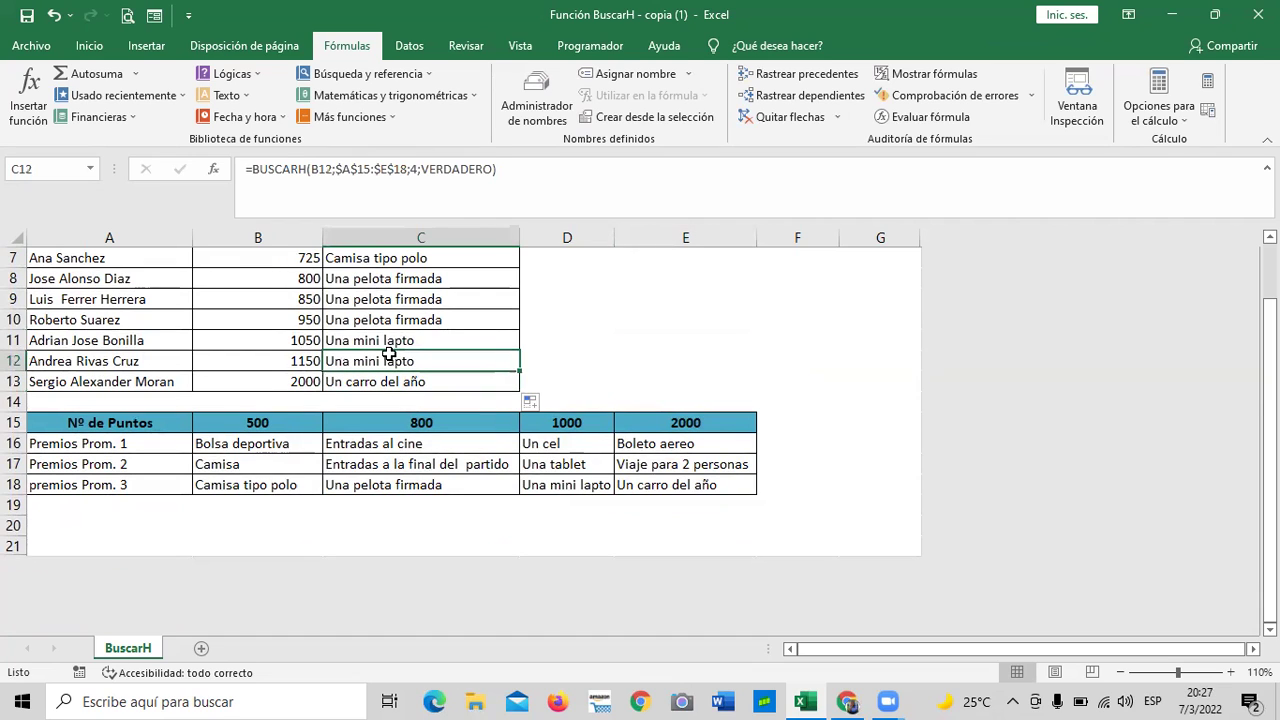
pyautogui.click(384, 336)
pyautogui.click(374, 298)
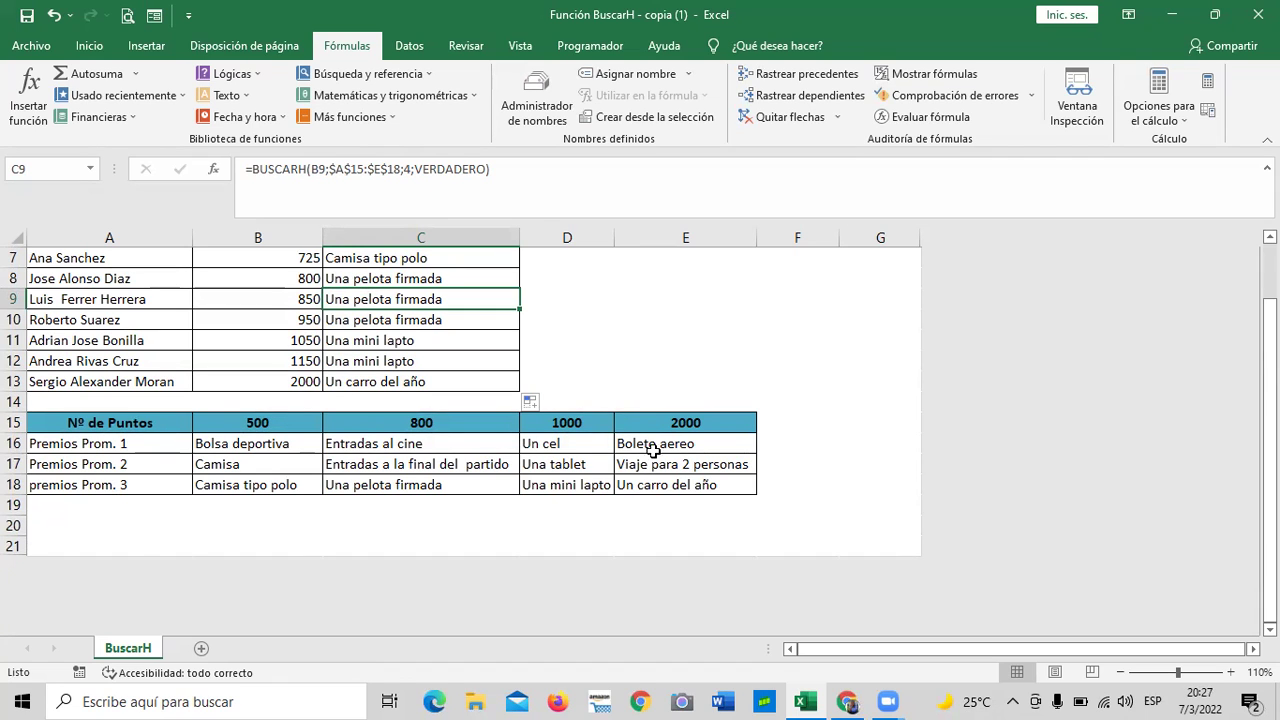
pyautogui.click(522, 162)
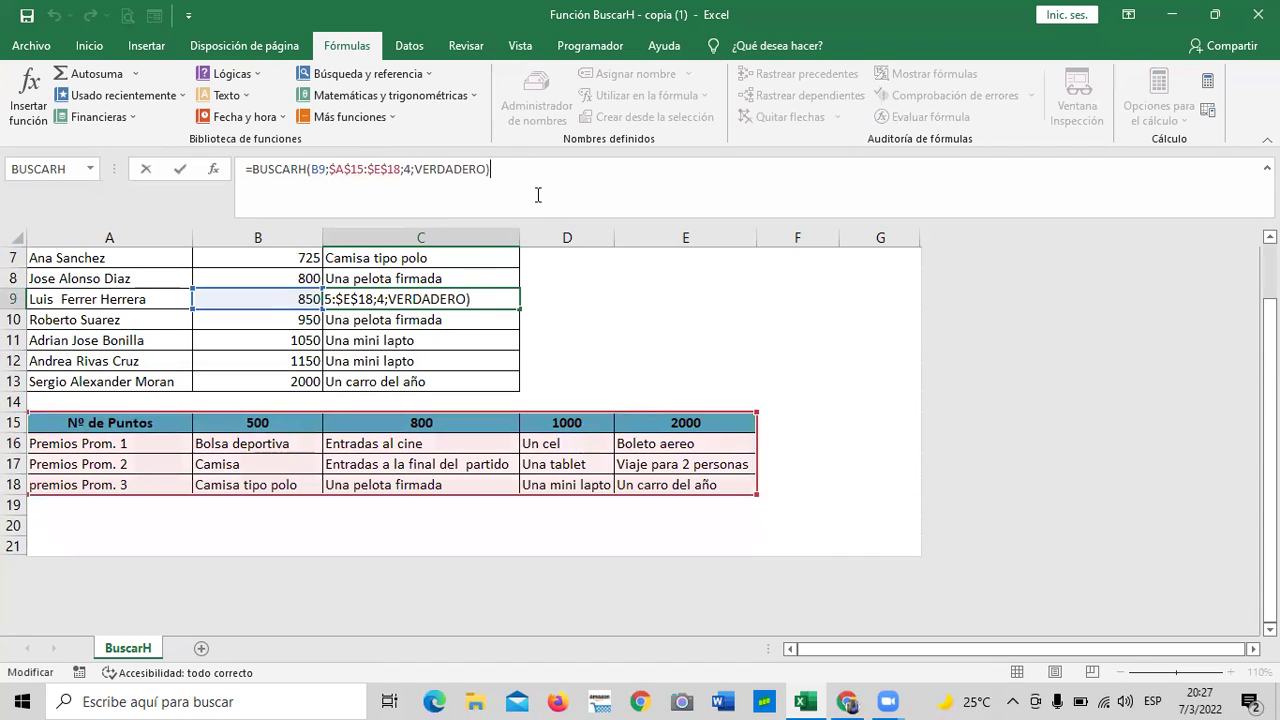
pyautogui.press('Return')
pyautogui.click(572, 360)
# Step: Fill C9's BUSCARH formula down again through C13
pyautogui.click(454, 309)
pyautogui.moveTo(518, 314); pyautogui.dragTo(520, 392)
pyautogui.click(626, 354)
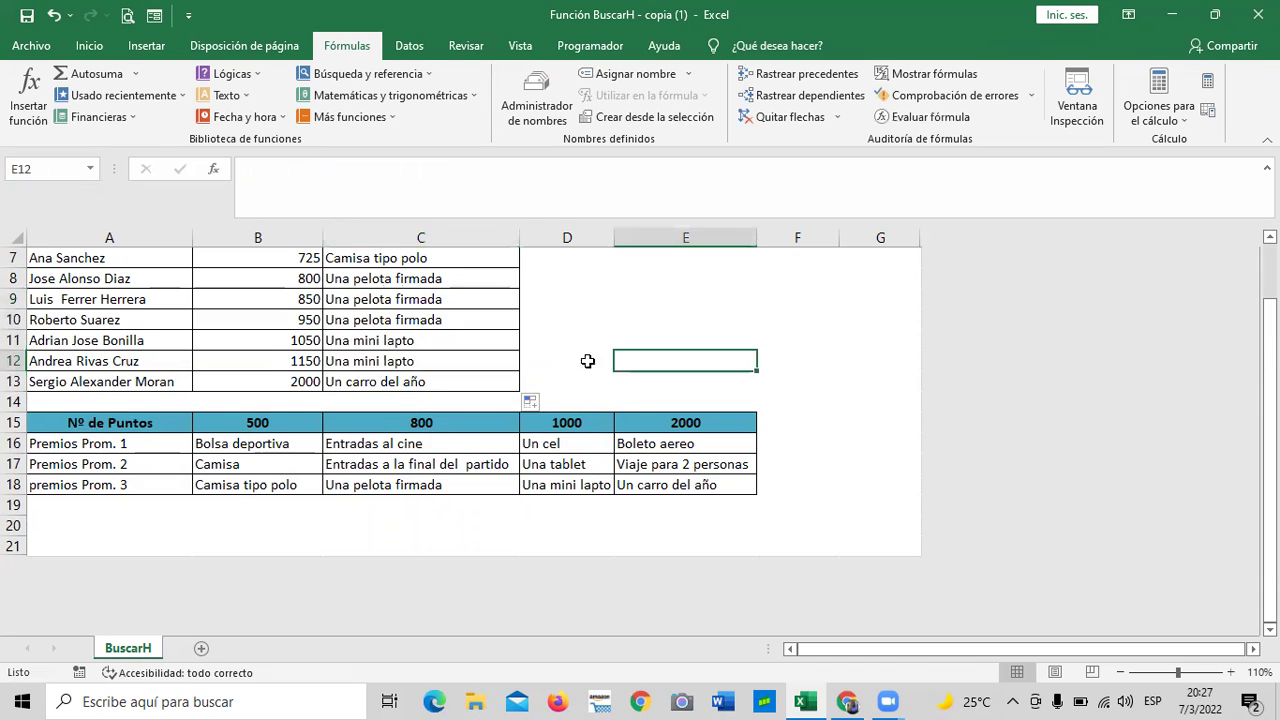
# Step: Set the points in B9 to 1000 to test the prize lookup
pyautogui.scroll(1, 588, 361)
pyautogui.click(254, 360)
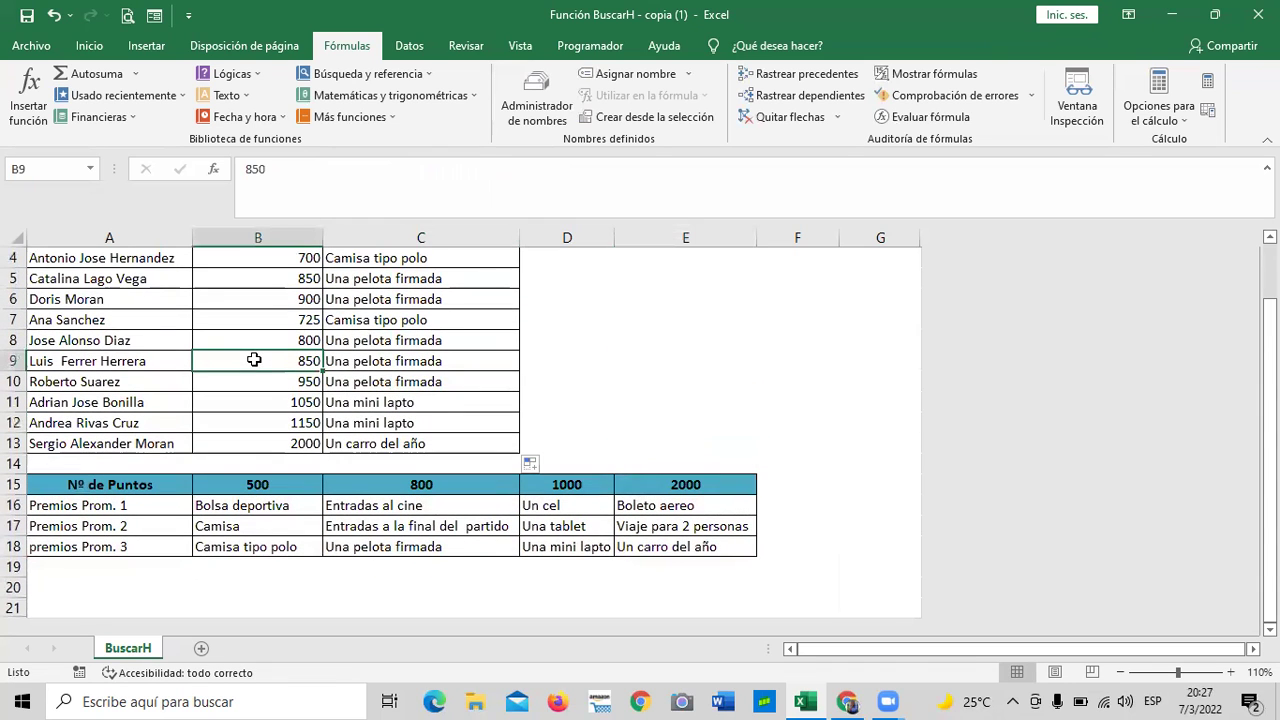
pyautogui.write('1000')
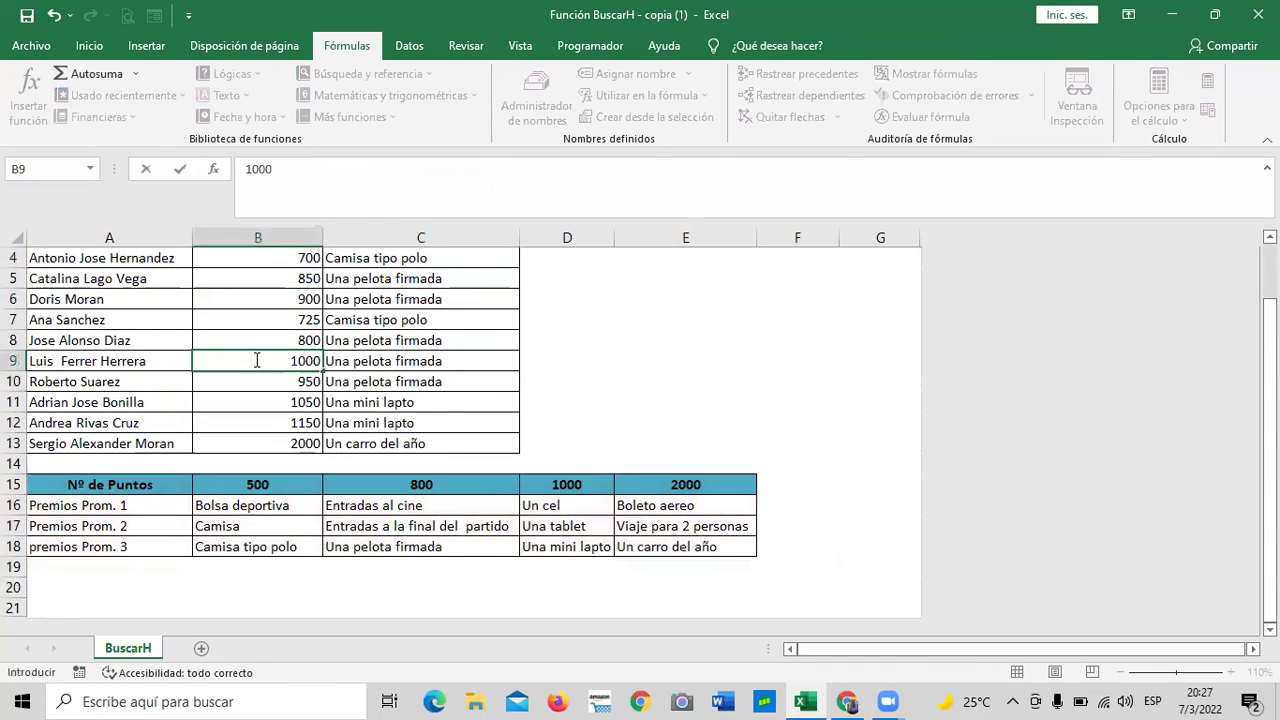
pyautogui.press('Return')
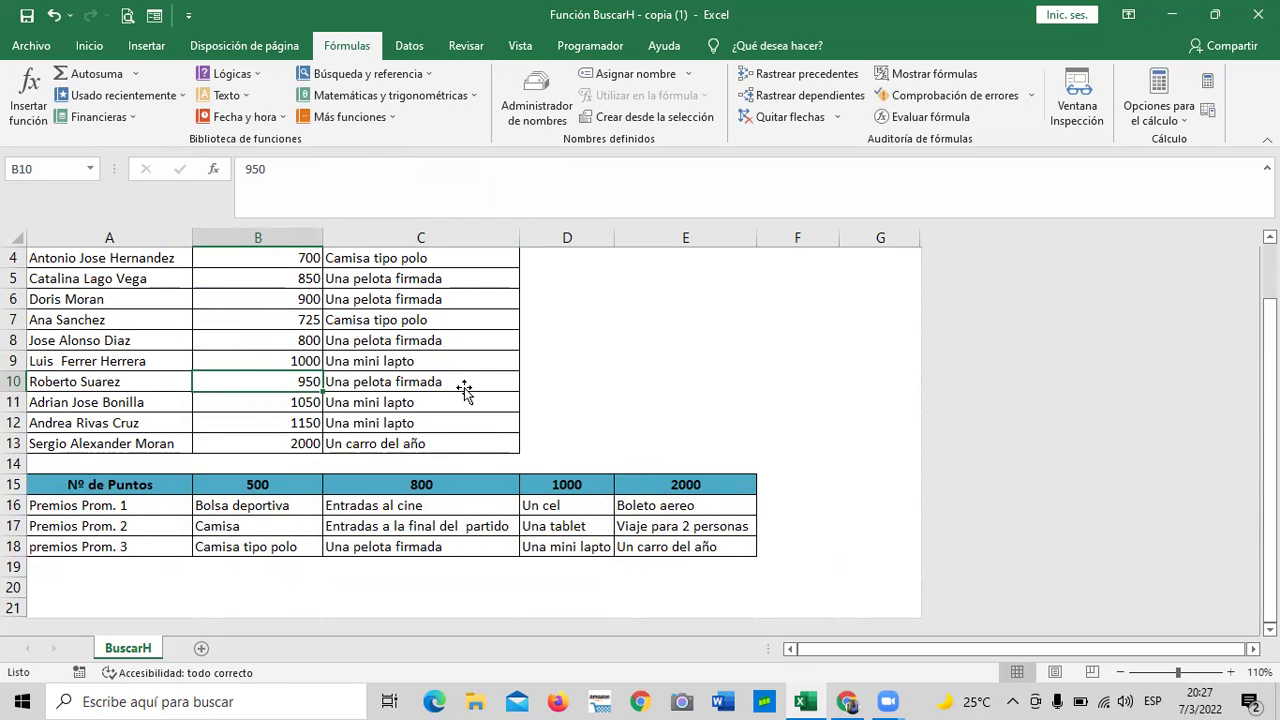
# Step: Set the points in B12 to 1500 to test the approximate match
pyautogui.scroll(1, 464, 387)
pyautogui.scroll(-2, 464, 387)
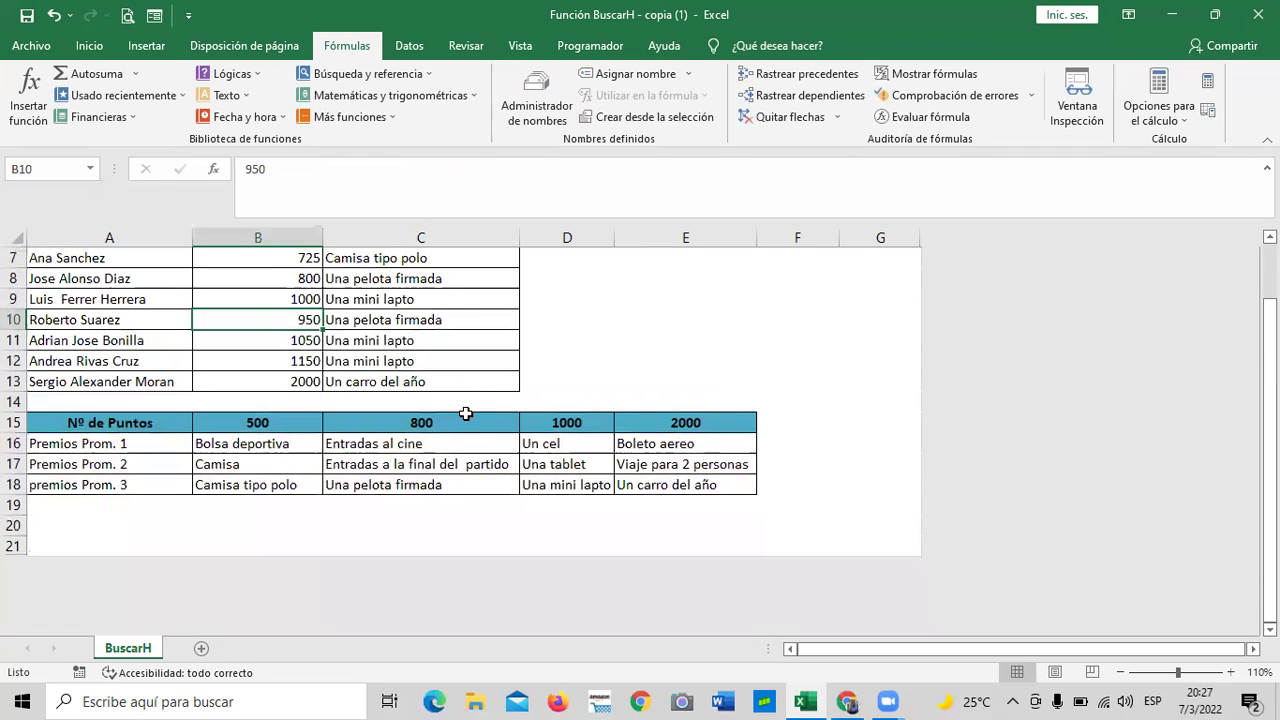
pyautogui.click(274, 361)
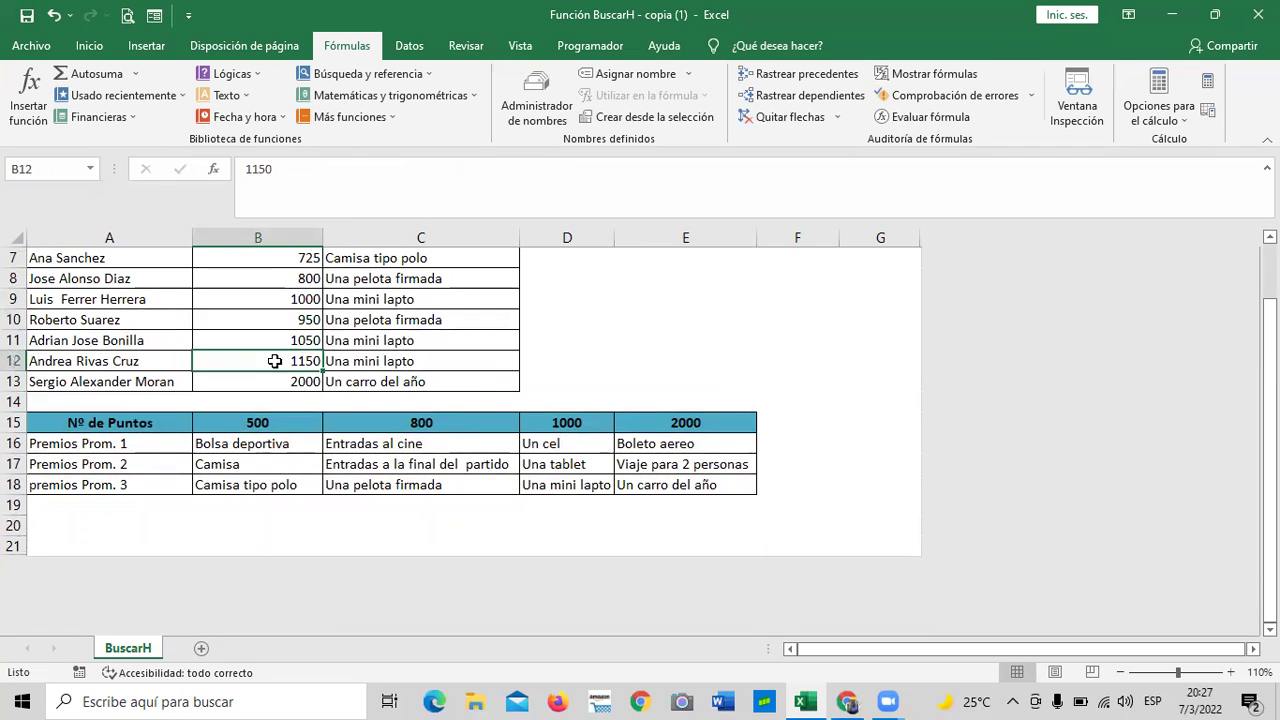
pyautogui.write('4')
pyautogui.press('BackSpace')
pyautogui.write('15')
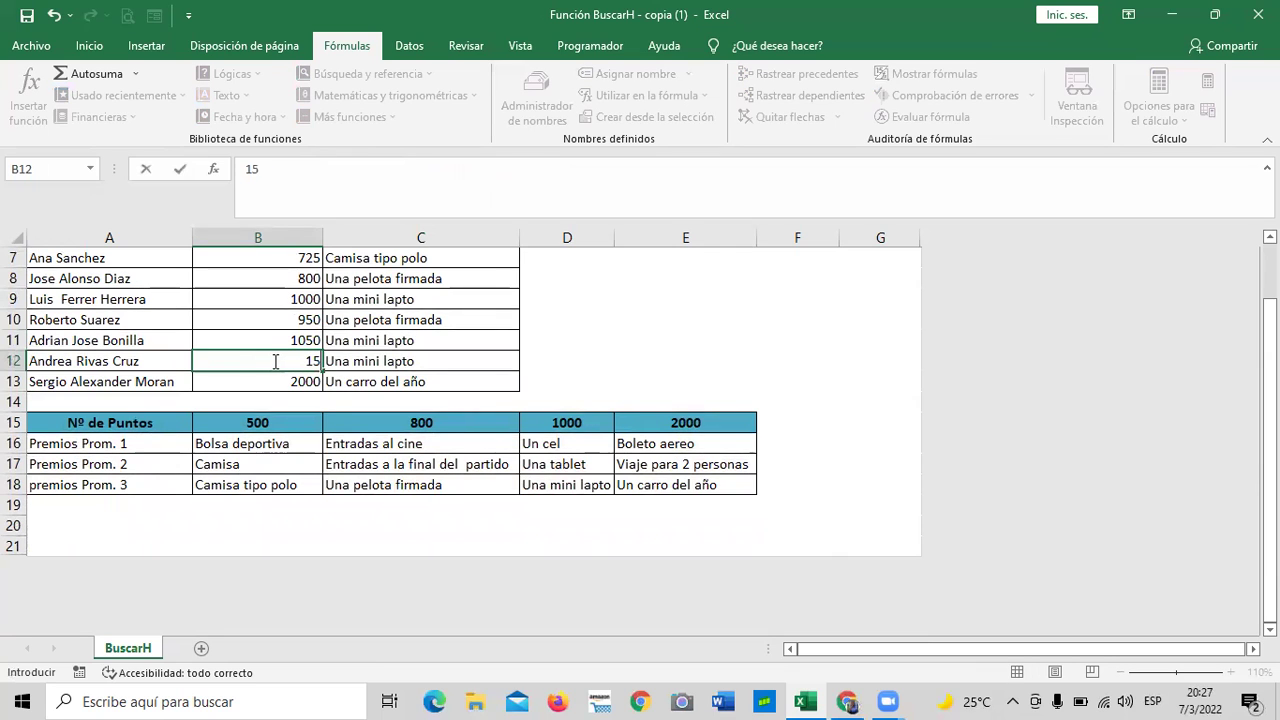
pyautogui.write('00')
pyautogui.press('Return')
# Step: Re-enter 2000 as the last winner's points in B13
pyautogui.write('}')
pyautogui.press('BackSpace')
pyautogui.press('Return')
pyautogui.click(284, 383)
pyautogui.write('200')
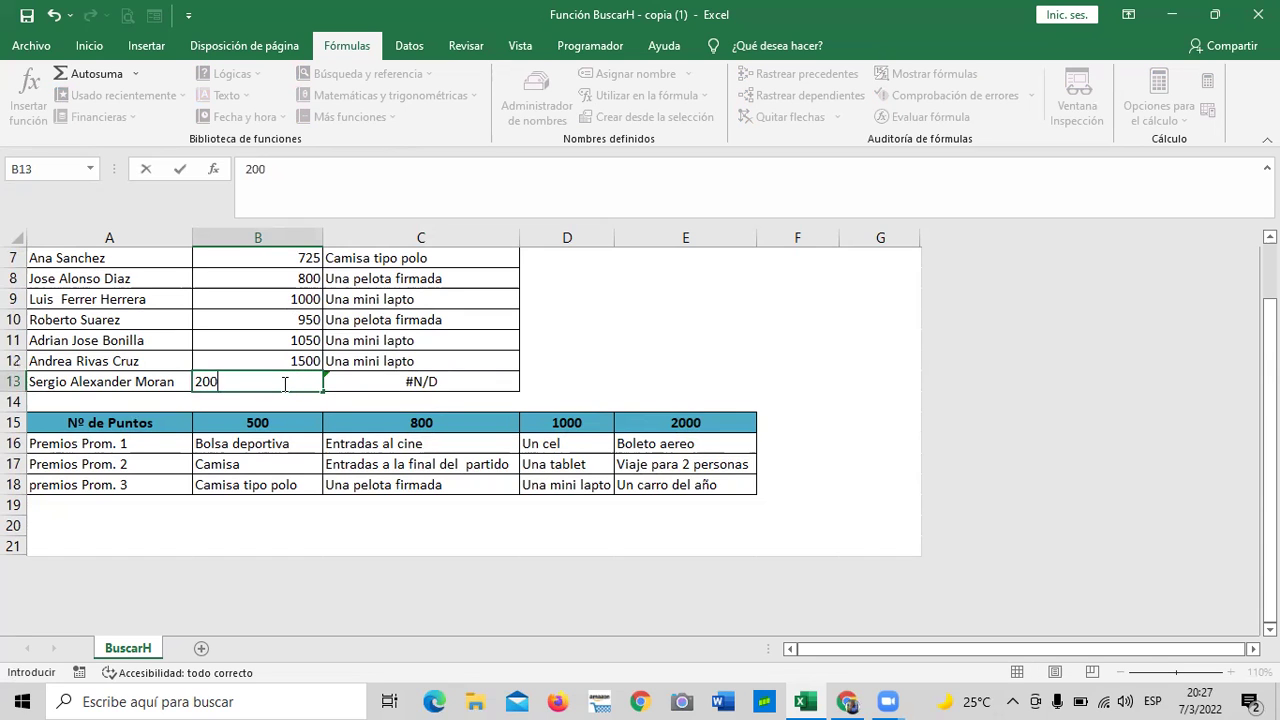
pyautogui.write('0')
pyautogui.press('Return')
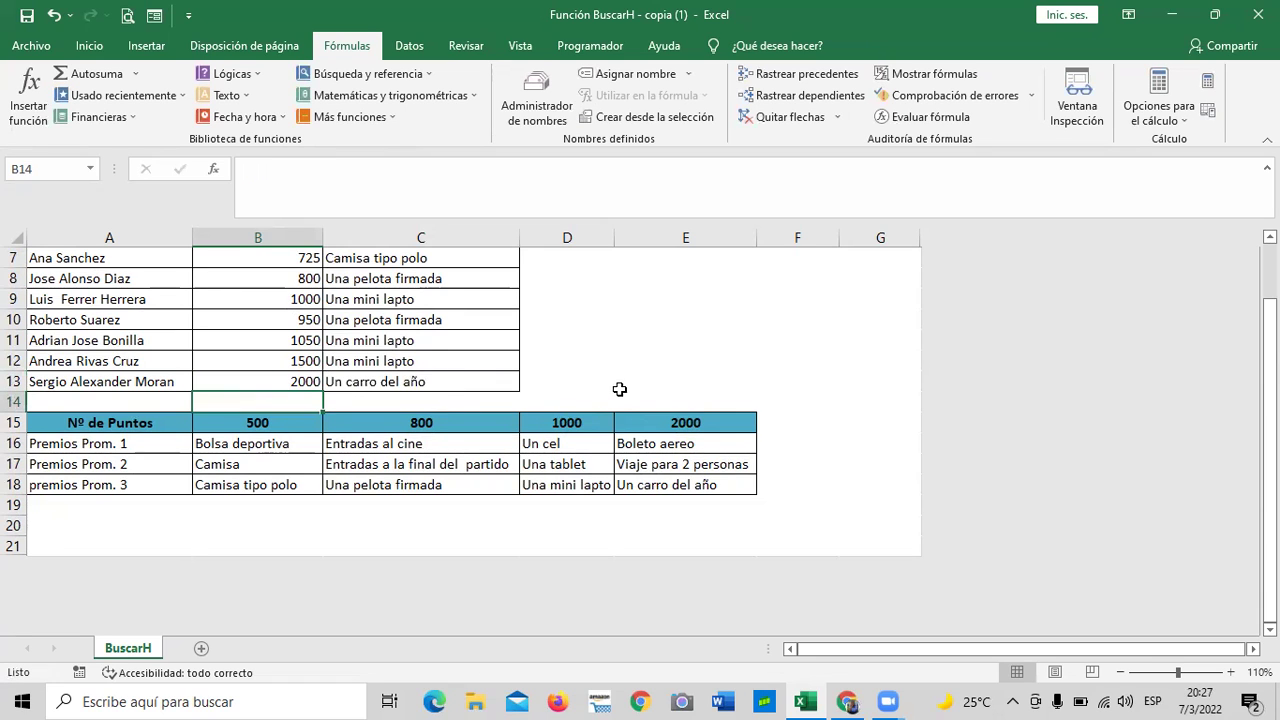
pyautogui.click(638, 355)
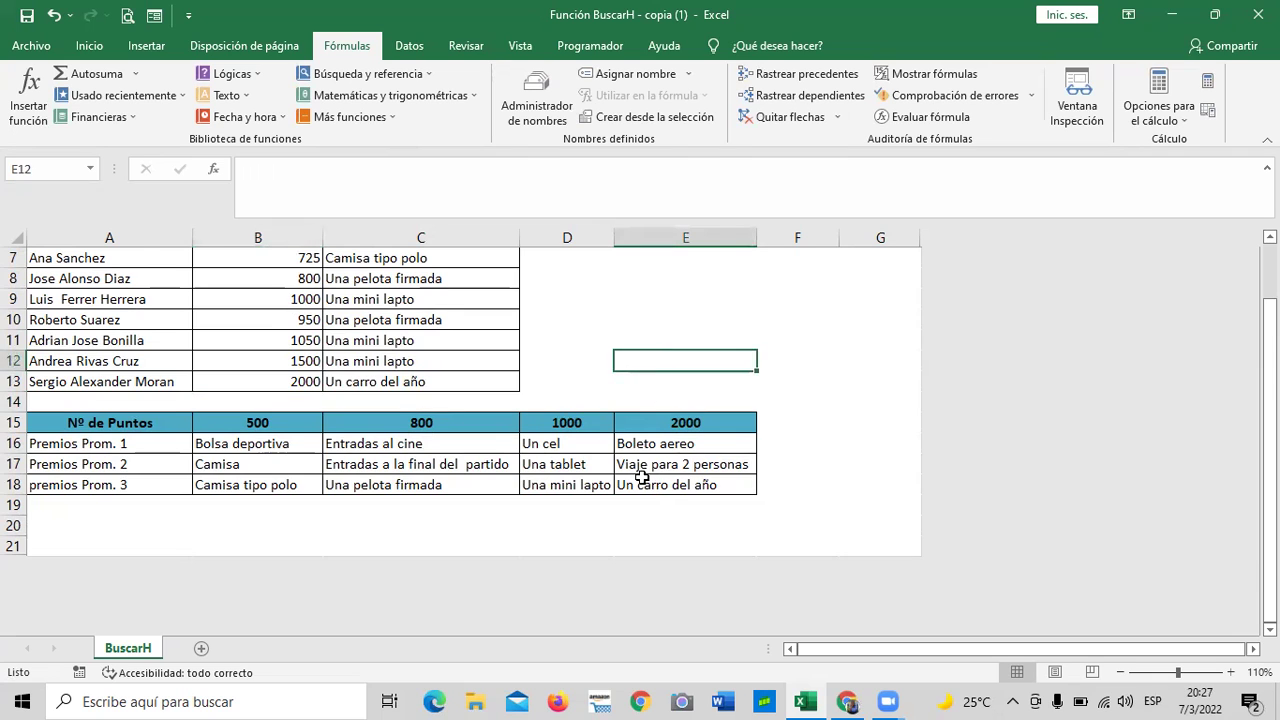
# Step: Compare the winners' points and prizes with the 1000 and 2000 point columns of the prize table
pyautogui.scroll(2, 660, 480)
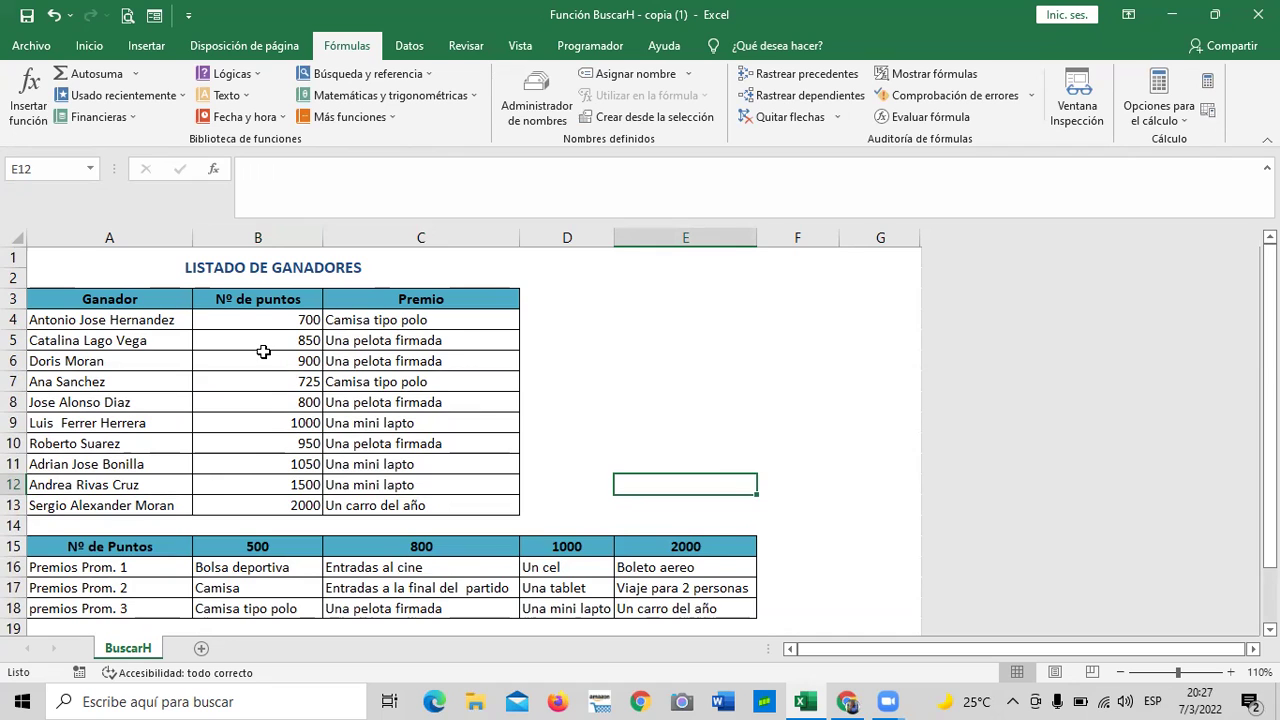
pyautogui.scroll(-2, 453, 393)
pyautogui.scroll(-2, 452, 400)
pyautogui.scroll(2, 400, 420)
pyautogui.click(645, 486)
pyautogui.click(631, 458)
pyautogui.click(631, 447)
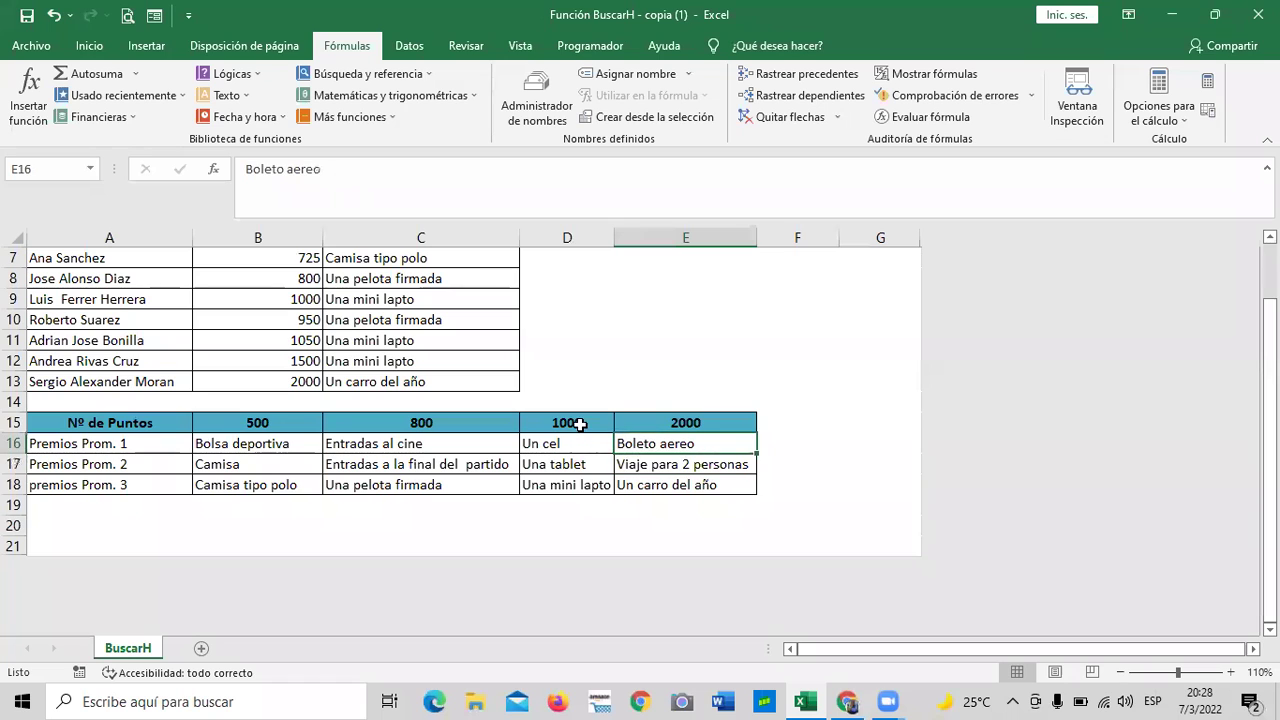
pyautogui.click(580, 425)
pyautogui.scroll(2, 457, 400)
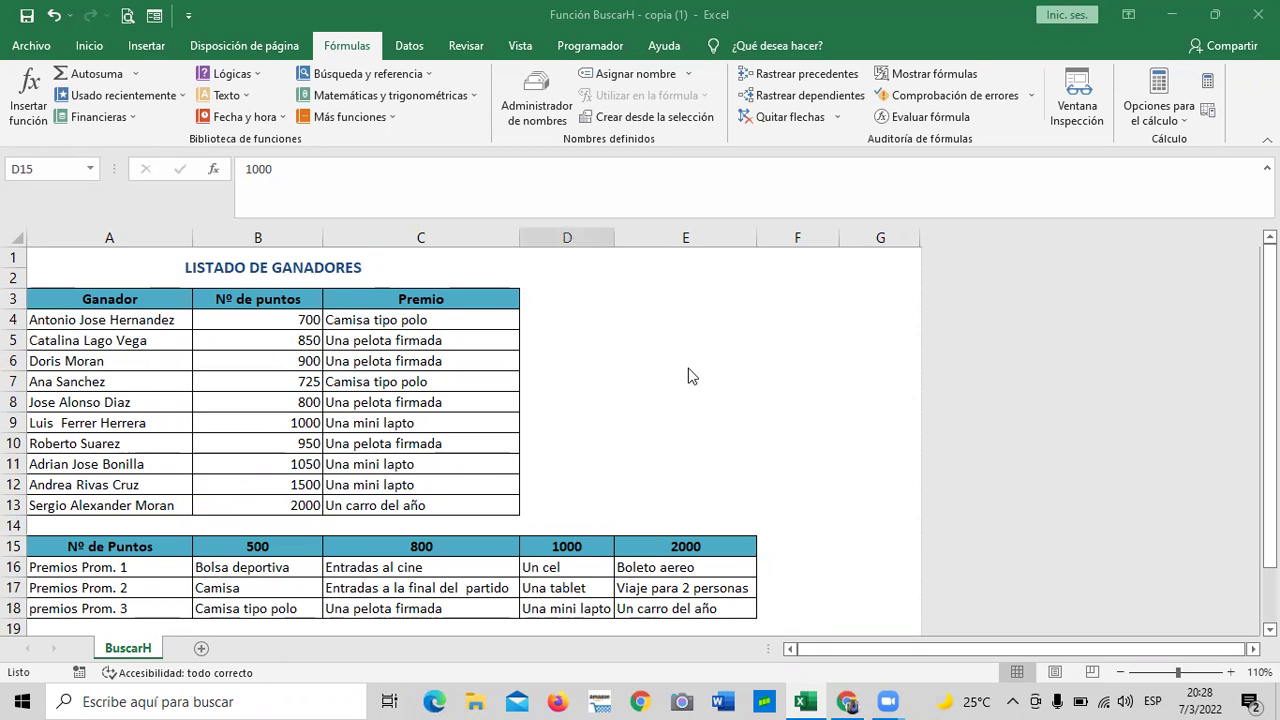
# Step: Start a sample BUSCARH formula in E7 with lookup value B6, table range A15:E18 and row index 3
pyautogui.click(634, 380)
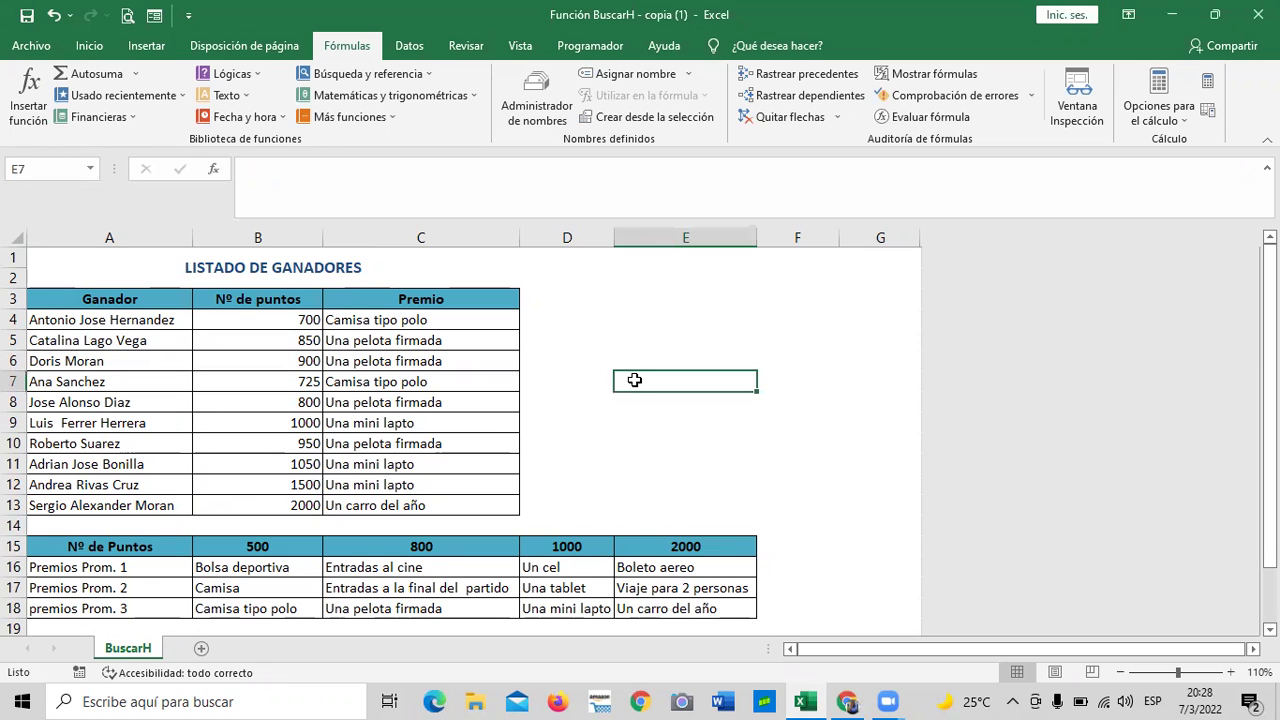
pyautogui.write('=')
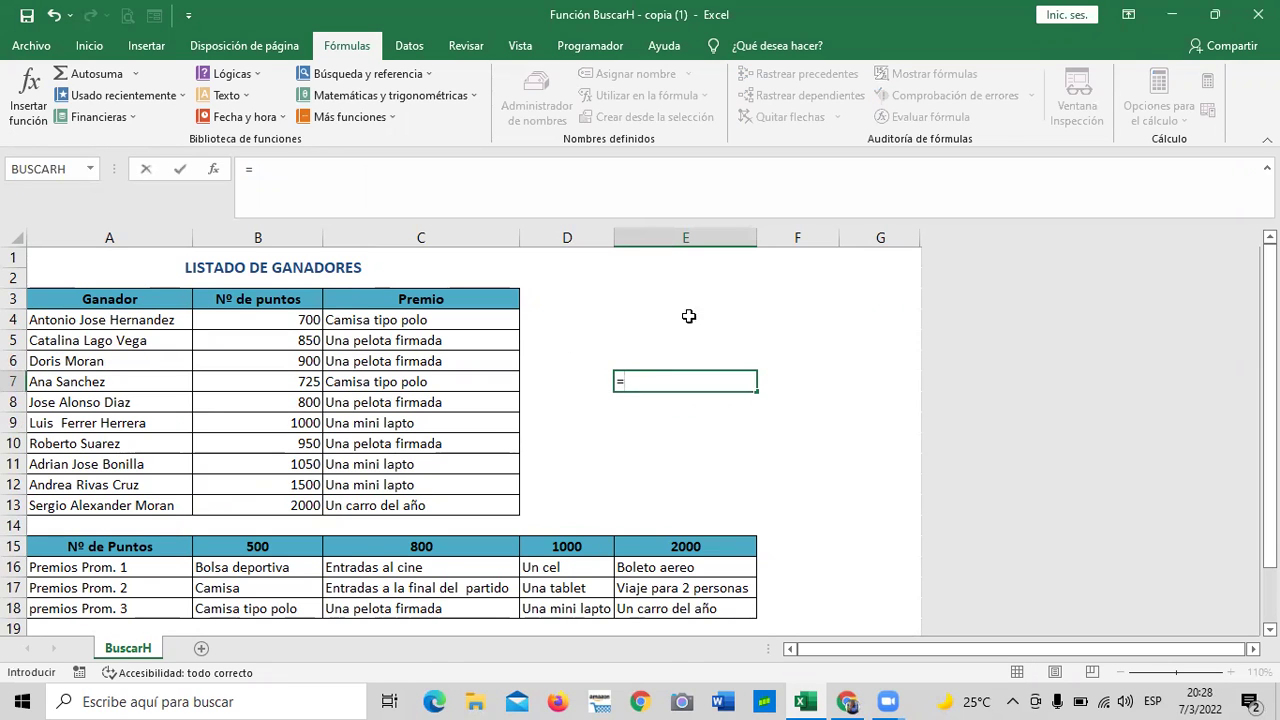
pyautogui.write('busc')
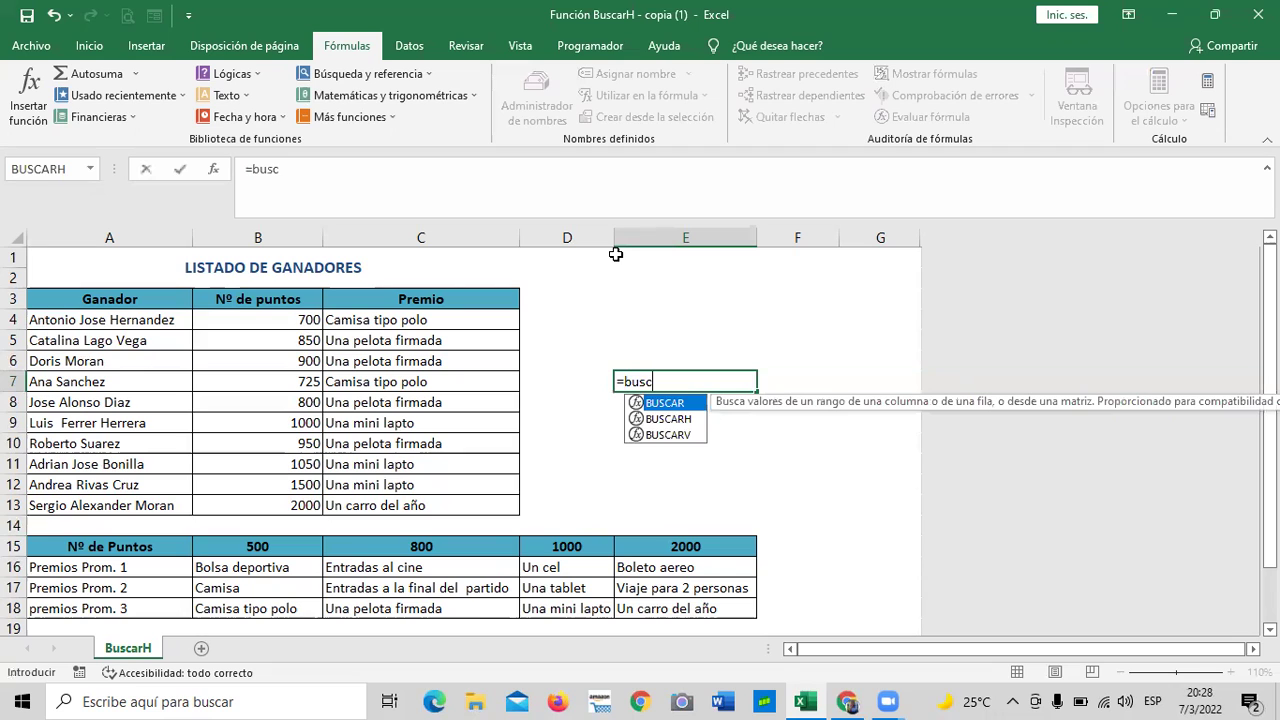
pyautogui.write('ar')
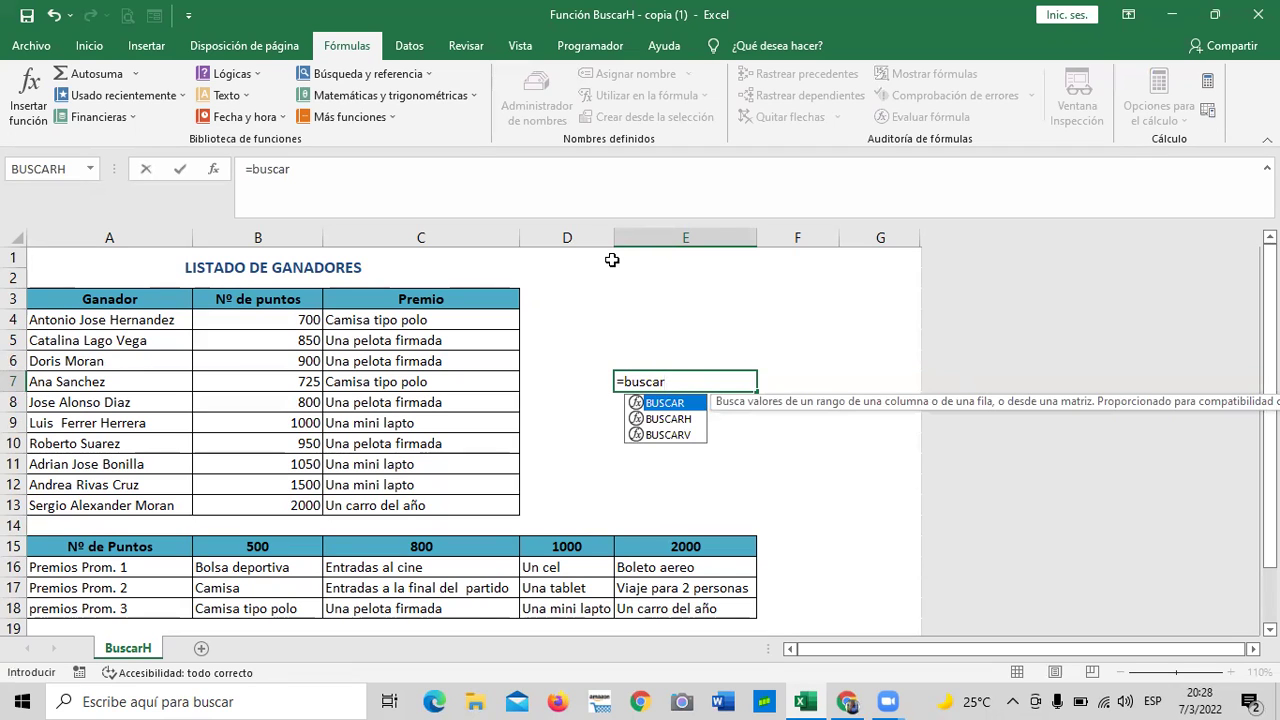
pyautogui.doubleClick(668, 419)
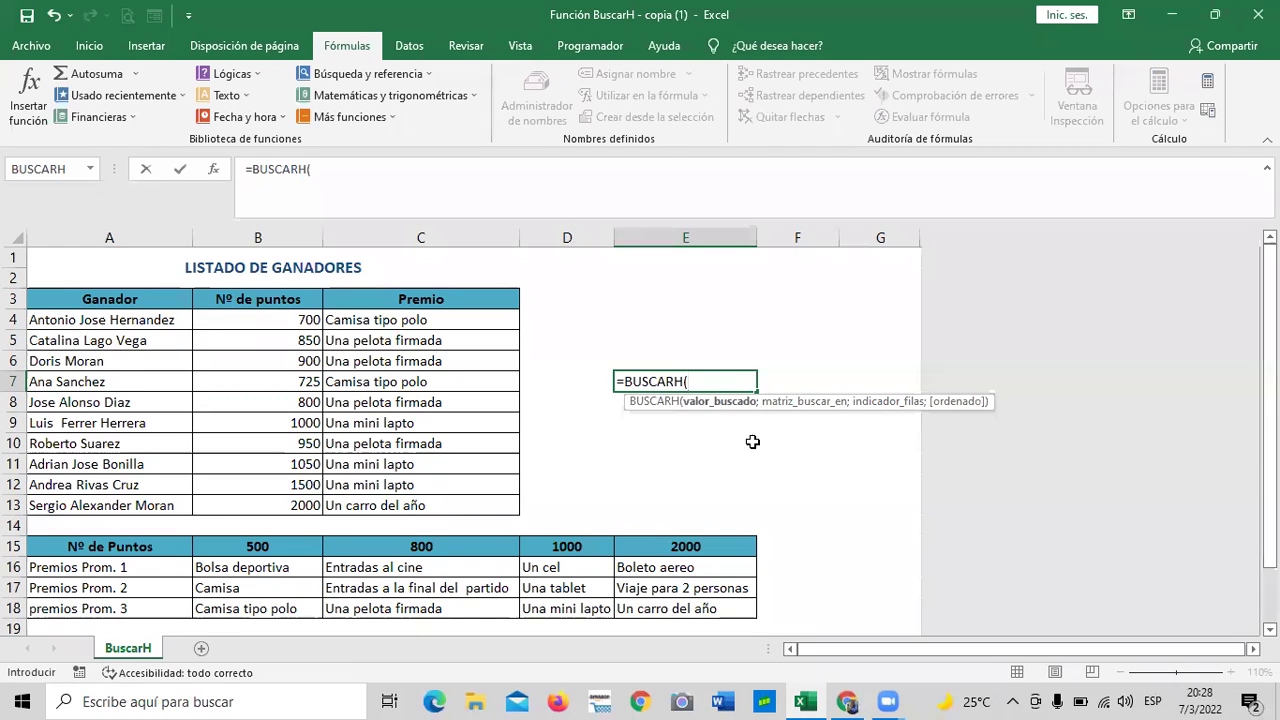
pyautogui.click(301, 363)
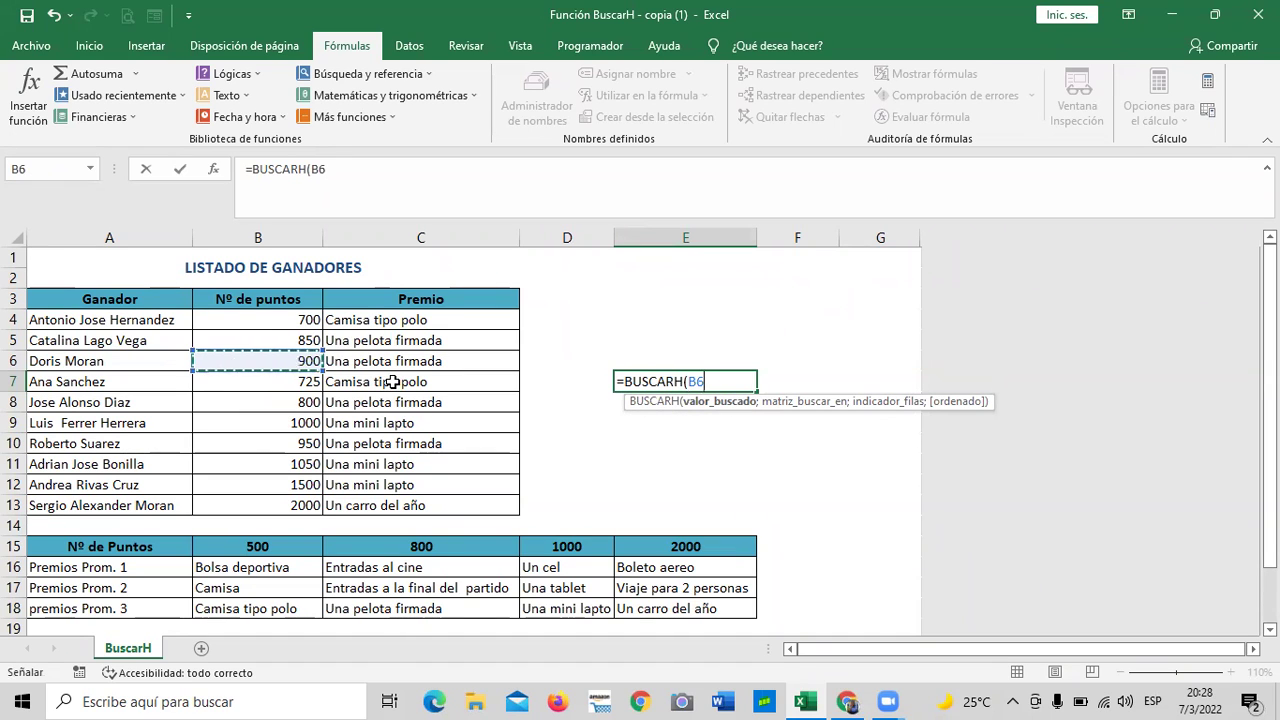
pyautogui.write(';')
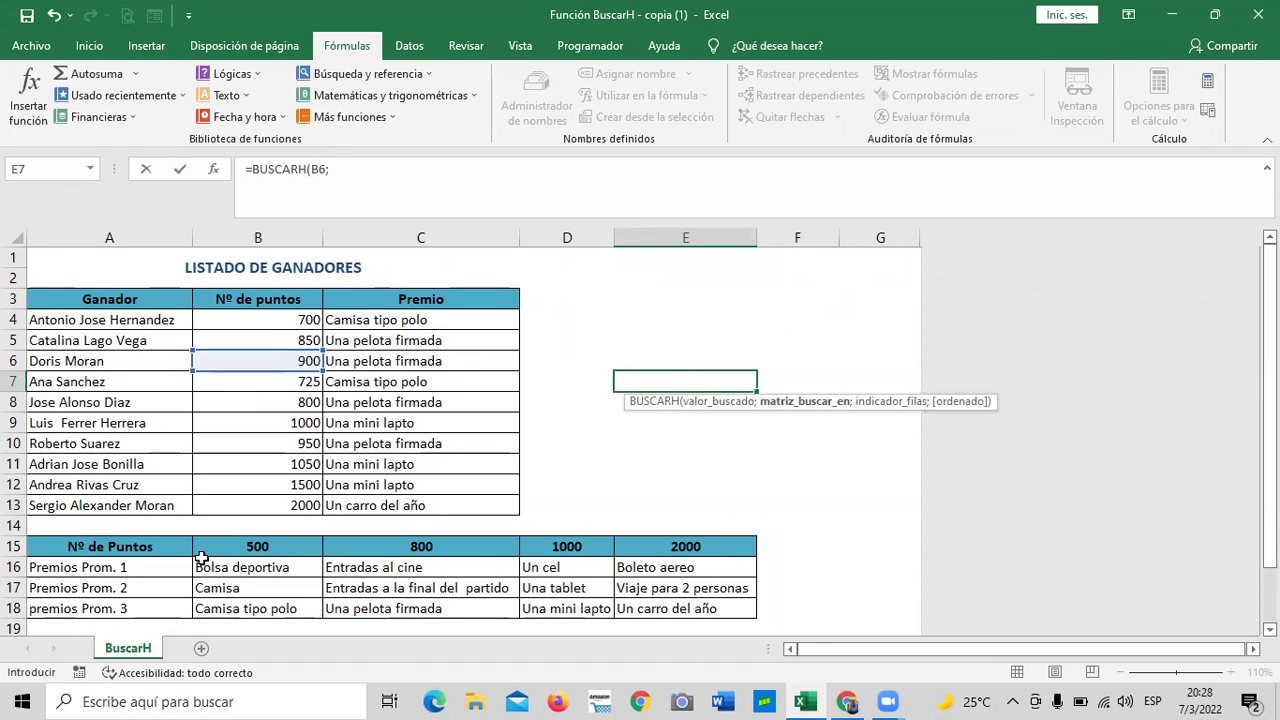
pyautogui.scroll(-1, 194, 563)
pyautogui.moveTo(137, 485); pyautogui.dragTo(760, 447)
pyautogui.write(';3')
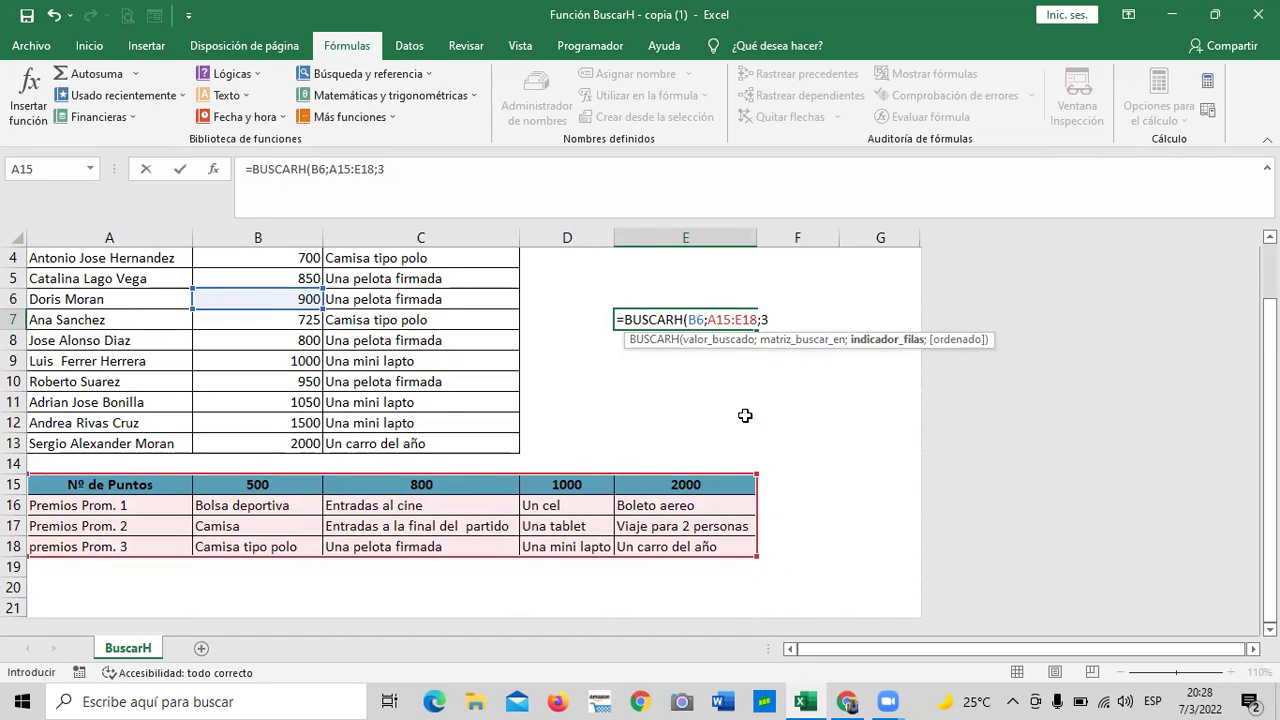
# Step: Discard the unfinished sample formula in E7
pyautogui.press('BackSpace')
pyautogui.press('BackSpace')
pyautogui.press('BackSpace')
pyautogui.press('BackSpace')
pyautogui.press('BackSpace')
pyautogui.press('BackSpace')
pyautogui.press('BackSpace')
pyautogui.press('BackSpace')
pyautogui.press('BackSpace')
pyautogui.press('BackSpace')
pyautogui.press('BackSpace')
pyautogui.press('BackSpace')
pyautogui.press('BackSpace')
pyautogui.press('BackSpace')
pyautogui.press('BackSpace')
pyautogui.press('BackSpace')
pyautogui.press('BackSpace')
pyautogui.press('BackSpace')
pyautogui.press('BackSpace')
pyautogui.press('BackSpace')
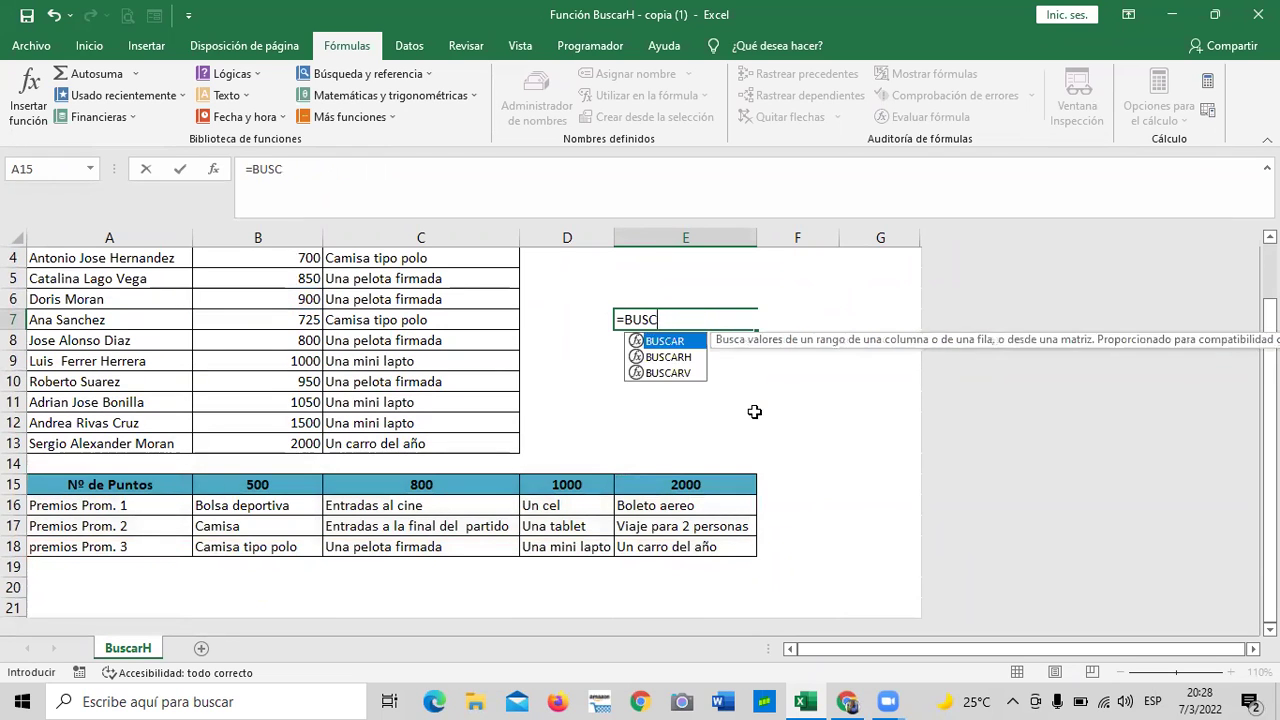
pyautogui.press('Escape')
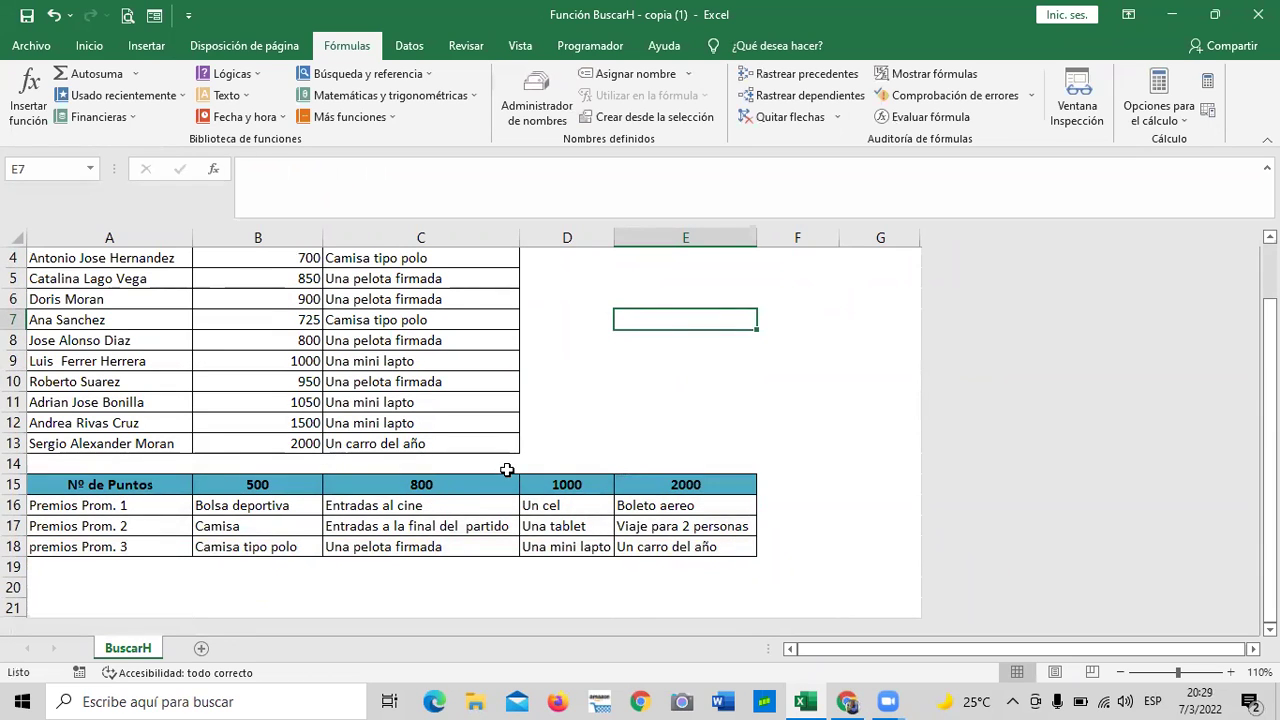
pyautogui.scroll(1, 507, 470)
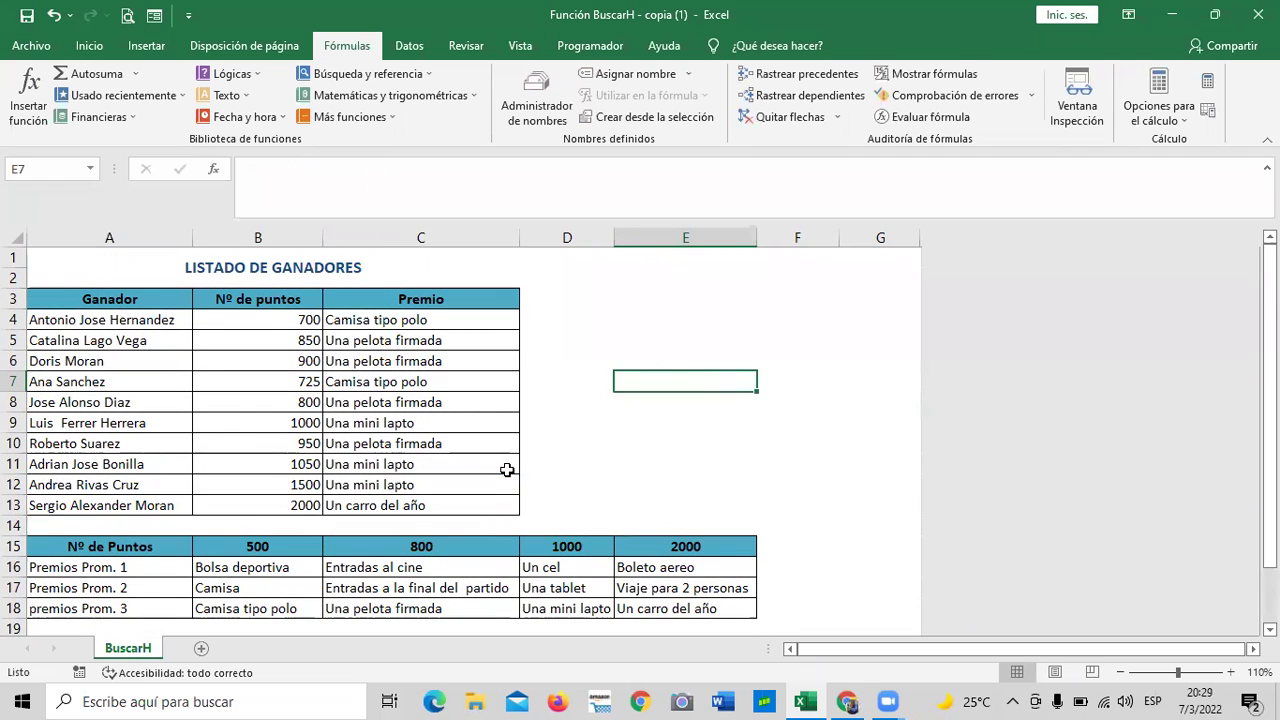
pyautogui.scroll(-2, 507, 470)
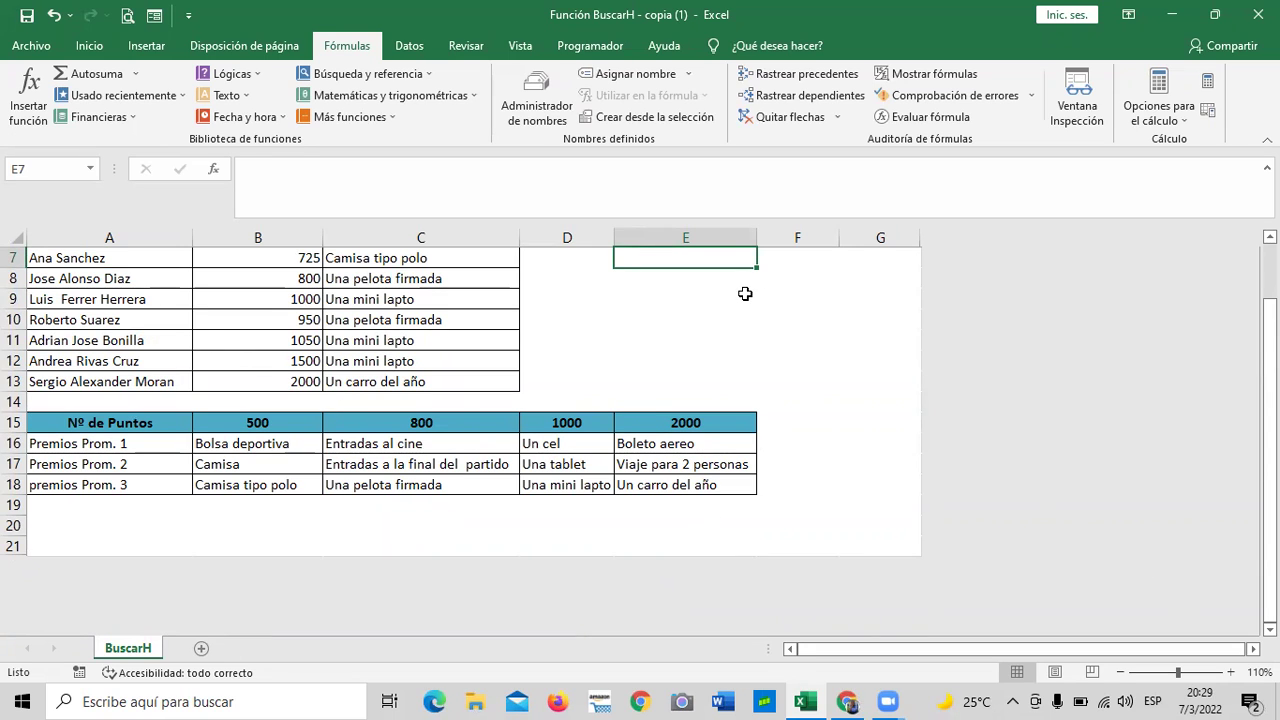
pyautogui.click(736, 358)
pyautogui.scroll(1, 735, 404)
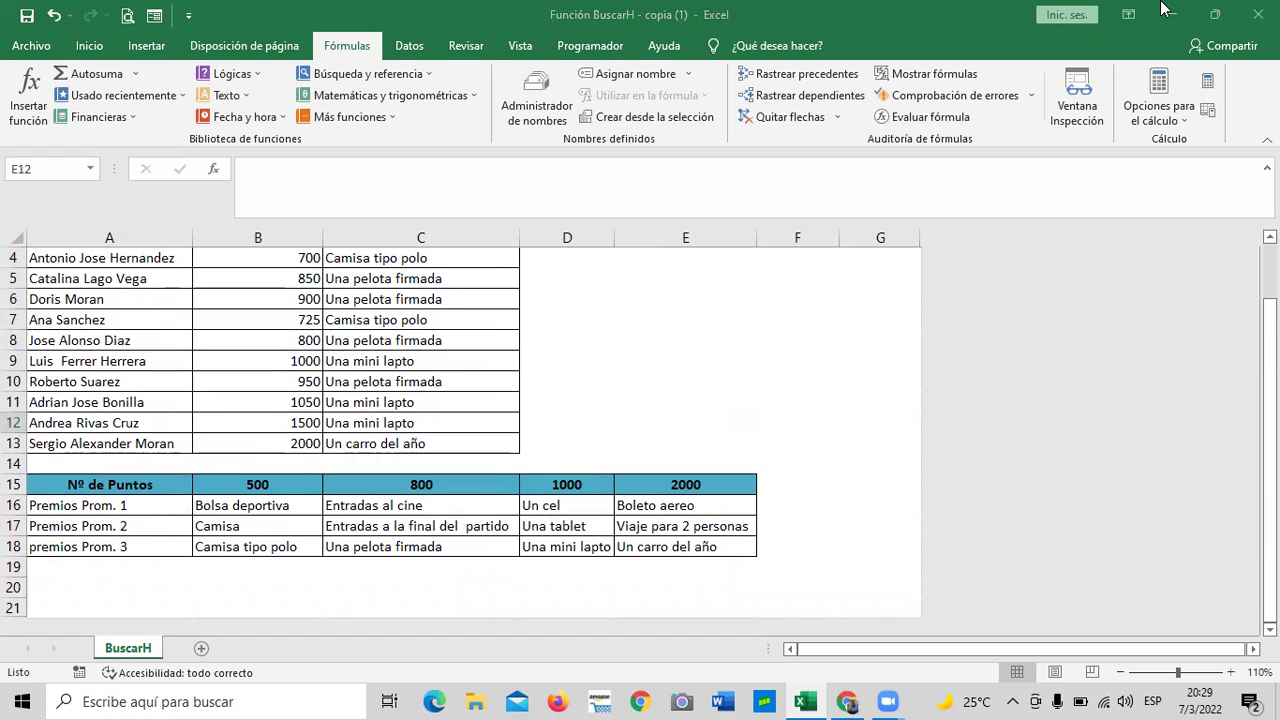
pyautogui.click(1163, 8)
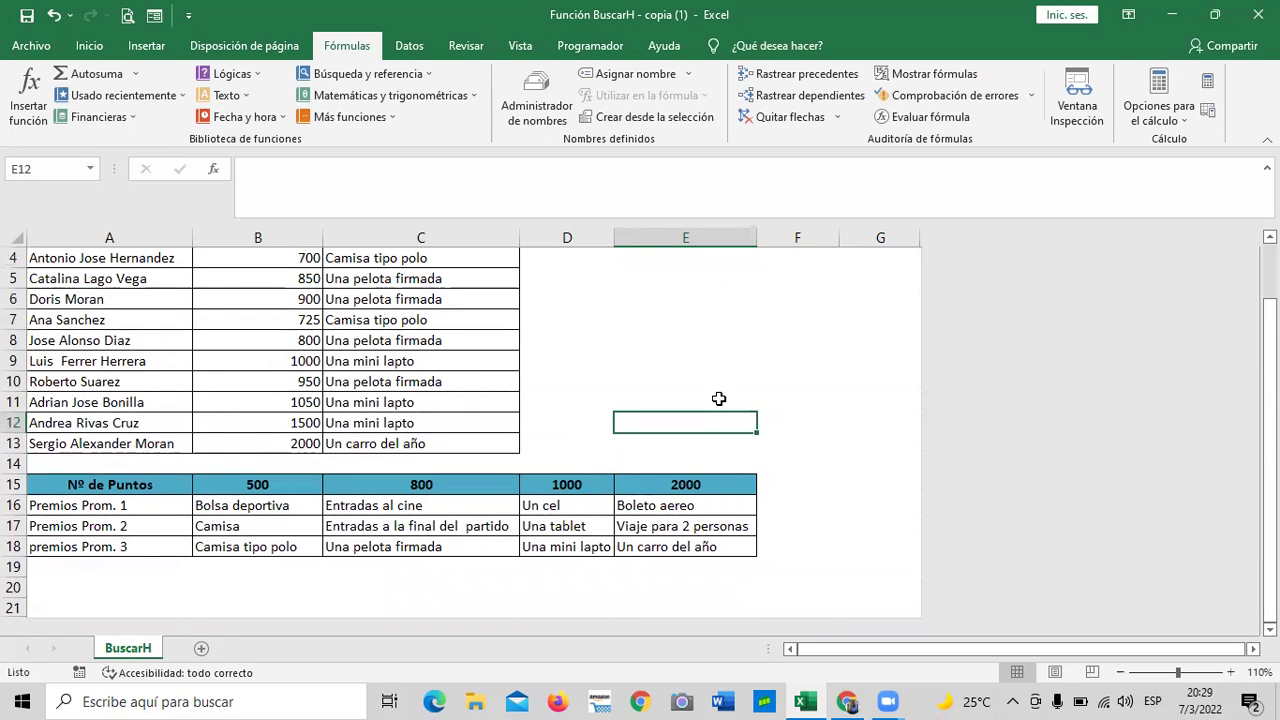
# Step: Set the row index of the last winner's BUSCARH formula in C13 to 5
pyautogui.scroll(1, 460, 432)
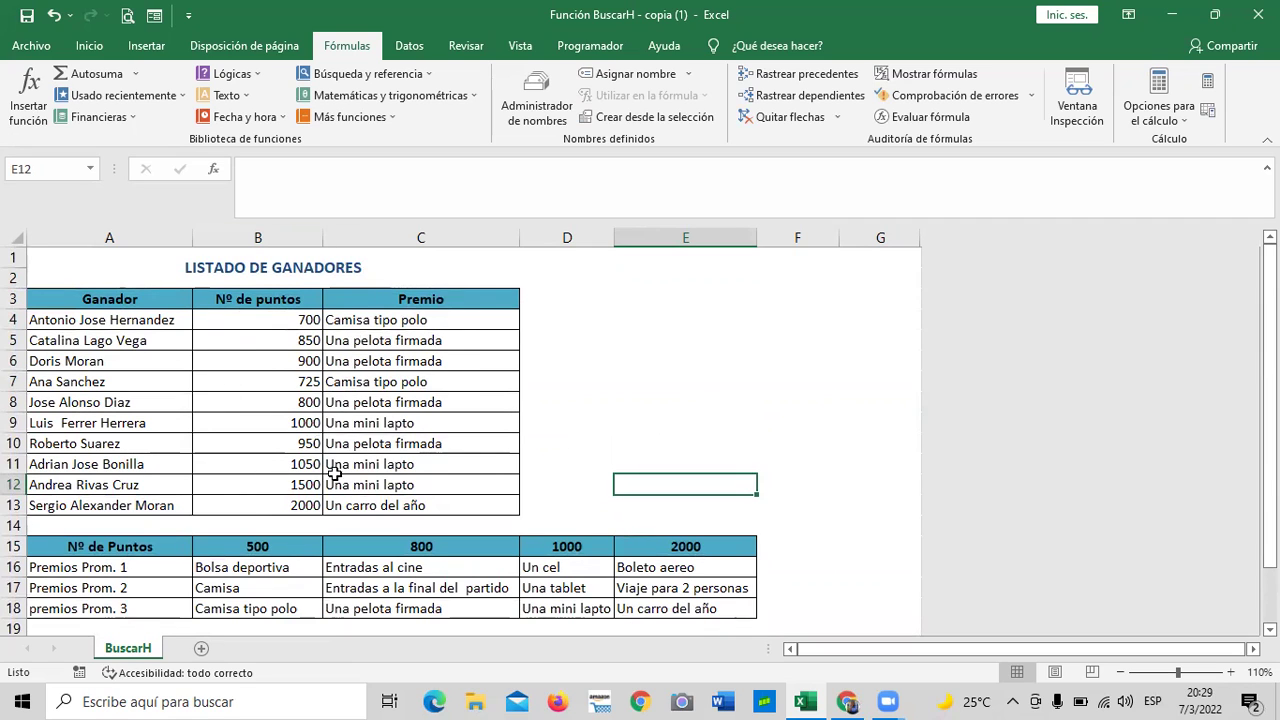
pyautogui.scroll(-2, 463, 460)
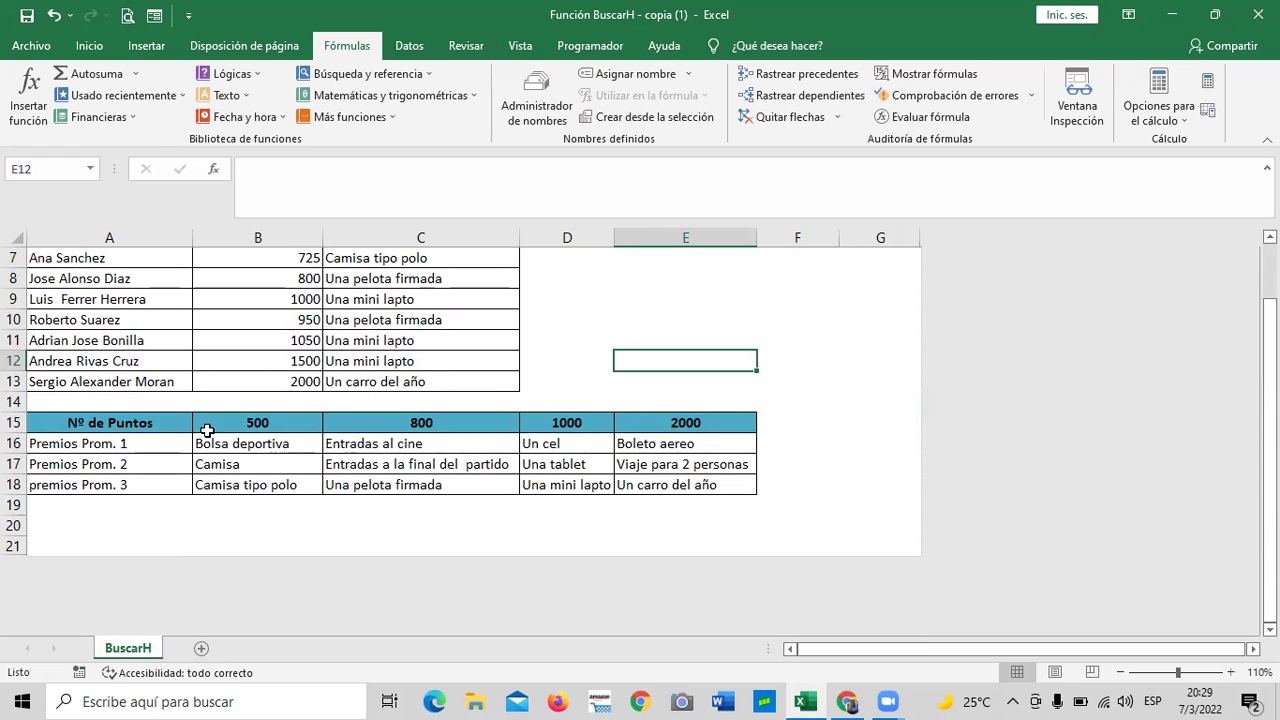
pyautogui.scroll(2, 514, 473)
pyautogui.scroll(-2, 514, 473)
pyautogui.click(460, 383)
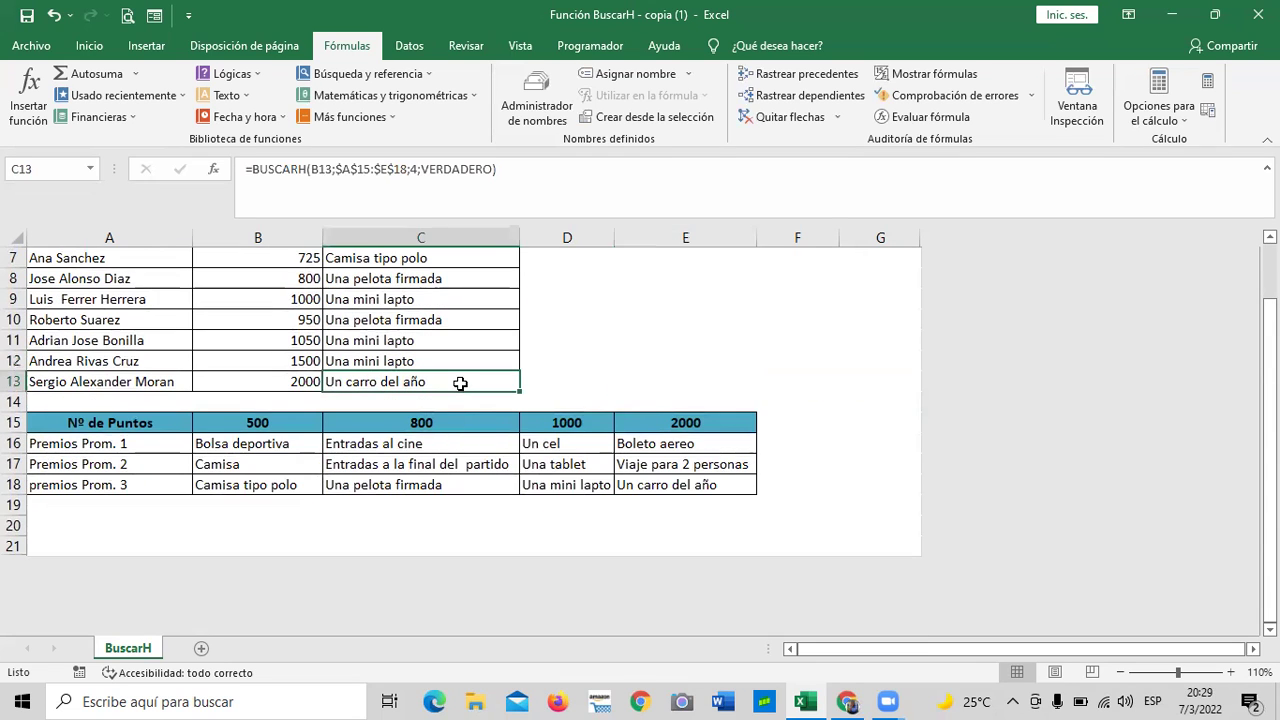
pyautogui.doubleClick(460, 383)
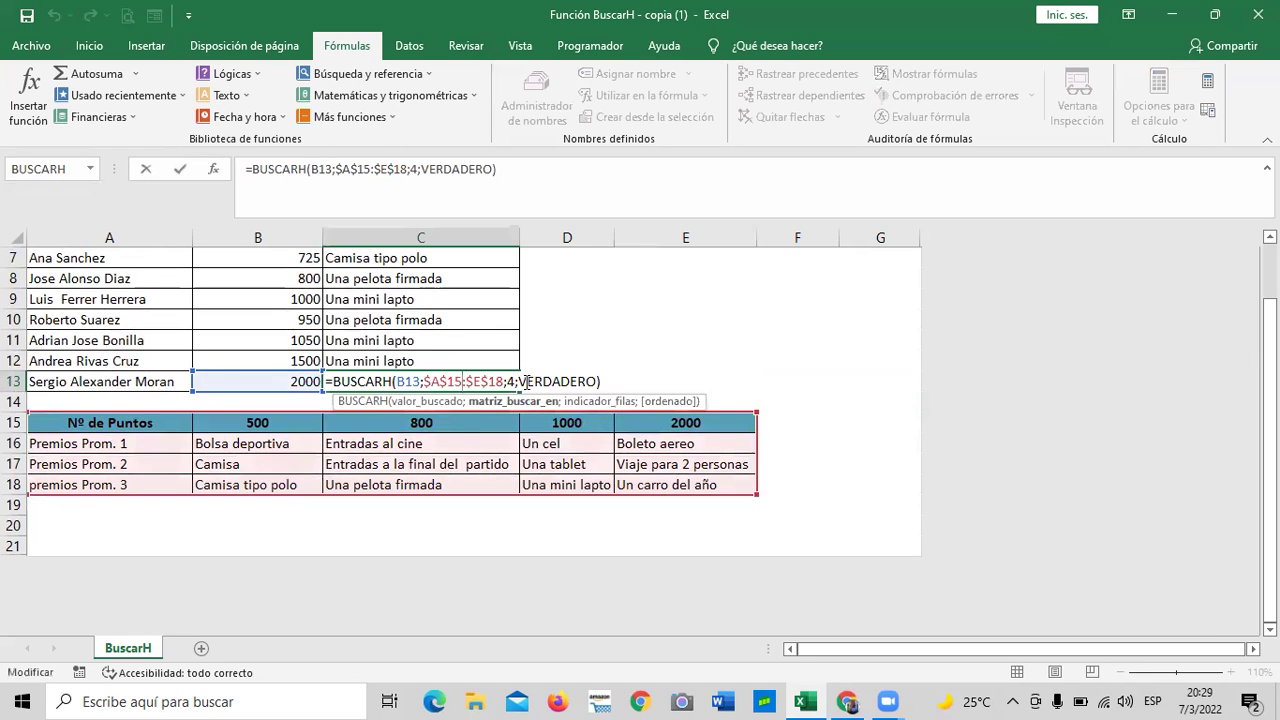
pyautogui.click(515, 382)
pyautogui.press('BackSpace')
pyautogui.write('5')
pyautogui.press('Return')
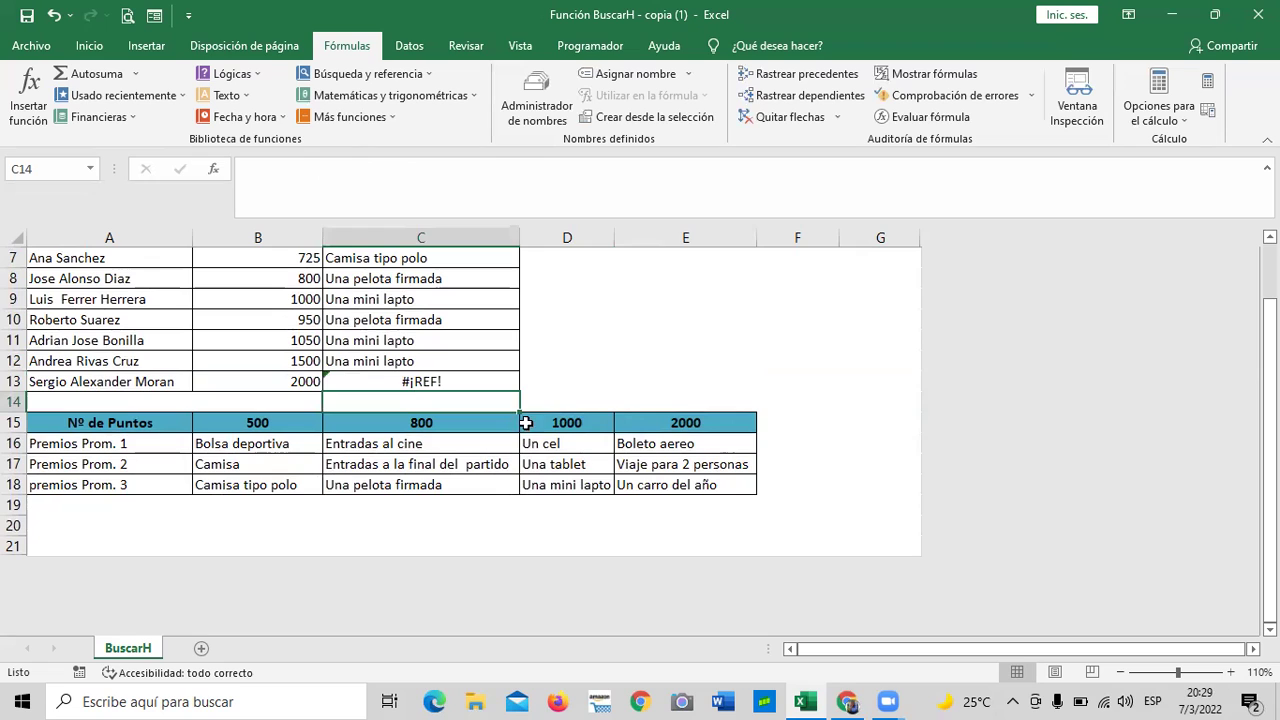
# Step: Restore the row index of the BUSCARH formula in C13 to 4
pyautogui.click(680, 349)
pyautogui.click(432, 380)
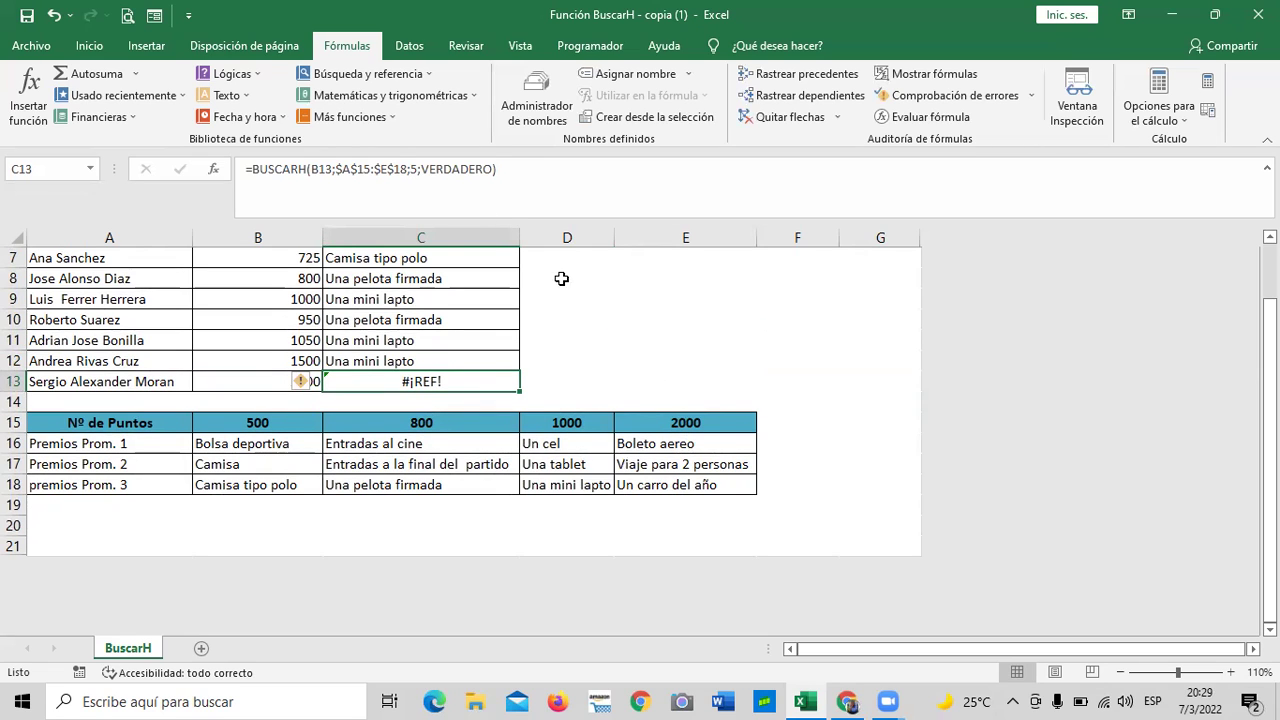
pyautogui.click(419, 171)
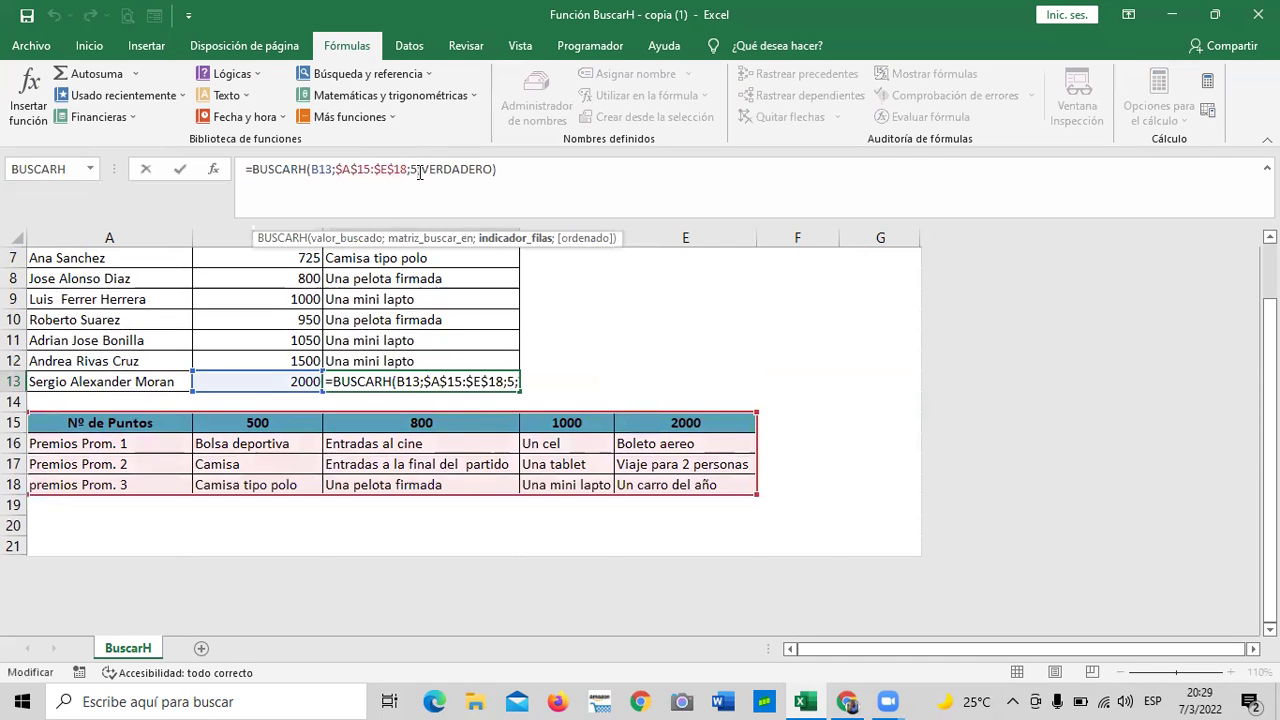
pyautogui.press('Return')
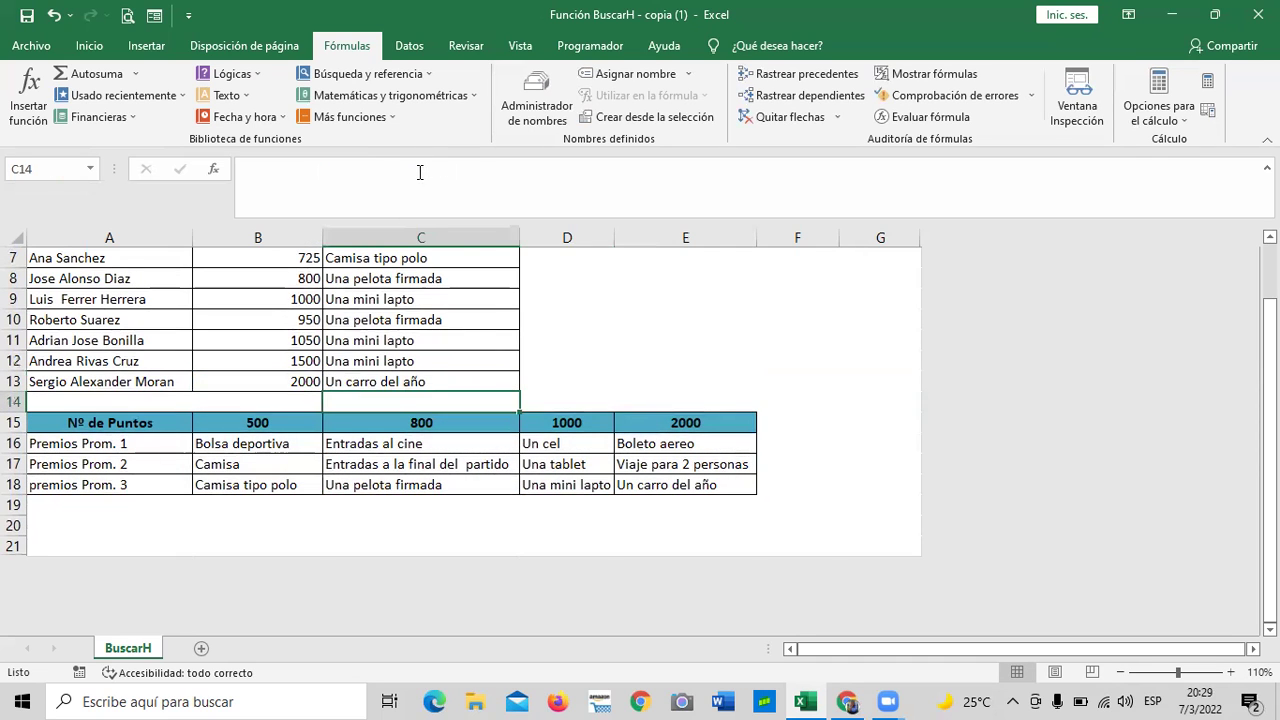
# Step: Compare the winners' points and prizes with the prize table, and inspect the BUSCARH formulas in C4 and C8
pyautogui.click(577, 325)
pyautogui.scroll(2, 560, 441)
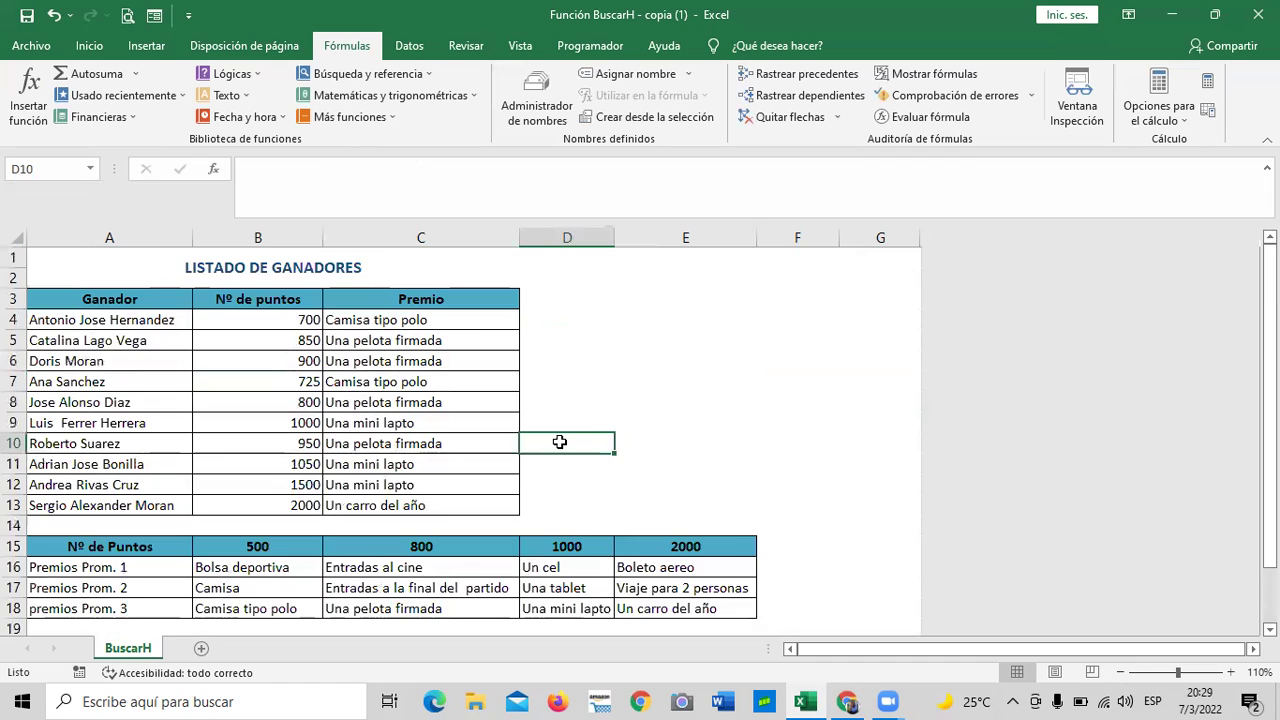
pyautogui.scroll(-2, 560, 441)
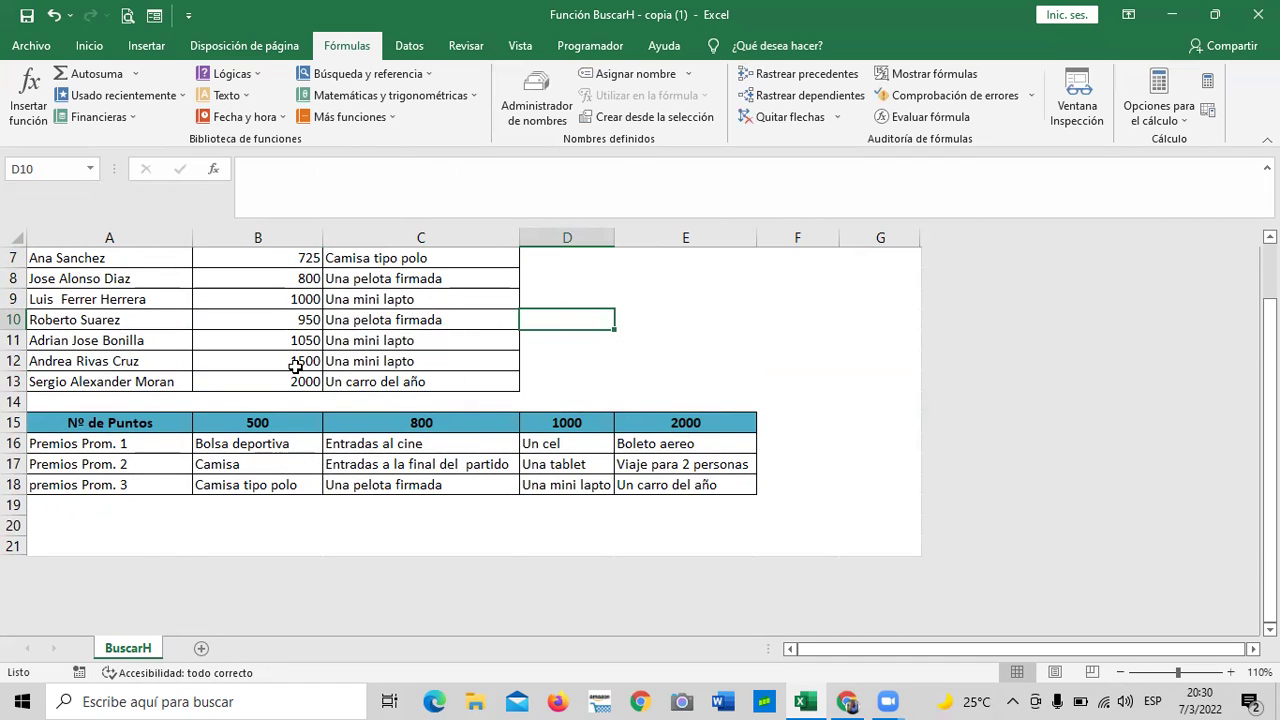
pyautogui.scroll(2, 528, 402)
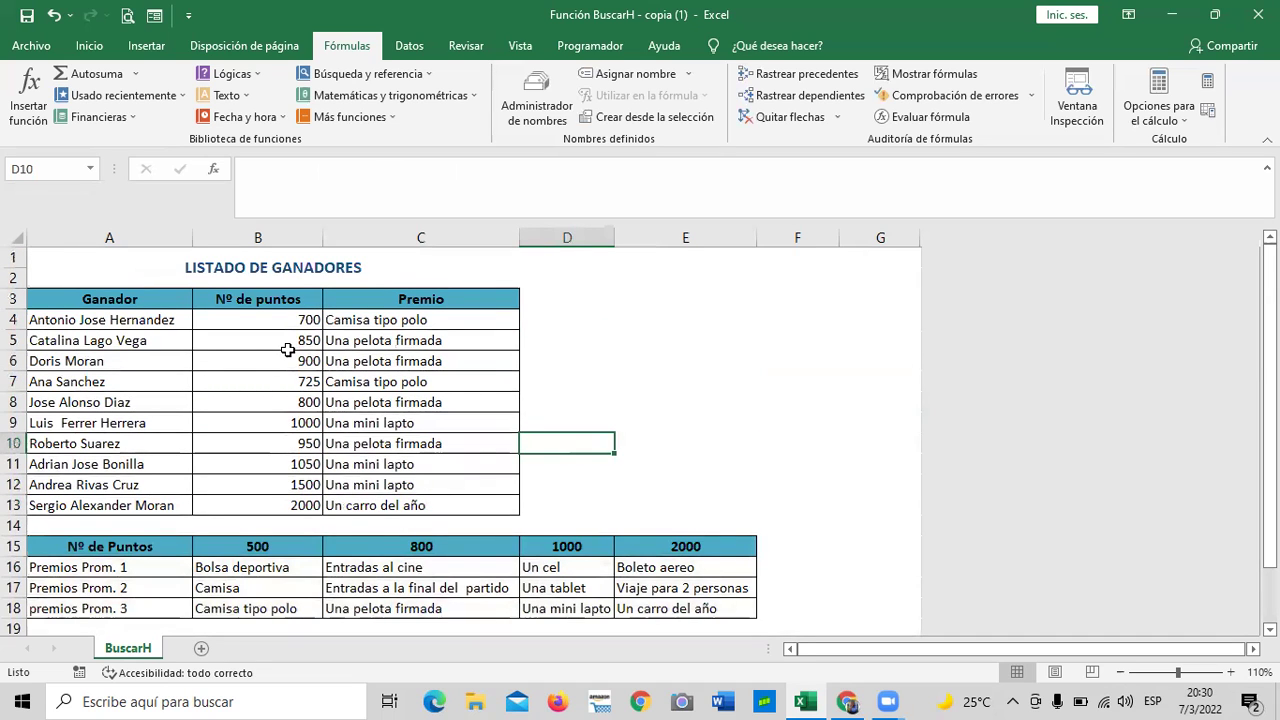
pyautogui.scroll(-2, 537, 414)
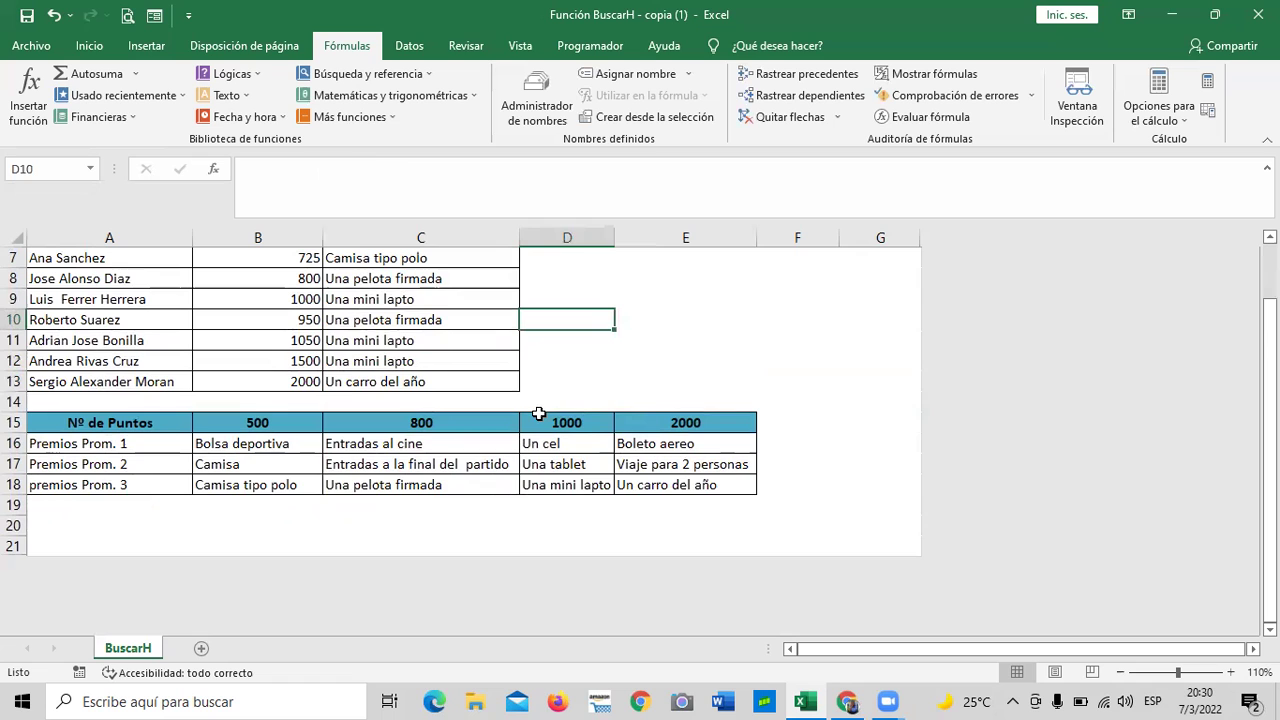
pyautogui.scroll(2, 528, 462)
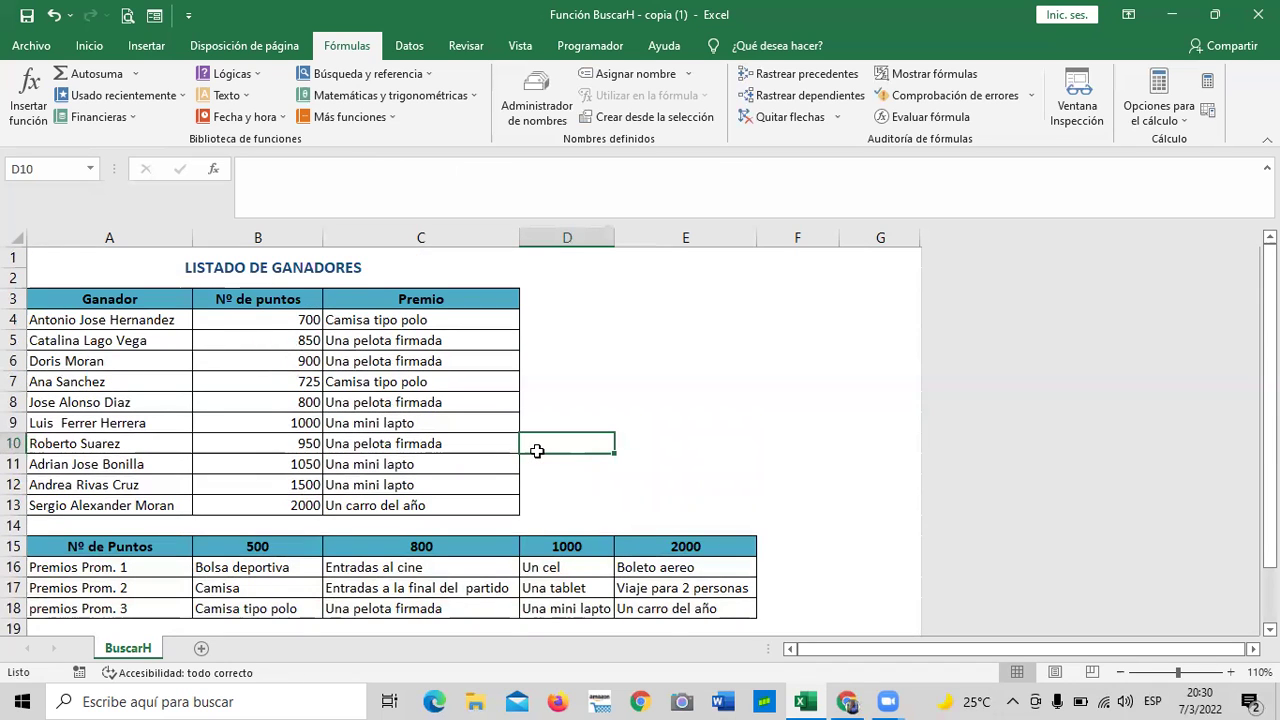
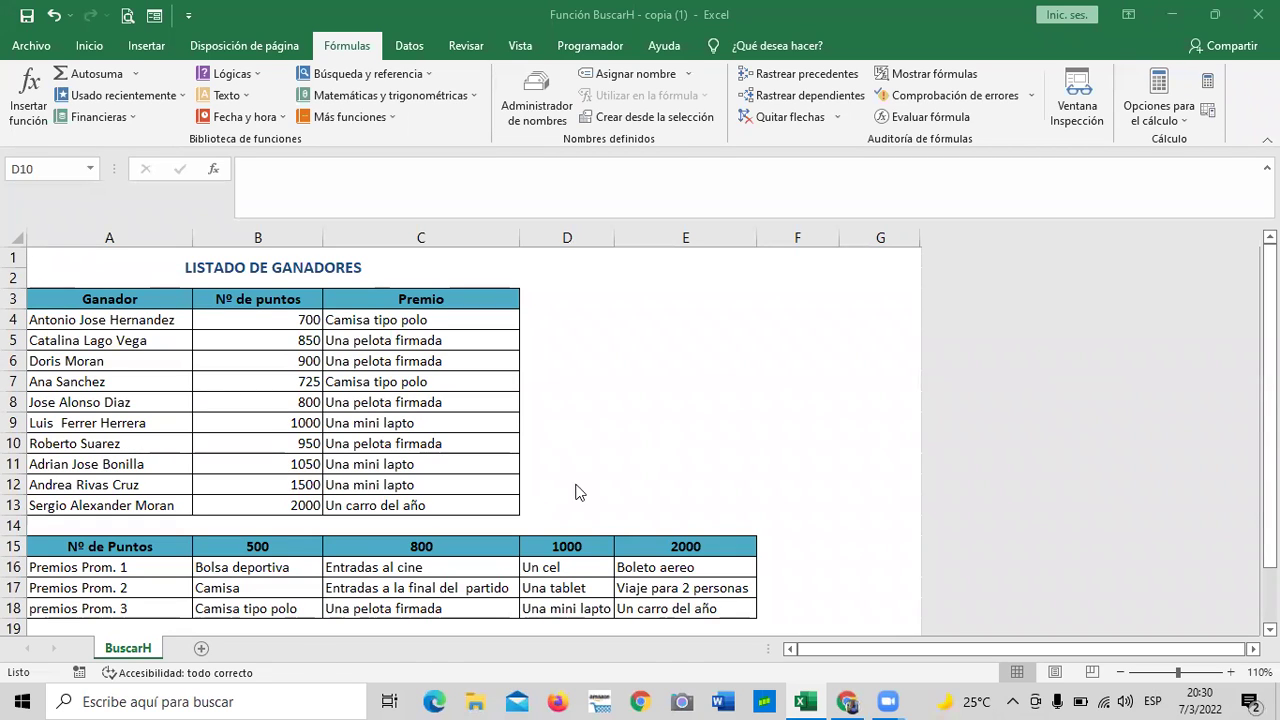
pyautogui.click(455, 321)
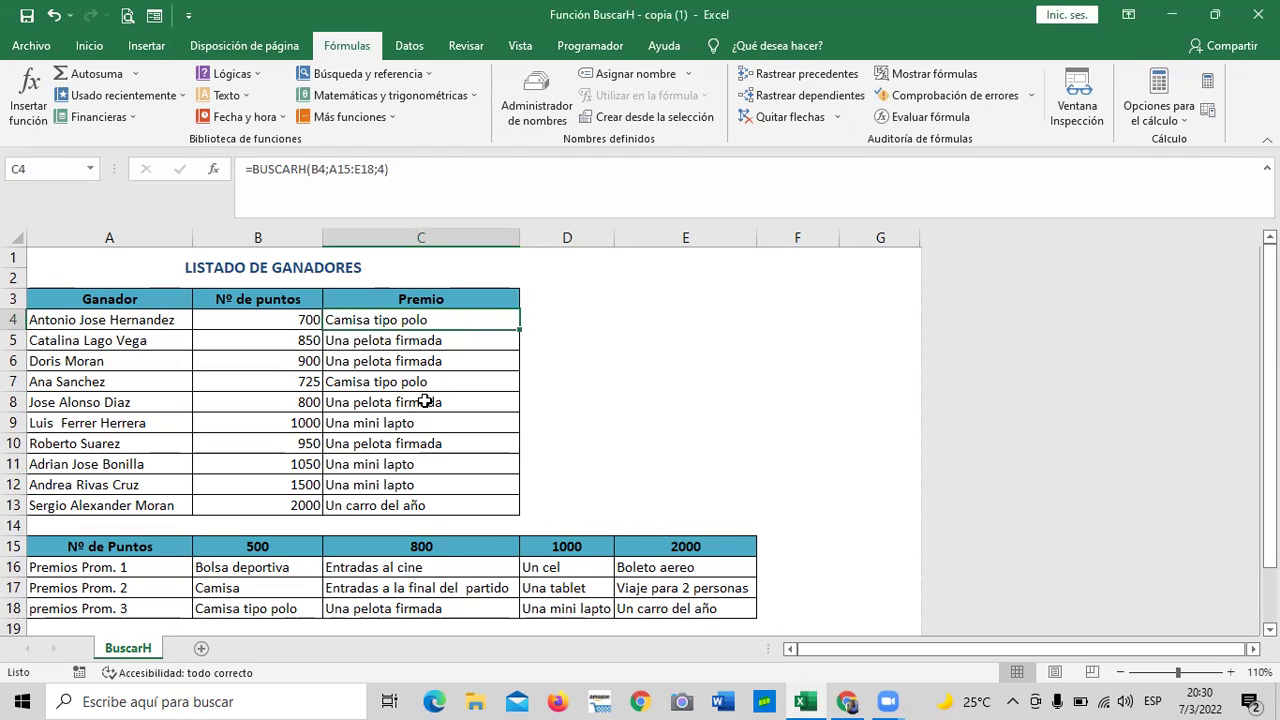
pyautogui.click(426, 401)
pyautogui.scroll(-3, 420, 430)
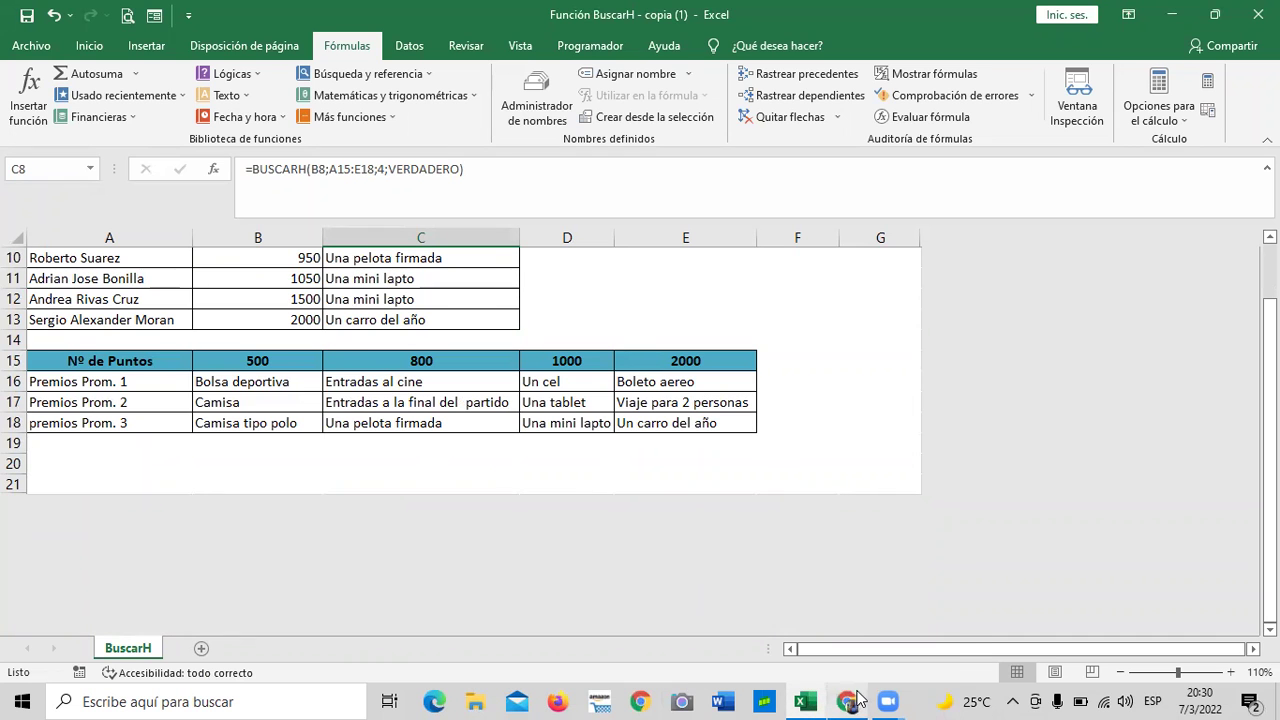
# Step: Switch to the Excel Intermedio course in Chrome and open the 2.5 Laboratorio 2 unit
pyautogui.click(834, 634)
pyautogui.scroll(-2, 578, 512)
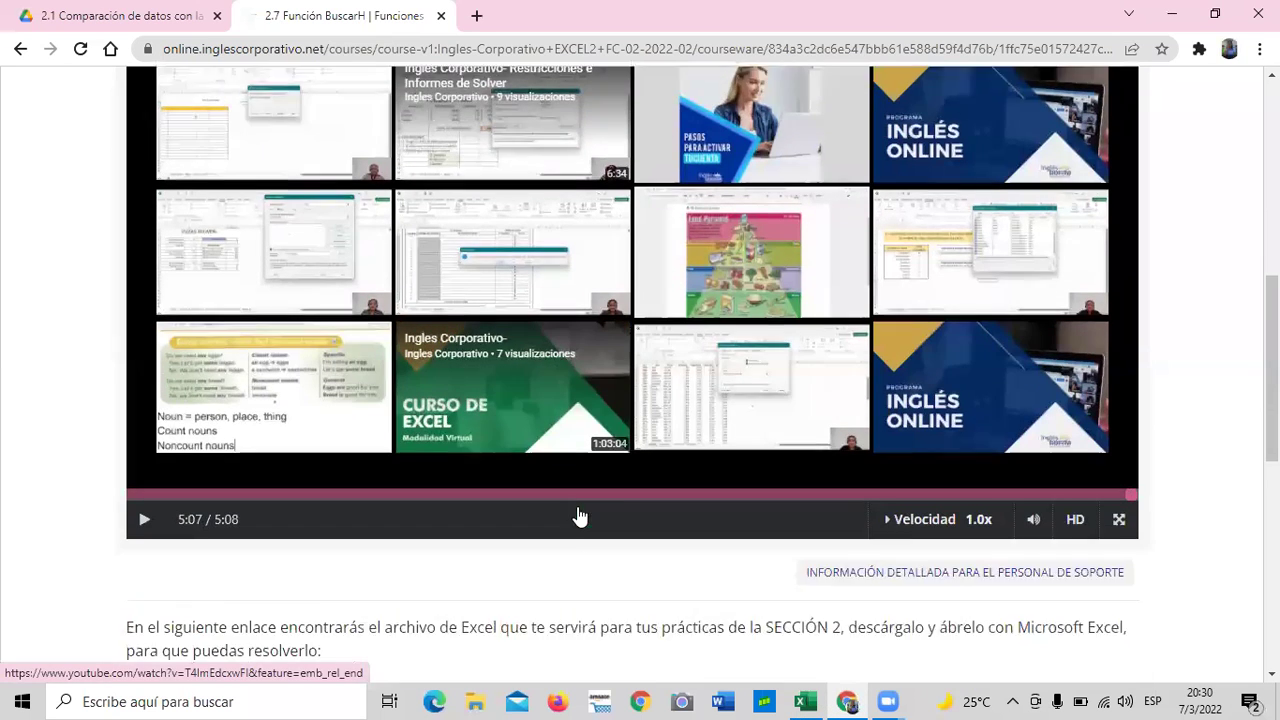
pyautogui.scroll(-2, 578, 514)
pyautogui.scroll(-3, 600, 530)
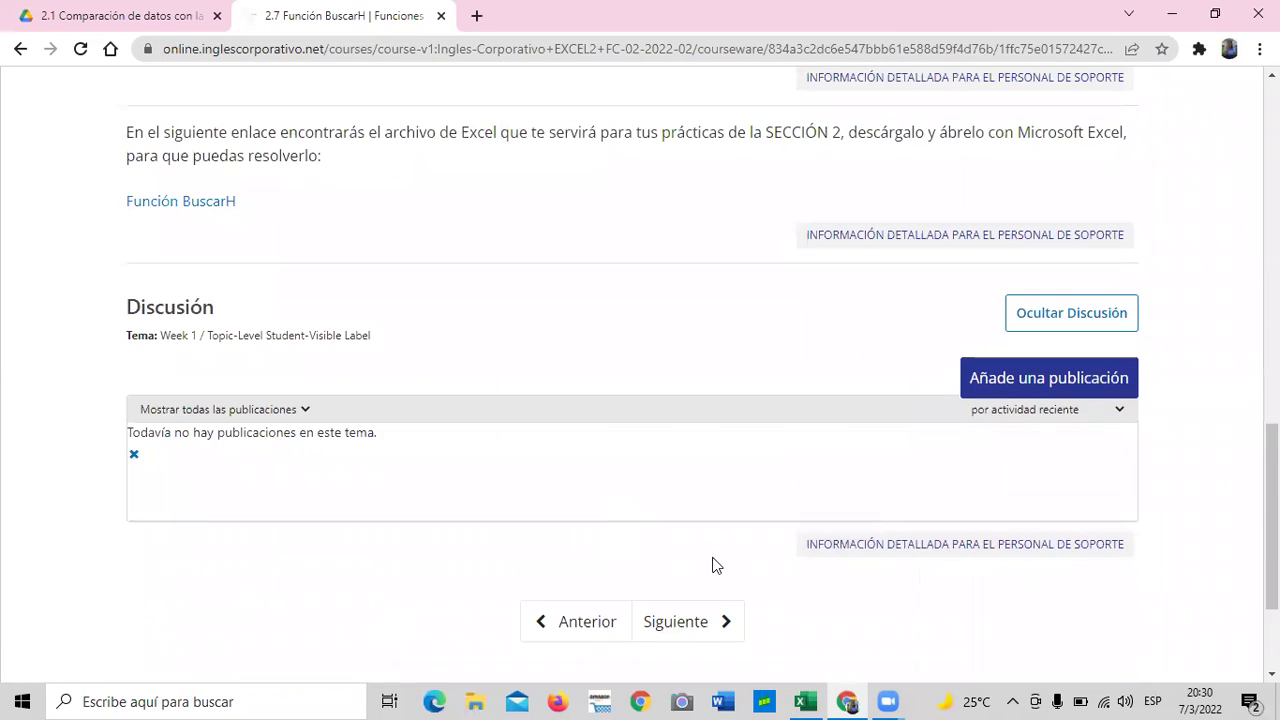
pyautogui.click(687, 625)
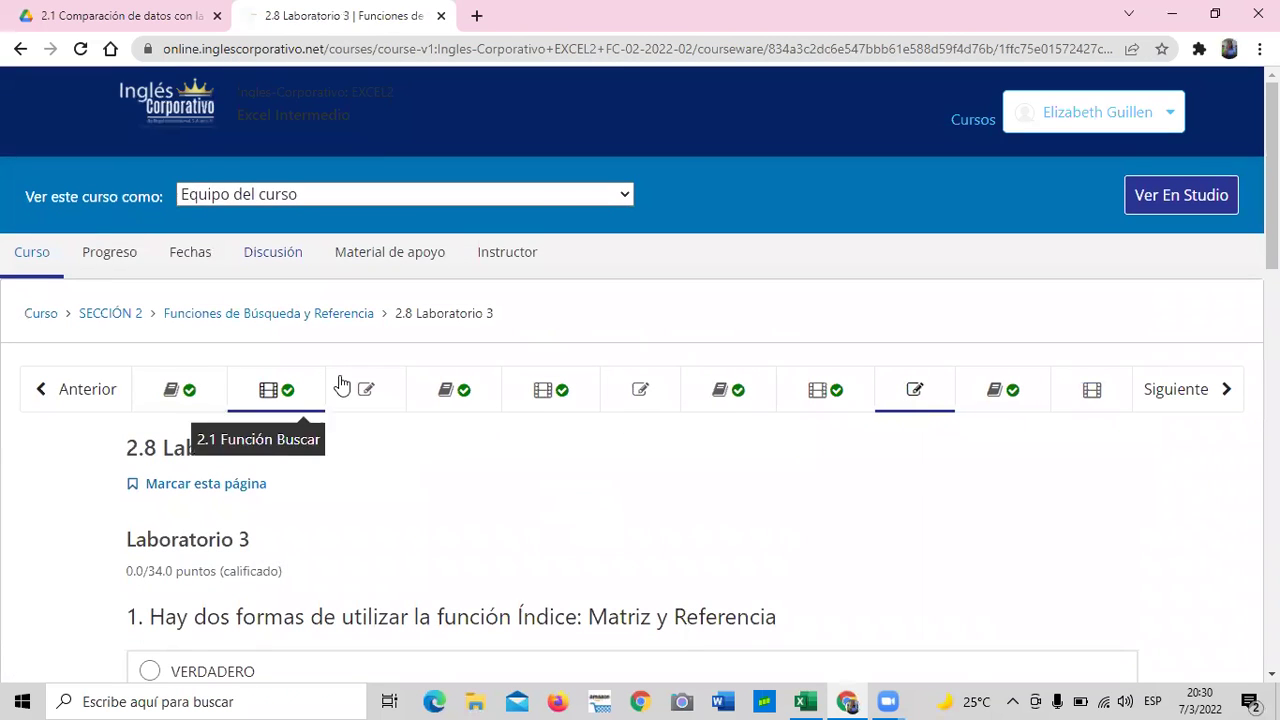
pyautogui.click(645, 393)
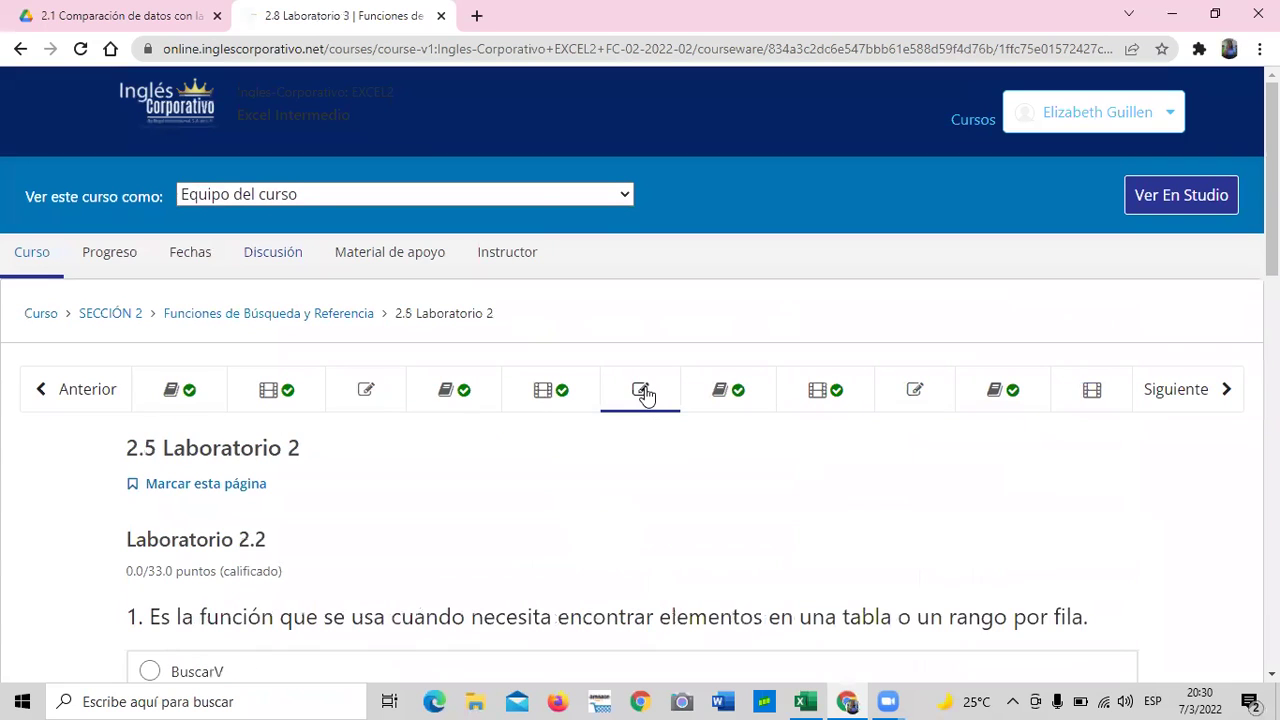
# Step: Read the three questions of Laboratorio 2.2 and reveal their answers
pyautogui.scroll(-8, 645, 393)
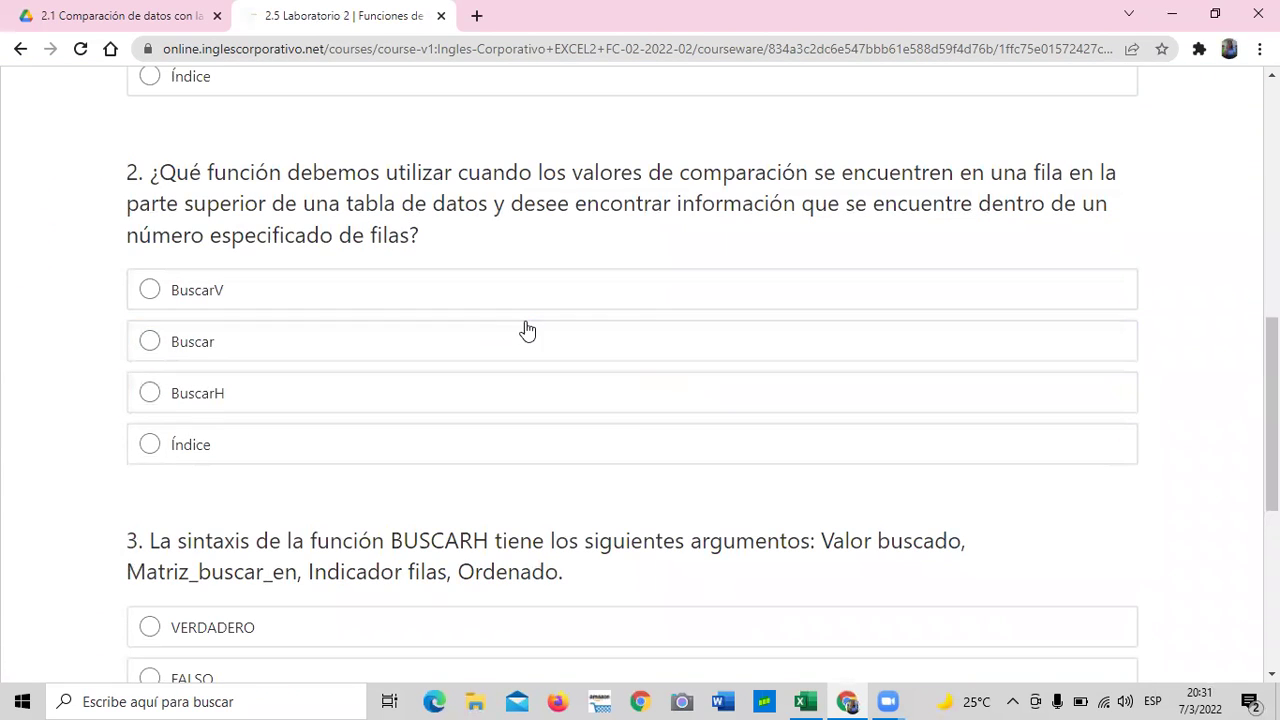
pyautogui.scroll(-4, 527, 332)
pyautogui.scroll(-2, 525, 332)
pyautogui.scroll(10, 494, 343)
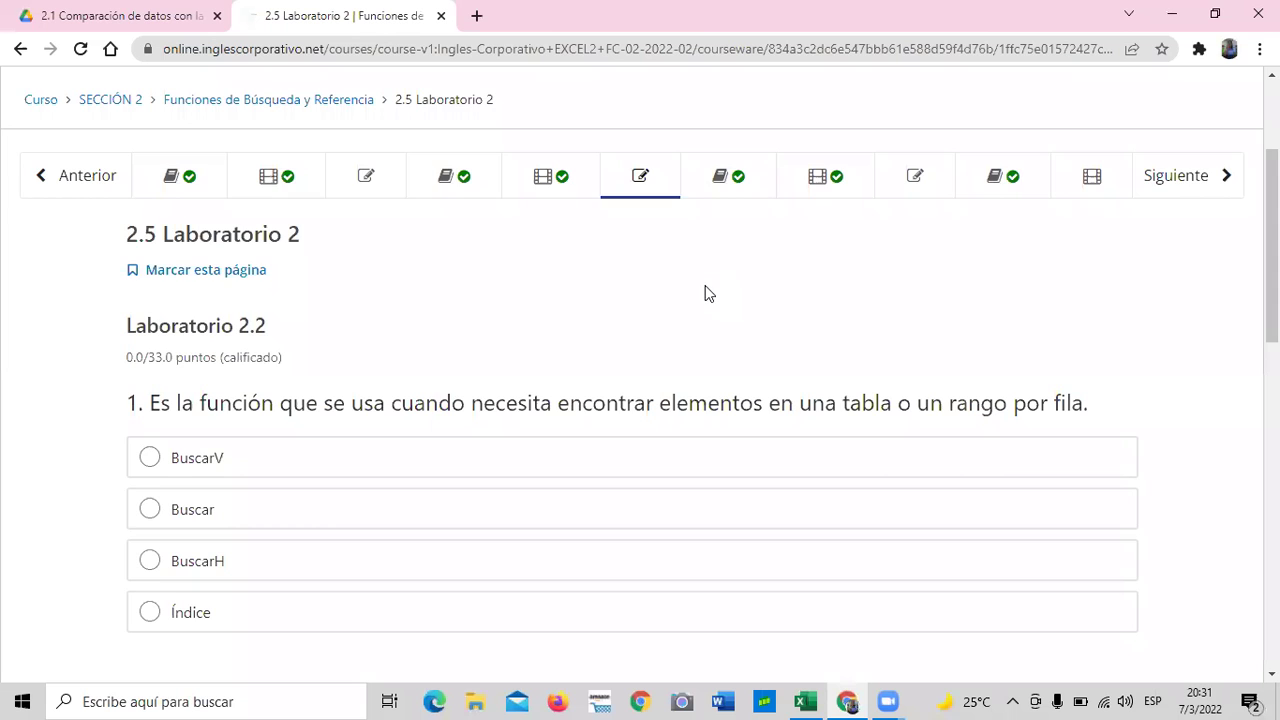
pyautogui.scroll(-7, 706, 290)
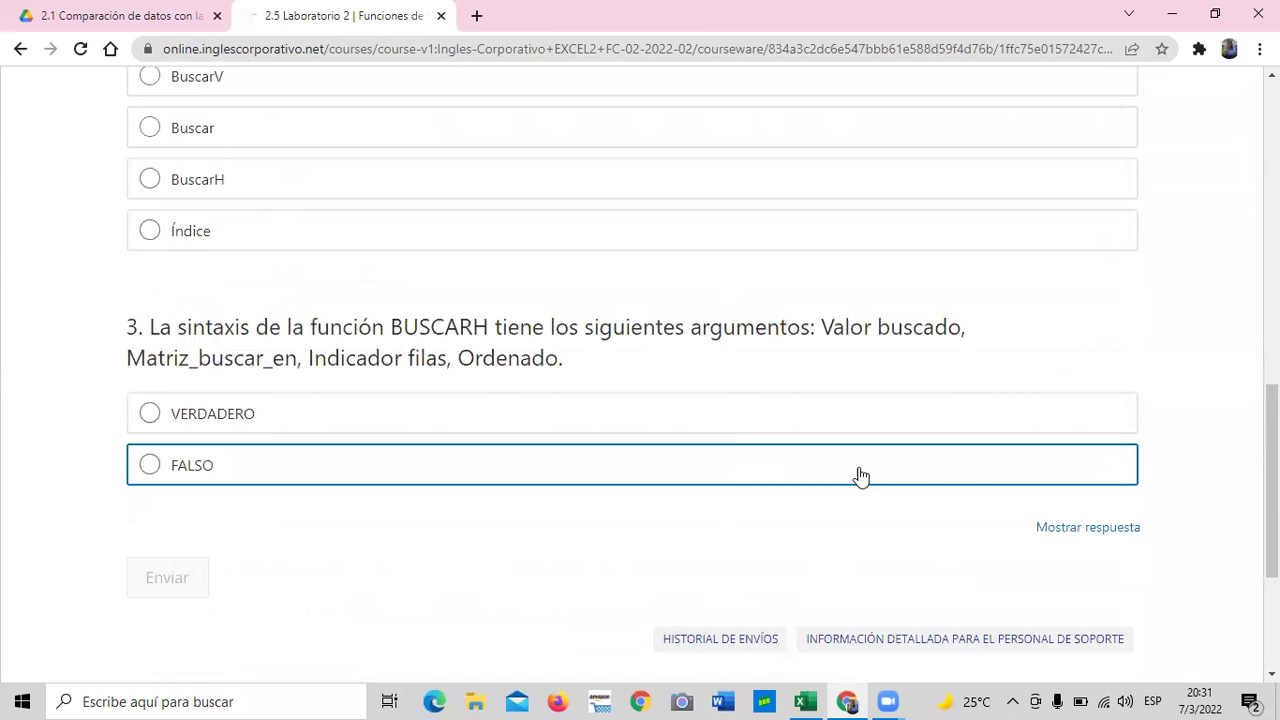
pyautogui.click(1064, 533)
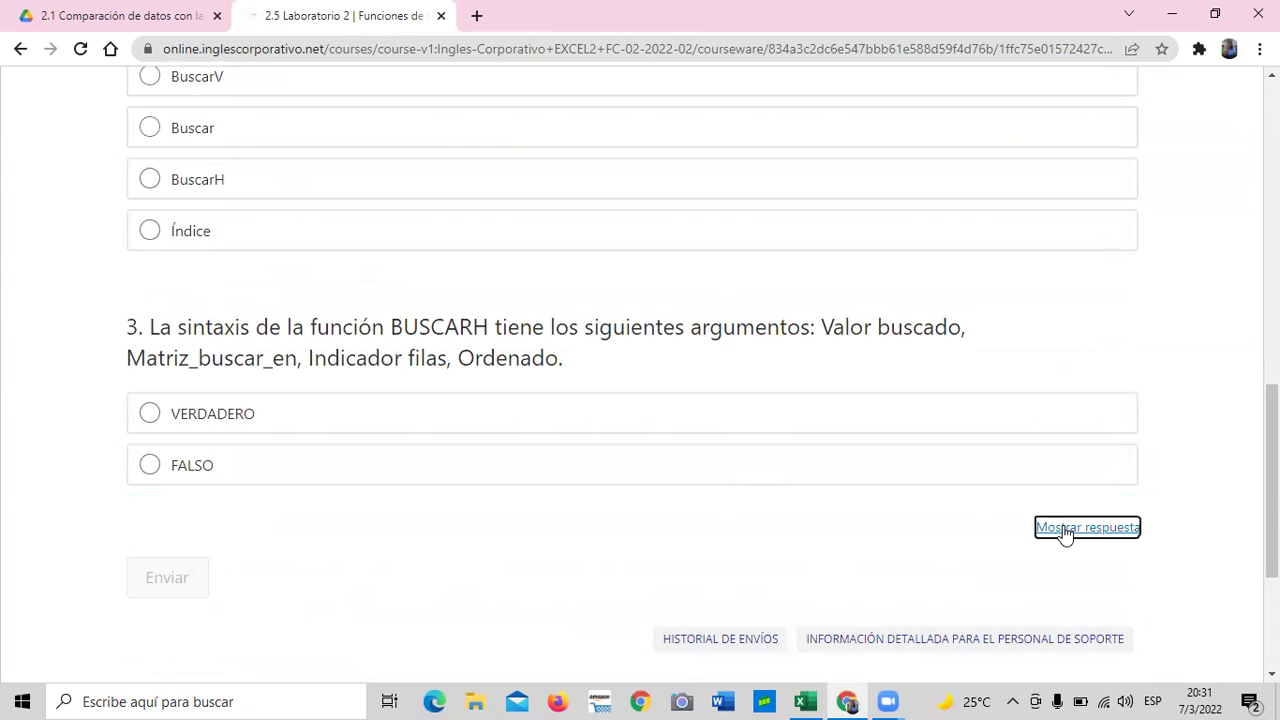
# Step: Review the revealed answers to the three Laboratorio 2.2 questions on lookup functions and BUSCARH syntax
pyautogui.scroll(-2, 680, 543)
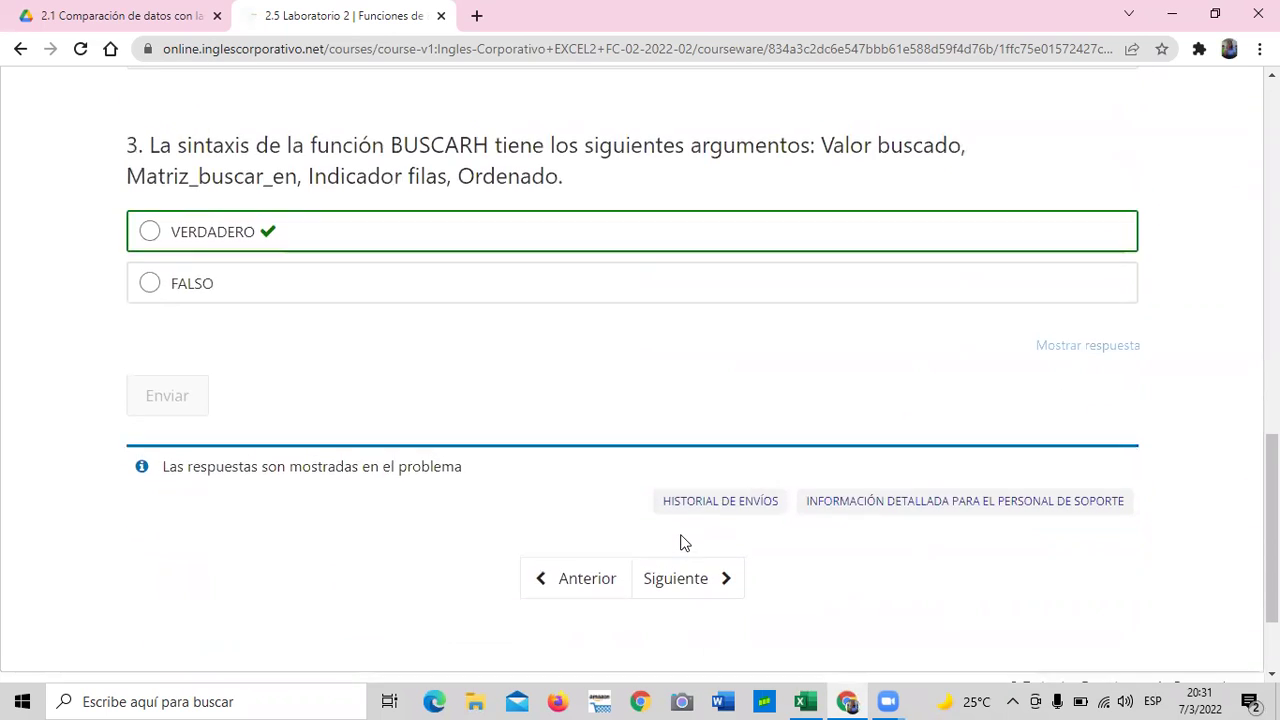
pyautogui.scroll(3, 566, 509)
pyautogui.scroll(3, 537, 509)
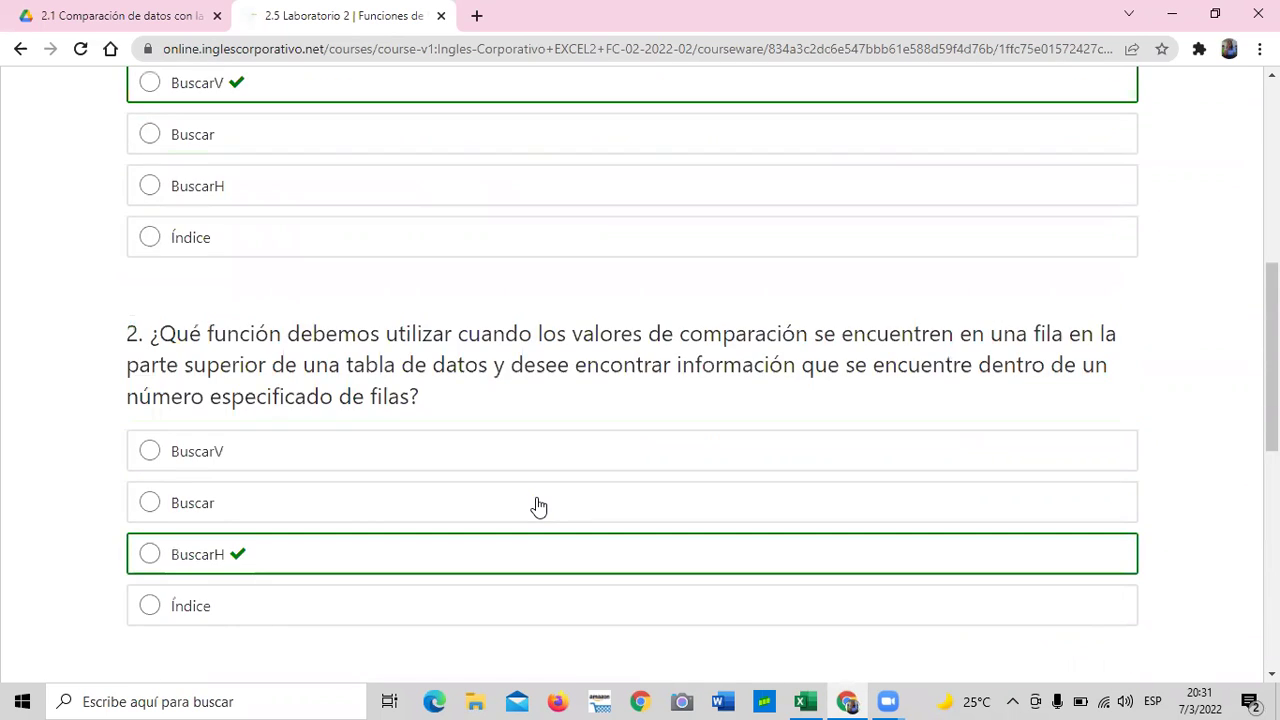
pyautogui.scroll(2, 537, 507)
pyautogui.scroll(-2, 536, 505)
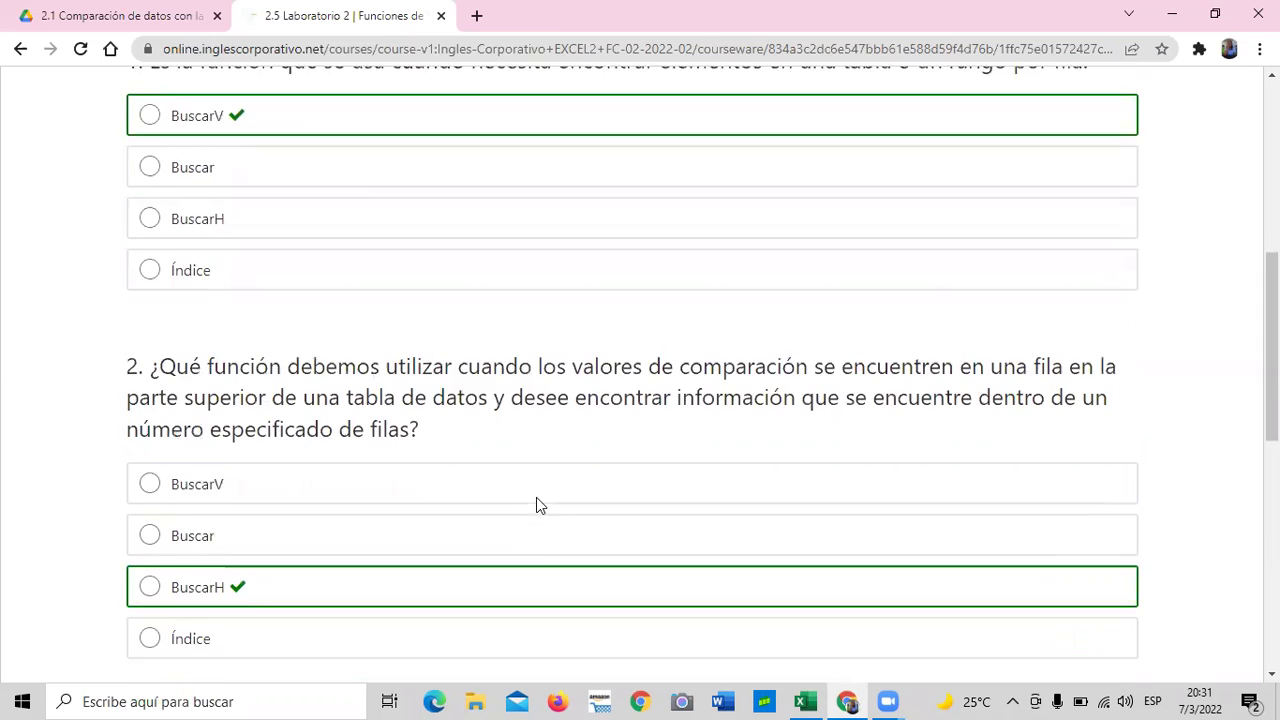
pyautogui.scroll(-1, 536, 505)
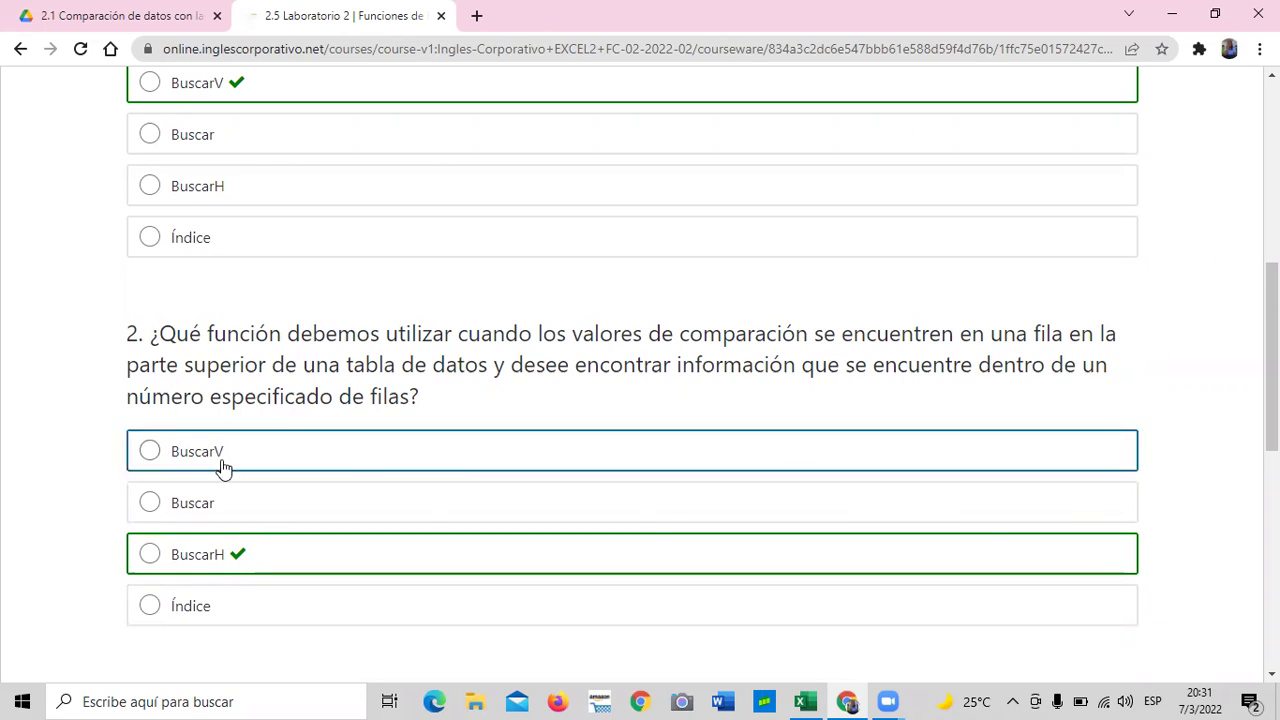
pyautogui.scroll(-3, 320, 525)
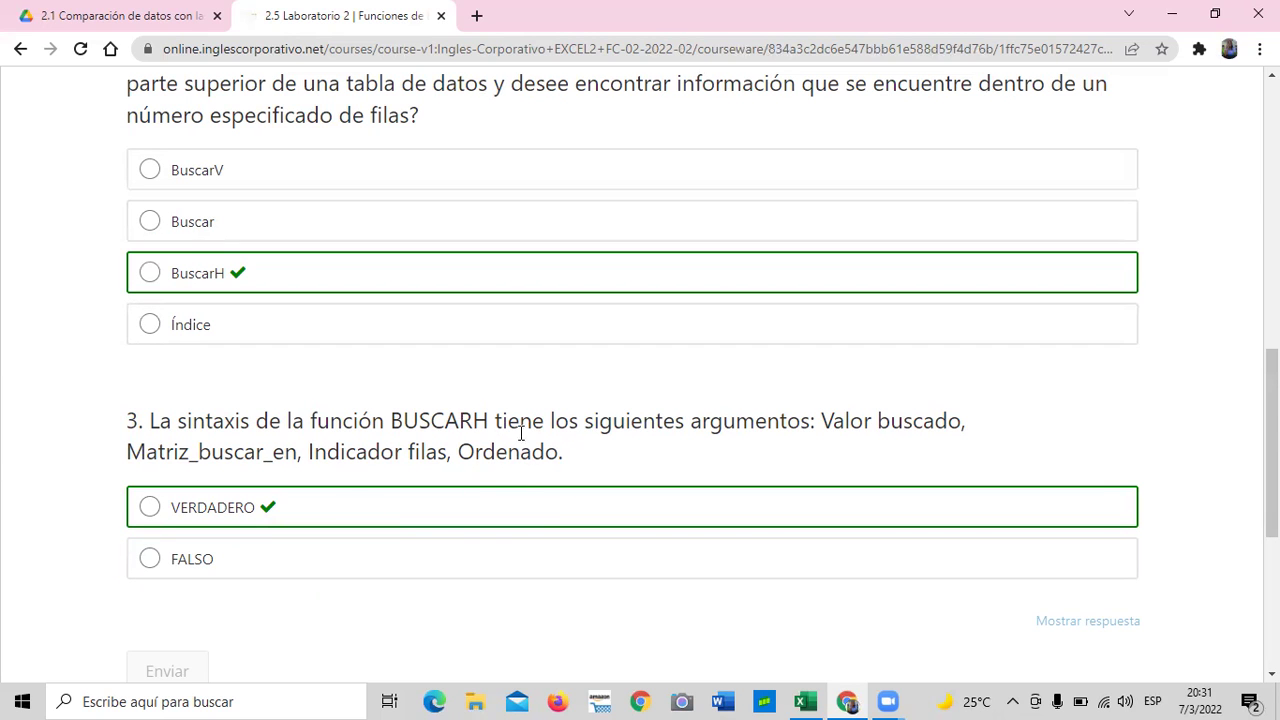
pyautogui.scroll(5, 500, 509)
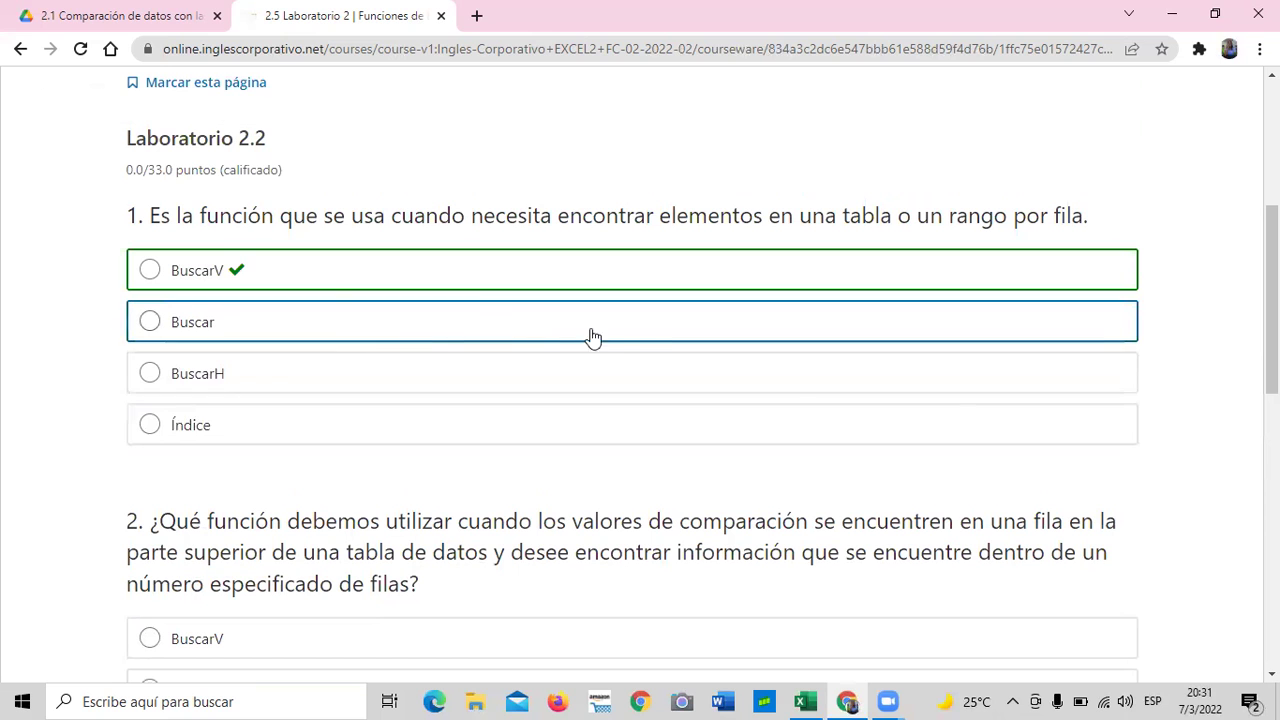
pyautogui.scroll(-8, 645, 428)
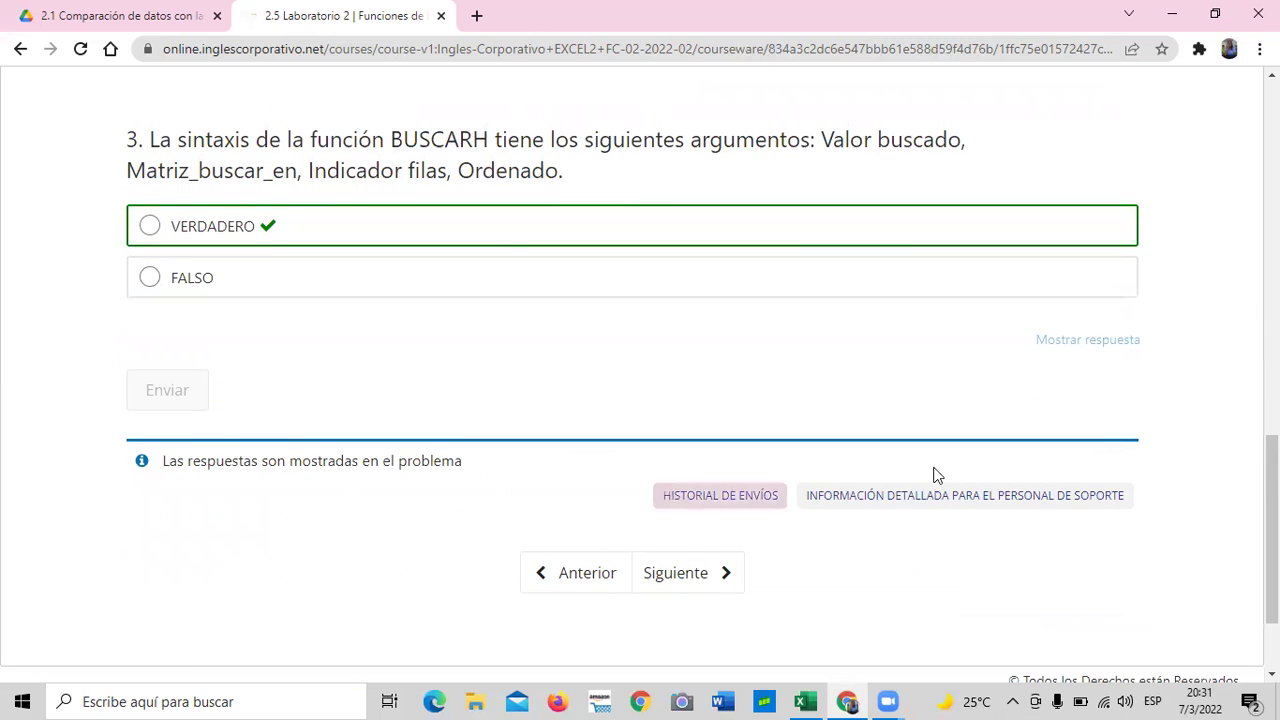
pyautogui.scroll(3, 751, 506)
pyautogui.scroll(10, 719, 450)
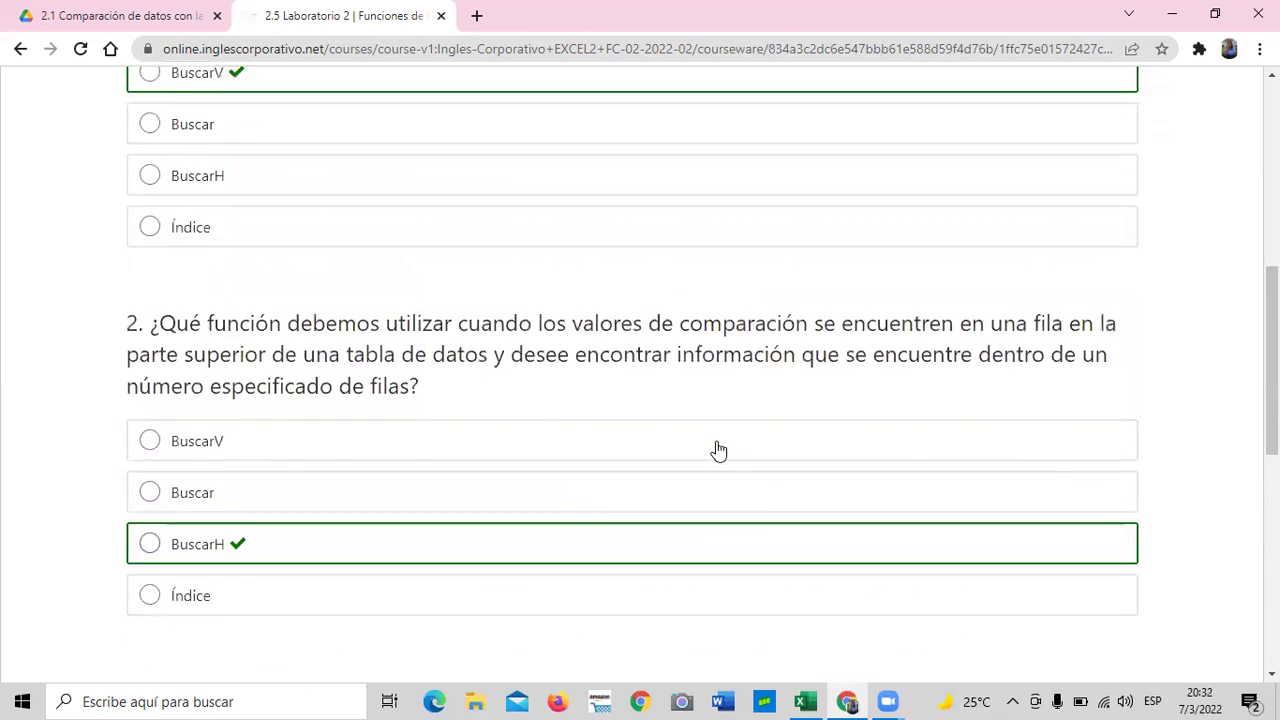
pyautogui.scroll(-5, 716, 449)
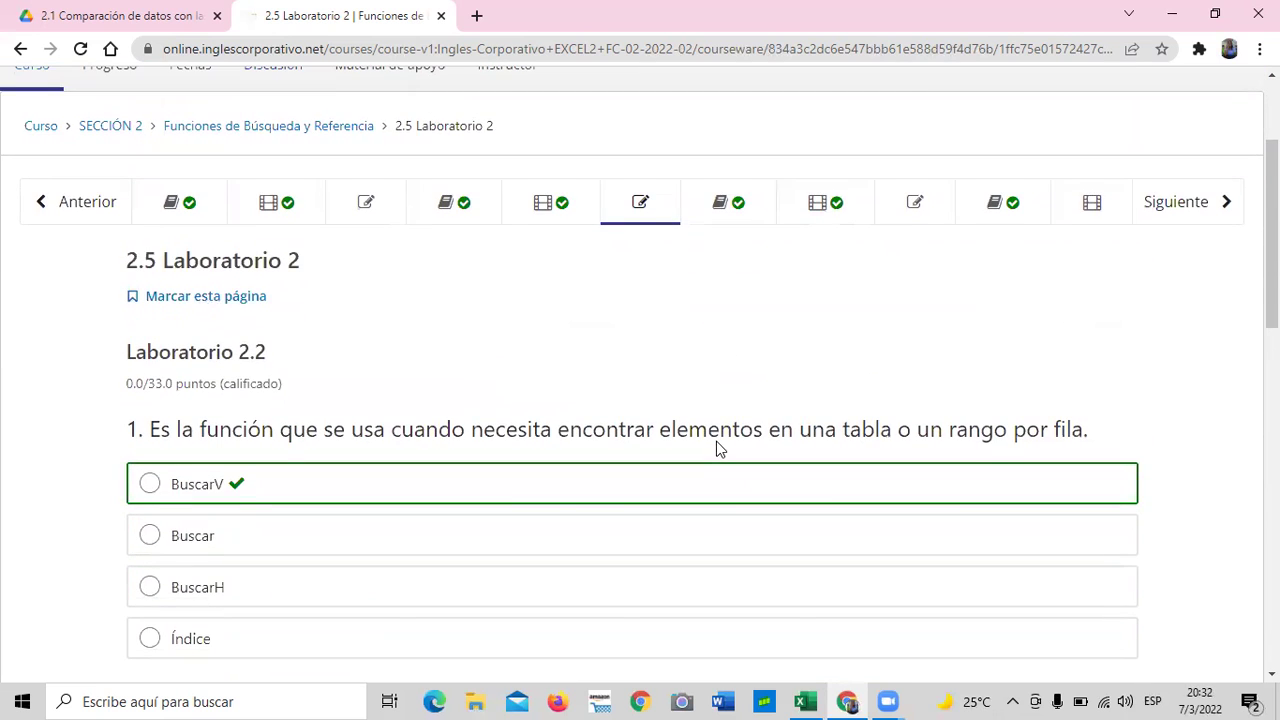
pyautogui.scroll(-7, 776, 398)
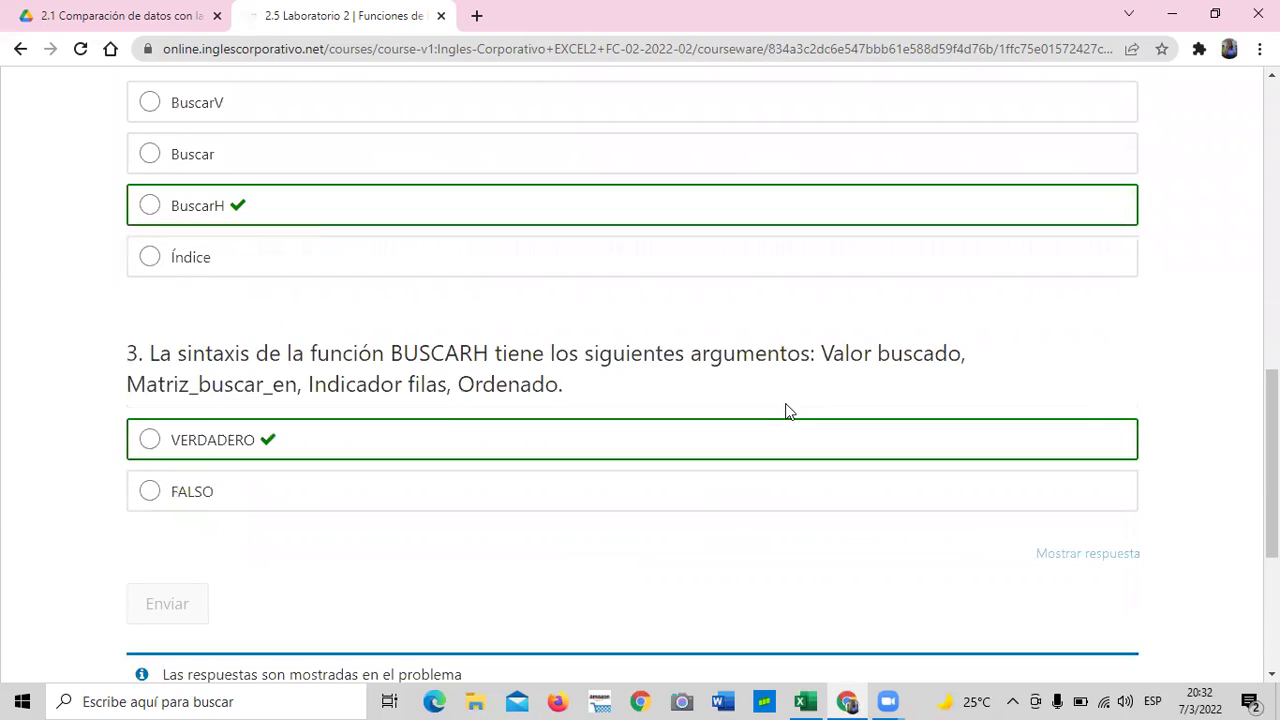
# Step: Open the 2.8 Laboratorio 3 unit and read its four questions about the Índice function
pyautogui.click(690, 436)
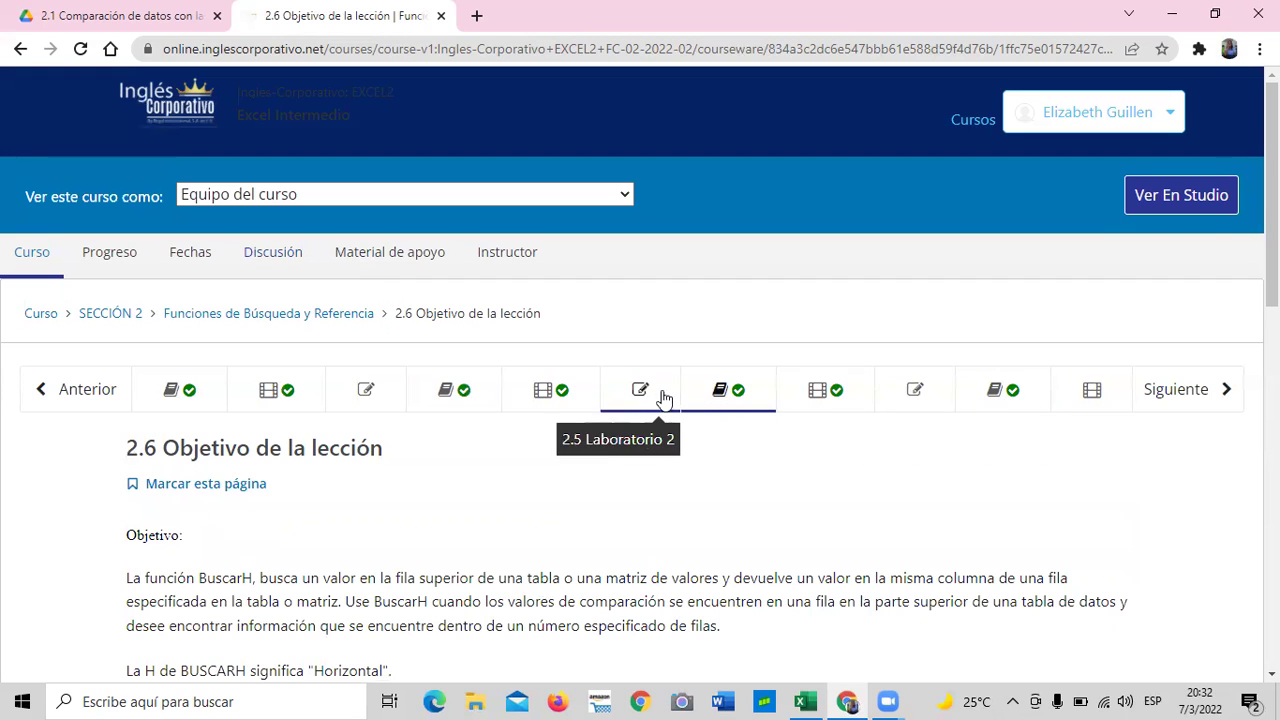
pyautogui.click(896, 407)
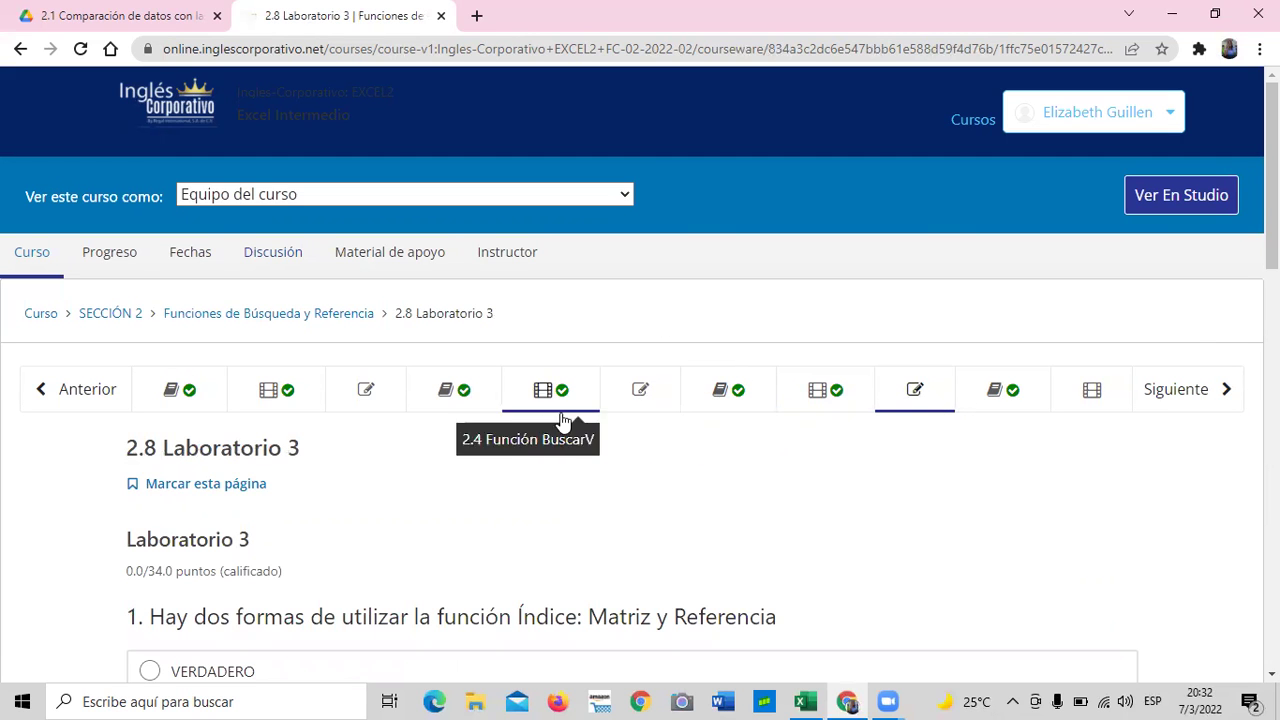
pyautogui.scroll(-6, 503, 420)
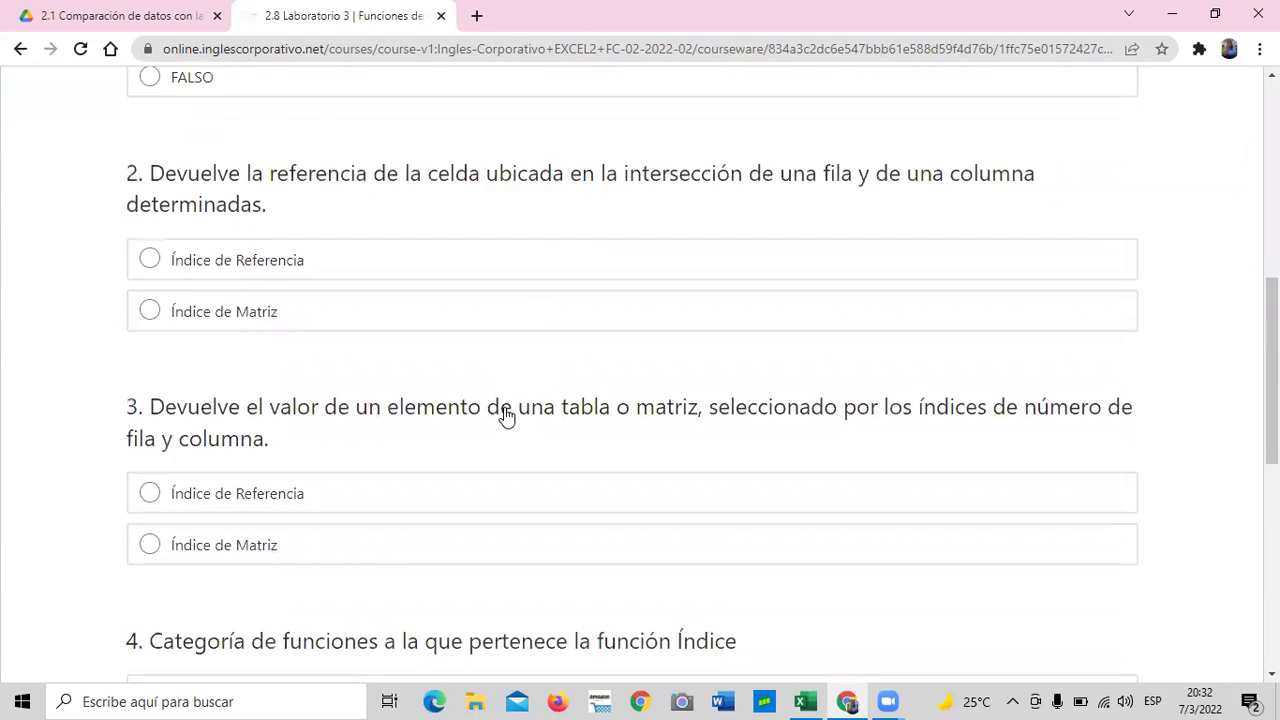
pyautogui.scroll(-7, 505, 415)
pyautogui.scroll(2, 505, 415)
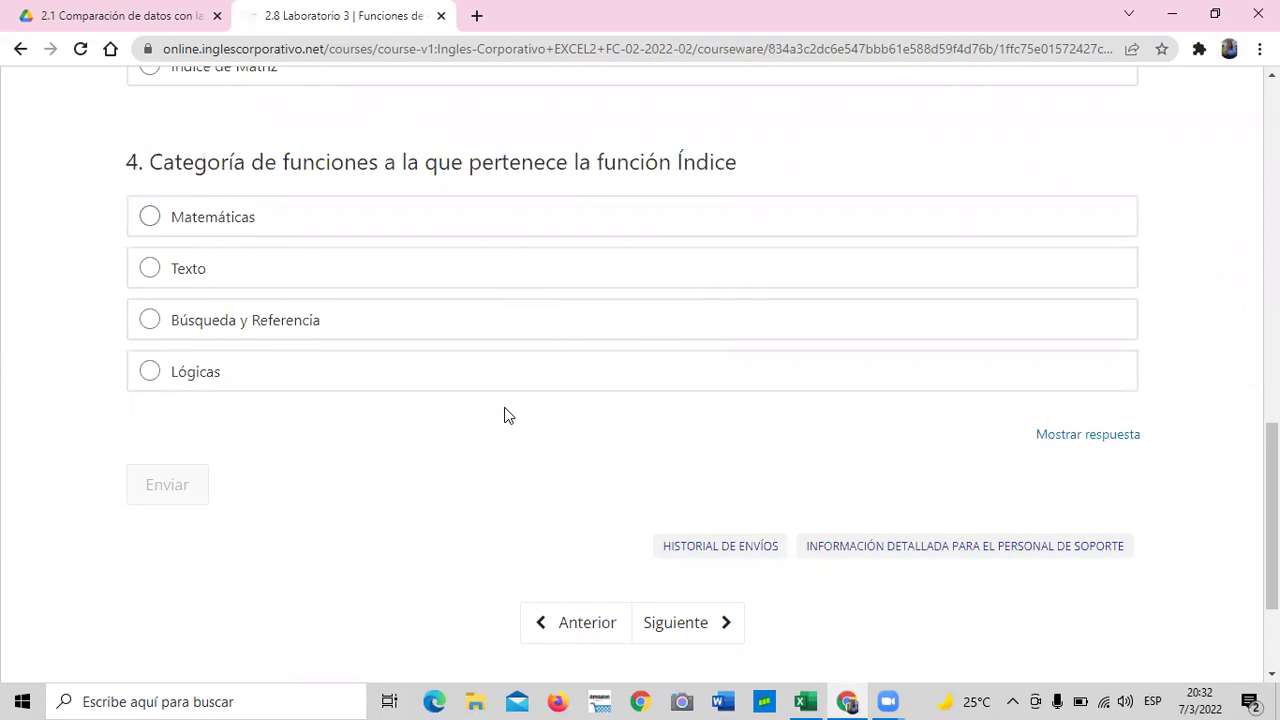
pyautogui.scroll(5, 505, 415)
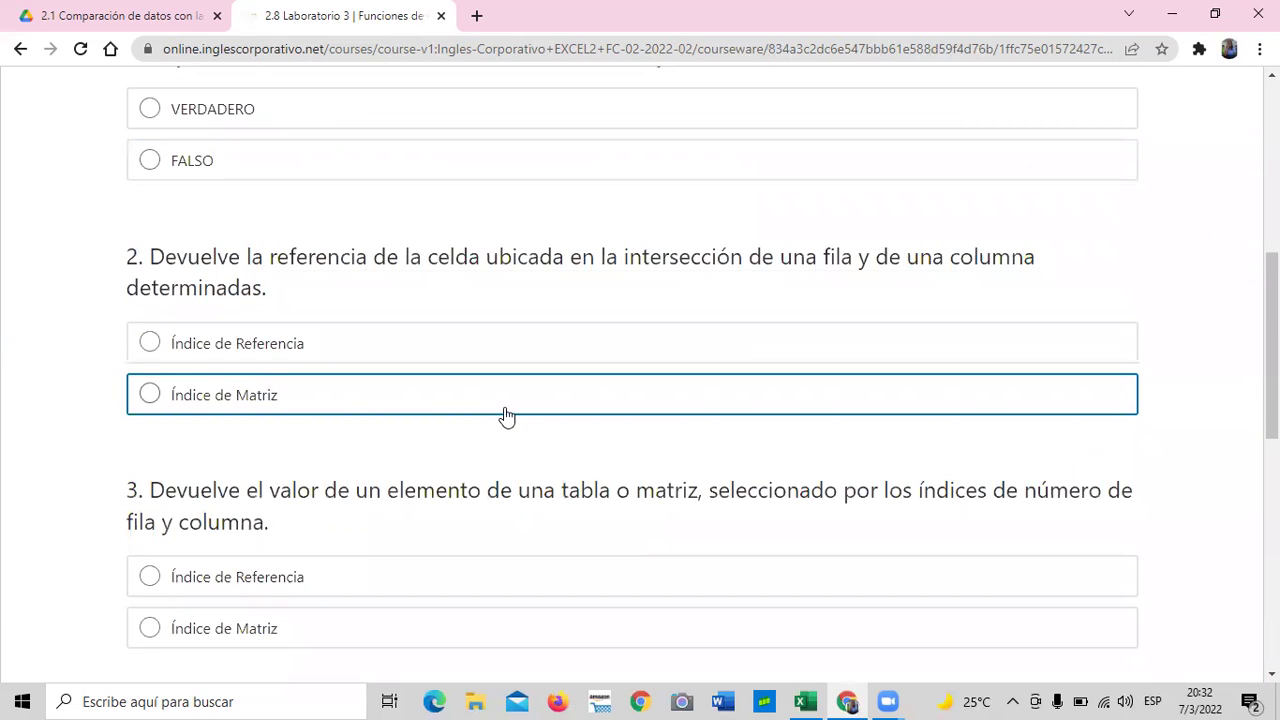
# Step: Open the 2.9 Objetivo de la lección page and go to the example table for the matrix form of INDICE
pyautogui.scroll(5, 505, 415)
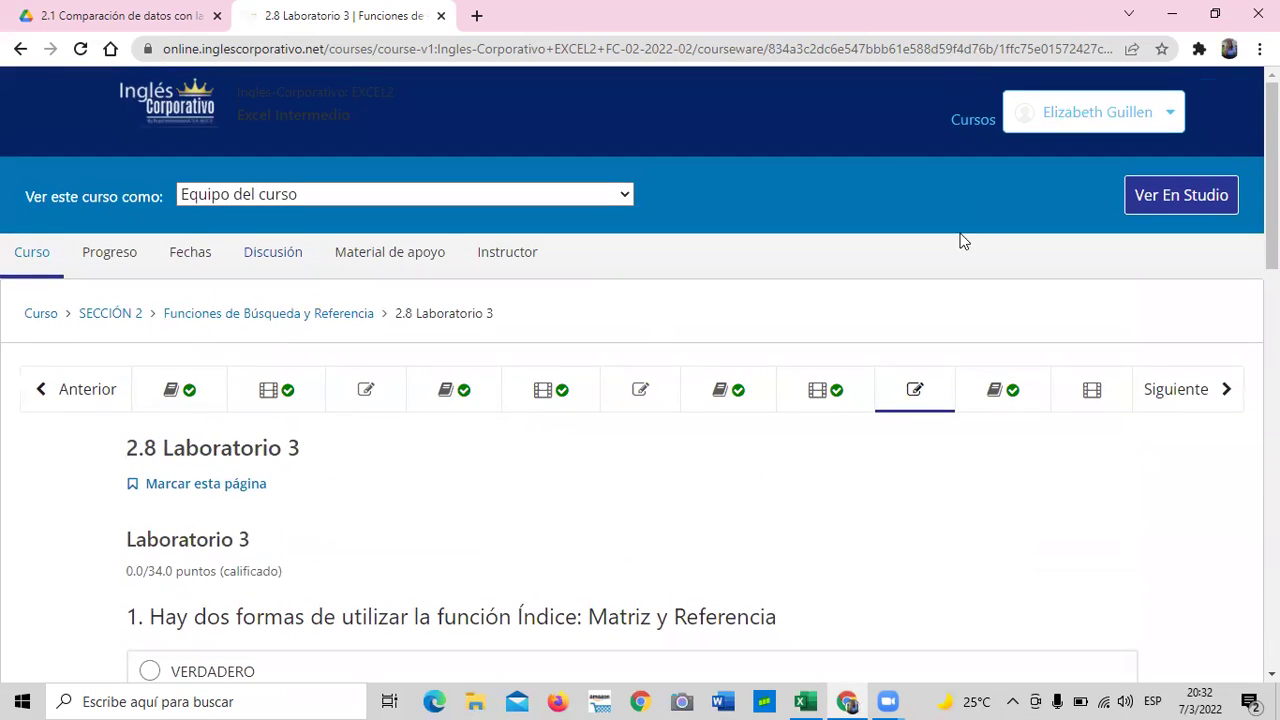
pyautogui.click(1016, 393)
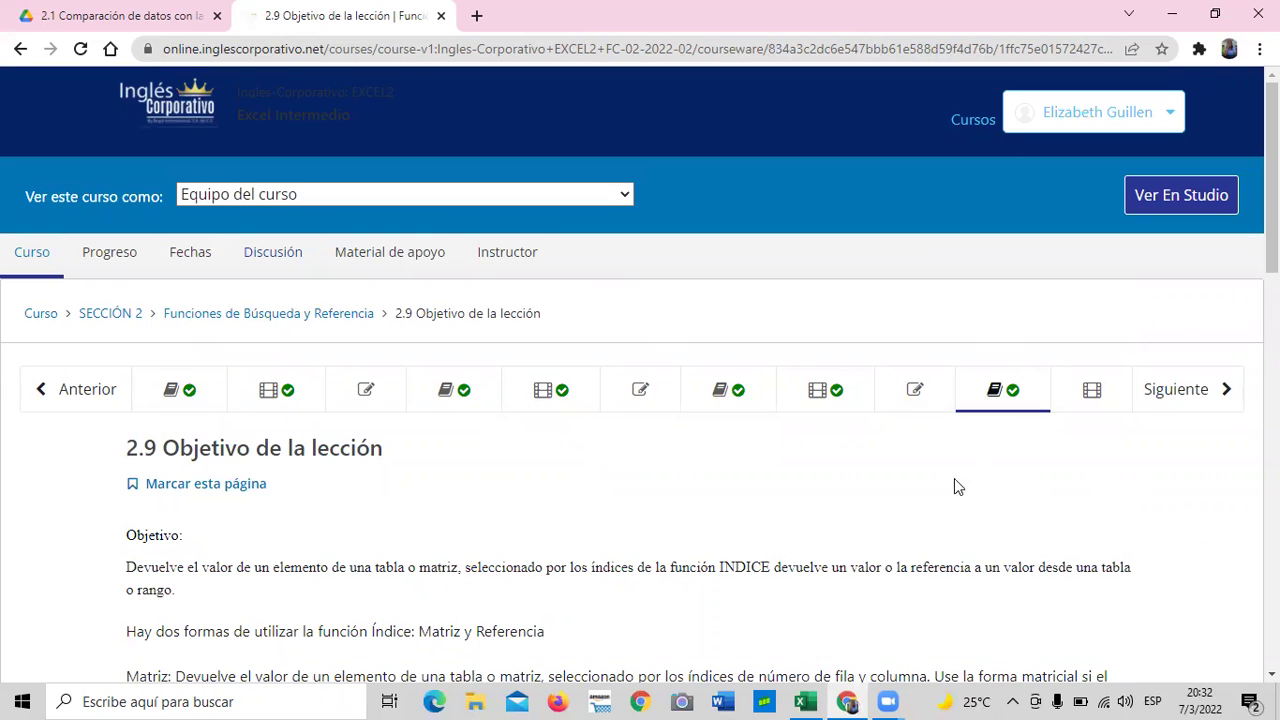
pyautogui.scroll(-2, 744, 476)
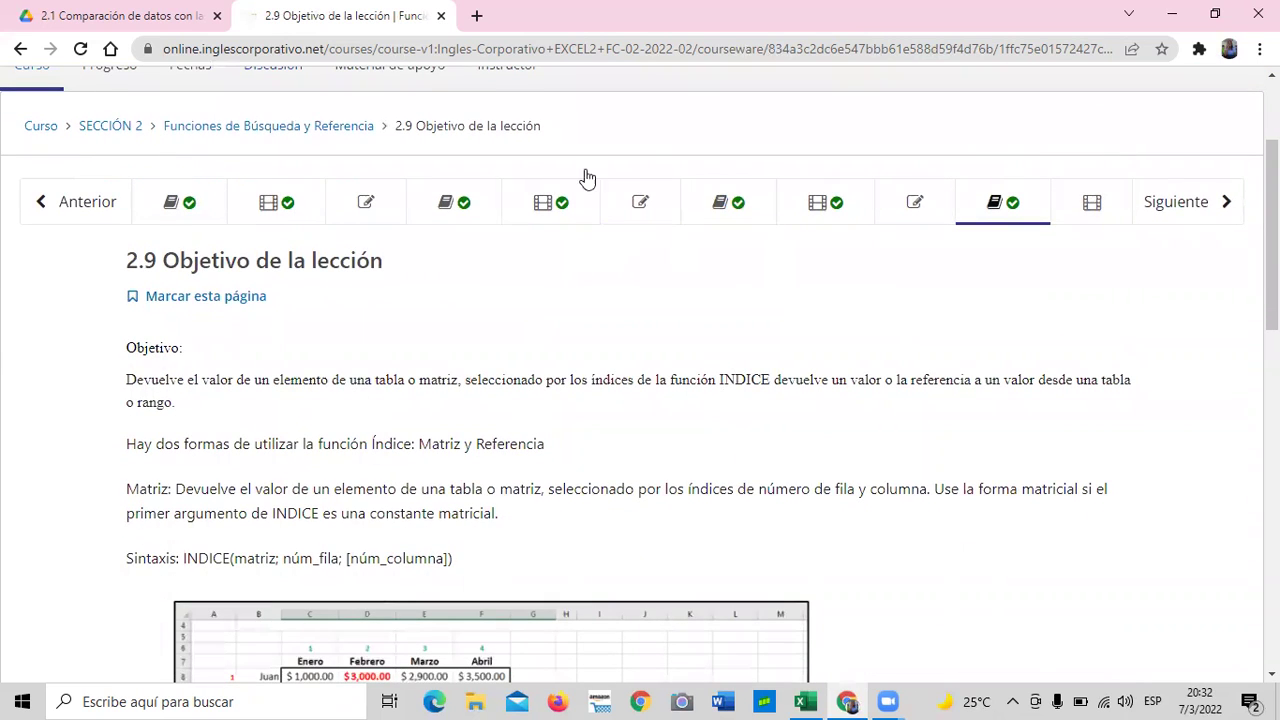
pyautogui.scroll(-3, 705, 360)
pyautogui.scroll(-2, 489, 295)
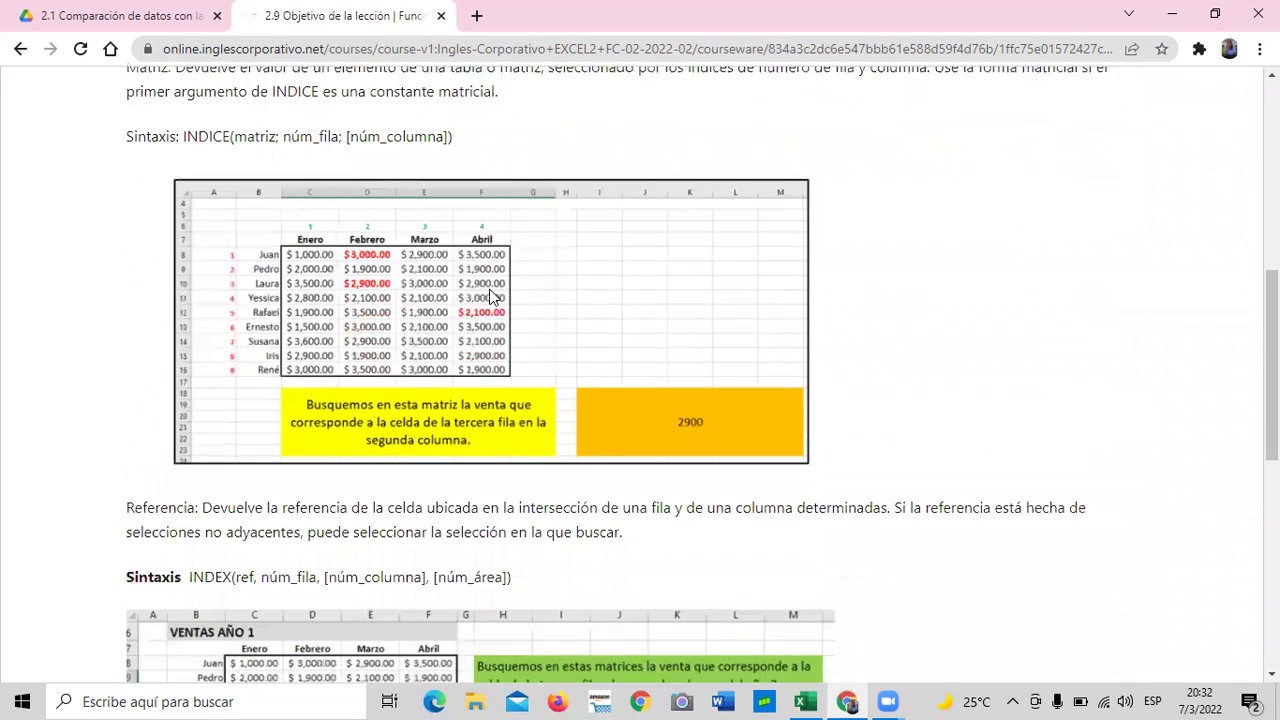
# Step: Examine the matrix form of the INDICE function: its description, its syntax and the monthly sales example
pyautogui.scroll(-1, 489, 295)
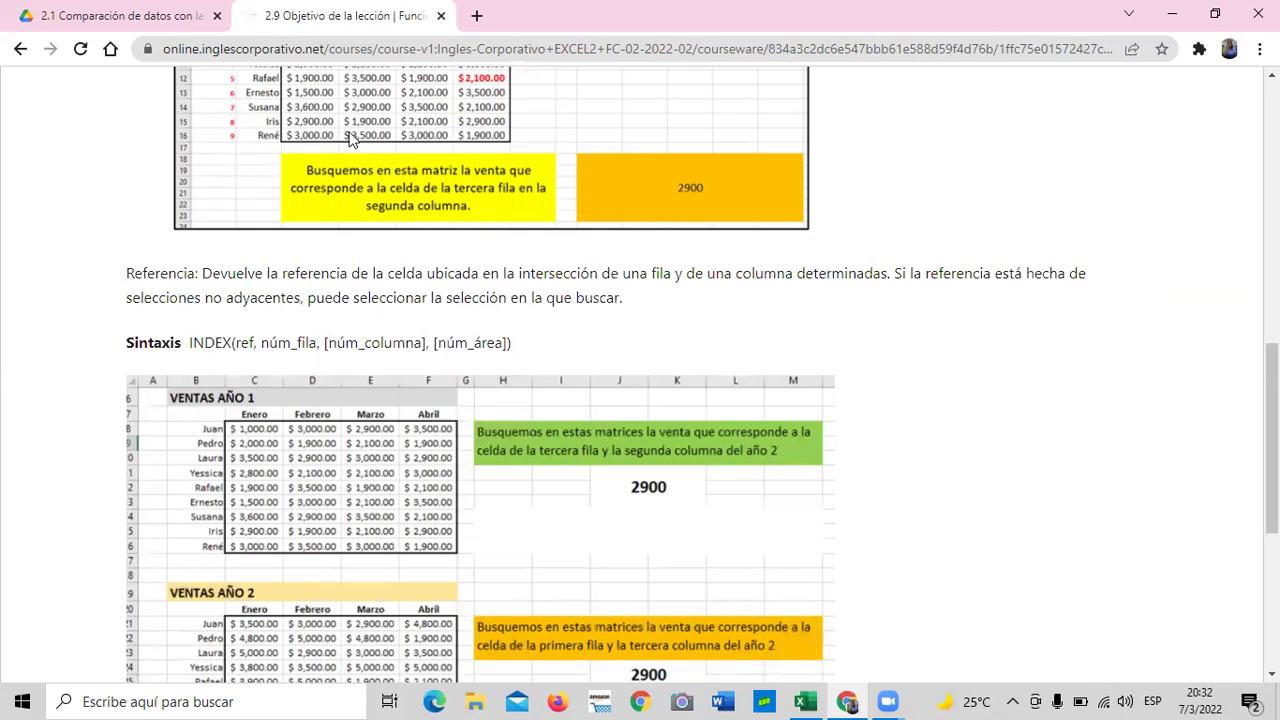
pyautogui.scroll(3, 506, 340)
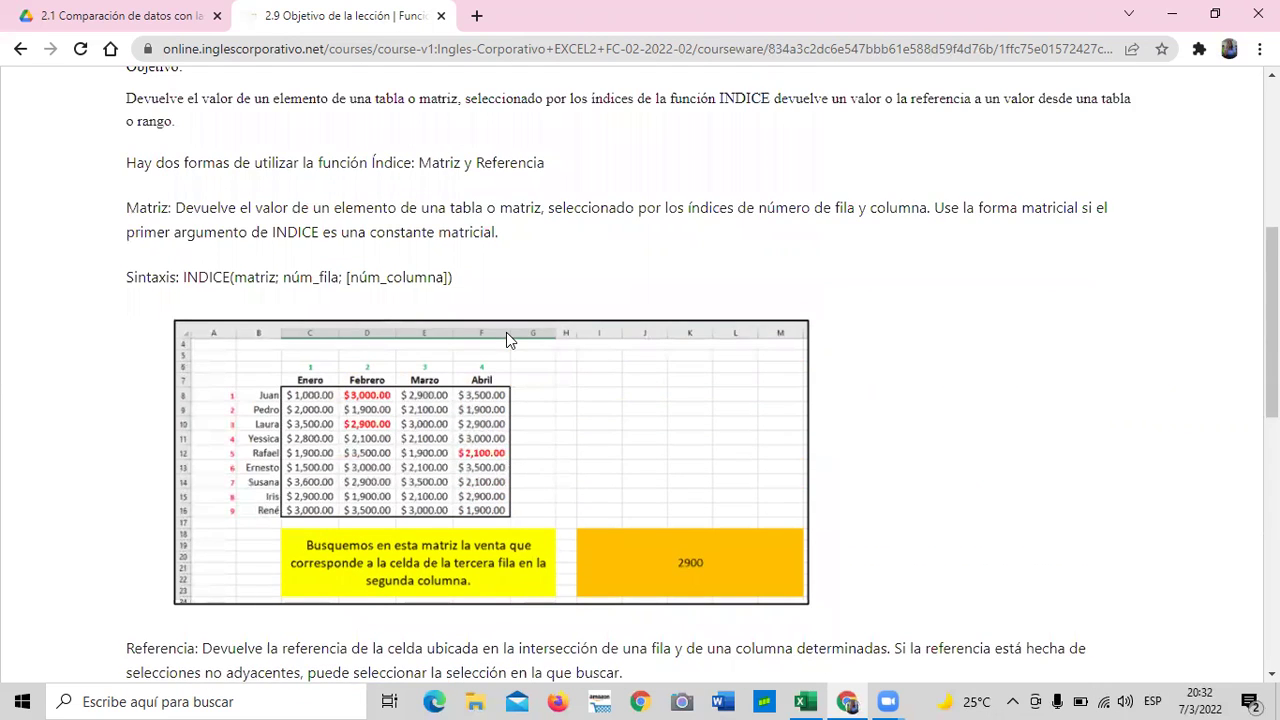
pyautogui.scroll(-1, 506, 340)
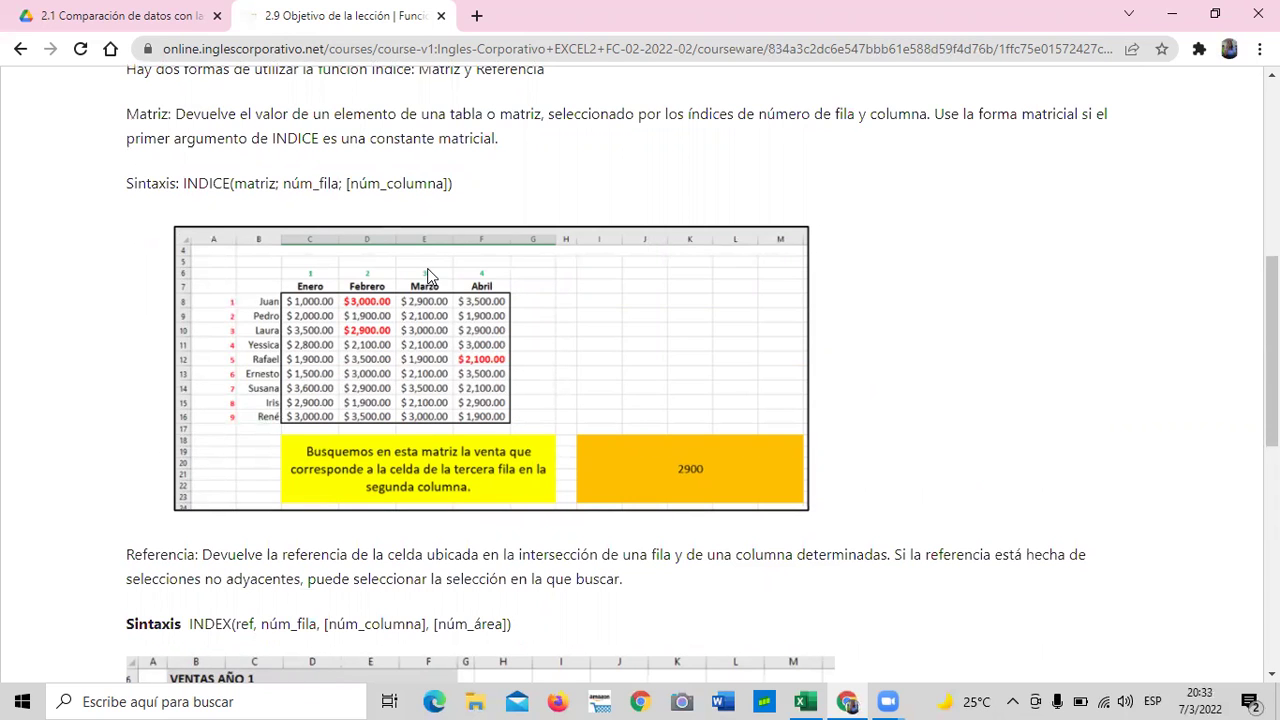
pyautogui.scroll(-3, 485, 324)
pyautogui.scroll(-2, 482, 323)
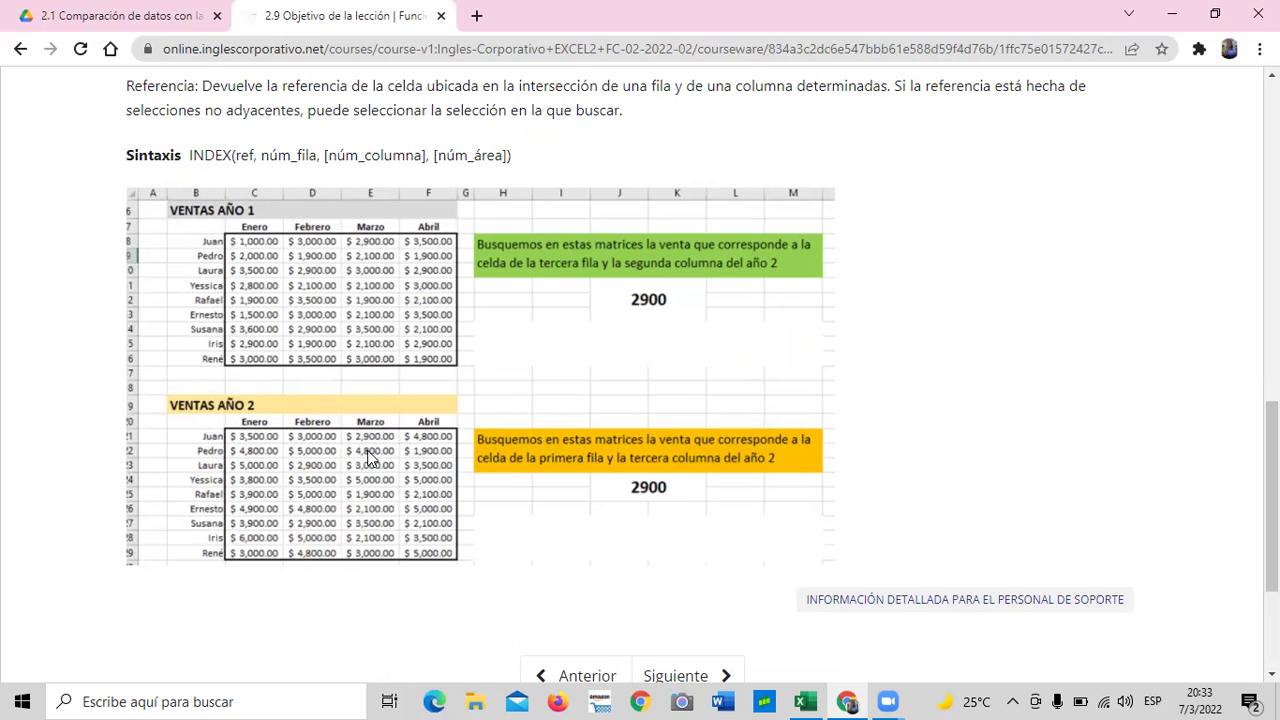
pyautogui.scroll(8, 330, 495)
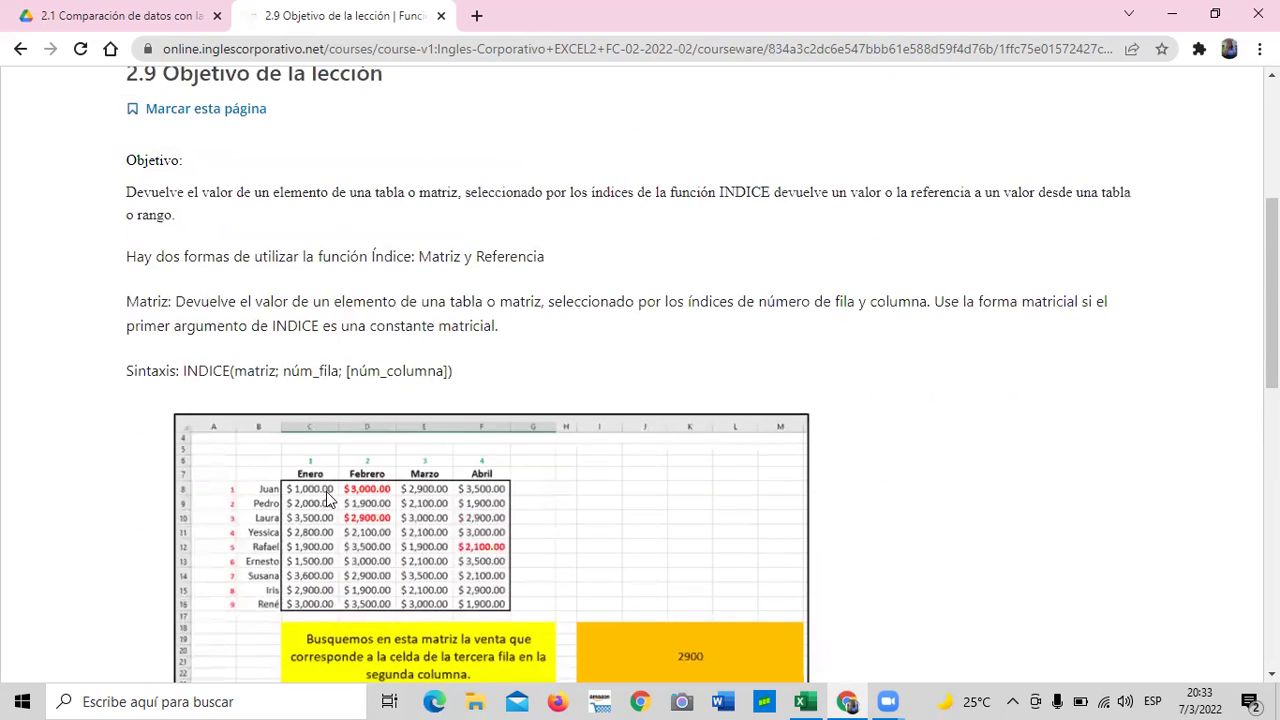
pyautogui.scroll(2, 327, 497)
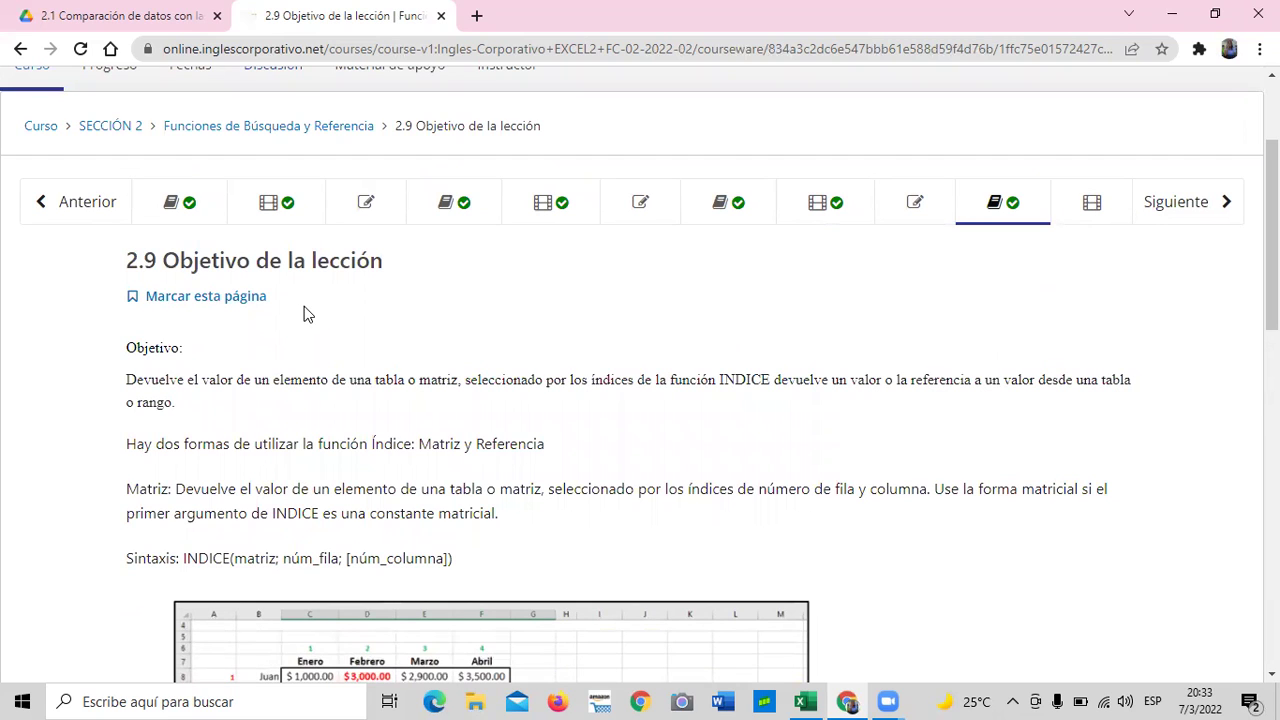
pyautogui.scroll(-1, 378, 465)
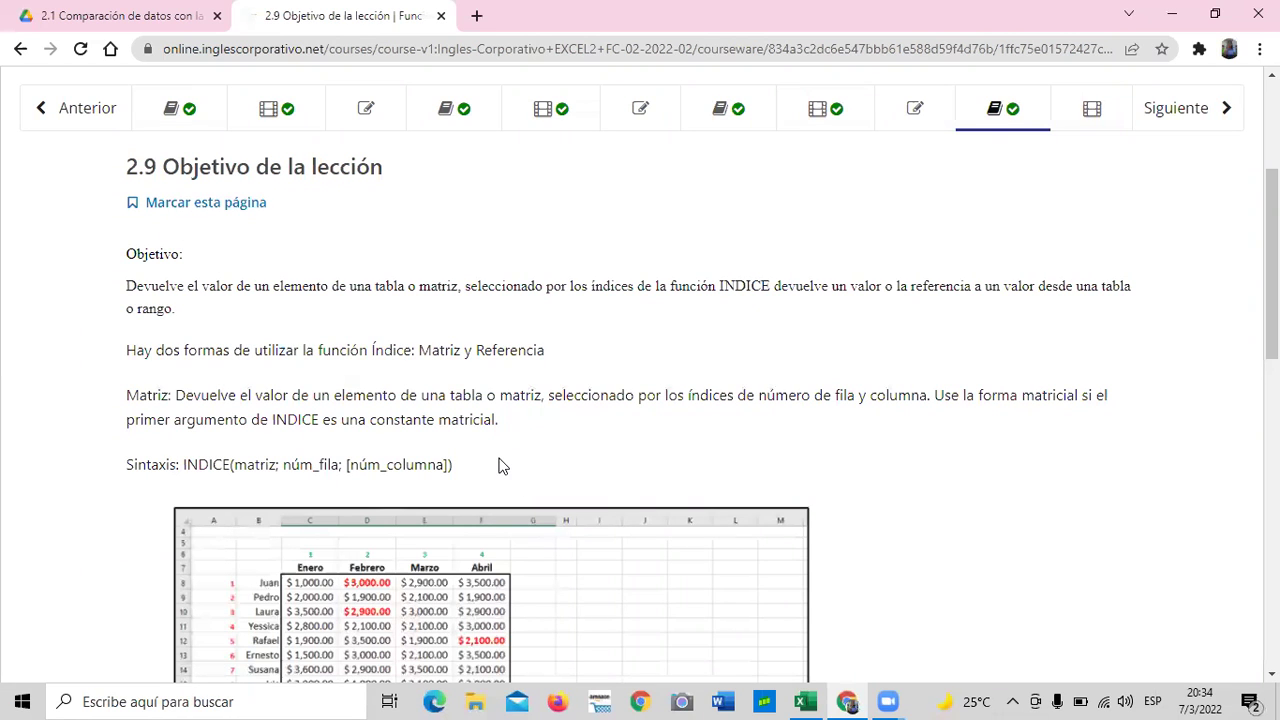
pyautogui.scroll(-3, 502, 466)
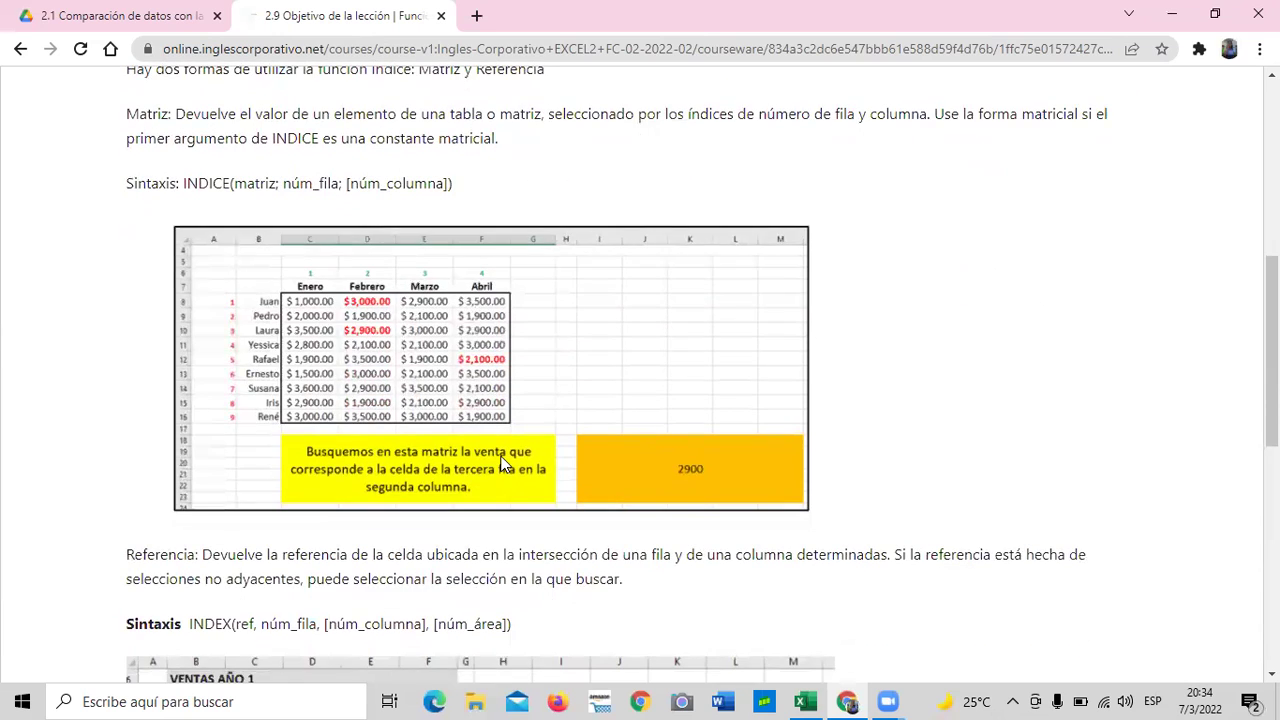
pyautogui.scroll(2, 437, 314)
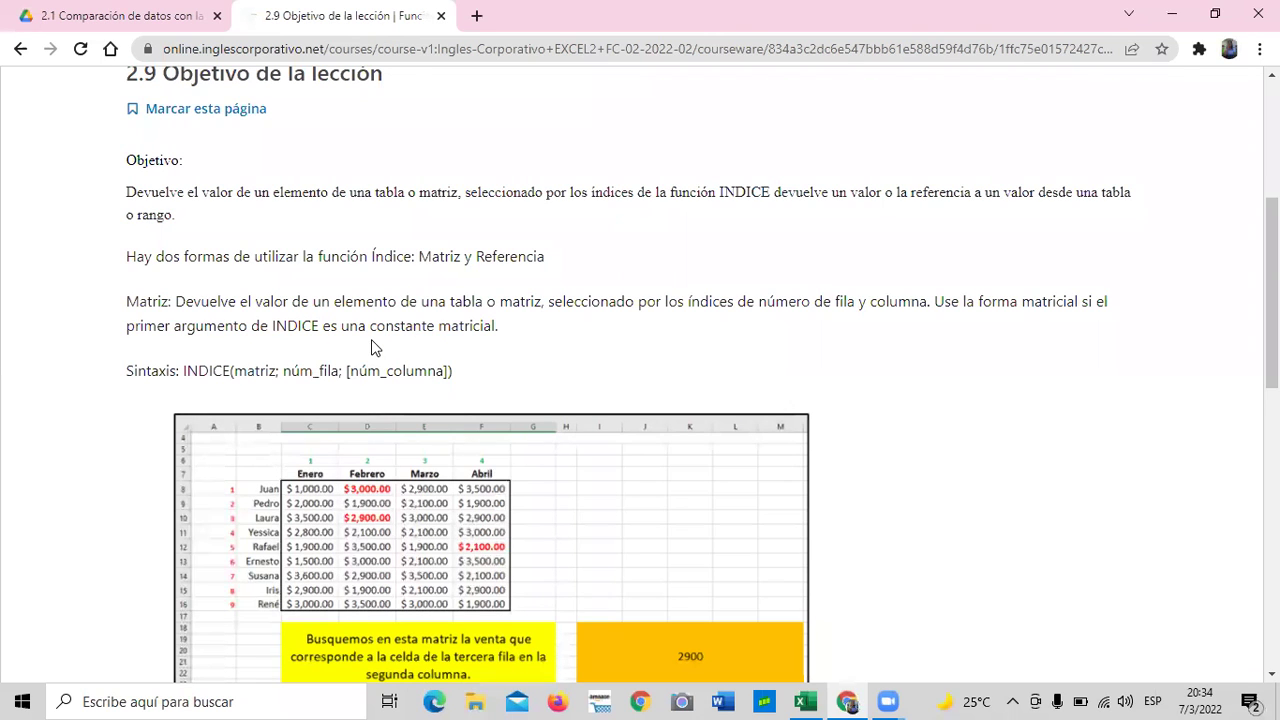
pyautogui.scroll(-1, 366, 451)
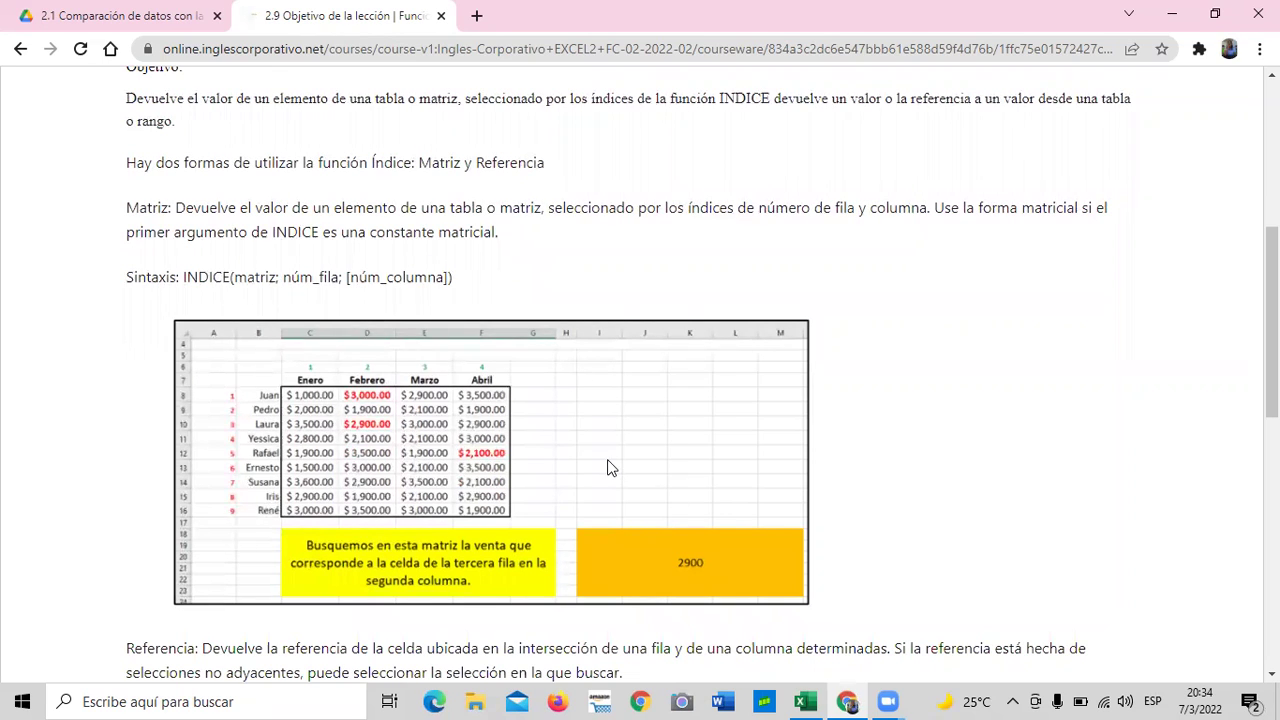
# Step: Examine the reference form of the function, its syntax and the VENTAS AÑO 1 and VENTAS AÑO 2 examples
pyautogui.scroll(-4, 611, 467)
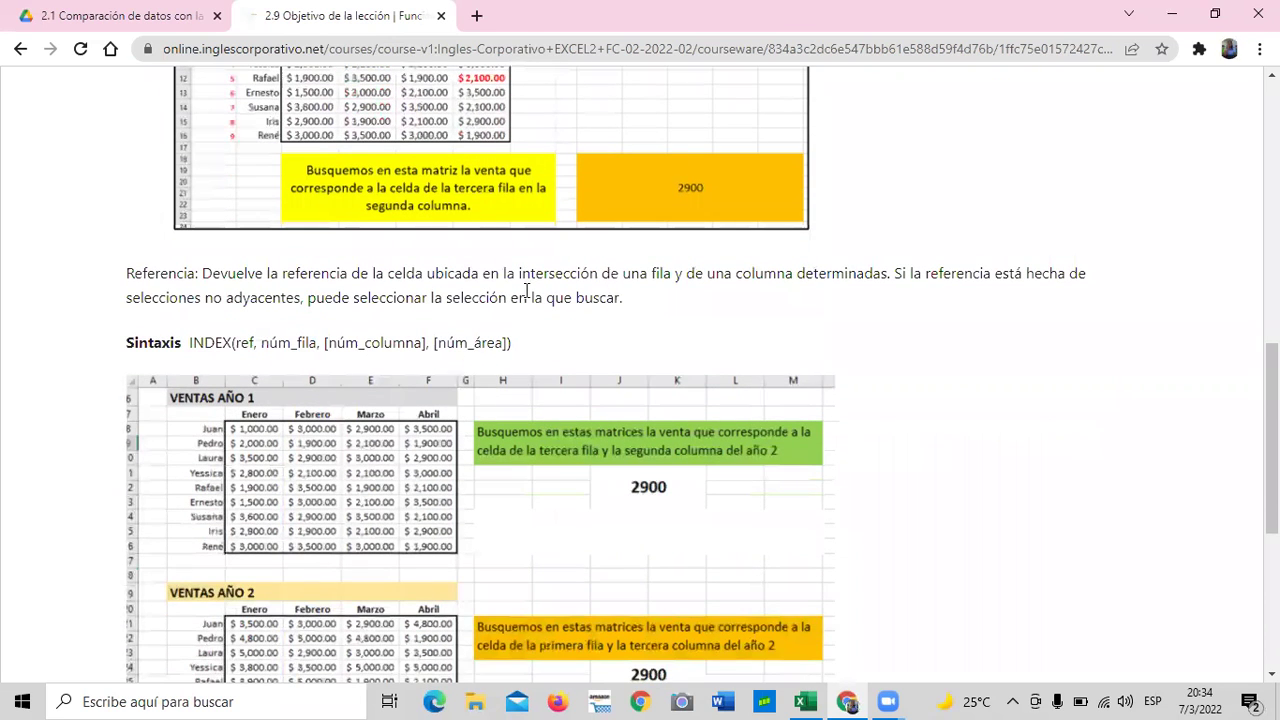
pyautogui.scroll(1, 493, 272)
pyautogui.scroll(2, 493, 272)
pyautogui.scroll(-1, 480, 278)
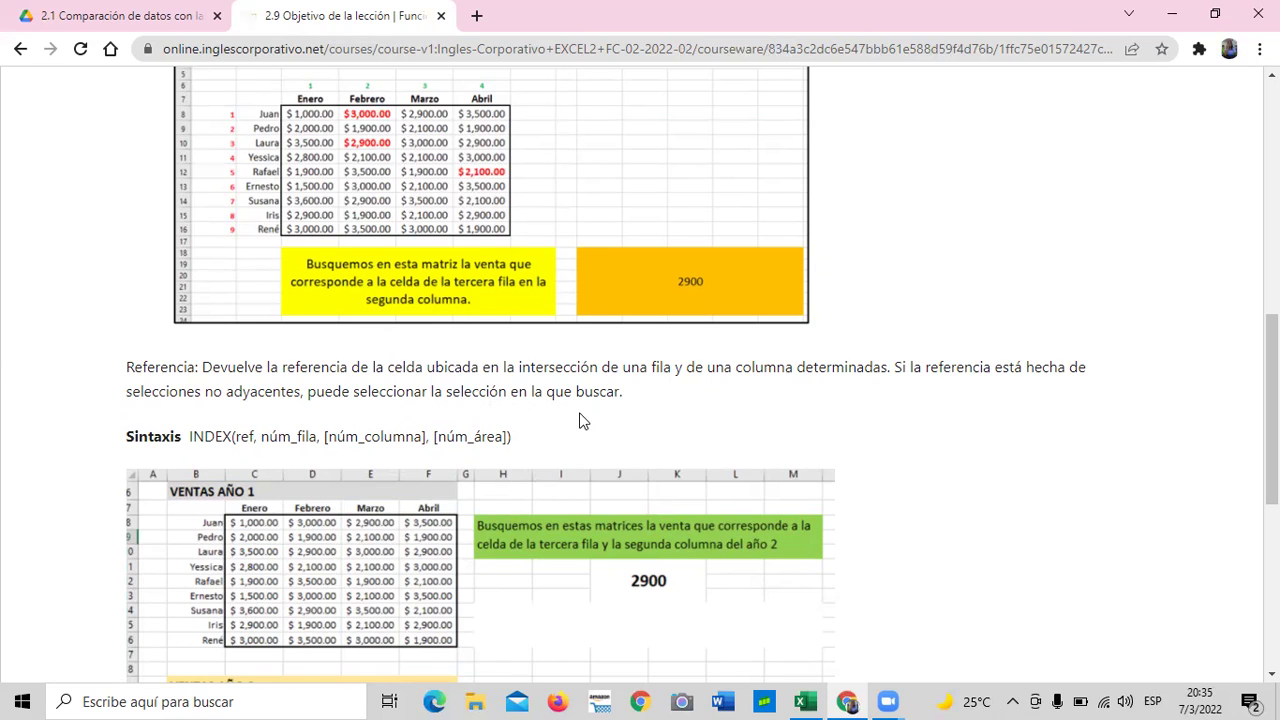
pyautogui.scroll(-1, 581, 424)
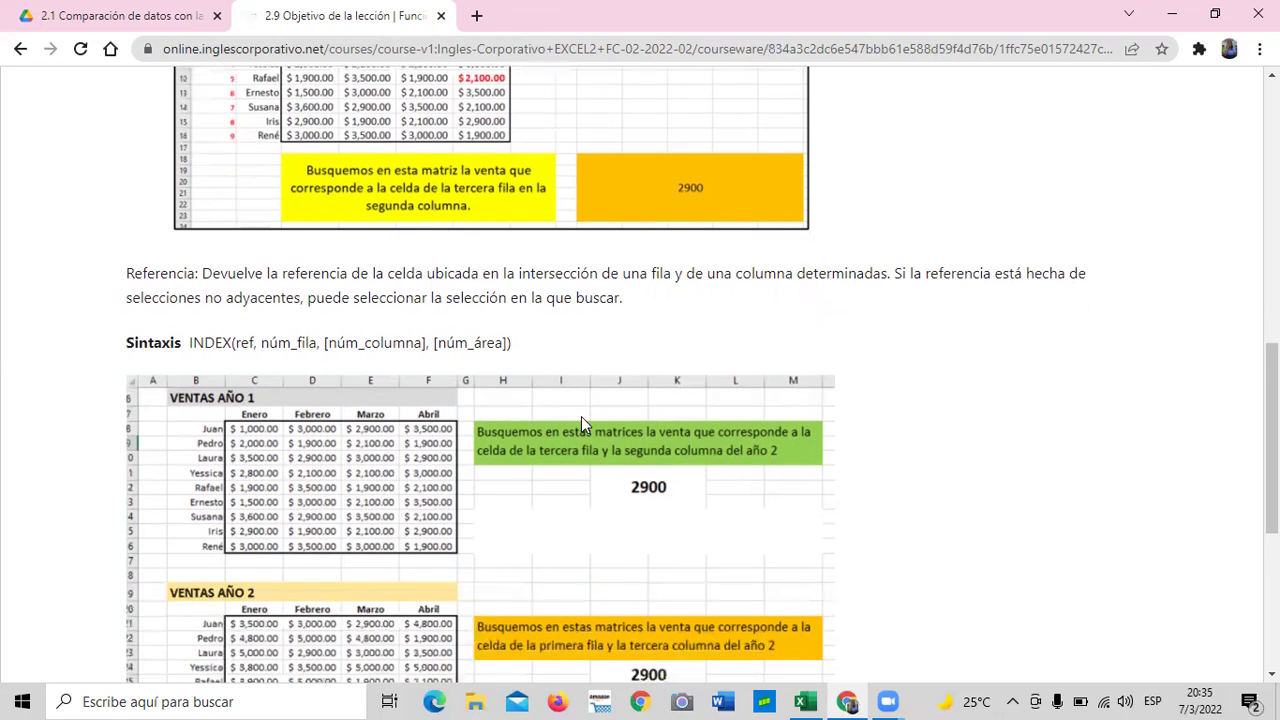
pyautogui.scroll(-1, 581, 424)
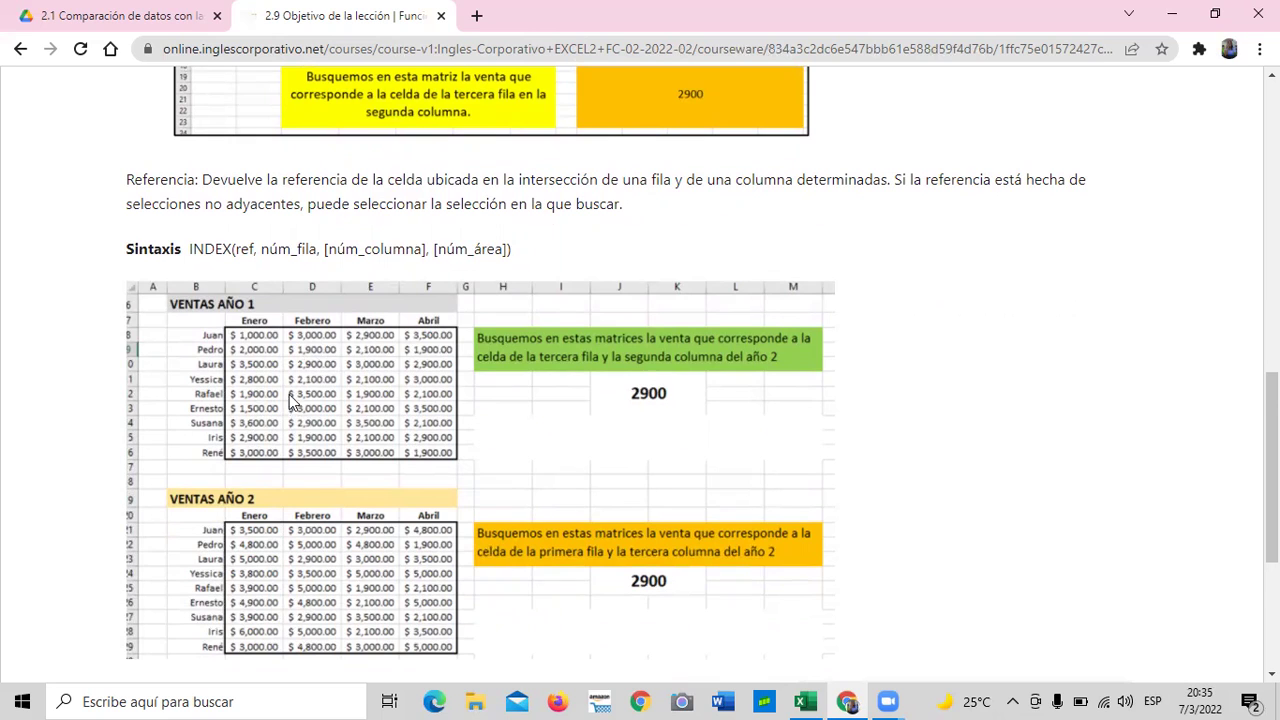
pyautogui.scroll(-1, 295, 470)
pyautogui.scroll(1, 295, 470)
pyautogui.scroll(-3, 366, 588)
pyautogui.scroll(4, 366, 586)
pyautogui.scroll(-3, 380, 578)
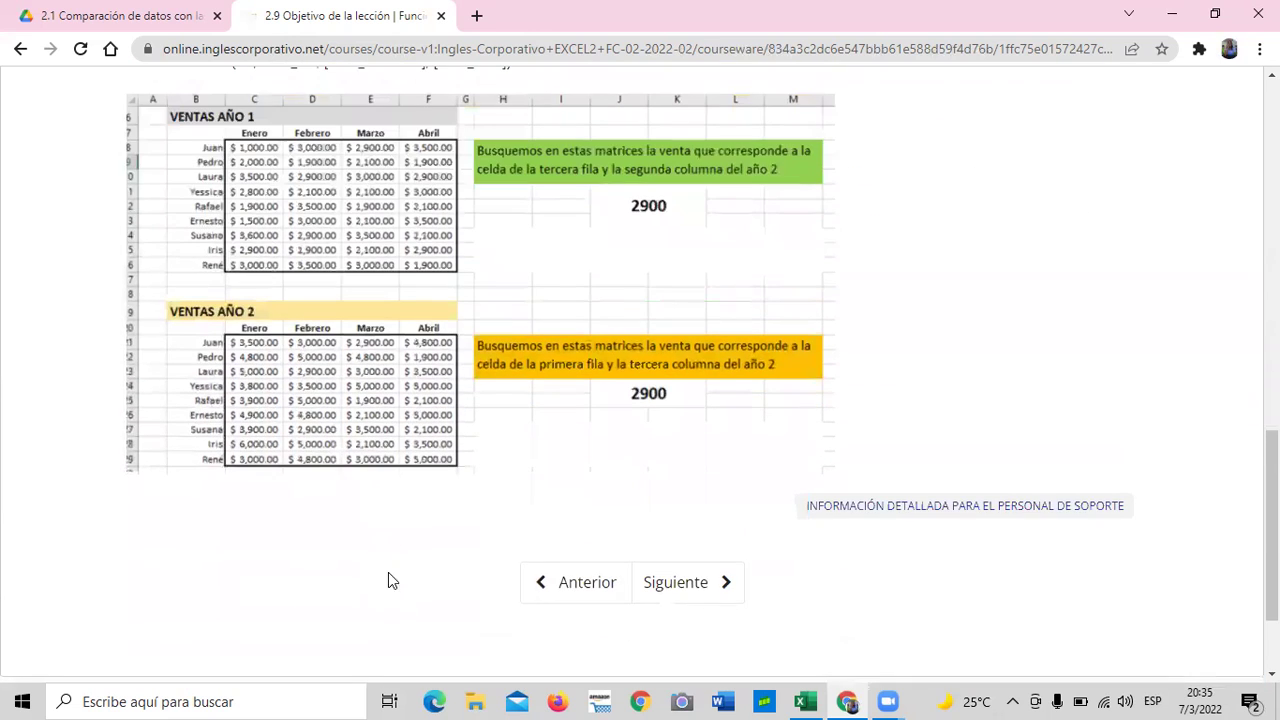
# Step: Go to the next lesson page, 2.10 Función Indice, and play its video
pyautogui.click(674, 586)
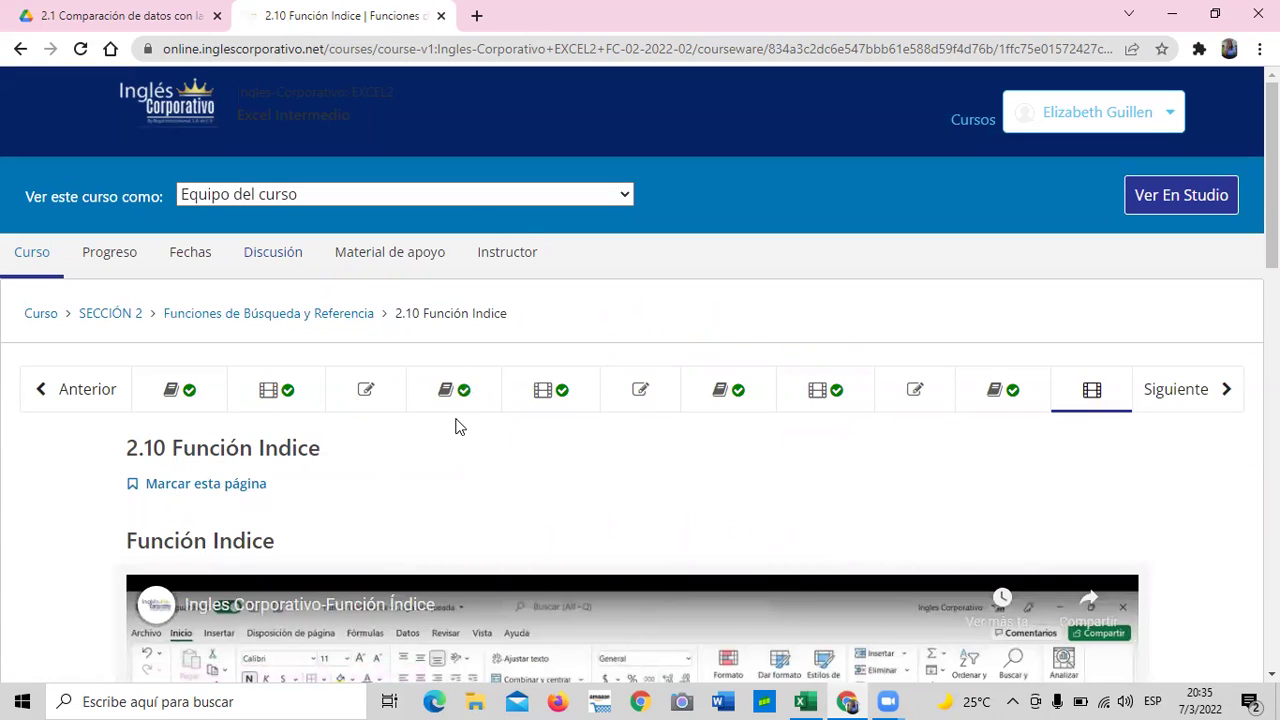
pyautogui.scroll(-7, 460, 425)
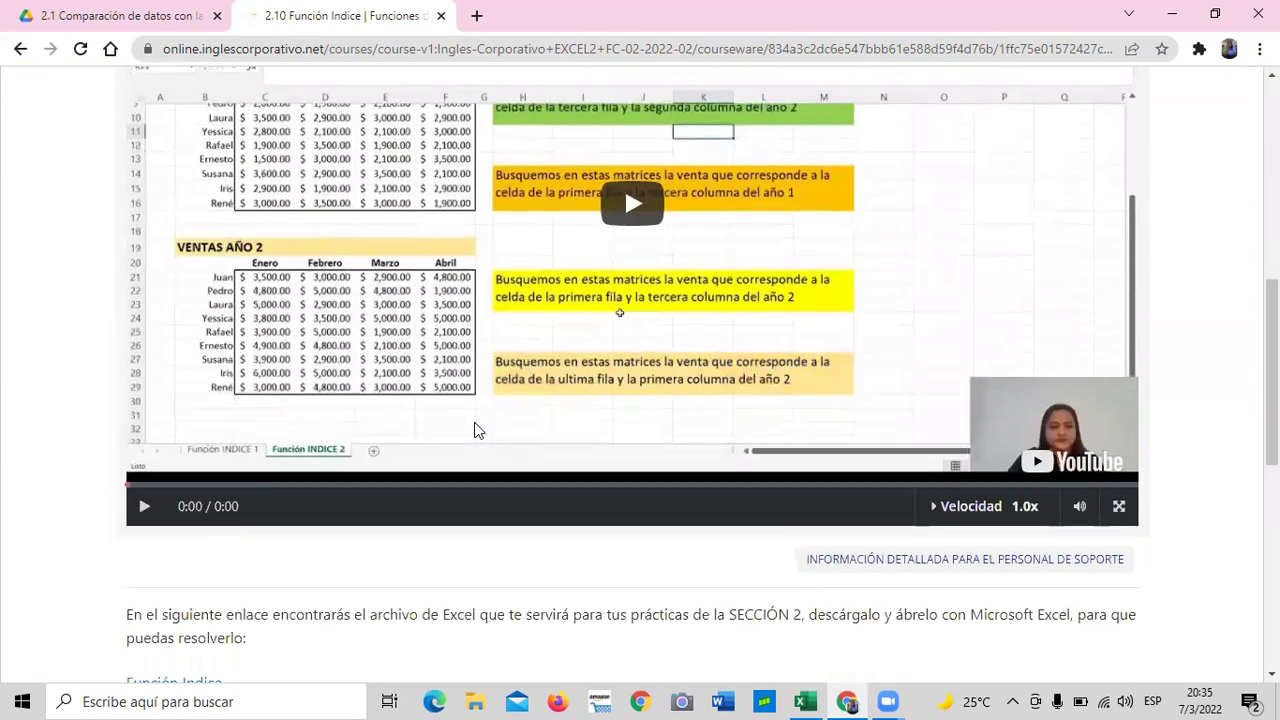
pyautogui.scroll(1, 398, 425)
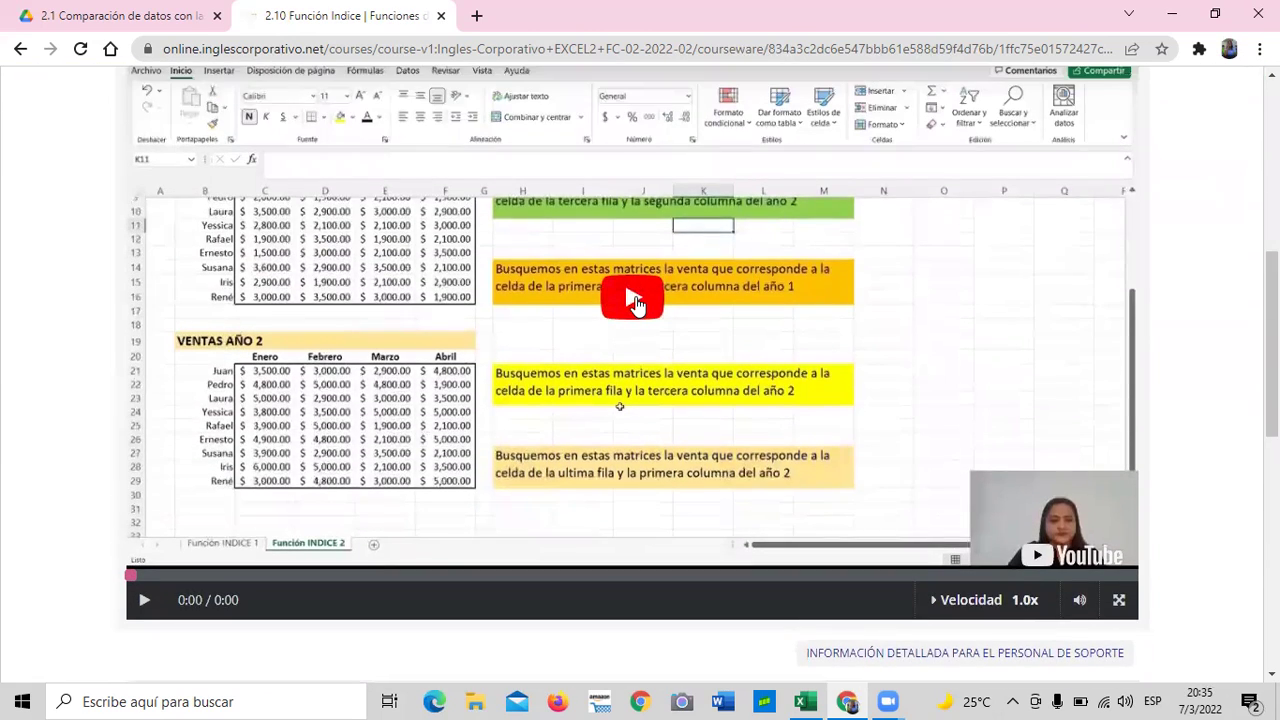
pyautogui.click(636, 303)
pyautogui.scroll(1, 636, 305)
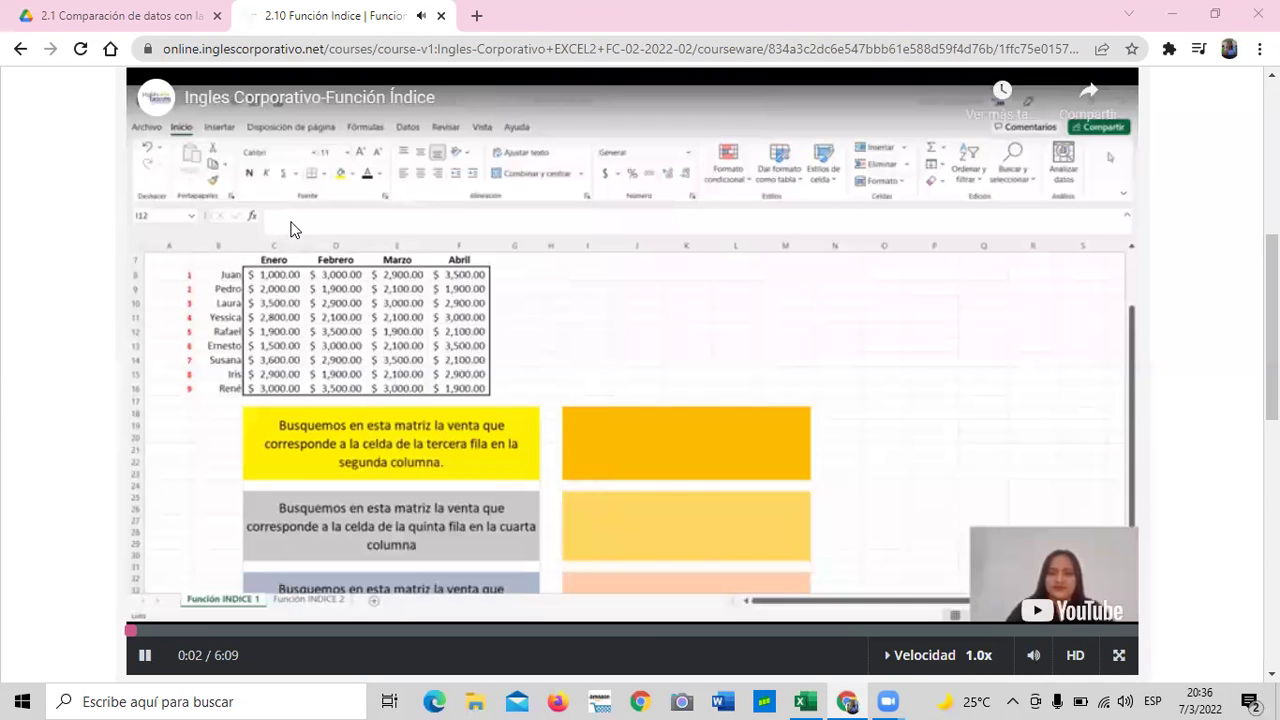
# Step: Lower the system volume to 56 while the video plays
pyautogui.press('XF86AudioLowerVolume')
pyautogui.press('XF86AudioLowerVolume')
pyautogui.press('XF86AudioLowerVolume')
pyautogui.press('XF86AudioLowerVolume')
pyautogui.press('XF86AudioLowerVolume')
pyautogui.press('XF86AudioLowerVolume')
pyautogui.press('XF86AudioLowerVolume')
pyautogui.press('XF86AudioLowerVolume')
pyautogui.press('XF86AudioLowerVolume')
pyautogui.press('XF86AudioLowerVolume')
pyautogui.press('XF86AudioLowerVolume')
pyautogui.press('XF86AudioLowerVolume')
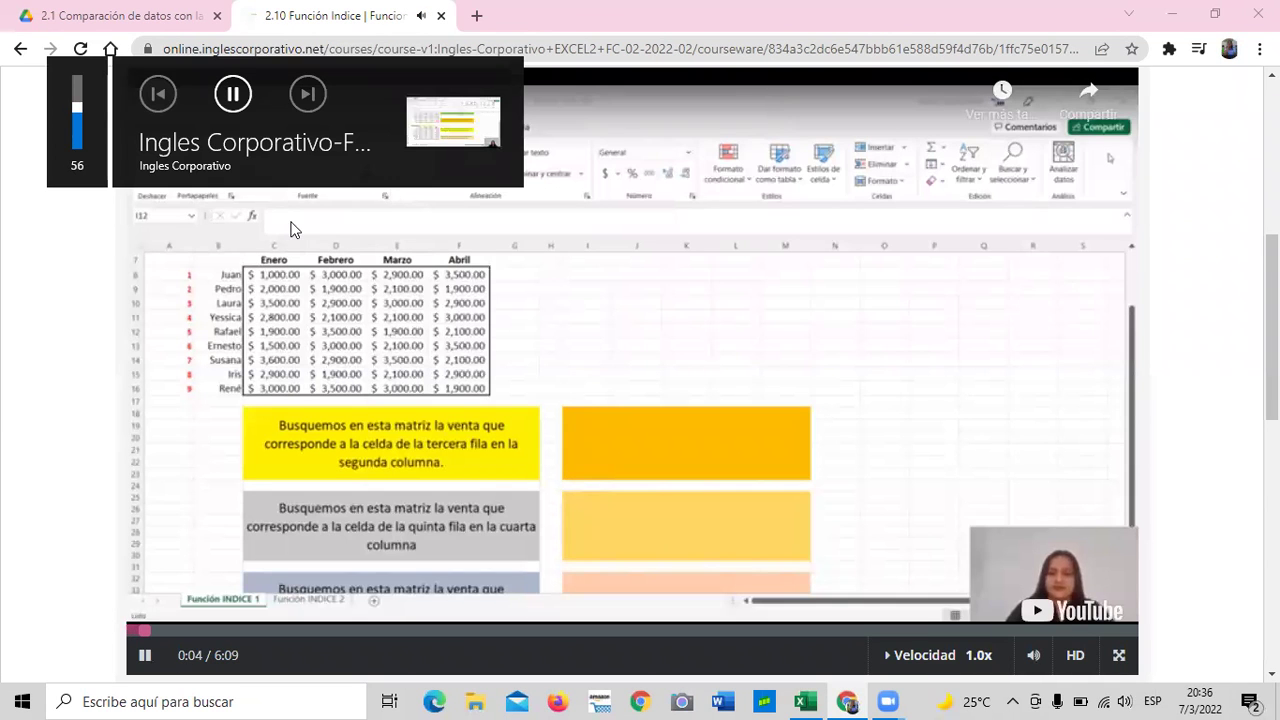
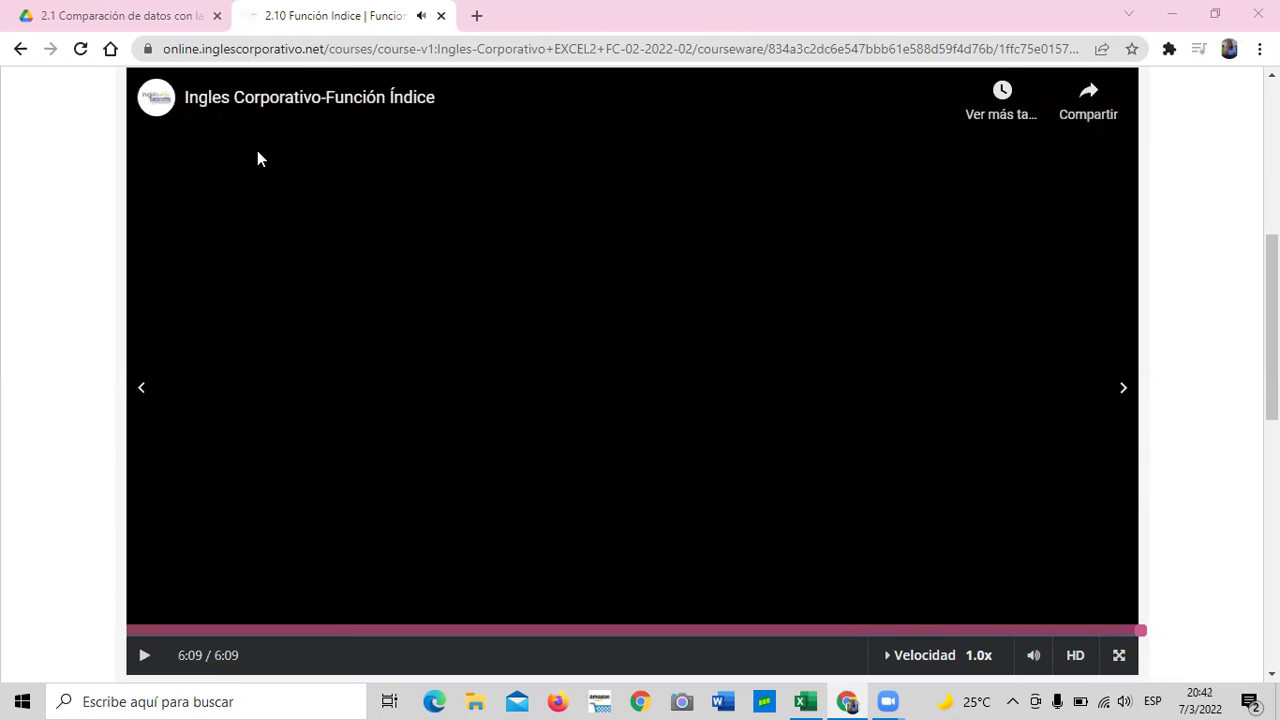
# Step: Download the Función Indice practice workbook linked below the video and switch to Excel
pyautogui.scroll(-4, 423, 486)
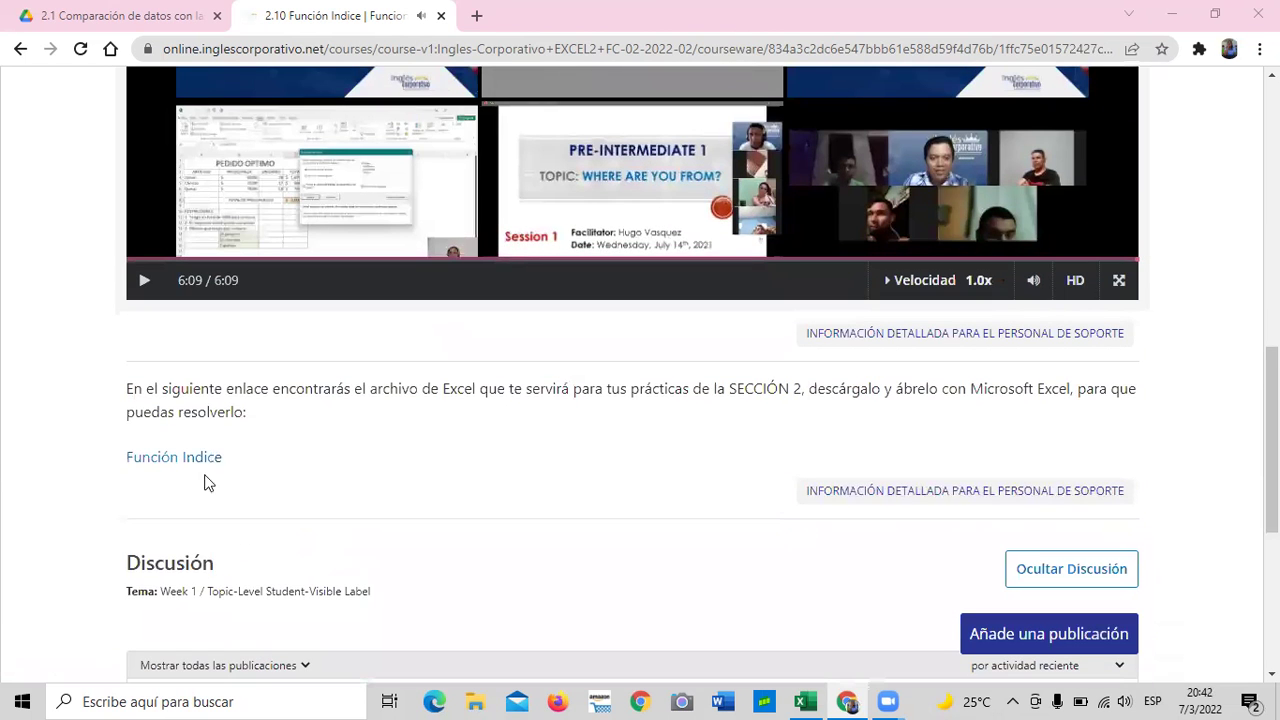
pyautogui.click(197, 459)
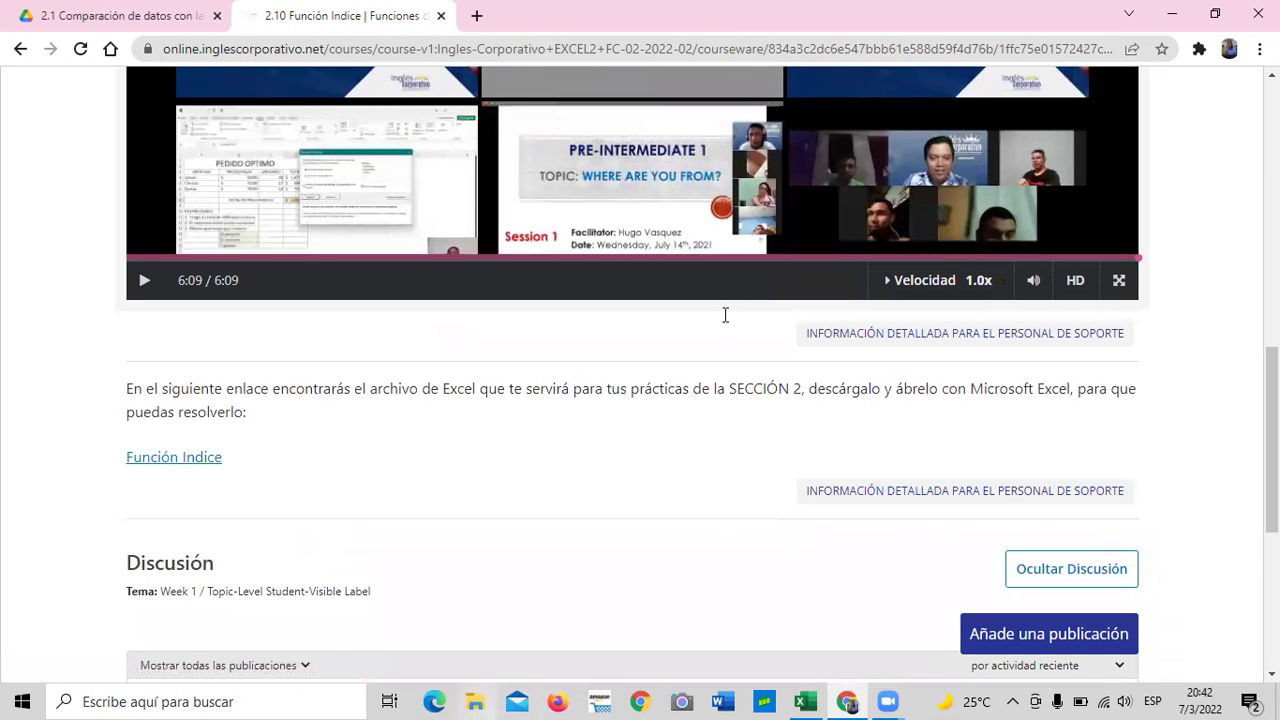
pyautogui.hotkey('alt', 'Tab')
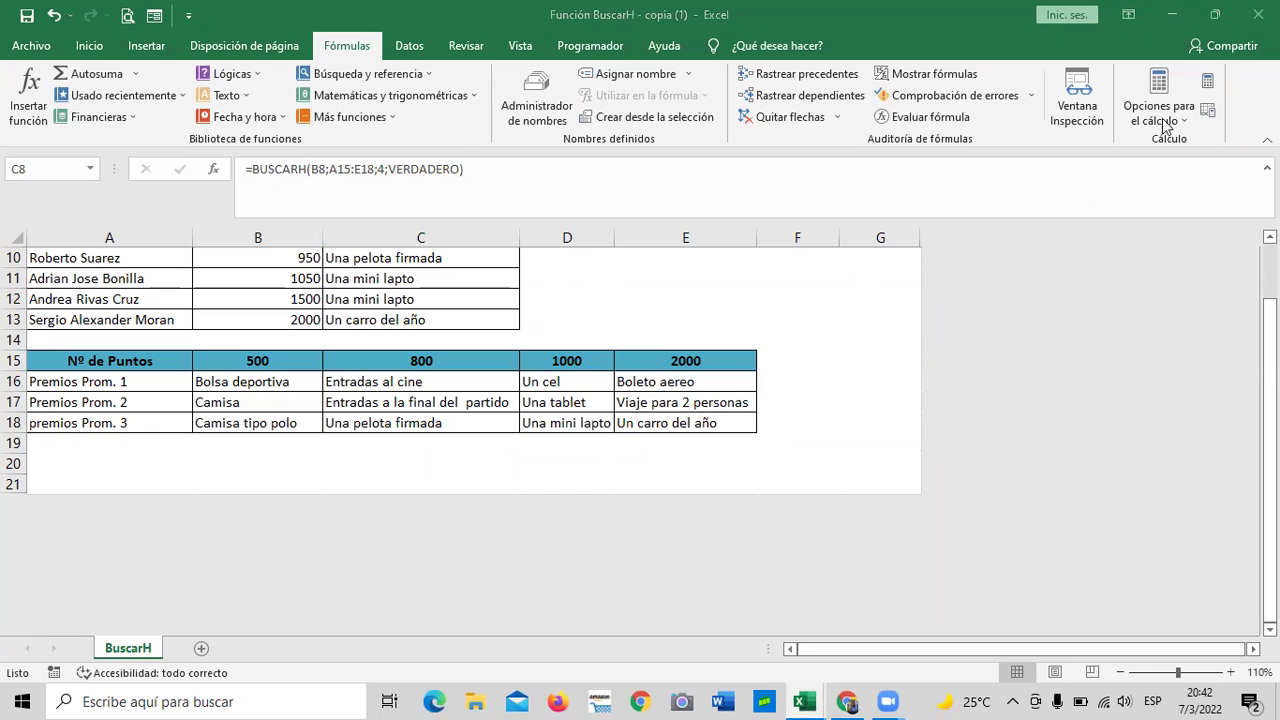
# Step: Bring up the Función Indice - copia (2) workbook, enable editing in it and dismiss the Office licence notice
pyautogui.click(1168, 17)
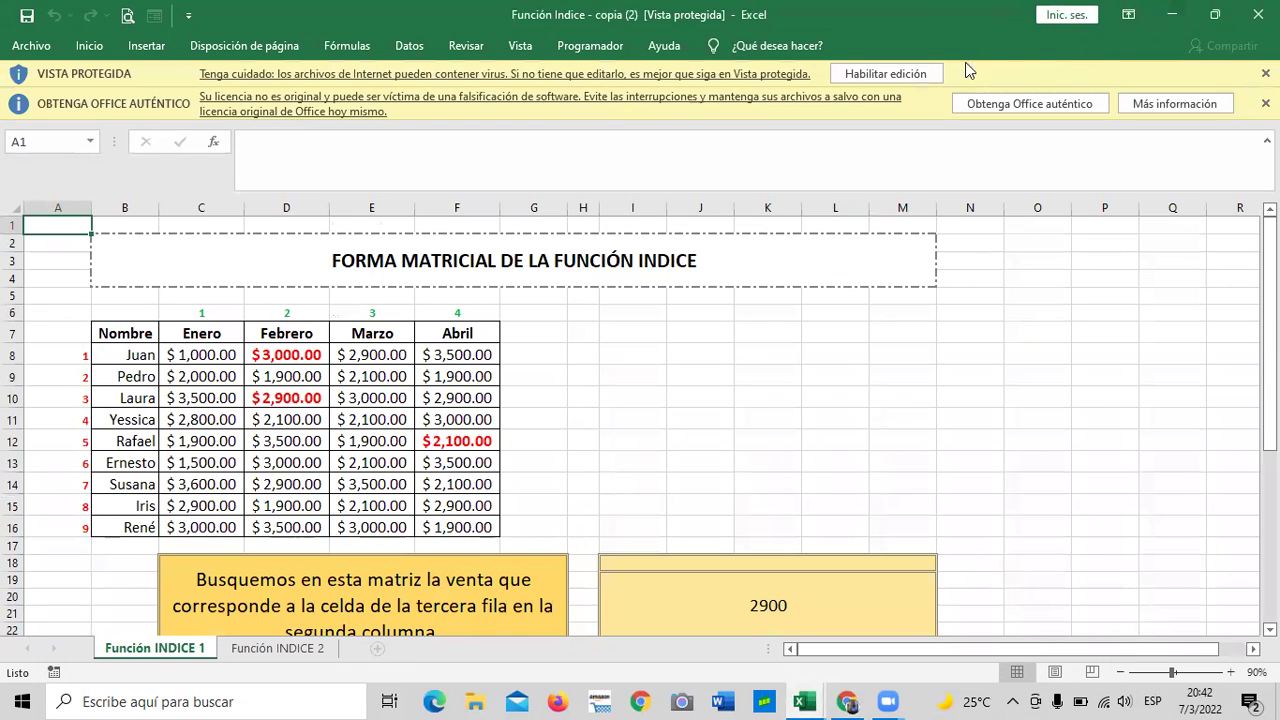
pyautogui.click(920, 73)
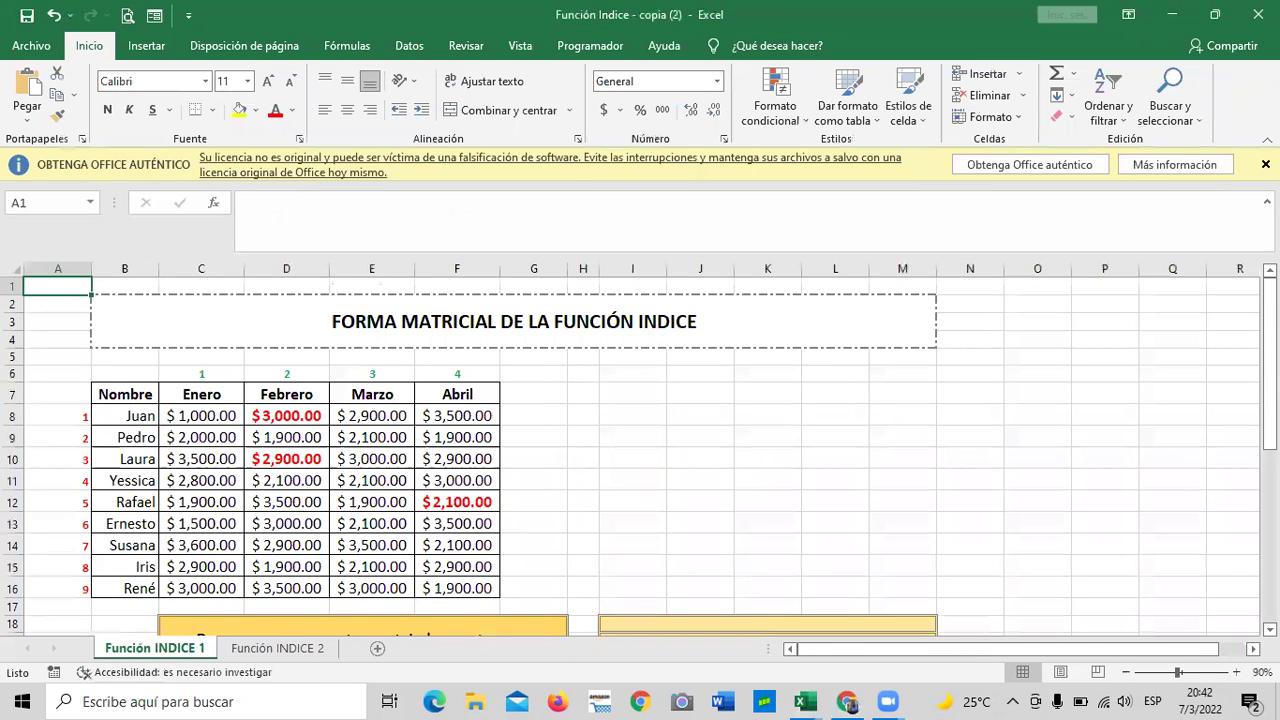
pyautogui.click(1265, 163)
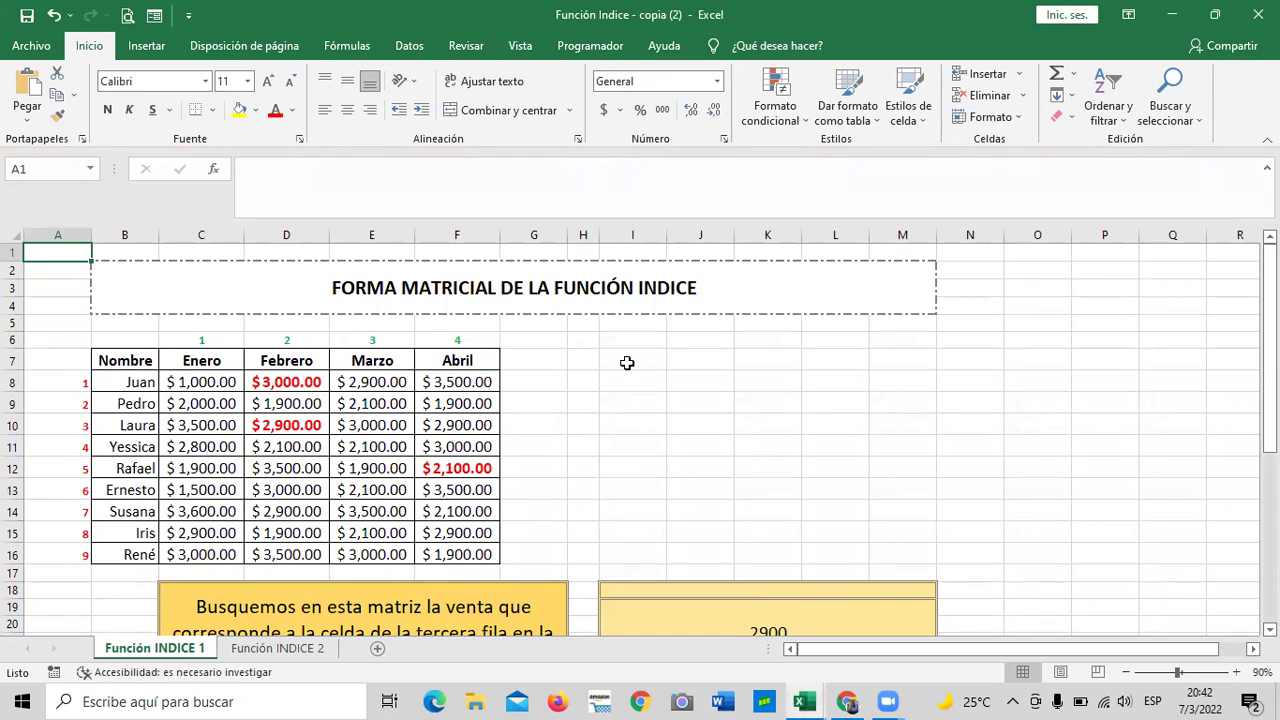
# Step: Look over the search exercises on the Función INDICE 1 sheet and on the Función INDICE 2 sheet
pyautogui.scroll(-4, 627, 362)
pyautogui.scroll(4, 627, 362)
pyautogui.scroll(-5, 627, 362)
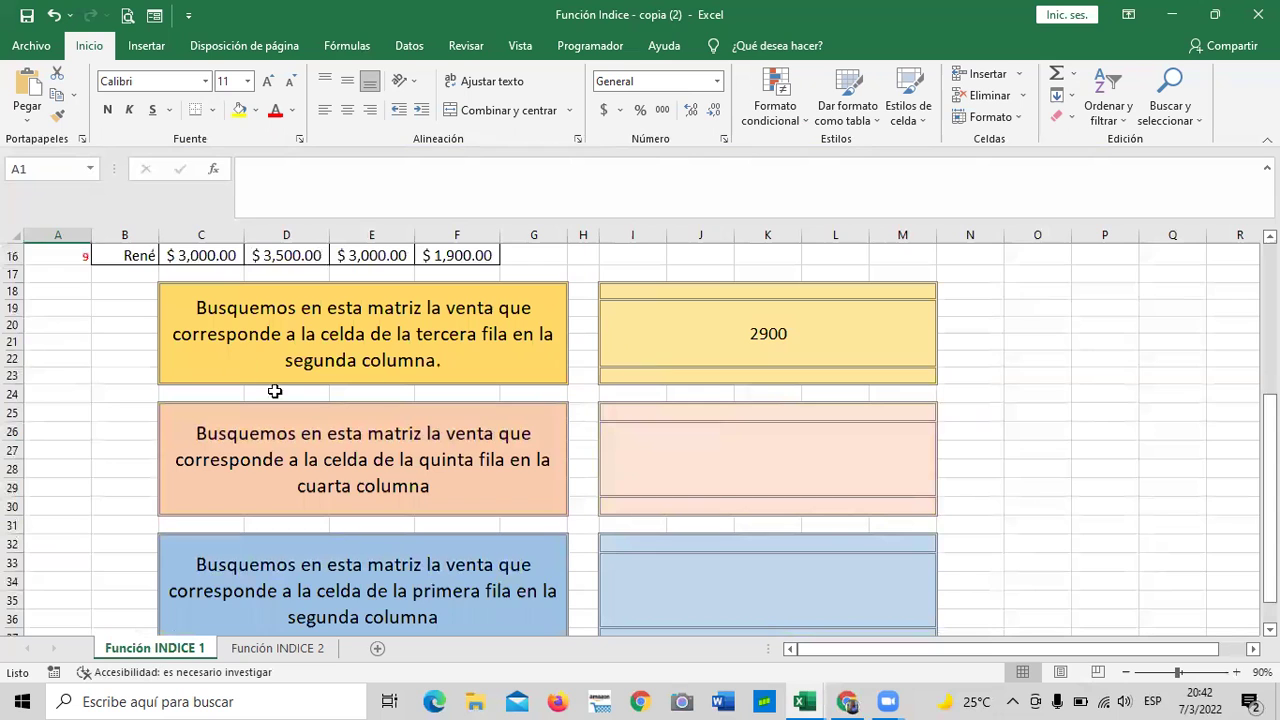
pyautogui.scroll(-3, 522, 368)
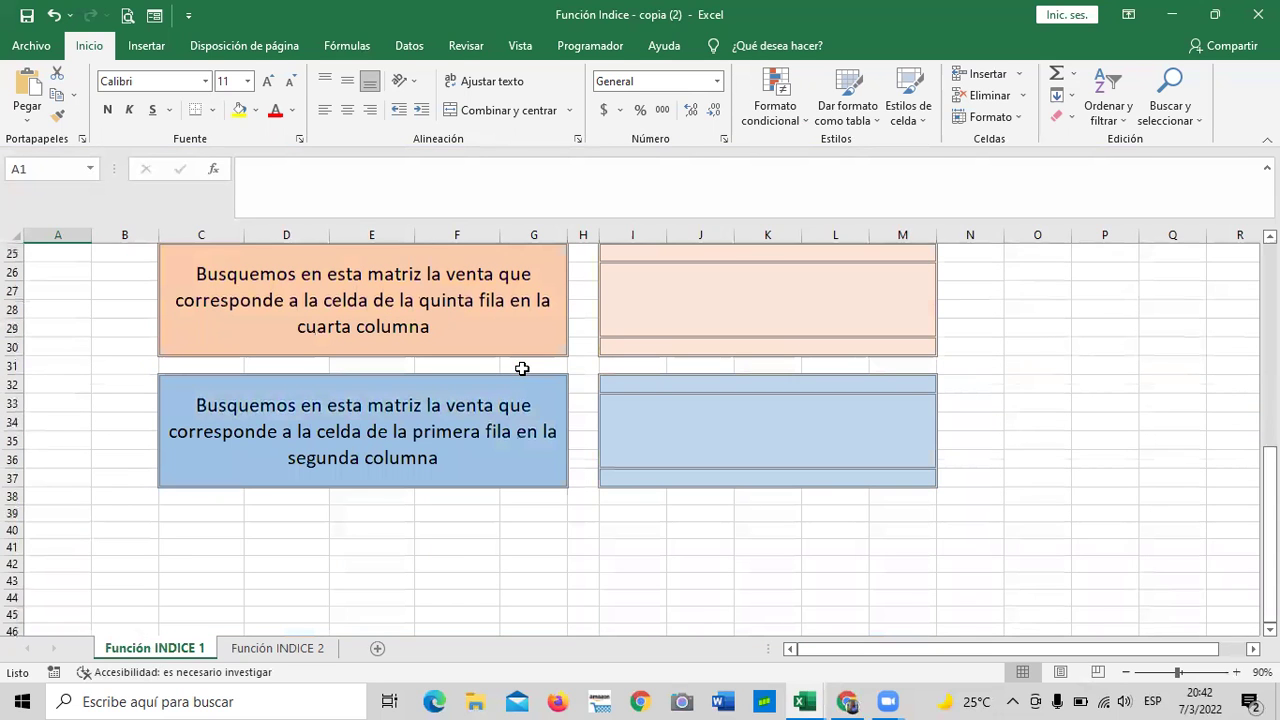
pyautogui.click(275, 648)
pyautogui.scroll(-7, 470, 571)
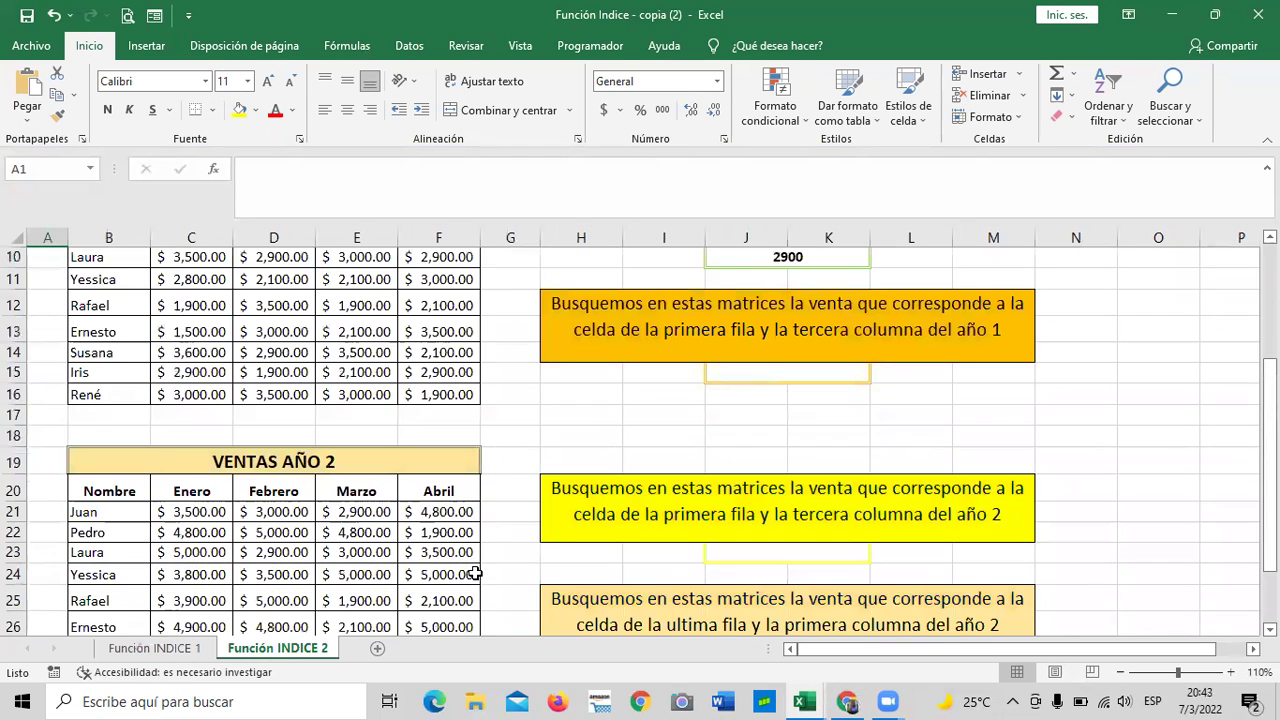
pyautogui.scroll(3, 545, 558)
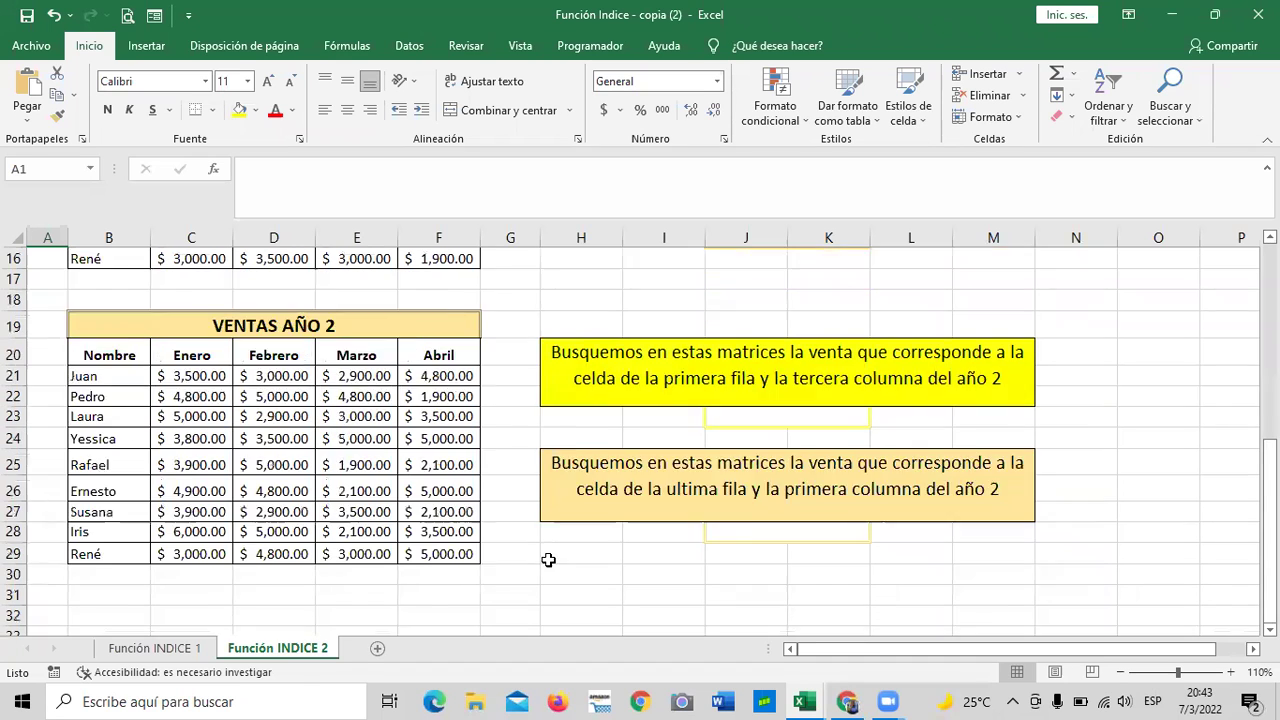
# Step: Review the two yearly sales tables and their search exercises on the Función INDICE 2 sheet
pyautogui.scroll(4, 548, 560)
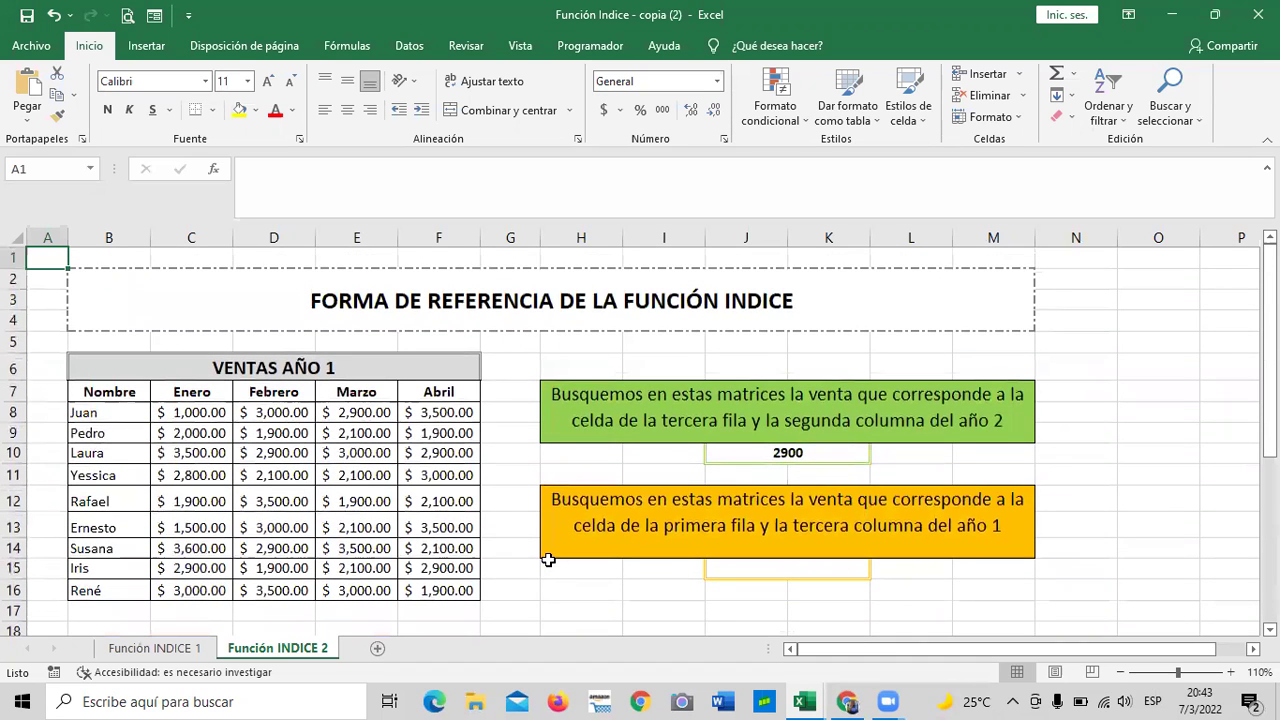
pyautogui.scroll(-4, 250, 509)
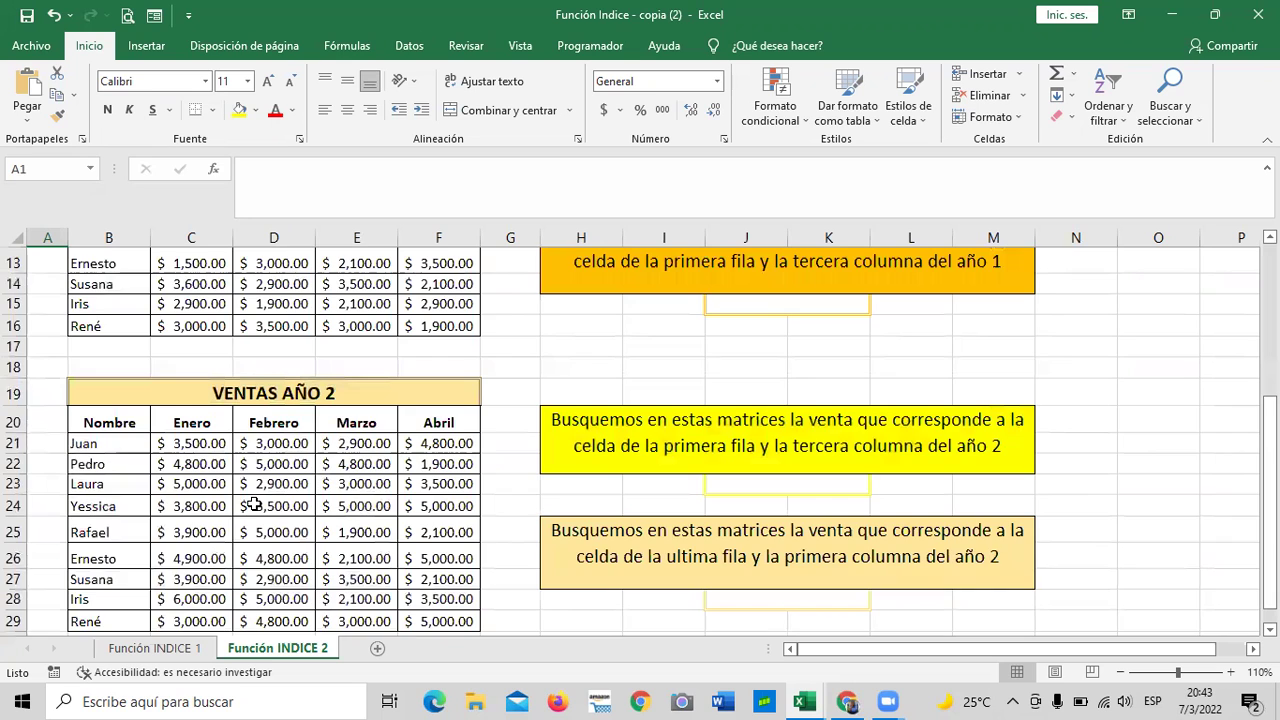
pyautogui.scroll(-4, 254, 516)
pyautogui.scroll(4, 266, 537)
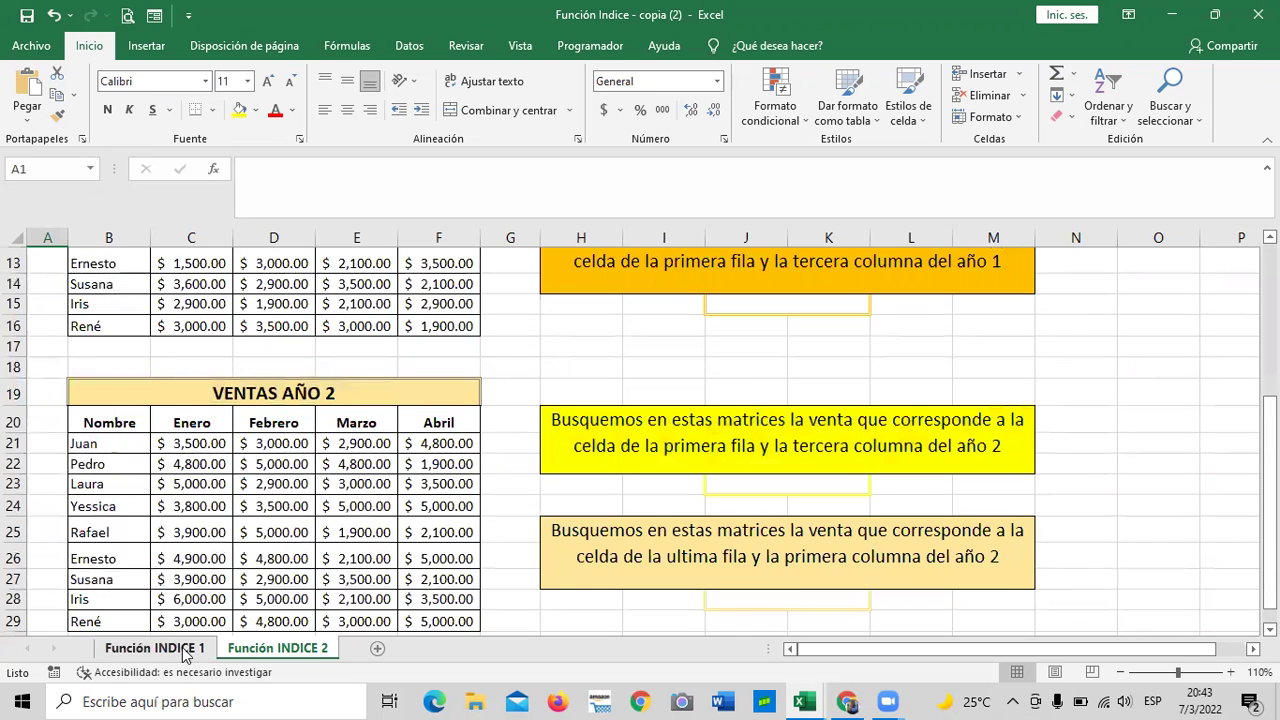
# Step: Return to the Función INDICE 1 sheet, reduce the formula bar's height and look over the sheet's exercises
pyautogui.click(182, 648)
pyautogui.scroll(4, 250, 535)
pyautogui.scroll(4, 263, 531)
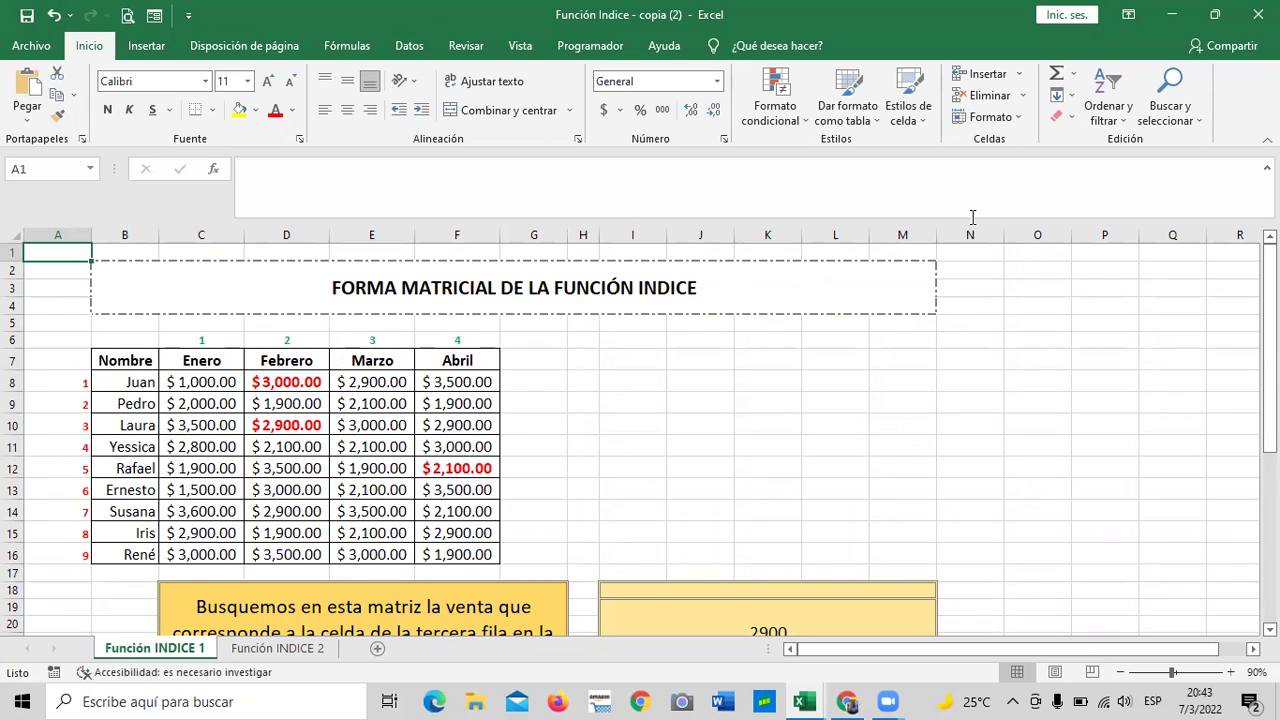
pyautogui.moveTo(951, 218); pyautogui.dragTo(955, 210)
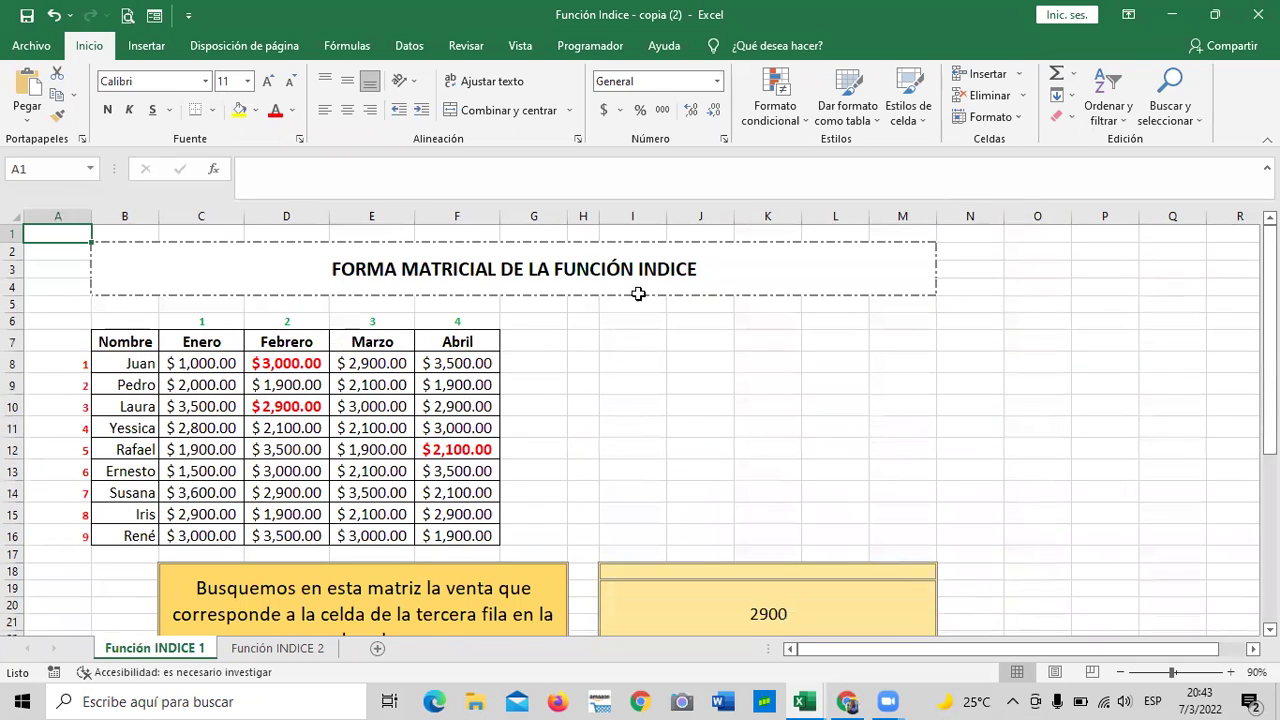
pyautogui.scroll(-4, 588, 291)
pyautogui.scroll(-6, 588, 291)
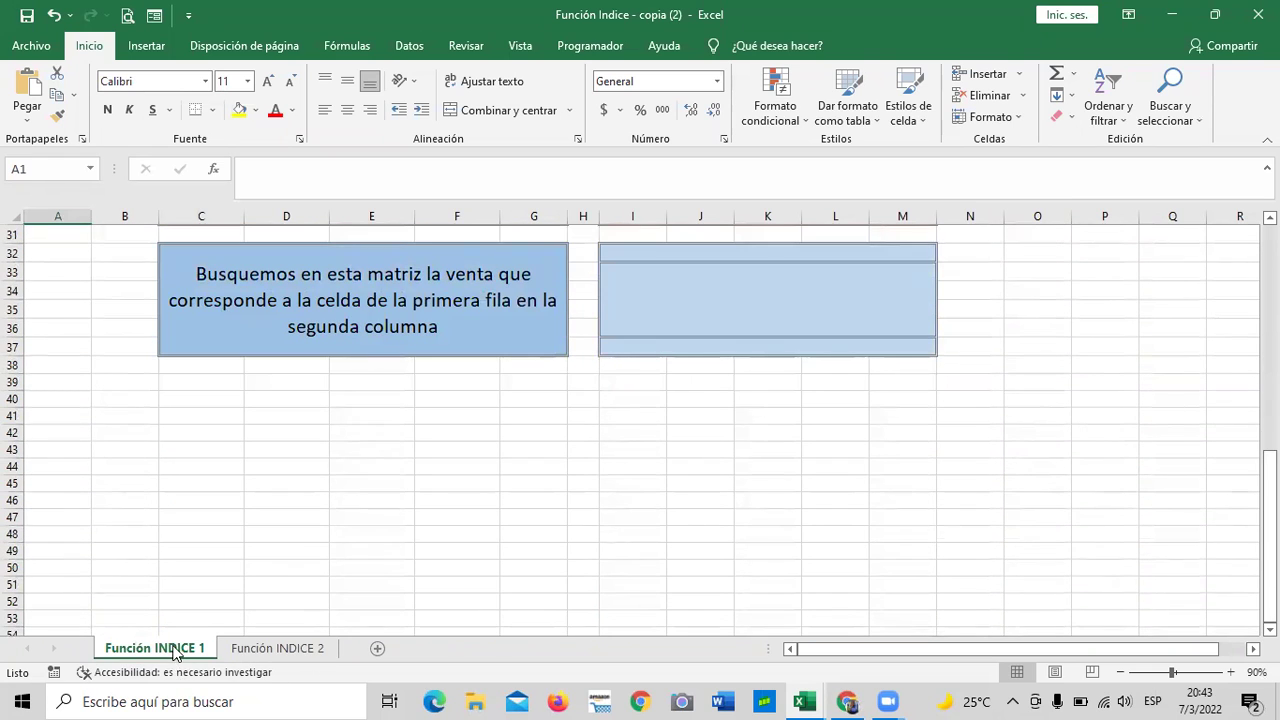
pyautogui.scroll(5, 446, 574)
pyautogui.scroll(4, 446, 574)
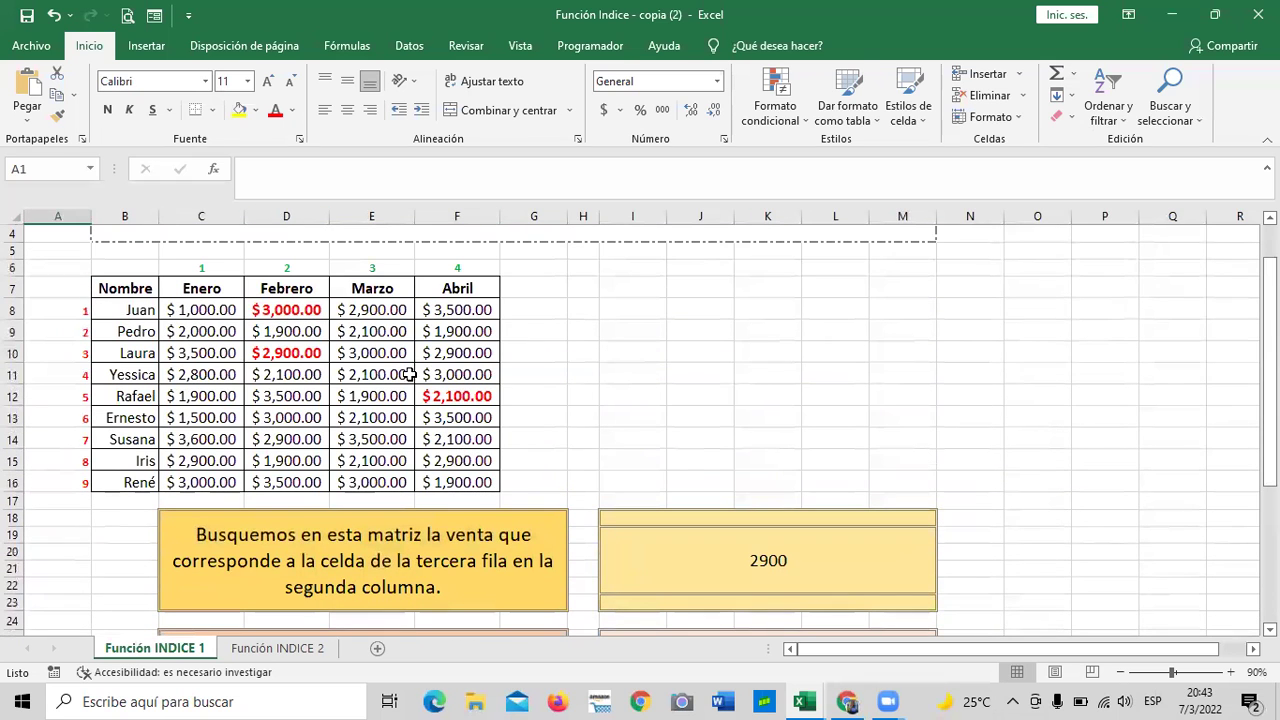
# Step: Check the red-highlighted sales in cells D8, D10 and F12 of the matrix
pyautogui.click(276, 304)
pyautogui.click(266, 330)
pyautogui.click(271, 346)
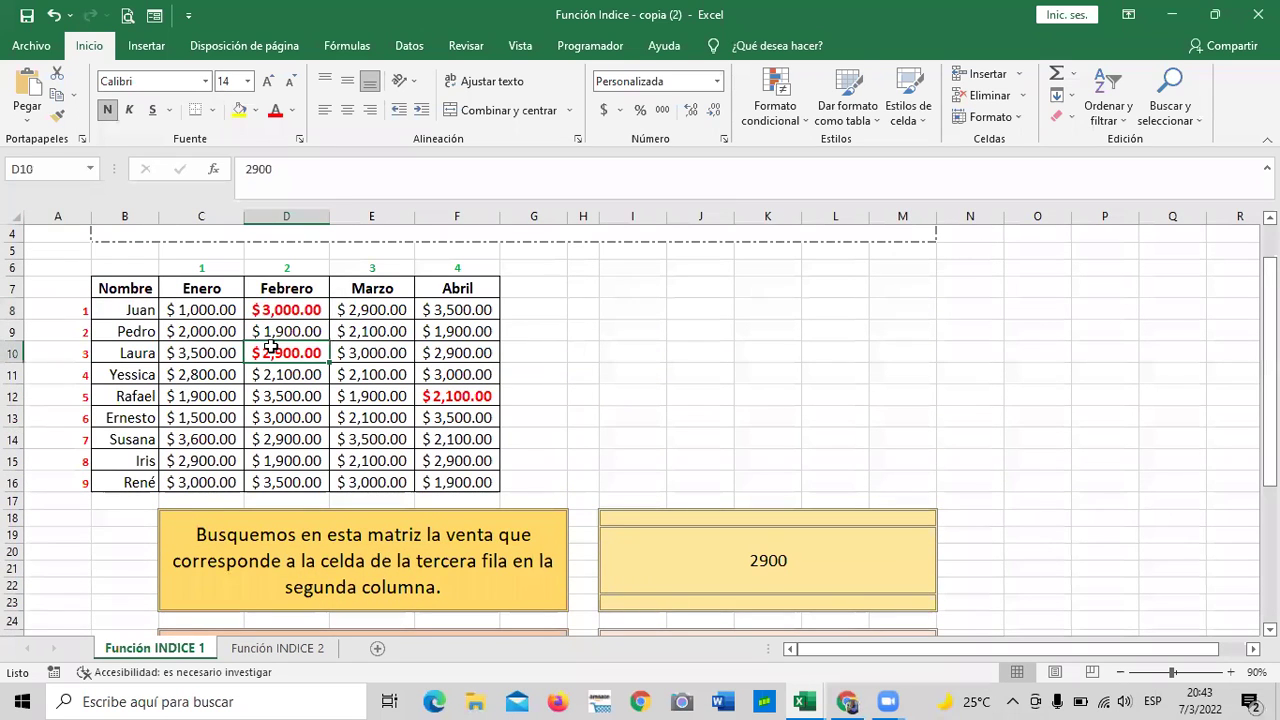
pyautogui.click(428, 398)
pyautogui.click(308, 351)
pyautogui.click(296, 308)
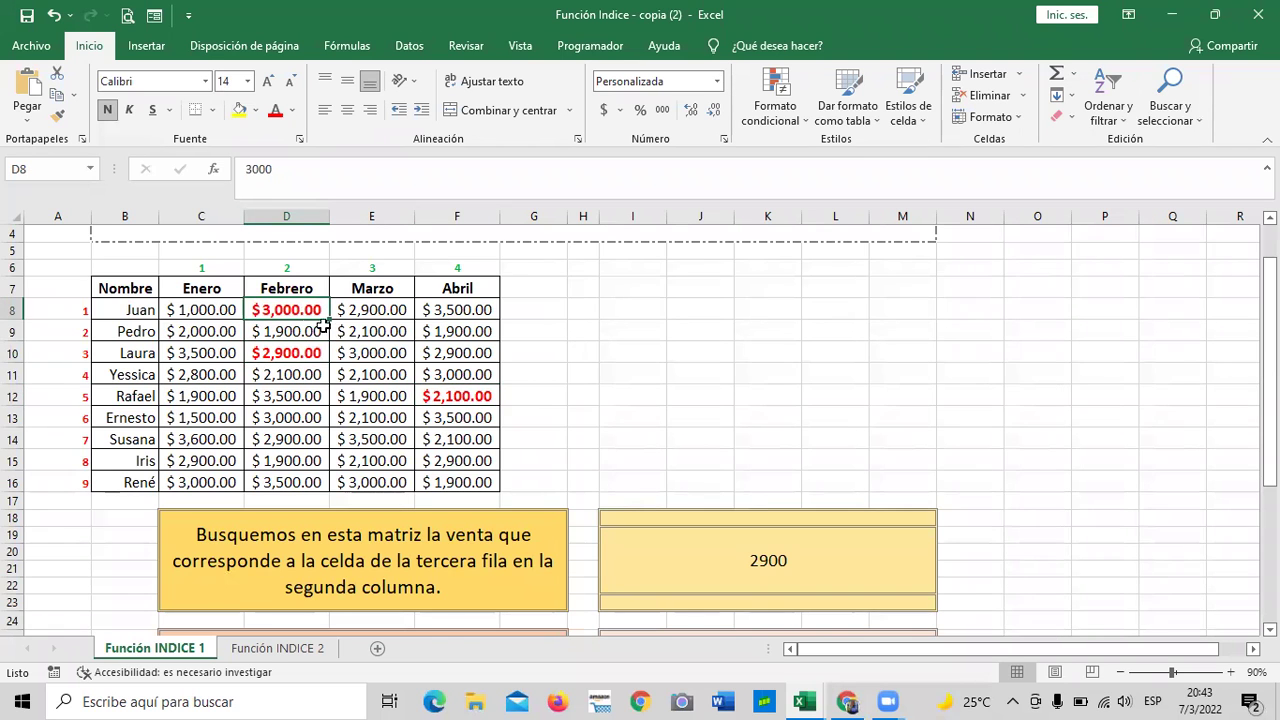
# Step: Compare the three matrix exercises and examine the existing formula in the first answer cell, I19
pyautogui.scroll(-5, 449, 449)
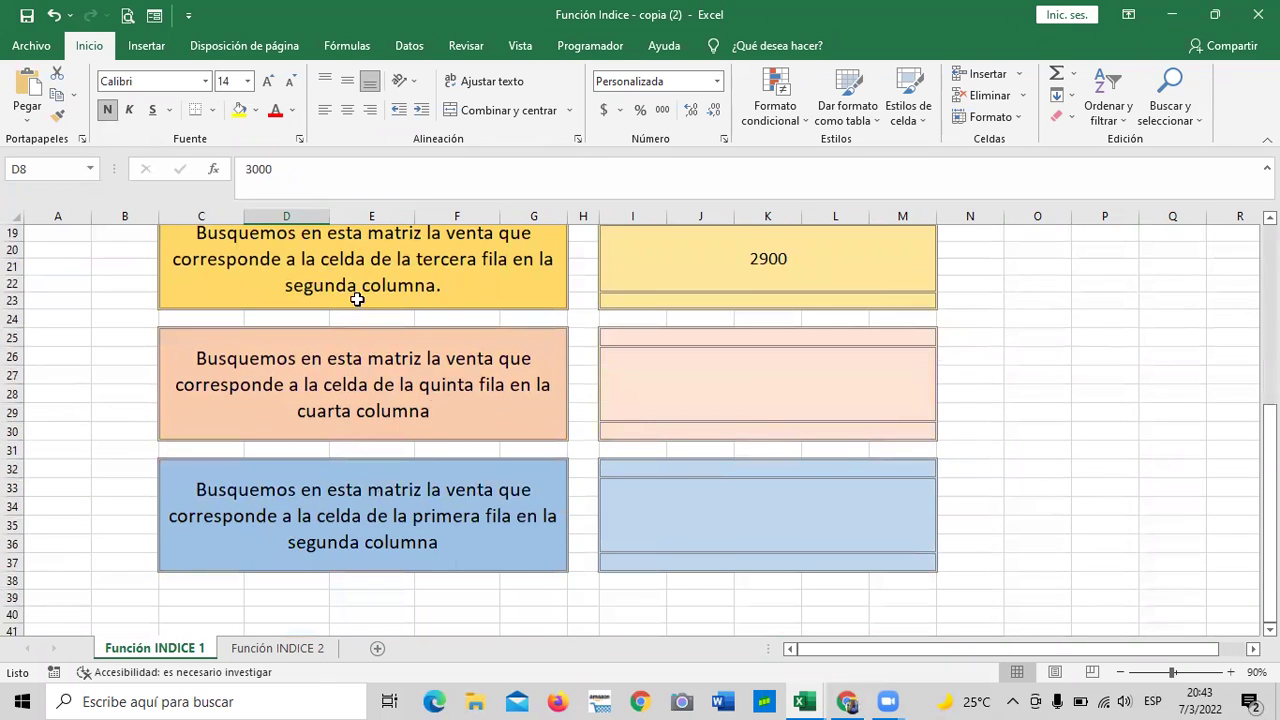
pyautogui.scroll(2, 523, 531)
pyautogui.click(766, 389)
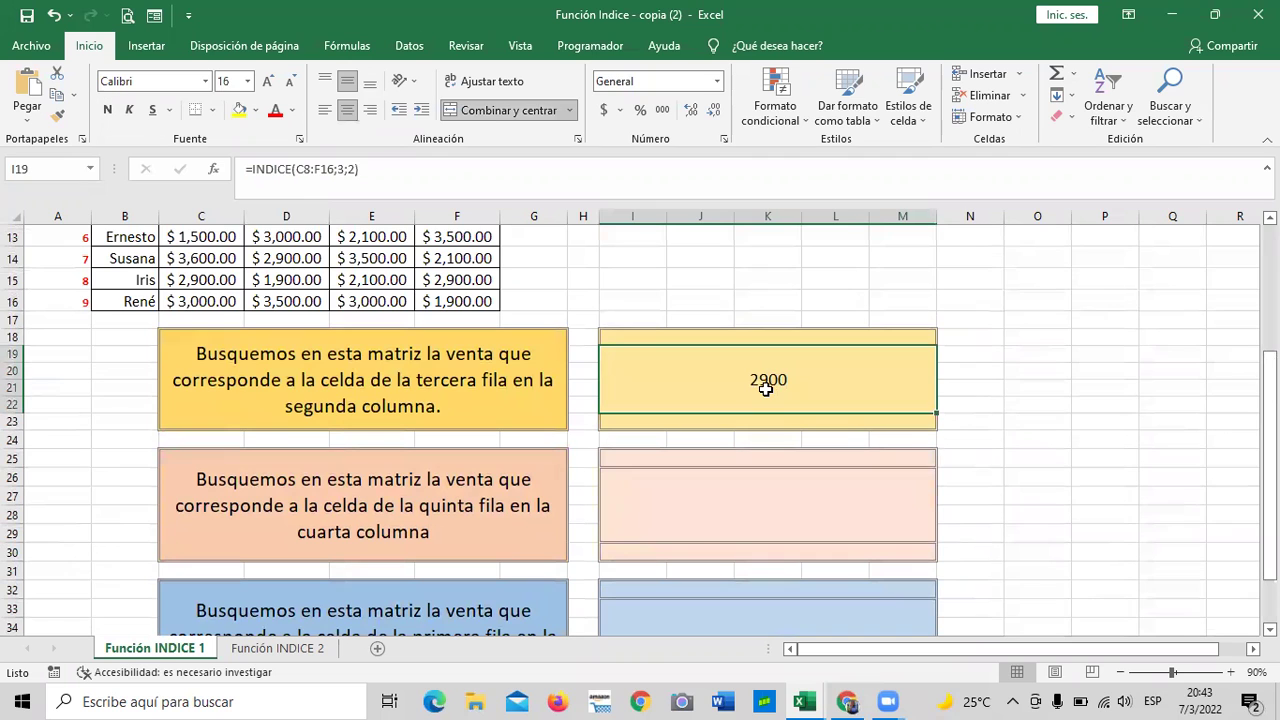
pyautogui.scroll(-2, 754, 469)
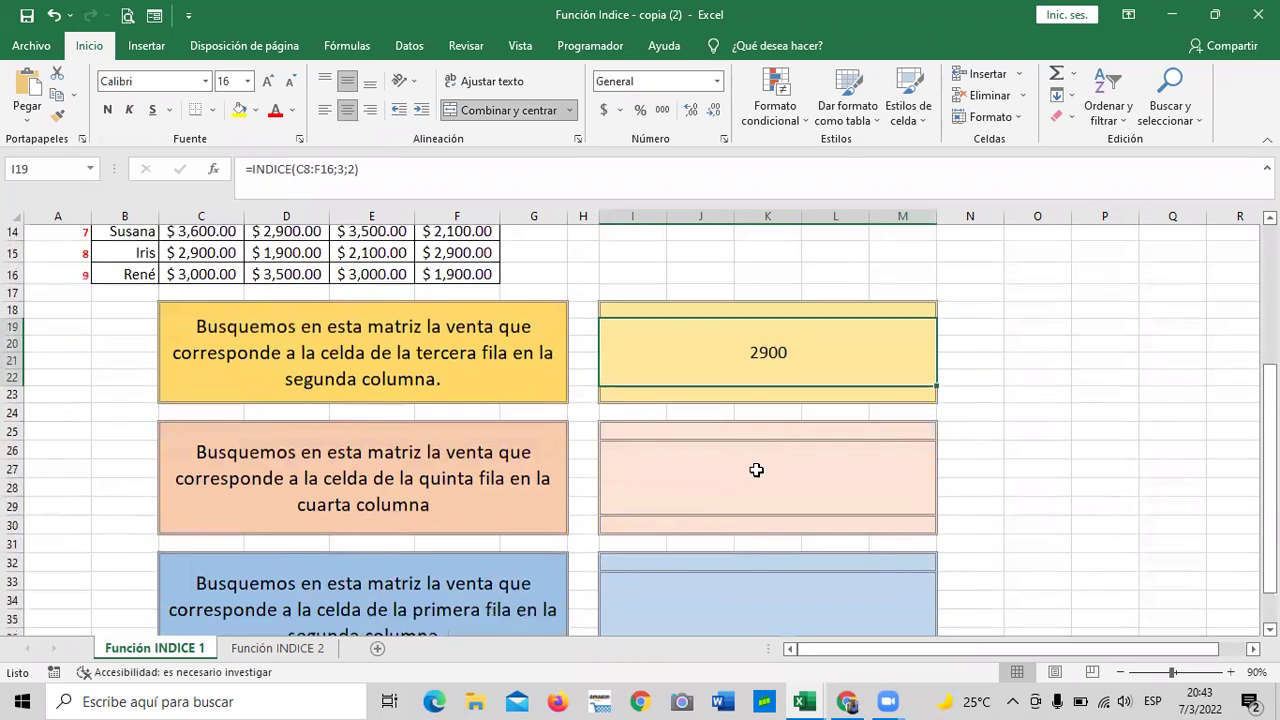
pyautogui.scroll(3, 743, 539)
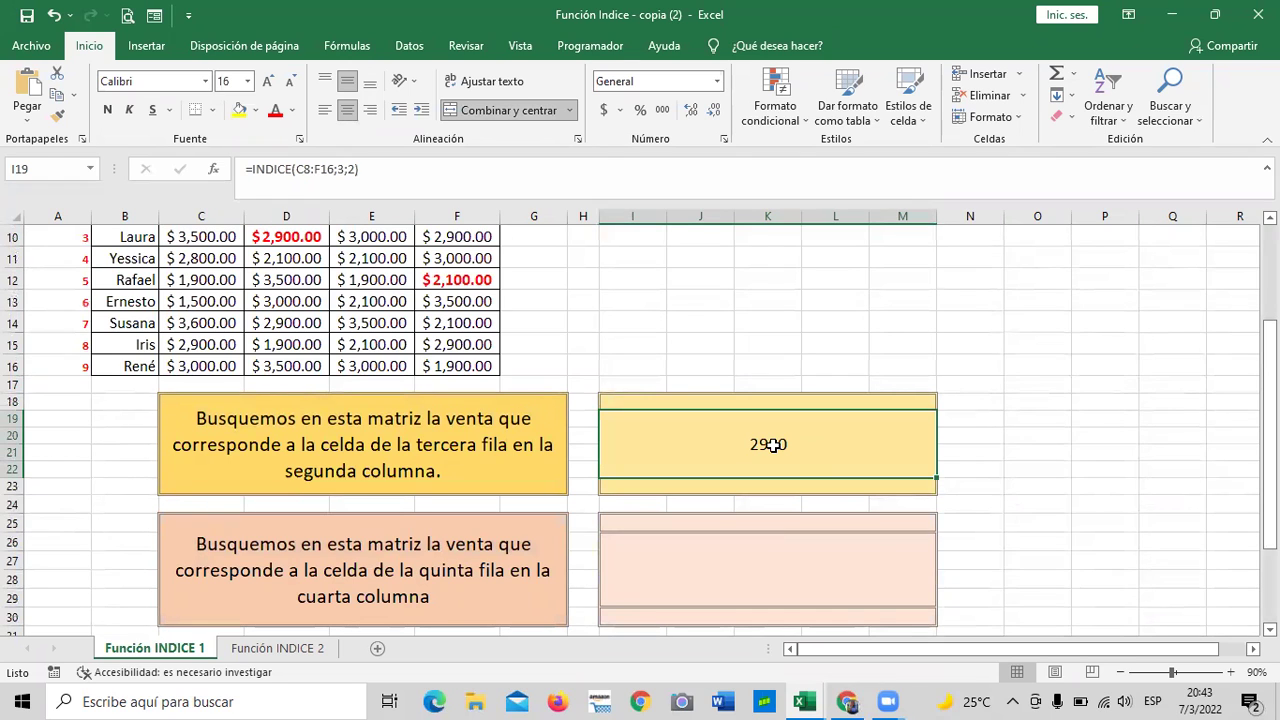
# Step: Delete the INDICE formula from answer cell I19 to leave the first exercise blank
pyautogui.click(567, 174)
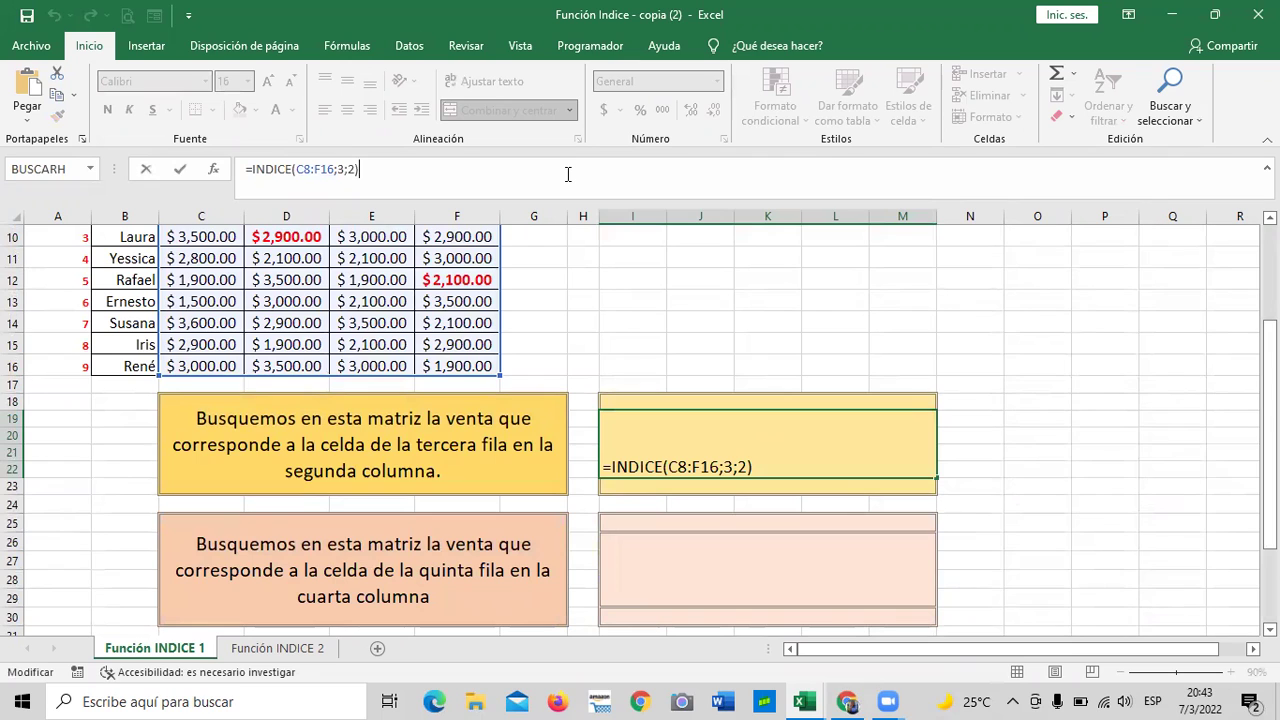
pyautogui.press('BackSpace')
pyautogui.press('BackSpace')
pyautogui.press('BackSpace')
pyautogui.press('BackSpace')
pyautogui.press('BackSpace')
pyautogui.press('BackSpace')
pyautogui.press('BackSpace')
pyautogui.press('BackSpace')
pyautogui.press('BackSpace')
pyautogui.press('BackSpace')
pyautogui.press('BackSpace')
pyautogui.press('BackSpace')
pyautogui.press('BackSpace')
pyautogui.press('BackSpace')
pyautogui.press('BackSpace')
pyautogui.press('BackSpace')
pyautogui.press('BackSpace')
pyautogui.press('BackSpace')
pyautogui.press('BackSpace')
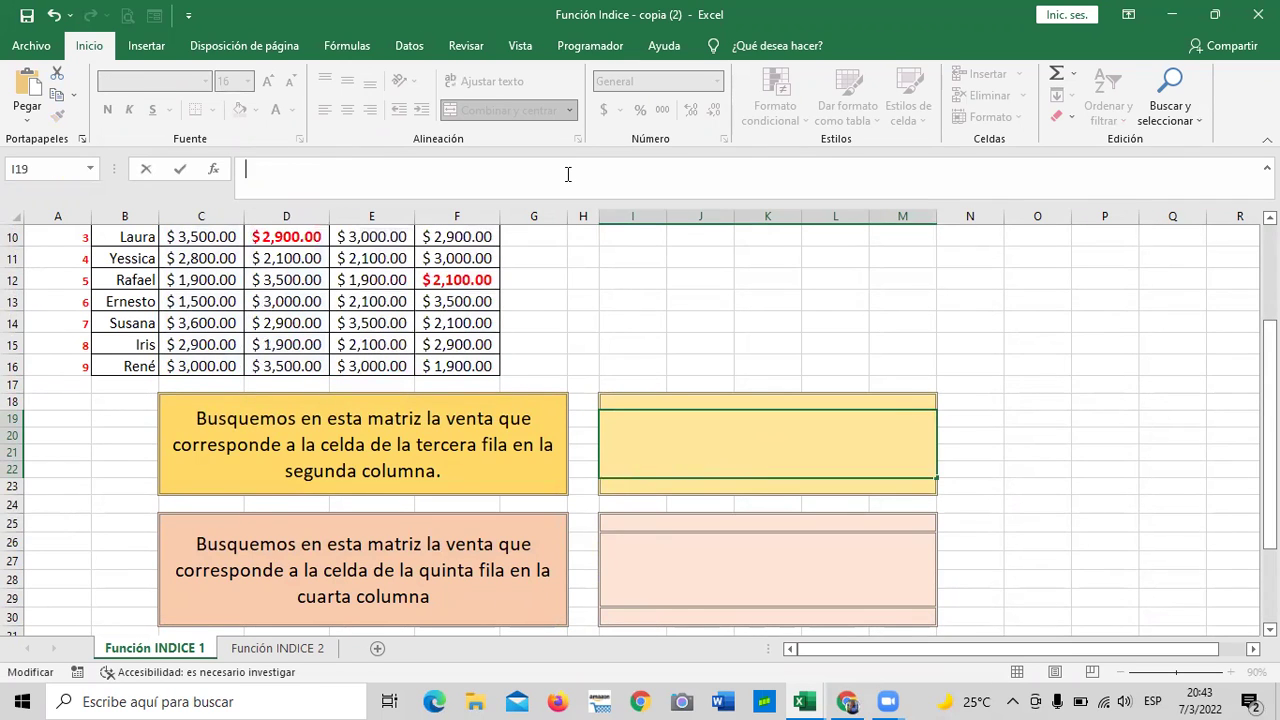
pyautogui.press('Return')
pyautogui.click(826, 320)
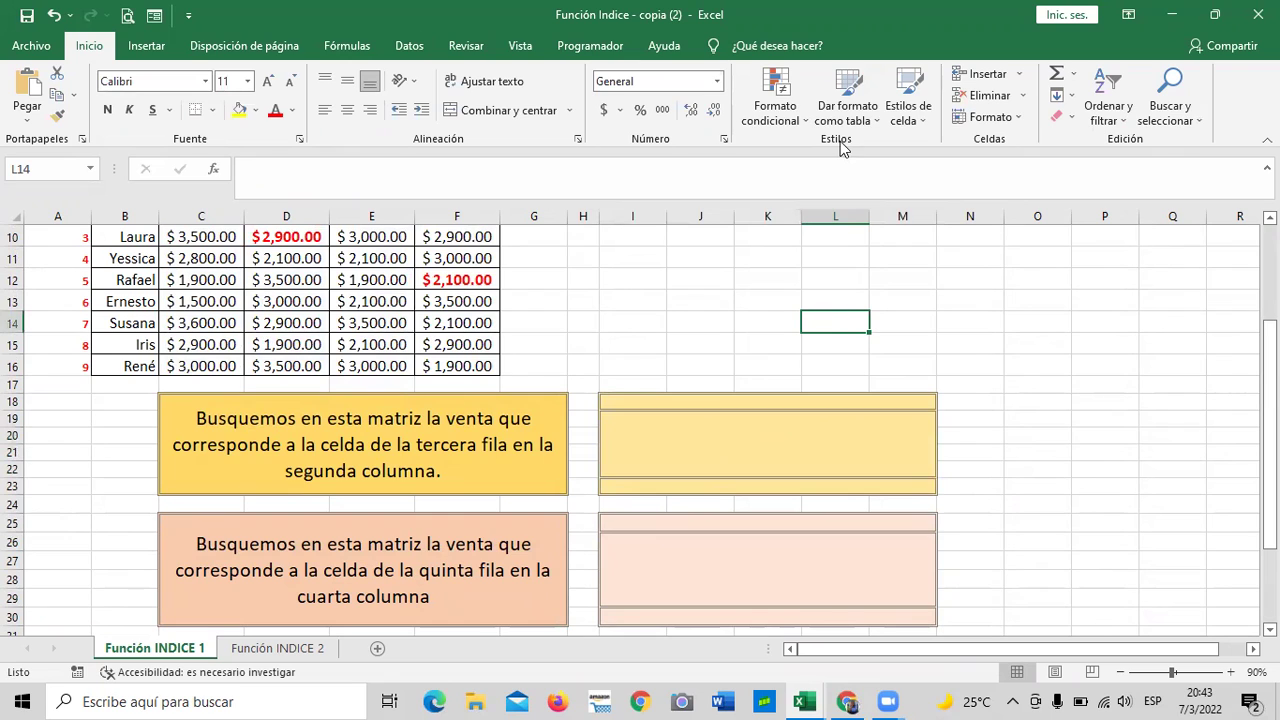
# Step: Insert the INDICE function from the Búsqueda y referencia category into answer cell I19
pyautogui.click(754, 436)
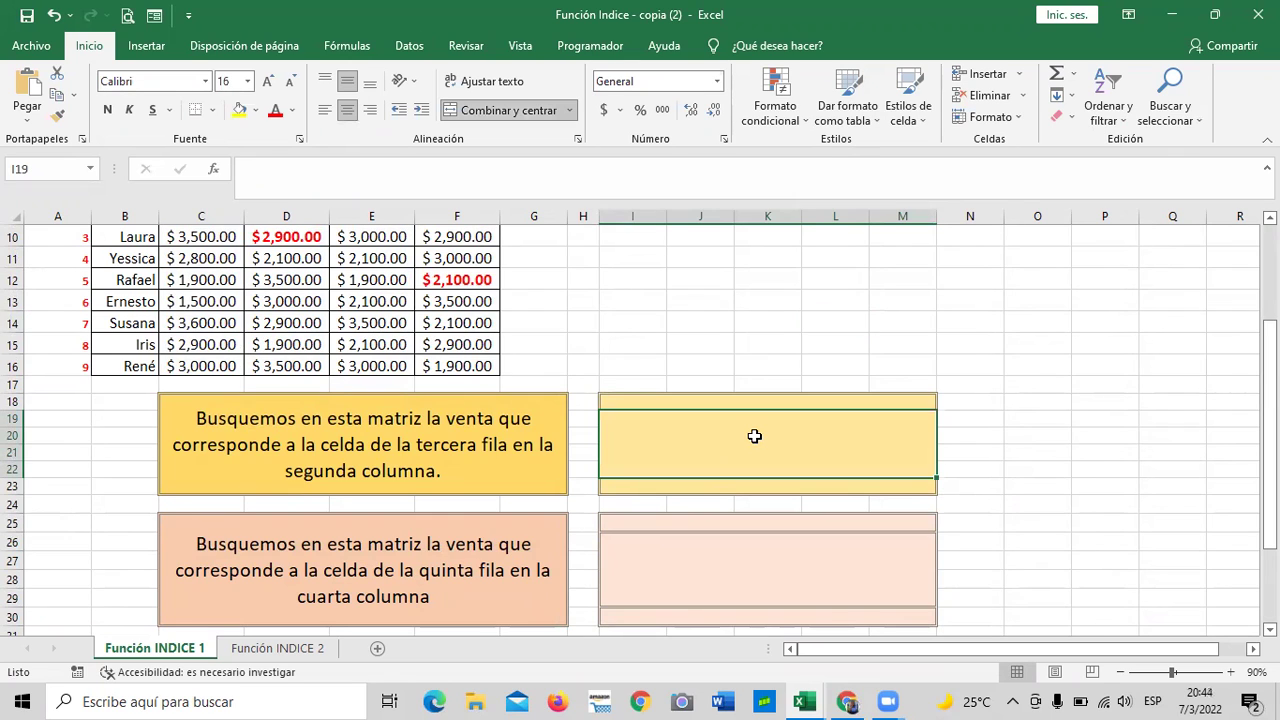
pyautogui.click(213, 170)
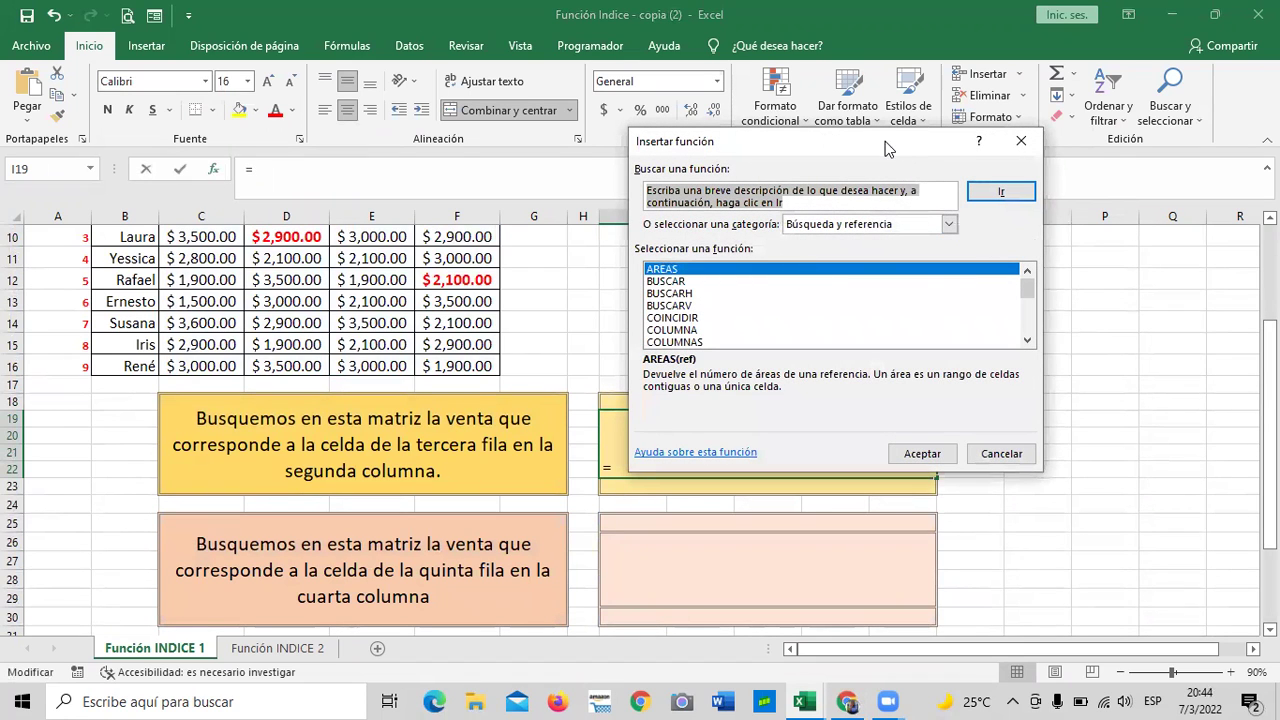
pyautogui.moveTo(884, 148); pyautogui.dragTo(734, 128)
pyautogui.click(797, 204)
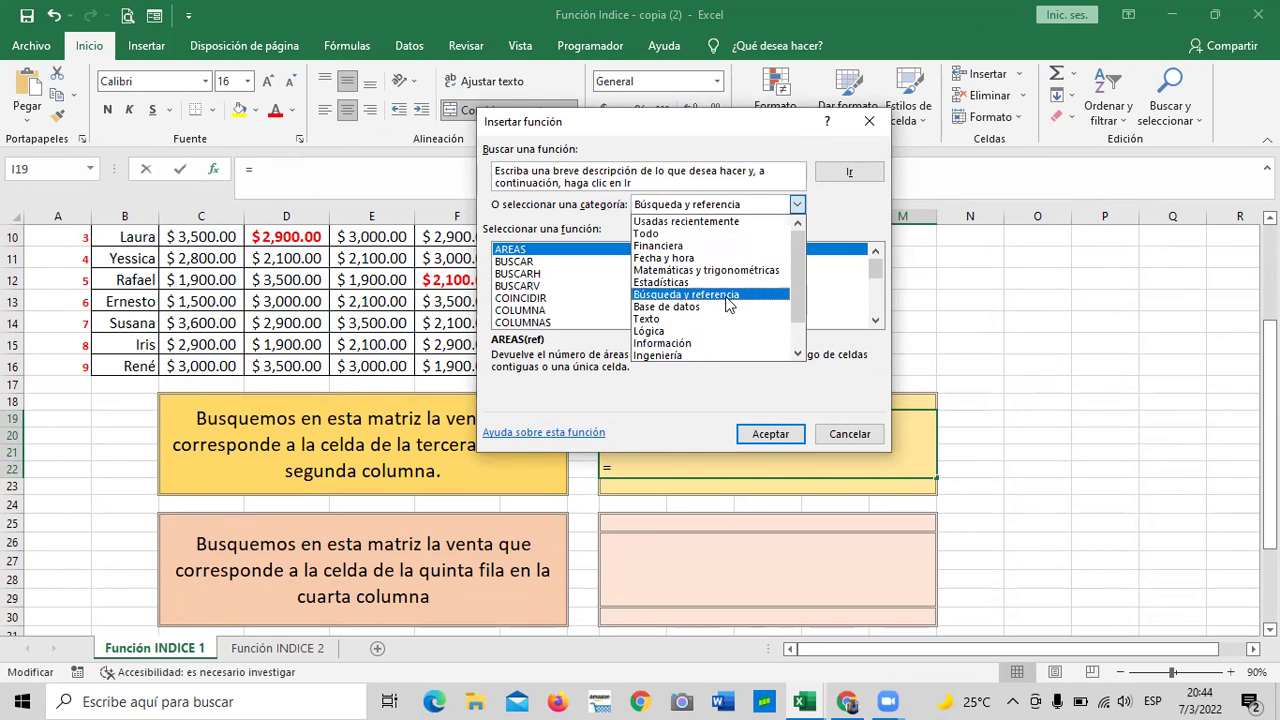
pyautogui.click(724, 294)
pyautogui.click(798, 299)
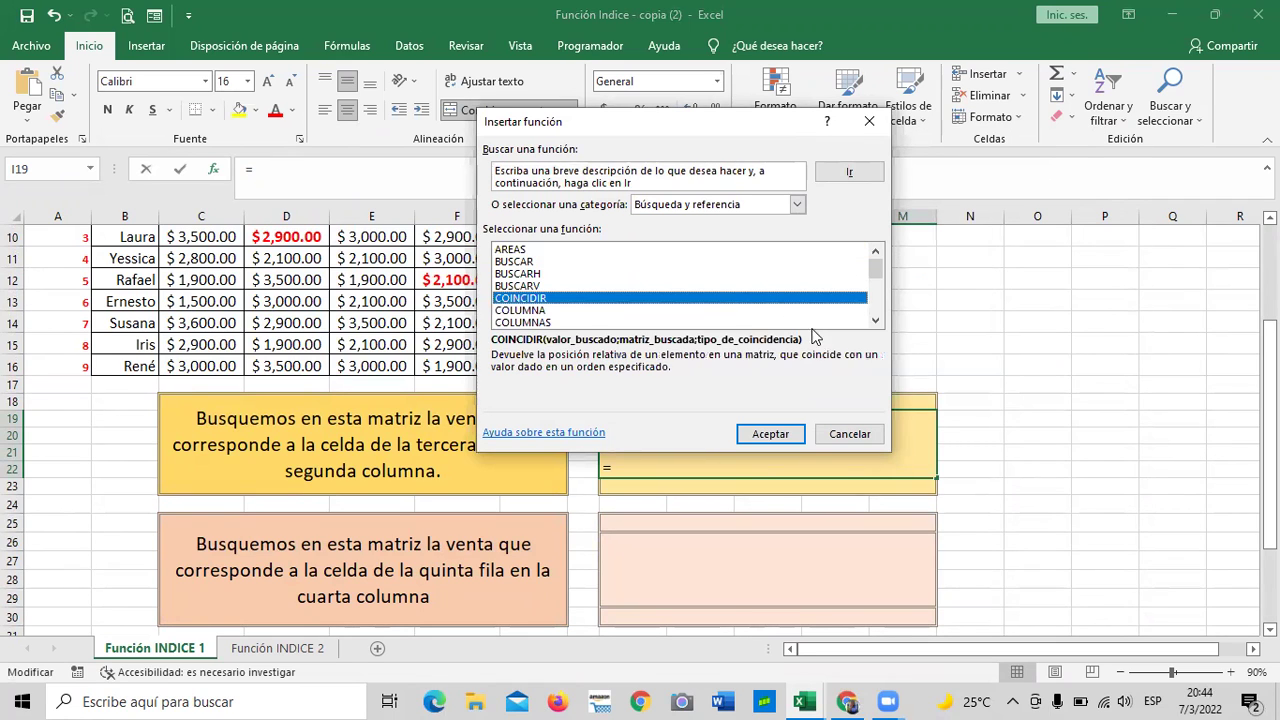
pyautogui.moveTo(876, 322); pyautogui.dragTo(876, 322)
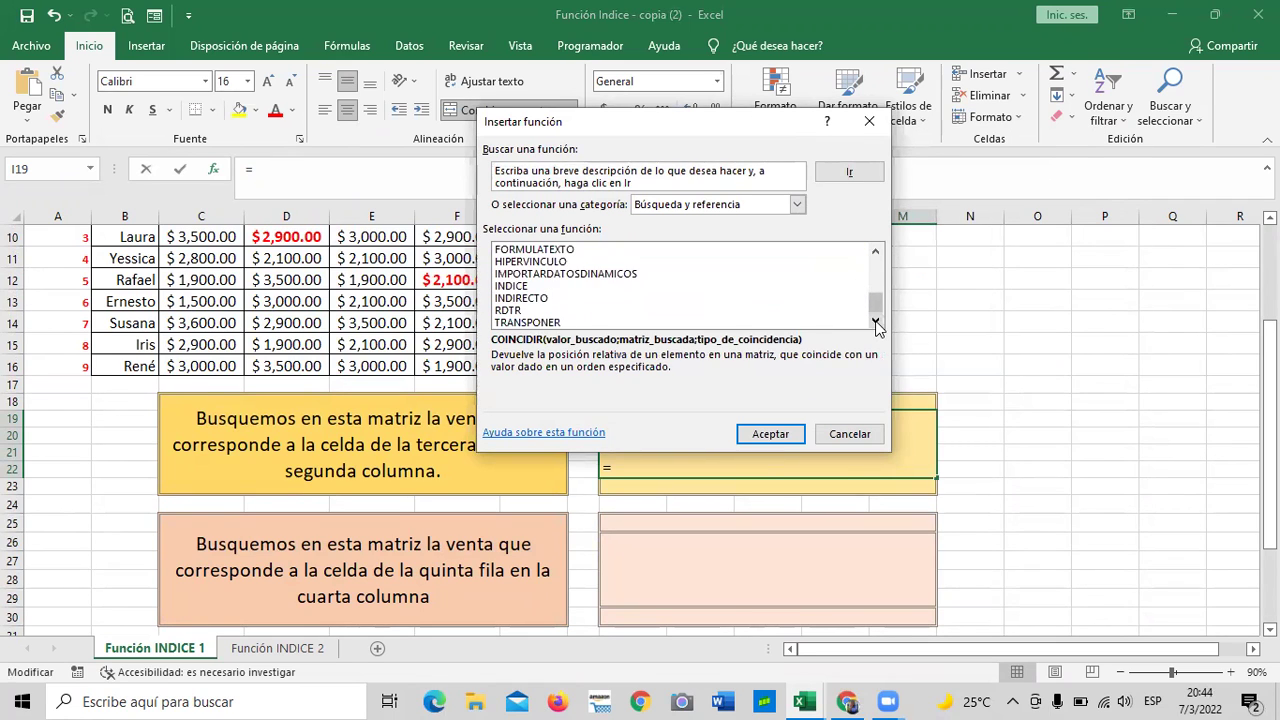
pyautogui.click(524, 287)
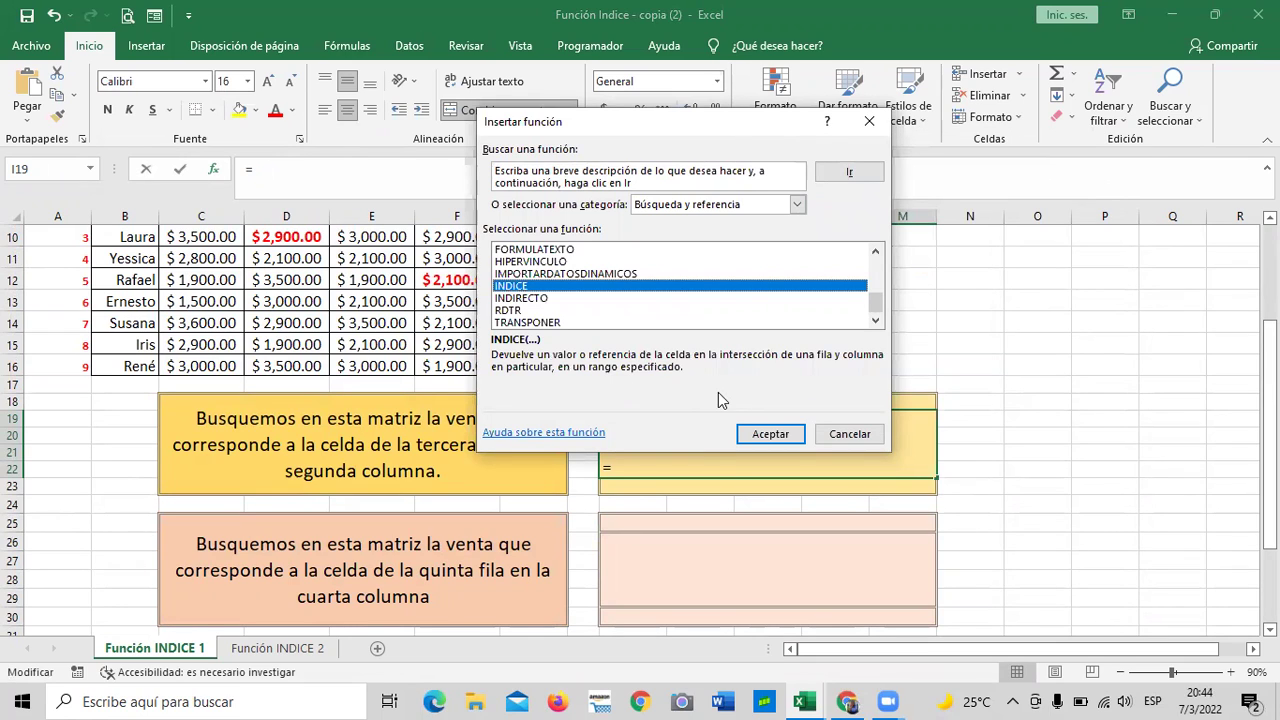
pyautogui.click(770, 434)
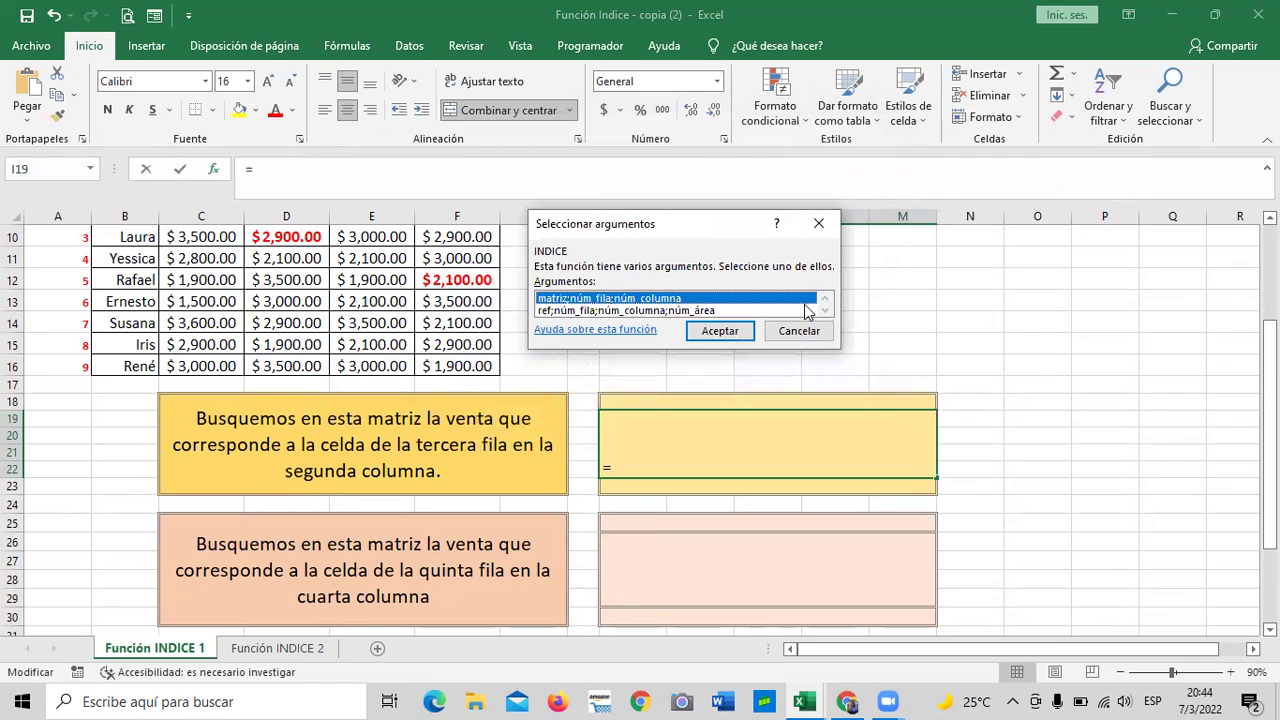
# Step: Choose the matriz;núm_fila;núm_columna argument form for the INDICE function
pyautogui.click(582, 313)
pyautogui.click(577, 299)
pyautogui.click(716, 335)
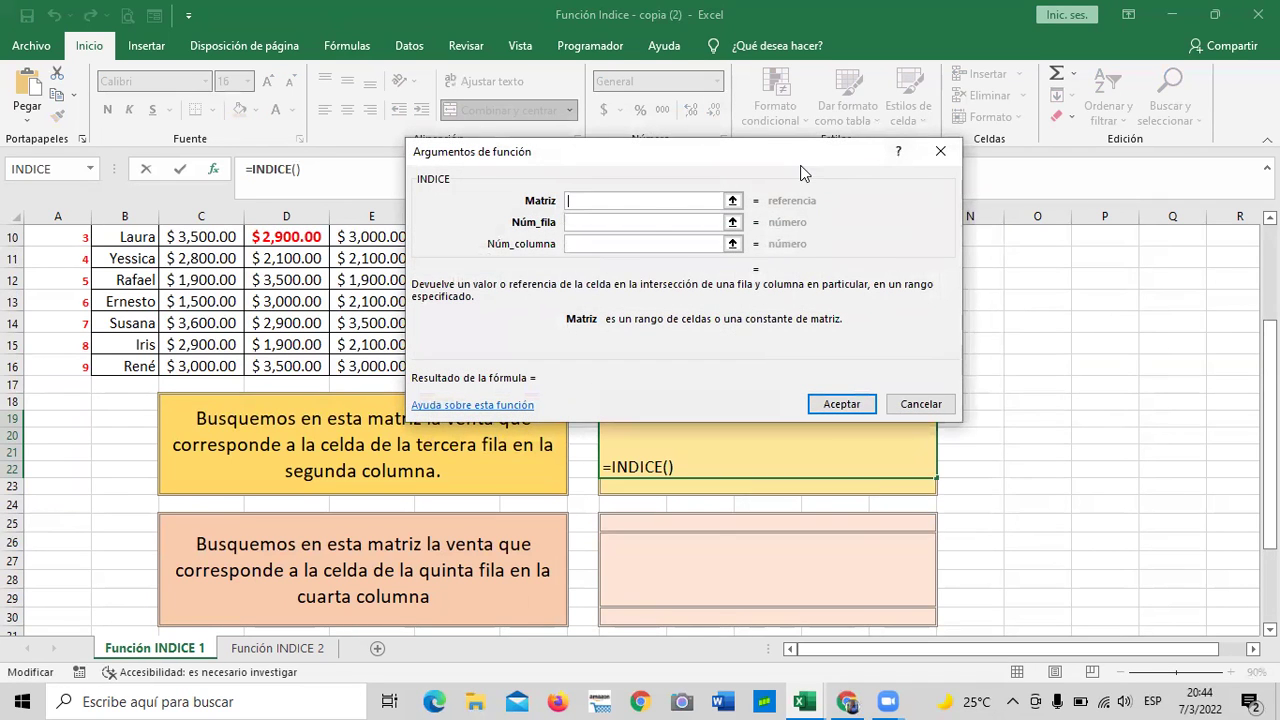
# Step: Complete the INDICE formula with Matriz B7:F16, Núm_fila 3 and Núm_columna 2
pyautogui.moveTo(800, 173); pyautogui.dragTo(988, 186)
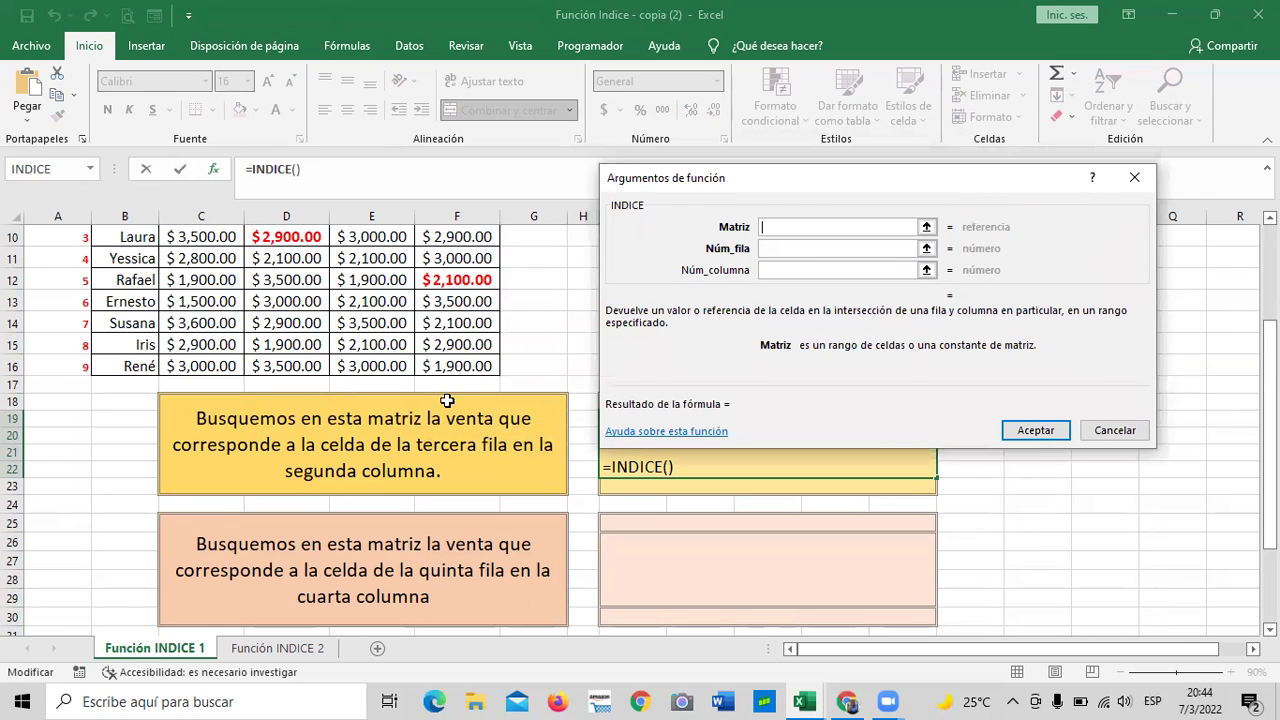
pyautogui.scroll(2, 433, 413)
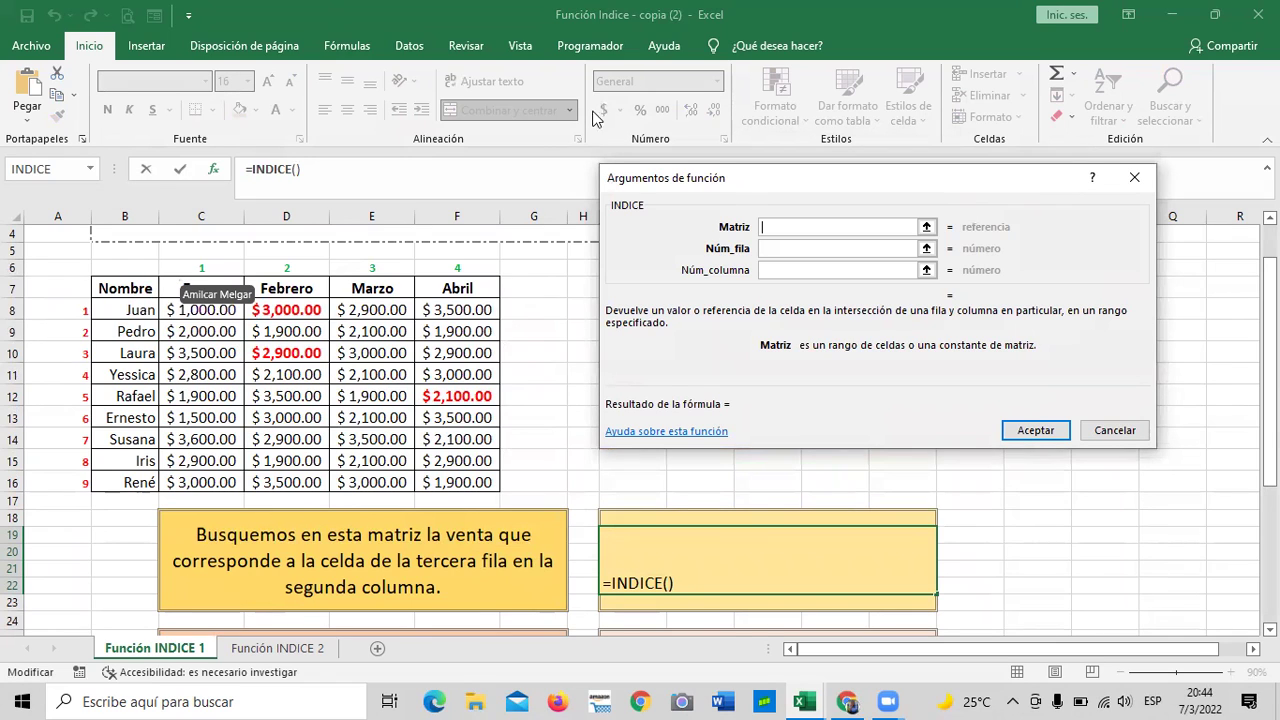
pyautogui.moveTo(129, 289); pyautogui.dragTo(468, 482)
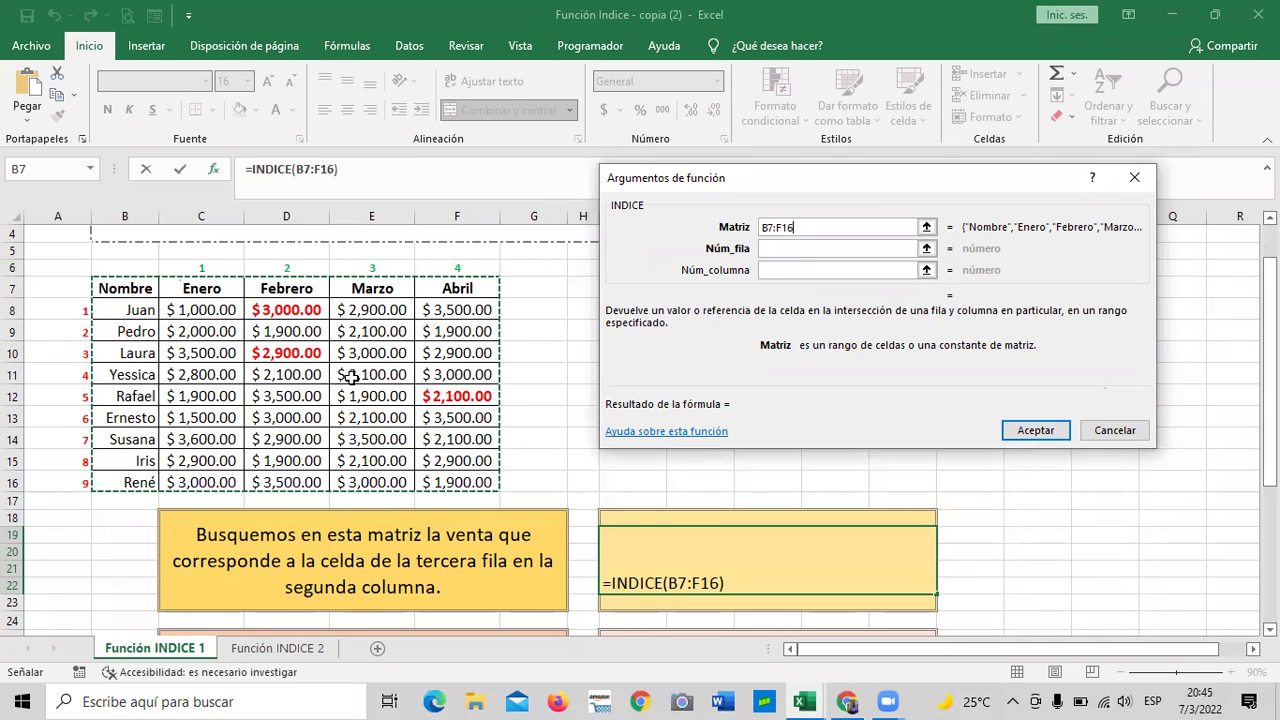
pyautogui.click(810, 247)
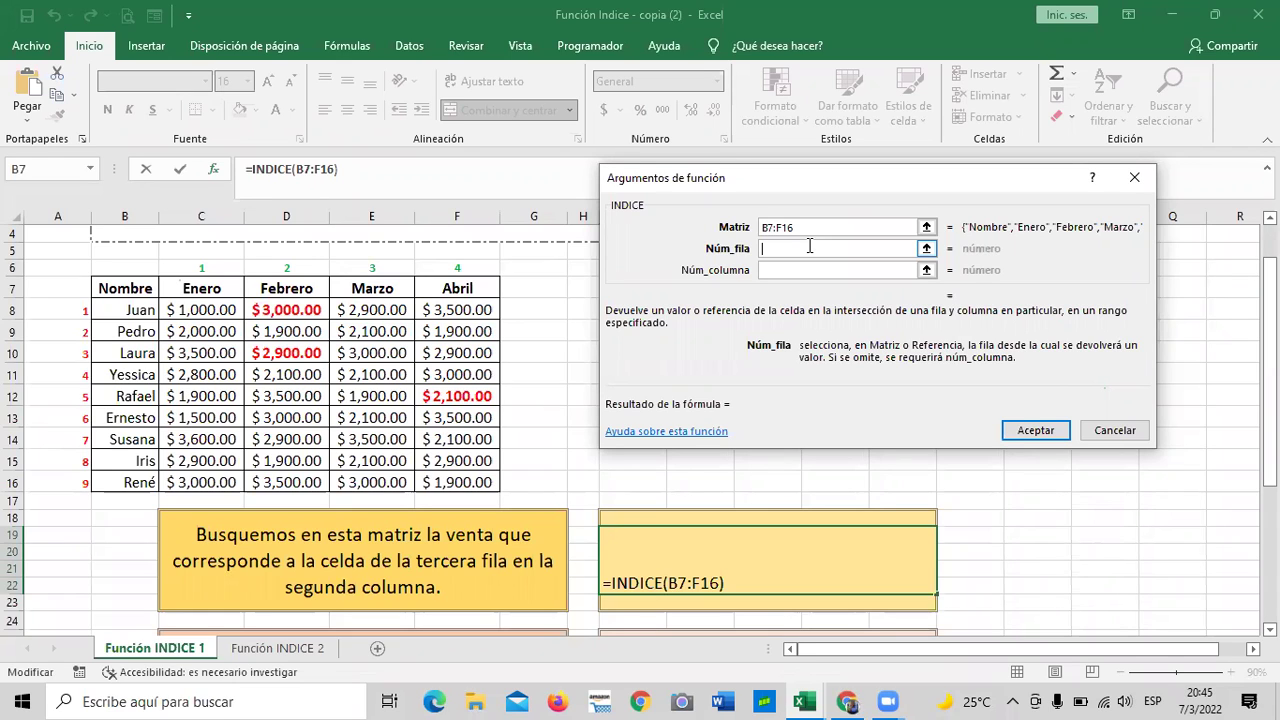
pyautogui.write('3')
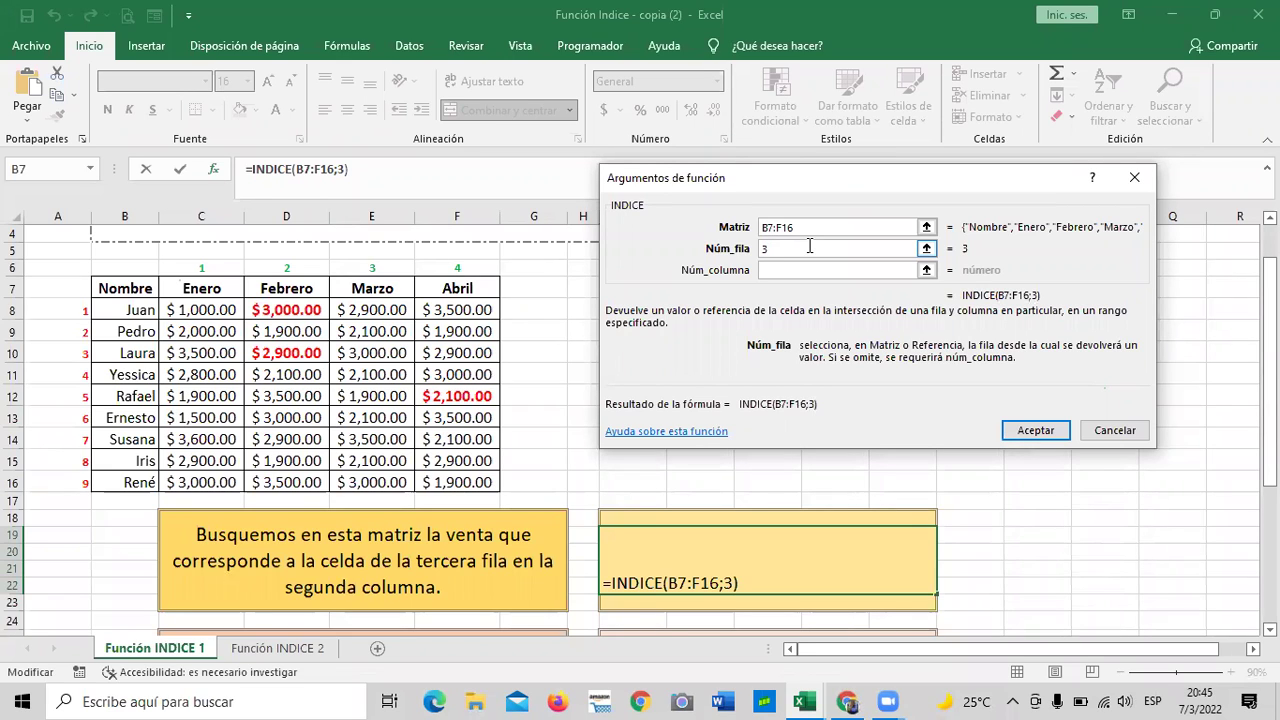
pyautogui.click(806, 270)
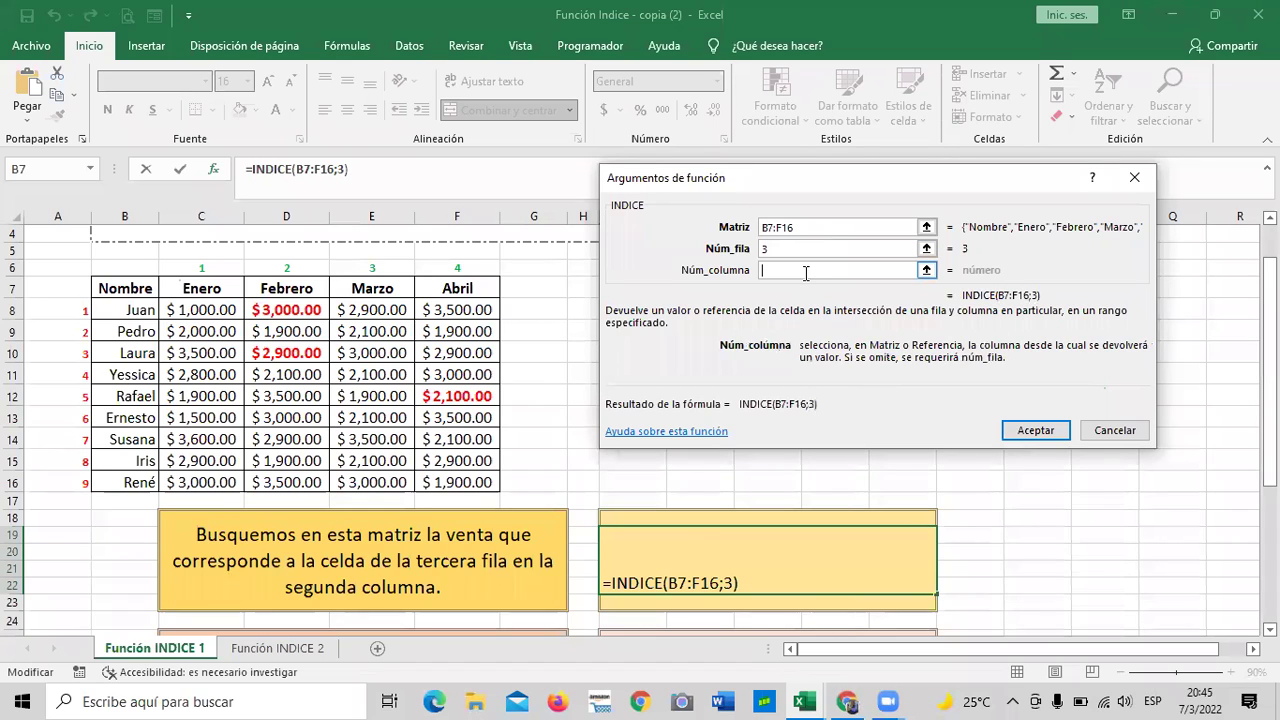
pyautogui.write('2')
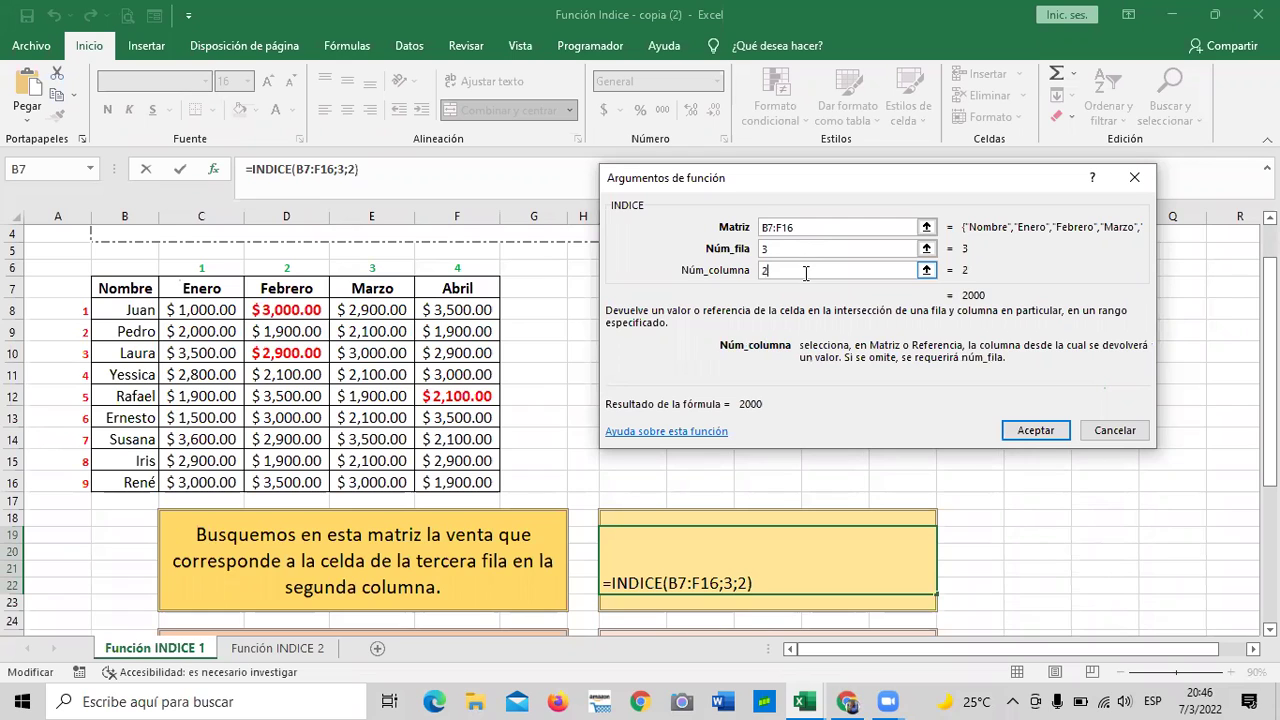
pyautogui.click(1033, 428)
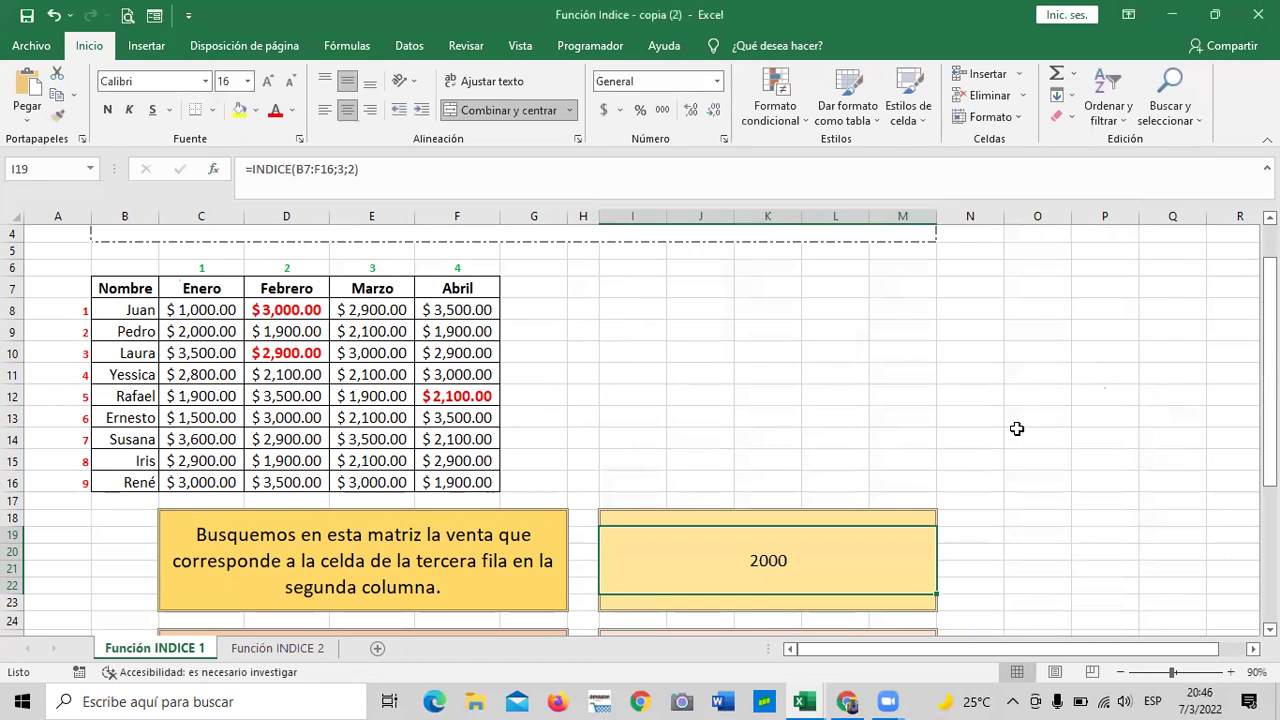
# Step: Inspect the range covered by the formula in I19, then leave it without editing
pyautogui.scroll(-1, 897, 428)
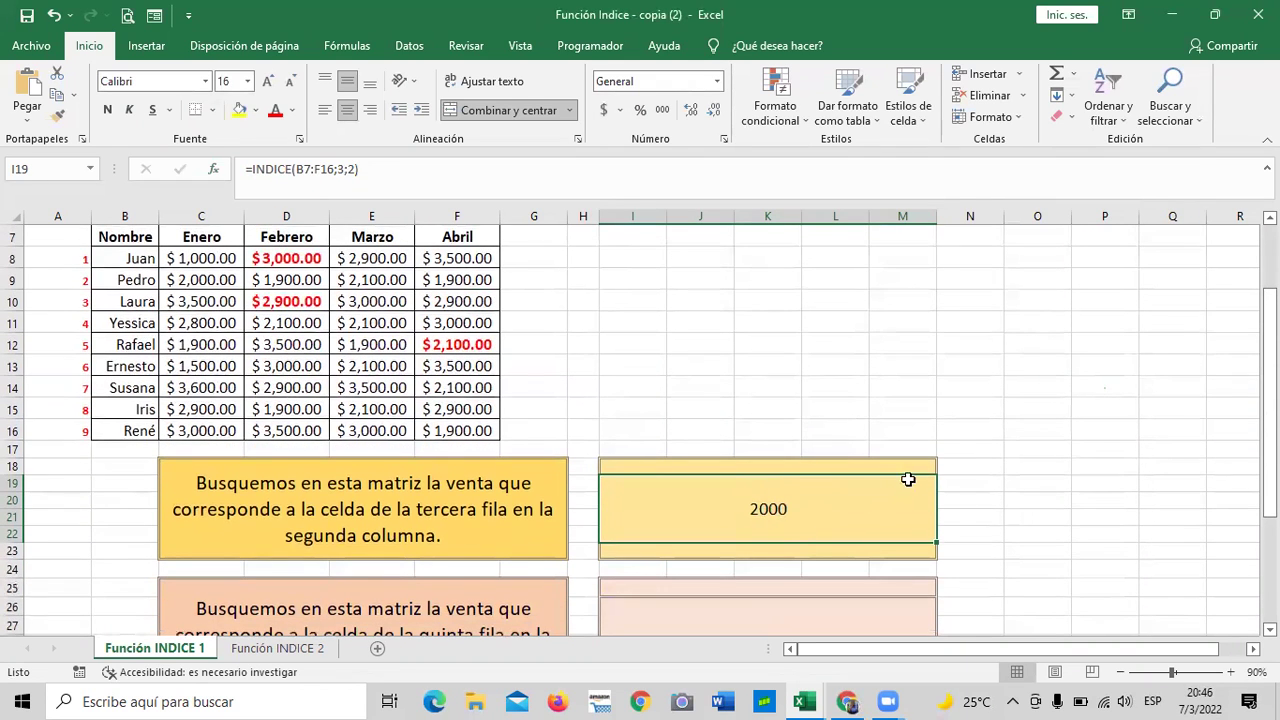
pyautogui.click(524, 172)
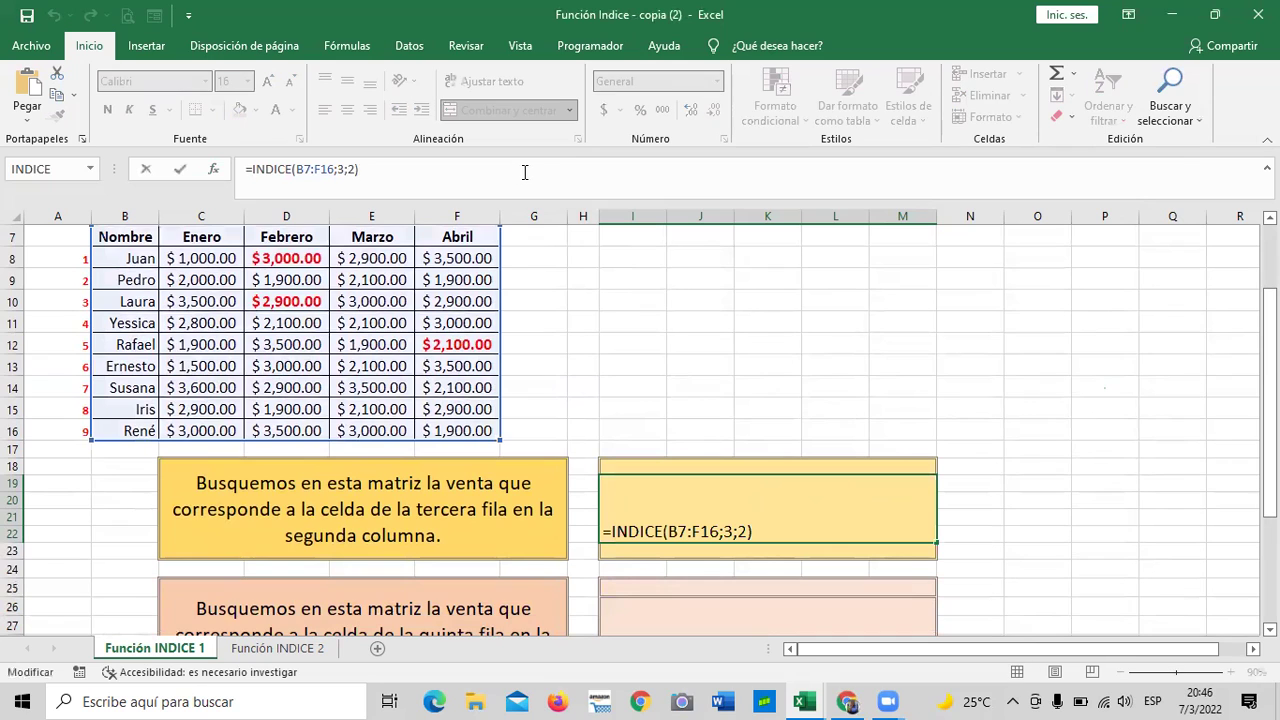
pyautogui.click(827, 364)
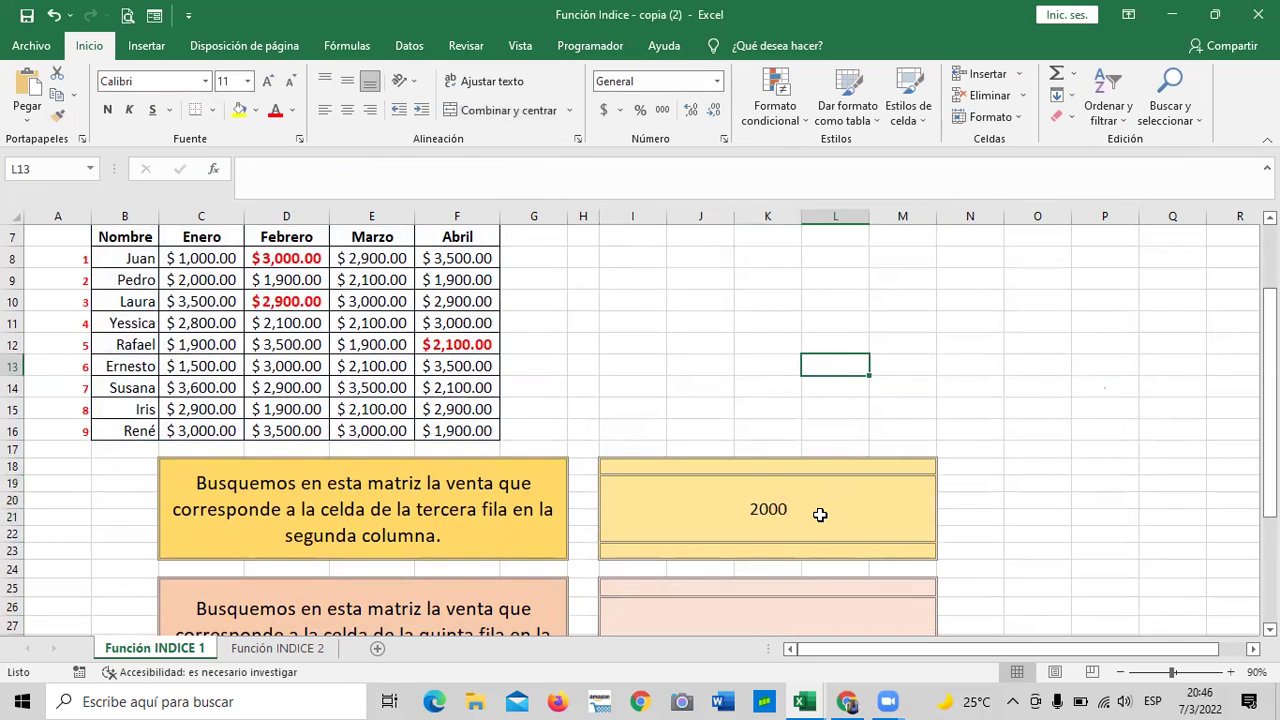
# Step: Compare the I19 answer with the table's third row and Febrero cell, and inspect the matrix range its formula covers
pyautogui.click(768, 509)
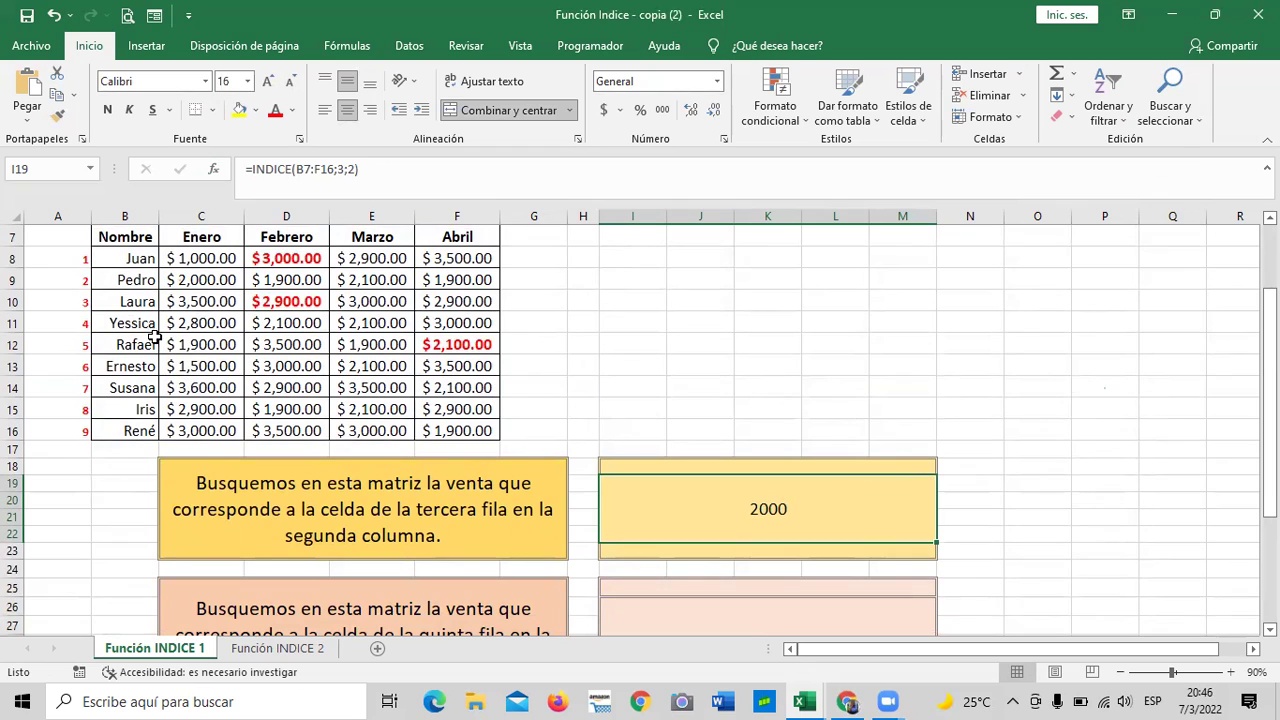
pyautogui.click(14, 300)
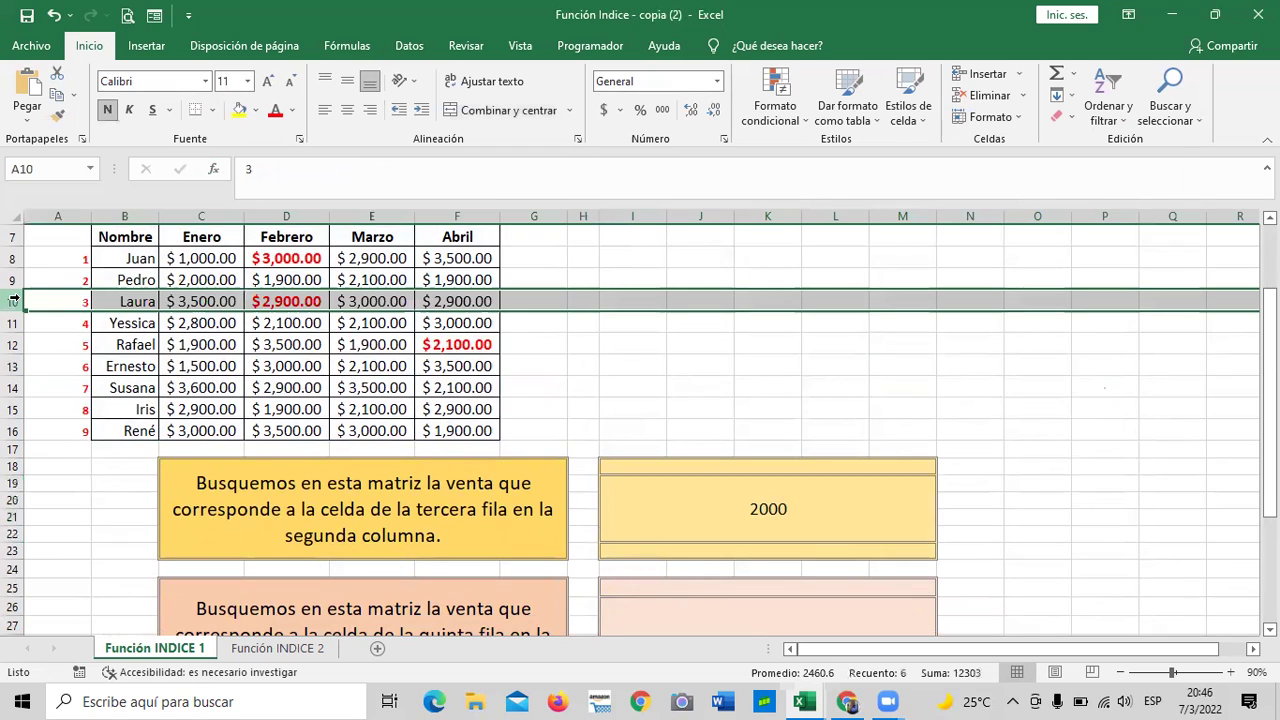
pyautogui.click(269, 300)
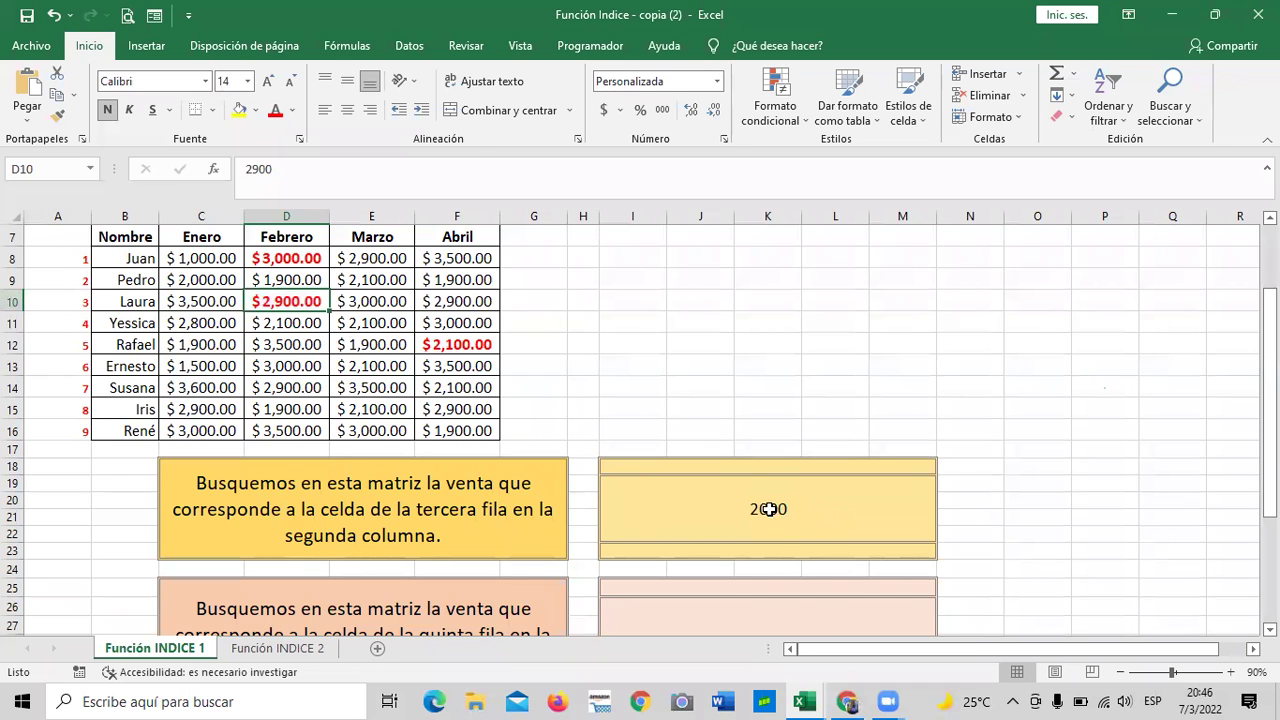
pyautogui.scroll(1, 655, 470)
pyautogui.scroll(-1, 651, 508)
pyautogui.click(757, 508)
pyautogui.click(410, 172)
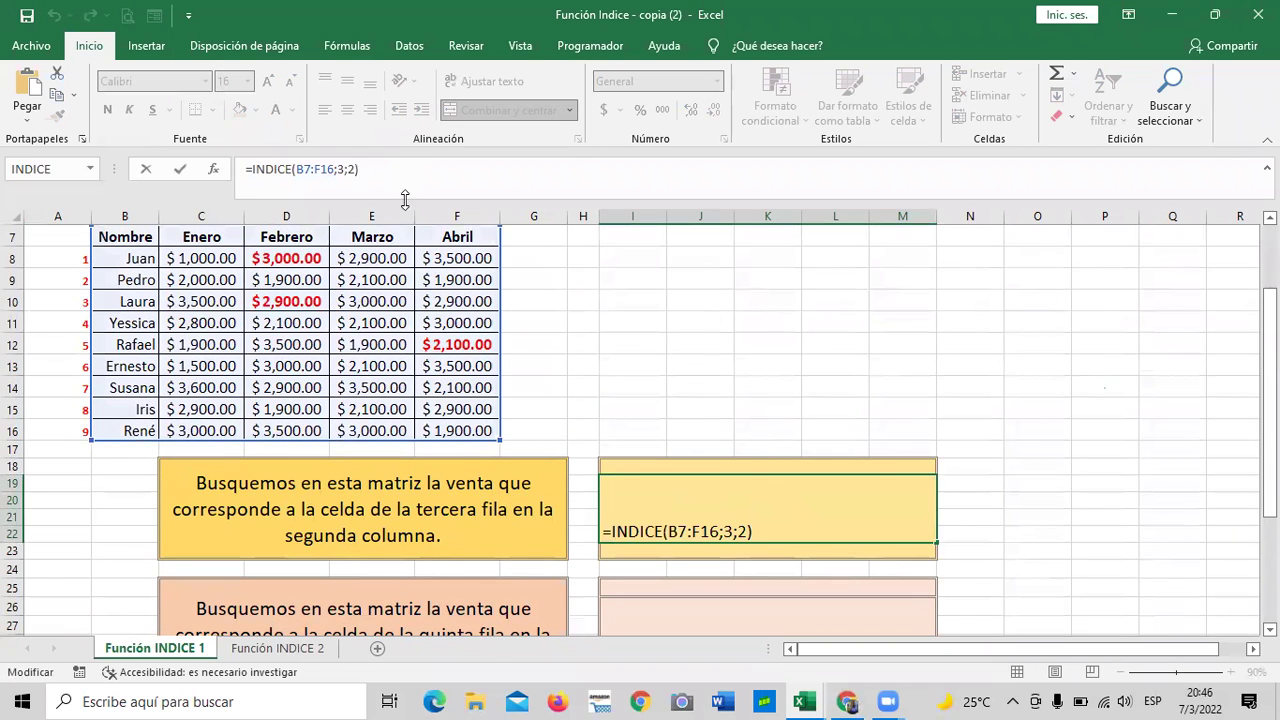
pyautogui.scroll(1, 580, 333)
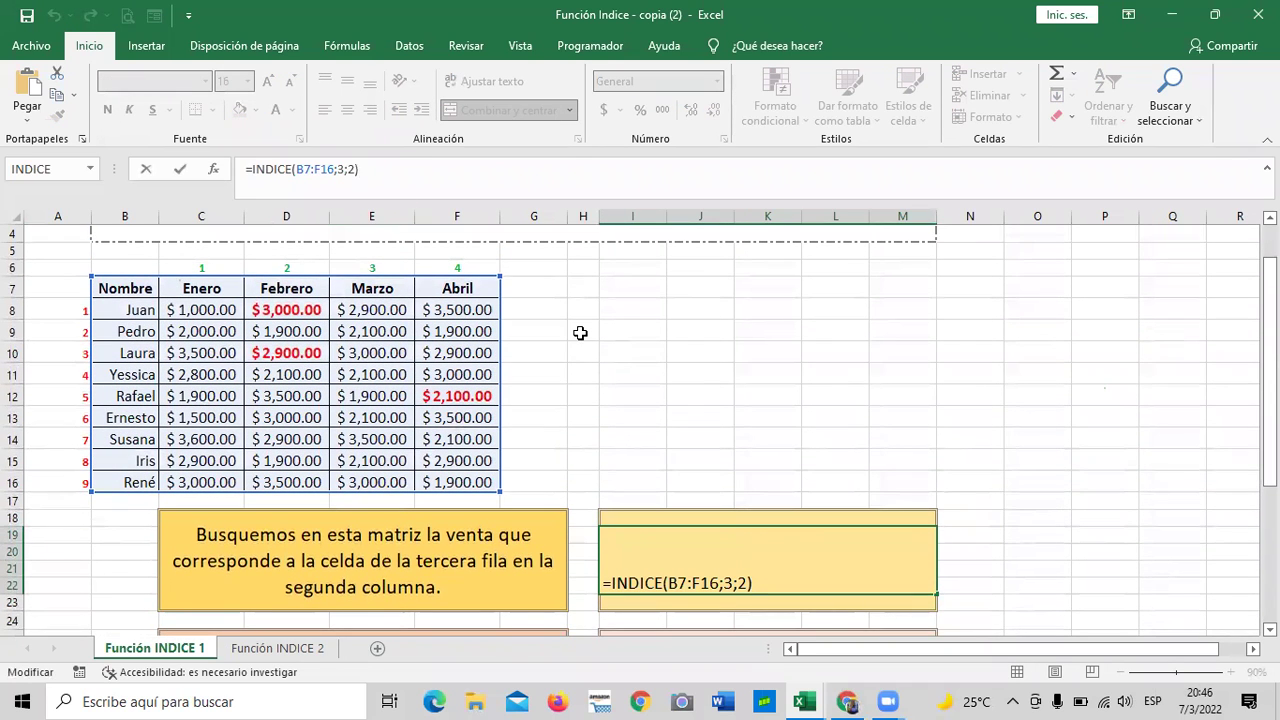
pyautogui.press('Escape')
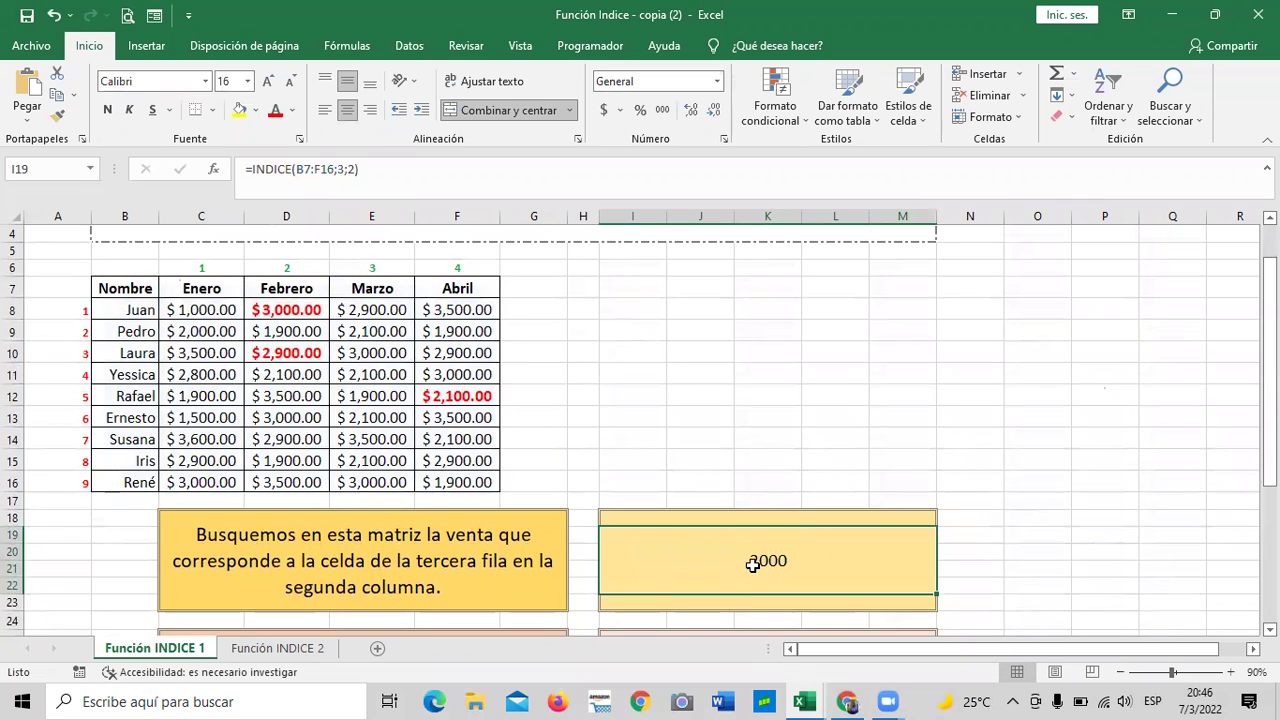
# Step: Correct the matrix range in the I19 formula to the sales values only, so it reads =INDICE(C8:F16;3;2)
pyautogui.click(332, 168)
pyautogui.press('BackSpace')
pyautogui.press('BackSpace')
pyautogui.press('BackSpace')
pyautogui.press('BackSpace')
pyautogui.press('BackSpace')
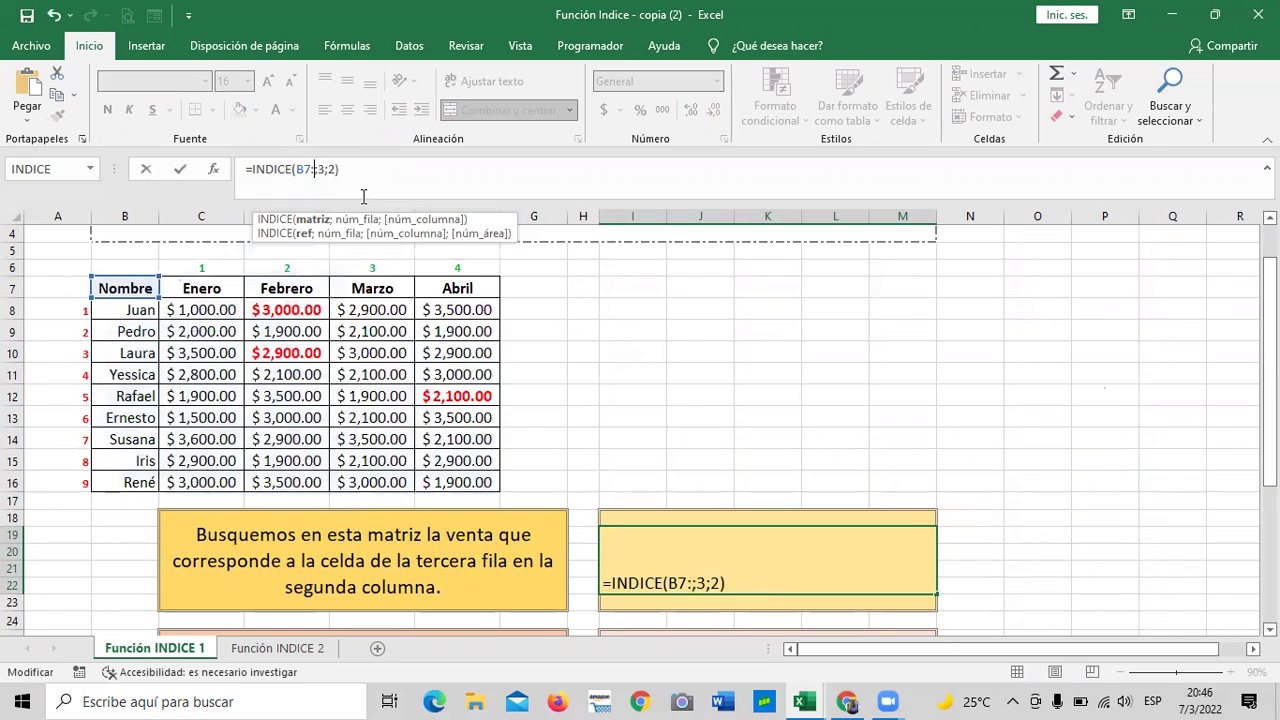
pyautogui.press('BackSpace')
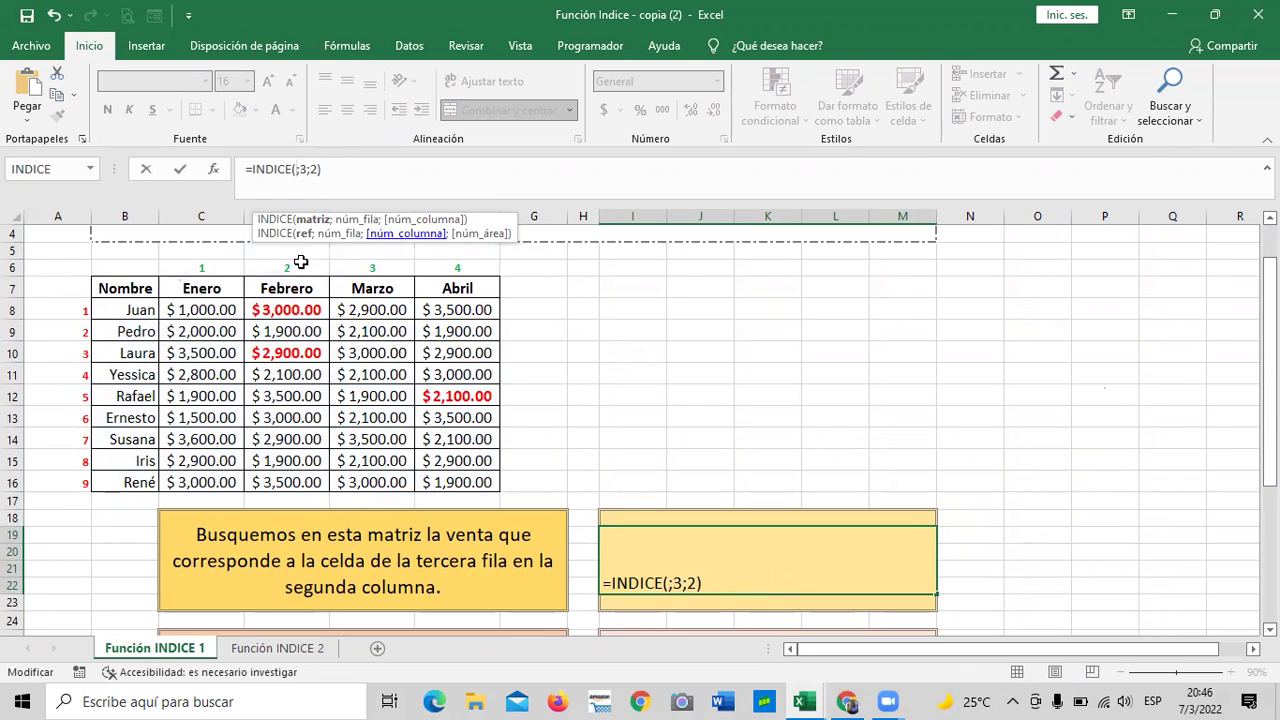
pyautogui.moveTo(186, 308); pyautogui.dragTo(478, 478)
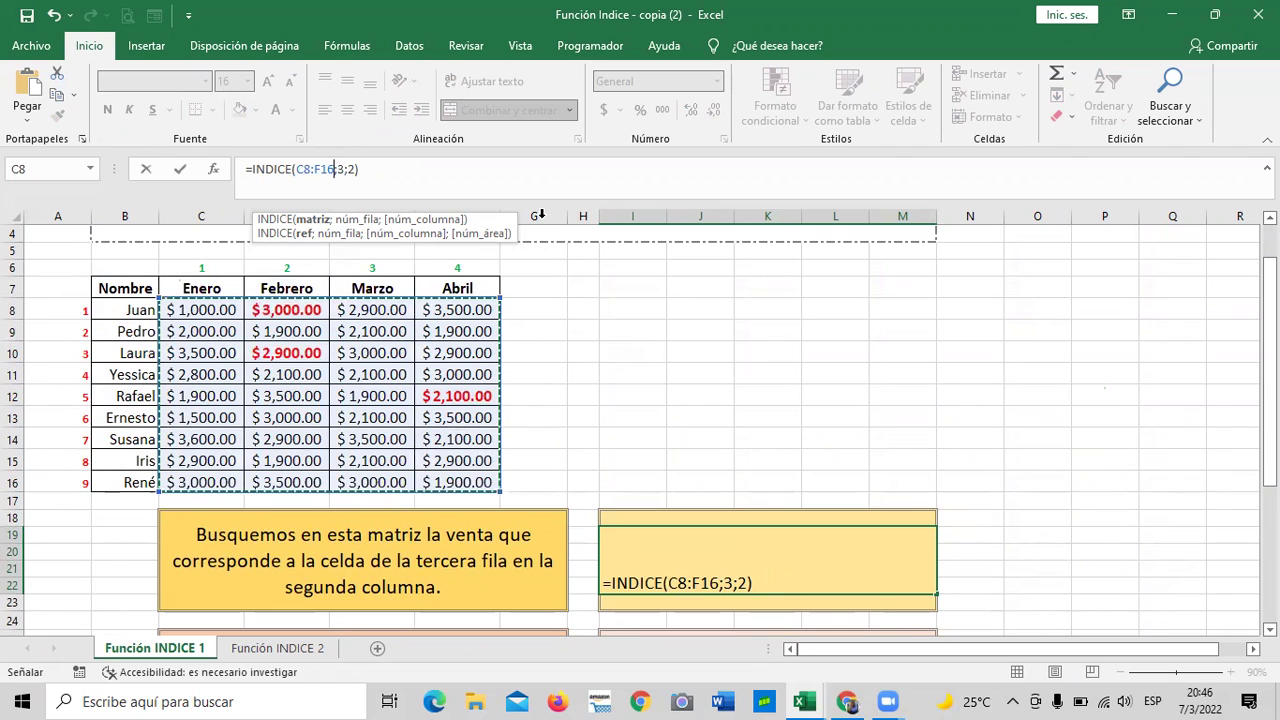
pyautogui.click(437, 181)
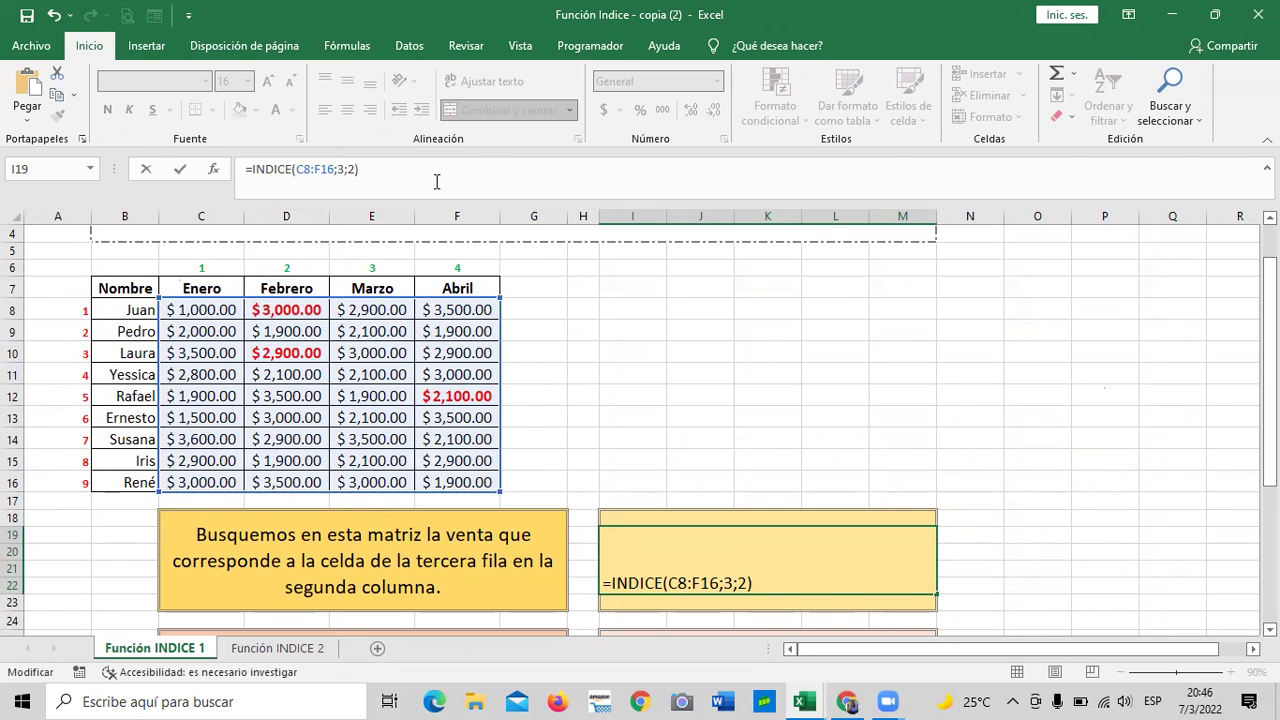
pyautogui.write(';3;2)')
pyautogui.press('Return')
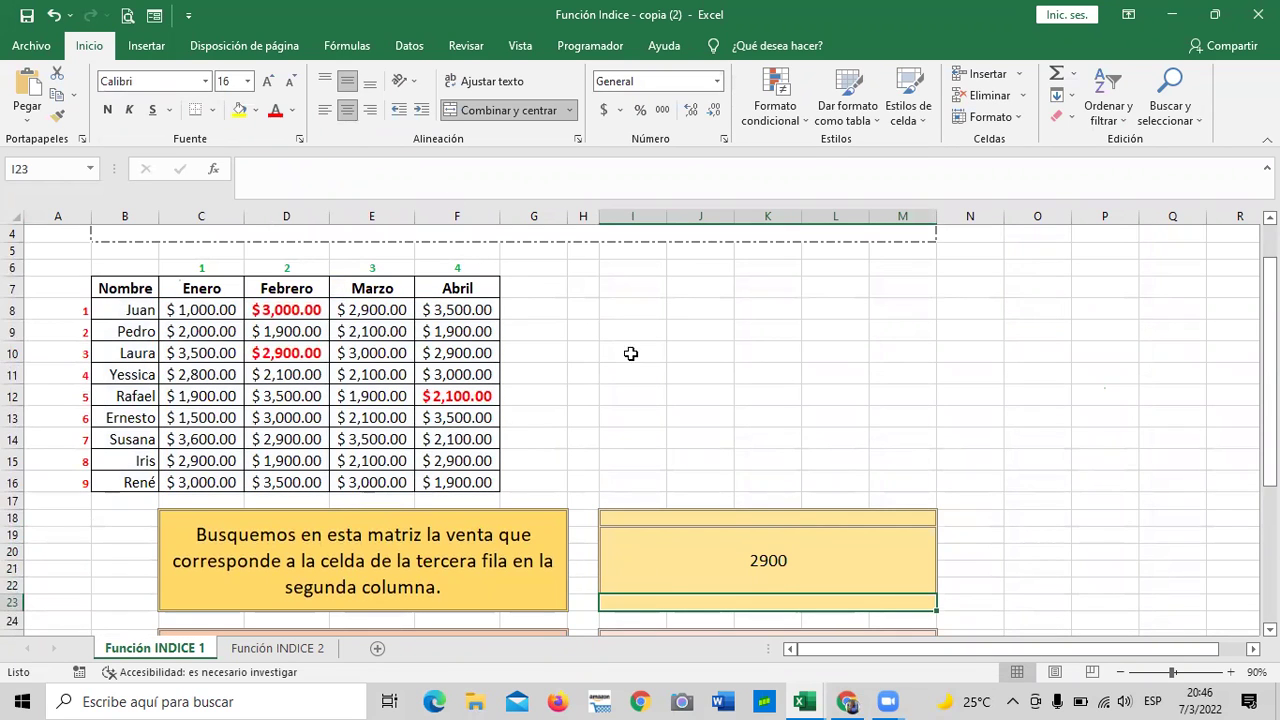
# Step: Check the corrected I19 formula by tracing the table's third row and second column to their intersection in D10
pyautogui.click(771, 568)
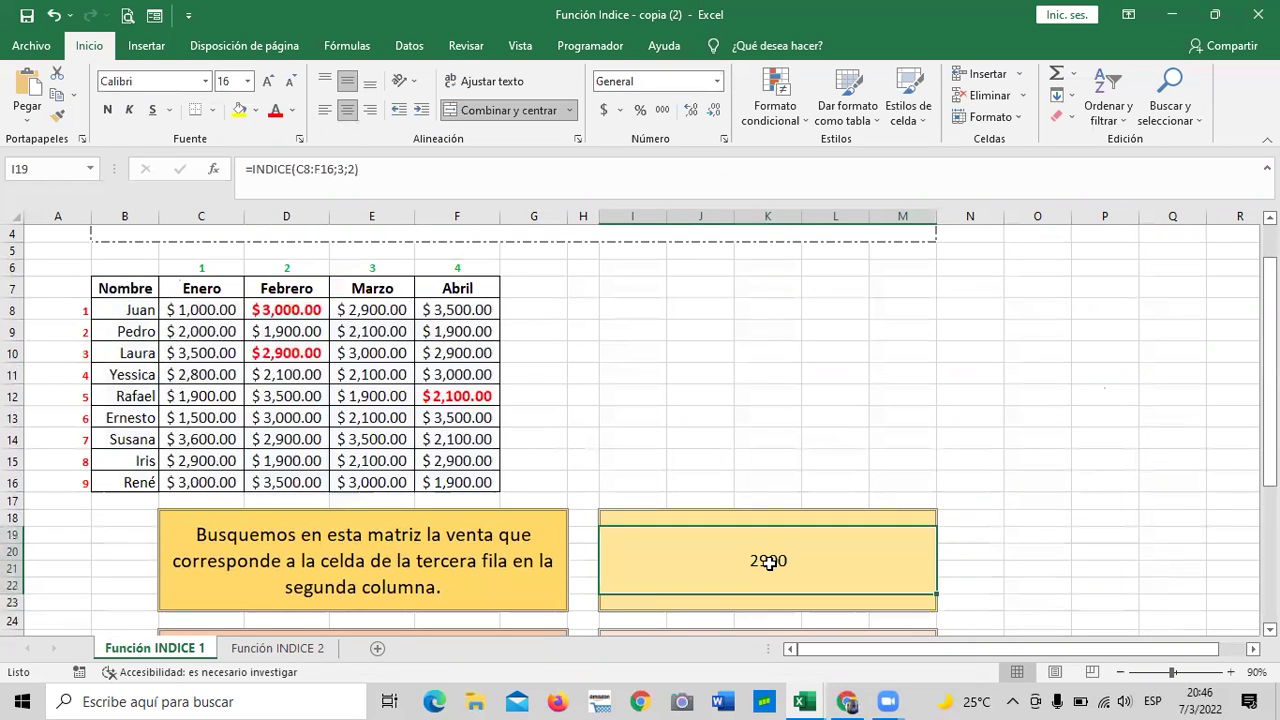
pyautogui.click(442, 174)
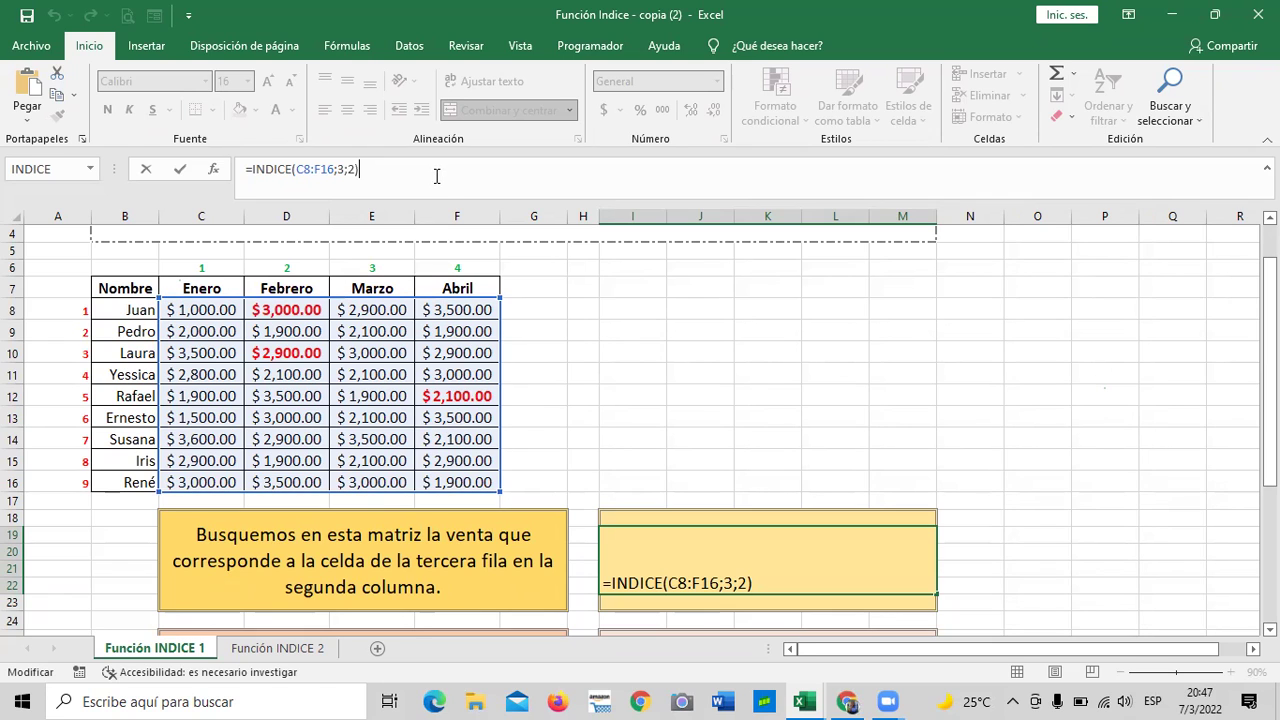
pyautogui.press('Return')
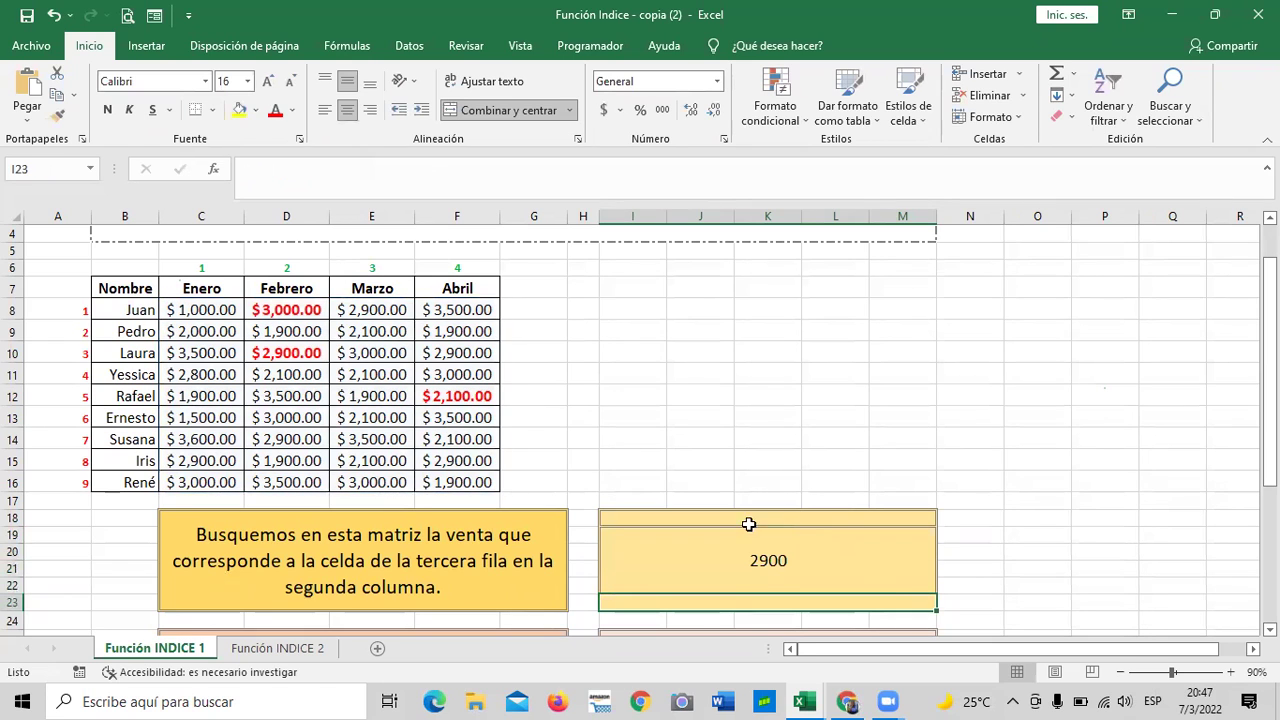
pyautogui.click(755, 562)
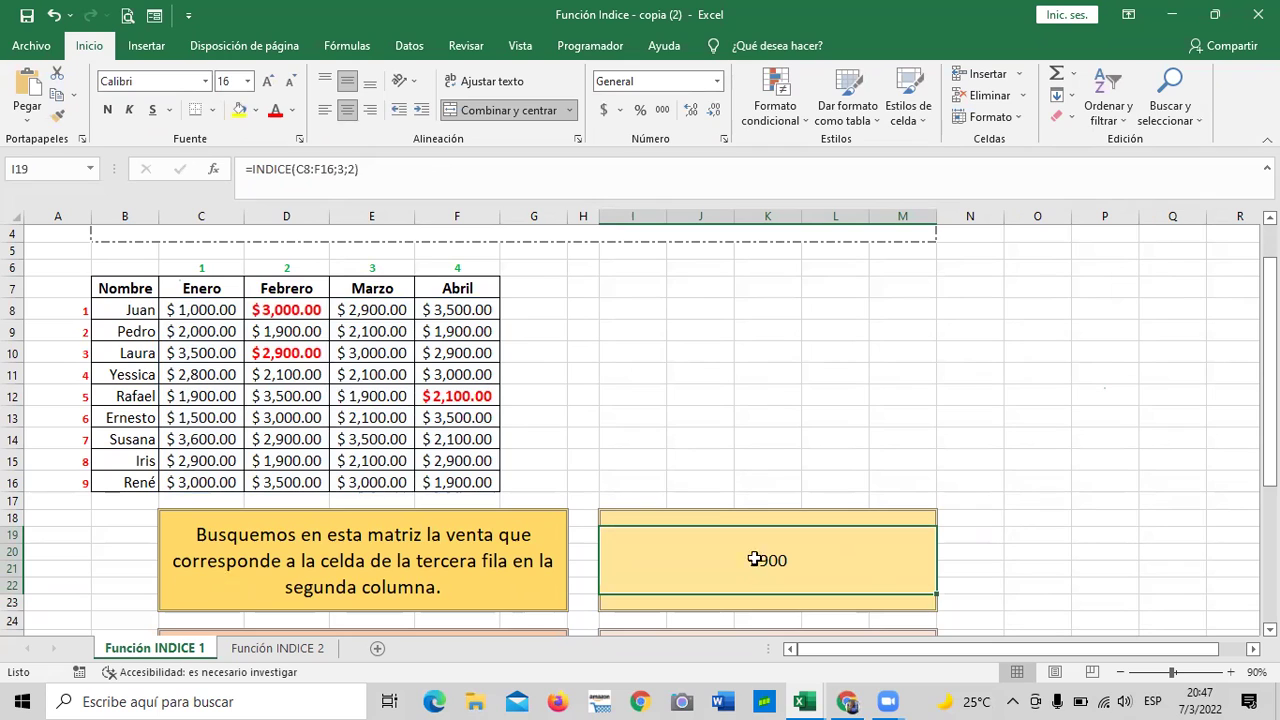
pyautogui.click(307, 353)
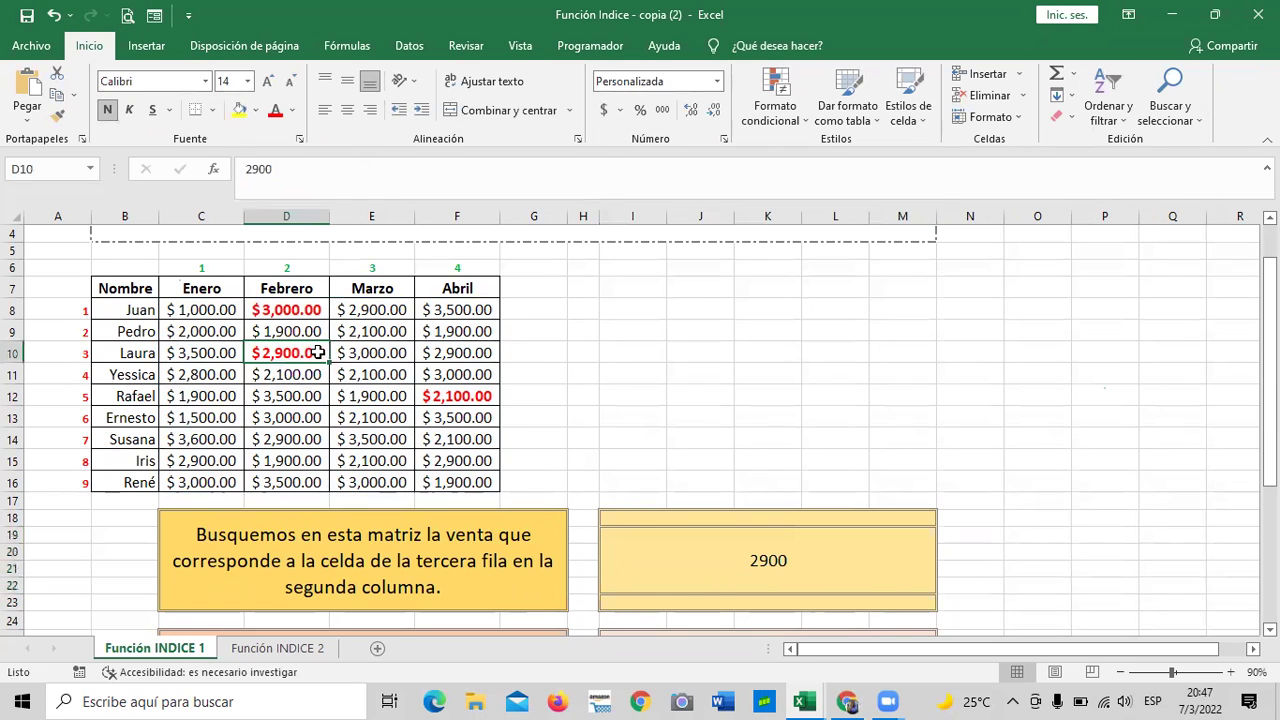
pyautogui.click(12, 310)
pyautogui.click(13, 332)
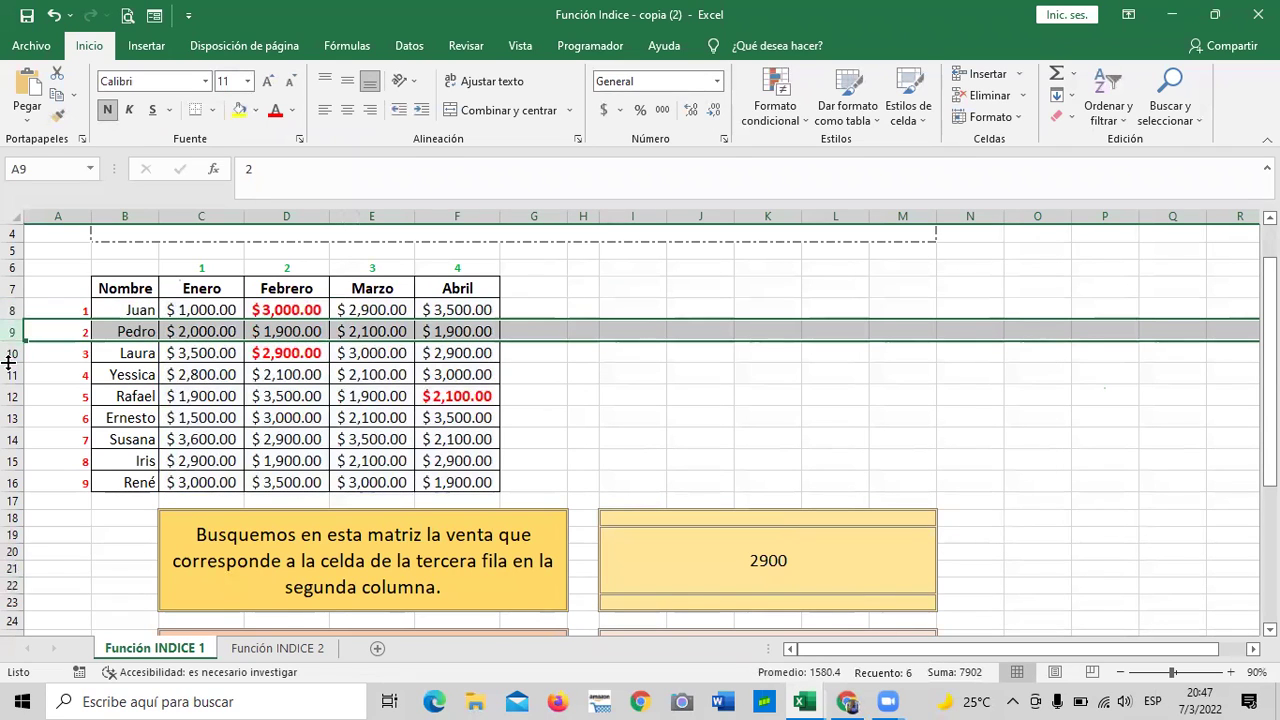
pyautogui.click(13, 353)
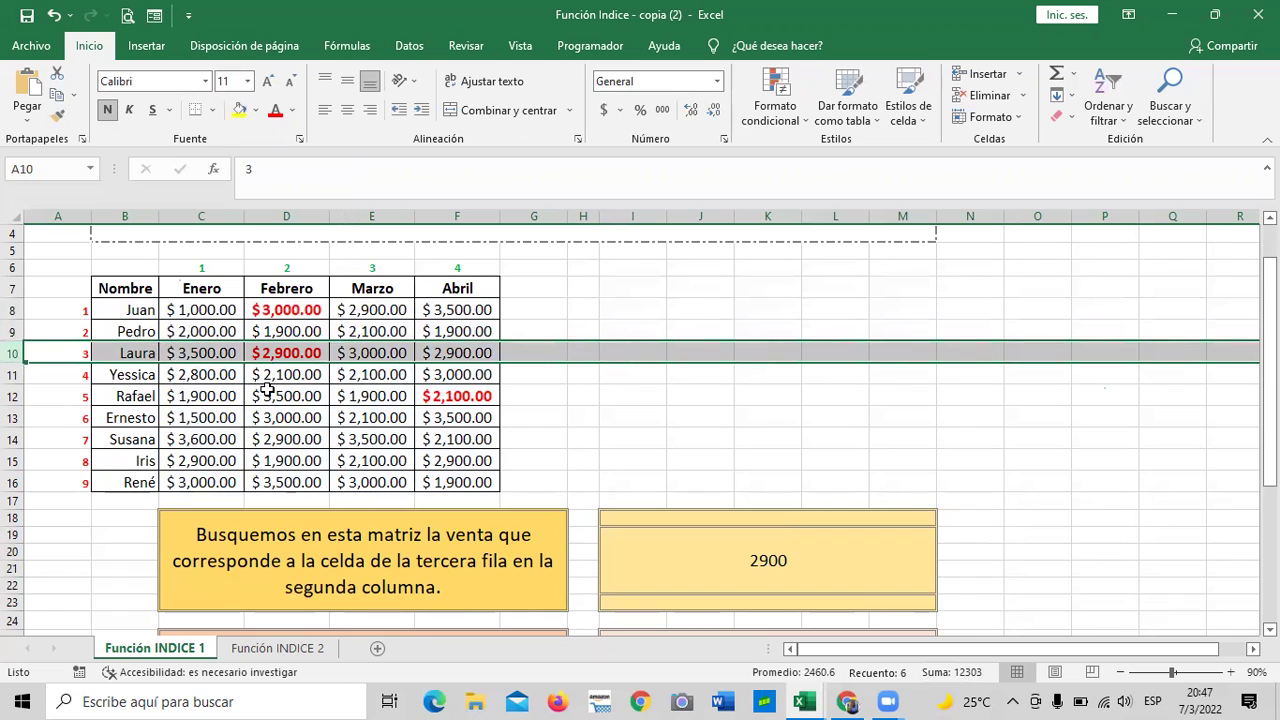
pyautogui.click(213, 208)
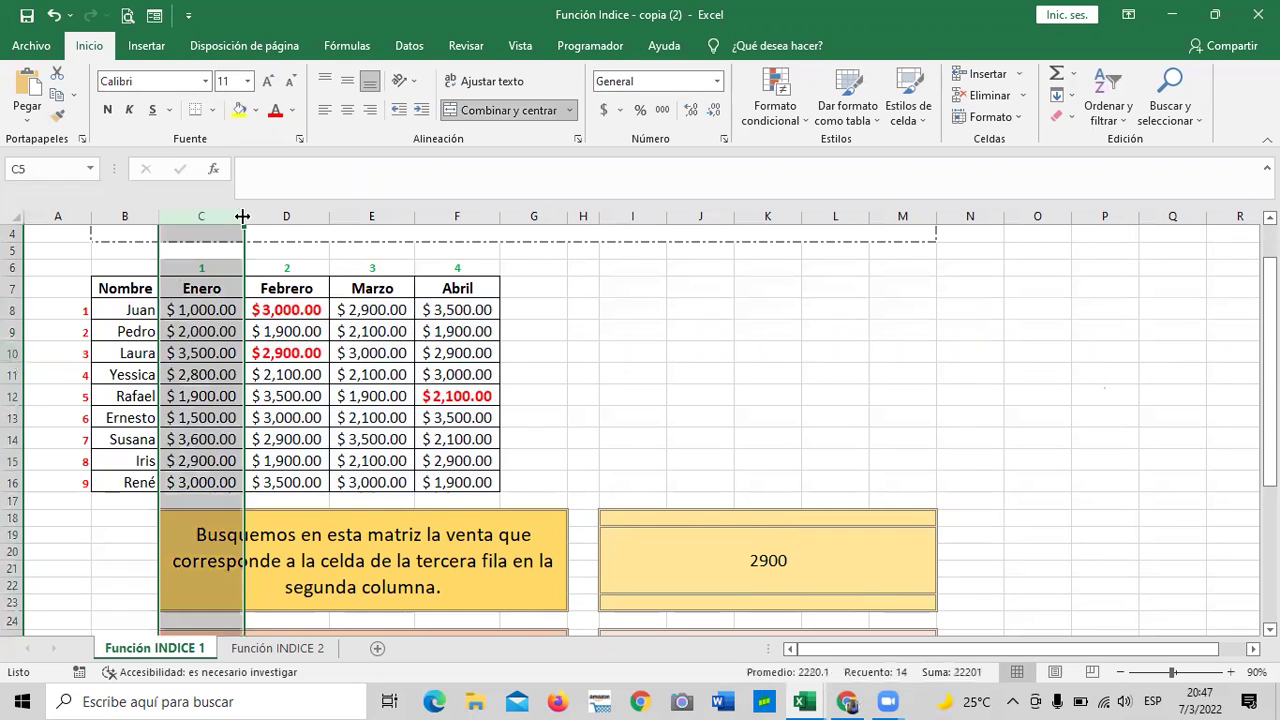
pyautogui.click(280, 214)
pyautogui.click(276, 355)
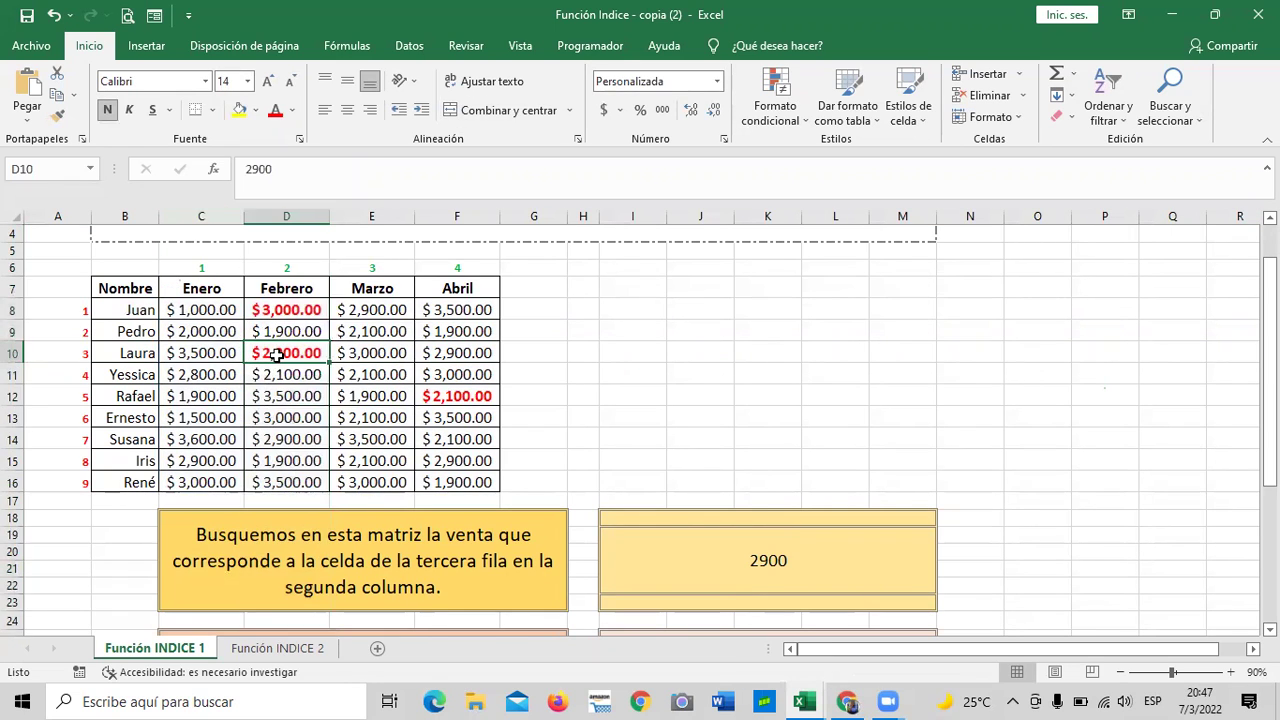
pyautogui.scroll(-3, 540, 397)
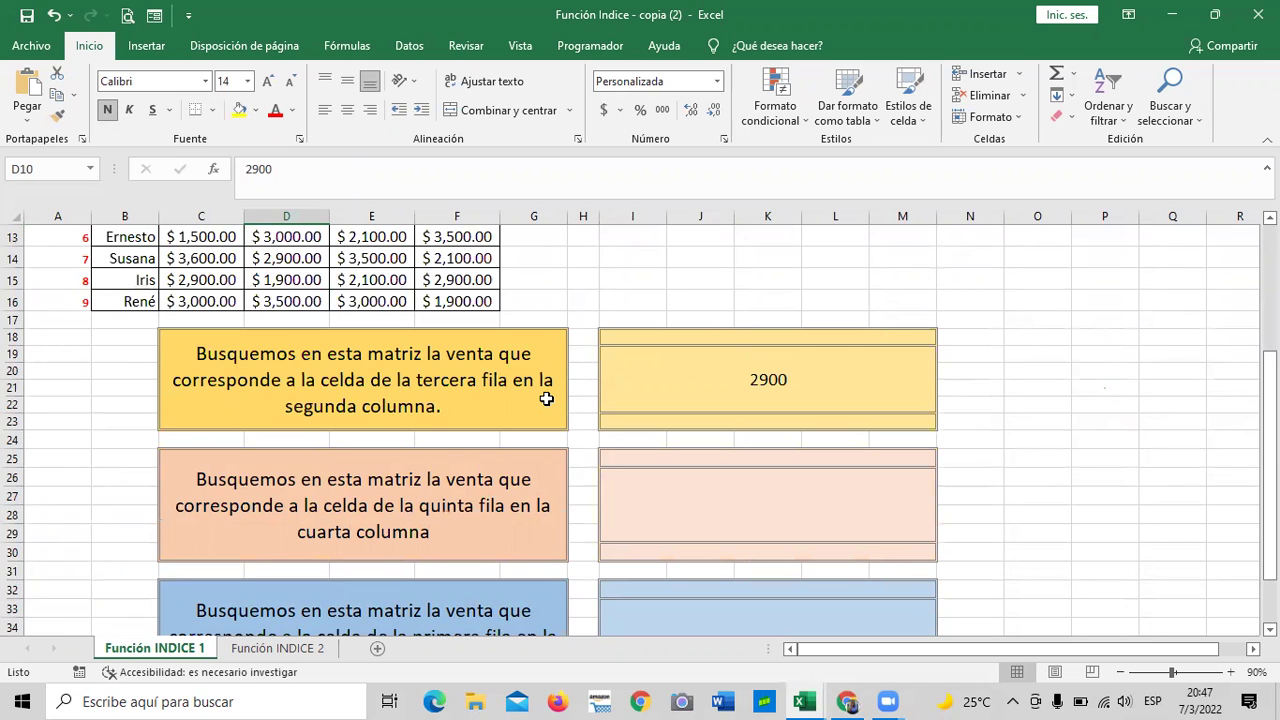
pyautogui.write('=')
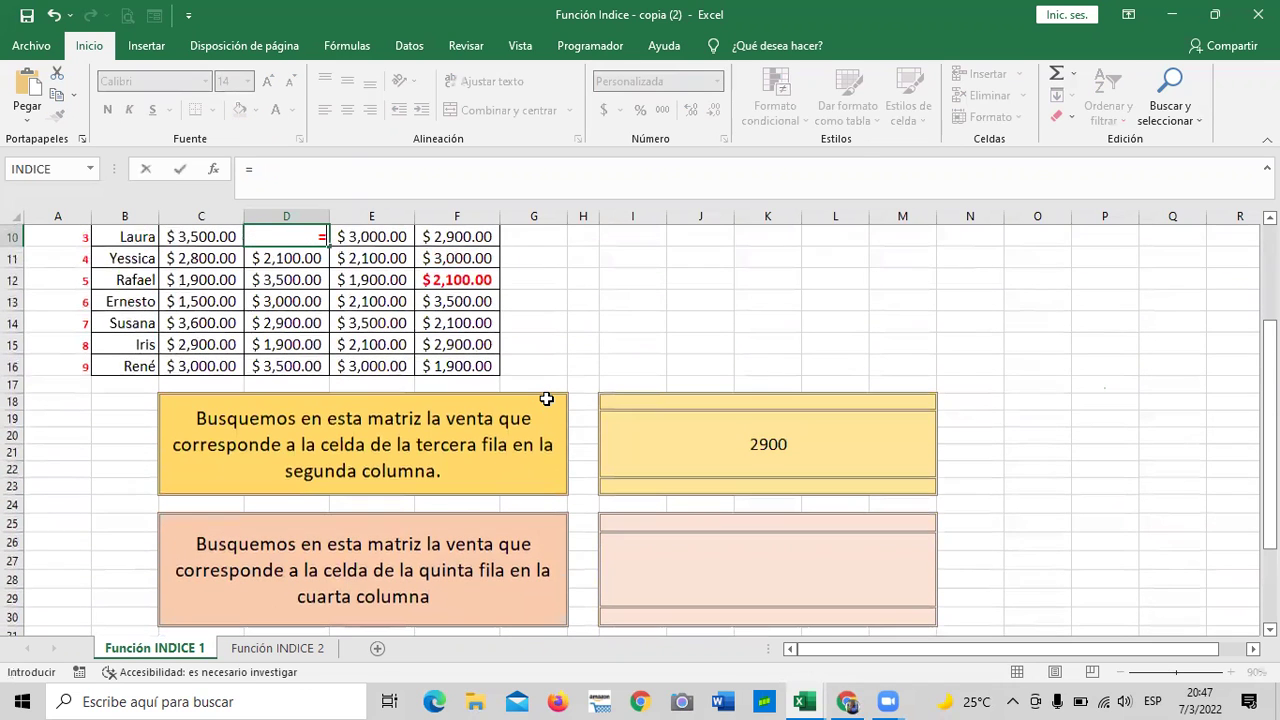
pyautogui.press('Escape')
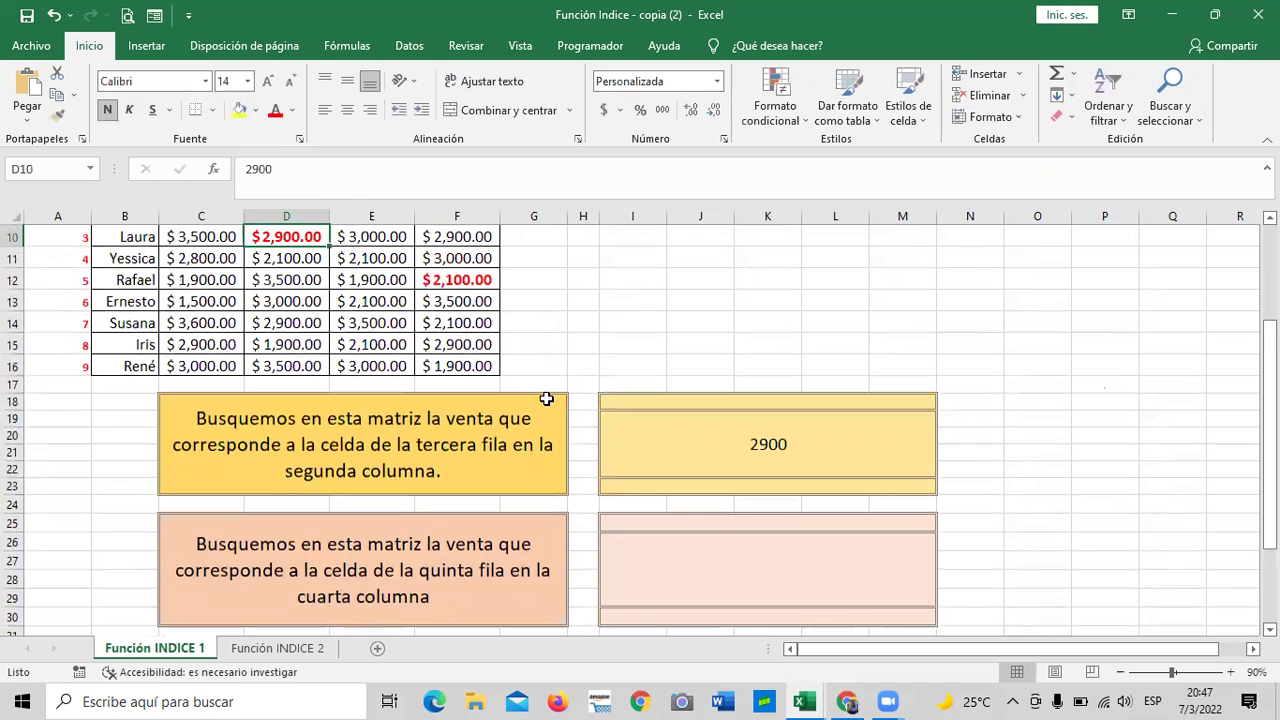
# Step: Start an INDICE formula in answer cell I26 with the sales values C8:F16 as its matrix
pyautogui.click(775, 560)
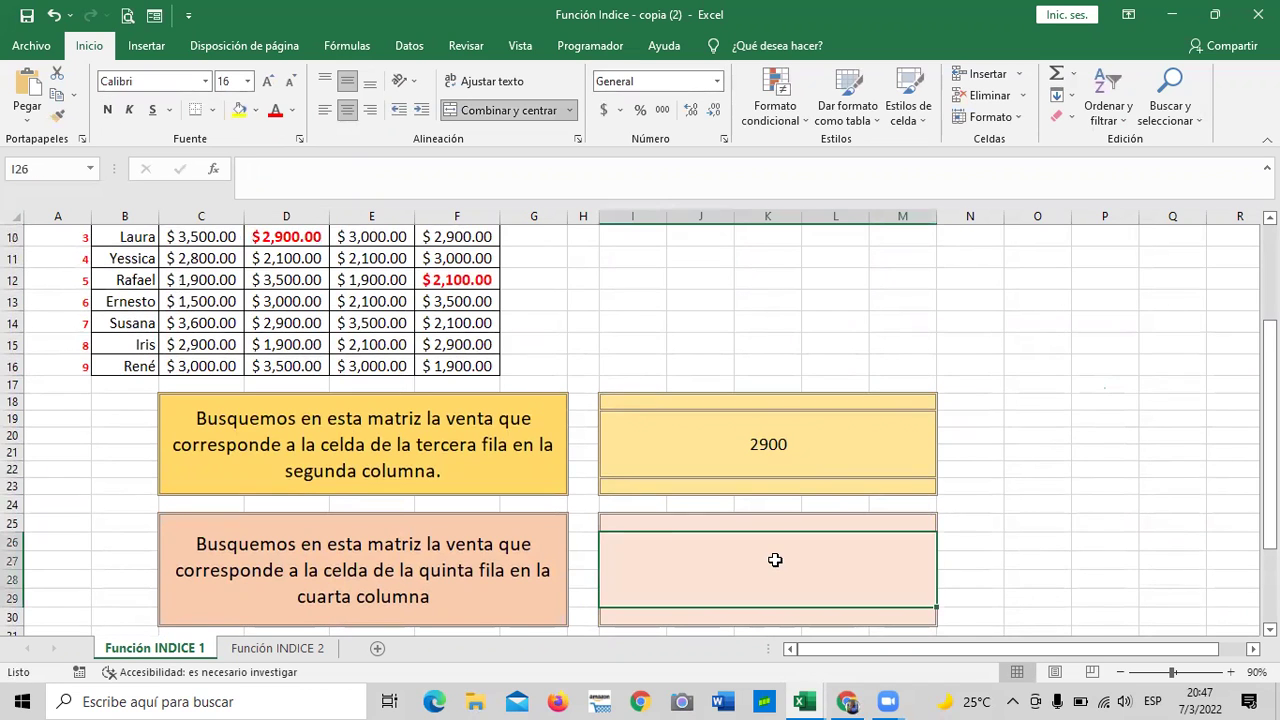
pyautogui.write('=indice')
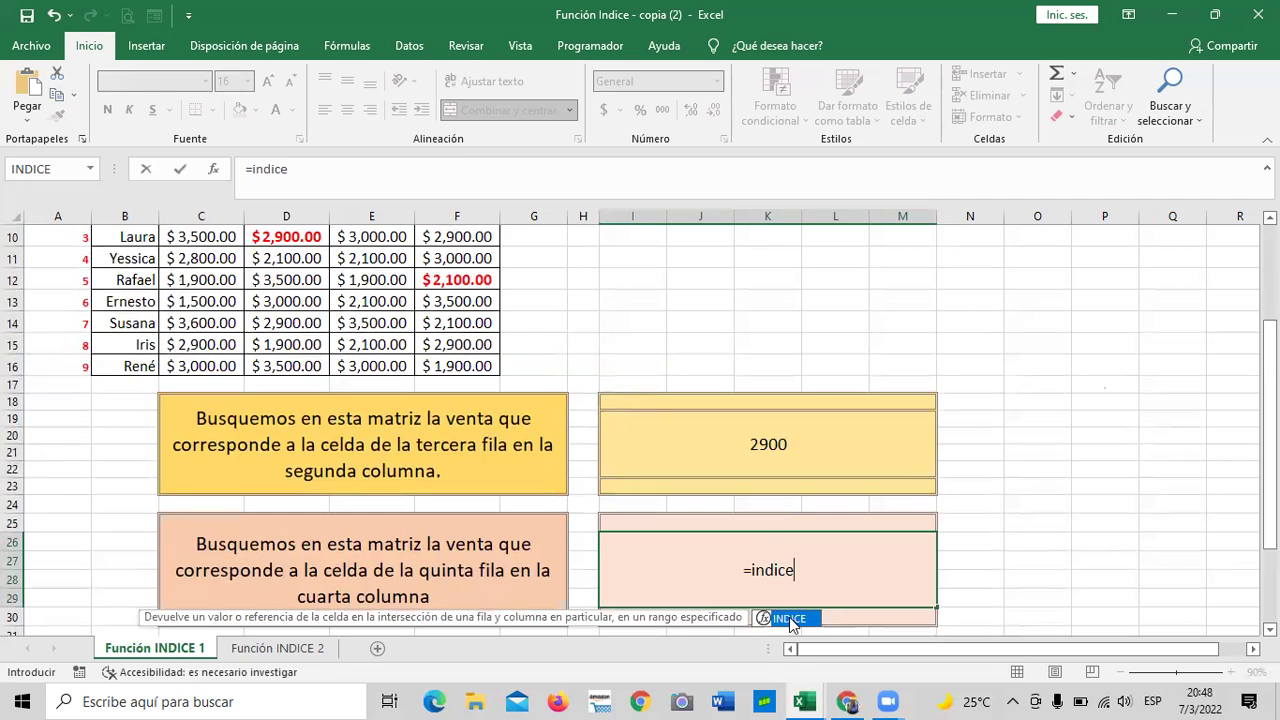
pyautogui.press('Tab')
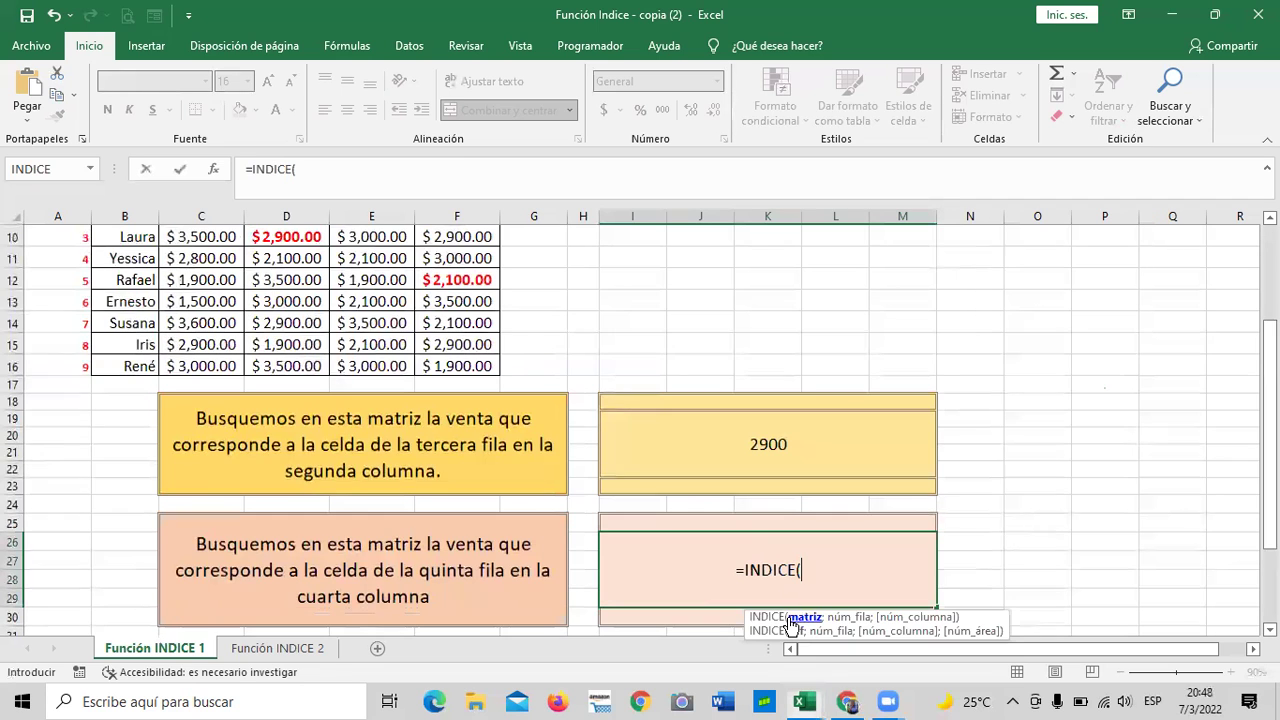
pyautogui.scroll(-2, 782, 565)
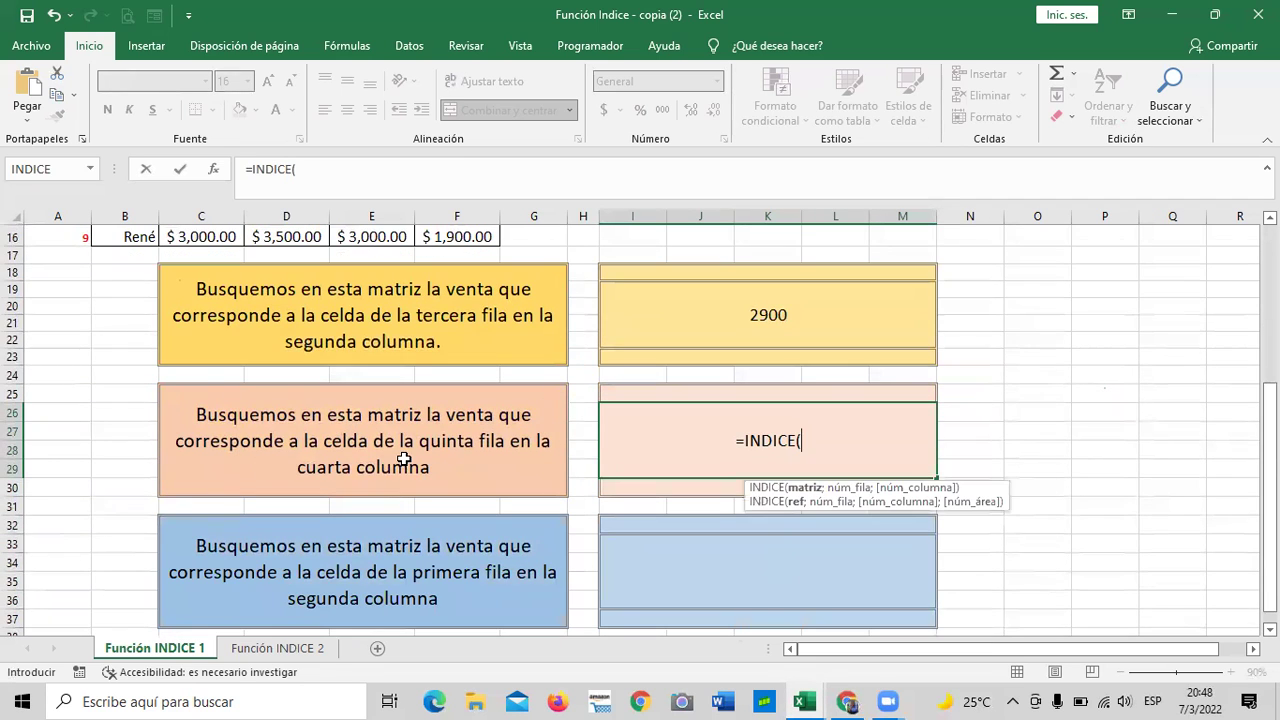
pyautogui.scroll(3, 365, 353)
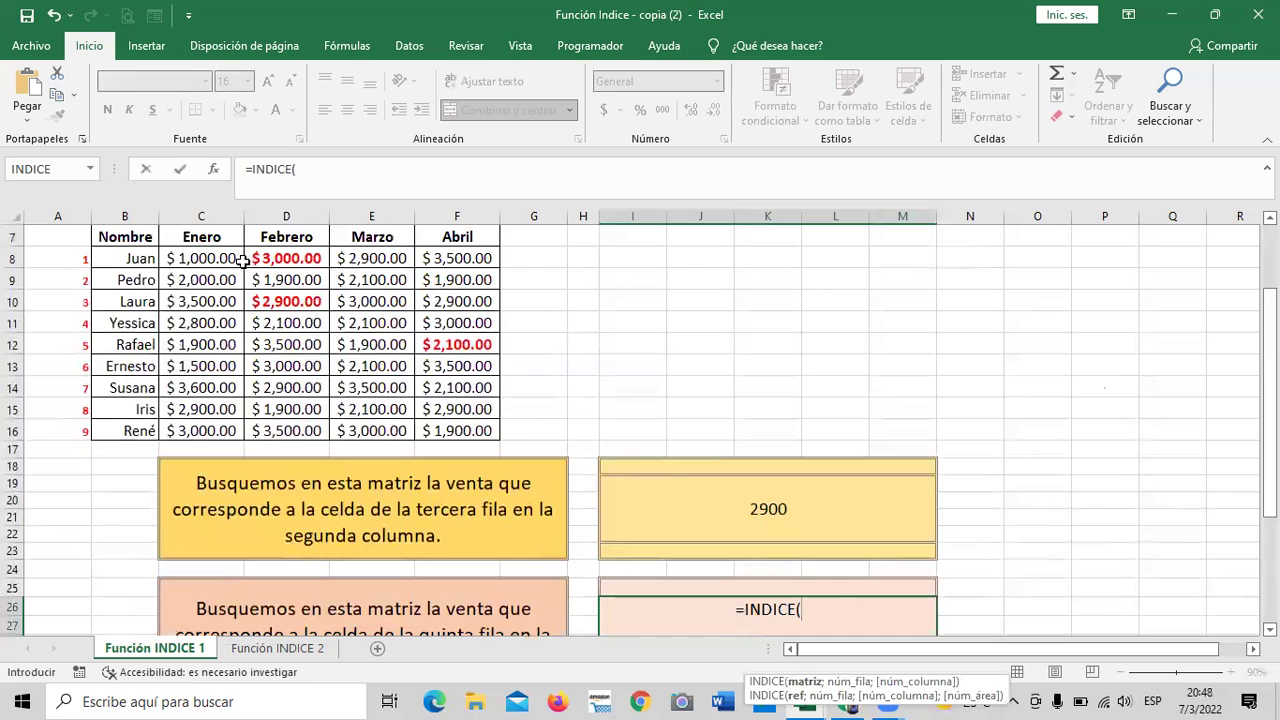
pyautogui.moveTo(200, 258); pyautogui.dragTo(470, 430)
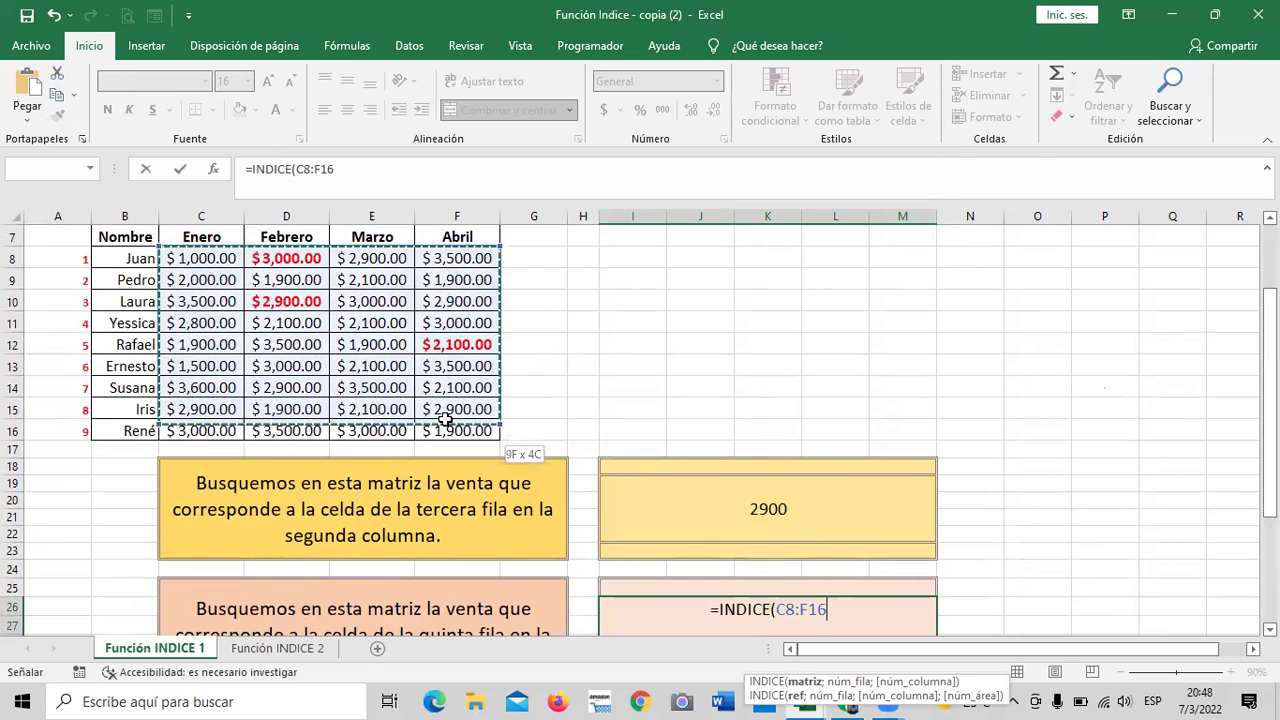
# Step: Complete the I26 formula with row 5 and column 4 as =INDICE(C8:F16;5;4), and check it against the sales table
pyautogui.click(406, 180)
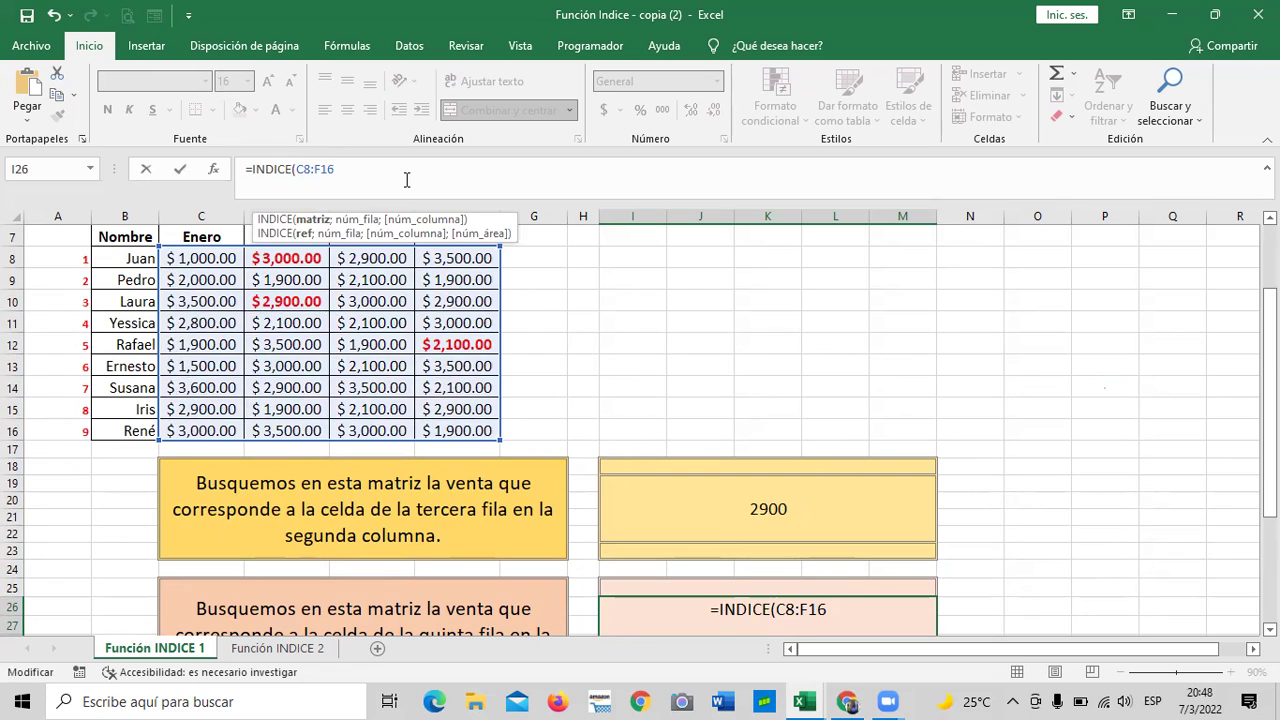
pyautogui.write(';')
pyautogui.scroll(-2, 595, 365)
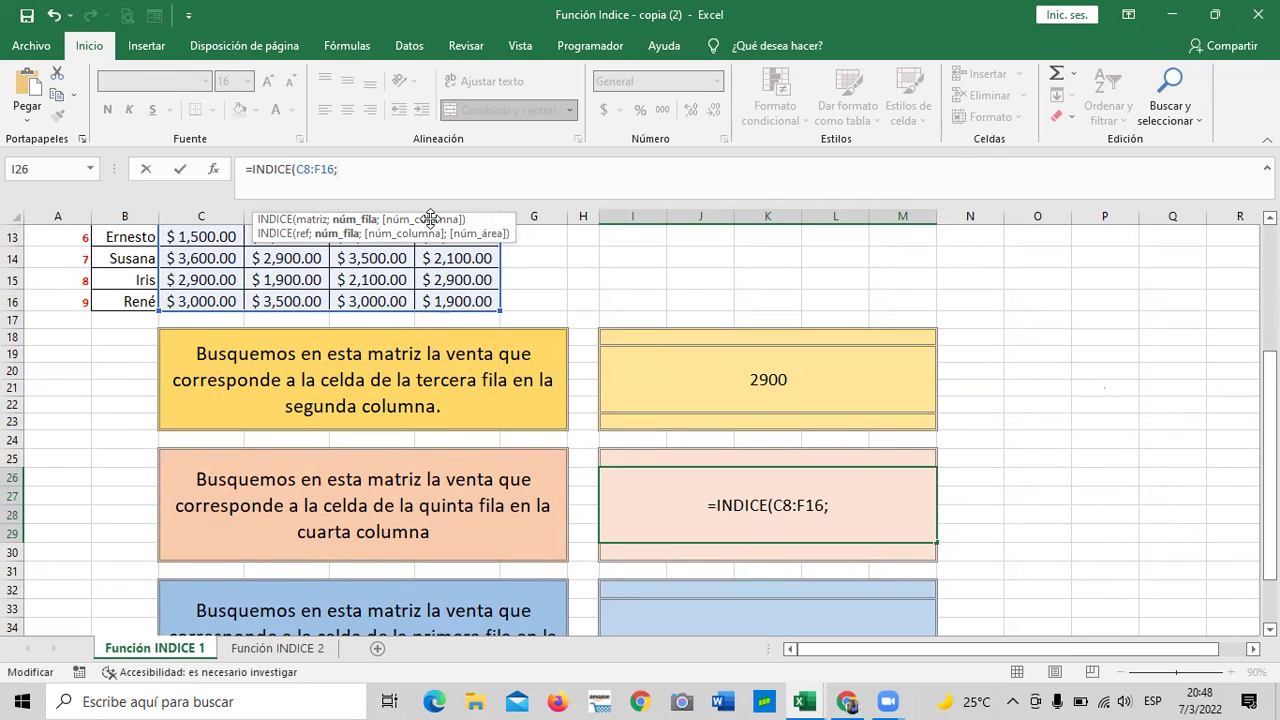
pyautogui.write('5;')
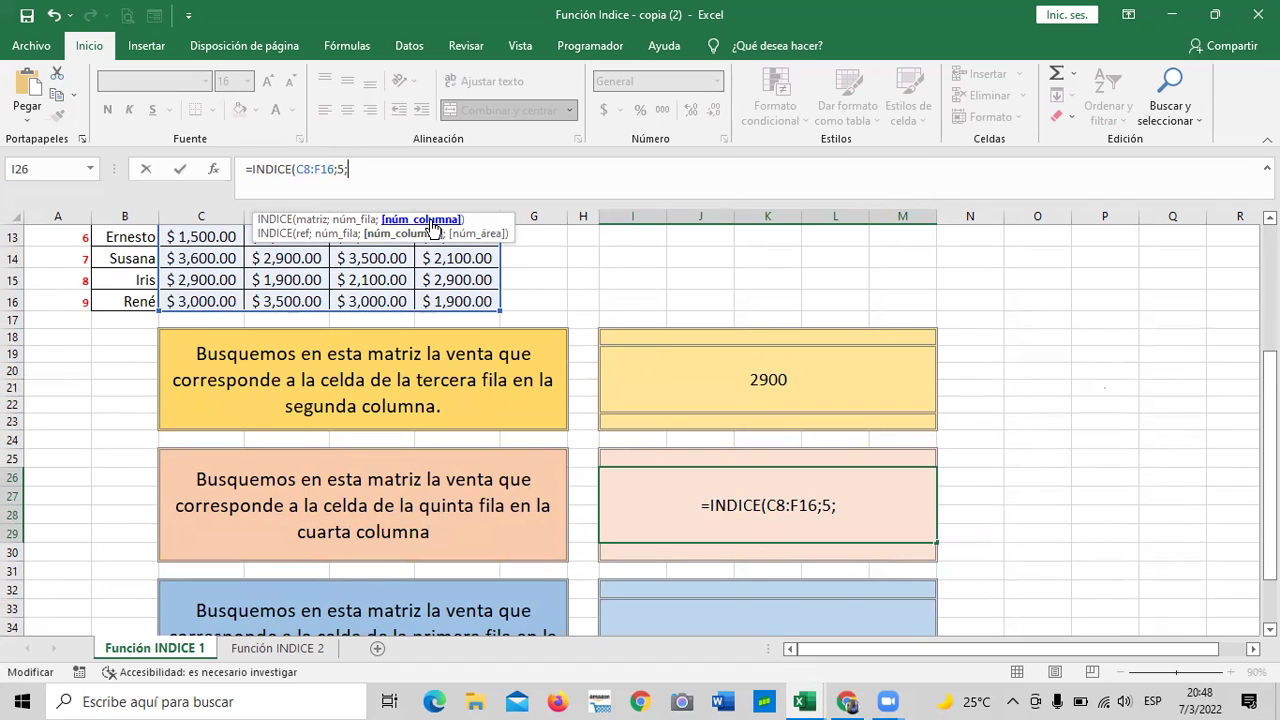
pyautogui.write('4)')
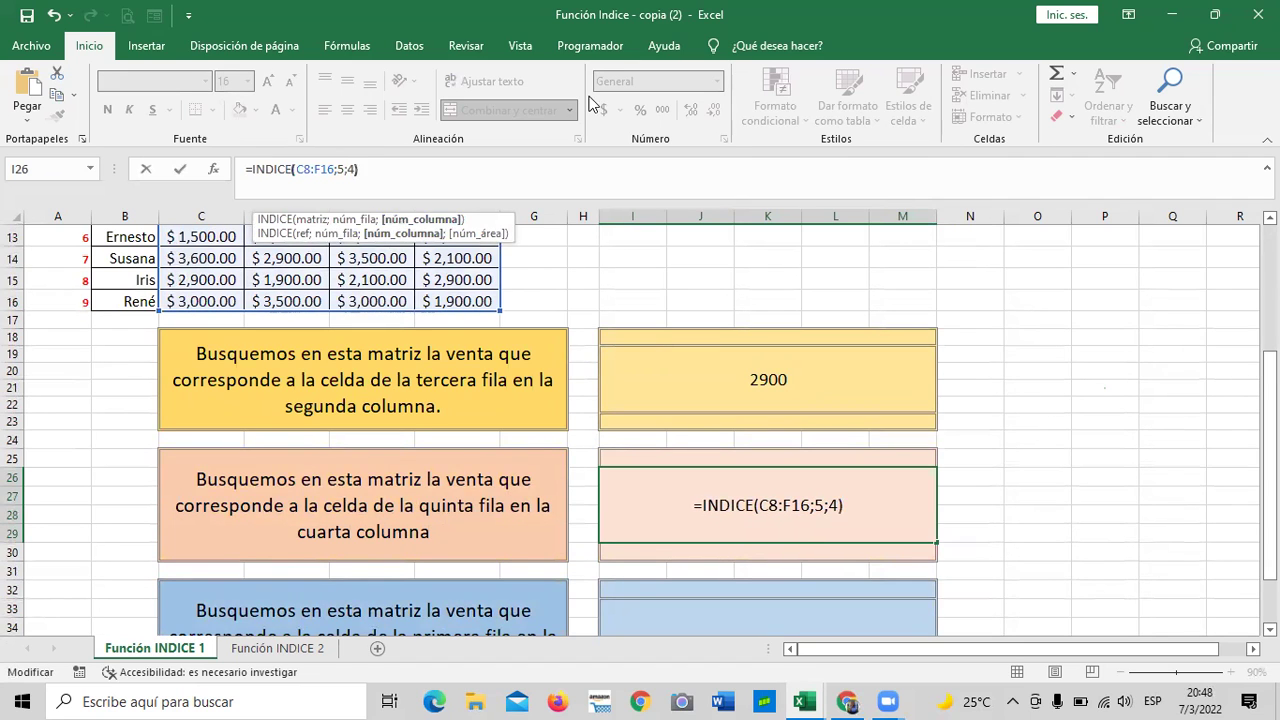
pyautogui.press('Return')
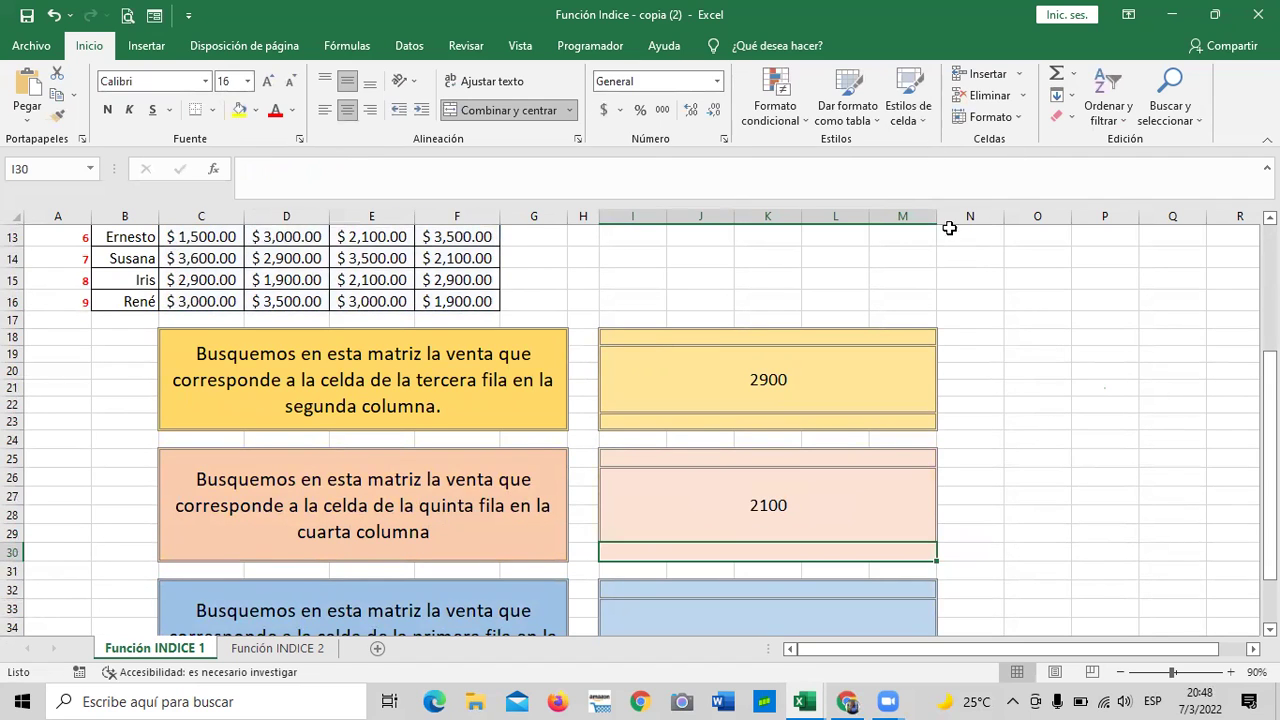
pyautogui.scroll(3, 857, 297)
pyautogui.scroll(-1, 455, 418)
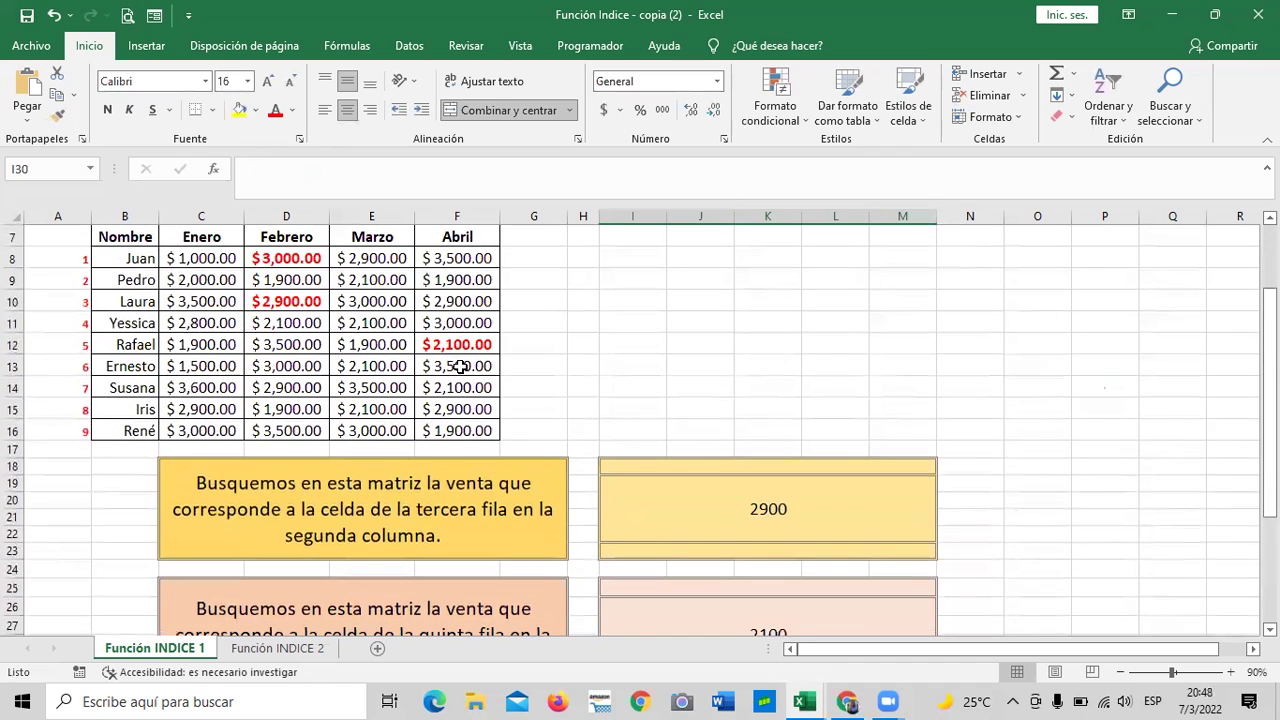
# Step: Check the I26 formula's answer against cell F12, the fifth row and fourth column of the sales table
pyautogui.click(452, 346)
pyautogui.scroll(-2, 563, 363)
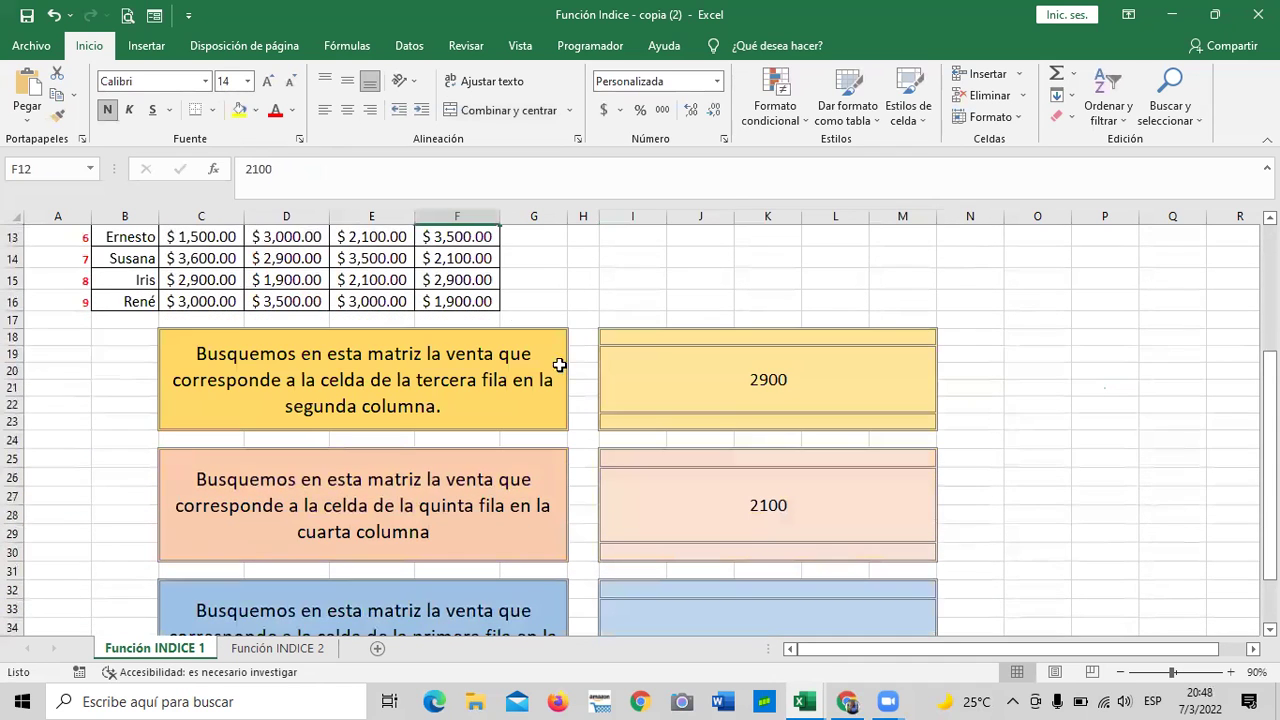
pyautogui.scroll(1, 470, 320)
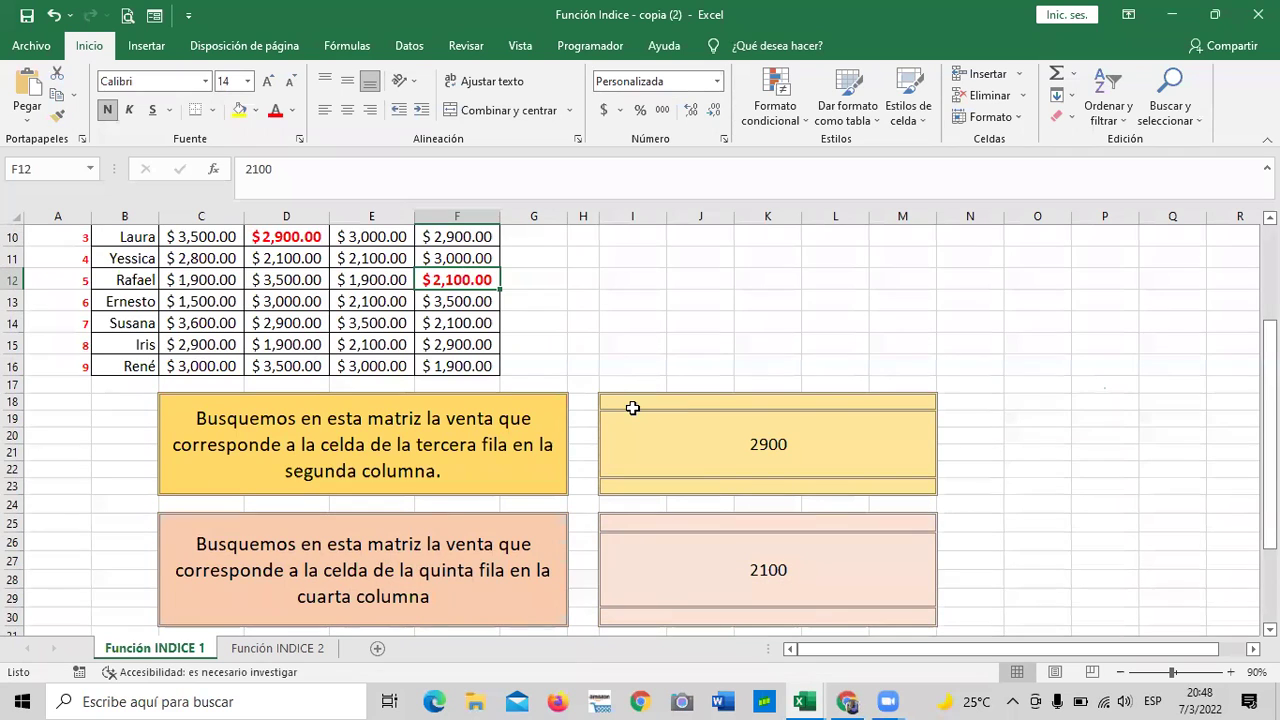
pyautogui.scroll(-1, 634, 408)
pyautogui.click(737, 483)
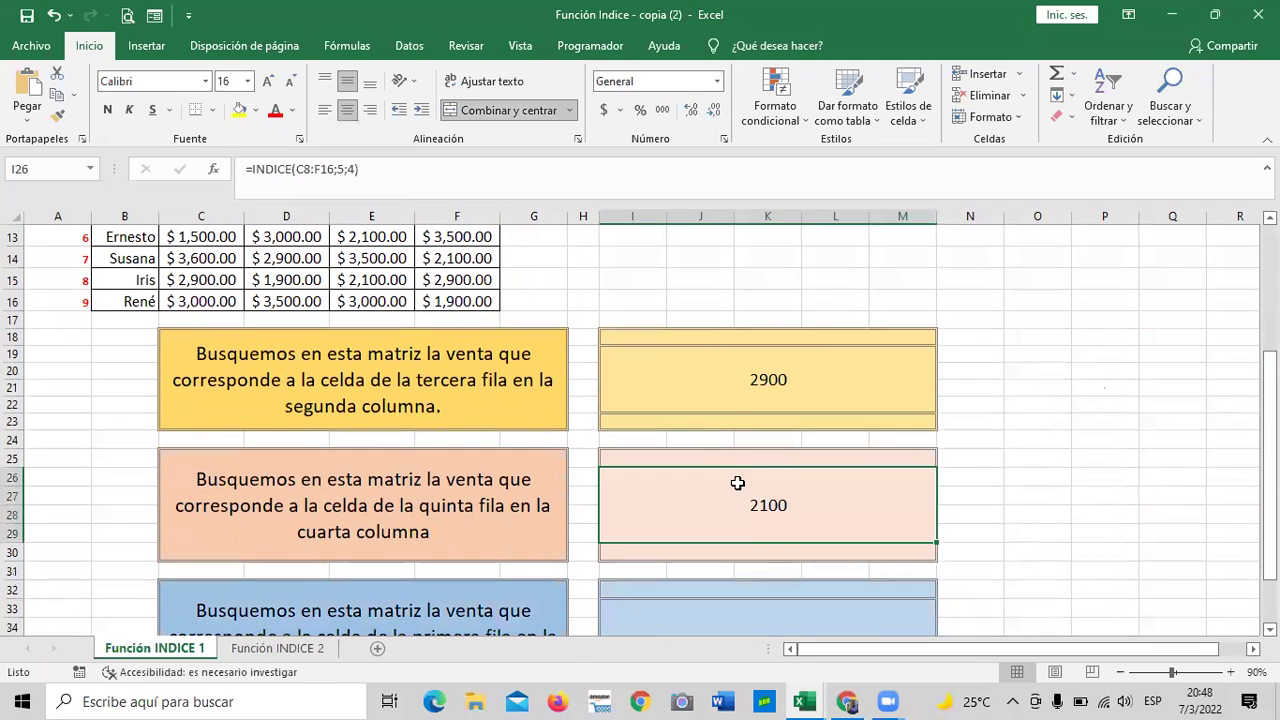
# Step: Start an INDICE formula in answer cell I33 with the sales values C8:F16 as its matrix
pyautogui.scroll(-3, 780, 470)
pyautogui.click(337, 466)
pyautogui.click(745, 460)
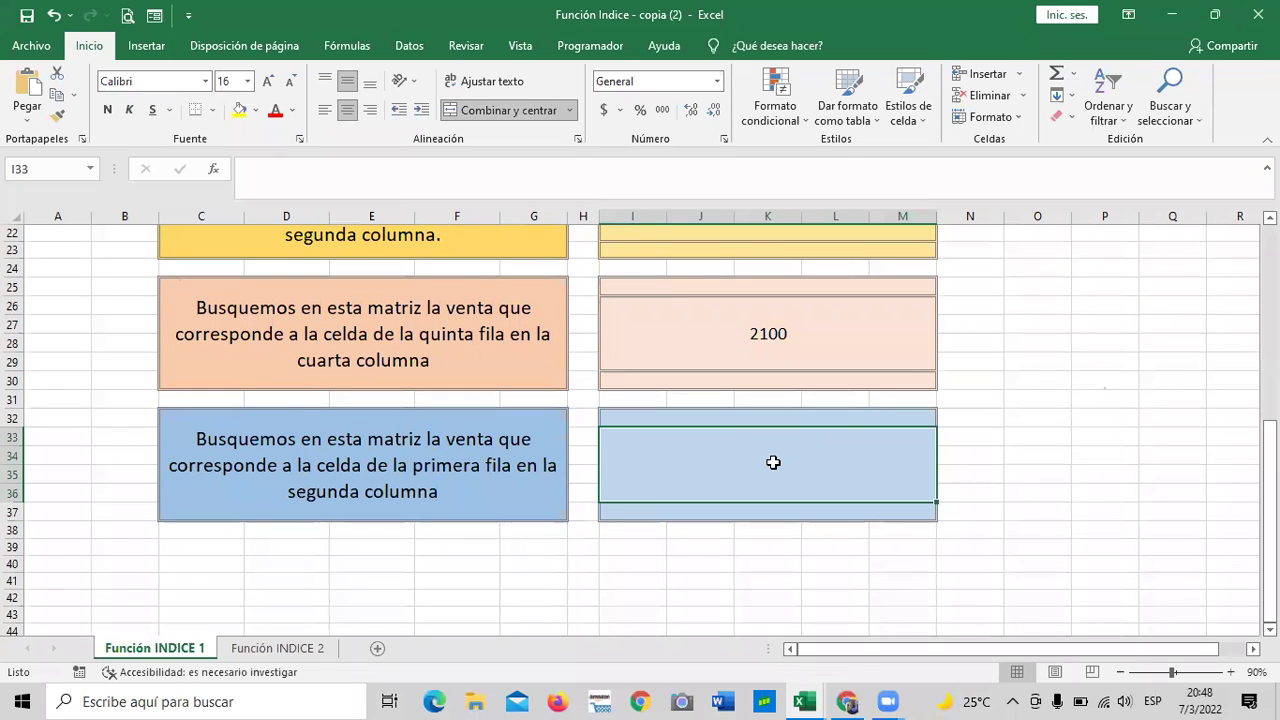
pyautogui.write('=in')
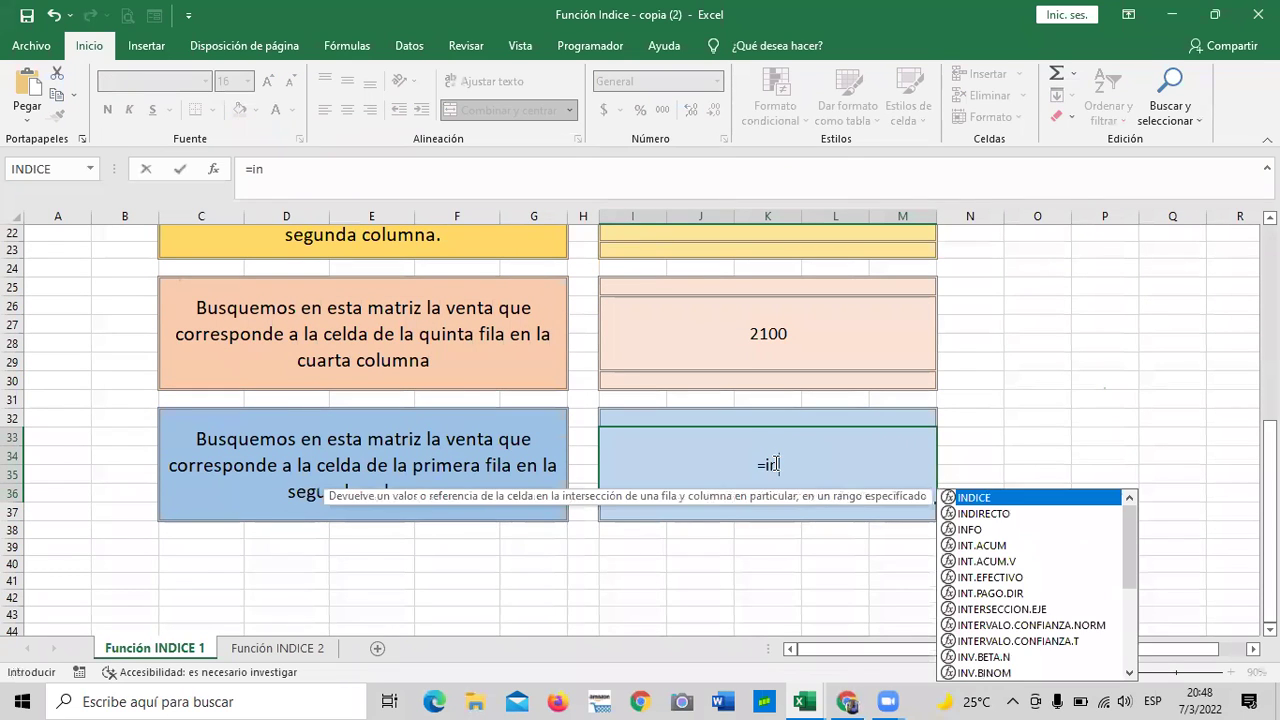
pyautogui.doubleClick(1040, 497)
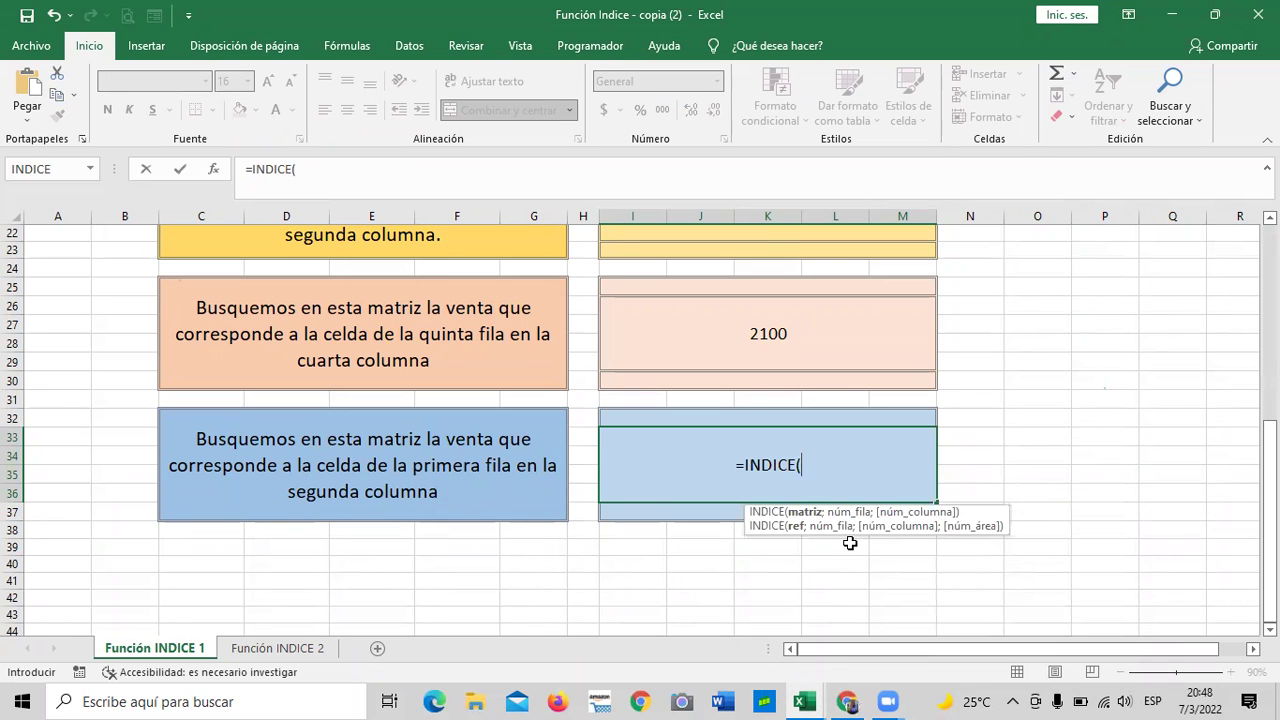
pyautogui.scroll(6, 486, 446)
pyautogui.moveTo(188, 310); pyautogui.dragTo(431, 483)
pyautogui.scroll(-6, 674, 443)
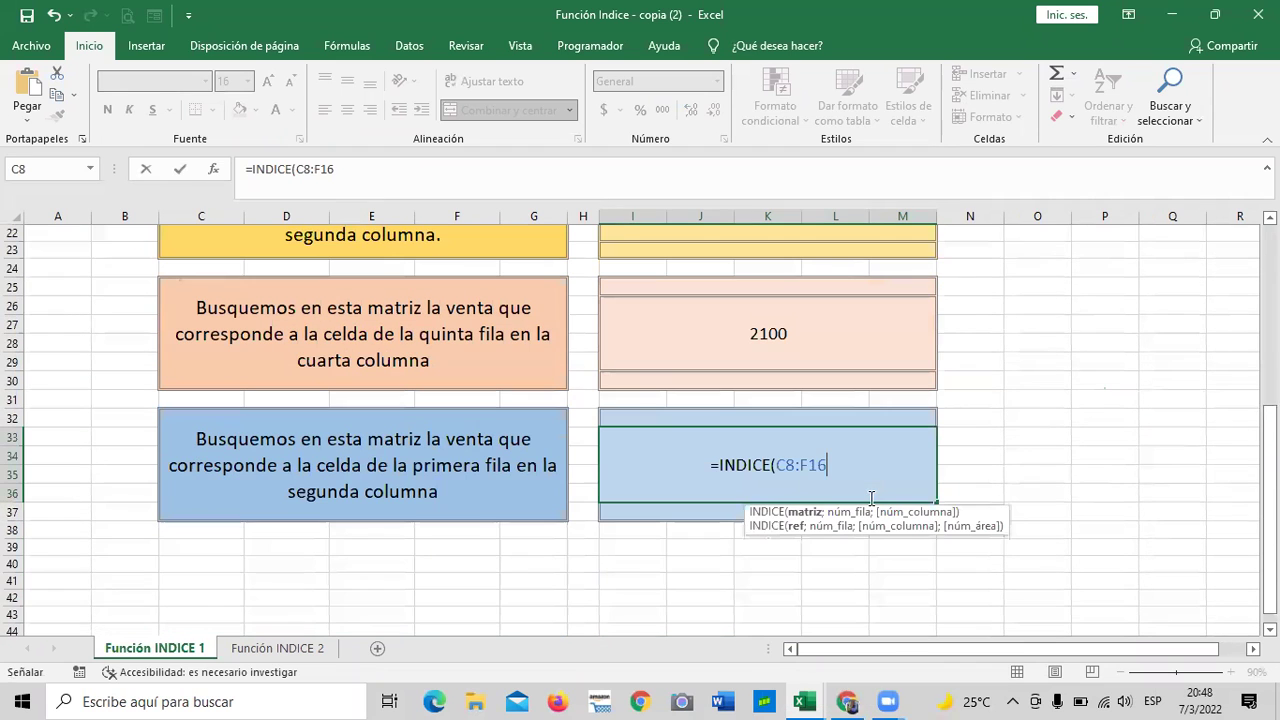
# Step: Complete the I33 formula with row 1 and column 2, so it reads =INDICE(C8:F16;1;2)
pyautogui.write(';')
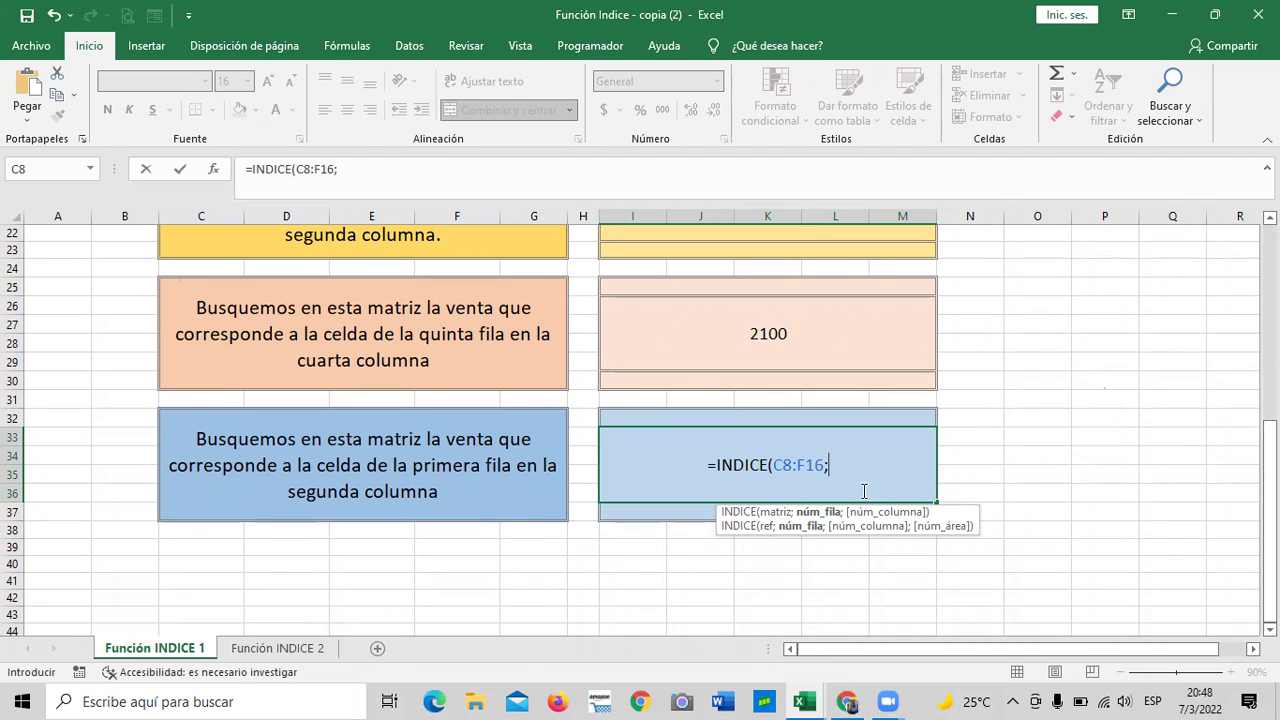
pyautogui.write('1;')
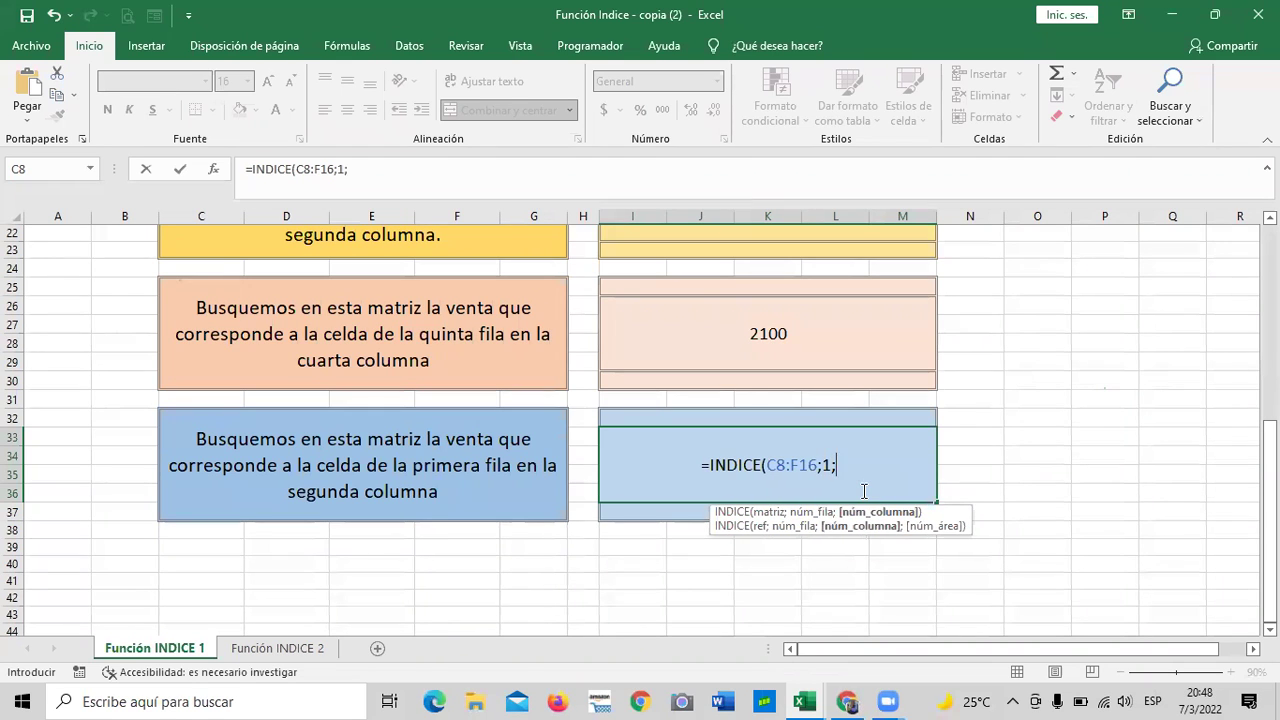
pyautogui.write('2')
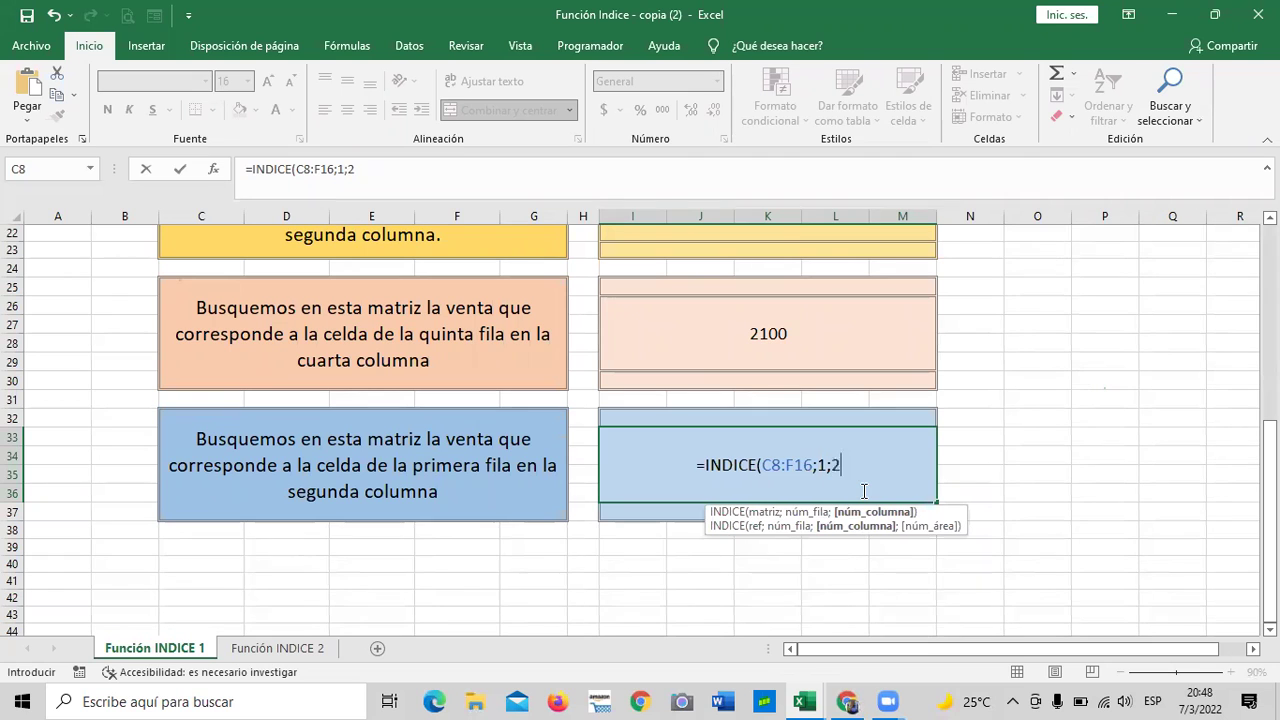
pyautogui.write(')')
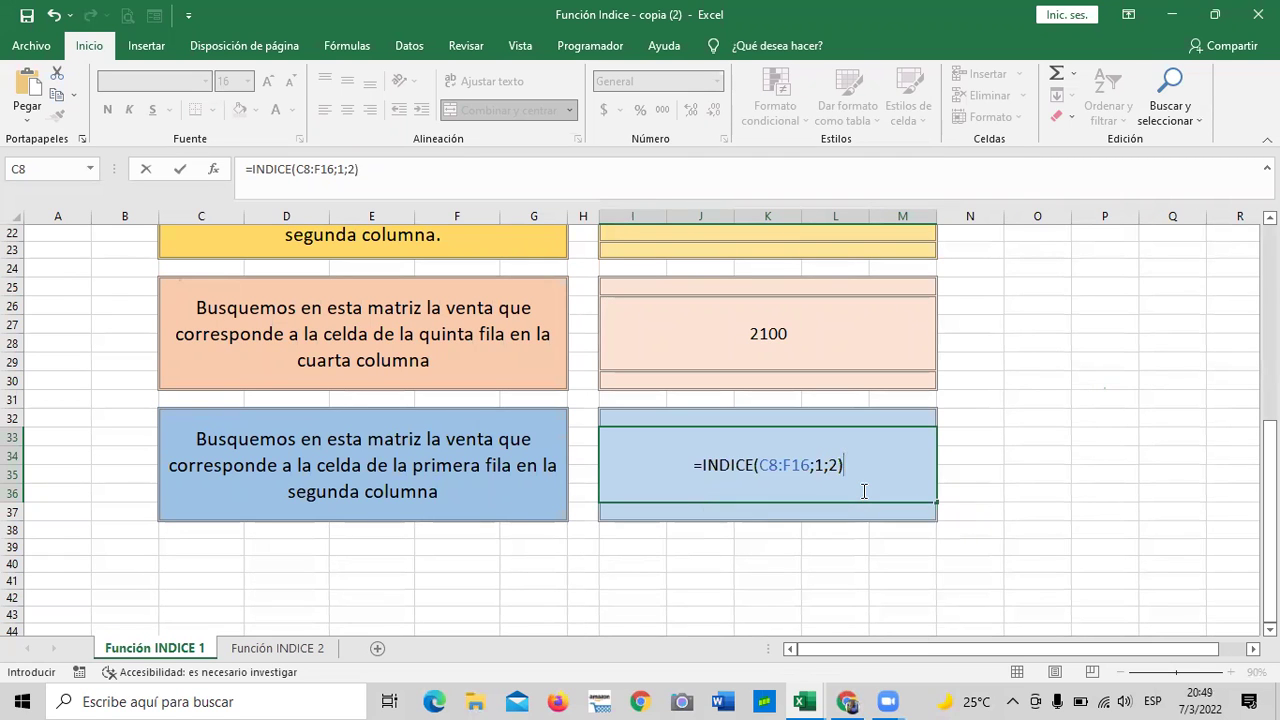
pyautogui.press('Return')
# Step: Check the I33 answer by locating the table's first row and second column at cell D8
pyautogui.scroll(3, 828, 492)
pyautogui.scroll(3, 818, 490)
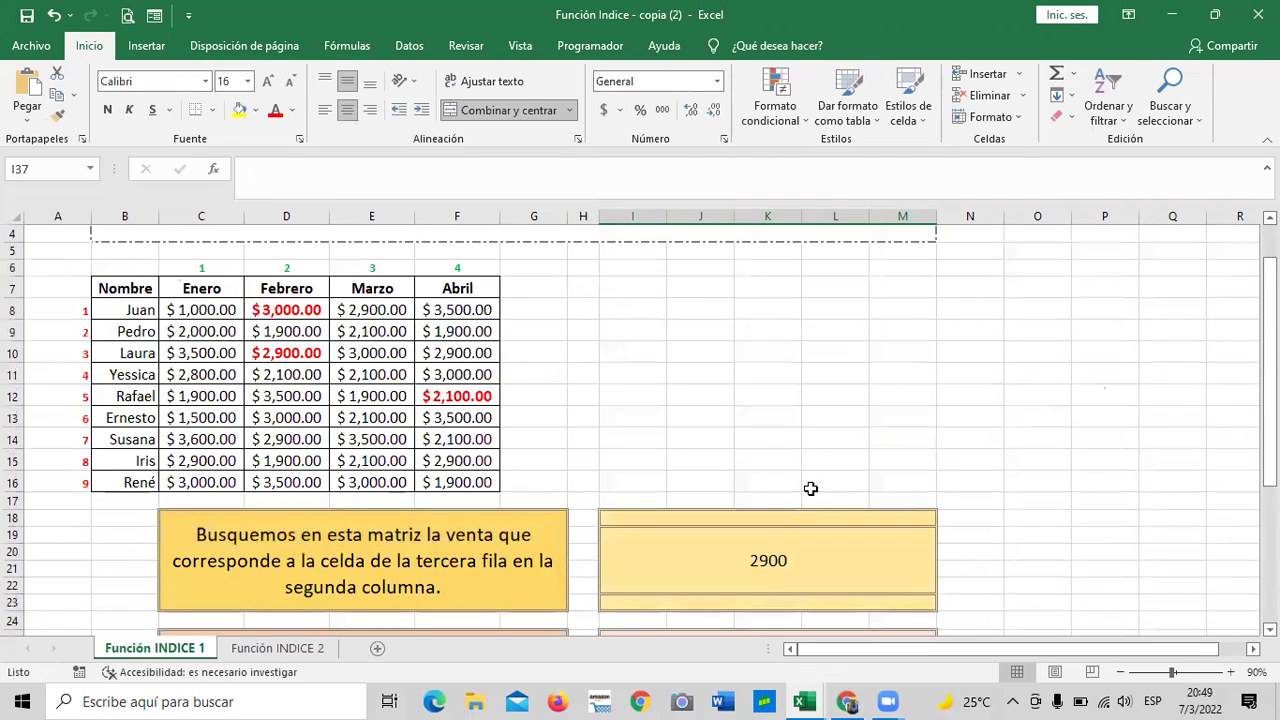
pyautogui.scroll(-3, 730, 460)
pyautogui.scroll(4, 718, 458)
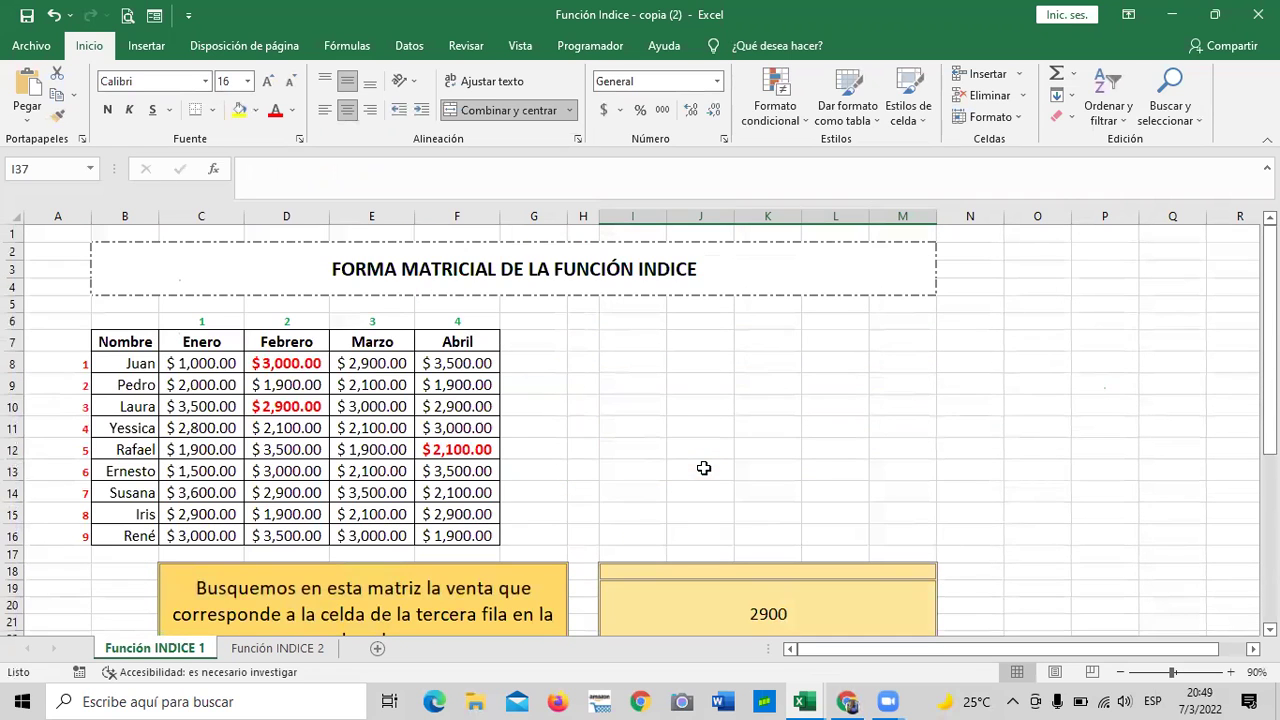
pyautogui.click(288, 364)
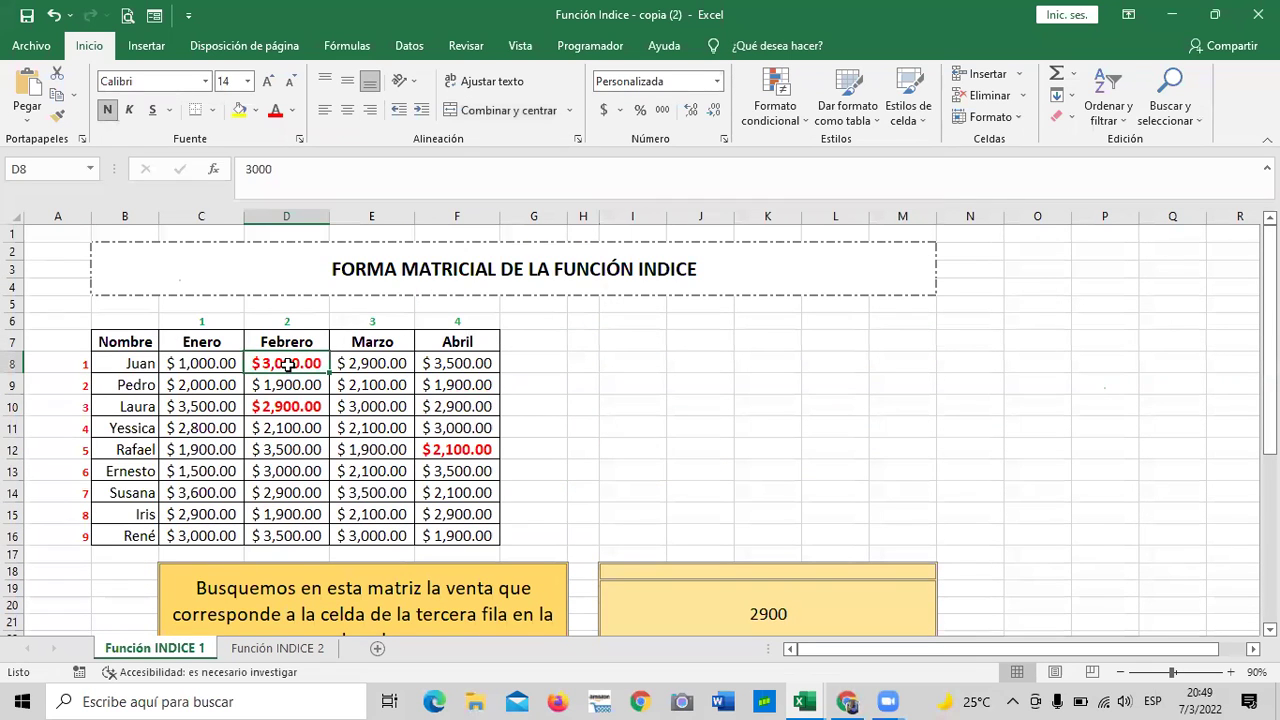
pyautogui.click(286, 216)
pyautogui.click(280, 367)
# Step: Review the formulas in I19, I26 and I33 alongside their exercise statements and the sales table
pyautogui.click(740, 611)
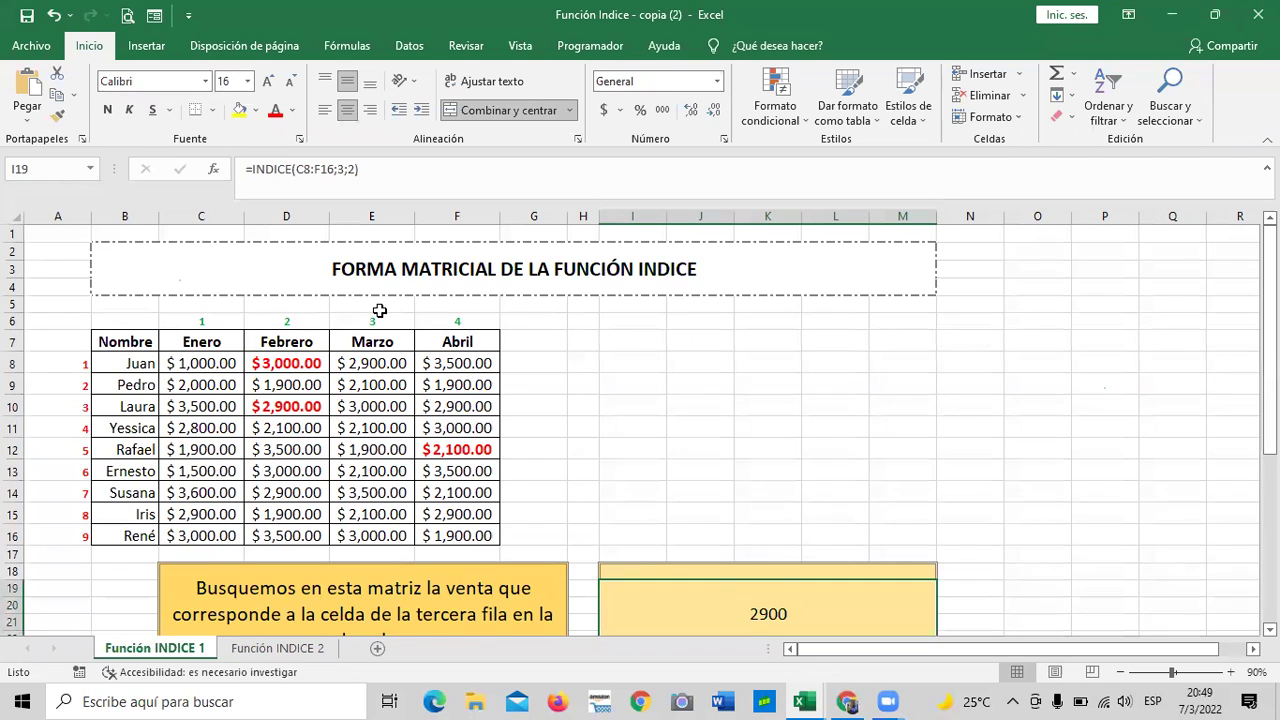
pyautogui.scroll(-6, 640, 451)
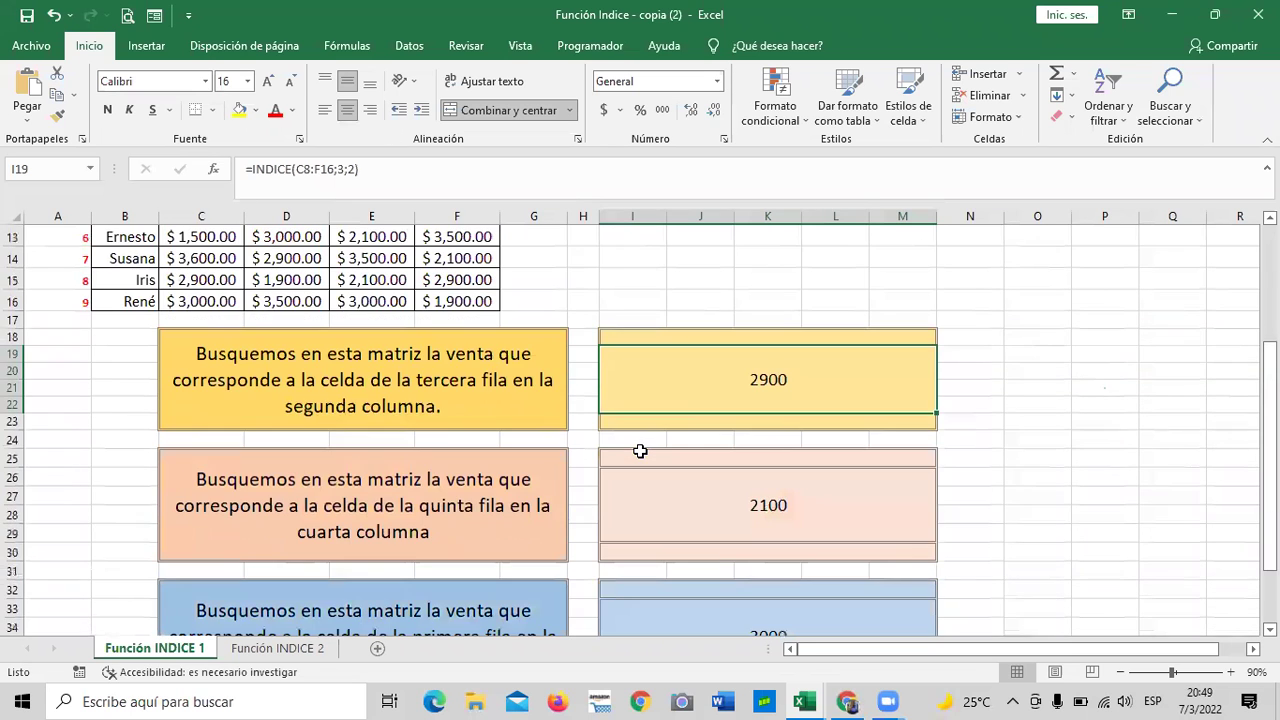
pyautogui.click(750, 512)
pyautogui.scroll(3, 780, 530)
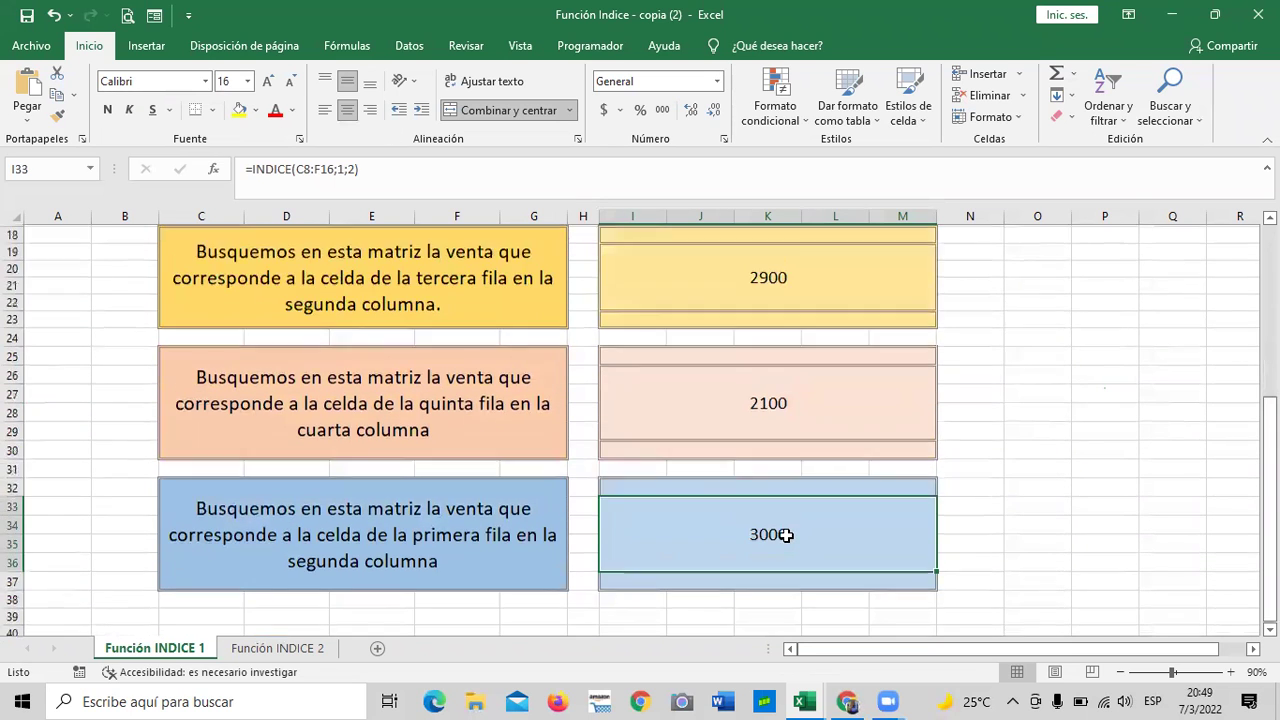
pyautogui.scroll(2, 788, 536)
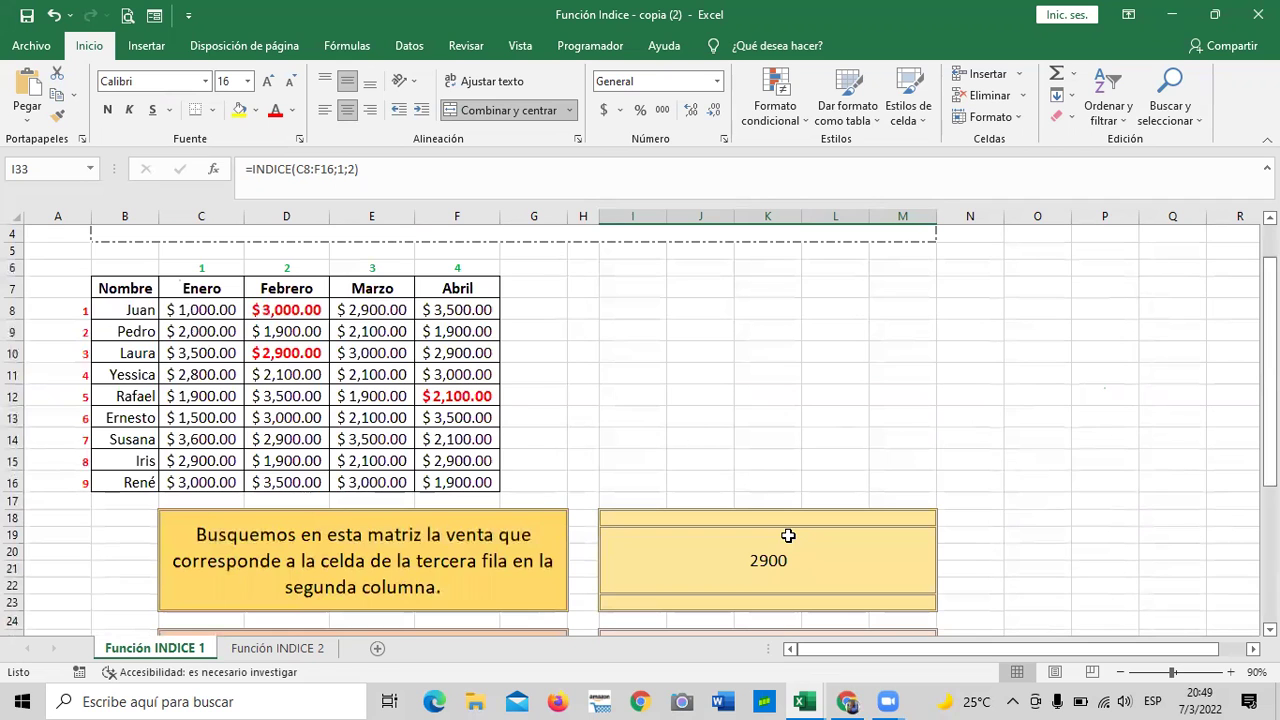
pyautogui.scroll(-1, 786, 533)
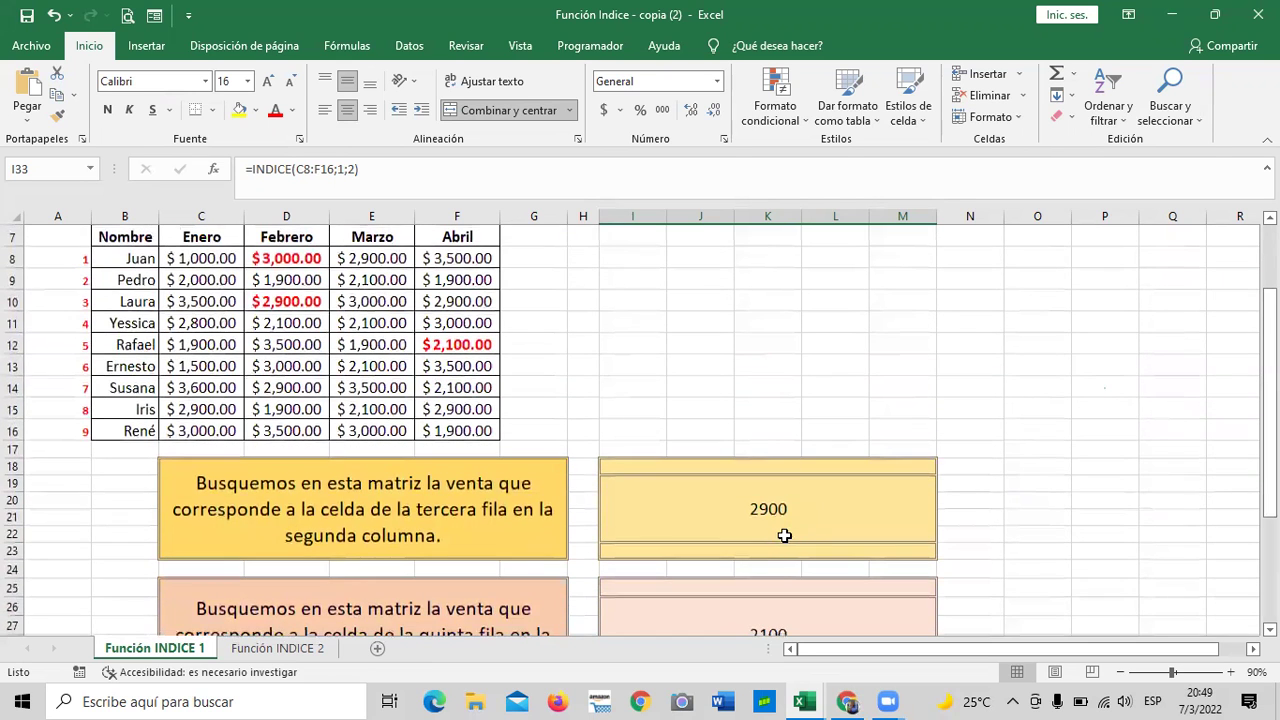
pyautogui.scroll(-2, 449, 443)
pyautogui.scroll(-2, 641, 458)
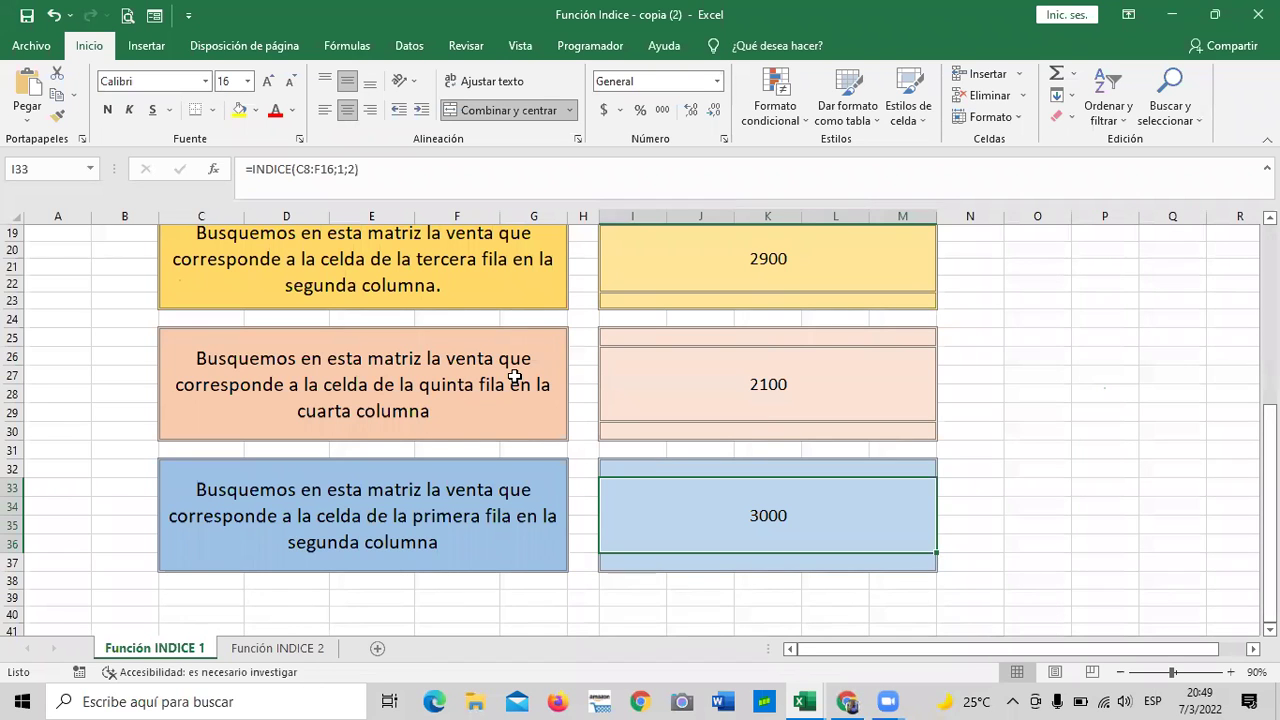
pyautogui.scroll(4, 534, 391)
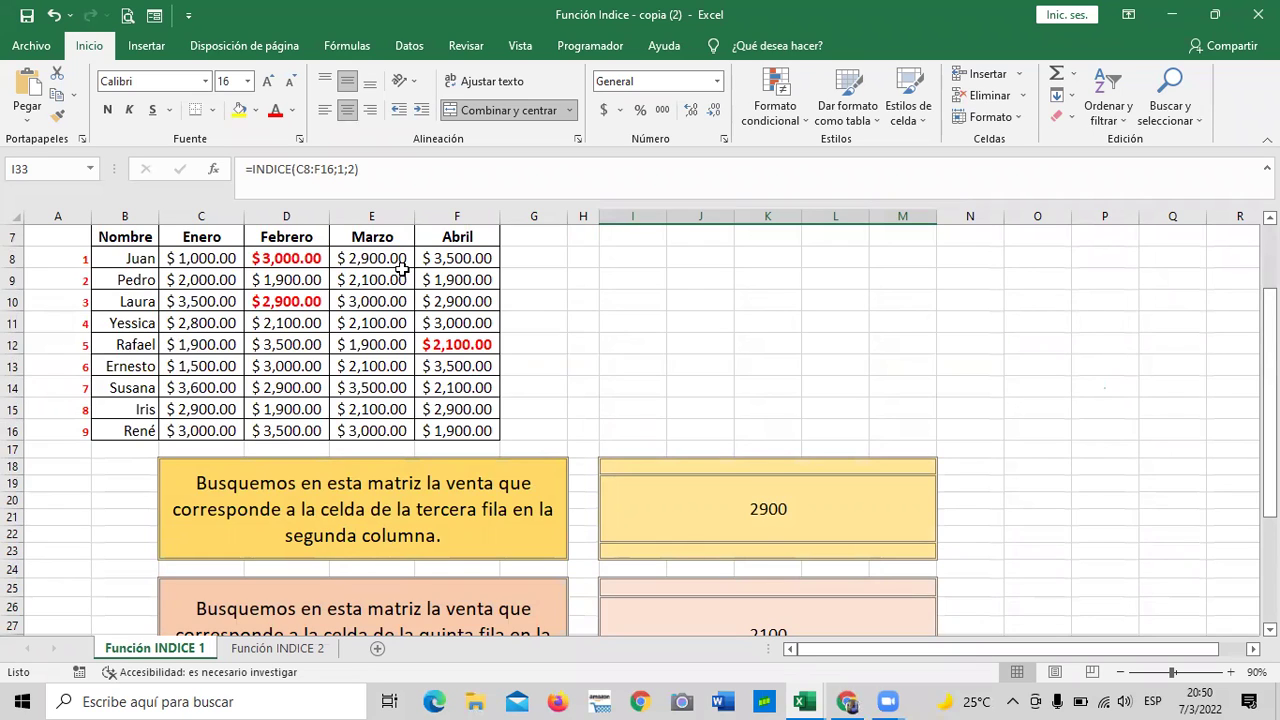
pyautogui.scroll(1, 278, 320)
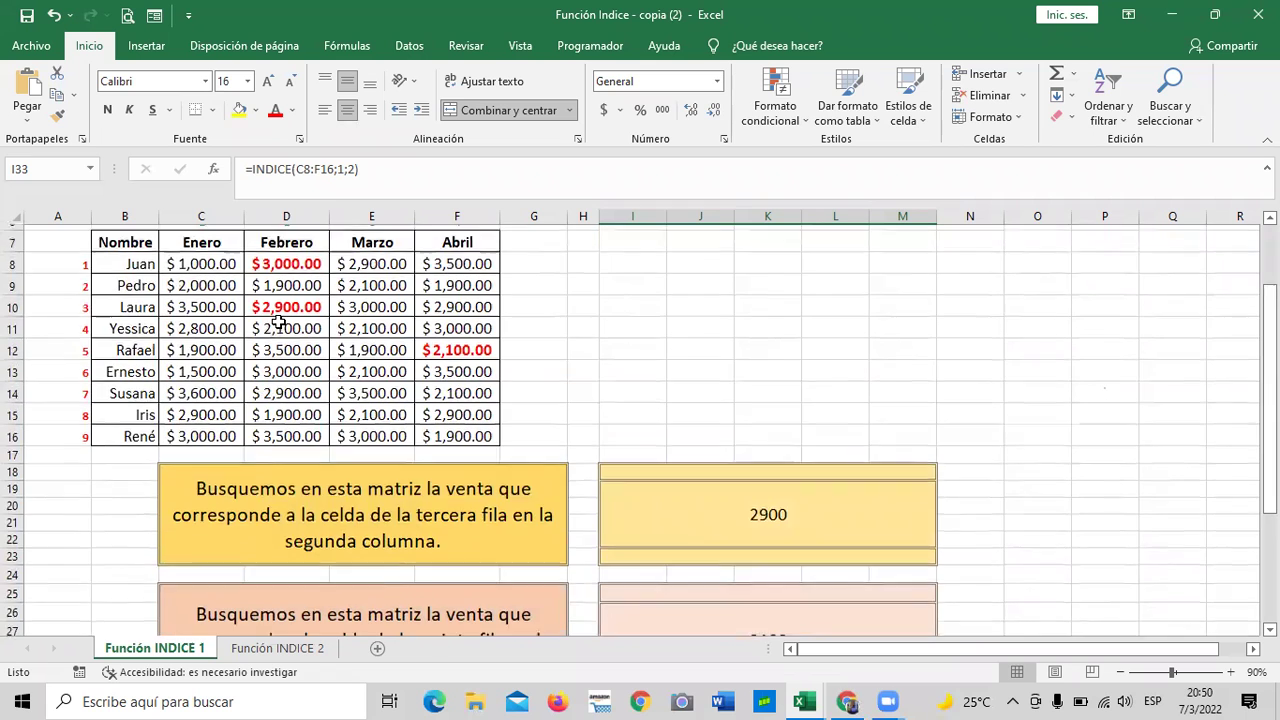
pyautogui.scroll(2, 278, 320)
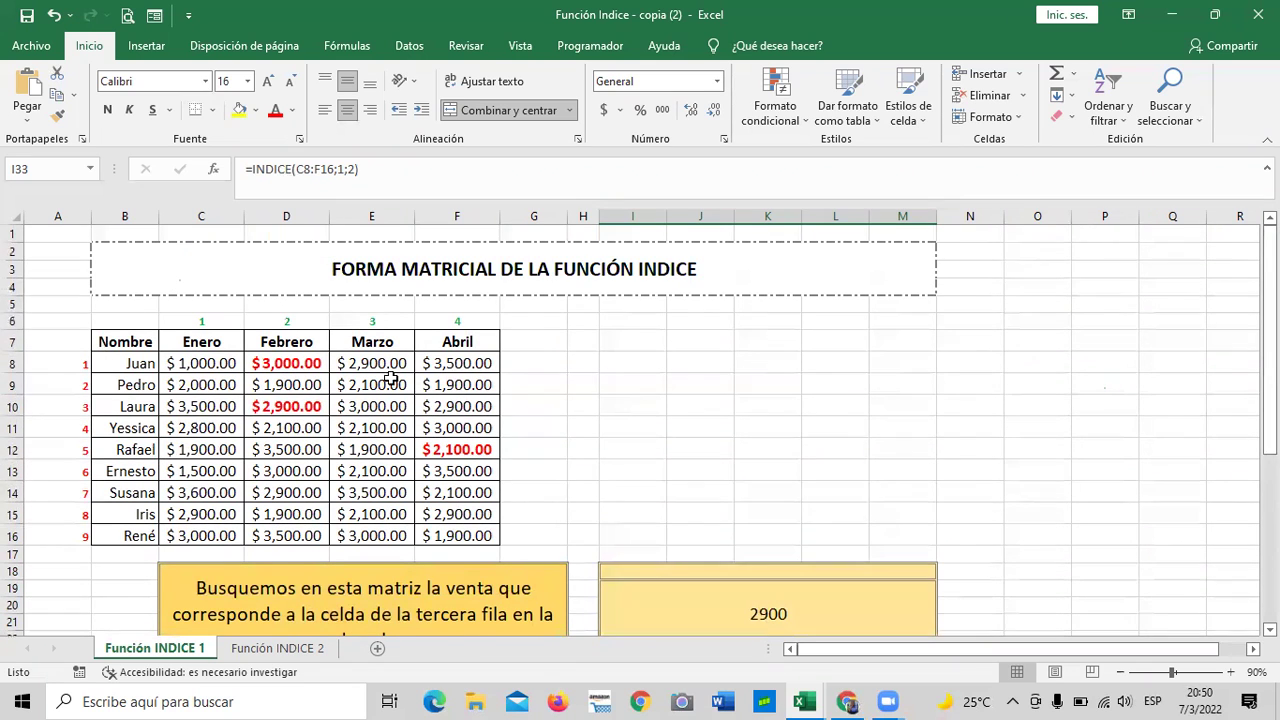
pyautogui.scroll(-9, 385, 380)
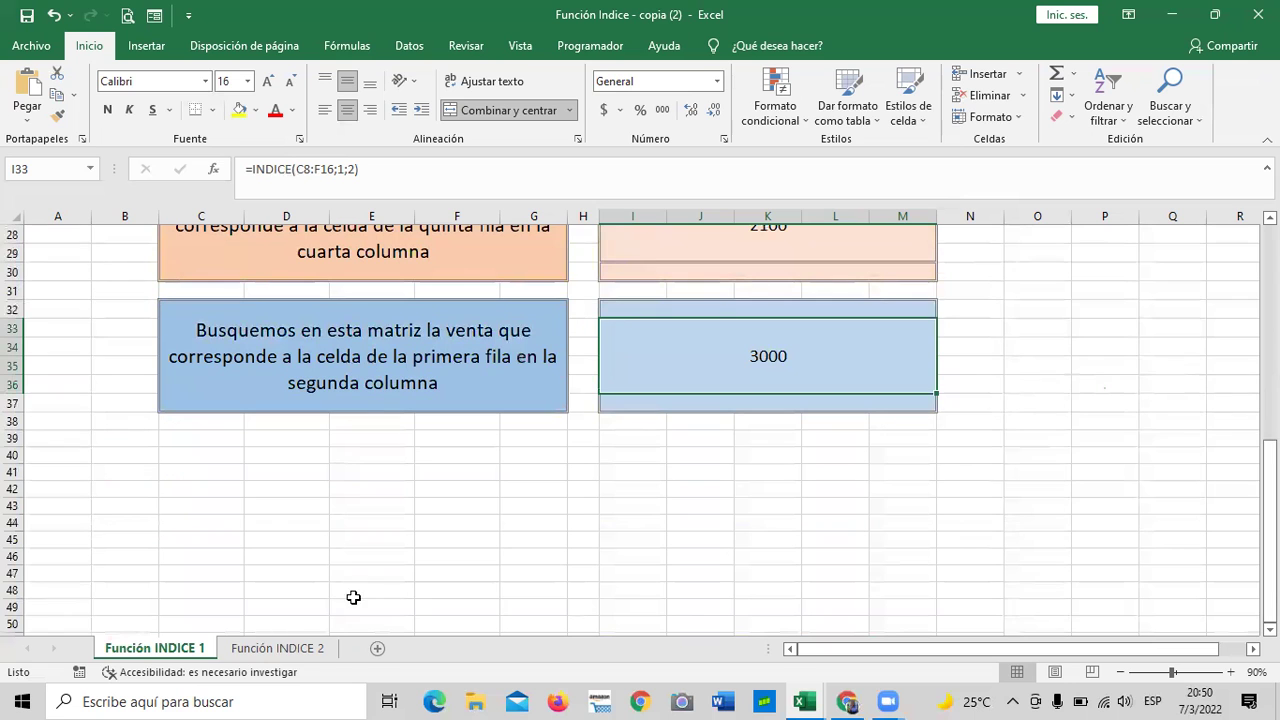
# Step: Switch to the Función INDICE 2 sheet and examine the VENTAS AÑO 1 and VENTAS AÑO 2 tables and their exercises
pyautogui.click(292, 649)
pyautogui.scroll(3, 613, 524)
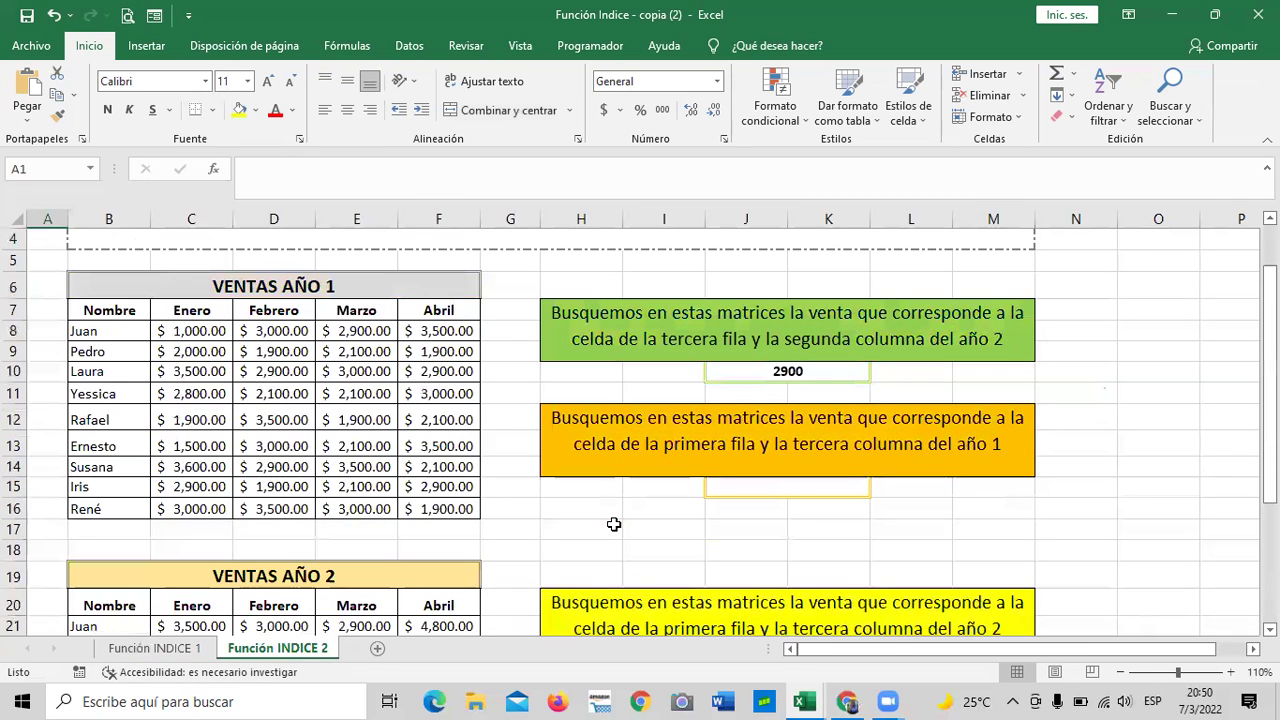
pyautogui.scroll(-2, 523, 464)
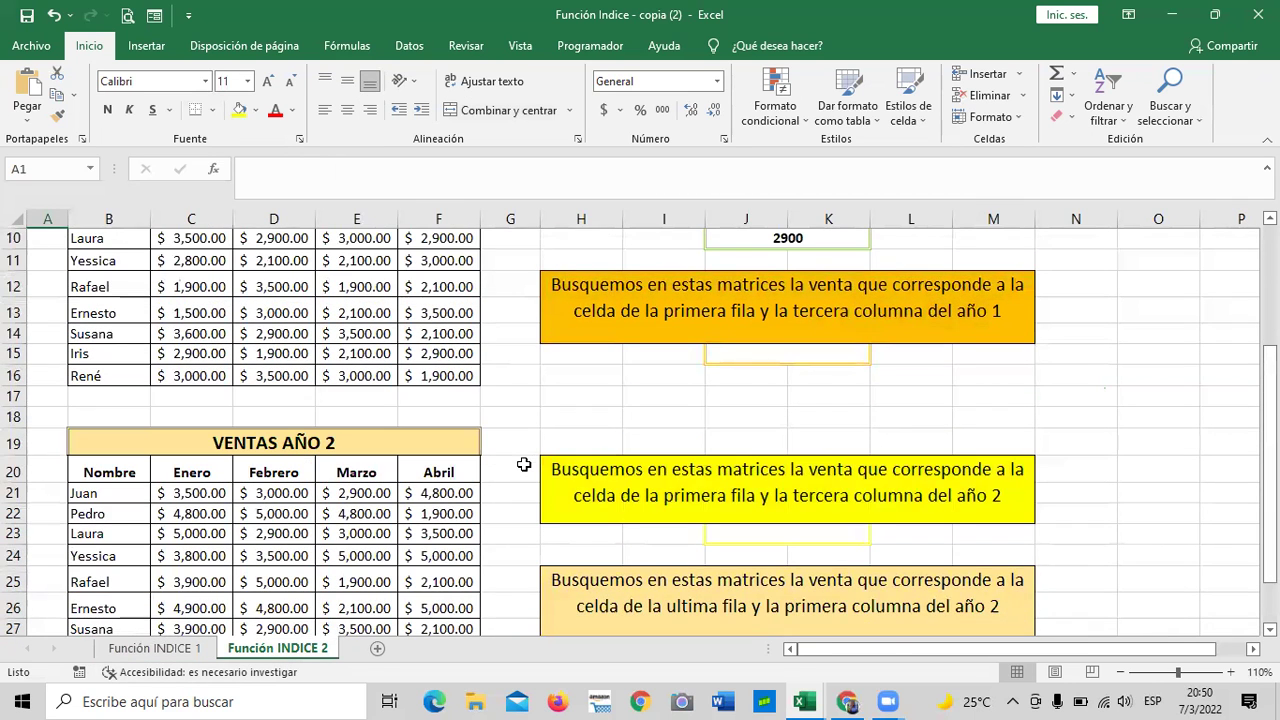
pyautogui.scroll(3, 523, 464)
pyautogui.click(426, 283)
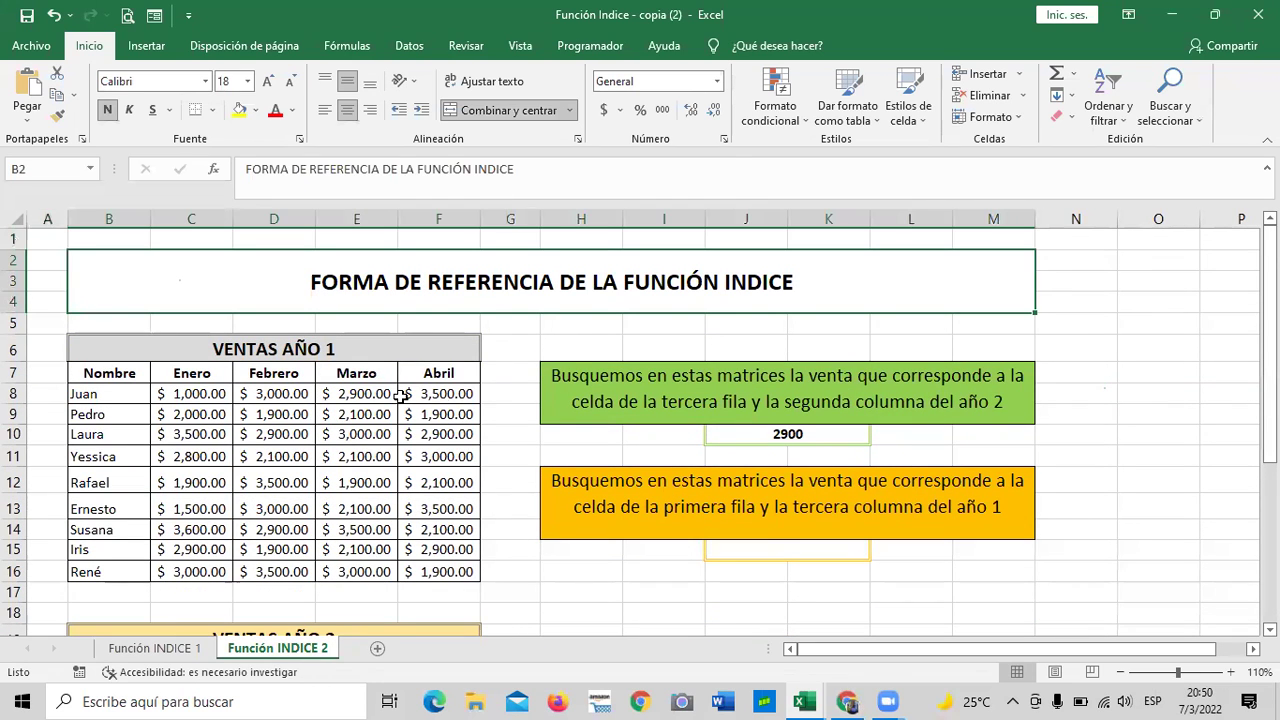
pyautogui.scroll(-1, 399, 397)
pyautogui.scroll(-5, 399, 397)
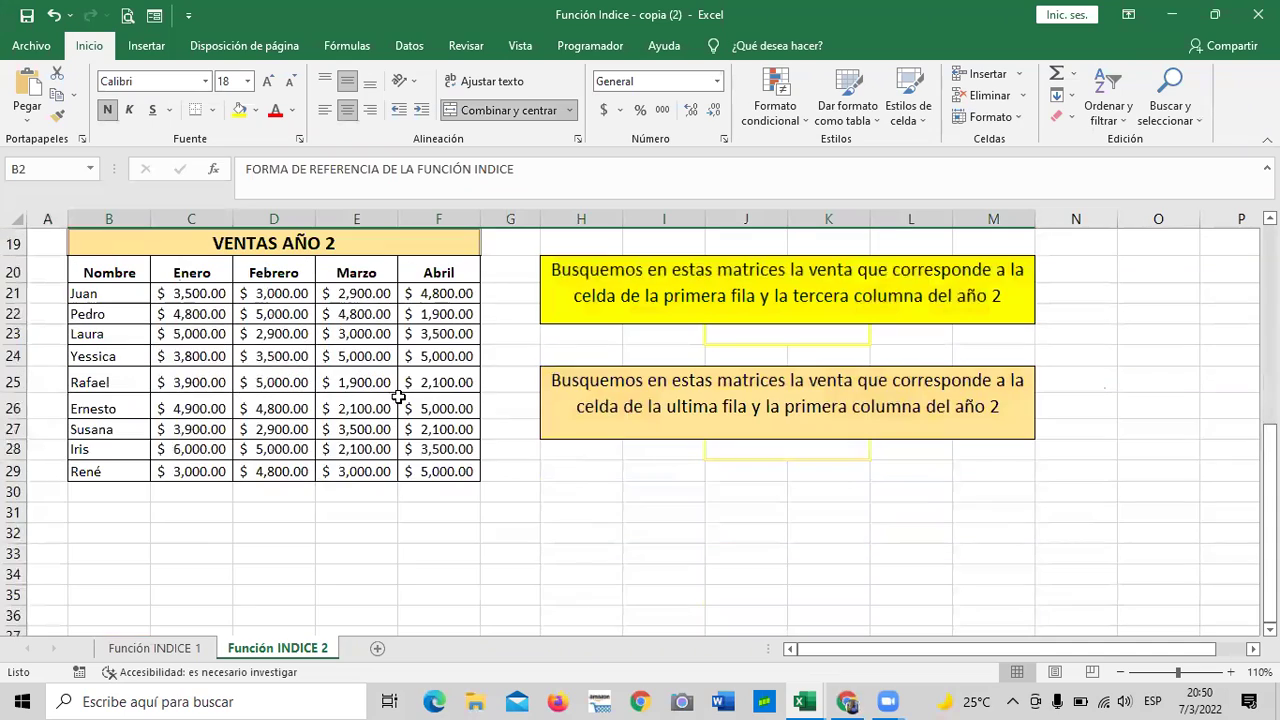
pyautogui.scroll(6, 395, 458)
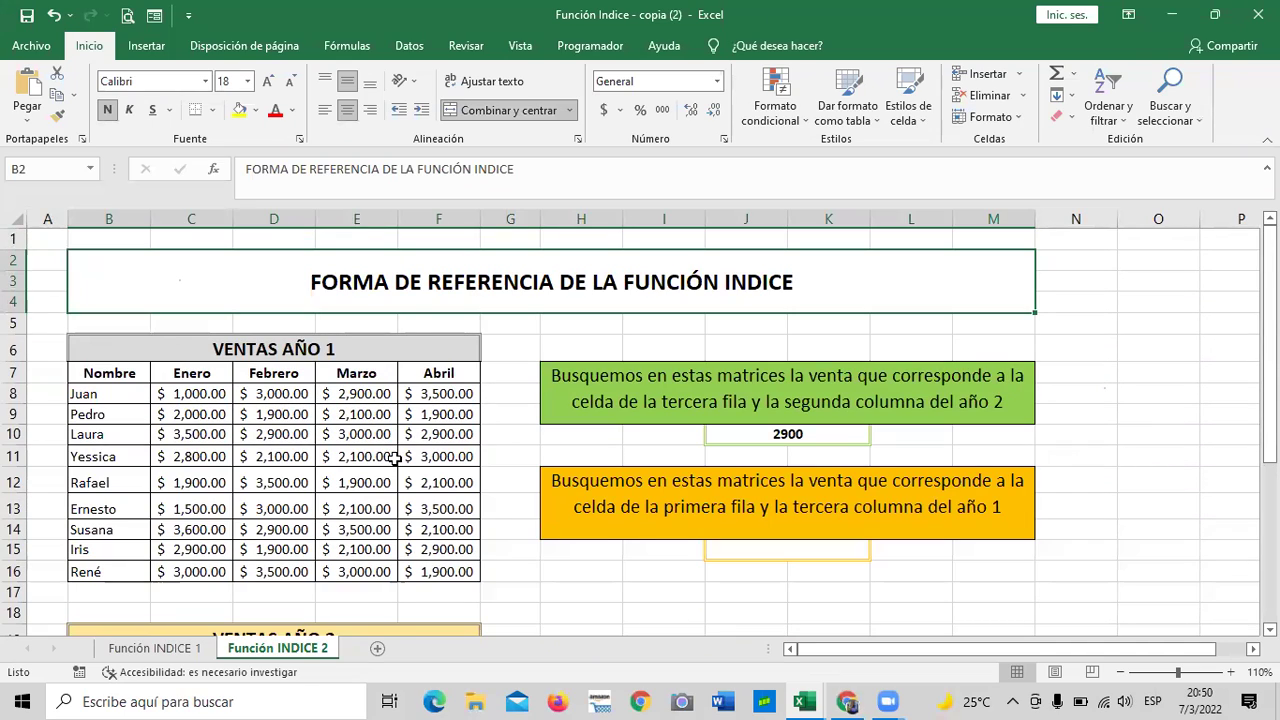
pyautogui.scroll(-3, 395, 458)
pyautogui.scroll(-10, 395, 458)
pyautogui.scroll(9, 397, 455)
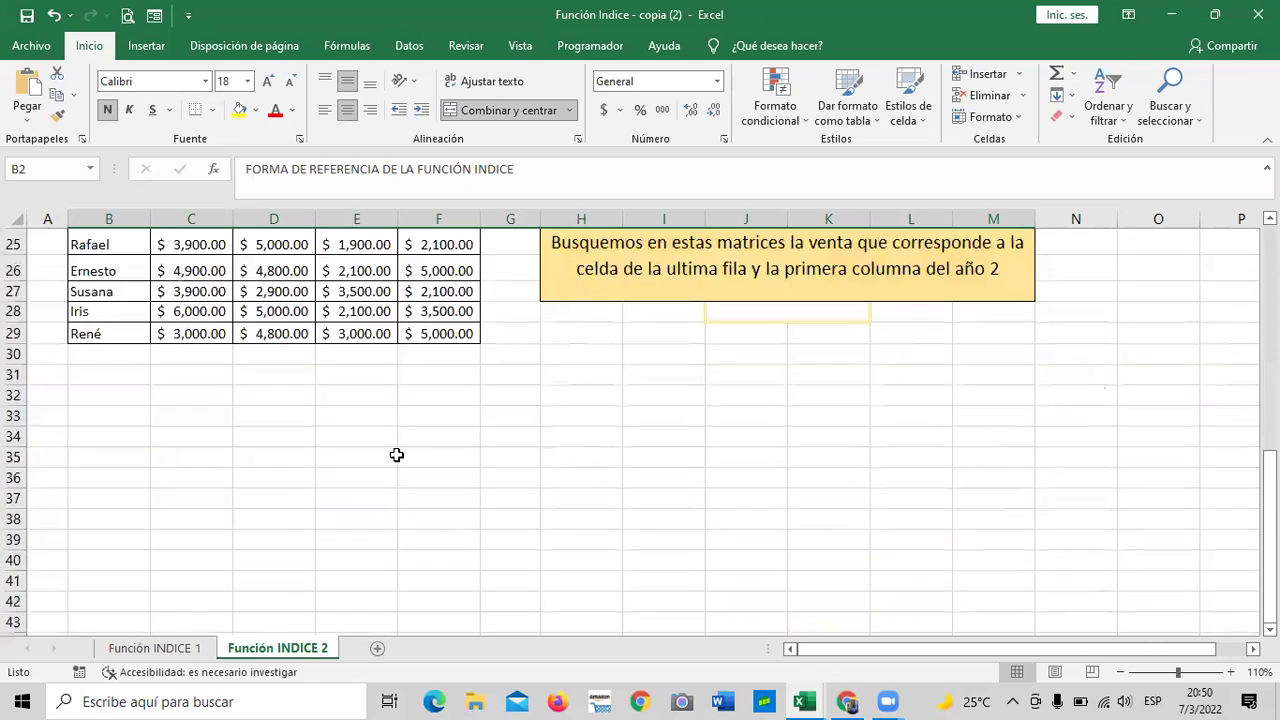
pyautogui.scroll(3, 397, 455)
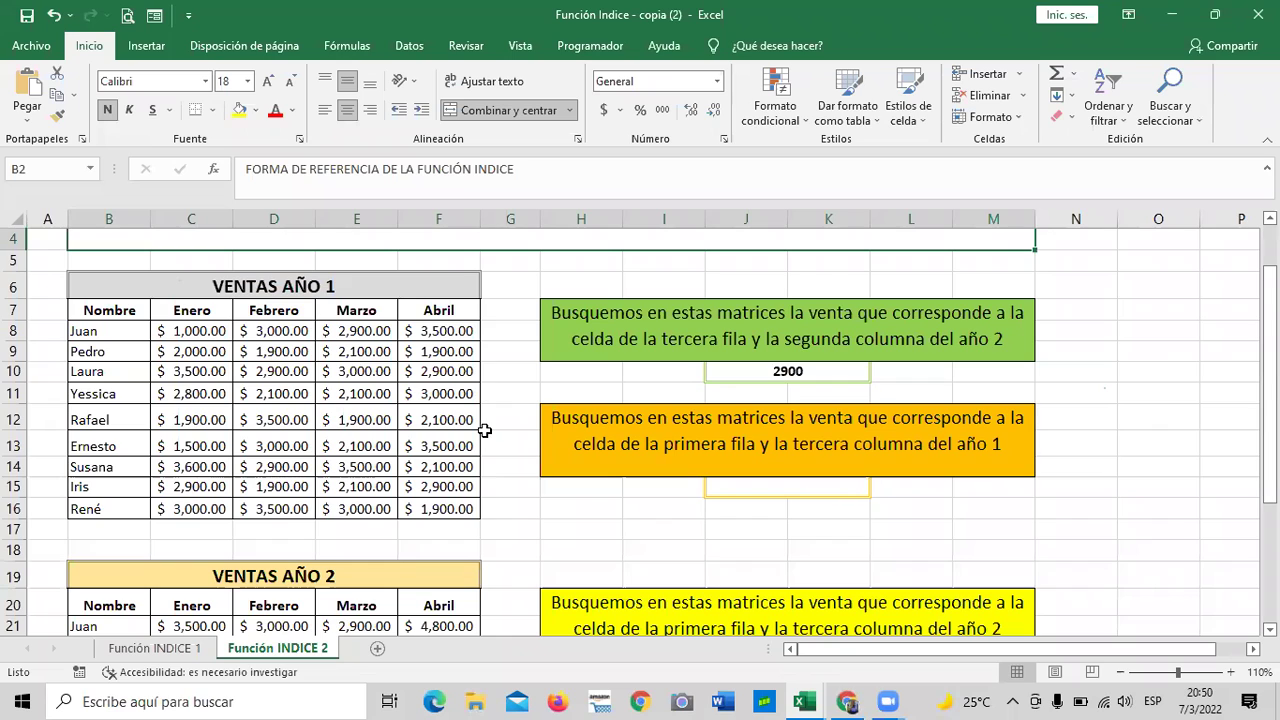
pyautogui.scroll(-5, 503, 434)
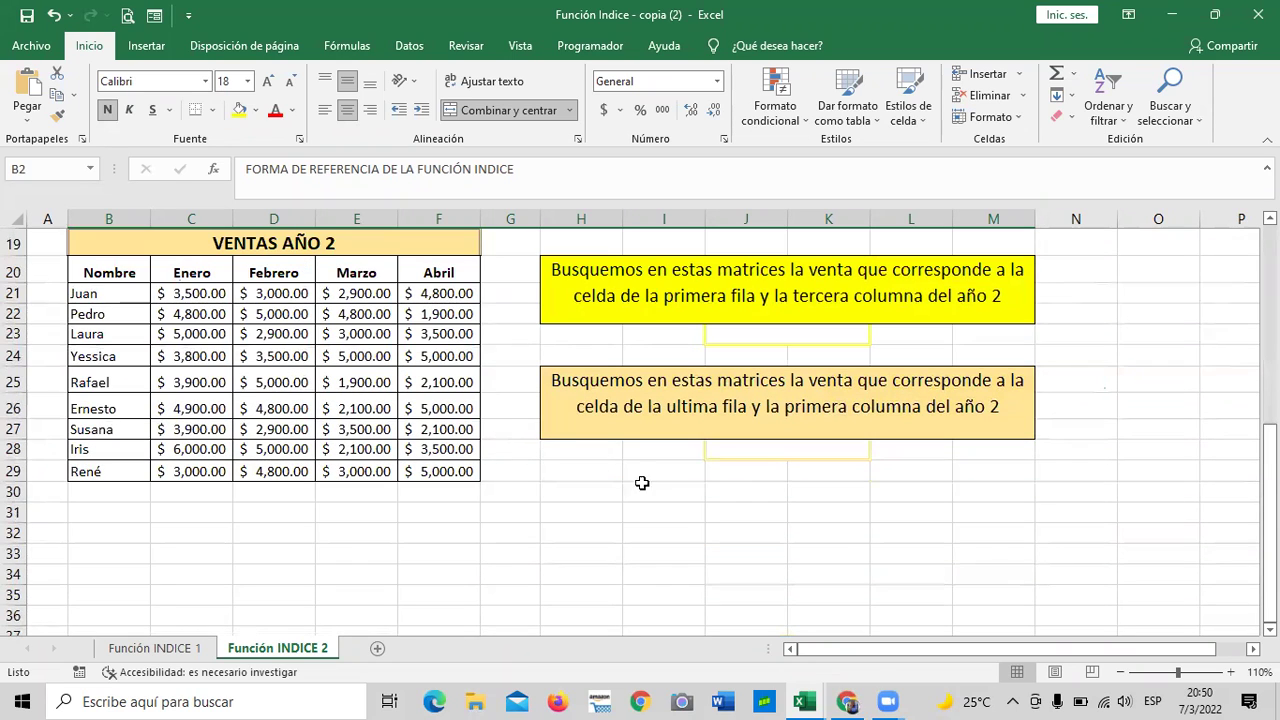
pyautogui.scroll(6, 680, 535)
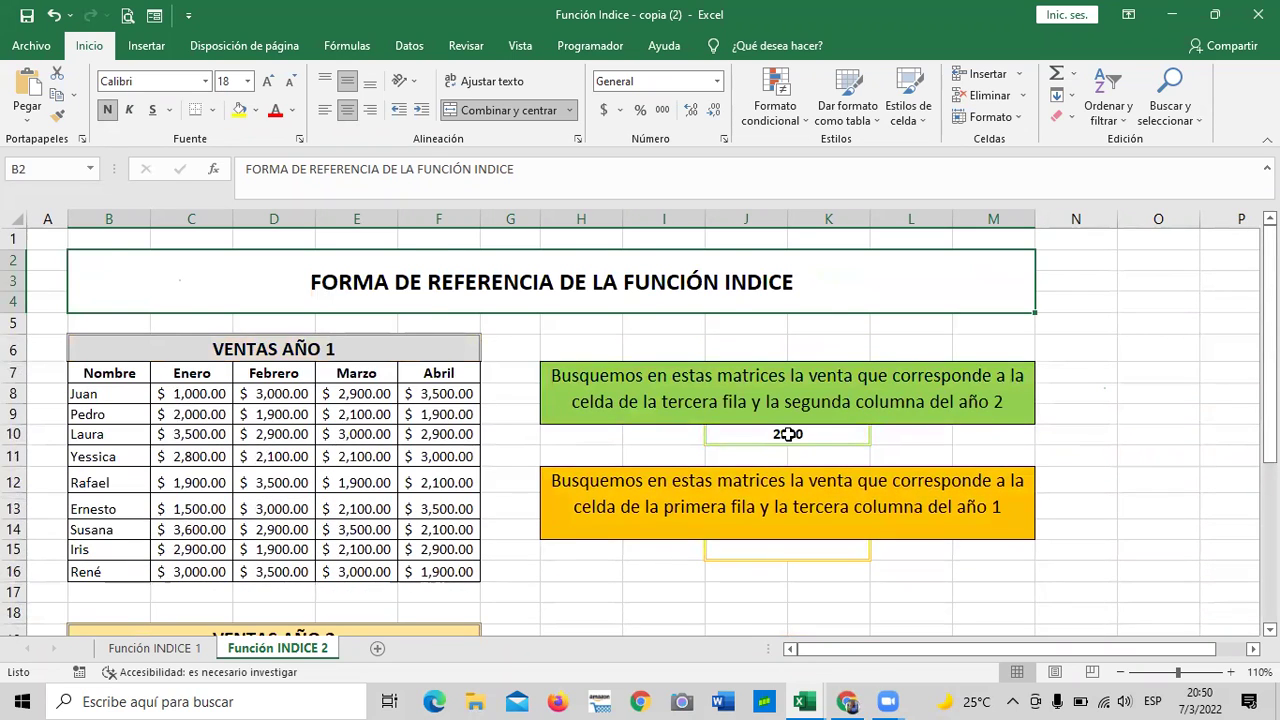
# Step: Examine the existing INDICE formula in J10 for the third row, second column, year 2 exercise
pyautogui.hotkey('ctrl', 'c')
pyautogui.click(788, 434)
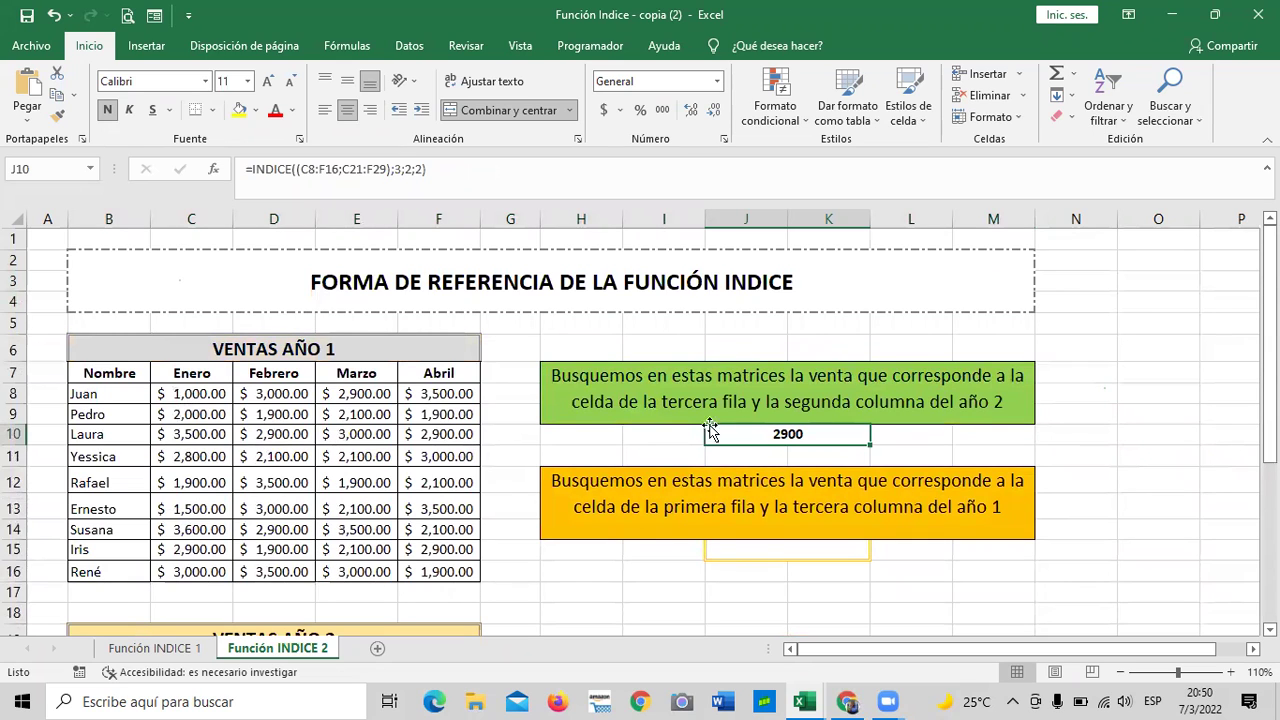
pyautogui.click(479, 170)
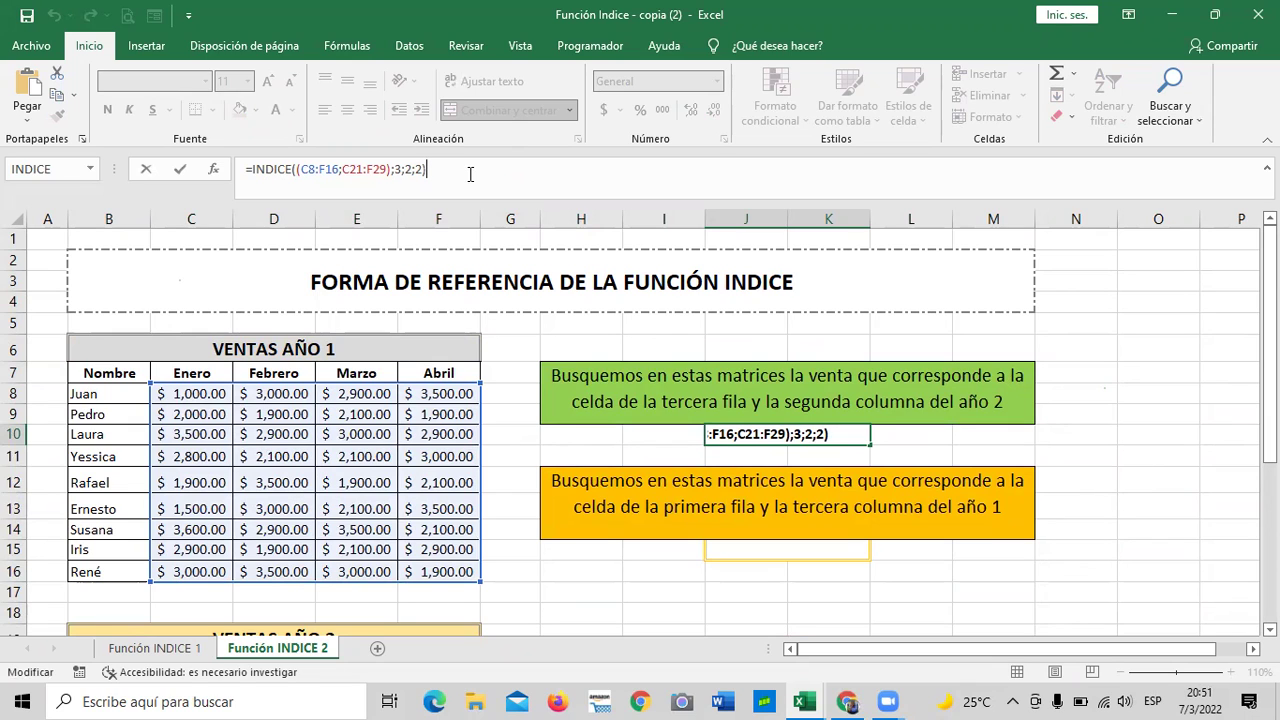
pyautogui.press('Return')
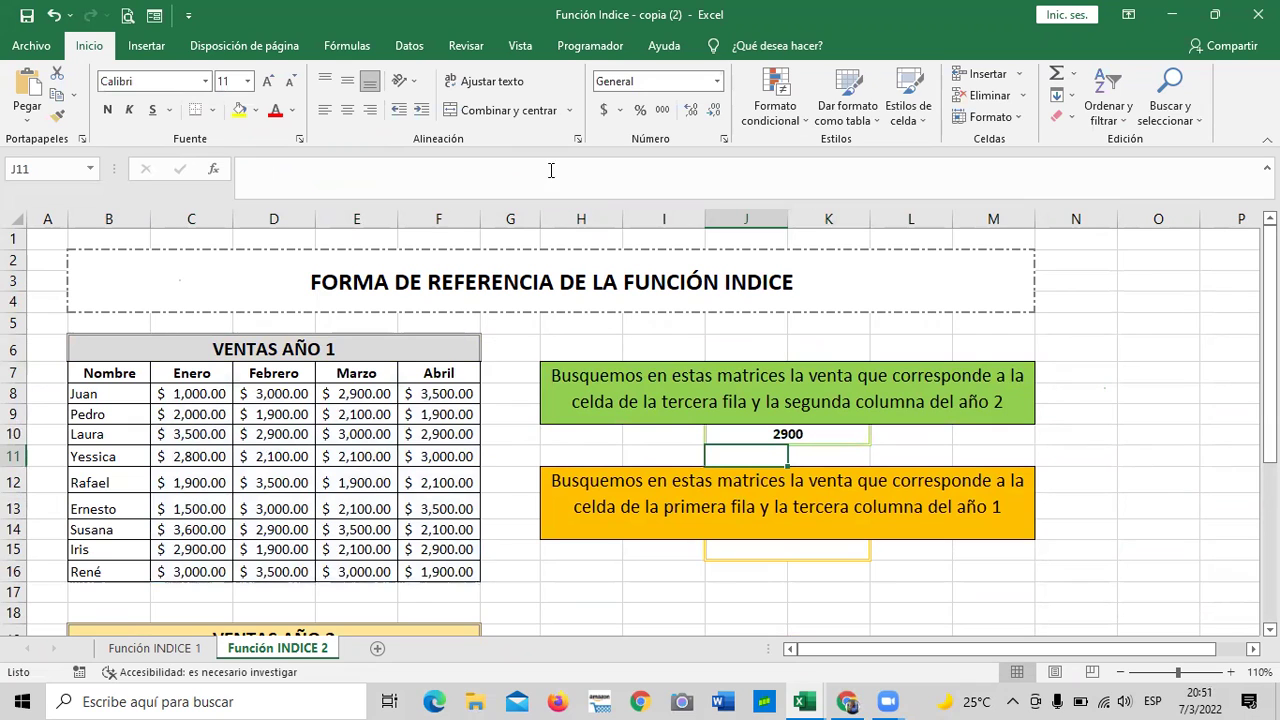
pyautogui.click(942, 452)
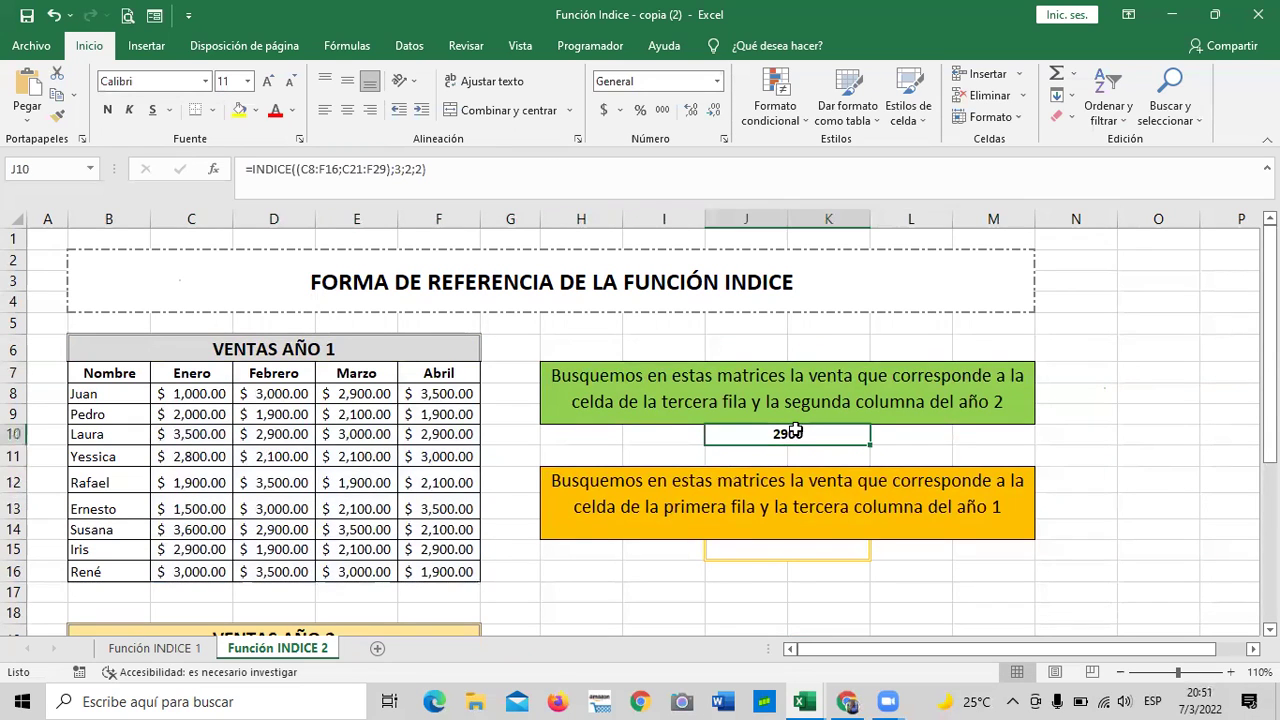
pyautogui.click(800, 432)
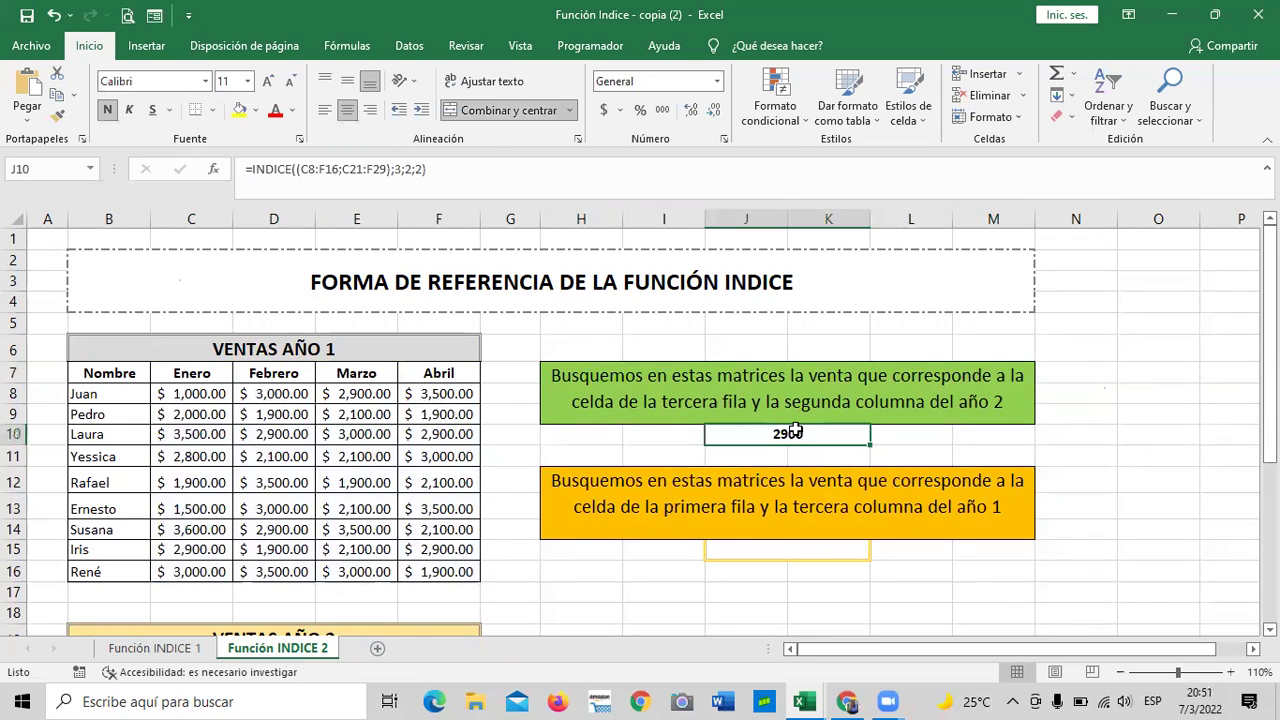
pyautogui.click(515, 176)
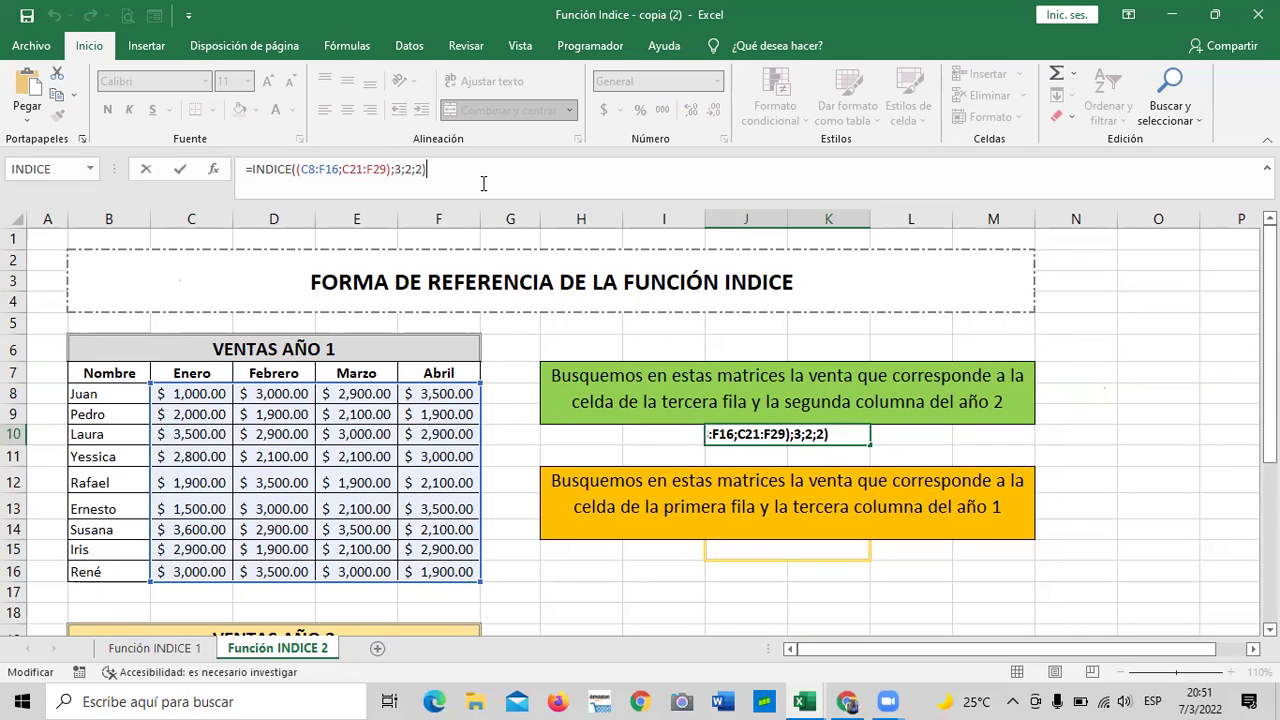
pyautogui.click(697, 590)
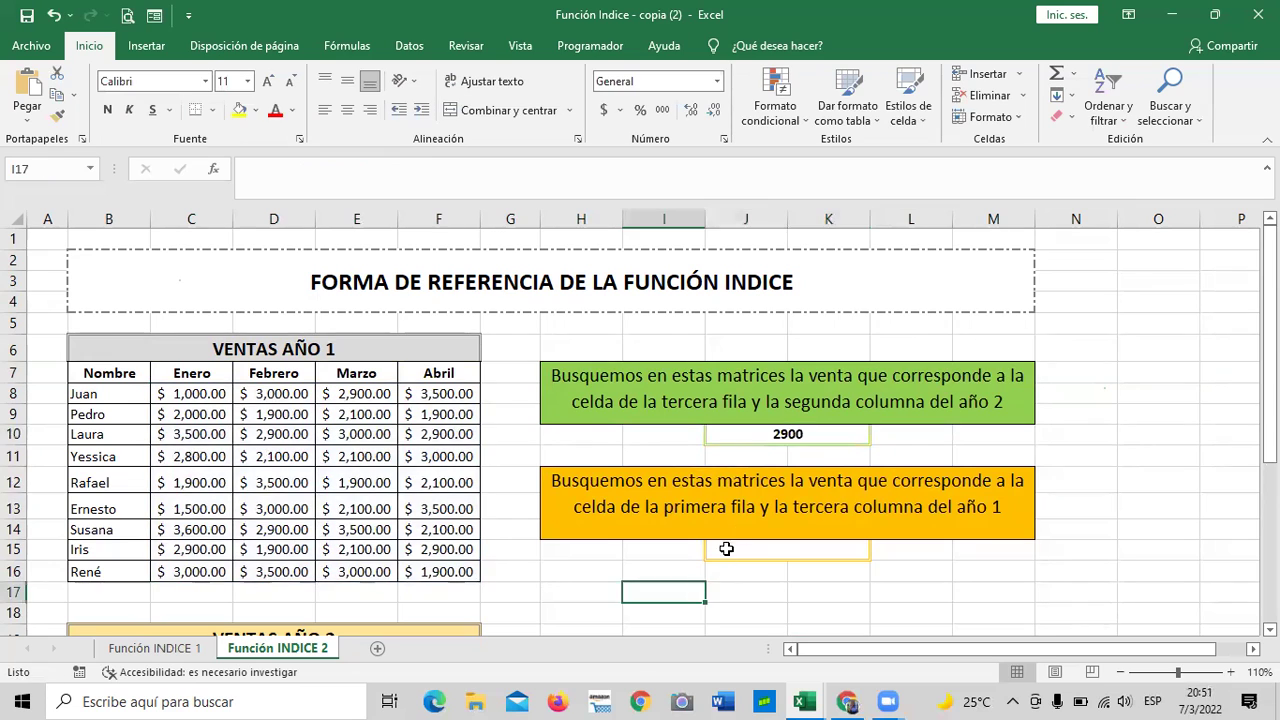
# Step: Clear the existing formula from answer cell J10
pyautogui.click(758, 435)
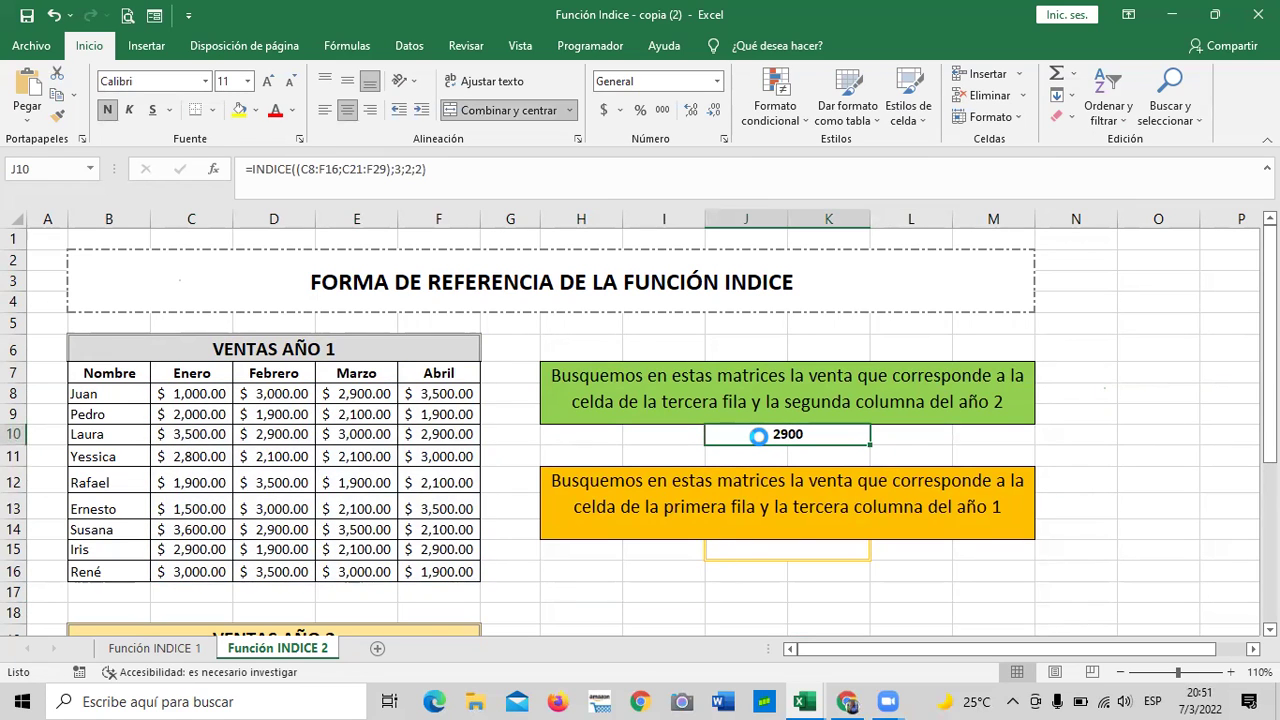
pyautogui.press('Delete')
pyautogui.click(912, 452)
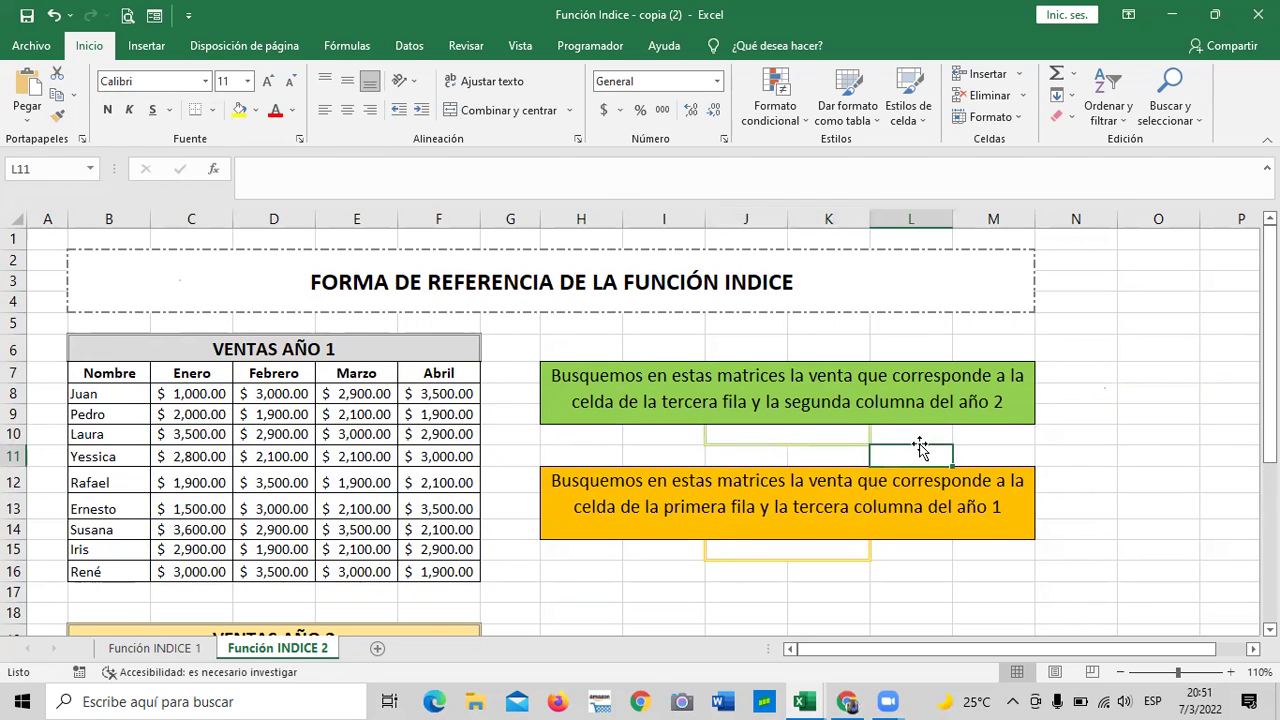
pyautogui.click(664, 590)
pyautogui.scroll(-4, 674, 568)
pyautogui.scroll(4, 674, 568)
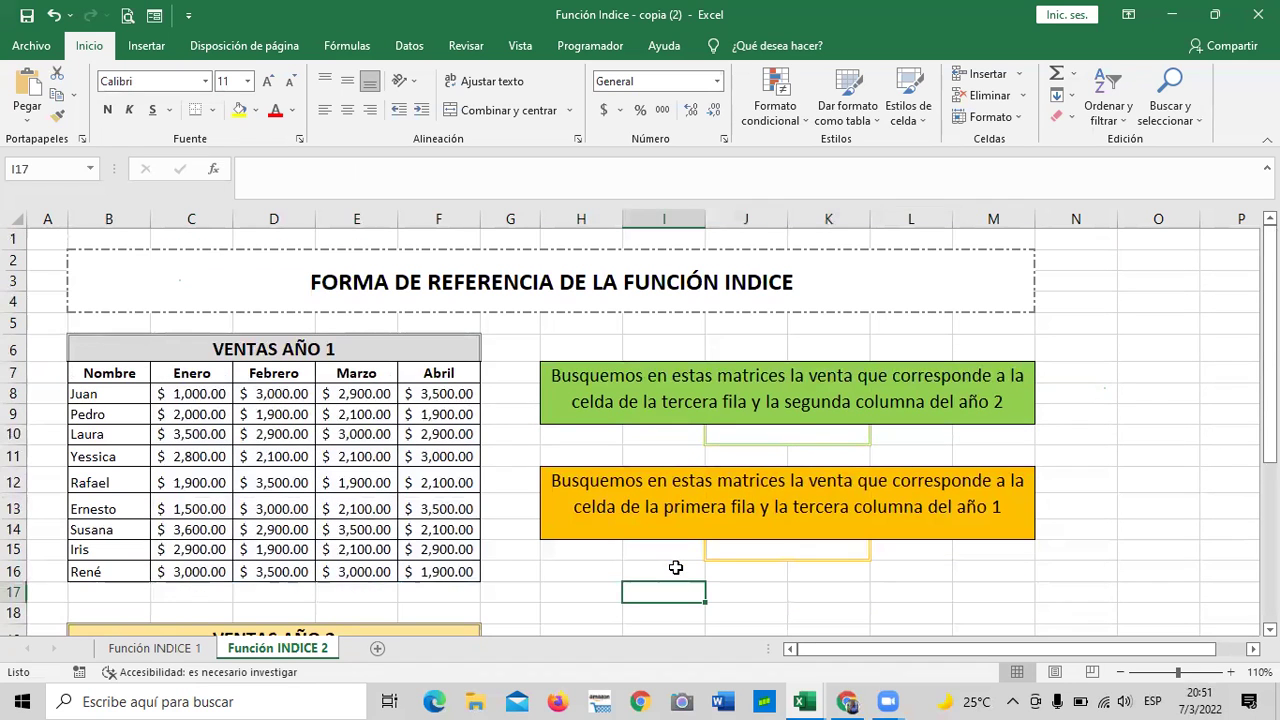
# Step: Start an INDICE formula in J10 for the third row, second column, year 2 exercise
pyautogui.click(784, 440)
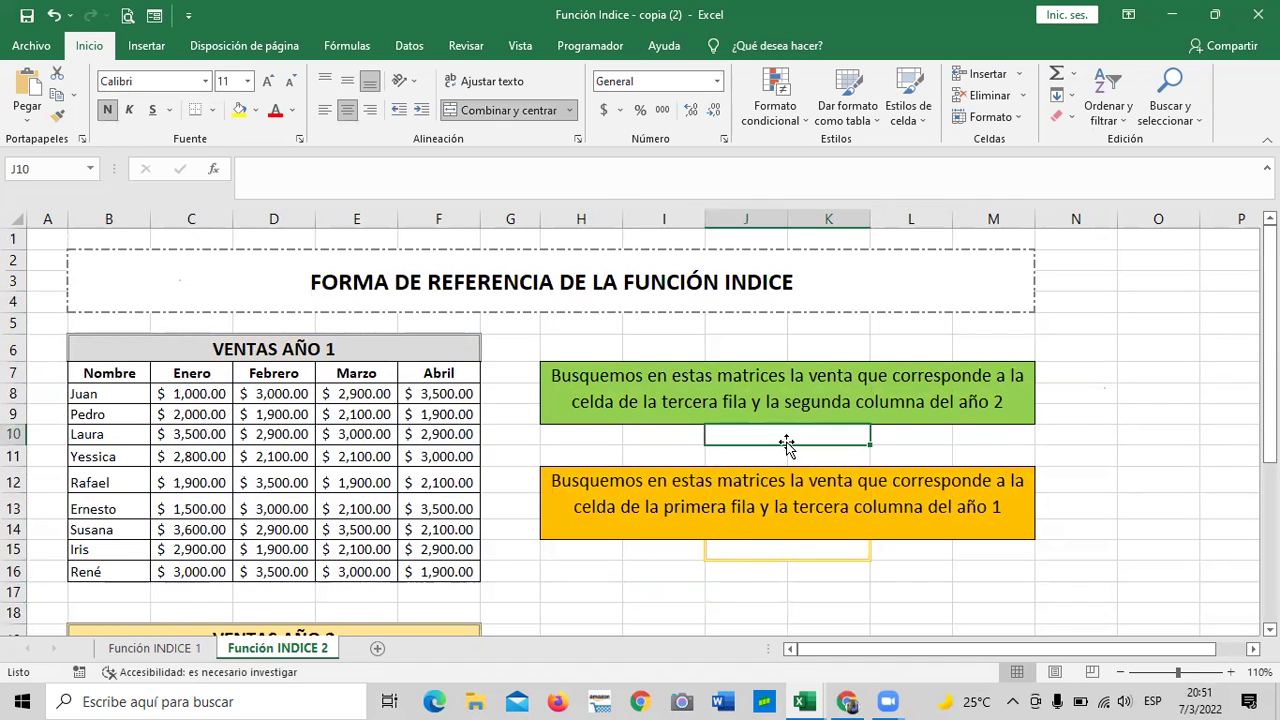
pyautogui.write('=')
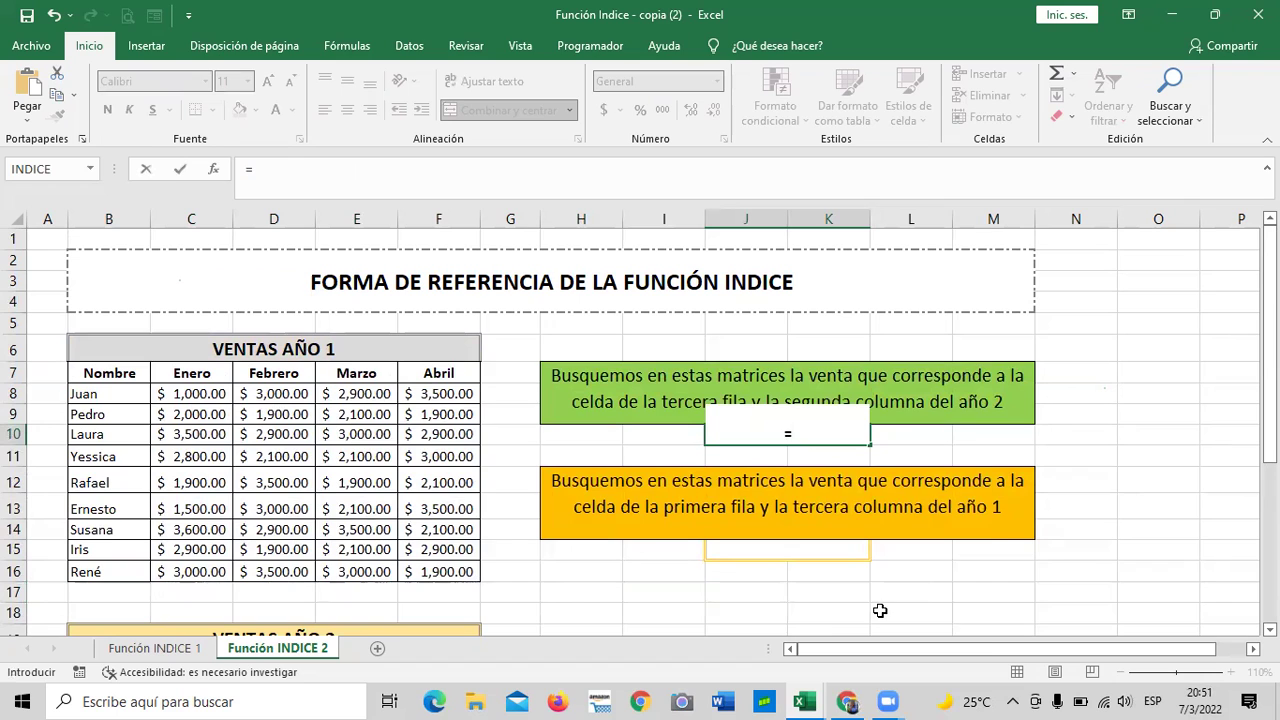
pyautogui.write('indice')
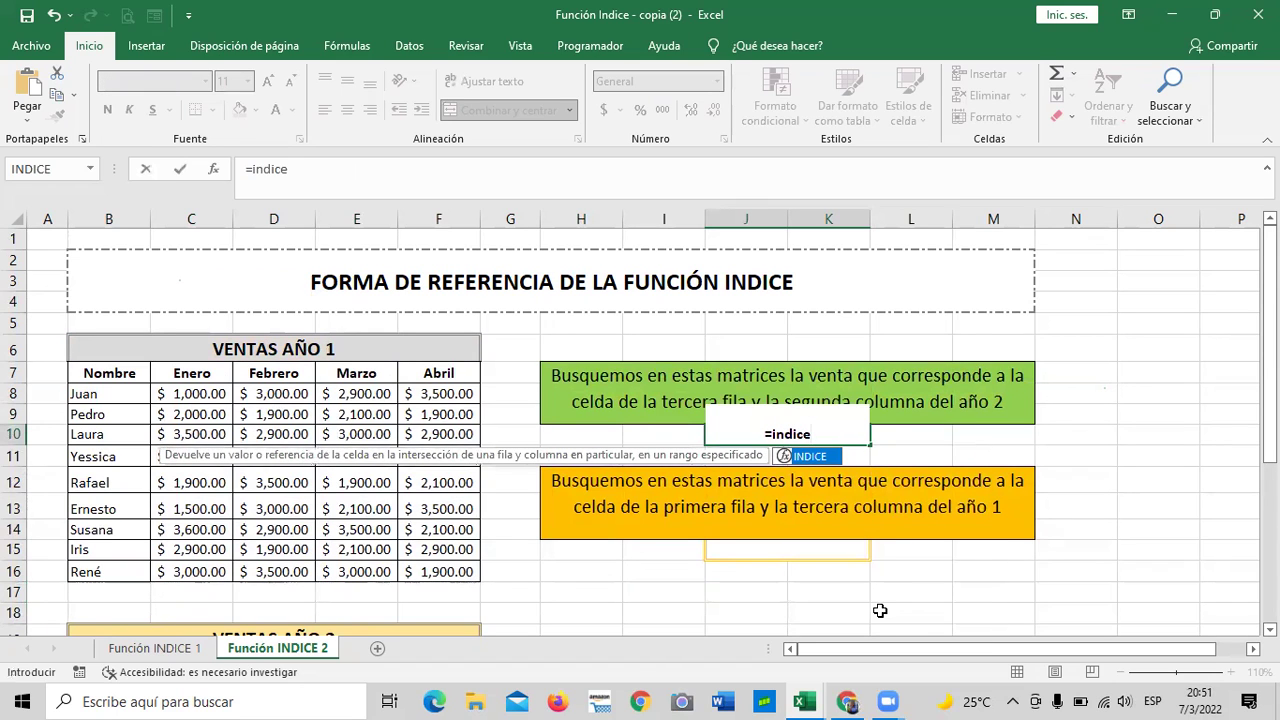
pyautogui.doubleClick(821, 456)
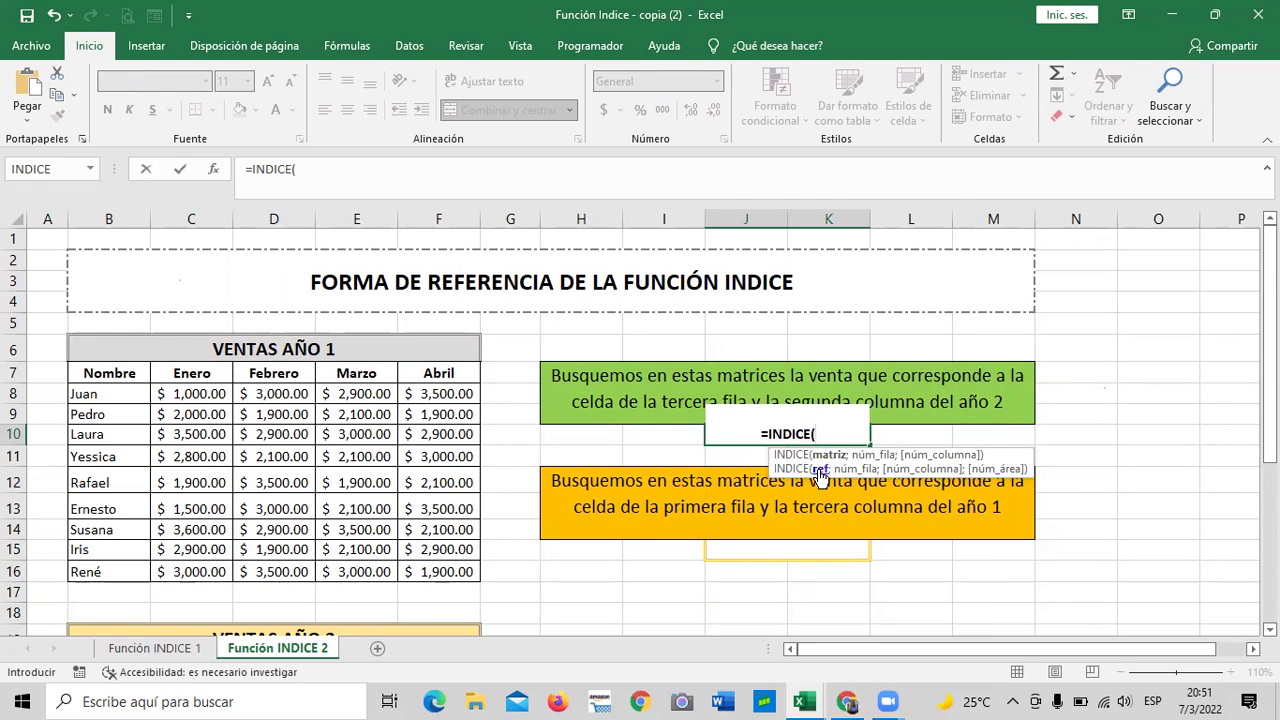
pyautogui.click(791, 468)
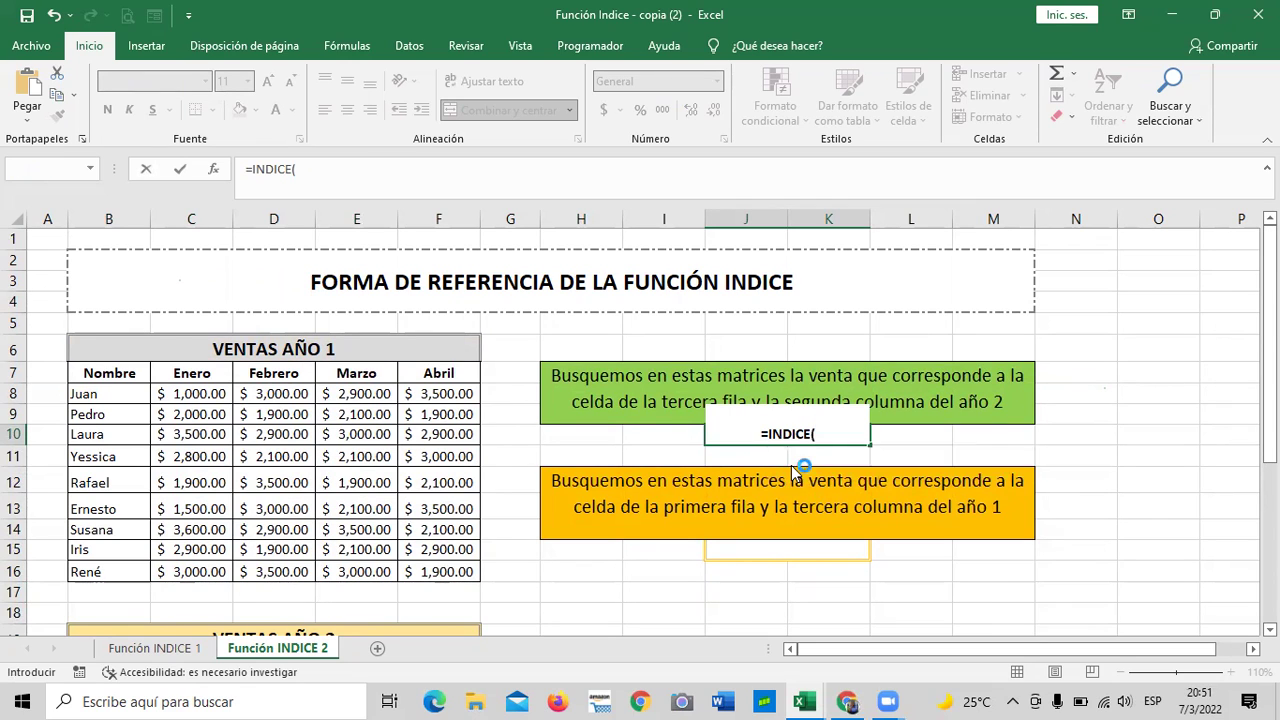
pyautogui.click(799, 458)
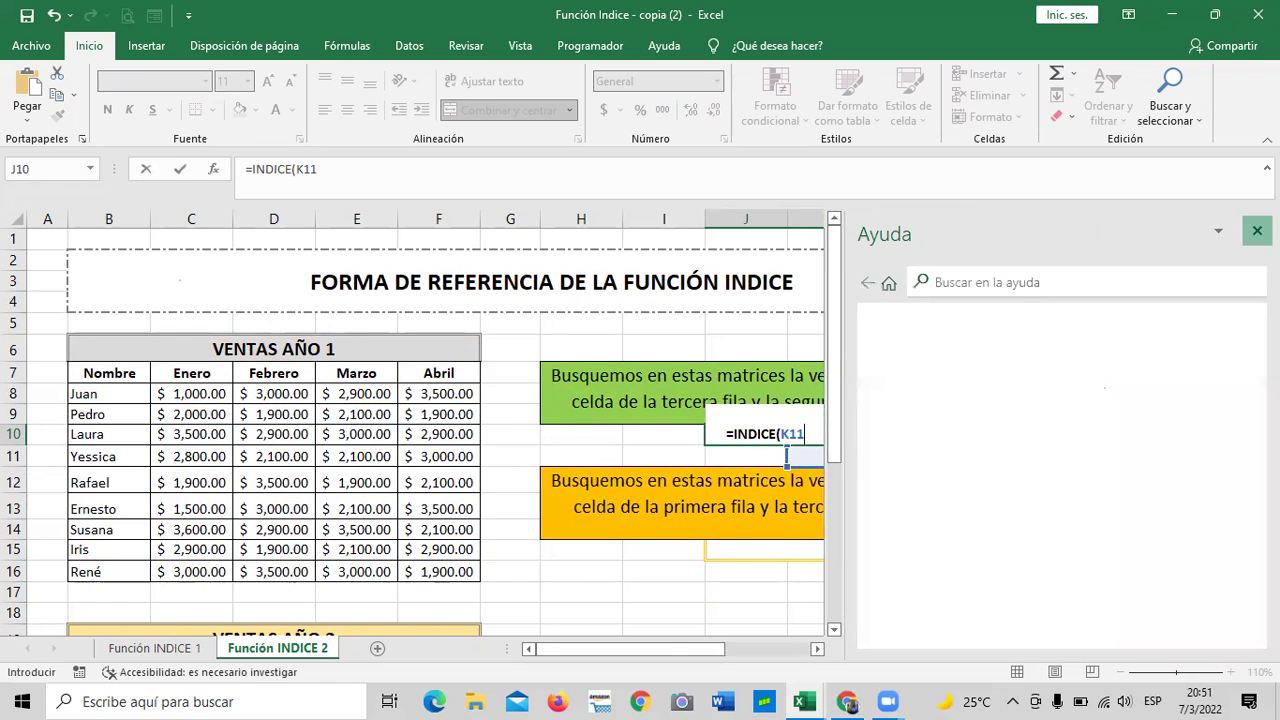
pyautogui.click(1257, 230)
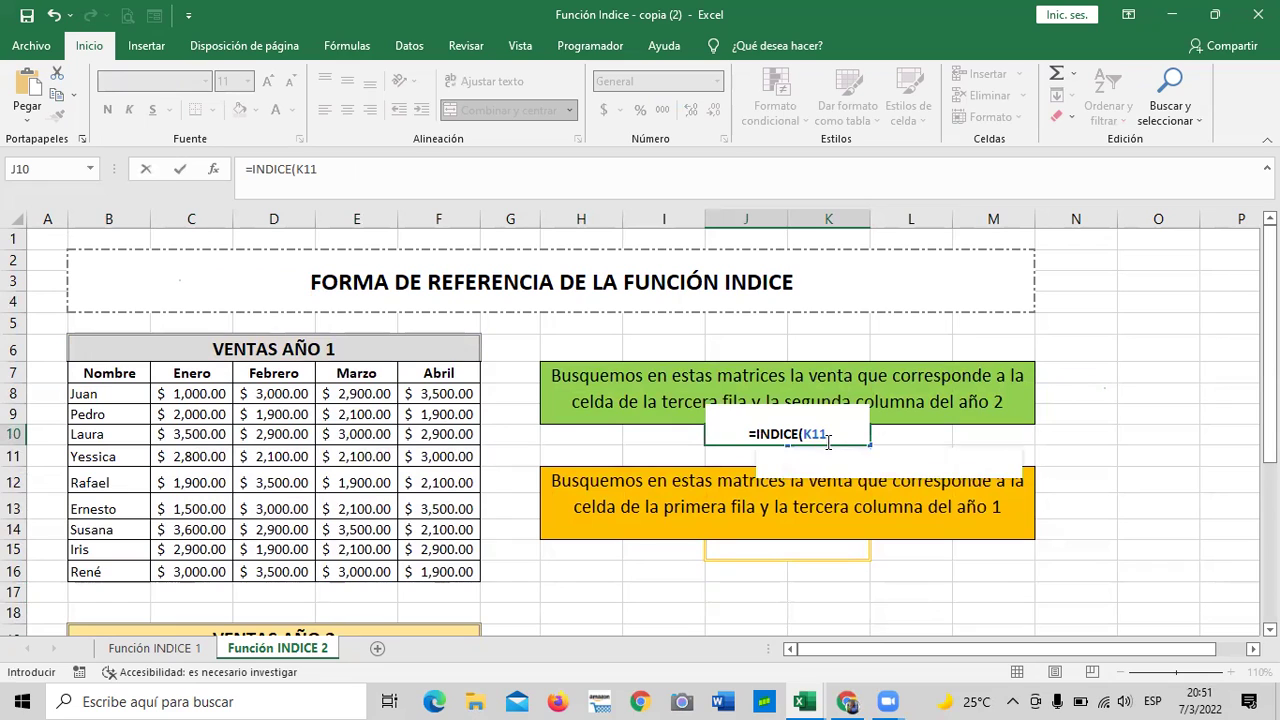
pyautogui.press('BackSpace')
pyautogui.press('BackSpace')
pyautogui.press('BackSpace')
pyautogui.press('BackSpace')
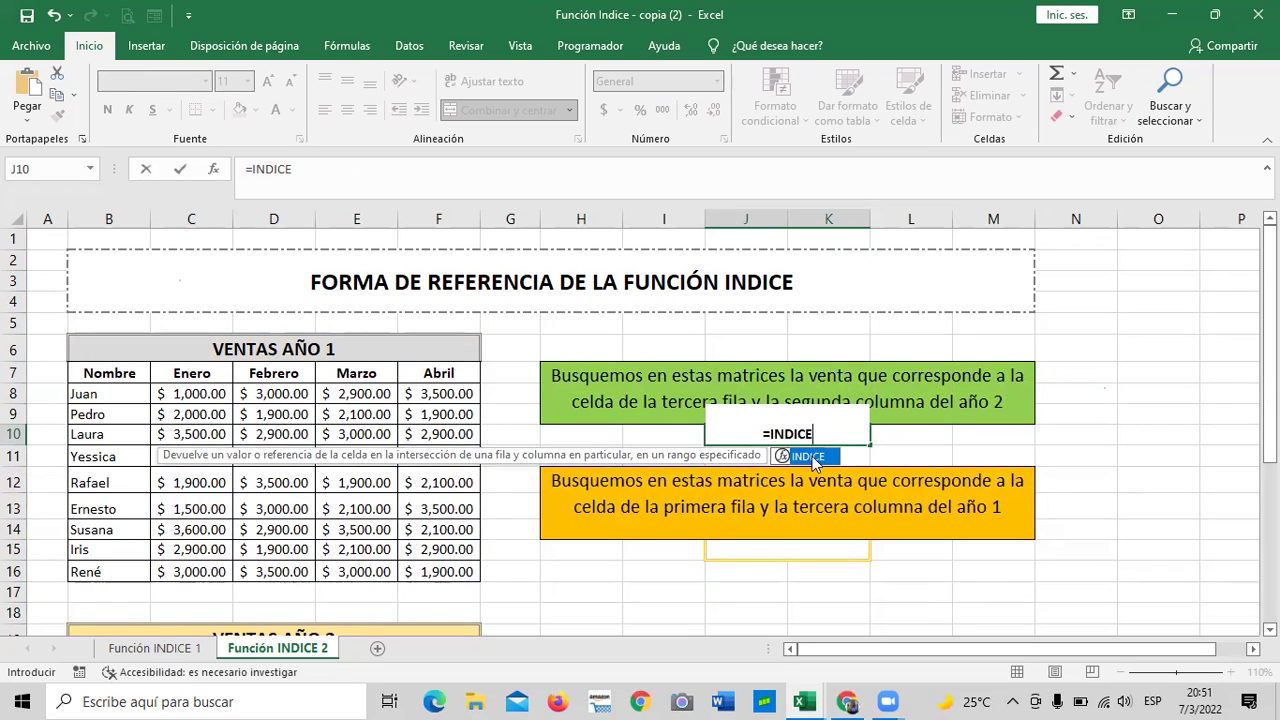
# Step: Reopen the INDICE arguments in J10 and enter the VENTAS AÑO 1 sales range C8:F16 as the first reference
pyautogui.doubleClick(826, 456)
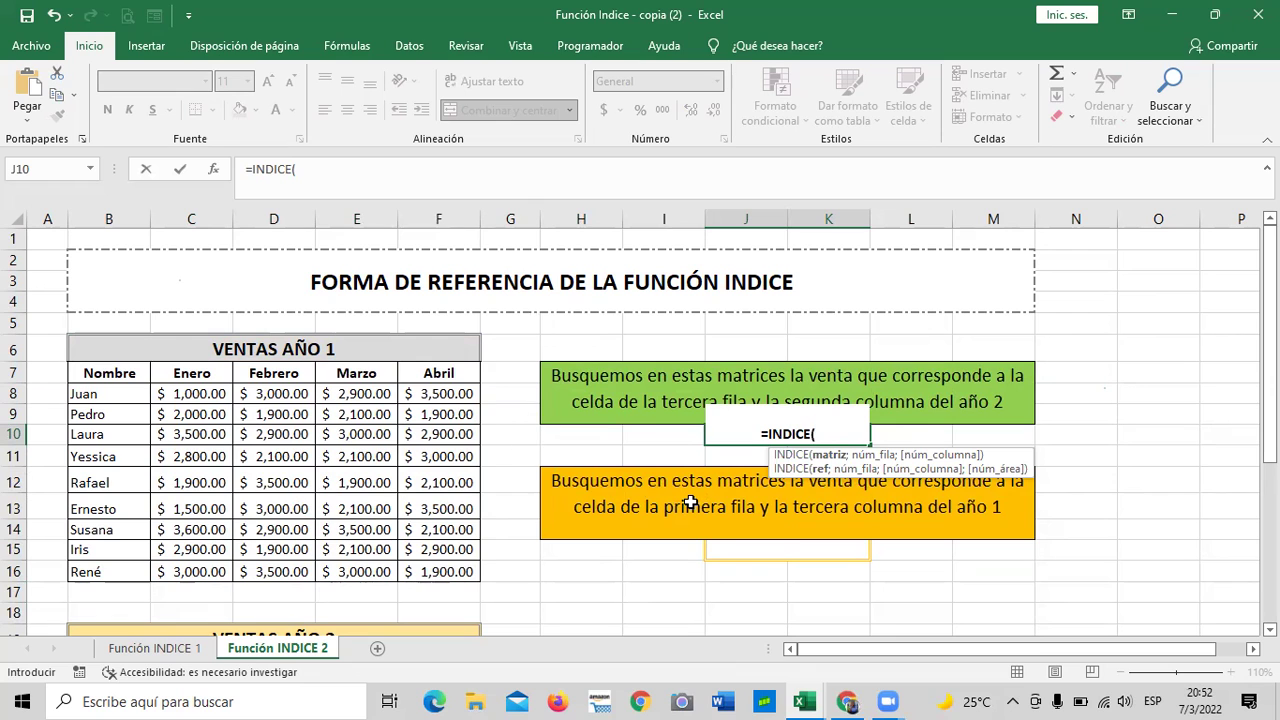
pyautogui.click(192, 396)
pyautogui.moveTo(196, 404); pyautogui.dragTo(443, 564)
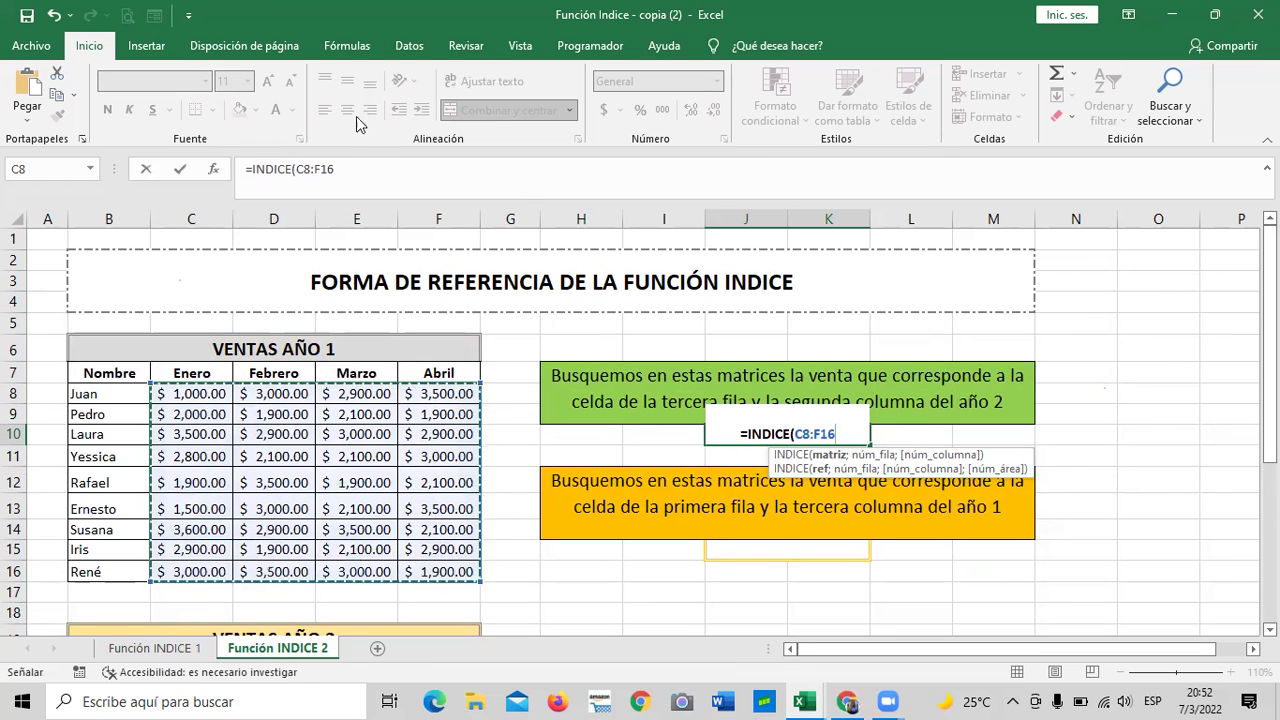
pyautogui.click(367, 172)
pyautogui.write(';')
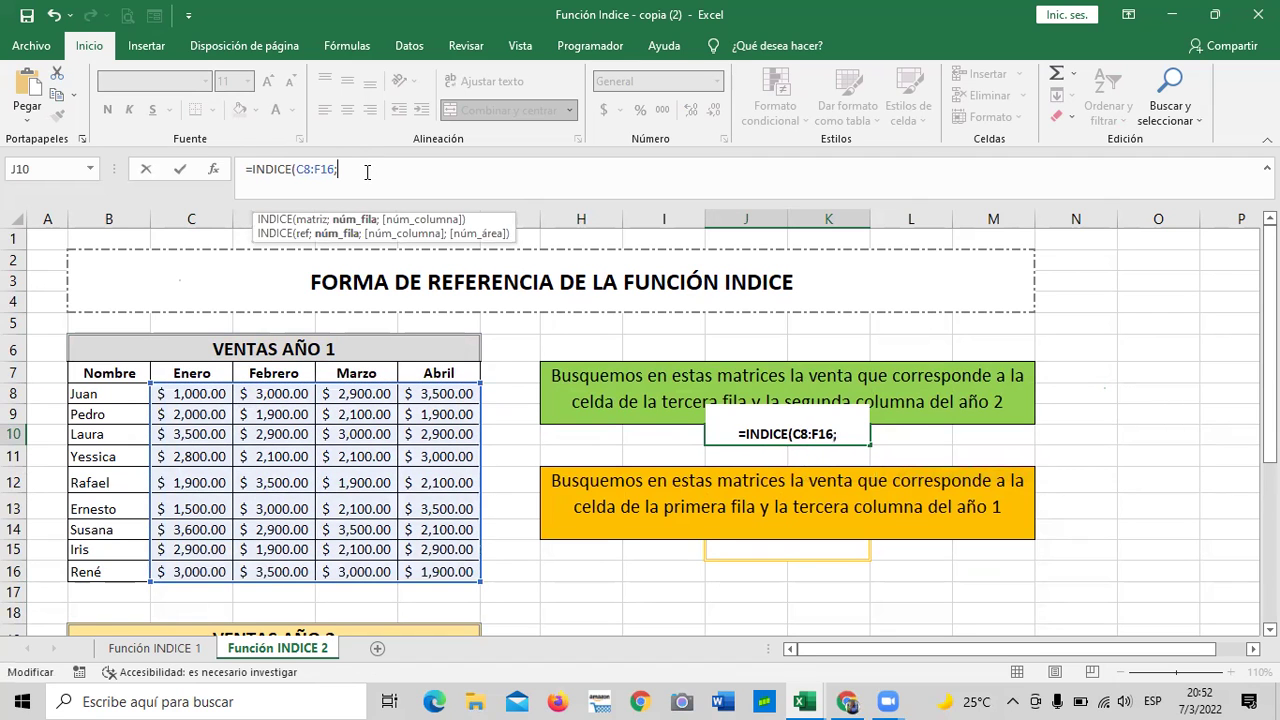
# Step: Add the VENTAS AÑO 2 sales range C21:F29 as the second reference and close the reference list with a parenthesis
pyautogui.scroll(-2, 362, 270)
pyautogui.scroll(-4, 362, 275)
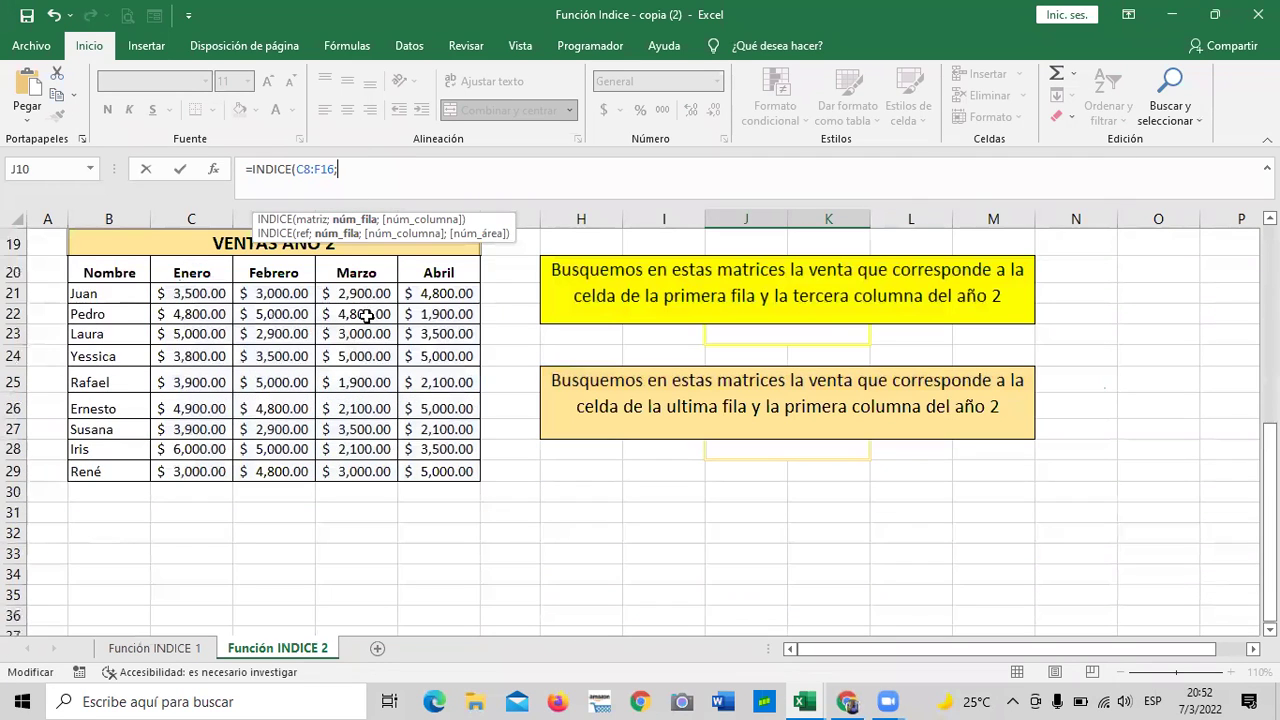
pyautogui.moveTo(167, 296); pyautogui.dragTo(440, 468)
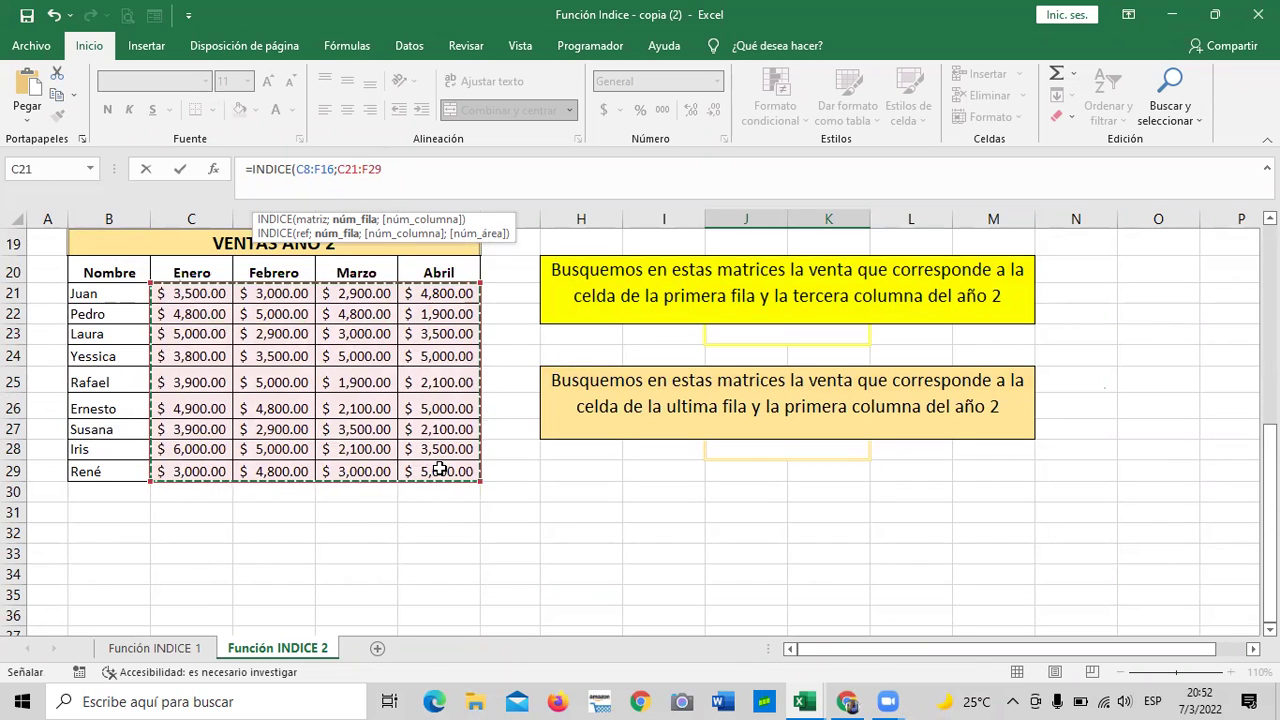
pyautogui.scroll(2, 440, 465)
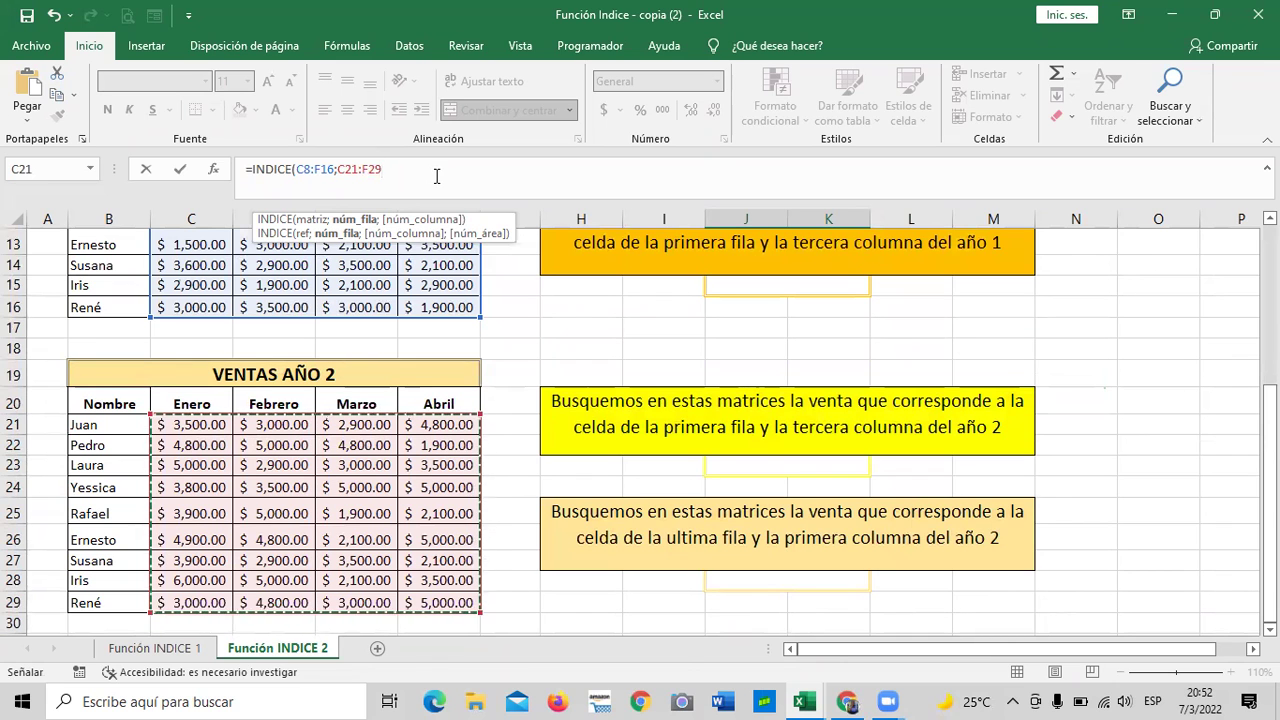
pyautogui.write(');')
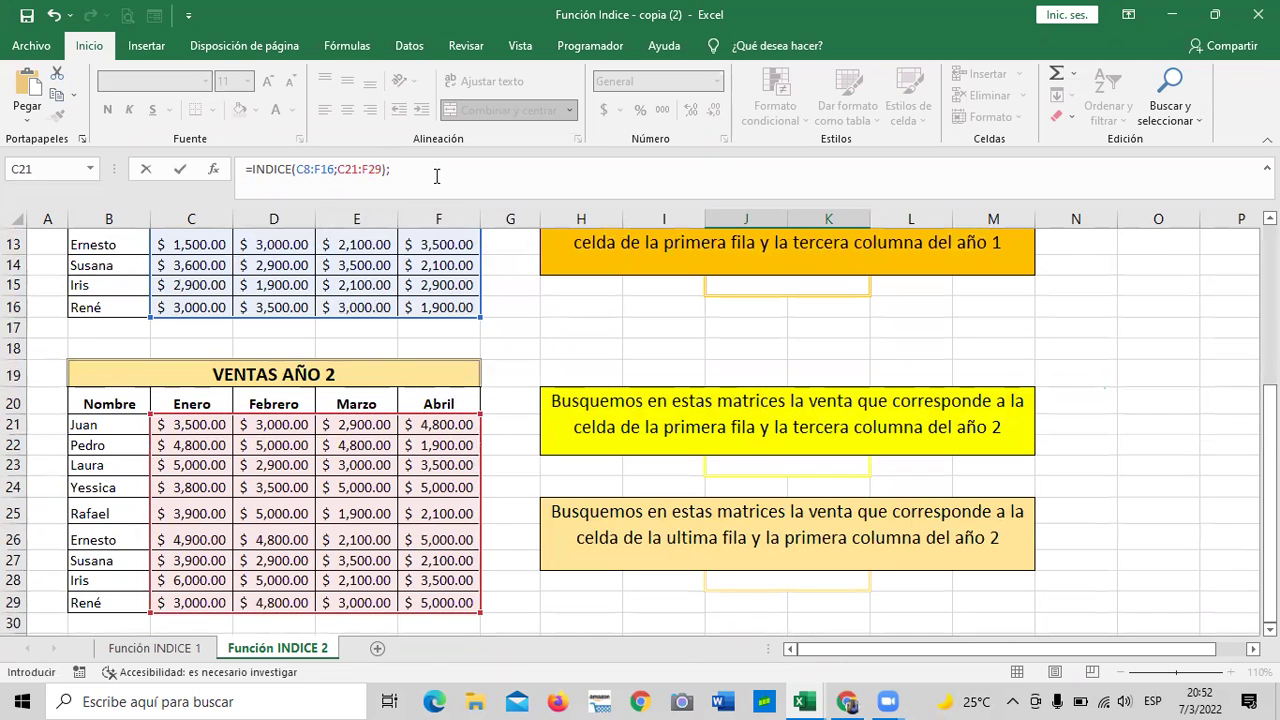
# Step: Complete the J10 formula with row 3, column 2 and area 2, and try to enter it
pyautogui.scroll(4, 510, 276)
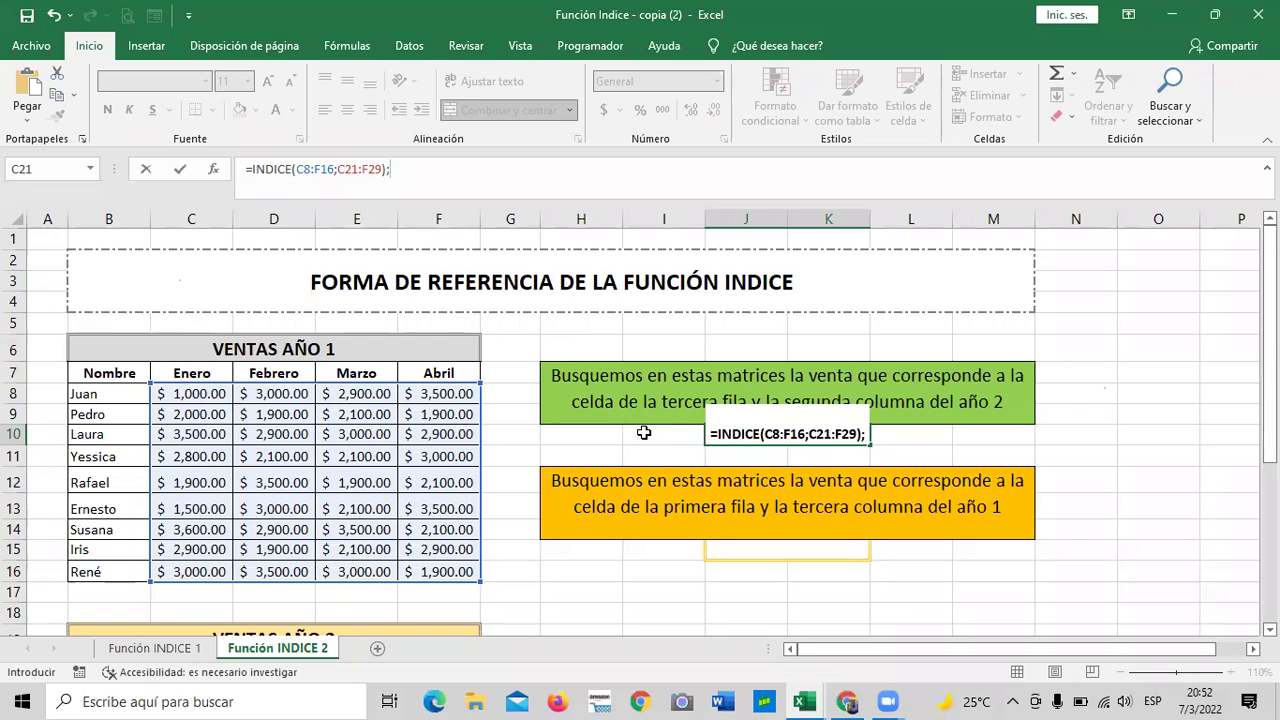
pyautogui.scroll(-1, 644, 432)
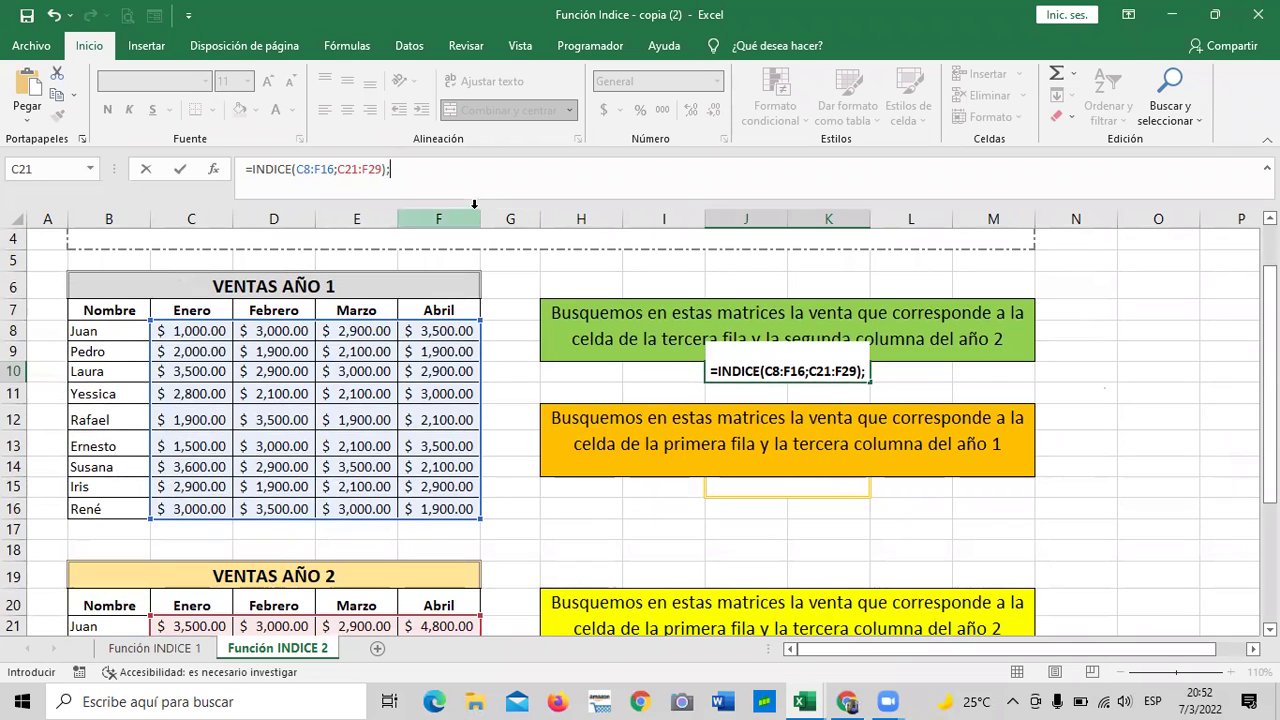
pyautogui.write('3;')
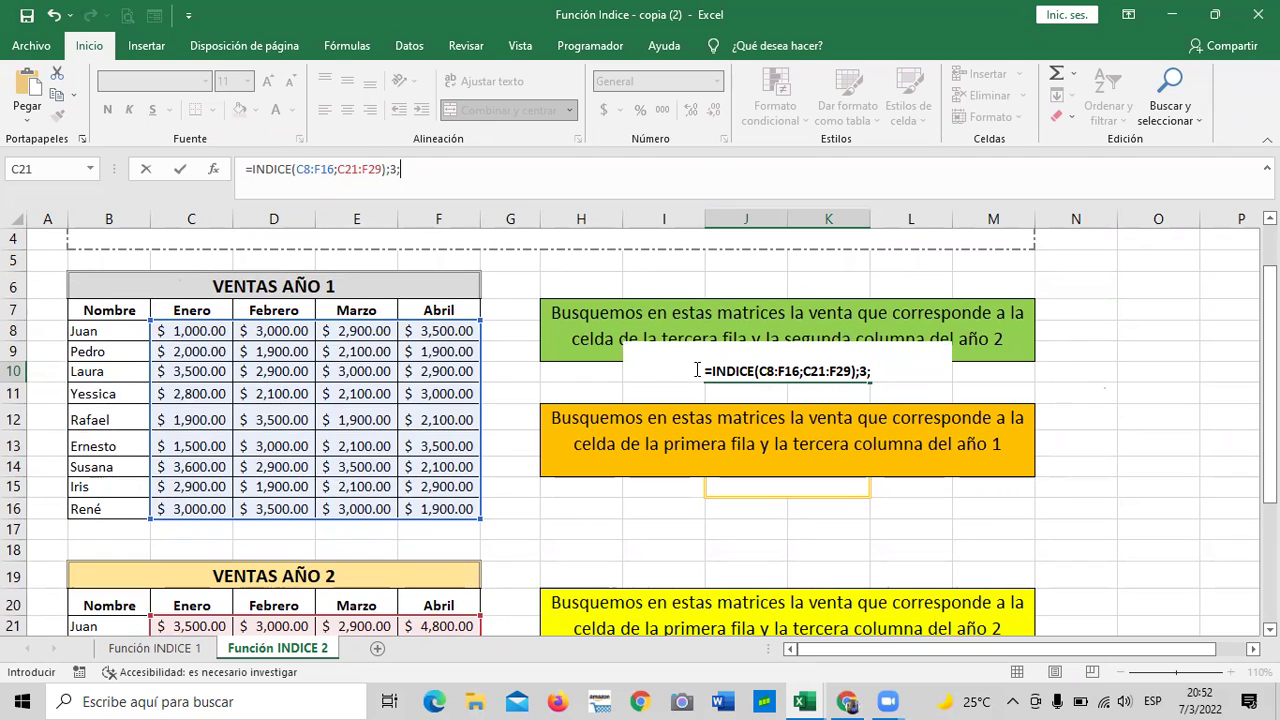
pyautogui.write('2;')
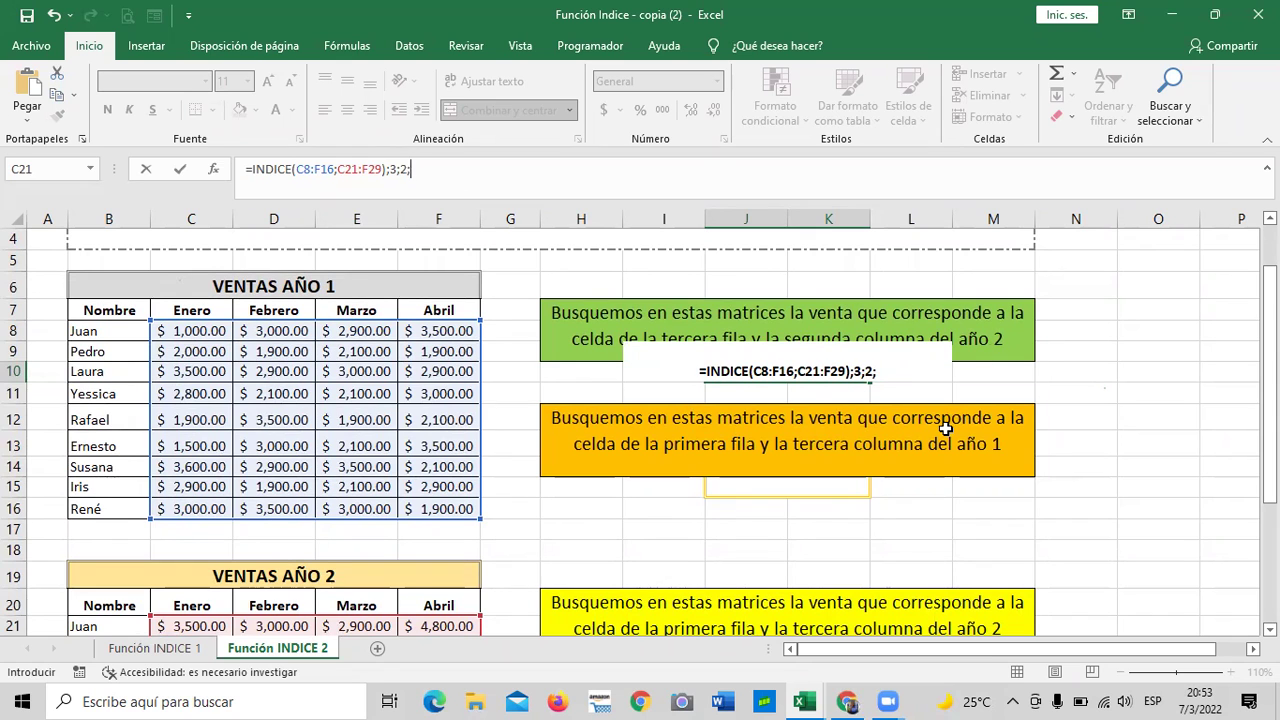
pyautogui.write('2)')
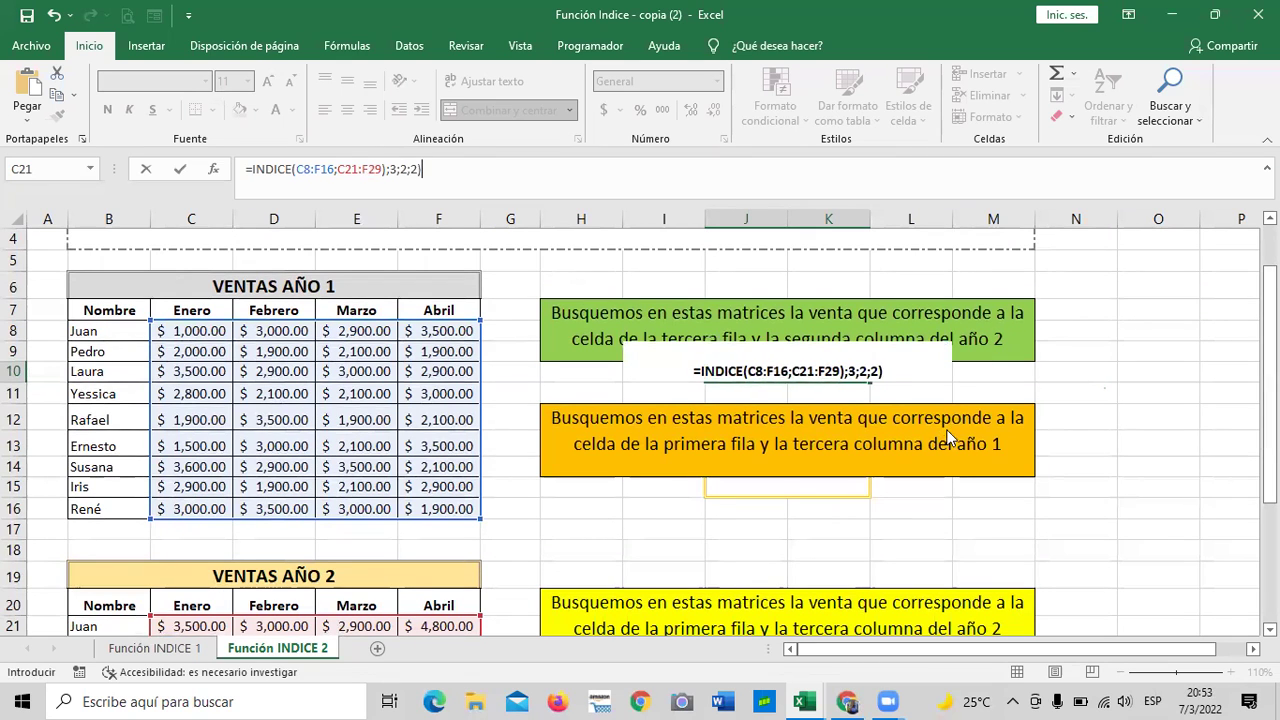
pyautogui.press('Return')
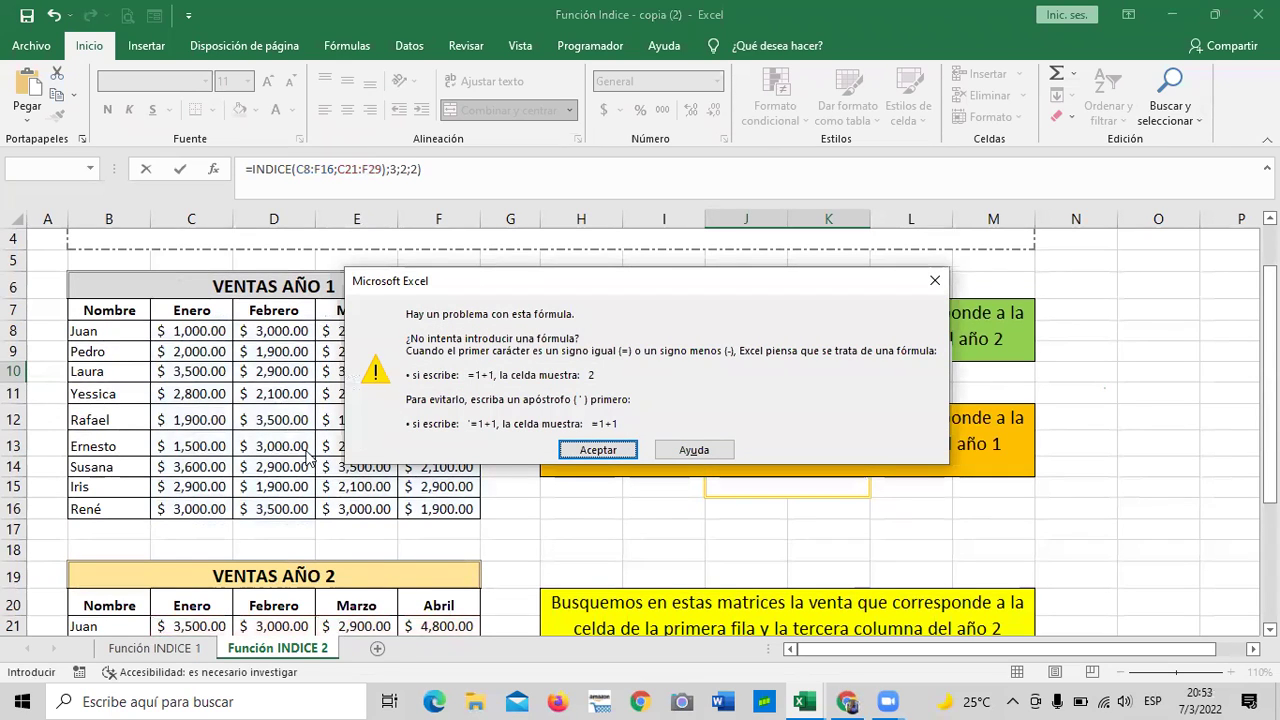
pyautogui.click(590, 450)
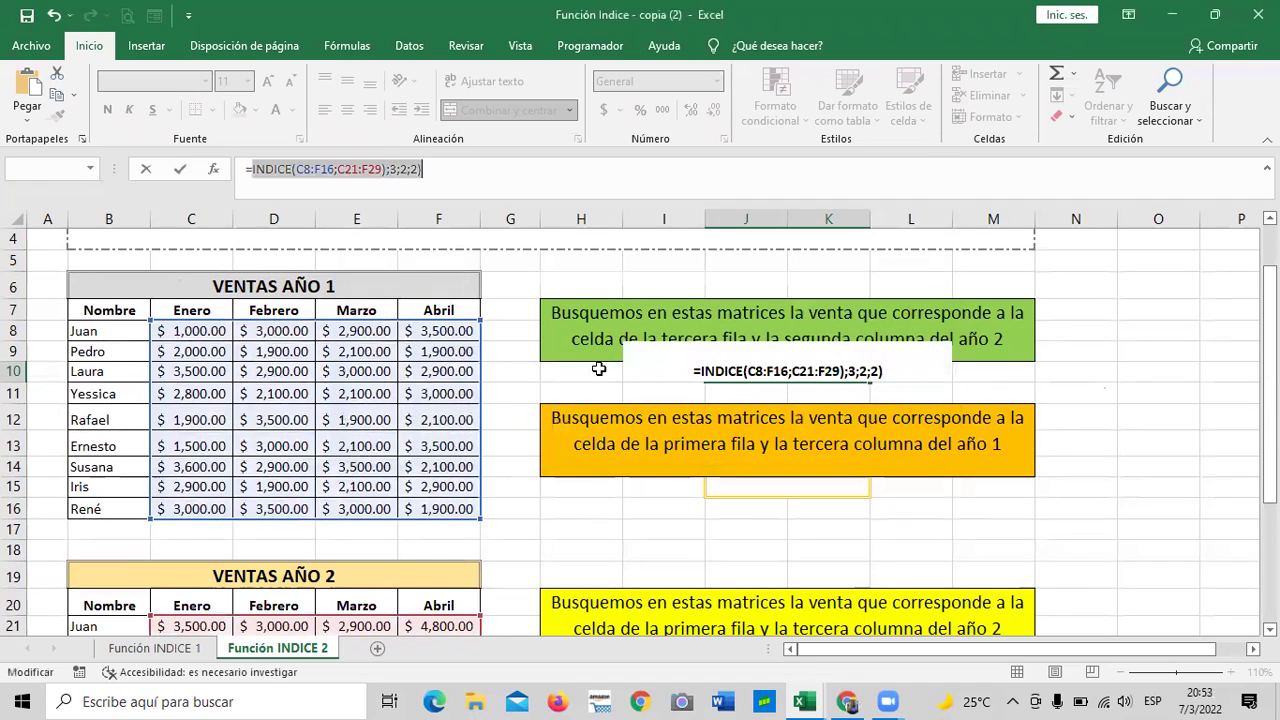
# Step: Add the opening parenthesis before C8:F16 and enter the J10 formula as =INDICE((C8:F16;C21:F29);3;2;2)
pyautogui.click(450, 169)
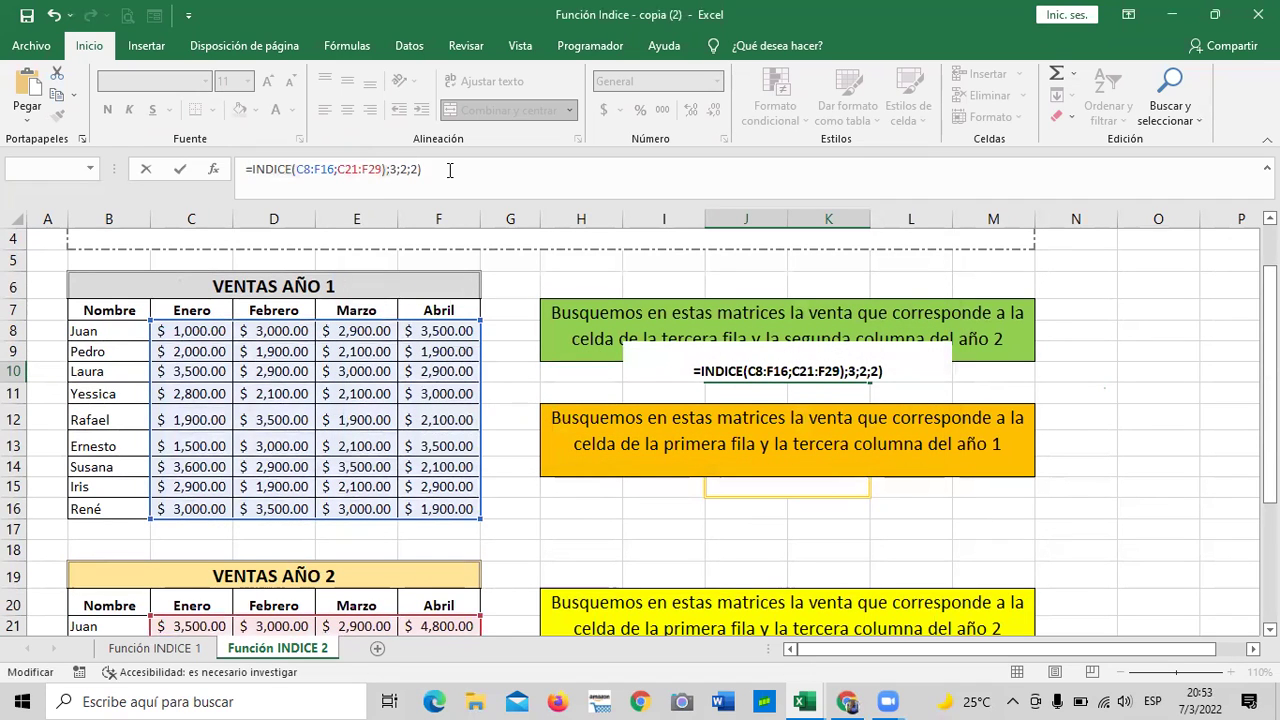
pyautogui.click(299, 170)
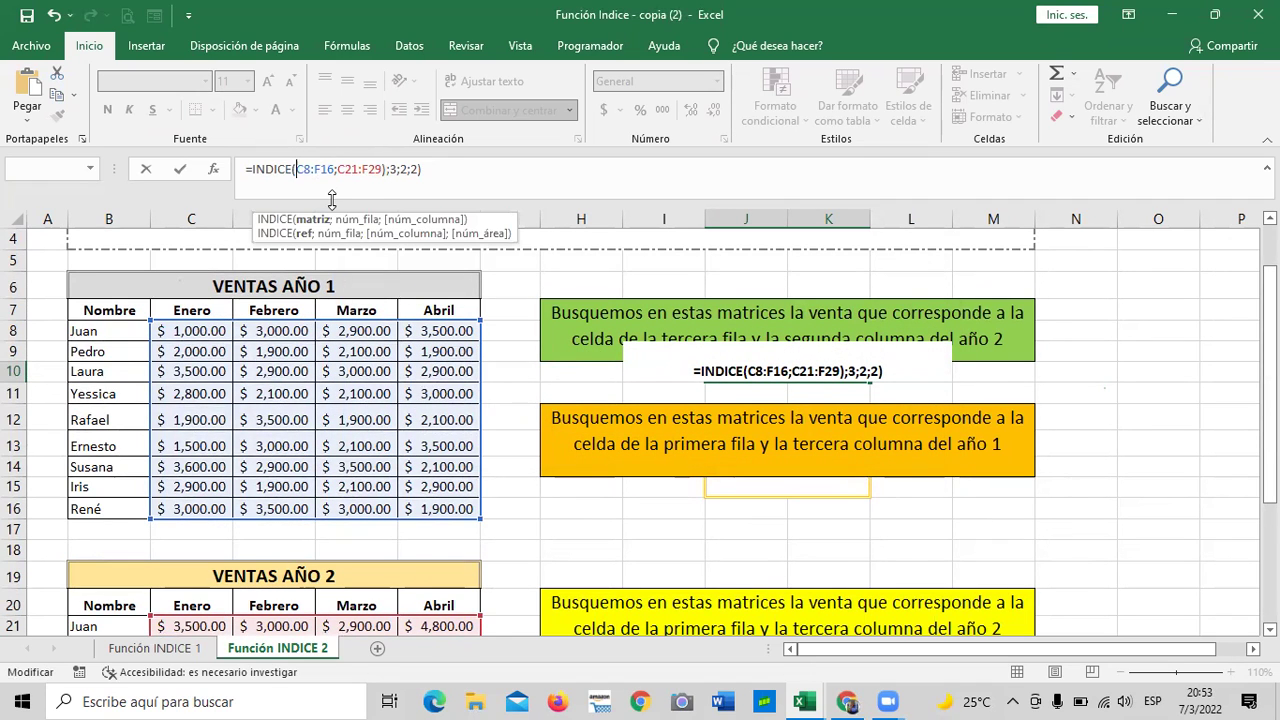
pyautogui.write('(')
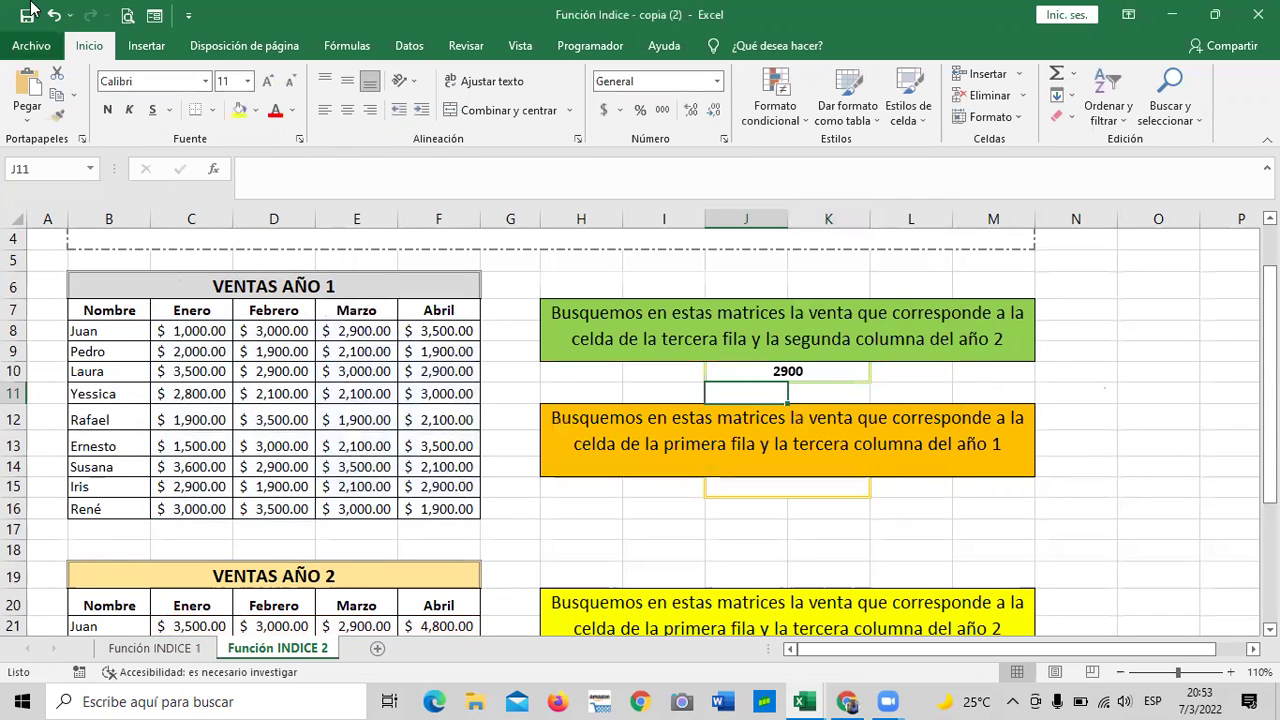
# Step: Start an INDICE formula in J15 for the exercise on the first row and third column of year 1
pyautogui.click(788, 370)
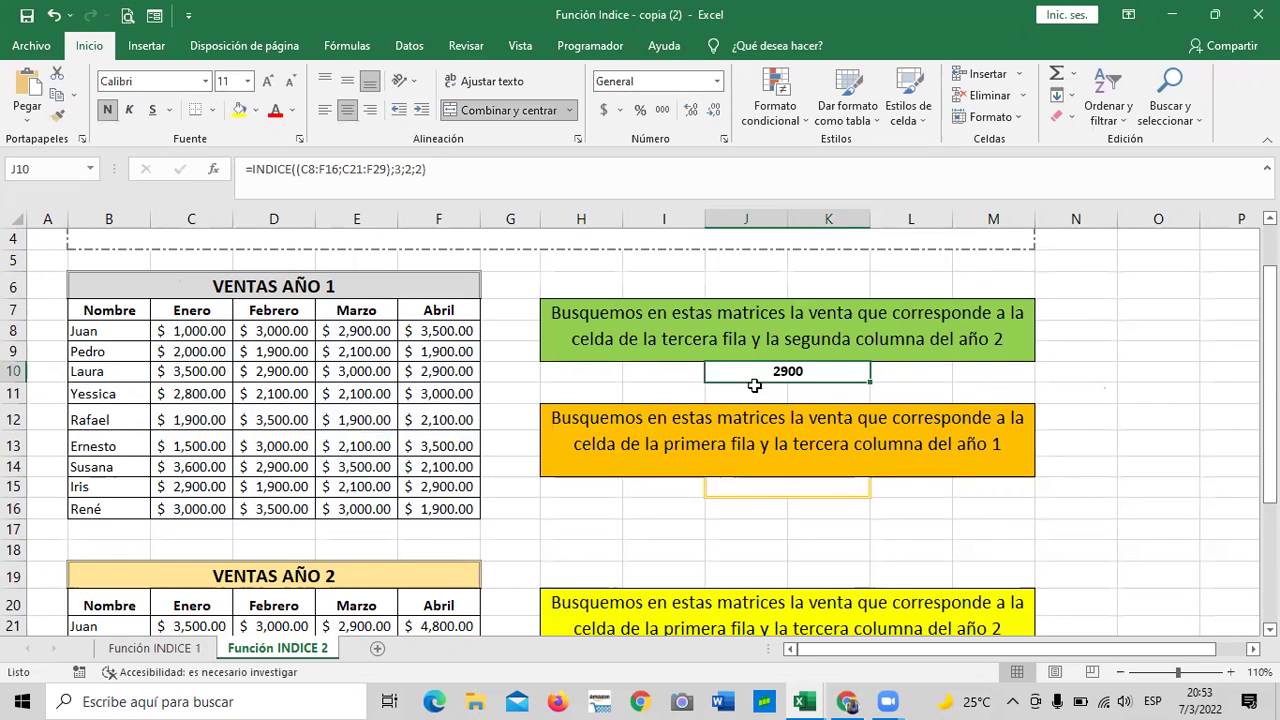
pyautogui.scroll(-3, 720, 466)
pyautogui.scroll(3, 733, 498)
pyautogui.click(772, 490)
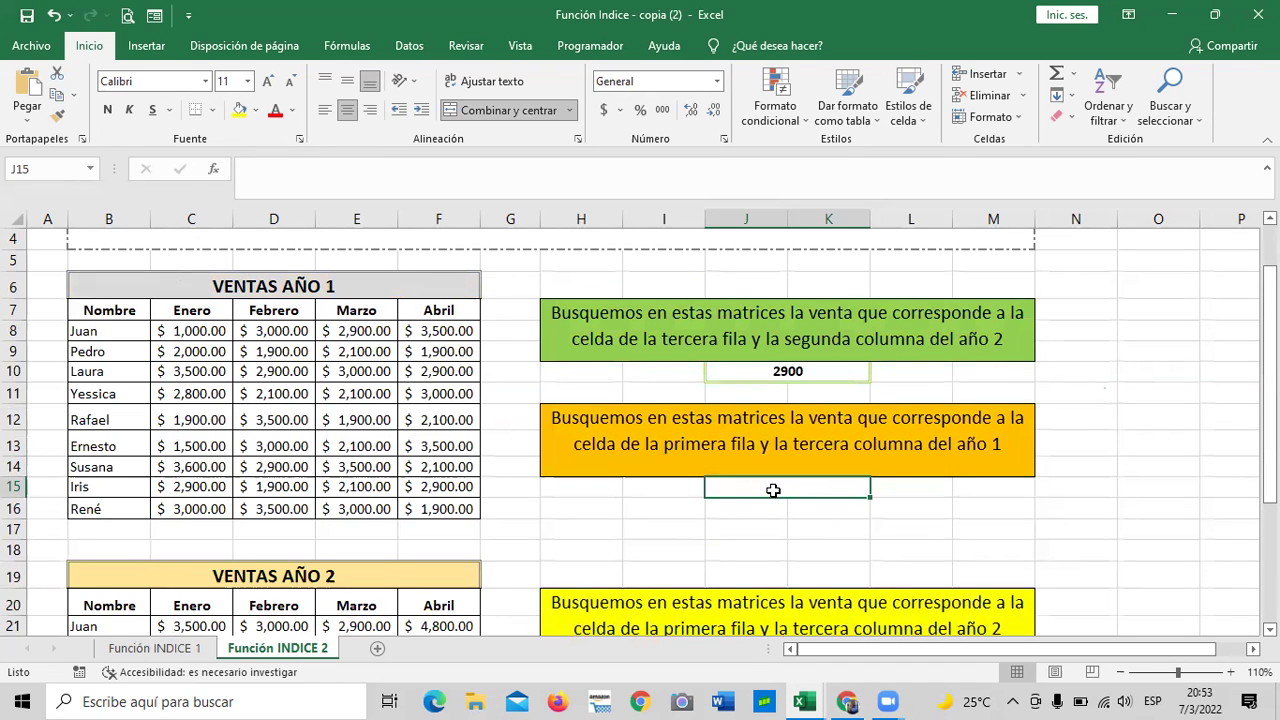
pyautogui.scroll(-4, 773, 490)
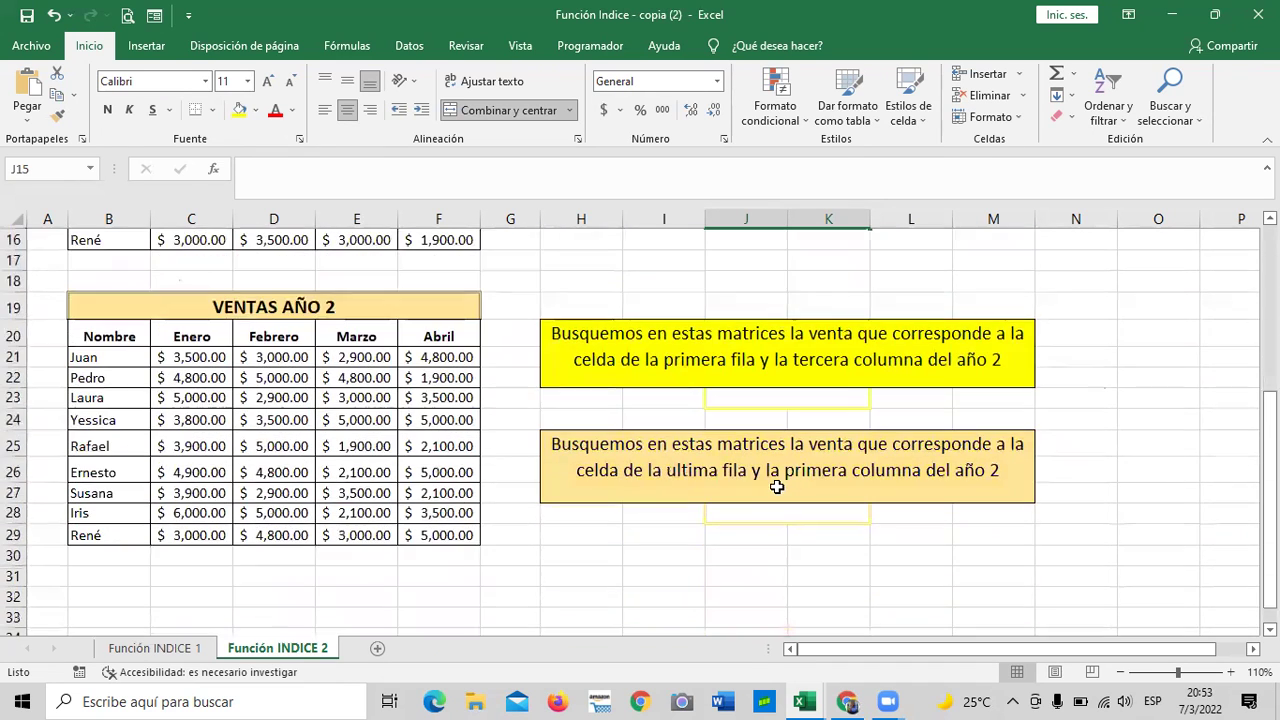
pyautogui.scroll(2, 777, 487)
pyautogui.scroll(3, 674, 526)
pyautogui.scroll(-3, 674, 526)
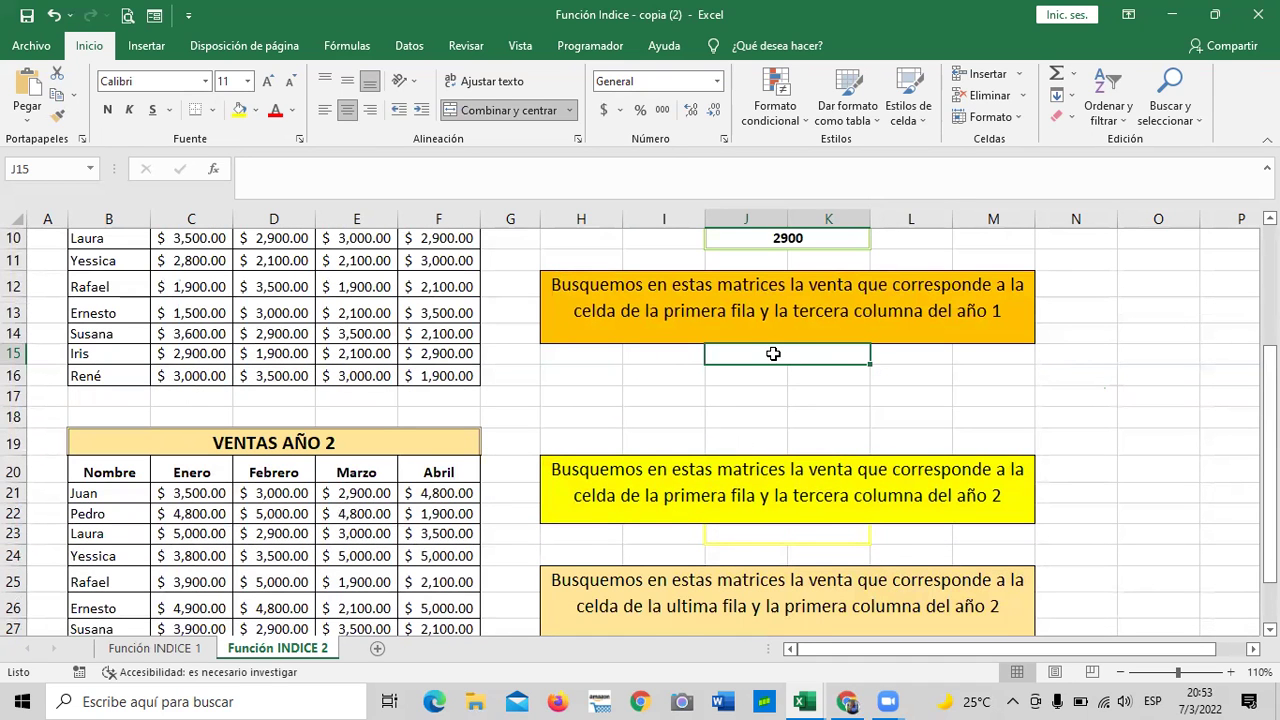
pyautogui.write('=')
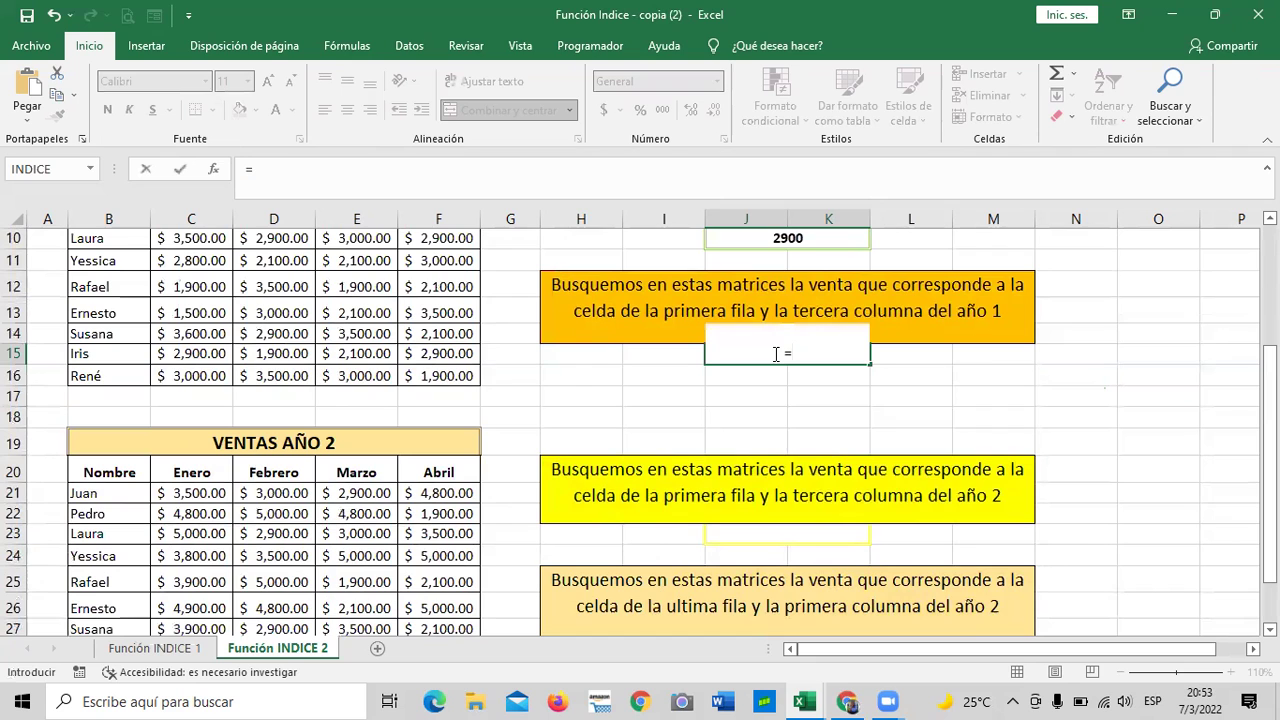
pyautogui.write('indice')
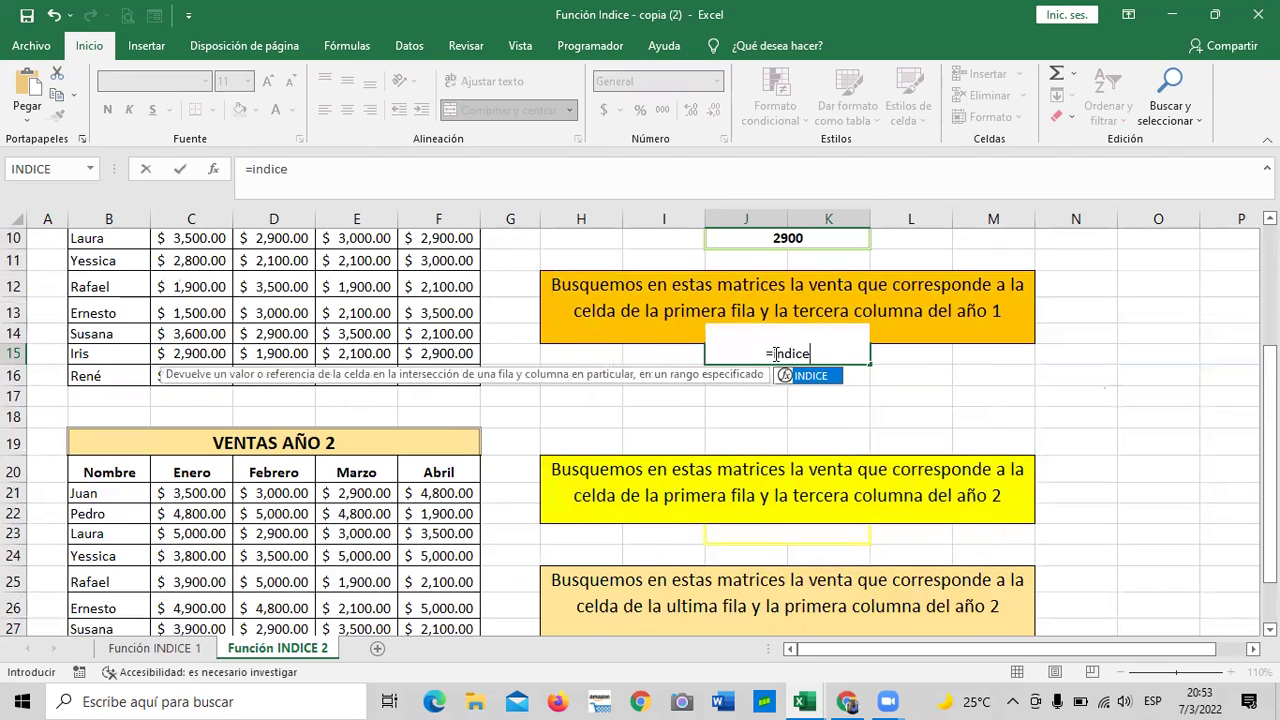
pyautogui.doubleClick(818, 378)
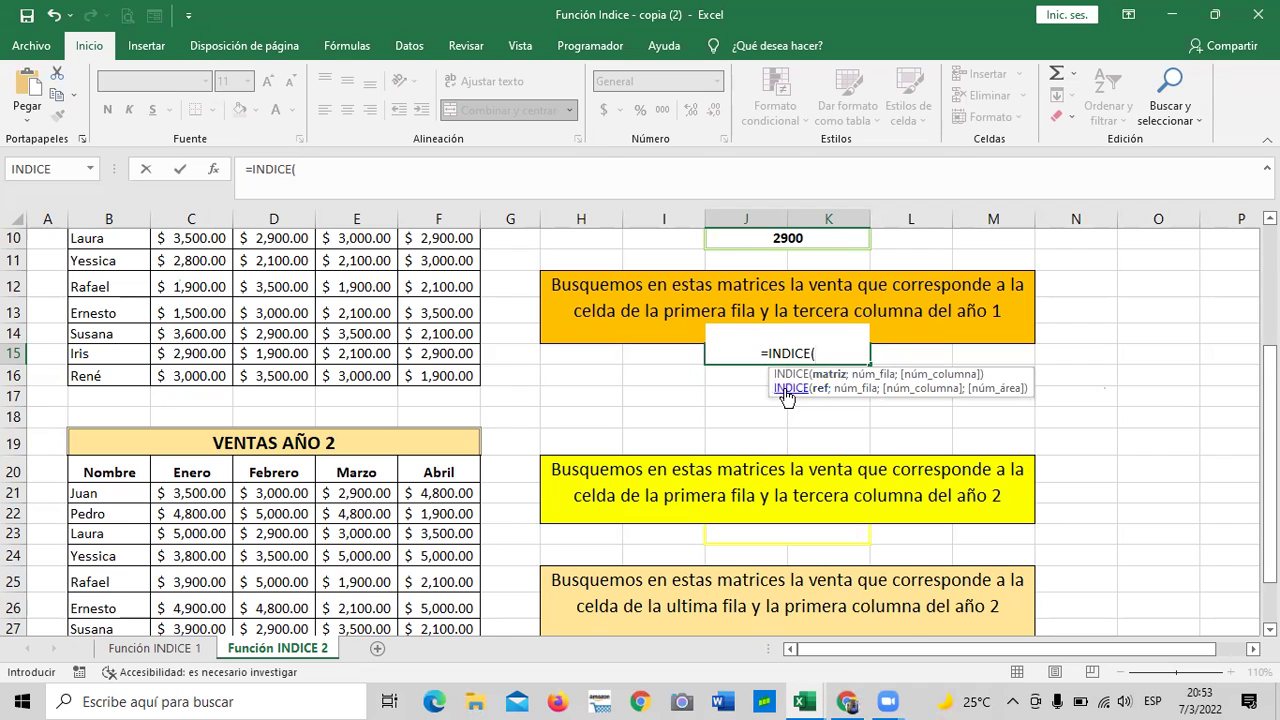
# Step: Add the opening parenthesis for the reference list in the J15 formula and remove the stray J17 reference
pyautogui.click(818, 390)
pyautogui.click(745, 396)
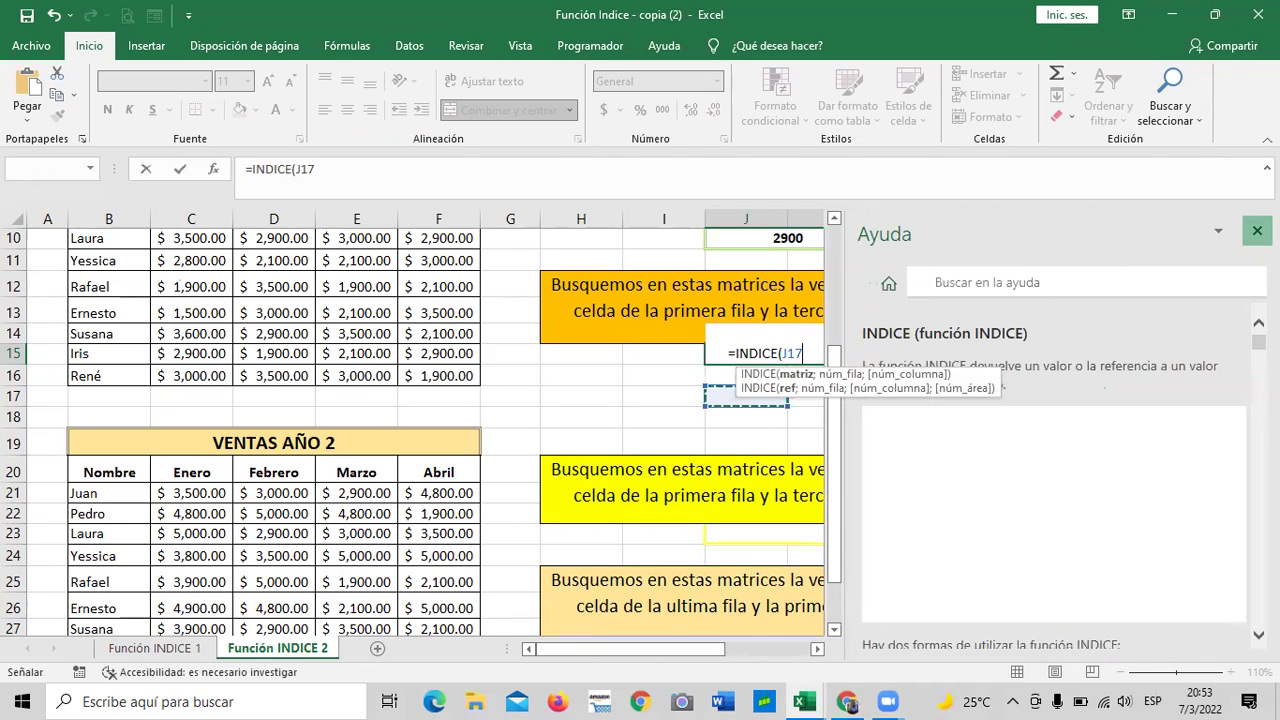
pyautogui.click(1257, 231)
pyautogui.click(805, 353)
pyautogui.write('(')
pyautogui.click(446, 170)
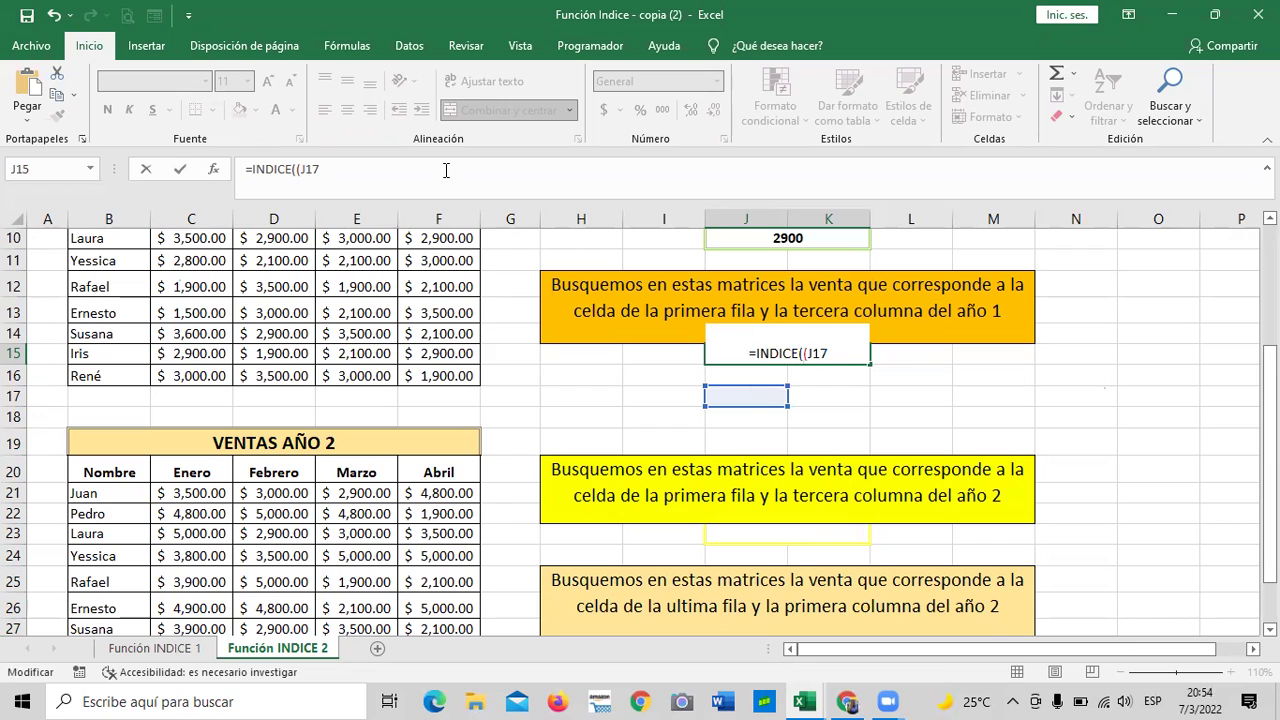
pyautogui.press('BackSpace')
pyautogui.press('BackSpace')
pyautogui.press('BackSpace')
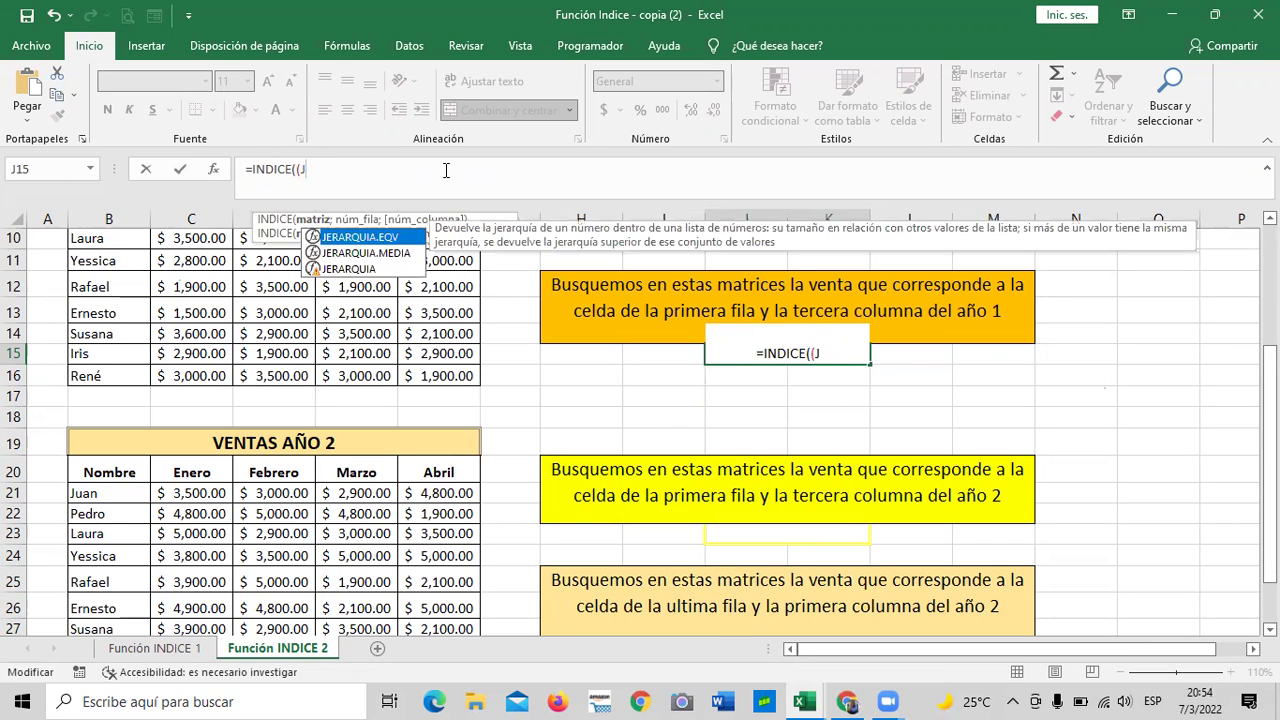
# Step: Enter the VENTAS AÑO 1 sales range C8:F16 as the first reference in J15, followed by a semicolon
pyautogui.scroll(1, 345, 308)
pyautogui.scroll(3, 345, 308)
pyautogui.moveTo(163, 393); pyautogui.dragTo(410, 572)
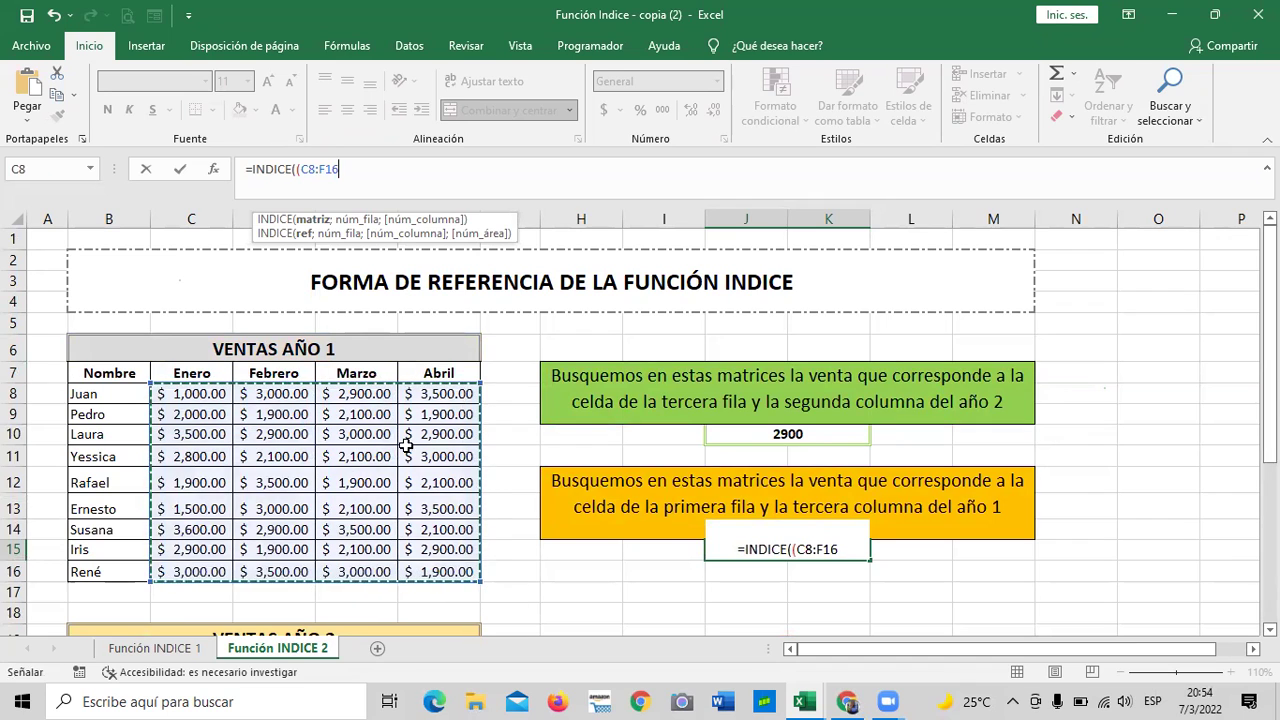
pyautogui.scroll(-3, 406, 445)
pyautogui.write(';')
# Step: Add the VENTAS AÑO 2 sales range C21:F29 as the second reference and close the reference list with a parenthesis and a semicolon
pyautogui.scroll(1, 619, 500)
pyautogui.scroll(-3, 619, 500)
pyautogui.moveTo(183, 357); pyautogui.dragTo(442, 533)
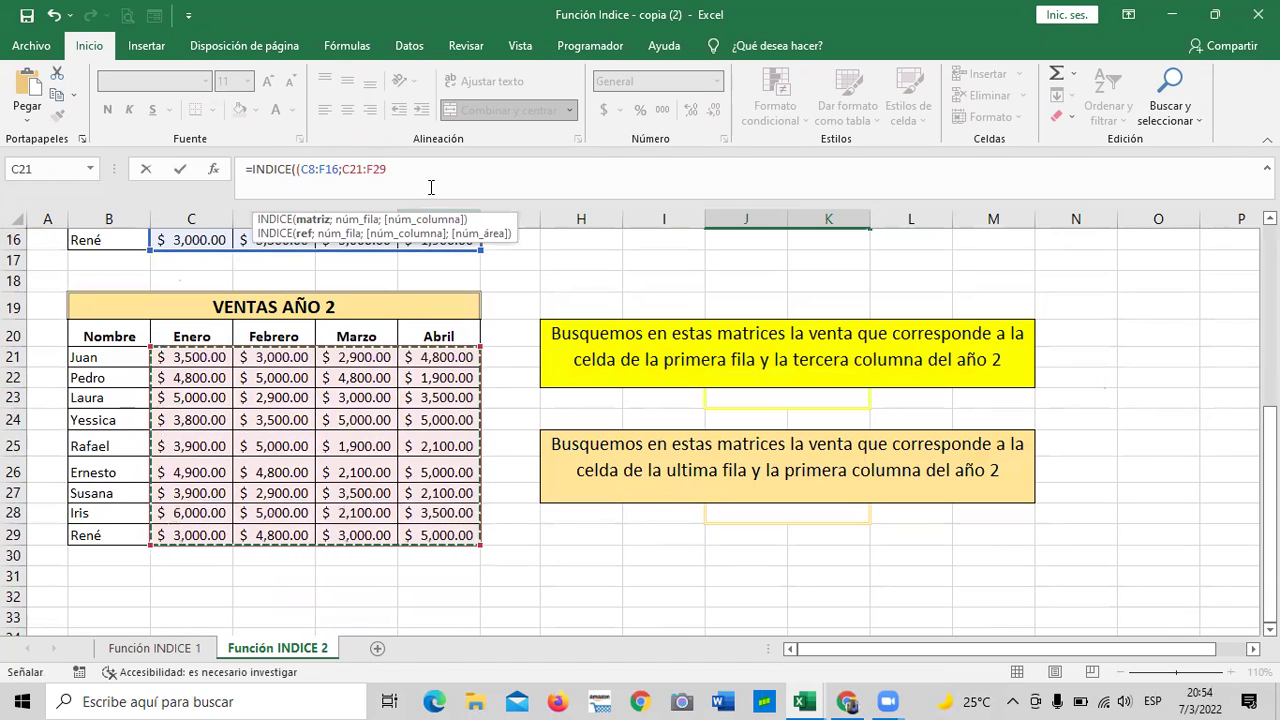
pyautogui.write(';')
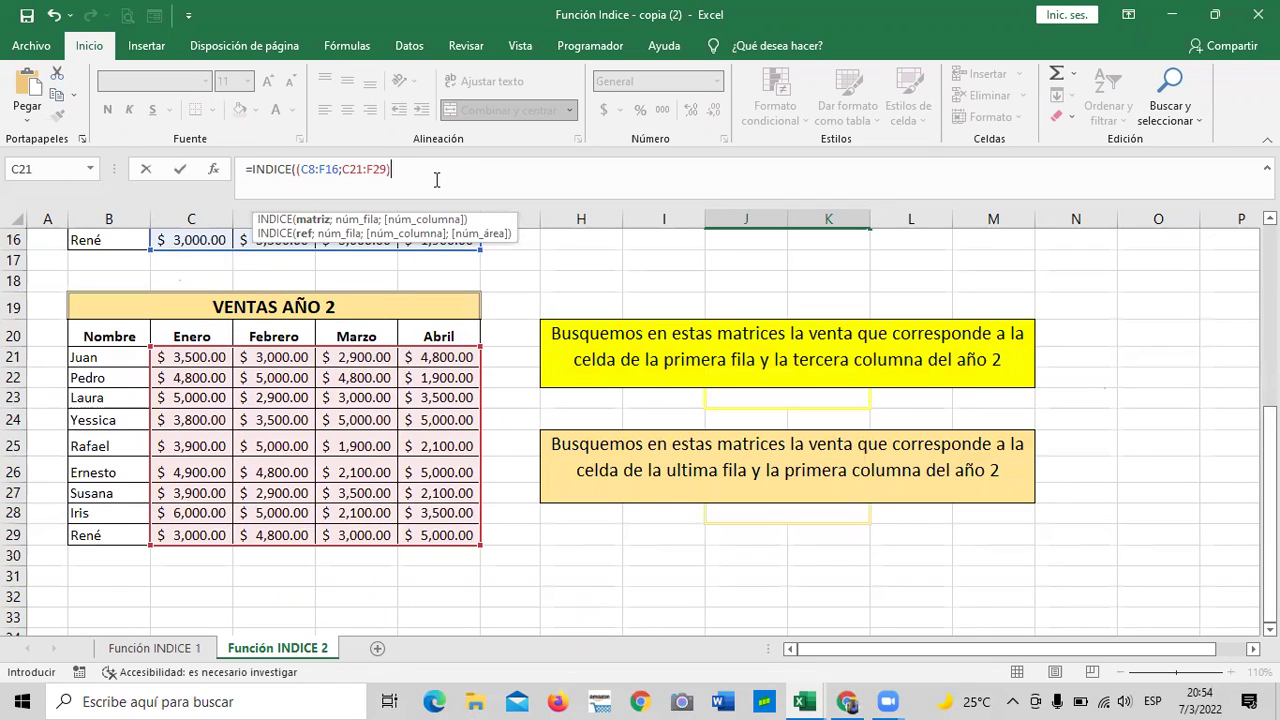
pyautogui.write(';')
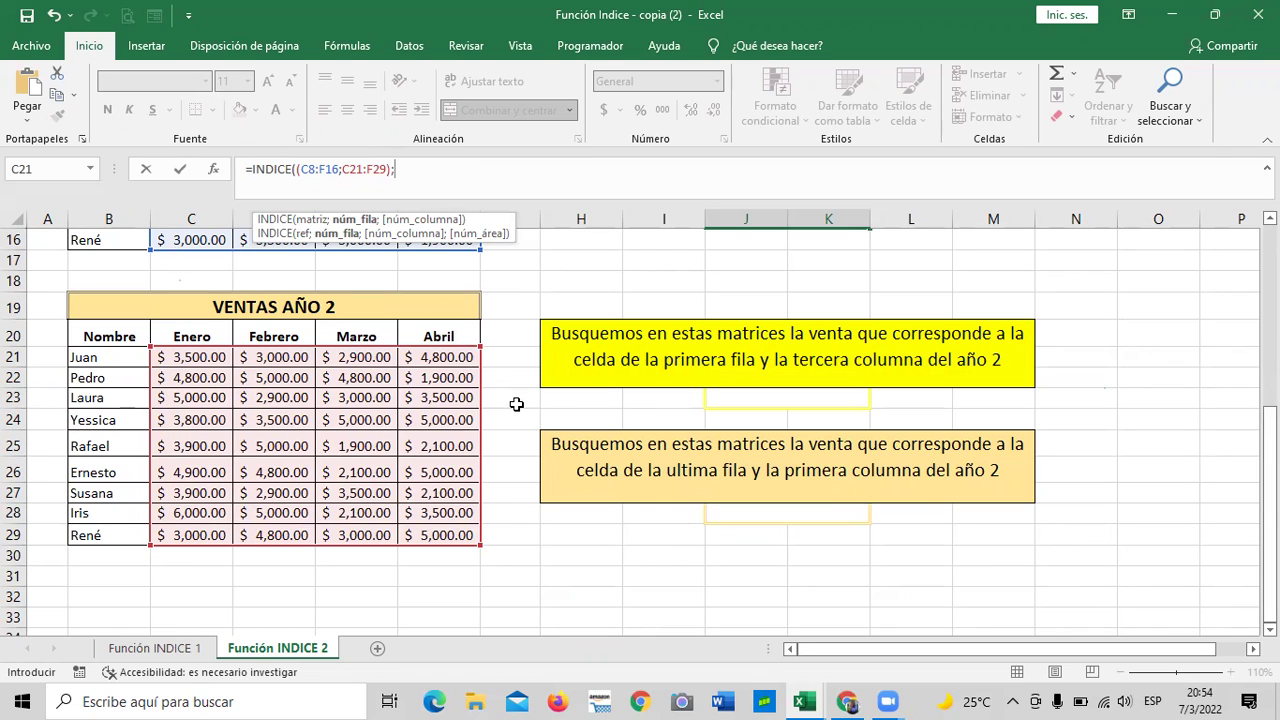
# Step: Complete the J15 formula with row 1, column 3 and area 1, and enter it as =INDICE((C8:F16;C21:F29);1;3;1)
pyautogui.scroll(2, 516, 404)
pyautogui.scroll(2, 516, 404)
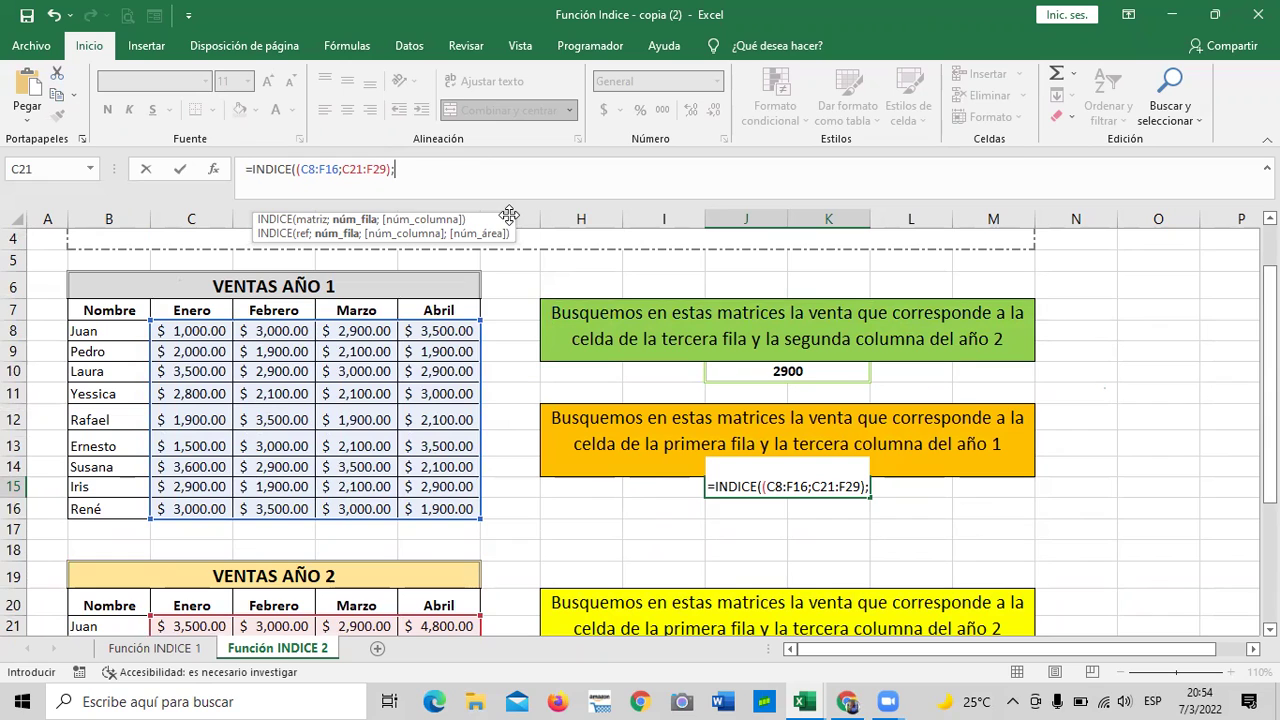
pyautogui.write('1;')
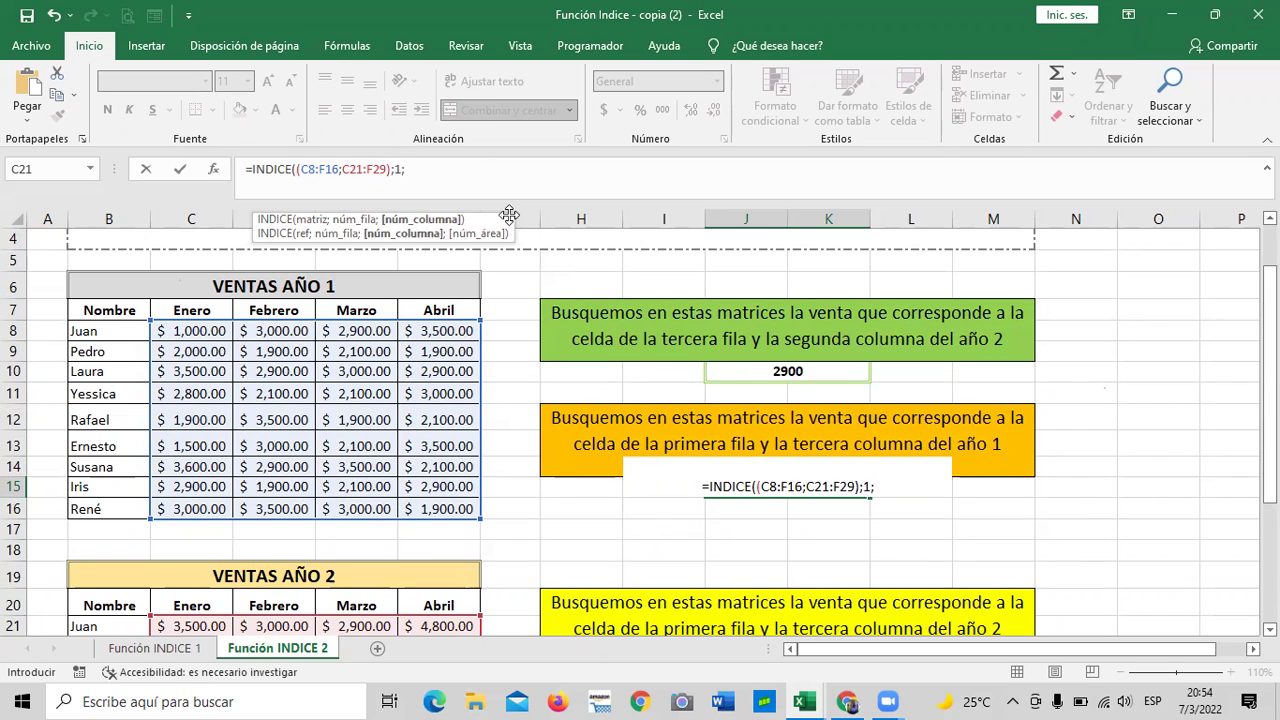
pyautogui.write('3')
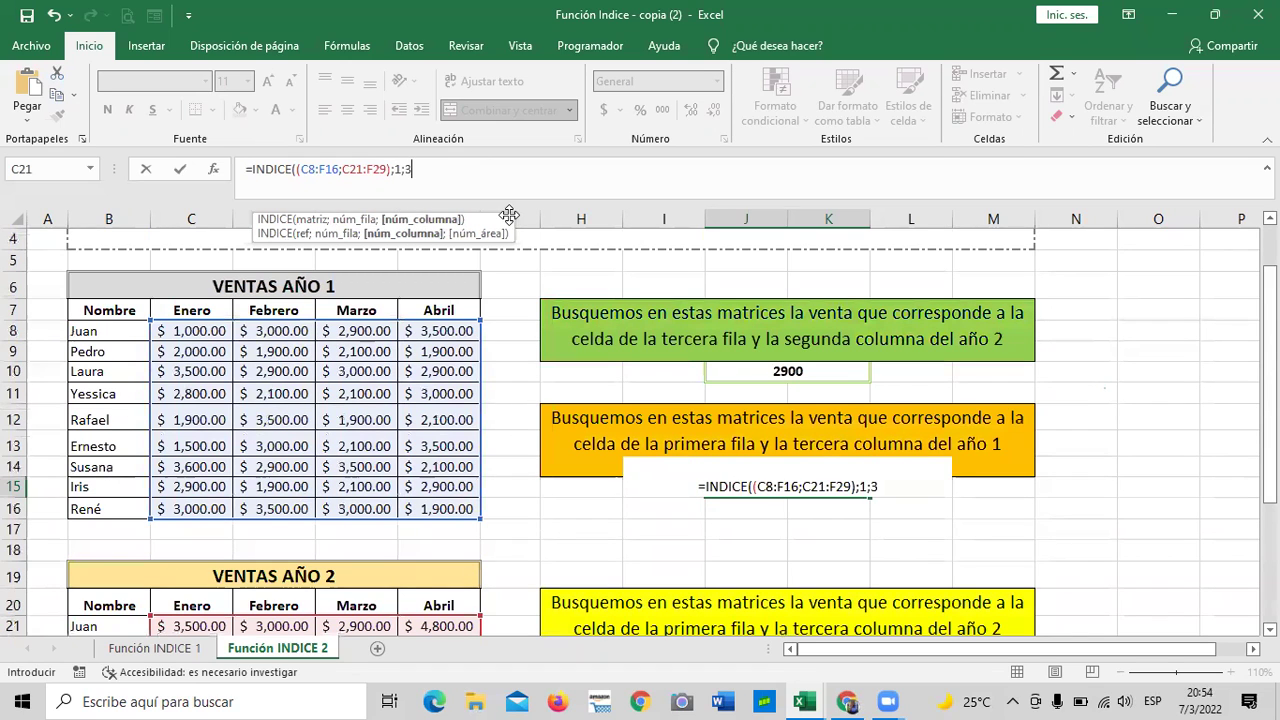
pyautogui.write(';')
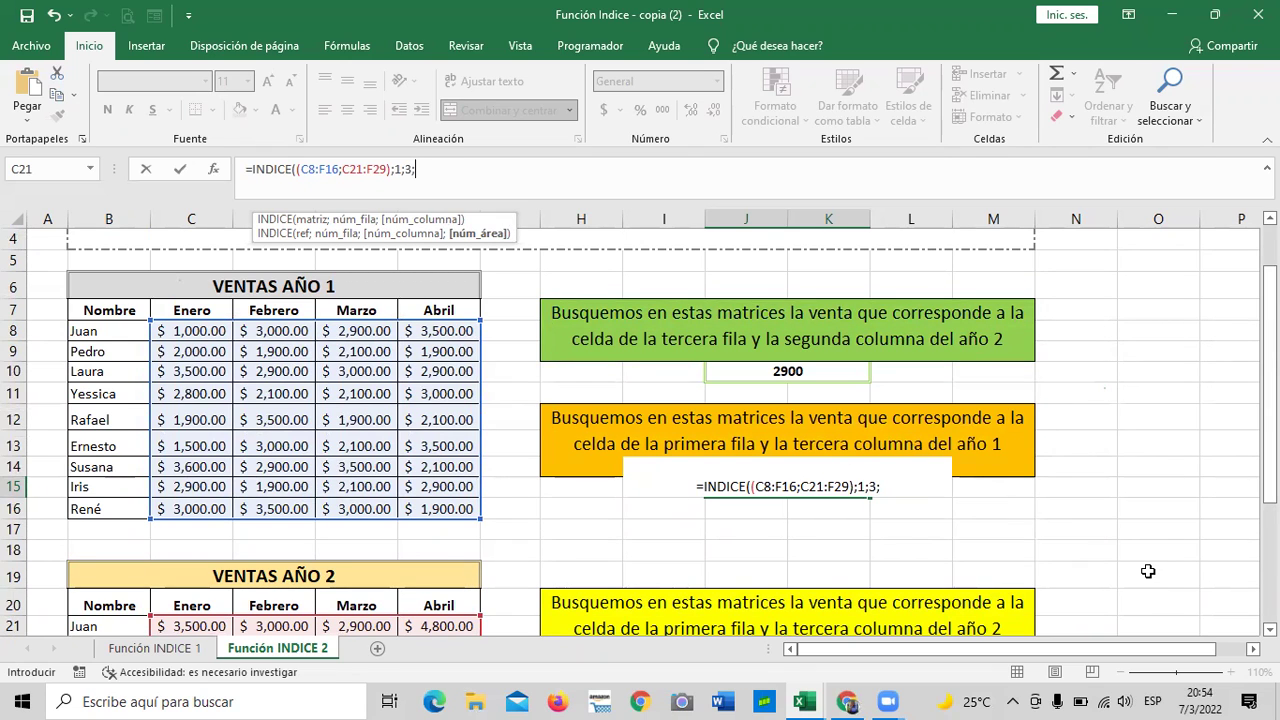
pyautogui.write('1')
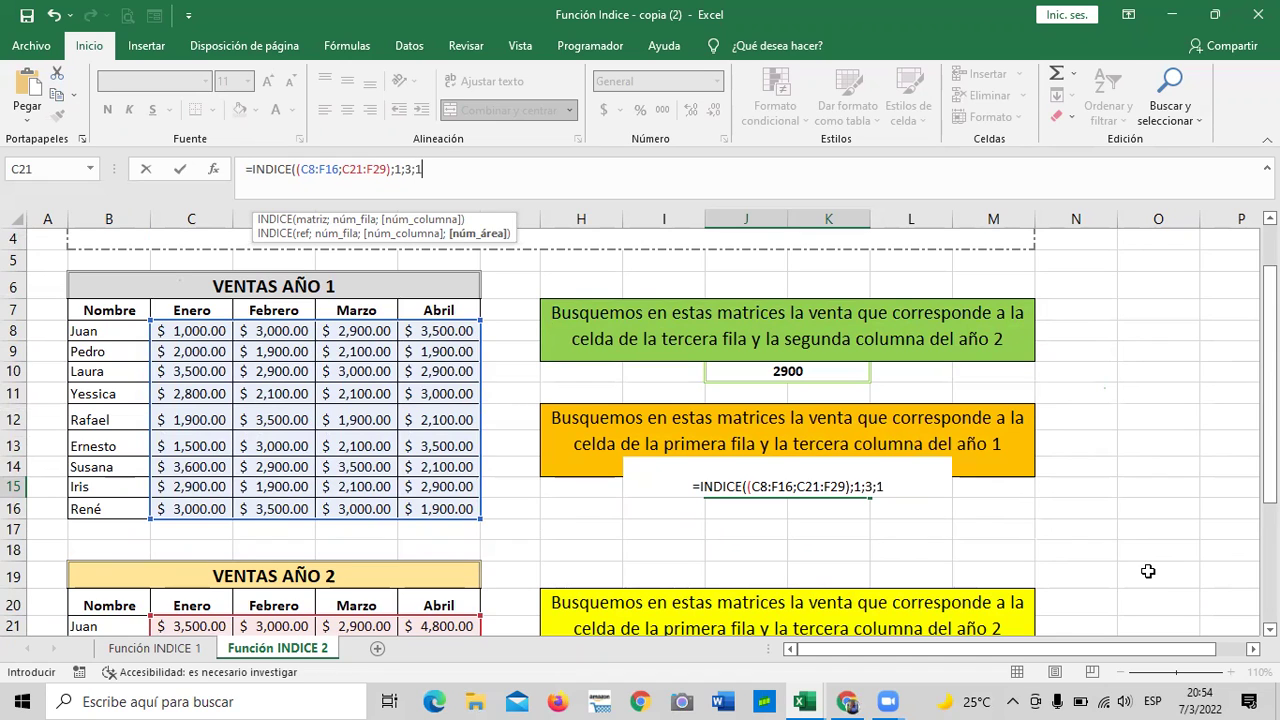
pyautogui.write(')')
pyautogui.press('Return')
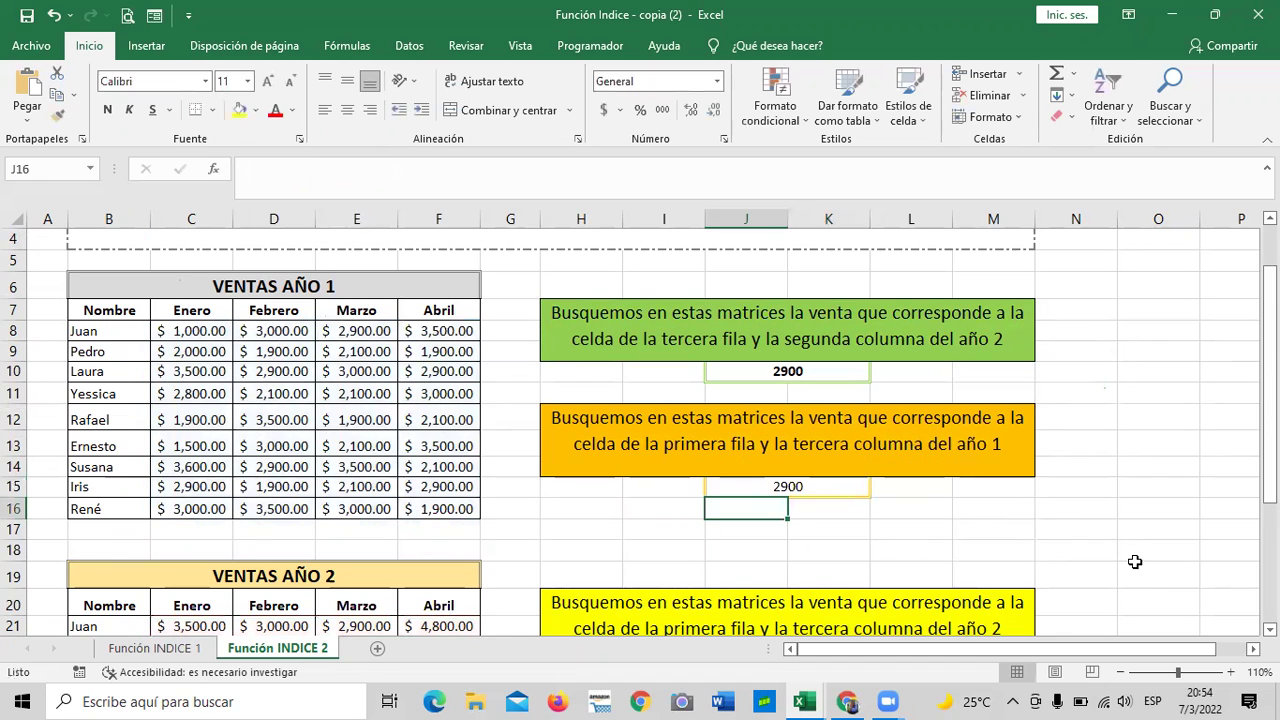
# Step: Compare the formulas in J10 and J15 and locate the first data row of the VENTAS AÑO 1 table
pyautogui.click(762, 373)
pyautogui.click(797, 486)
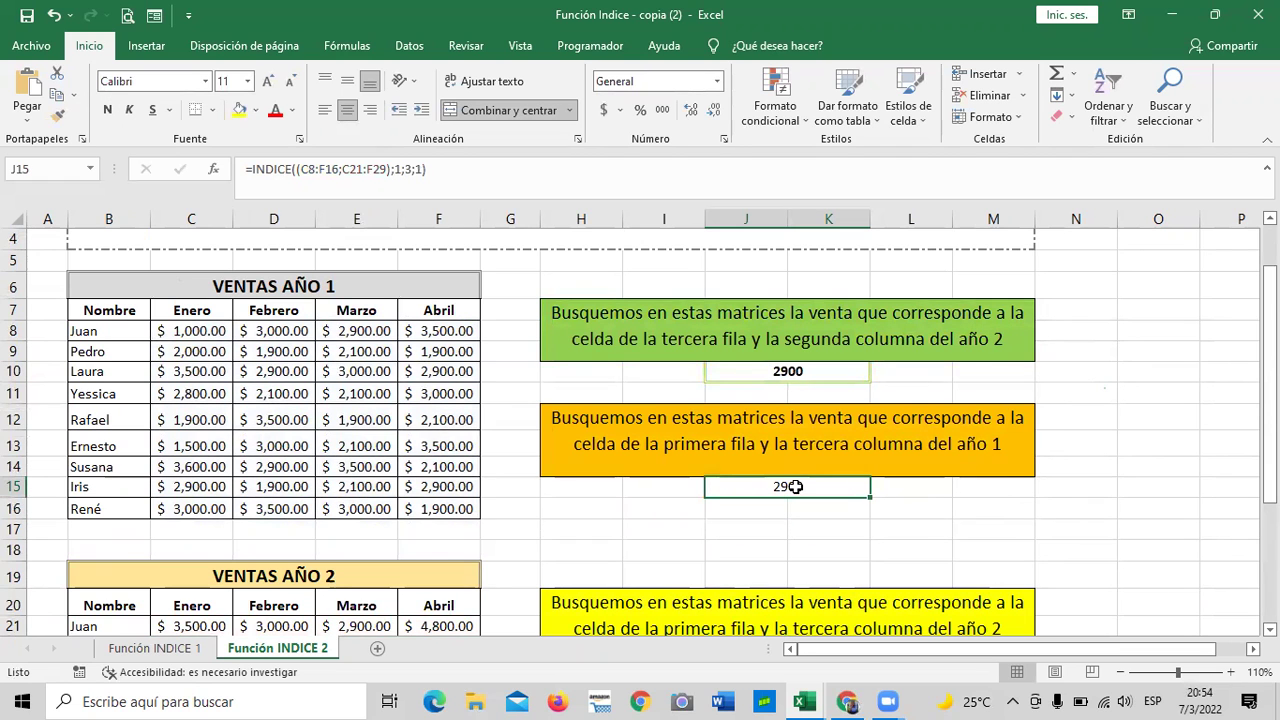
pyautogui.scroll(-5, 795, 486)
pyautogui.scroll(1, 790, 492)
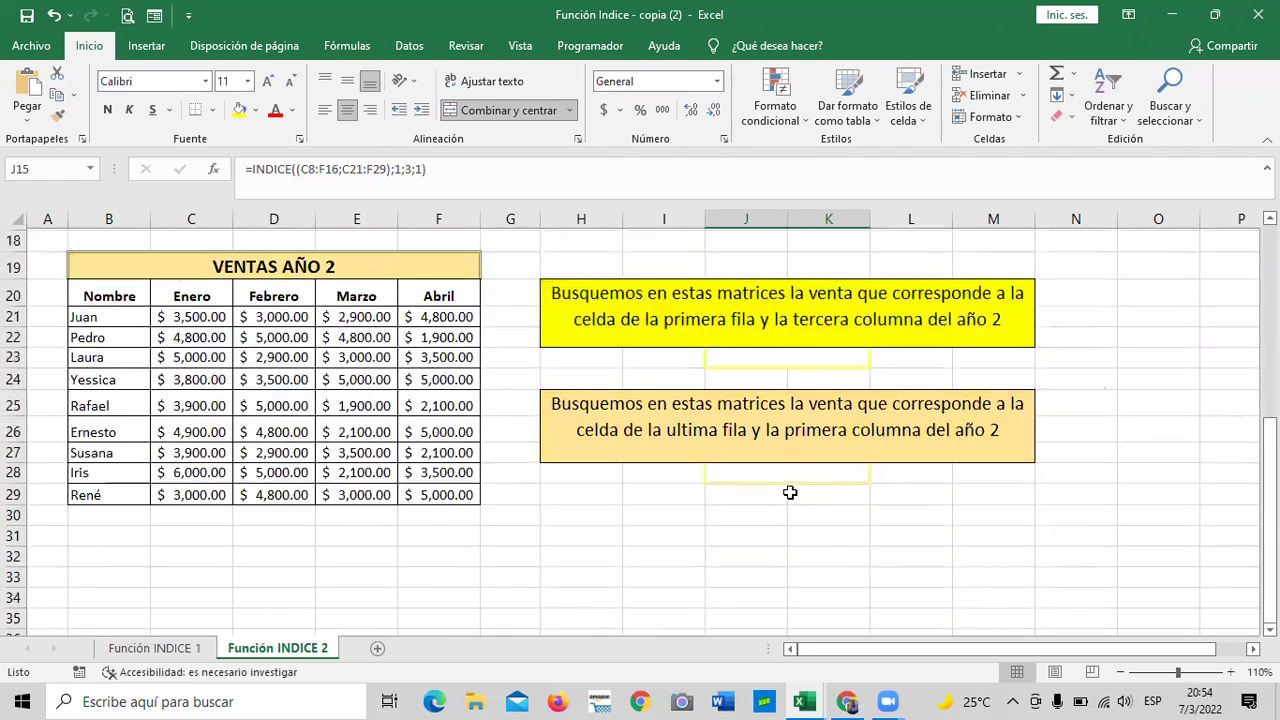
pyautogui.scroll(4, 790, 492)
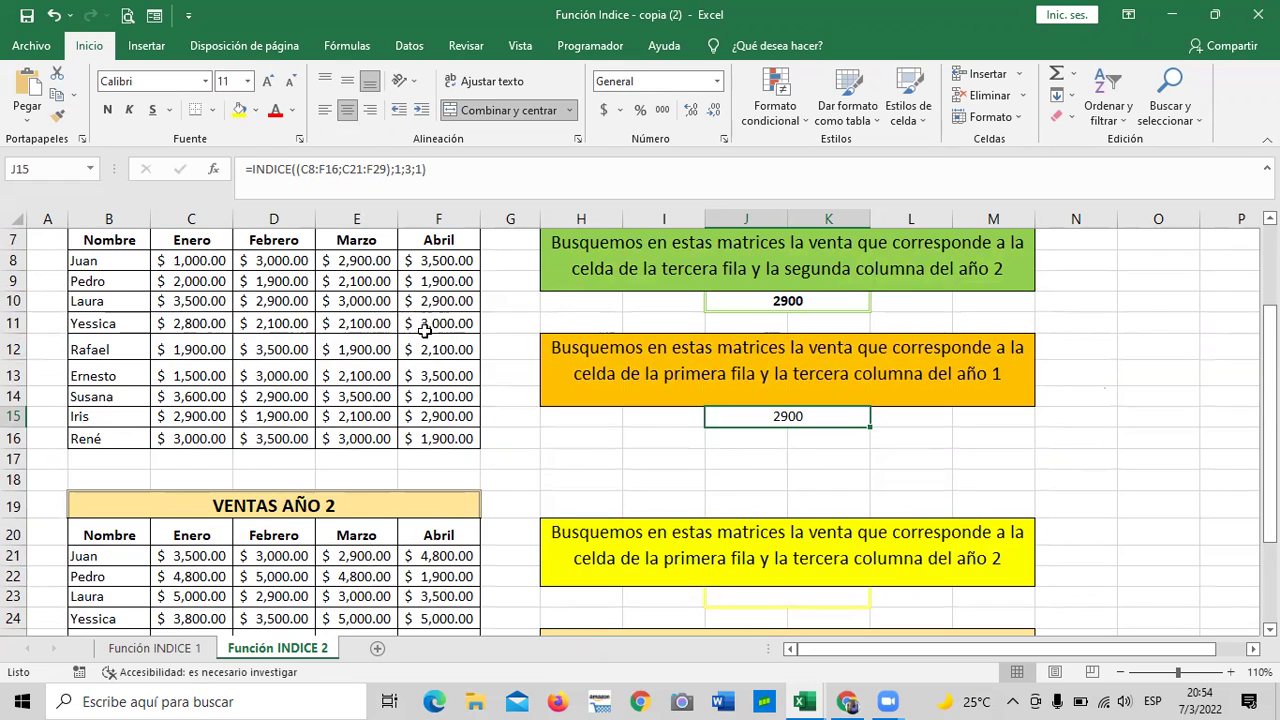
pyautogui.scroll(1, 356, 380)
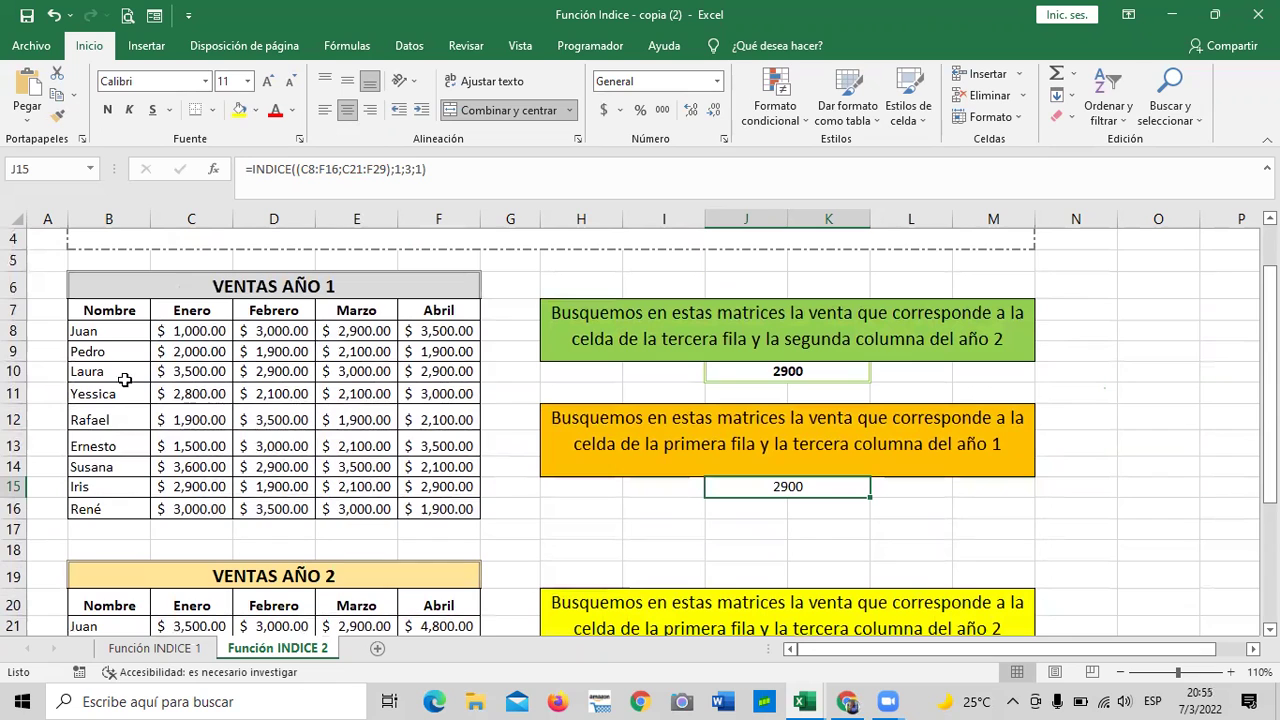
pyautogui.click(14, 320)
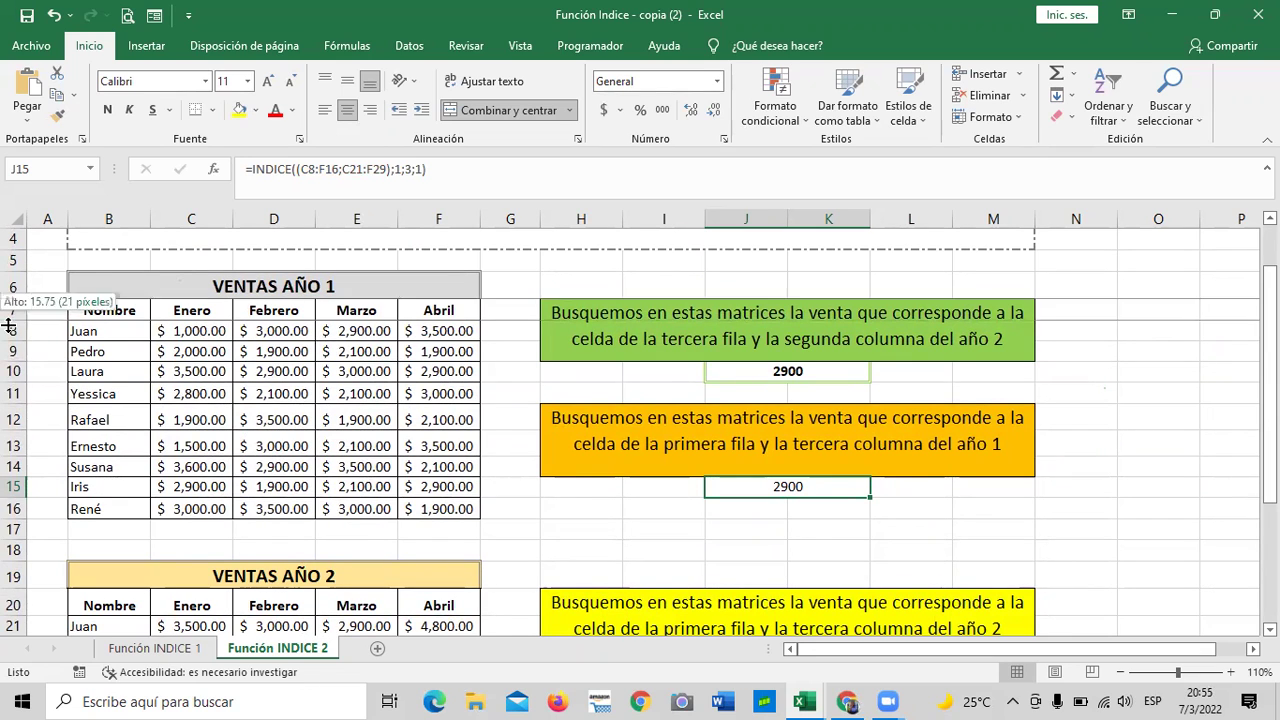
pyautogui.click(14, 330)
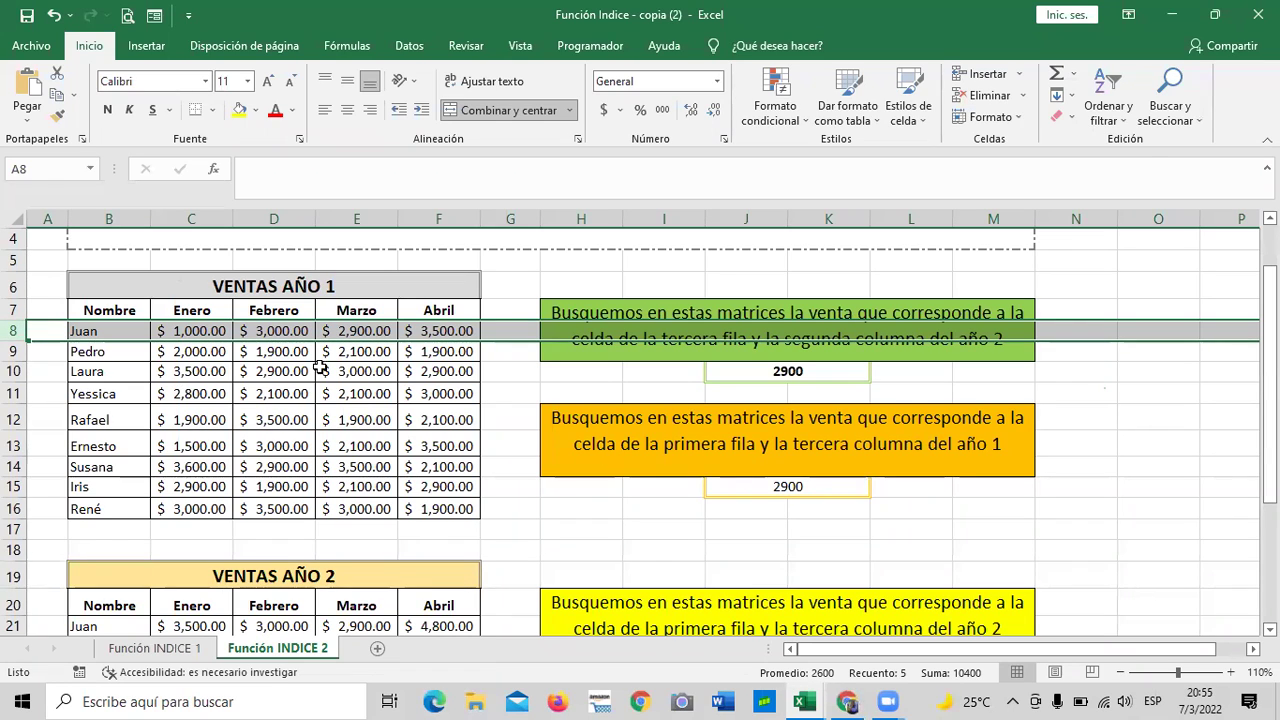
# Step: Fill the first-row, third-column cell E8 of VENTAS AÑO 1 with orange to match the J15 exercise
pyautogui.click(370, 328)
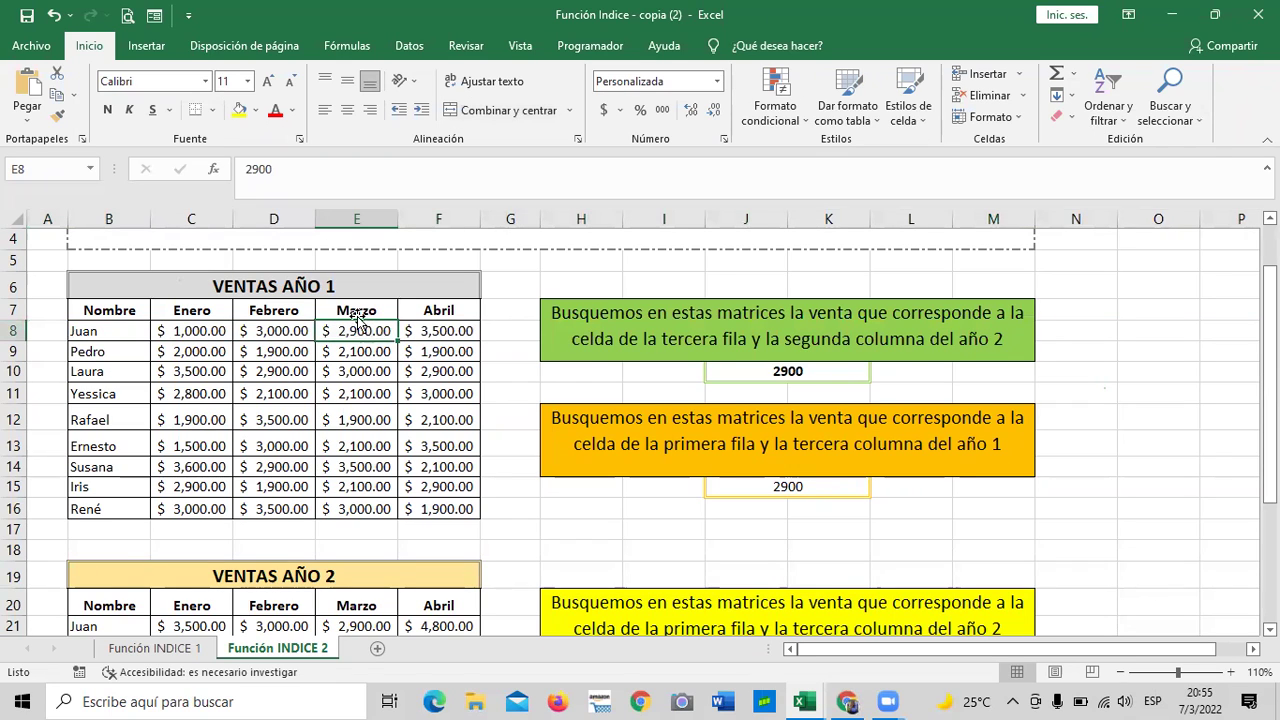
pyautogui.click(256, 110)
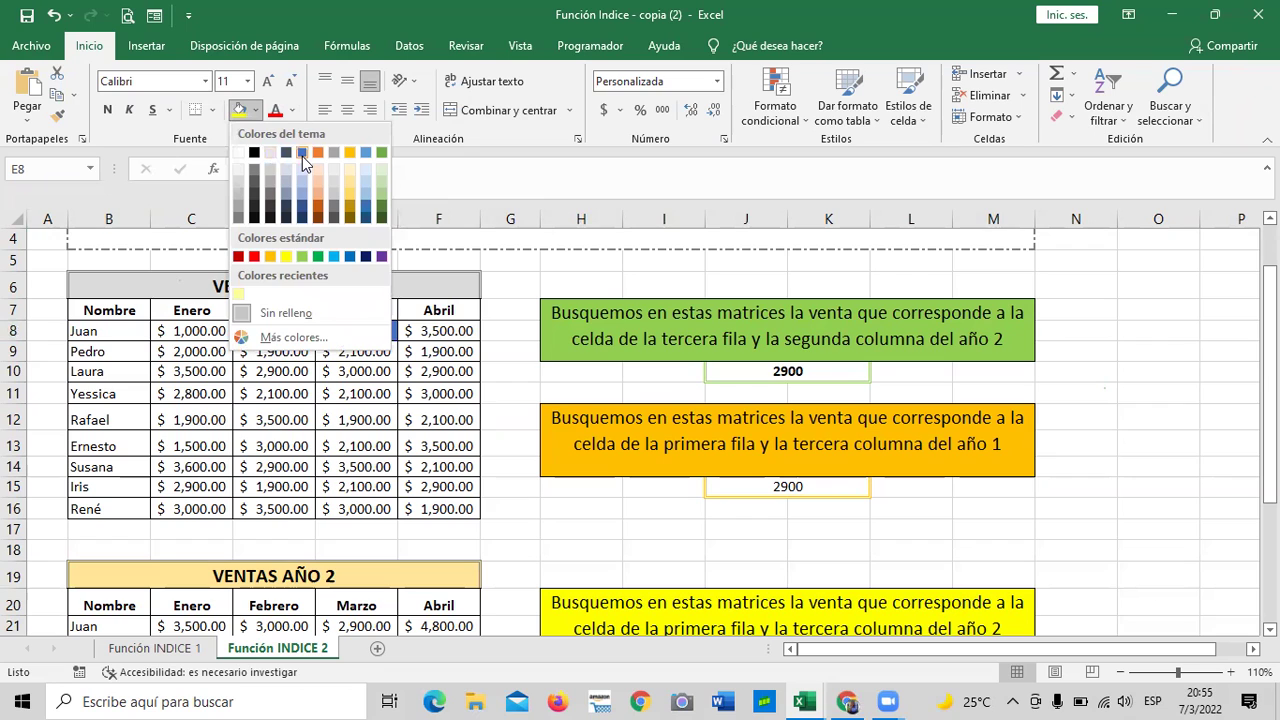
pyautogui.click(272, 258)
pyautogui.click(570, 446)
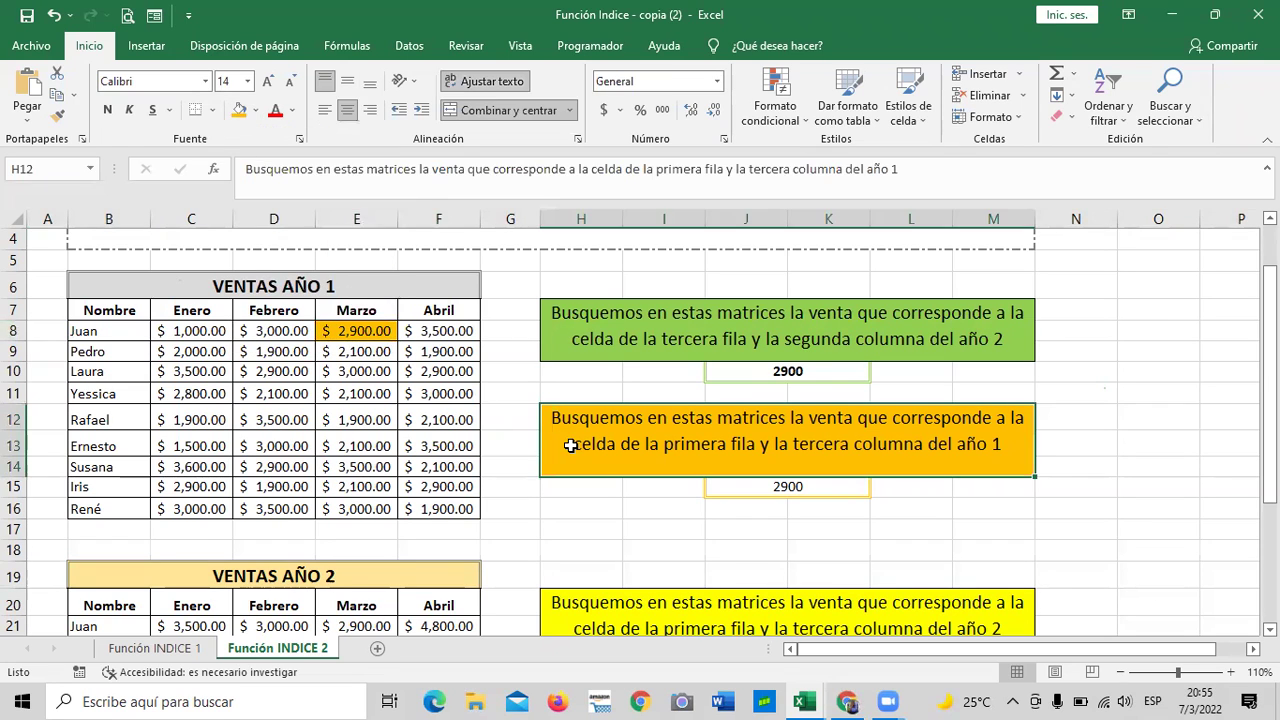
# Step: Check the J10 formula and fill the third-row, second-column cell D23 of VENTAS AÑO 2 with light green to match its exercise
pyautogui.click(795, 375)
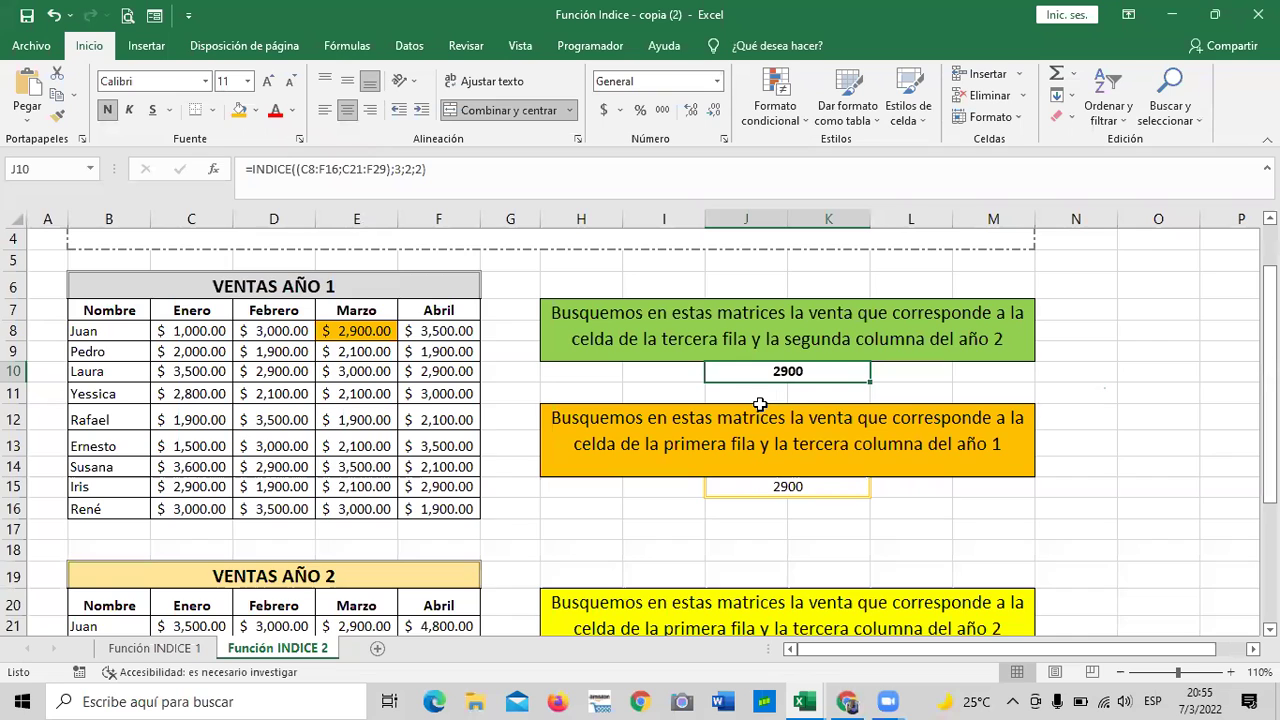
pyautogui.scroll(-3, 551, 457)
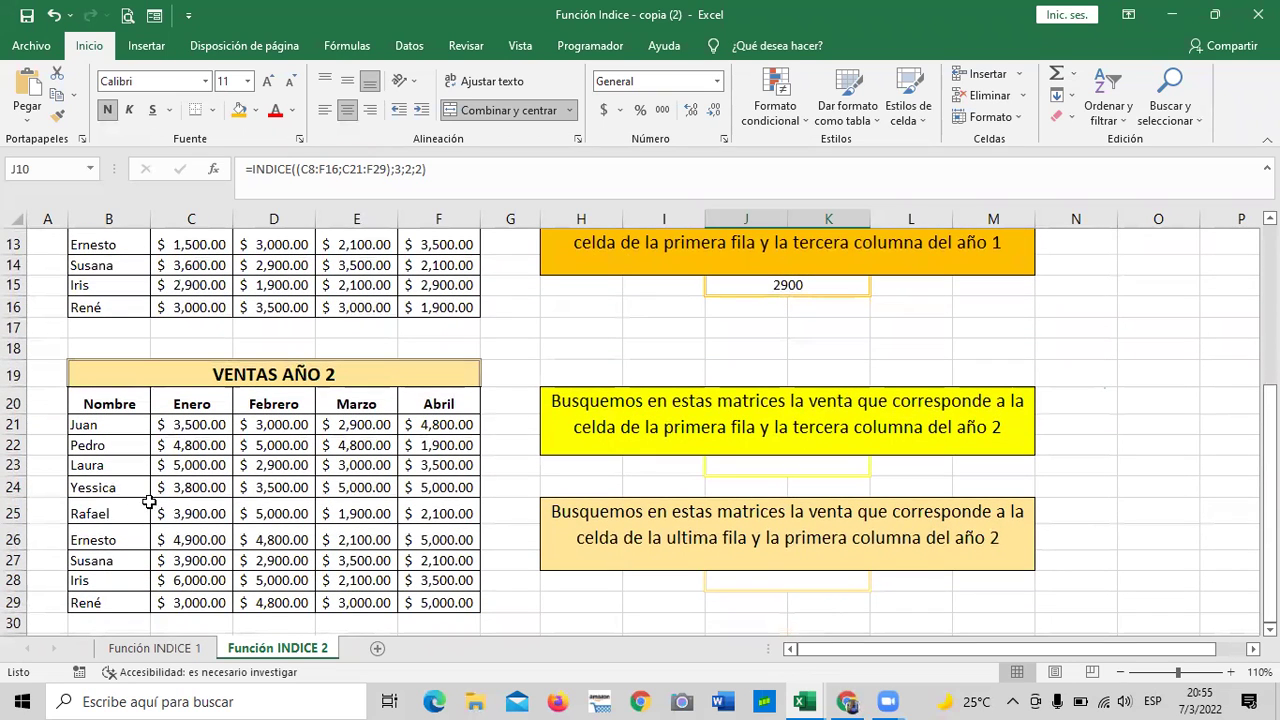
pyautogui.click(13, 465)
pyautogui.scroll(1, 467, 484)
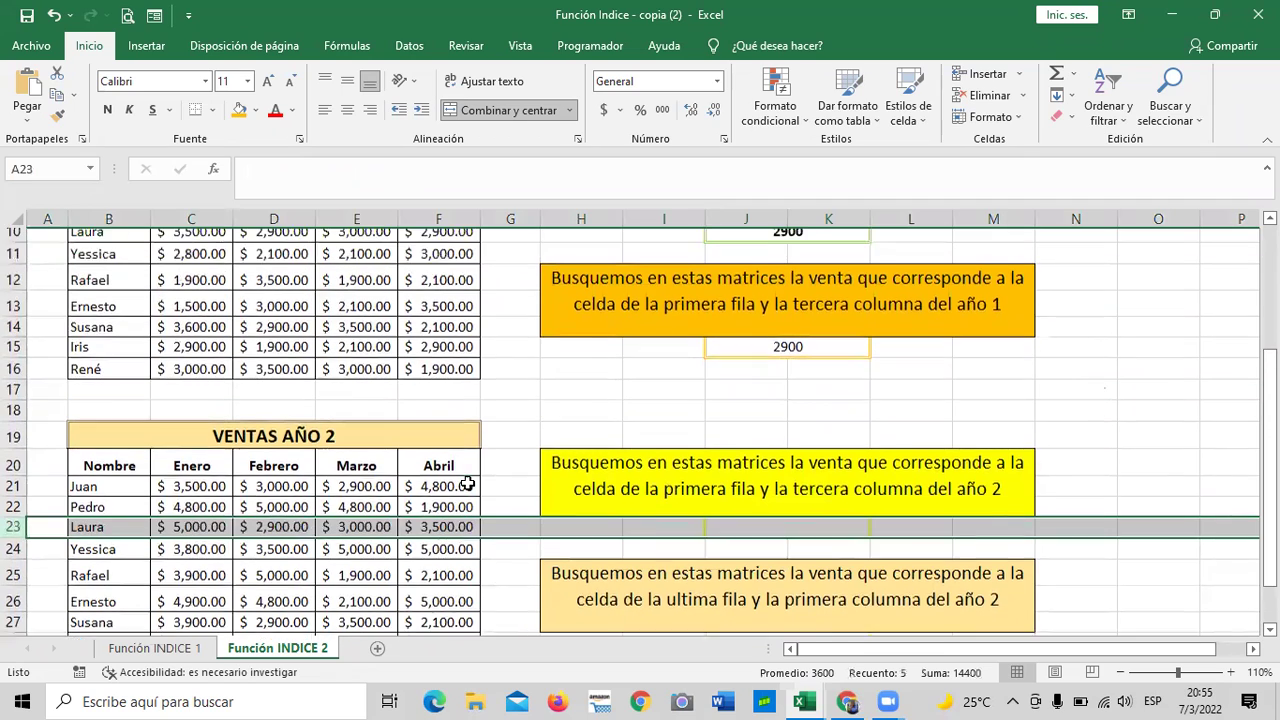
pyautogui.scroll(2, 467, 484)
pyautogui.scroll(-2, 467, 484)
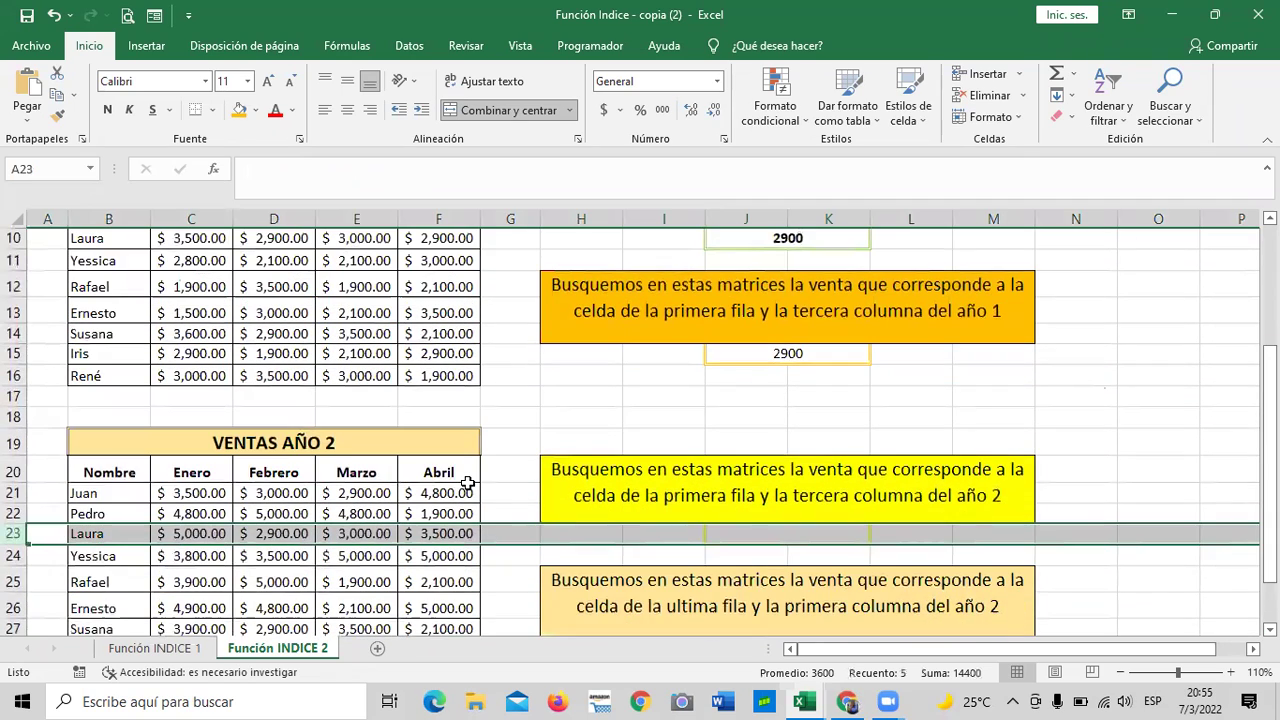
pyautogui.scroll(-1, 261, 485)
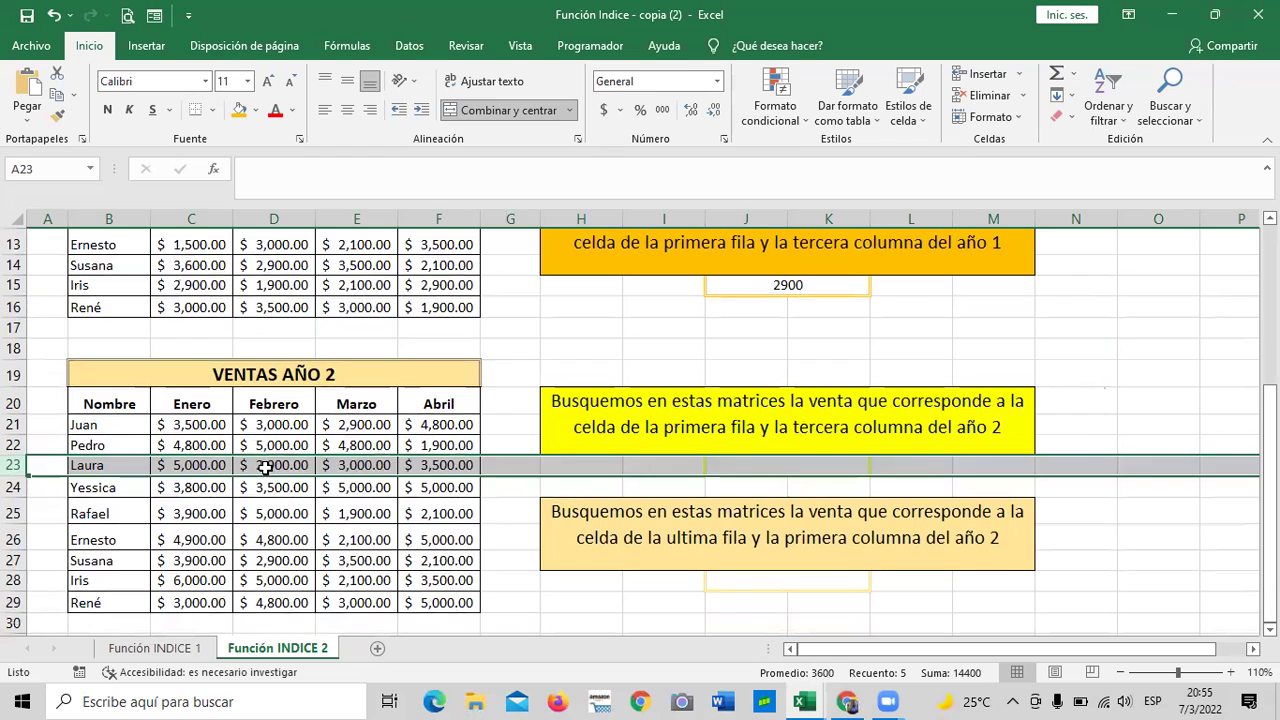
pyautogui.click(265, 467)
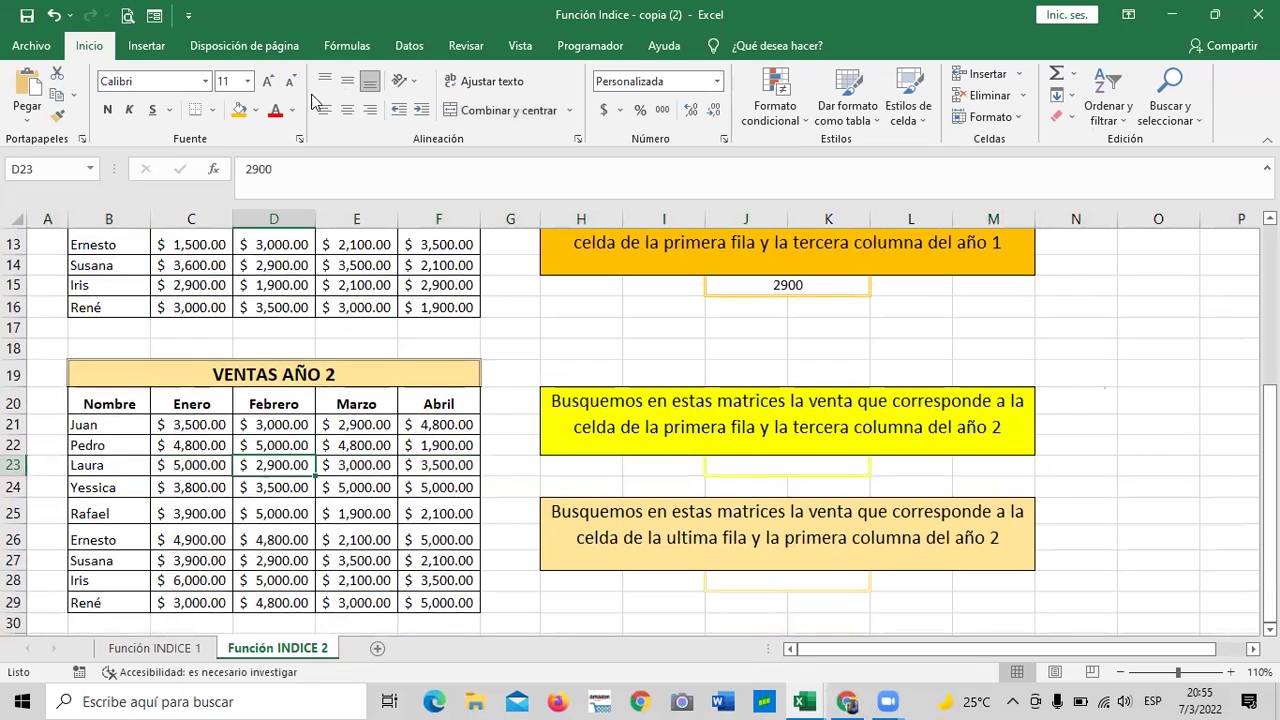
pyautogui.click(258, 110)
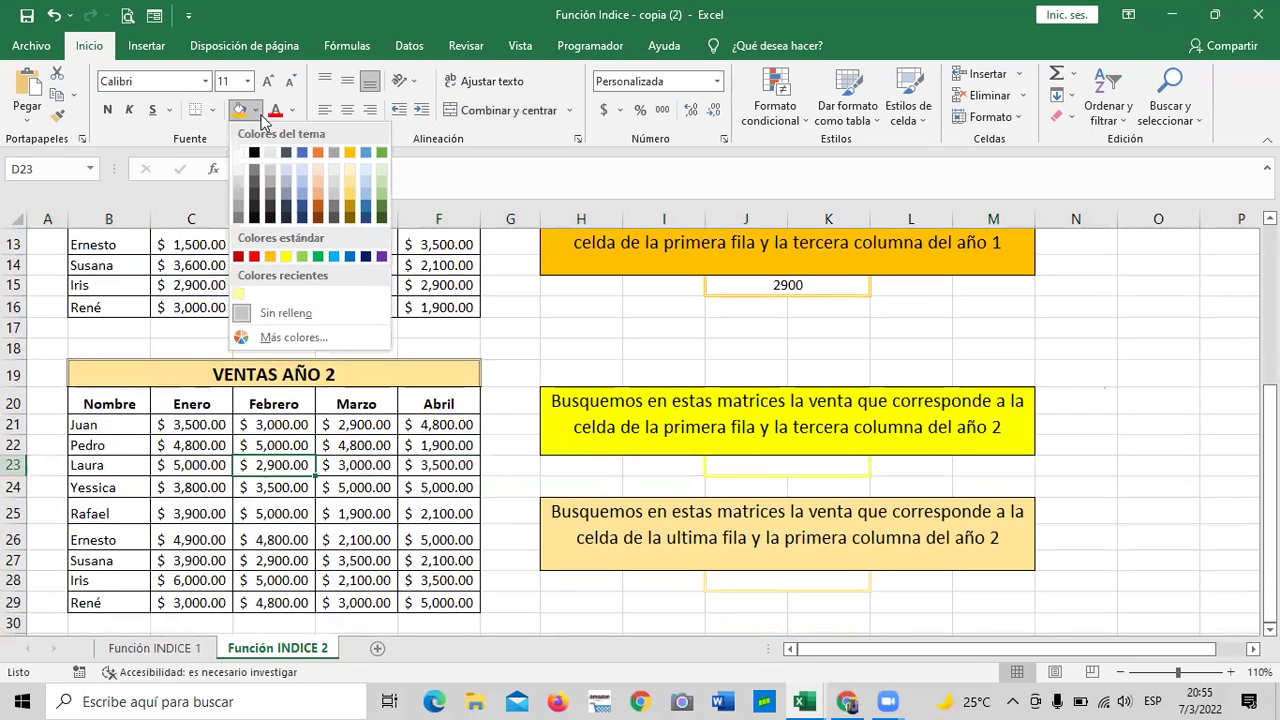
pyautogui.click(383, 181)
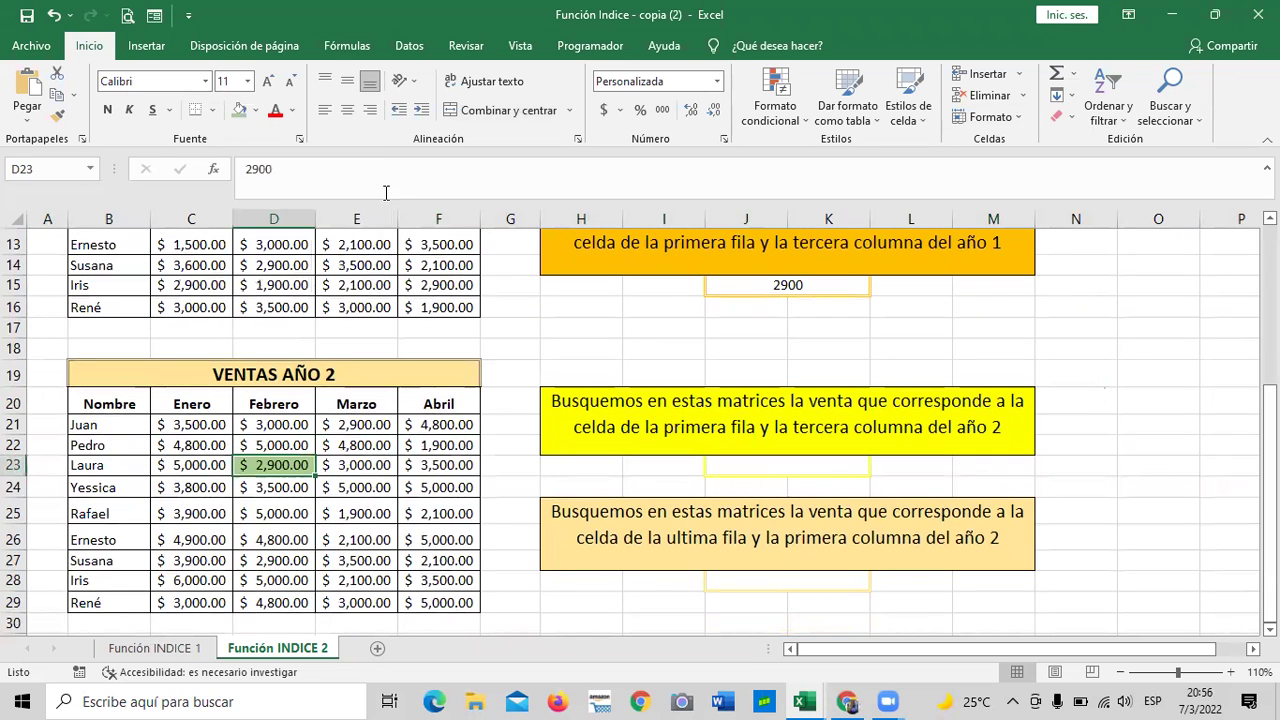
pyautogui.click(584, 350)
# Step: Compare the green and orange exercises and their results with the highlighted cells in both sales tables
pyautogui.scroll(3, 586, 355)
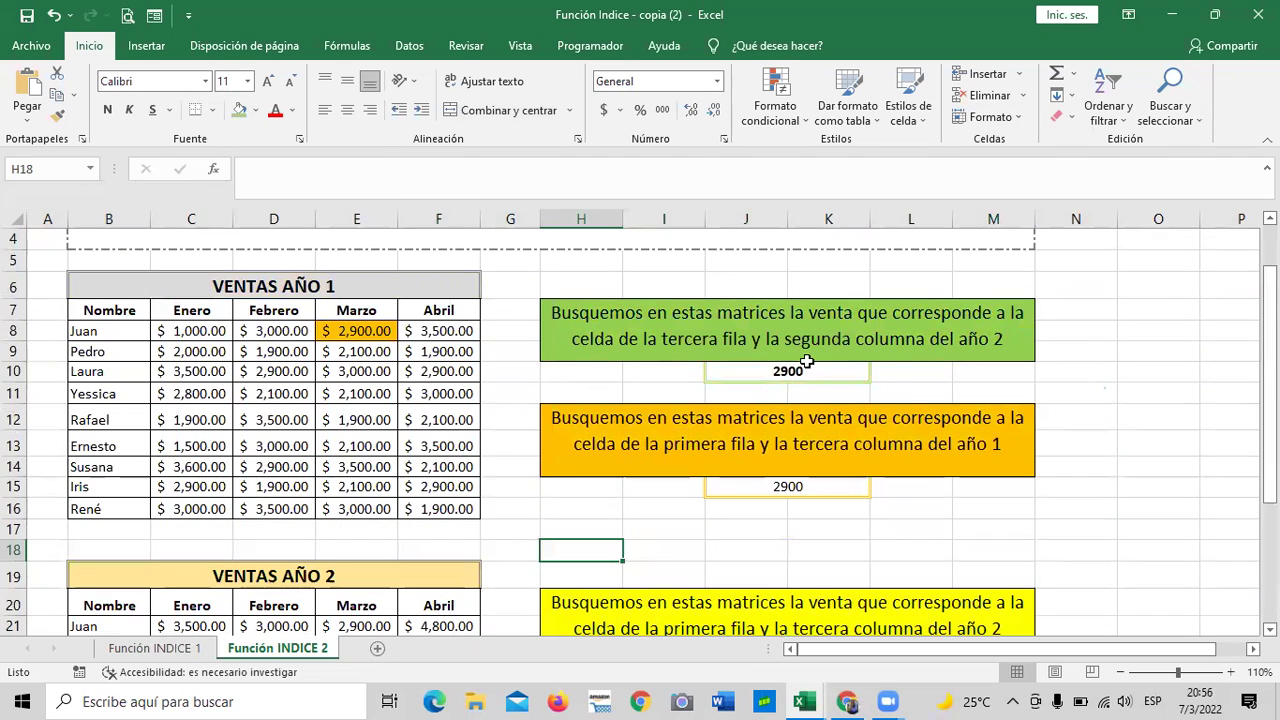
pyautogui.scroll(-1, 810, 440)
pyautogui.scroll(-2, 828, 458)
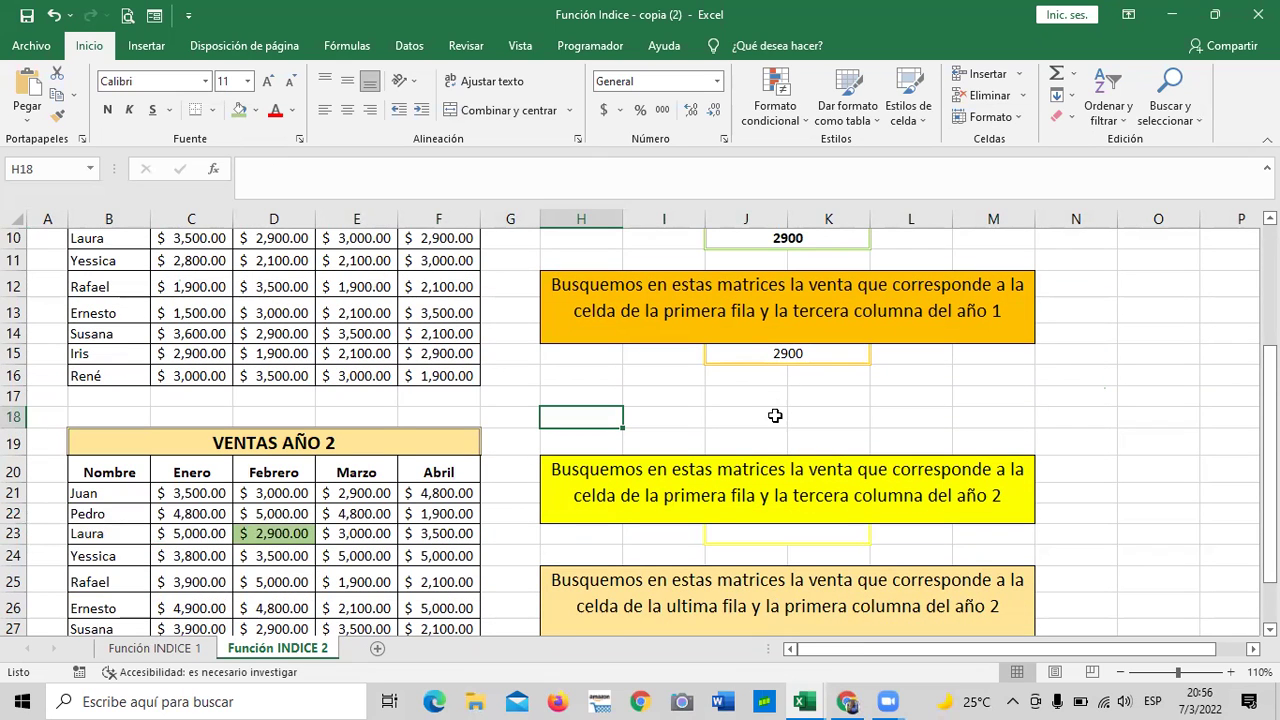
pyautogui.click(701, 419)
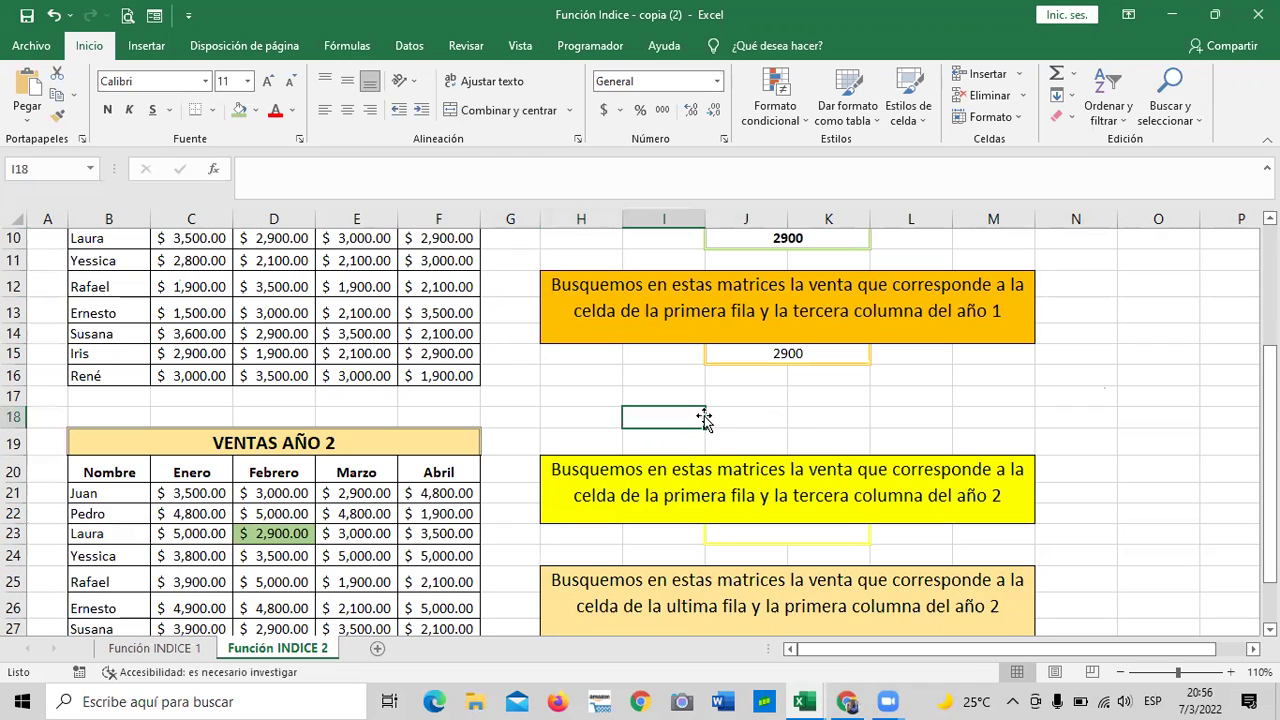
pyautogui.click(855, 419)
pyautogui.scroll(2, 850, 420)
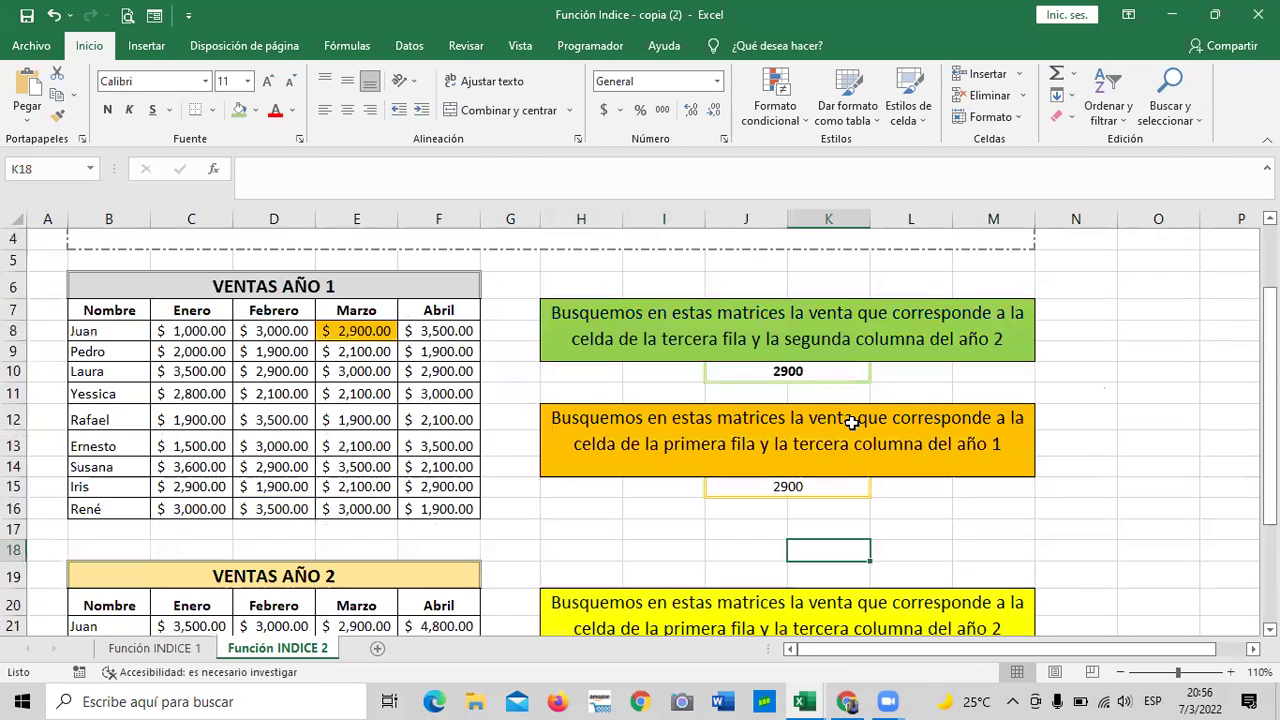
pyautogui.scroll(-2, 840, 408)
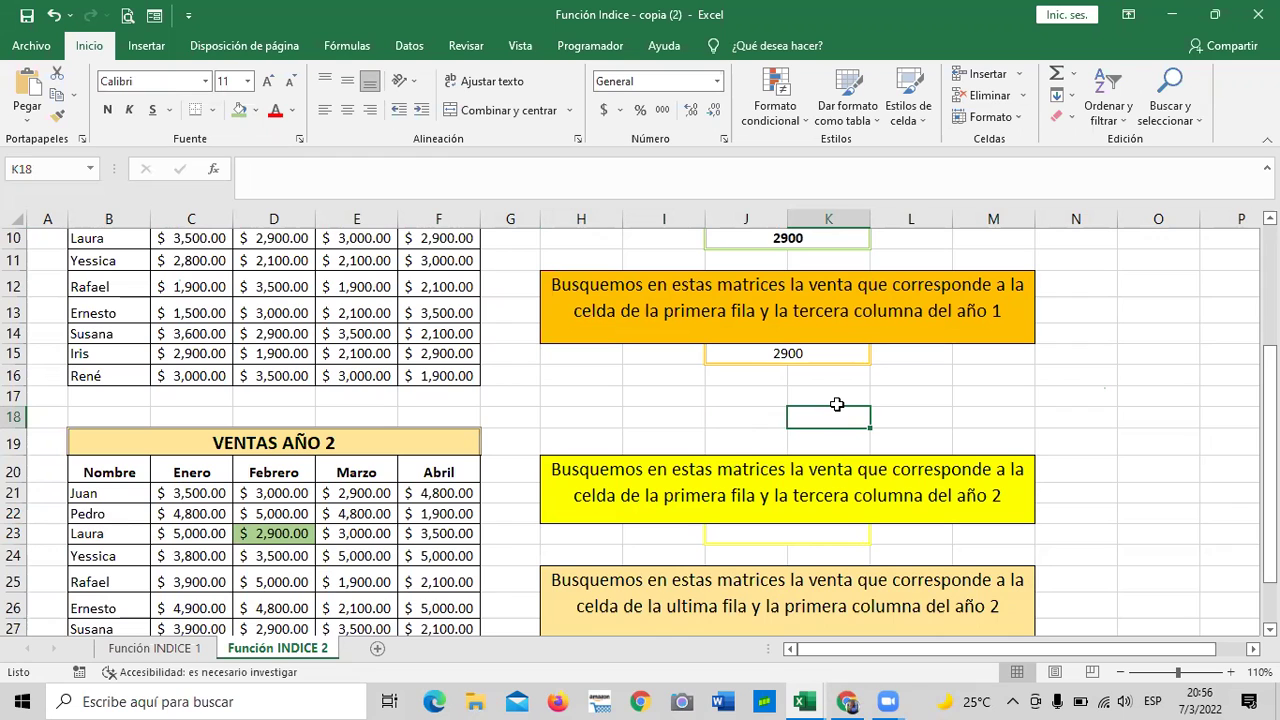
pyautogui.scroll(2, 909, 334)
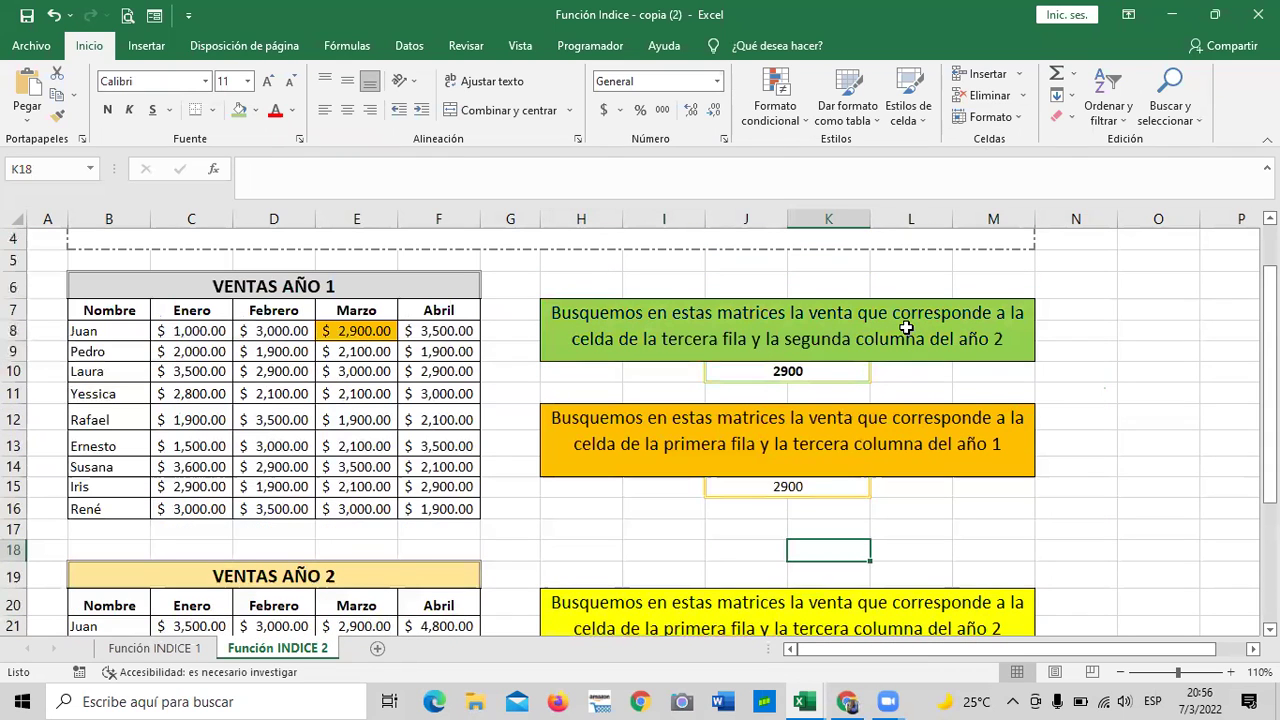
# Step: Make the result in J15 bold like the one in J10
pyautogui.press('Up')
pyautogui.press('Up')
pyautogui.press('Up')
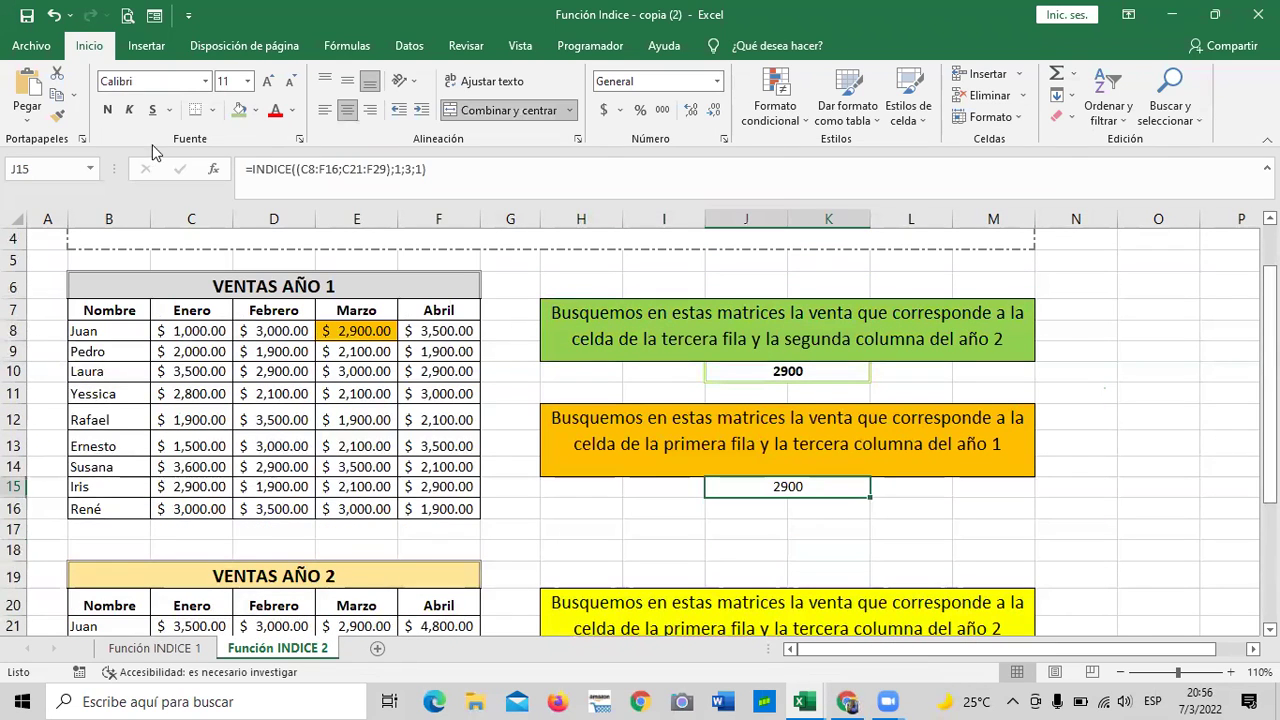
pyautogui.click(109, 112)
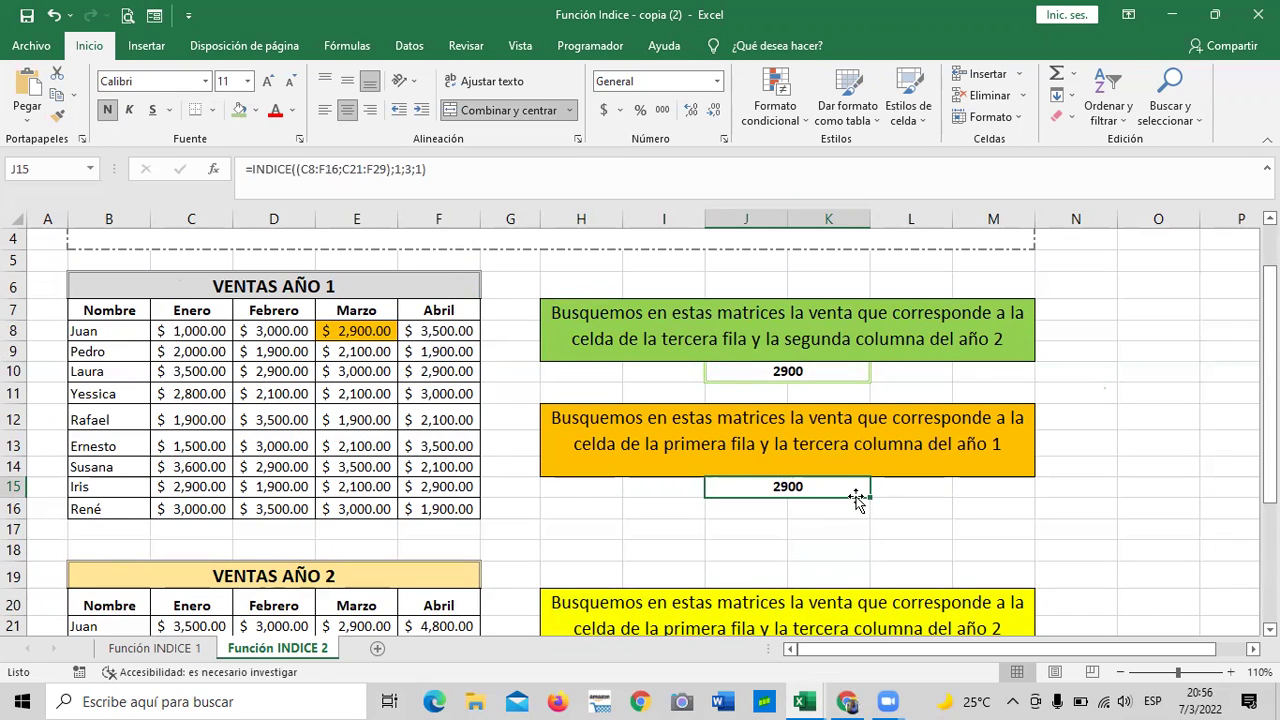
pyautogui.click(875, 529)
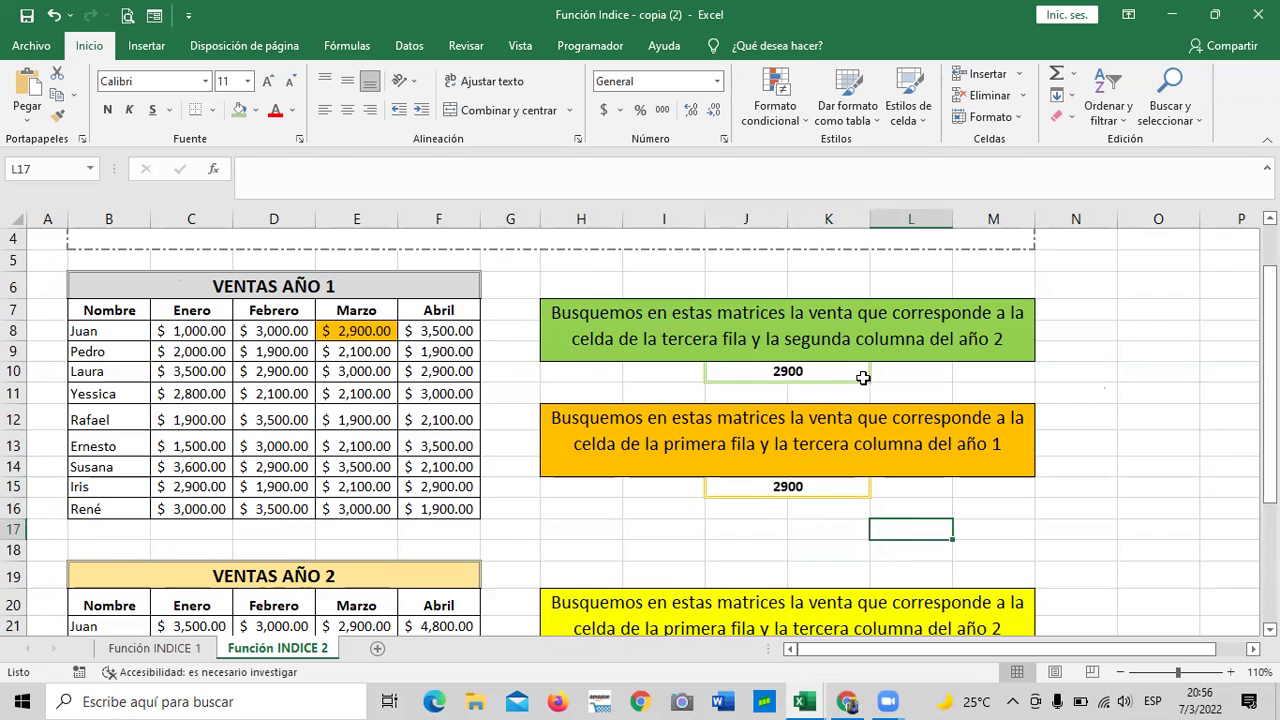
# Step: Review the two unsolved VENTAS AÑO 2 exercises alongside the sales tables and the solved exercises
pyautogui.scroll(-2, 863, 377)
pyautogui.scroll(-2, 865, 376)
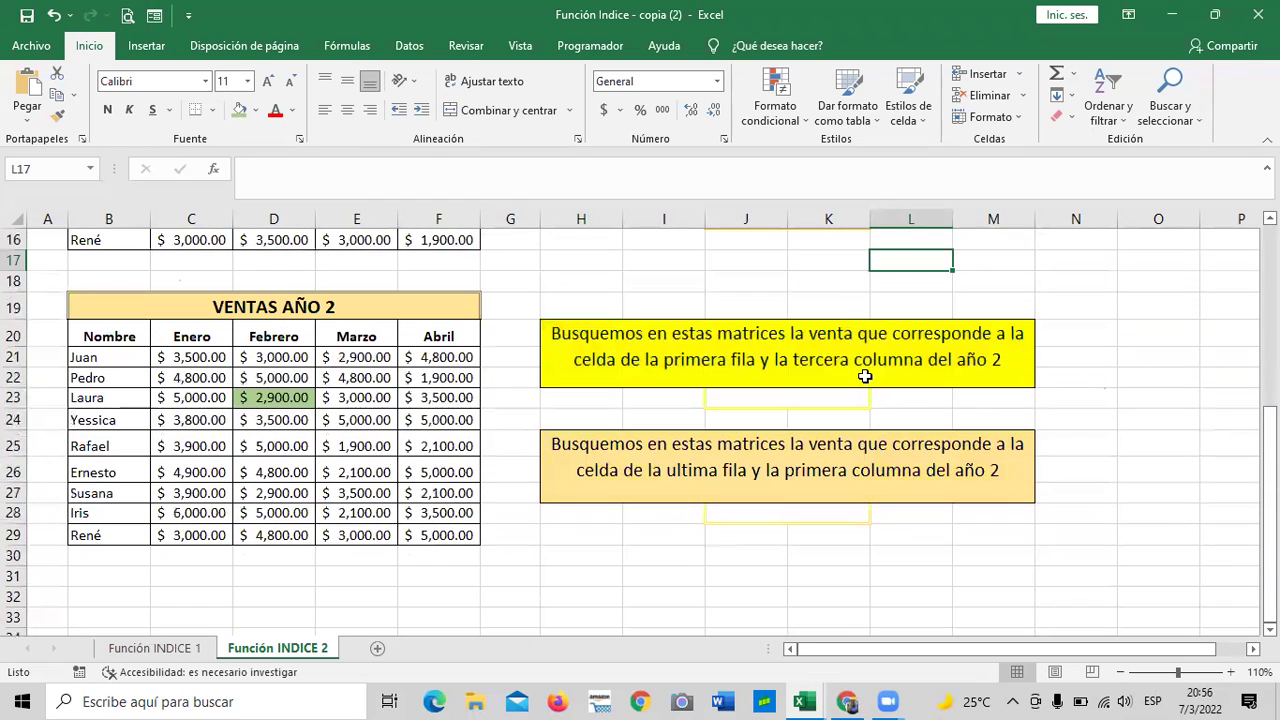
pyautogui.scroll(2, 757, 432)
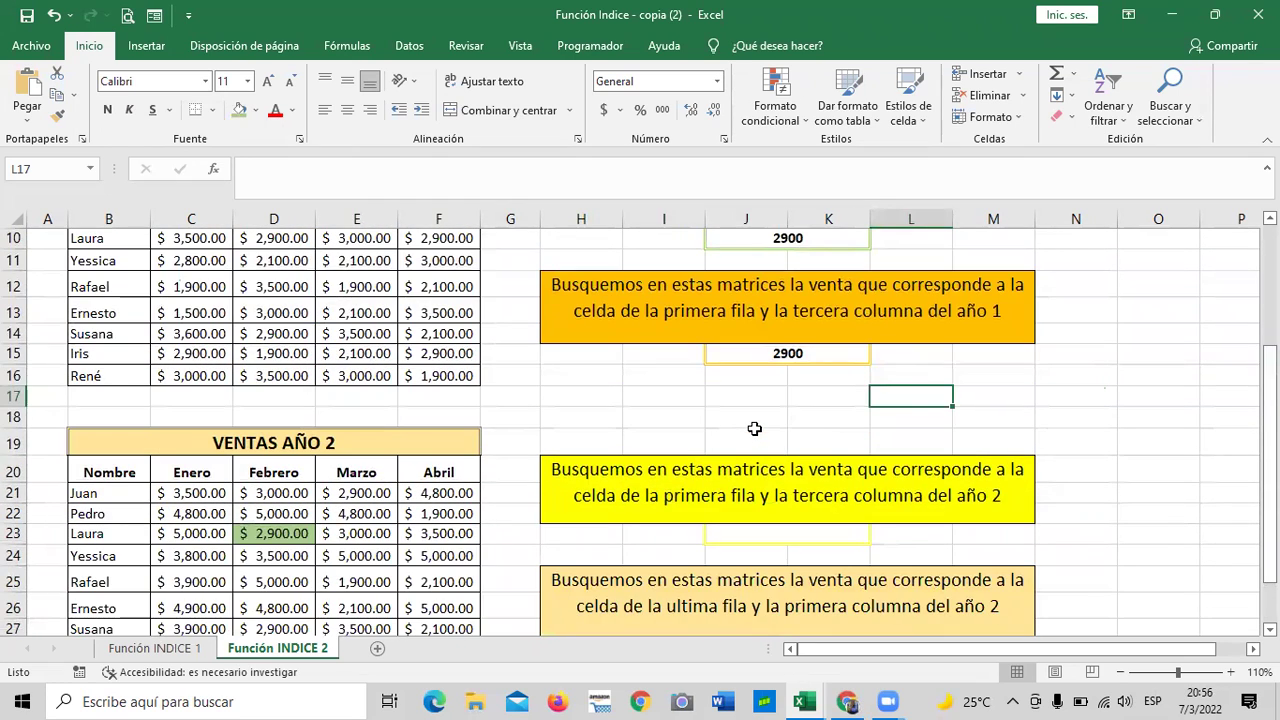
pyautogui.scroll(-2, 781, 423)
pyautogui.scroll(2, 345, 450)
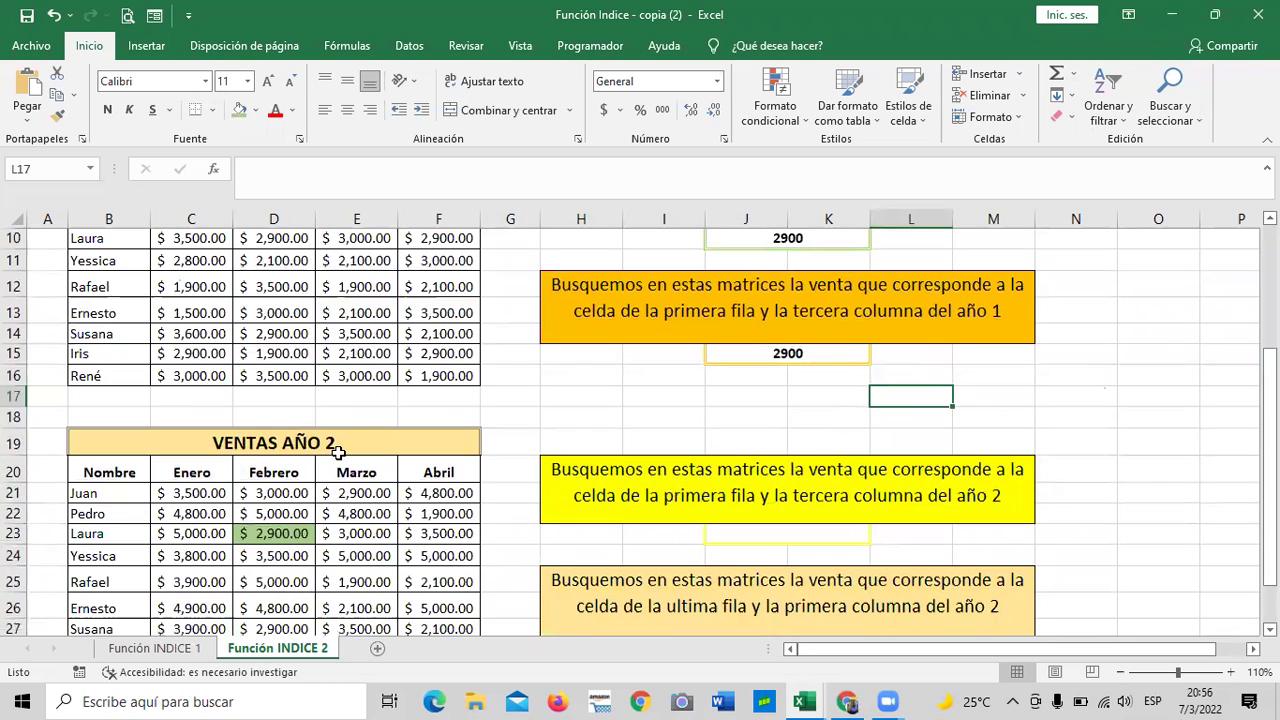
pyautogui.scroll(3, 338, 452)
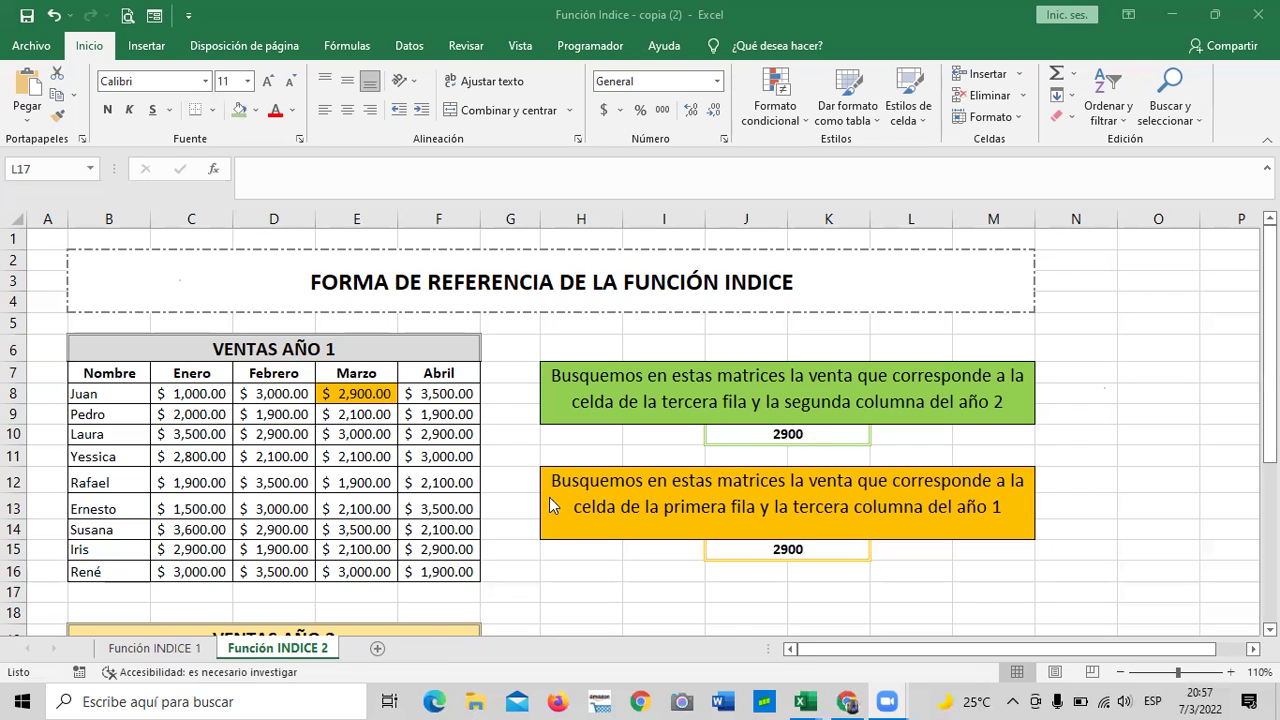
pyautogui.scroll(-3, 549, 497)
# Step: Open the Función INDICE 1 sheet and review its sales table and the three solved matrix-form exercises
pyautogui.click(185, 665)
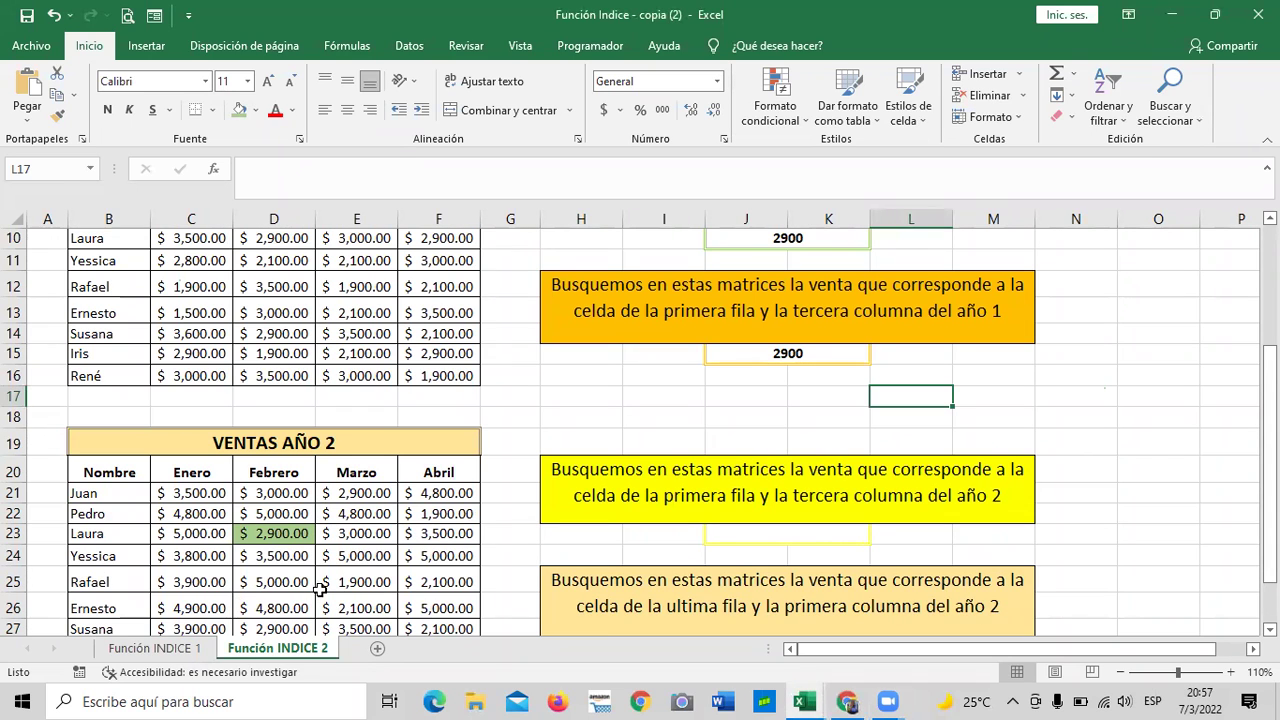
pyautogui.click(185, 656)
pyautogui.scroll(3, 531, 490)
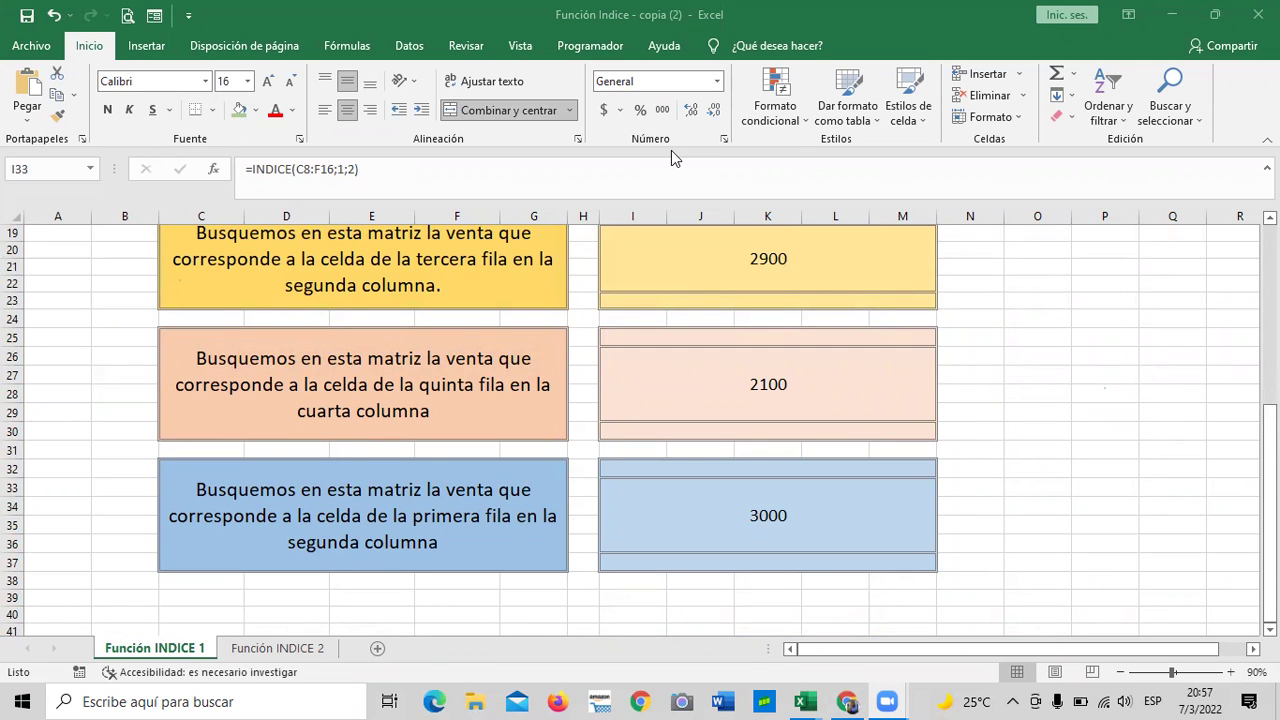
pyautogui.scroll(6, 500, 484)
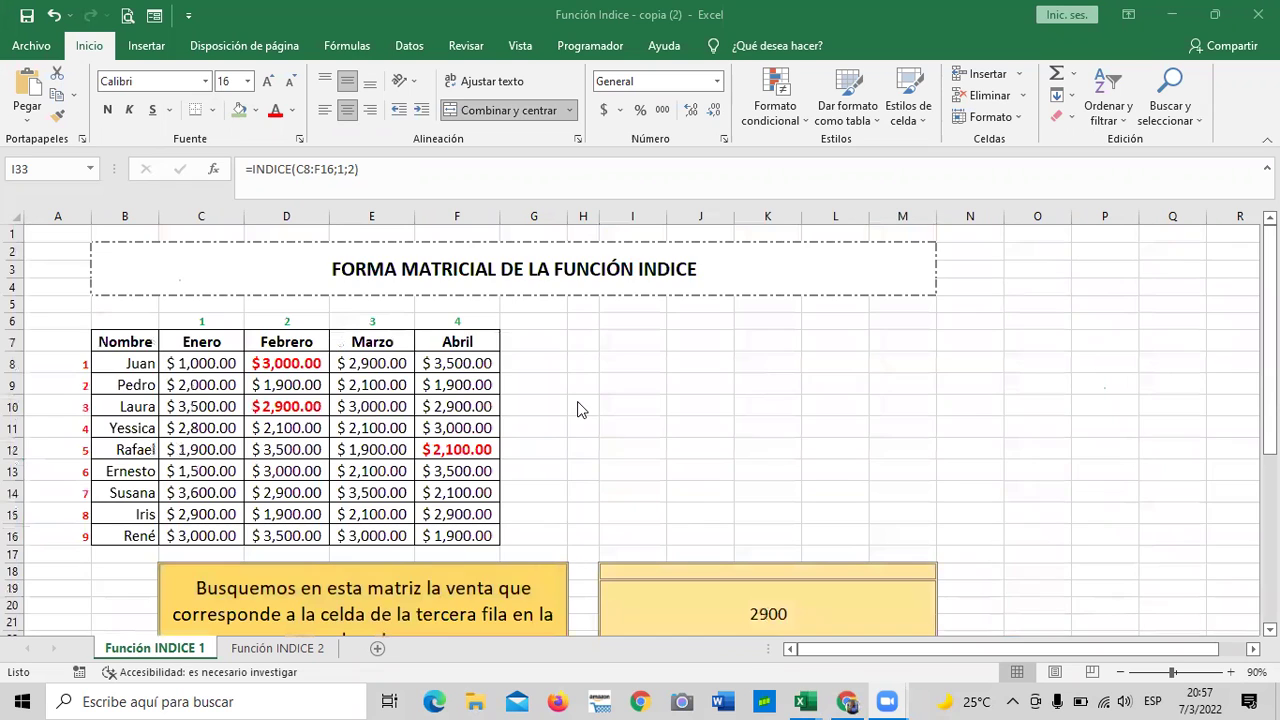
pyautogui.scroll(-5, 578, 409)
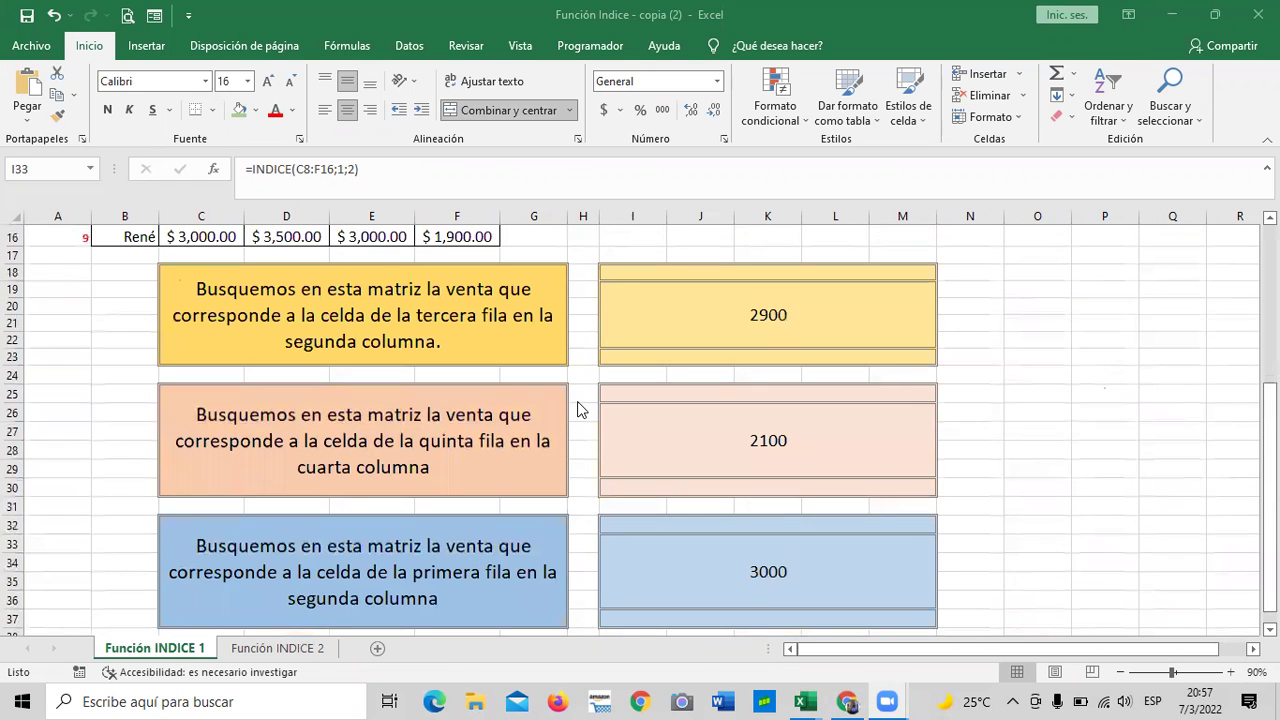
pyautogui.scroll(-2, 578, 409)
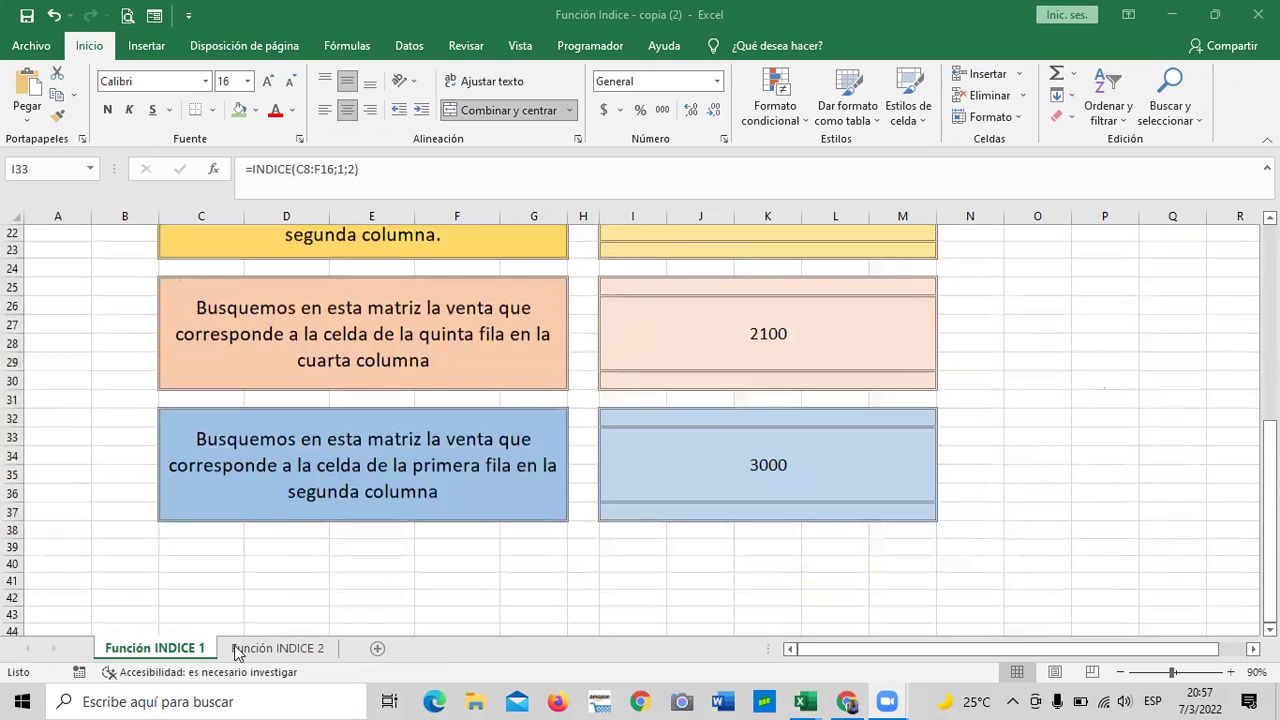
# Step: Return to the Función INDICE 2 sheet and review both sales tables and all four reference-form exercises
pyautogui.click(280, 648)
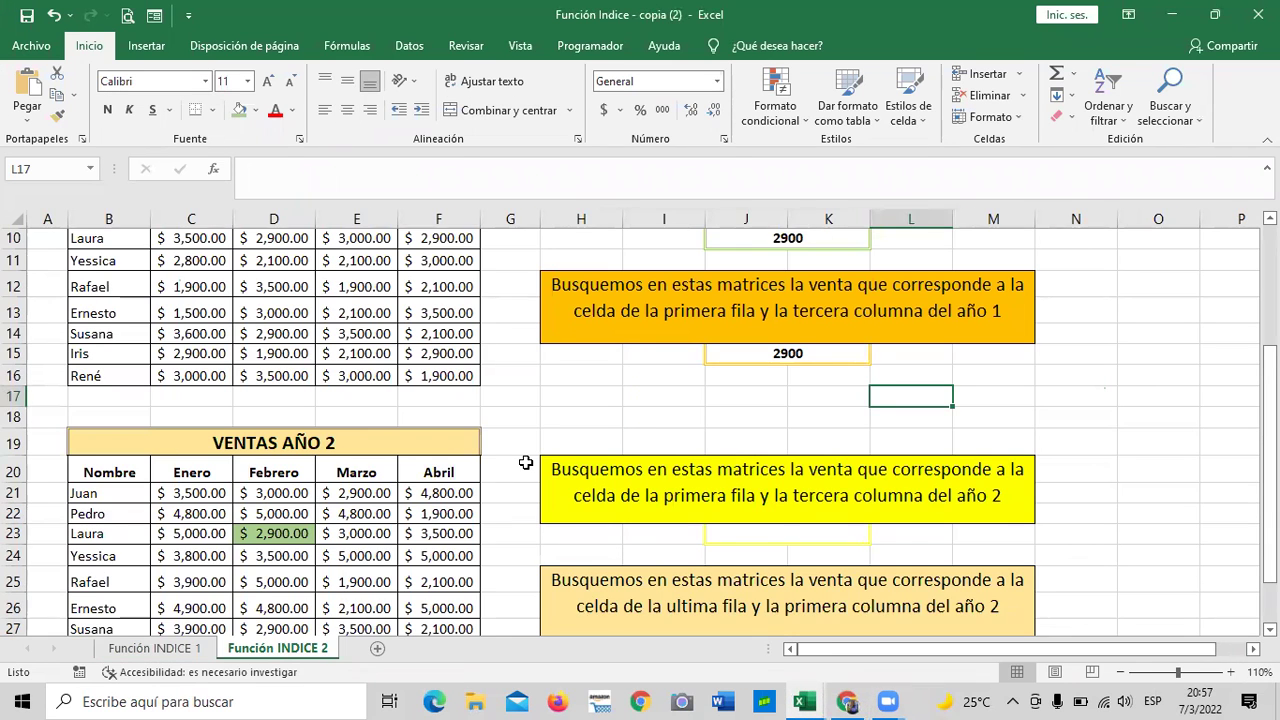
pyautogui.scroll(-2, 525, 462)
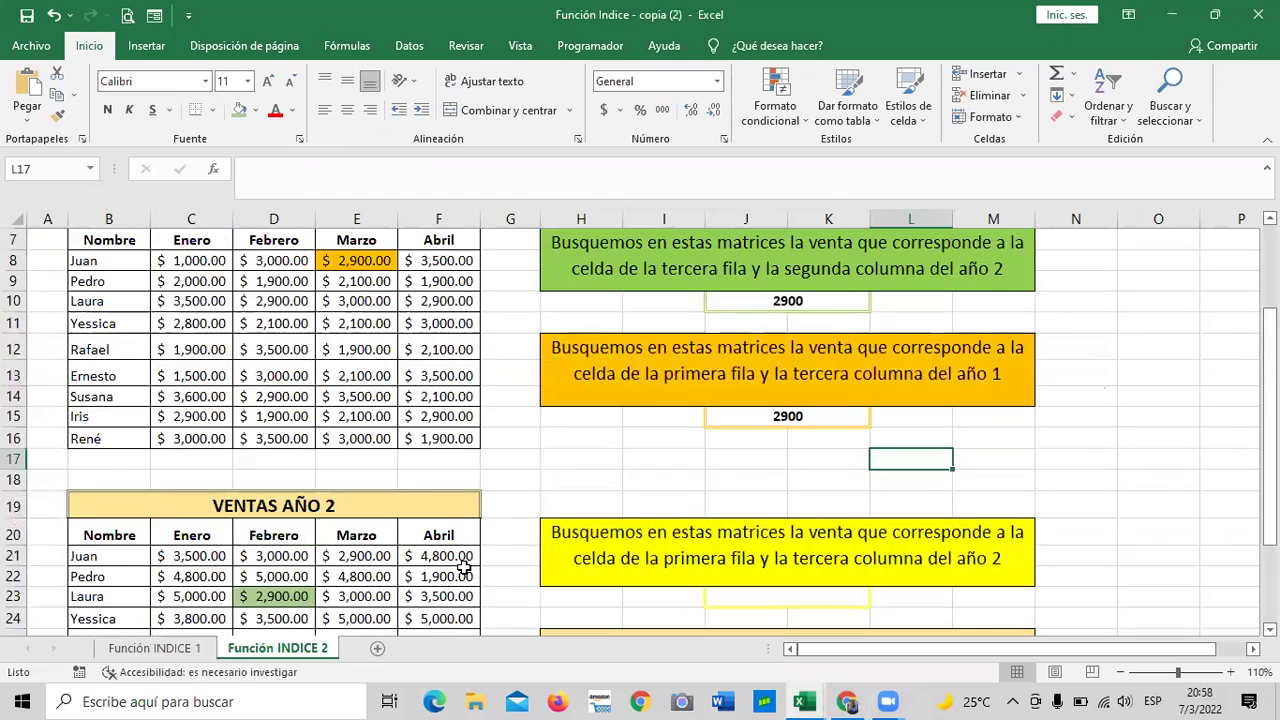
pyautogui.scroll(5, 465, 568)
pyautogui.scroll(-8, 465, 568)
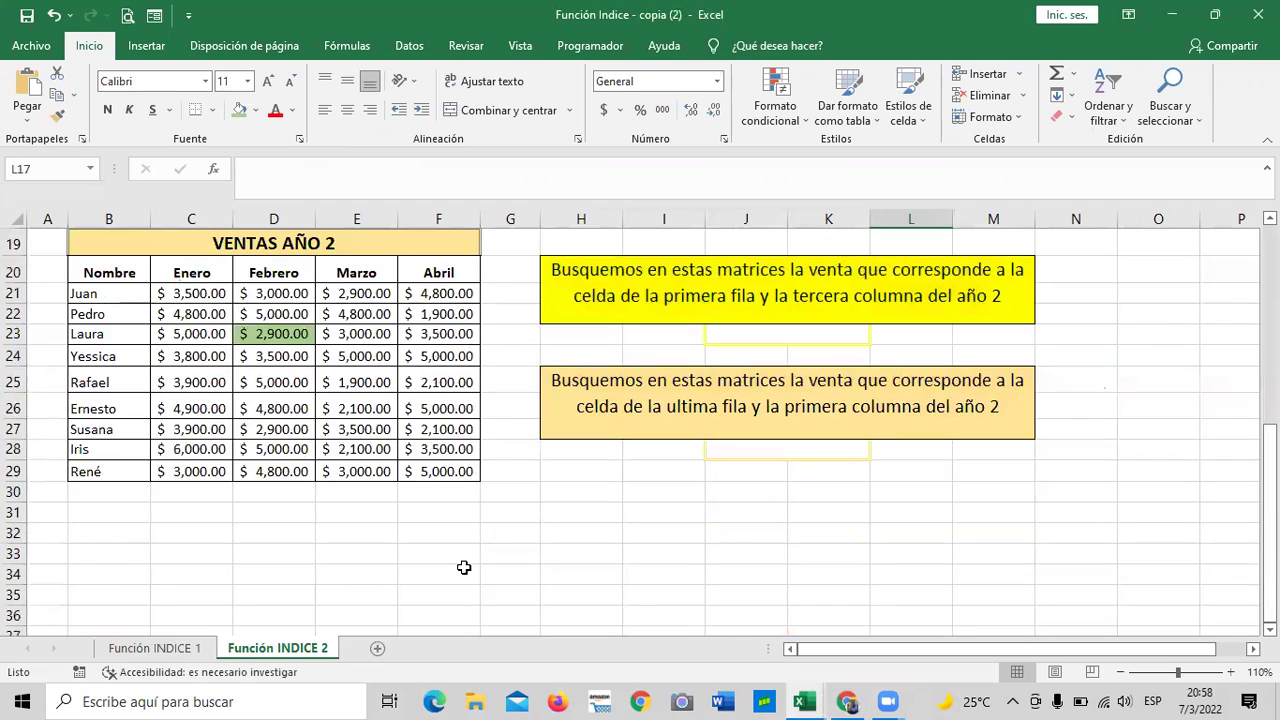
pyautogui.scroll(3, 259, 584)
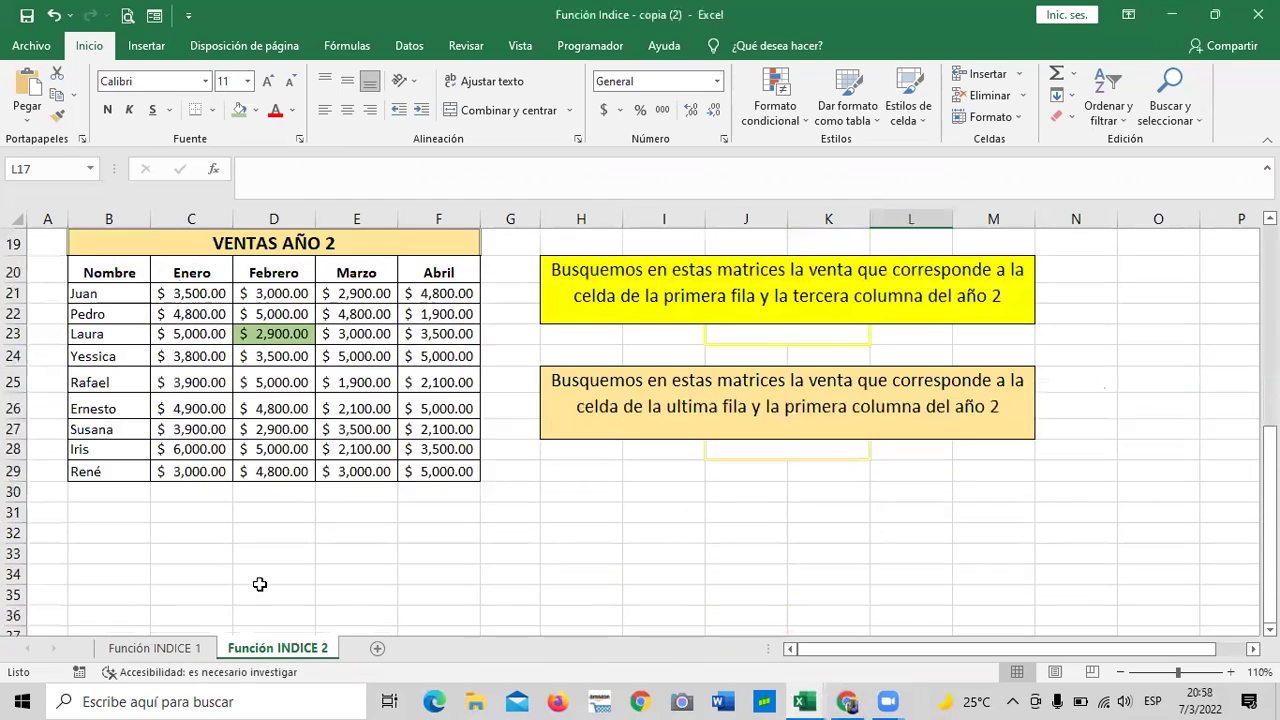
pyautogui.scroll(3, 259, 584)
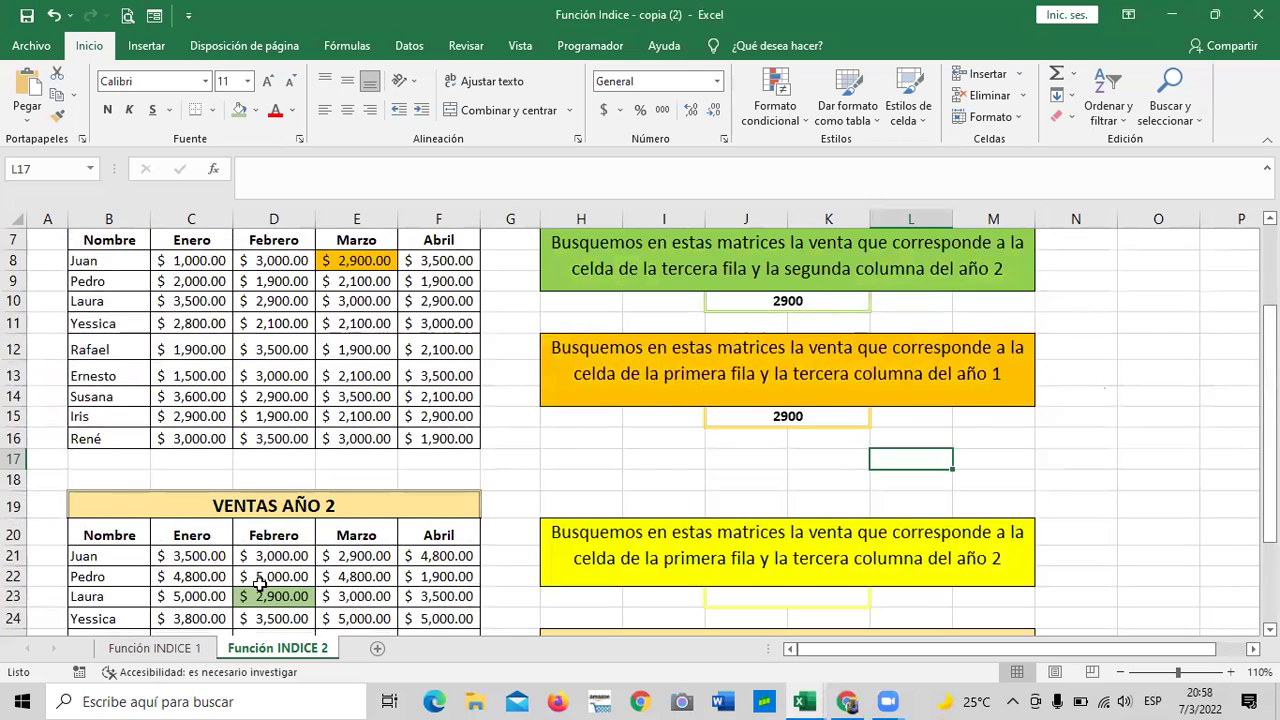
pyautogui.scroll(1, 259, 584)
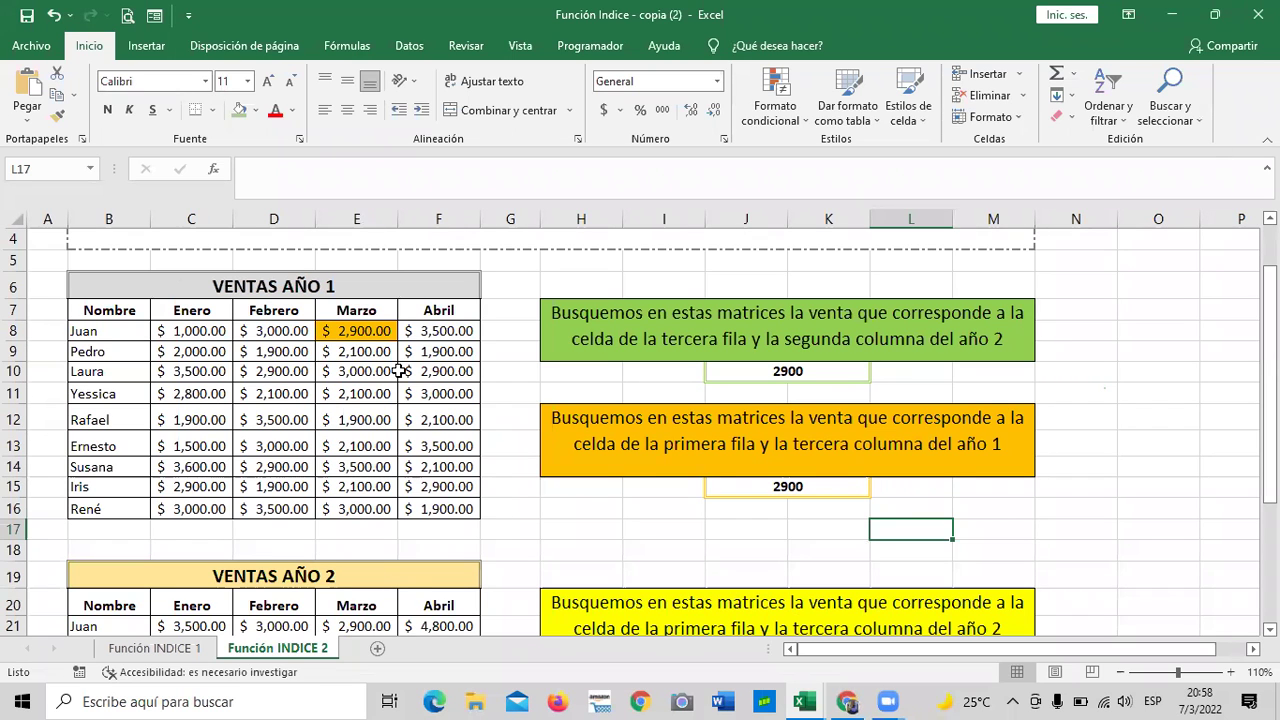
pyautogui.moveTo(1270, 434); pyautogui.dragTo(1270, 396)
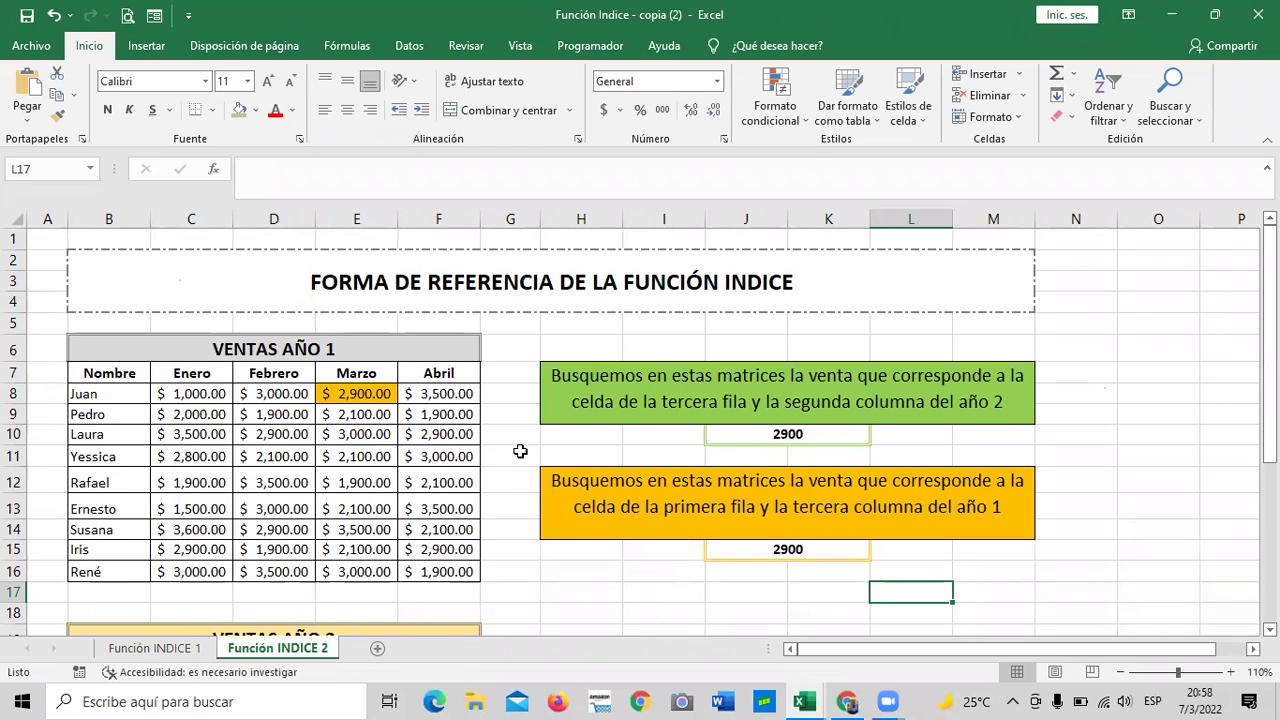
pyautogui.scroll(-6, 520, 451)
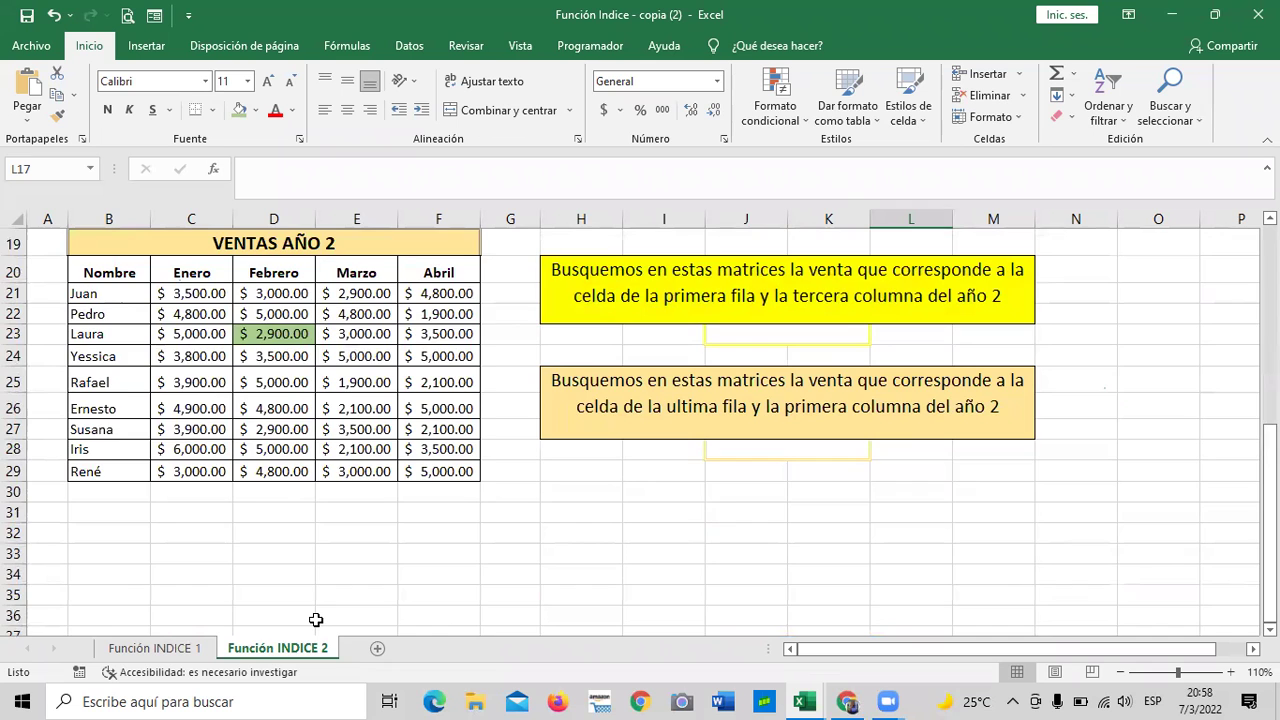
pyautogui.scroll(2, 316, 620)
pyautogui.scroll(2, 316, 620)
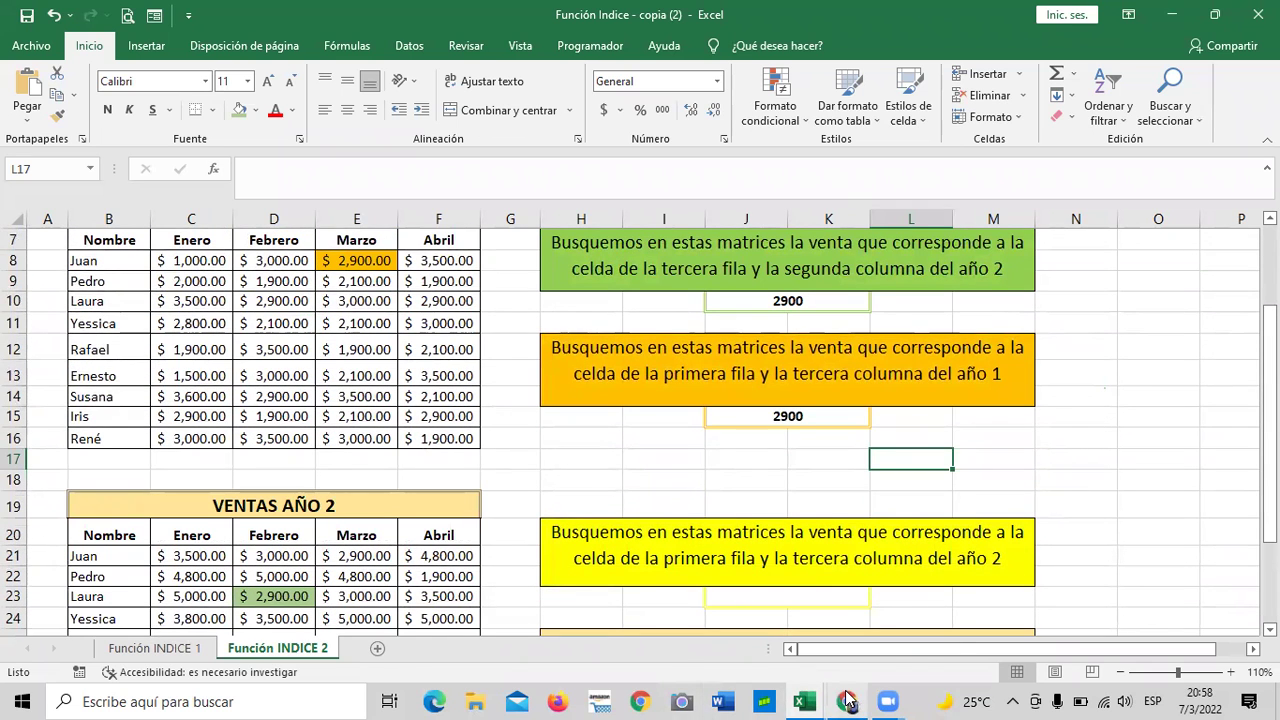
# Step: Switch to Chrome and open Administración y Seguridad en los Datos under SECCIÓN 3 of the Excel Intermedio course outline
pyautogui.moveTo(848, 702)
pyautogui.click(832, 645)
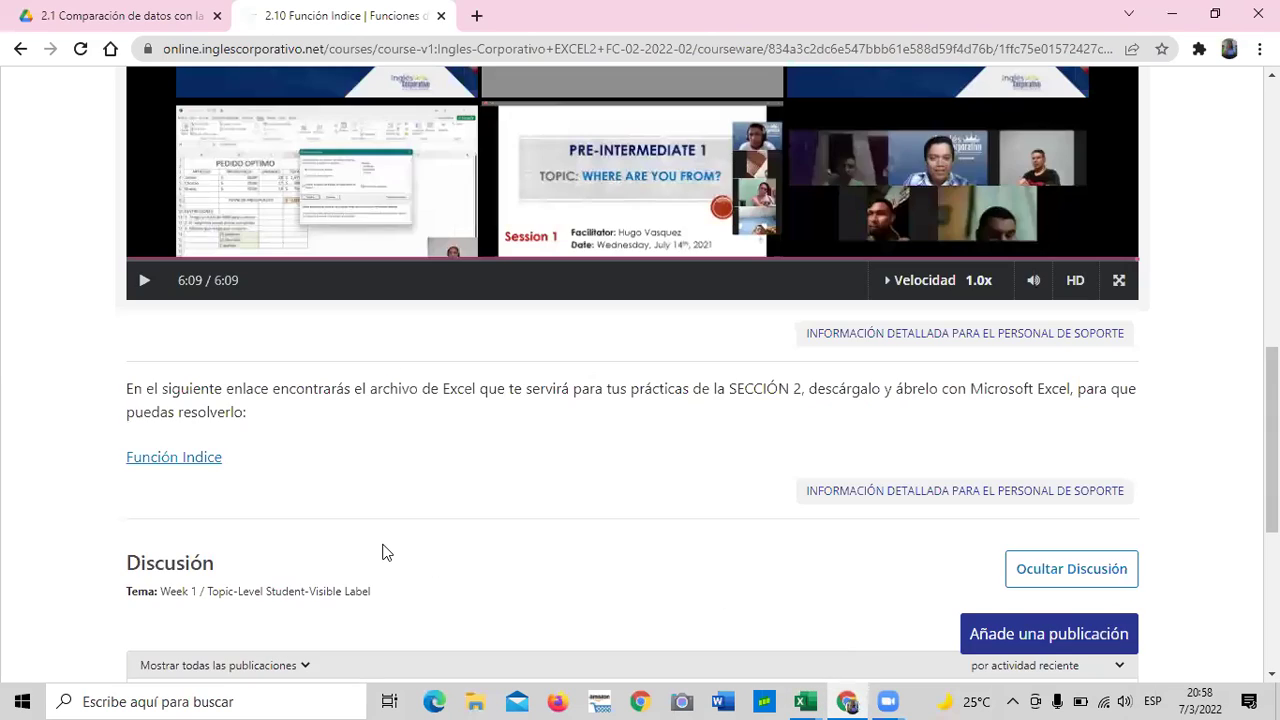
pyautogui.scroll(4, 250, 560)
pyautogui.scroll(5, 250, 560)
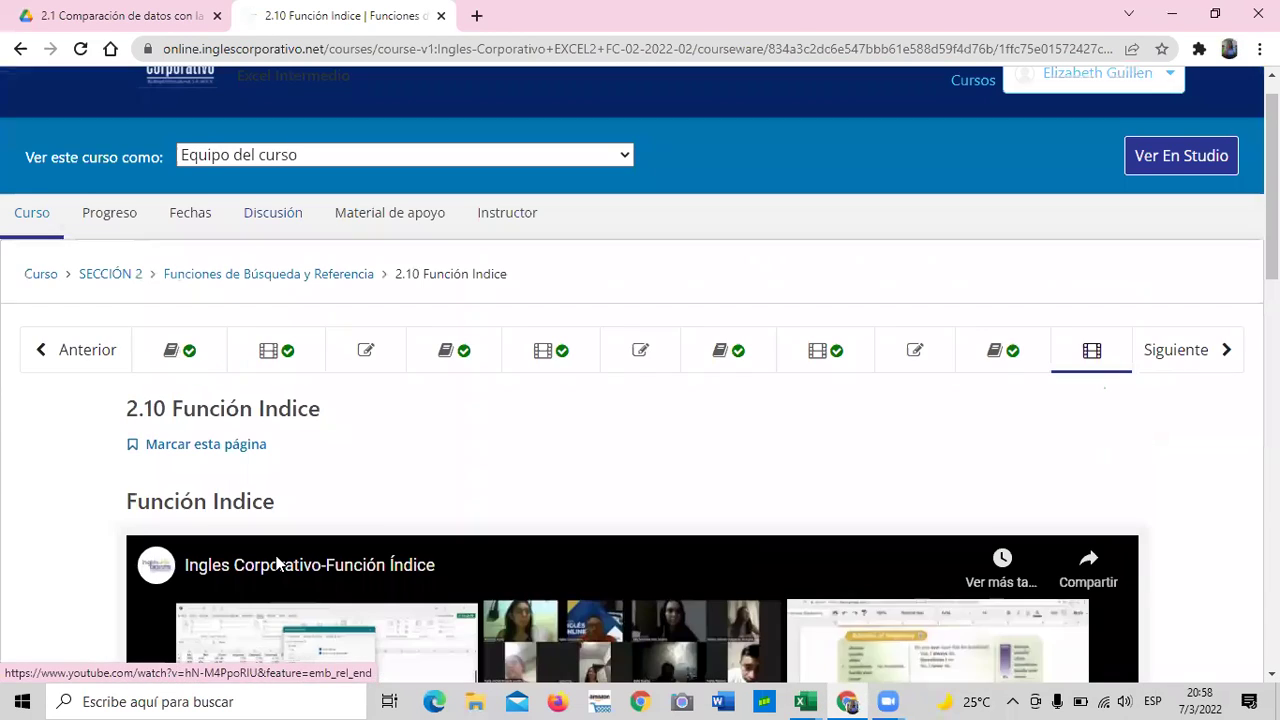
pyautogui.click(41, 276)
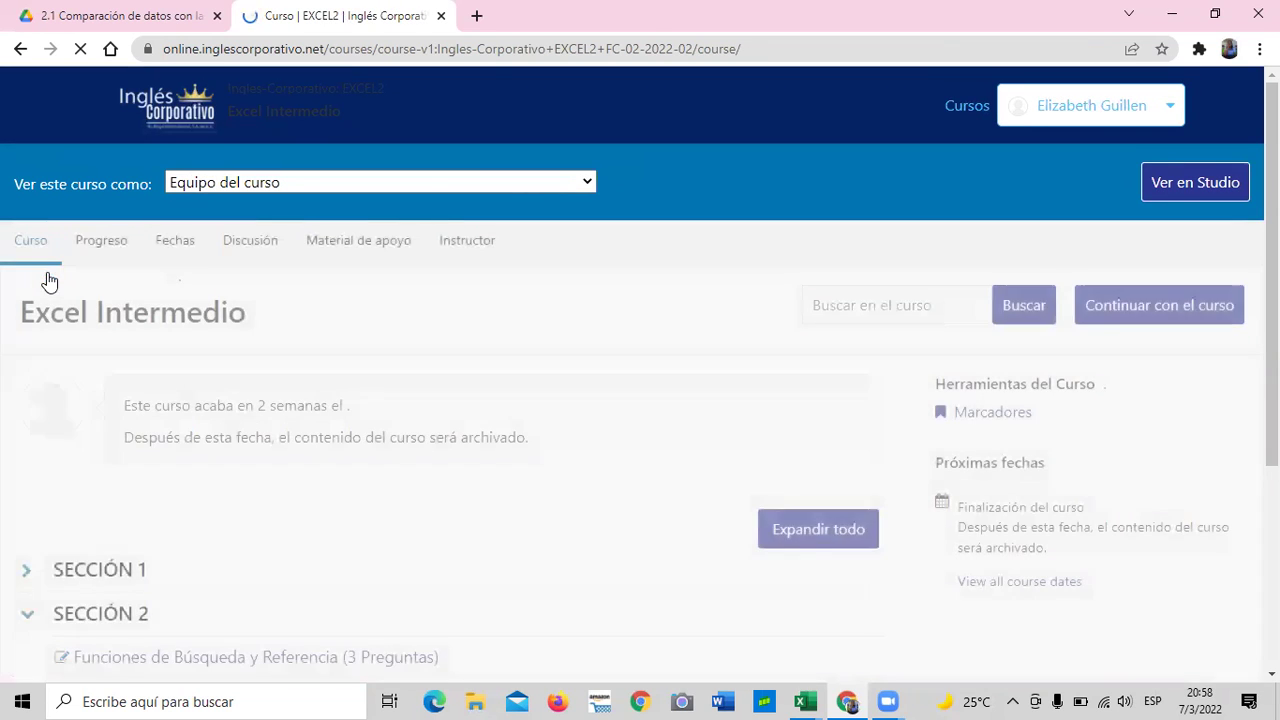
pyautogui.scroll(-2, 137, 420)
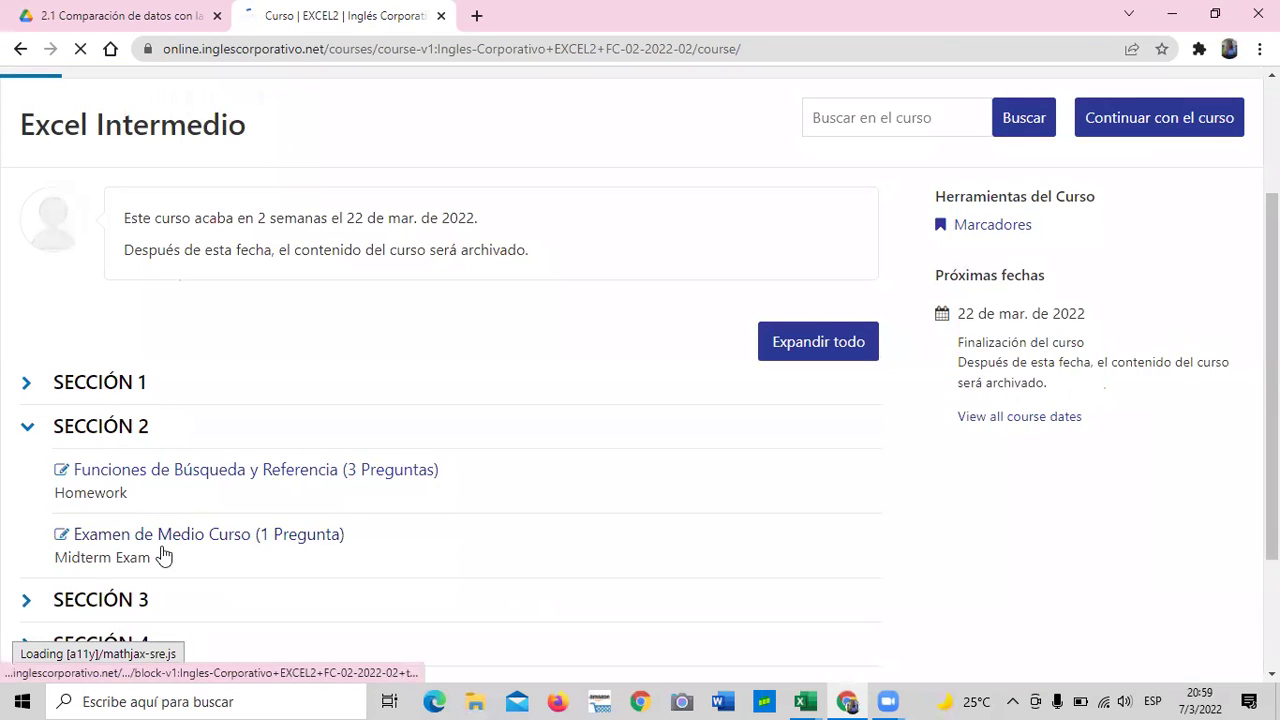
pyautogui.scroll(-2, 117, 563)
pyautogui.click(27, 427)
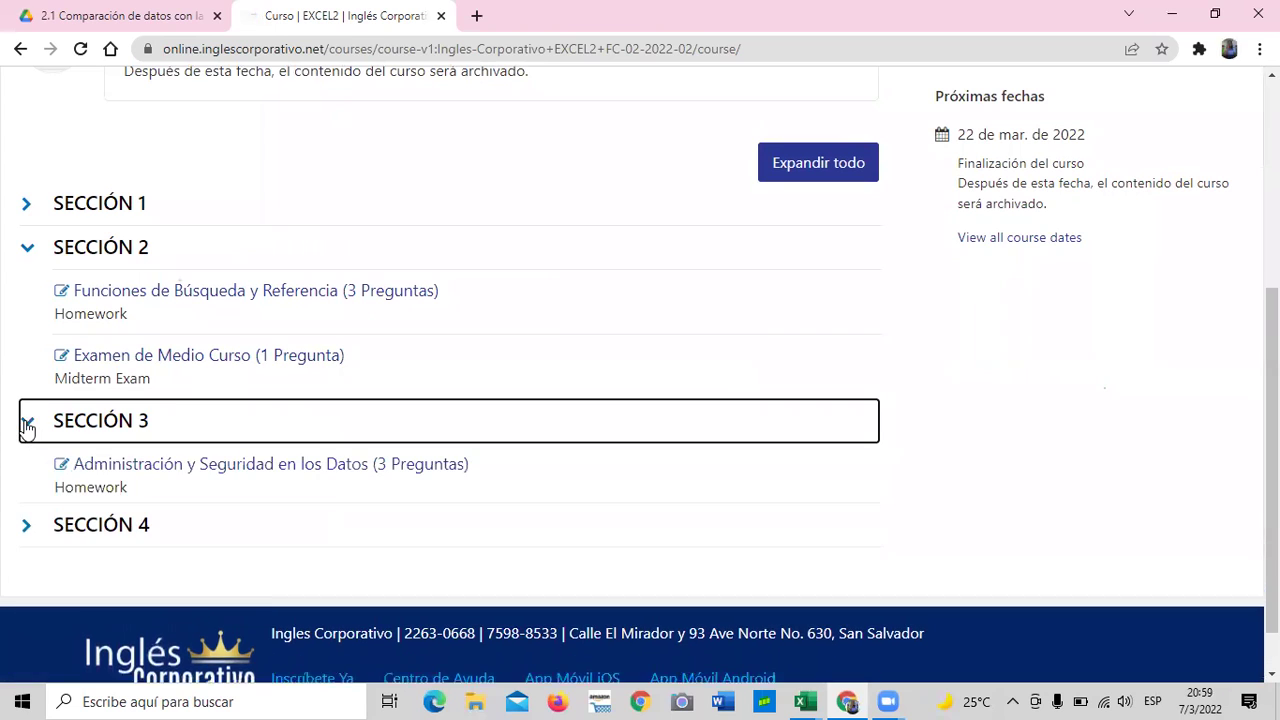
pyautogui.click(259, 470)
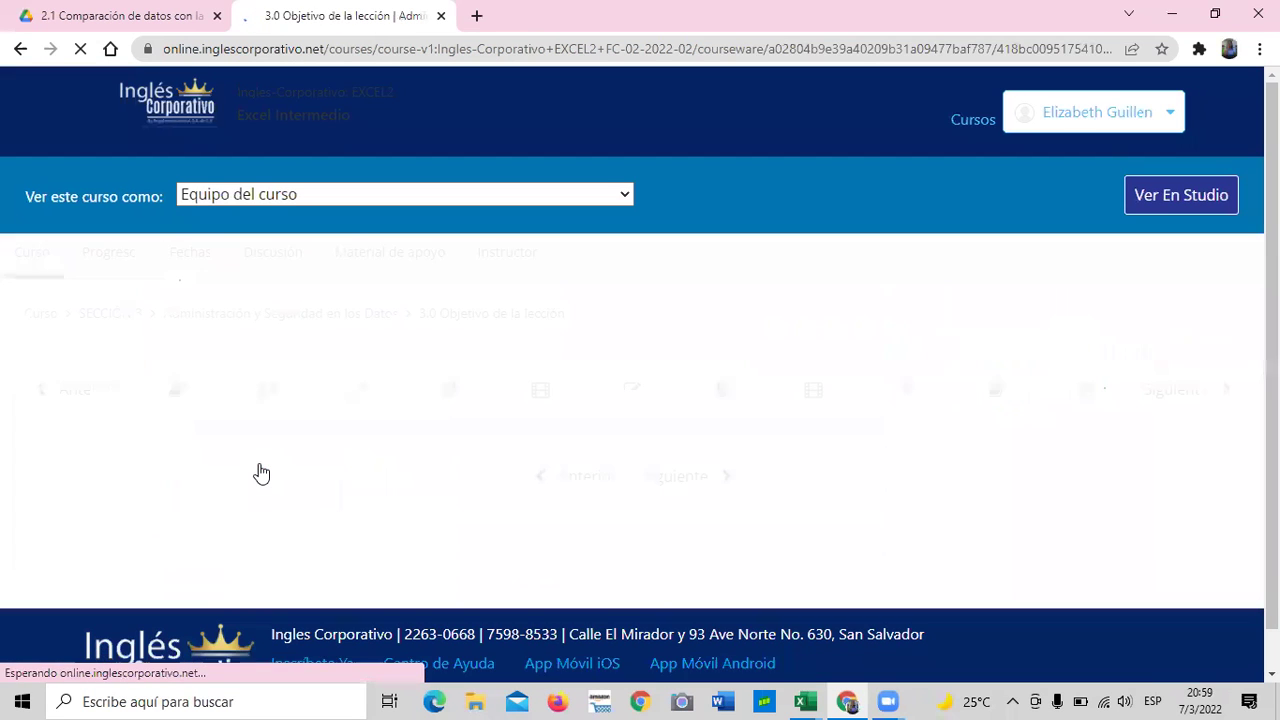
# Step: Read through lesson 3.0 on data validation and open lesson 3.3 Objetivo de la lección
pyautogui.scroll(-1, 339, 488)
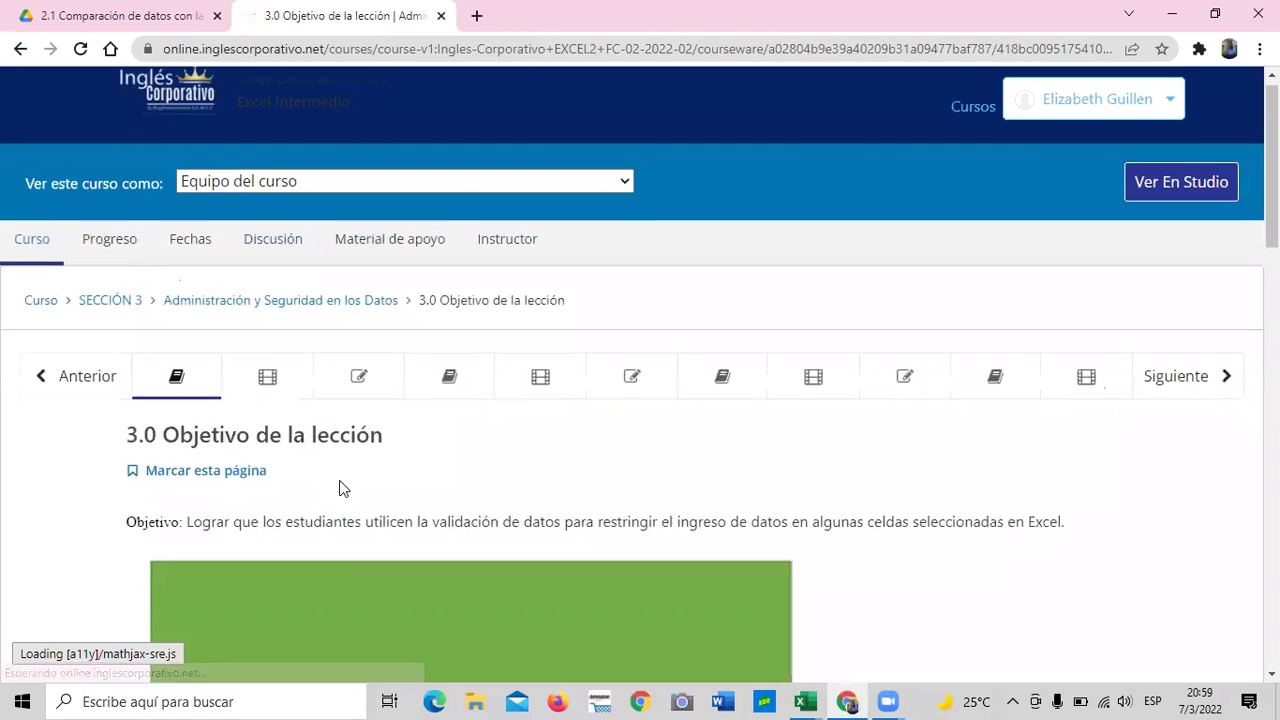
pyautogui.scroll(-3, 339, 488)
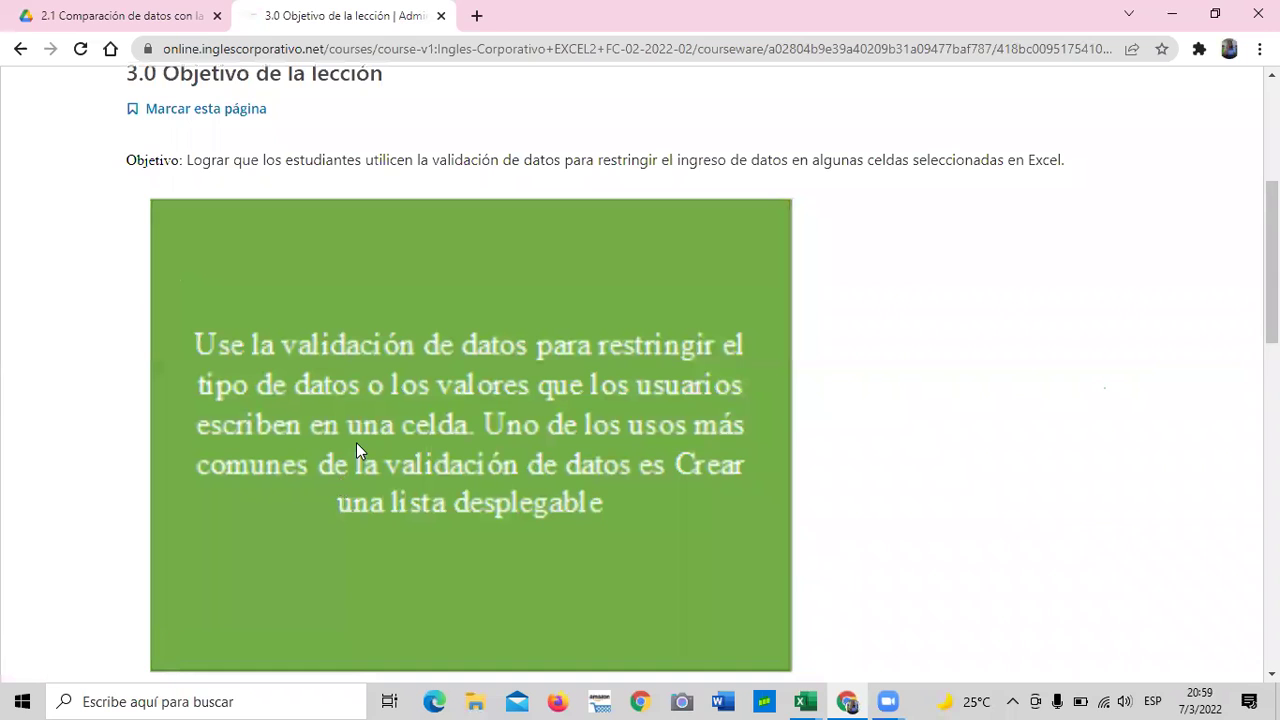
pyautogui.scroll(-3, 375, 401)
pyautogui.scroll(-4, 373, 403)
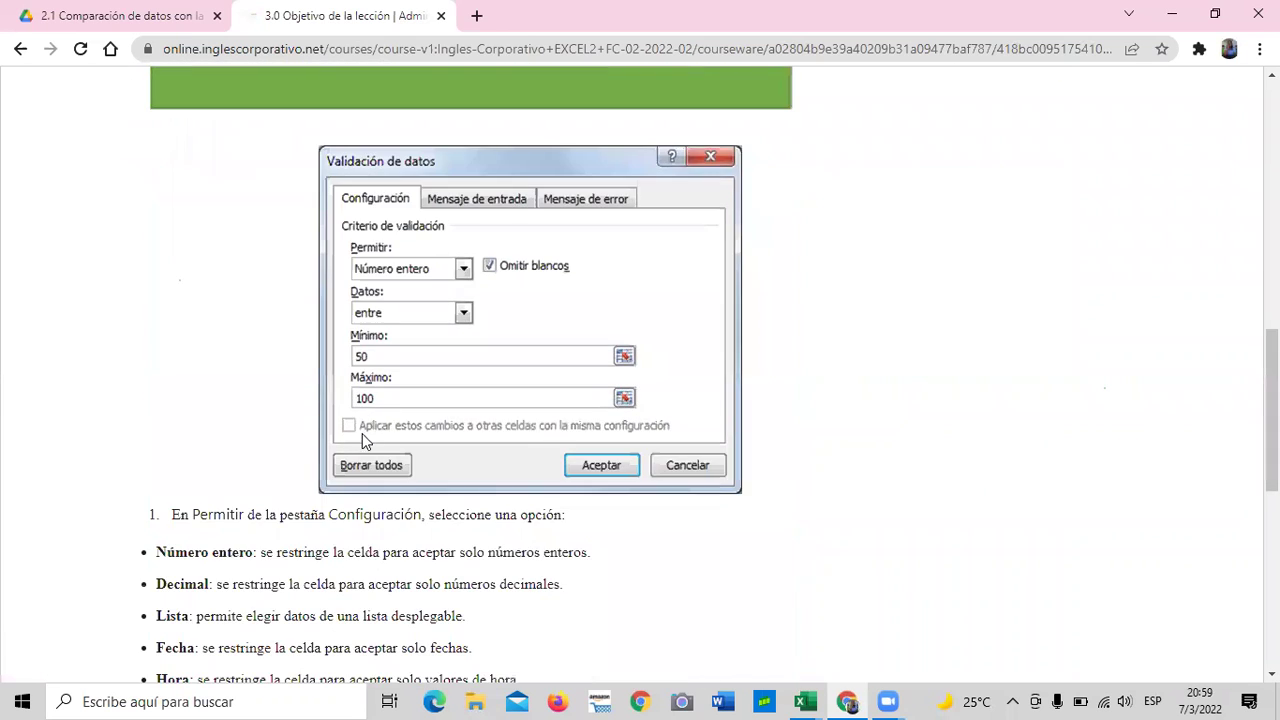
pyautogui.scroll(-2, 362, 441)
pyautogui.scroll(10, 349, 529)
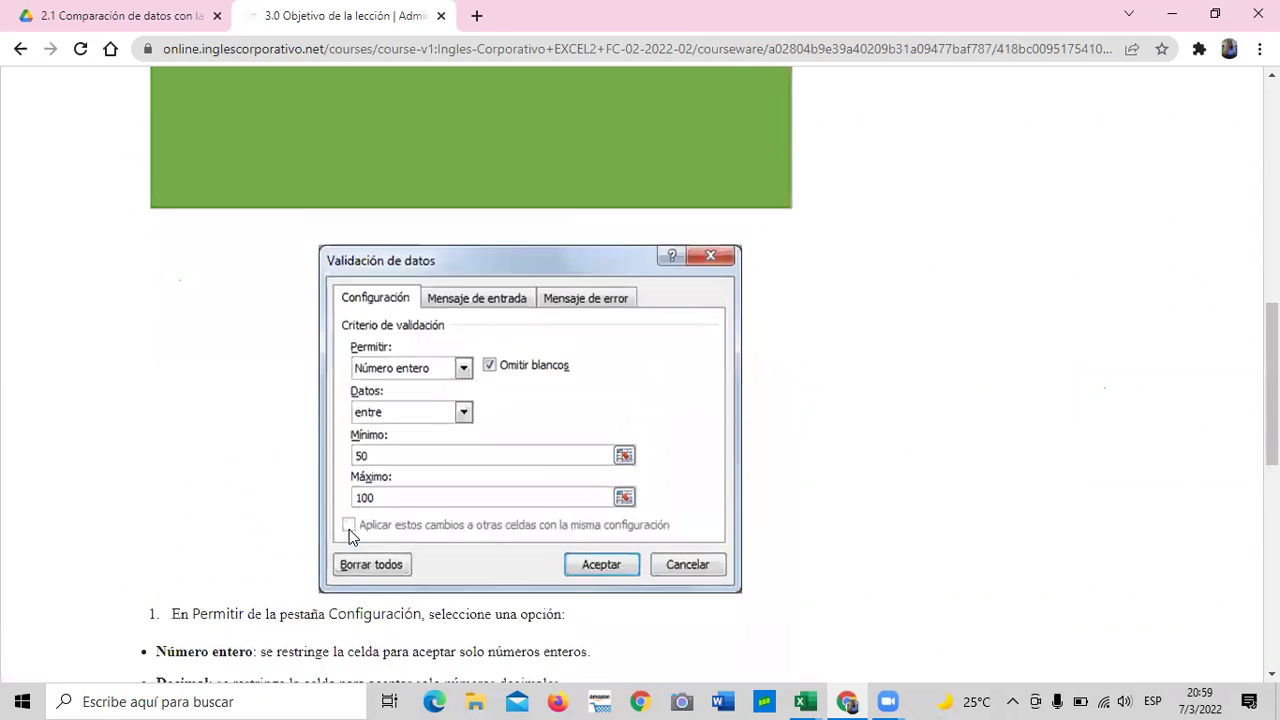
pyautogui.scroll(3, 349, 527)
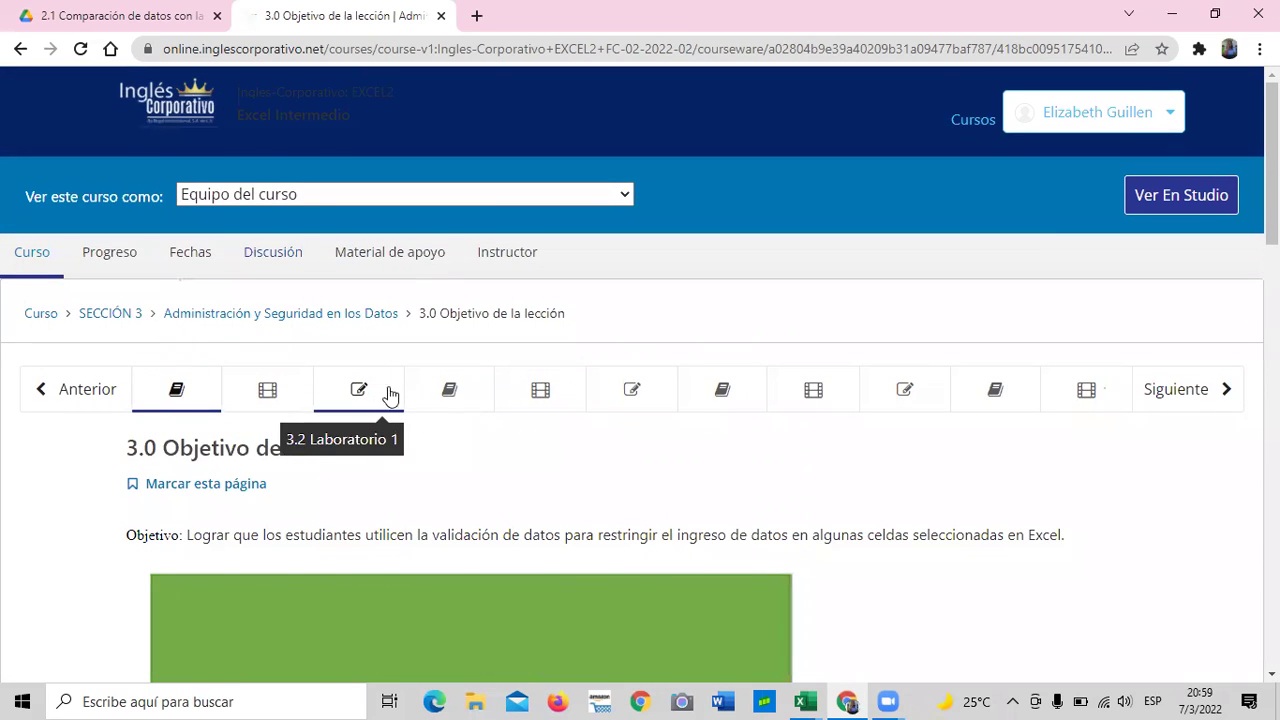
pyautogui.click(451, 391)
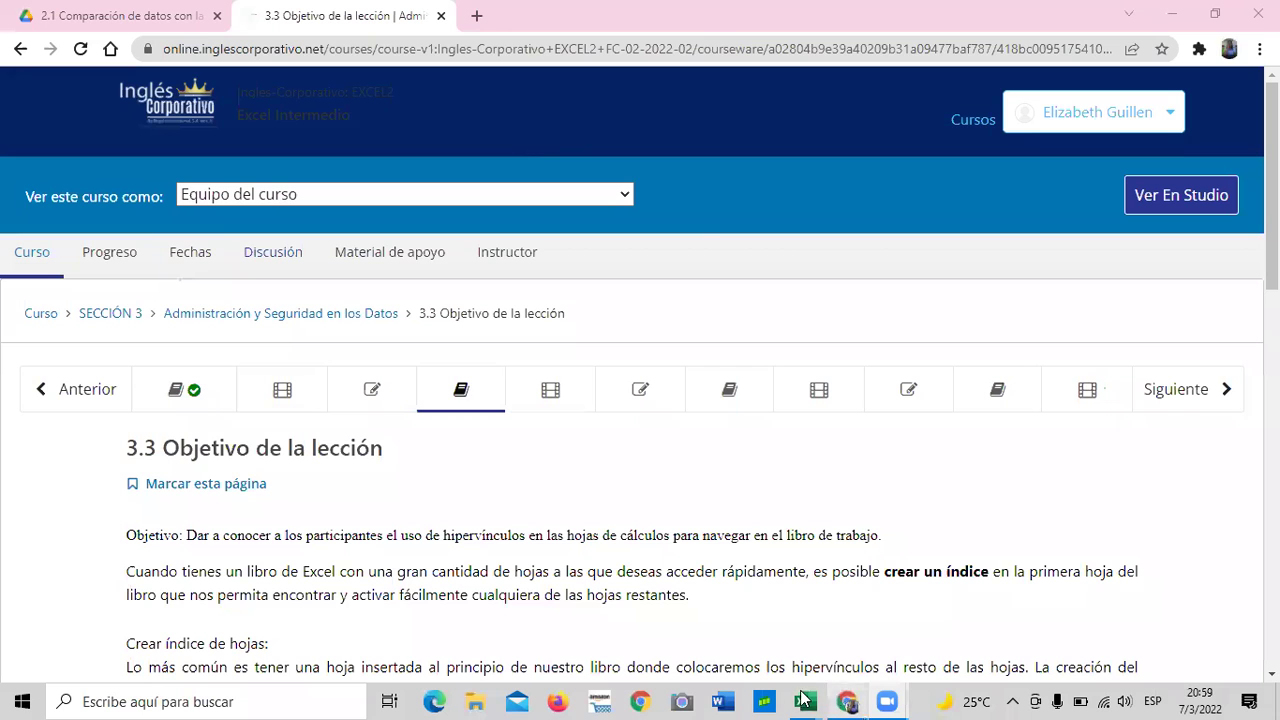
# Step: Return to the Excel workbook and review the sales table and solved exercises on the Función INDICE 1 sheet
pyautogui.moveTo(800, 698)
pyautogui.click(882, 628)
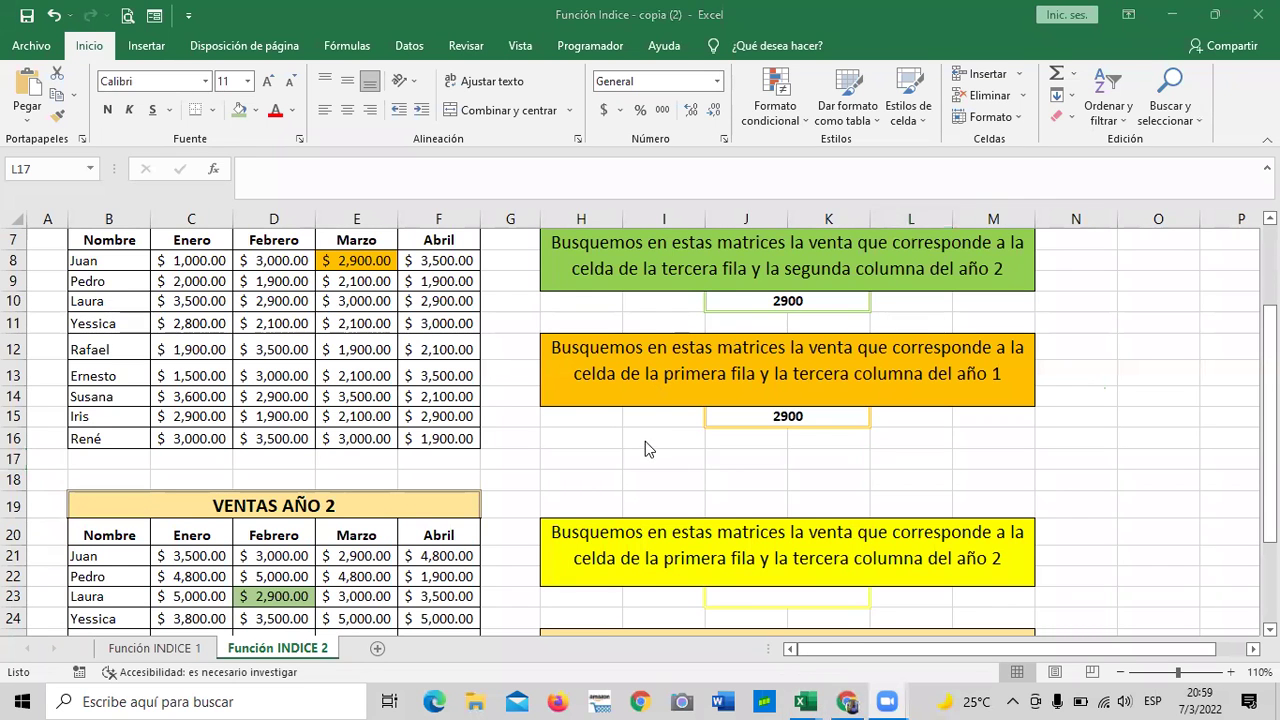
pyautogui.scroll(-4, 645, 441)
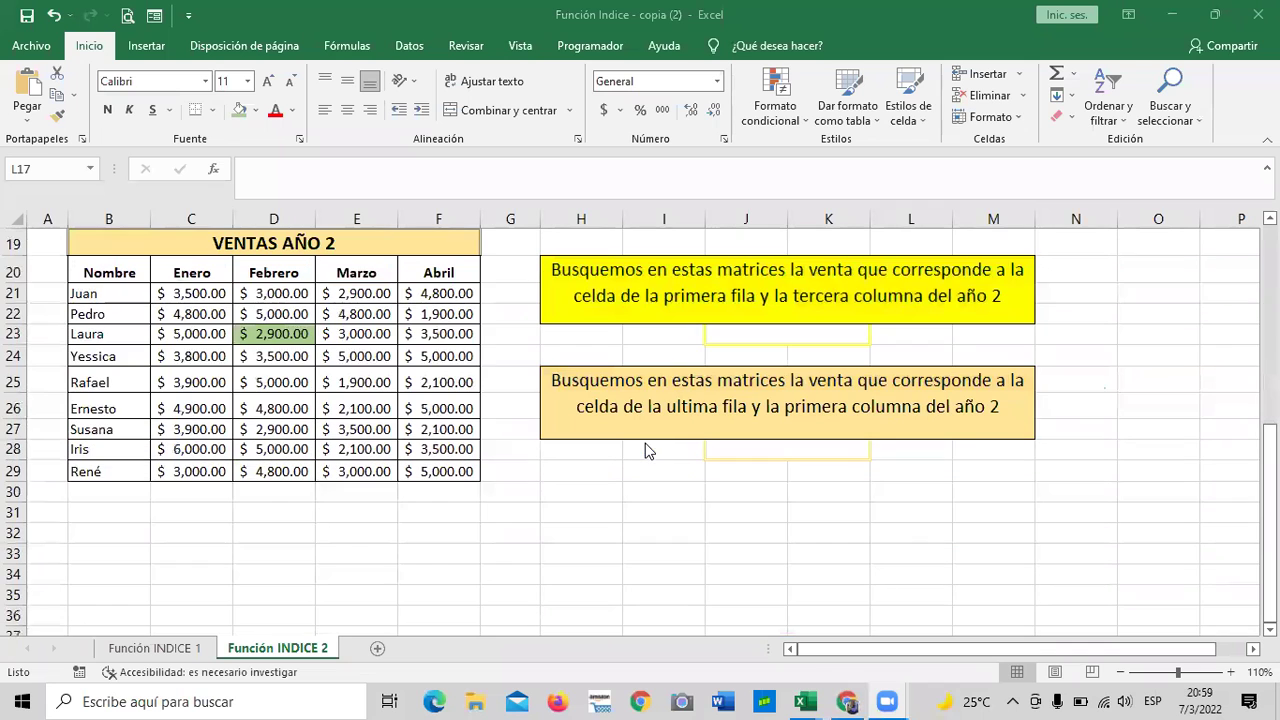
pyautogui.click(175, 651)
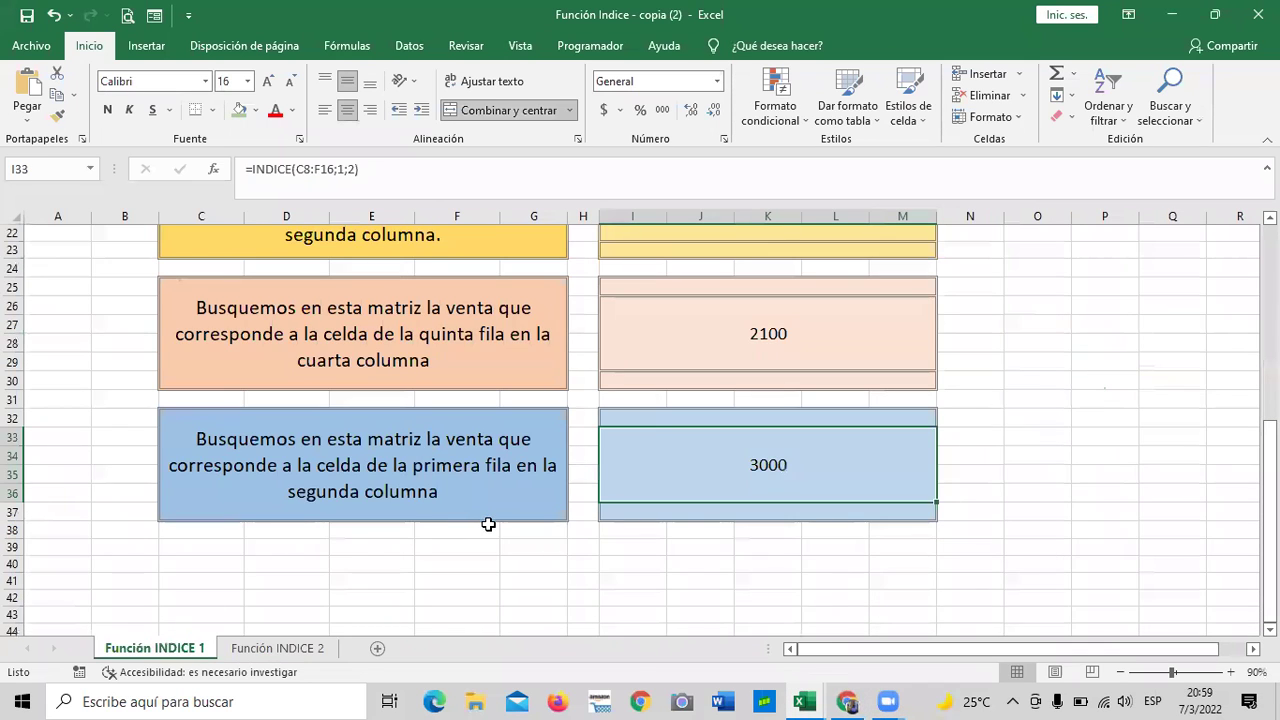
pyautogui.scroll(2, 488, 524)
pyautogui.scroll(3, 488, 524)
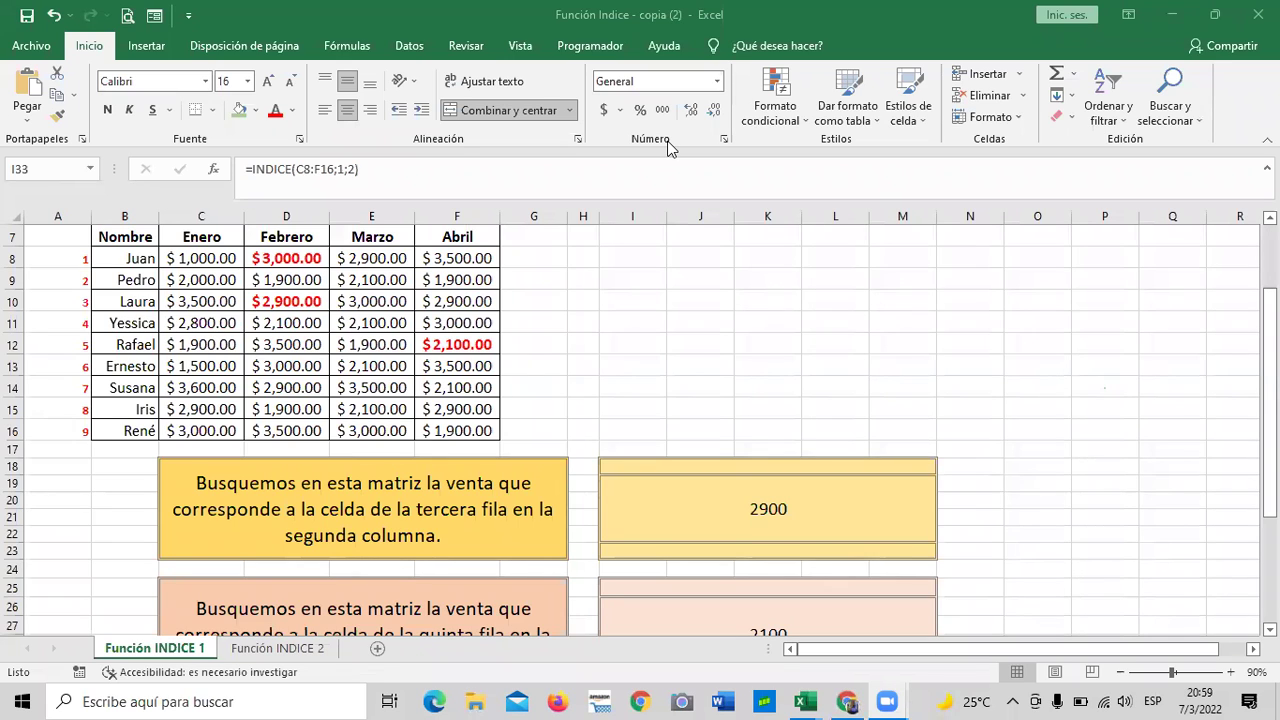
pyautogui.click(289, 651)
pyautogui.scroll(2, 628, 518)
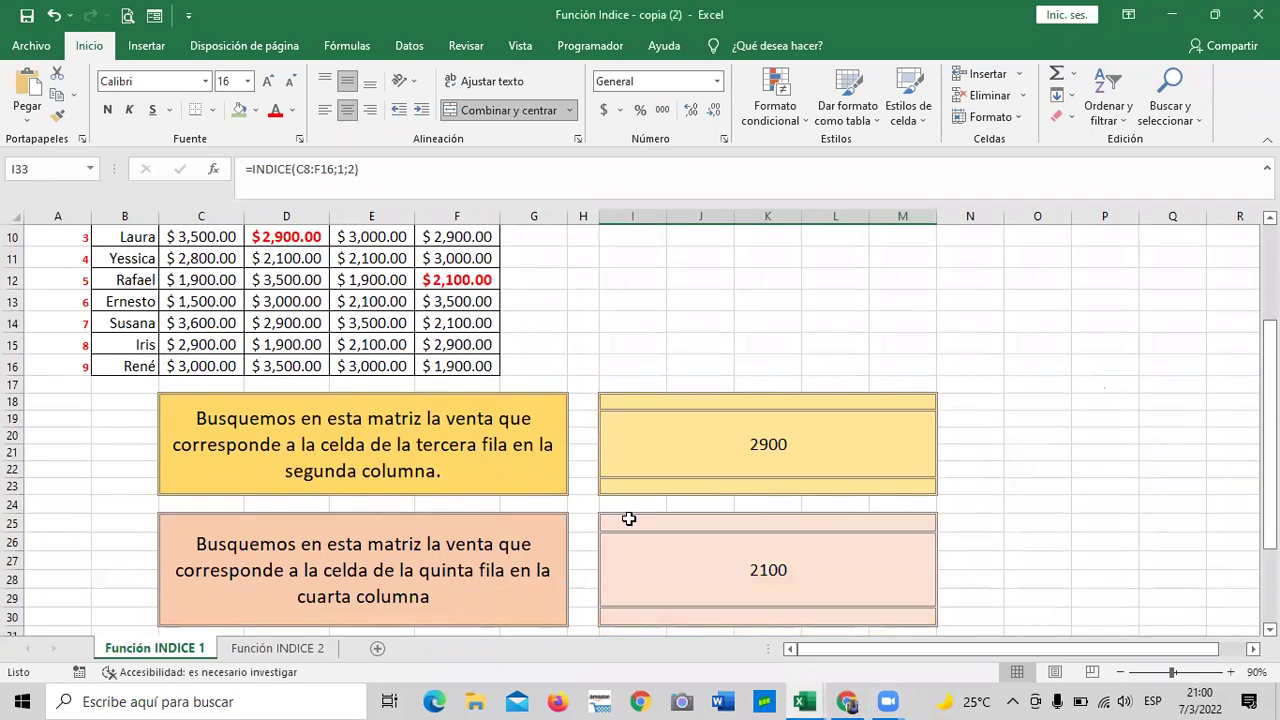
pyautogui.scroll(-4, 628, 518)
# Step: On the Función INDICE 2 sheet, inspect the formulas in J10 and J15 and the answer cells J23 and J28
pyautogui.click(278, 648)
pyautogui.scroll(4, 769, 464)
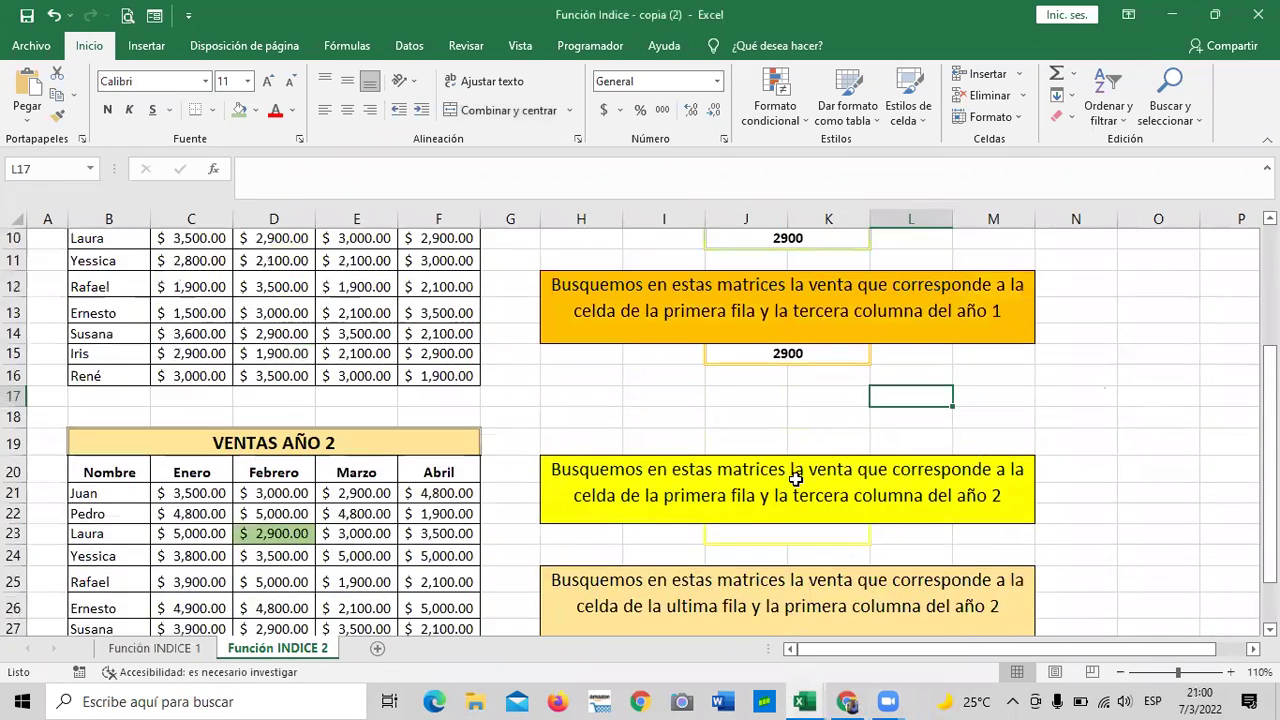
pyautogui.click(815, 303)
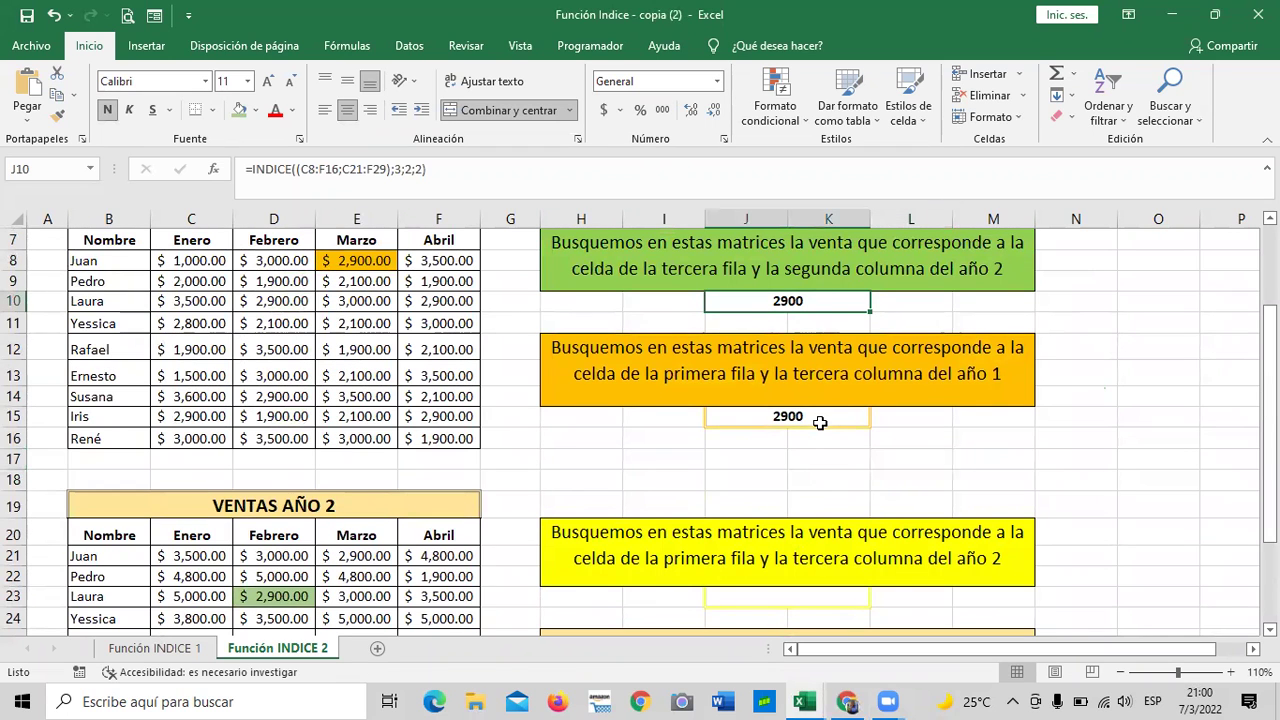
pyautogui.click(820, 416)
pyautogui.scroll(-5, 815, 420)
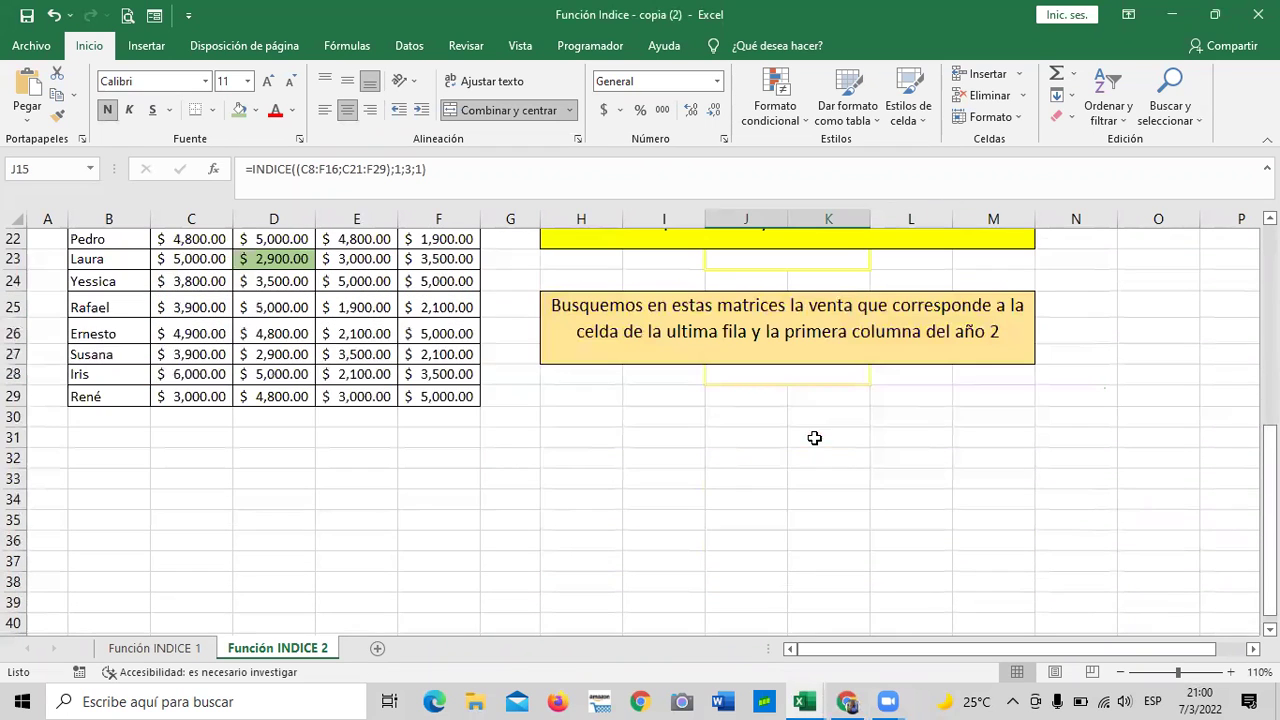
pyautogui.click(792, 259)
pyautogui.click(800, 376)
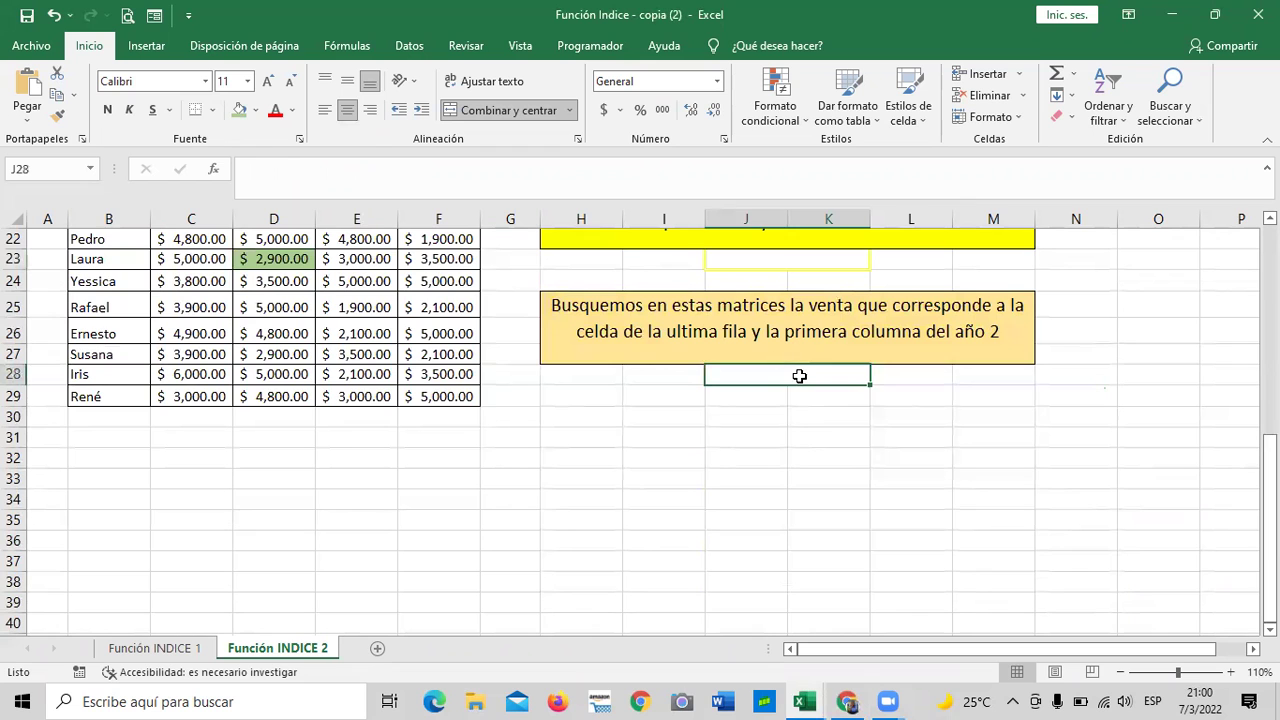
# Step: Review the two VENTAS AÑO 2 exercises and their answer cells J23 and J28 against both sales tables
pyautogui.scroll(5, 794, 450)
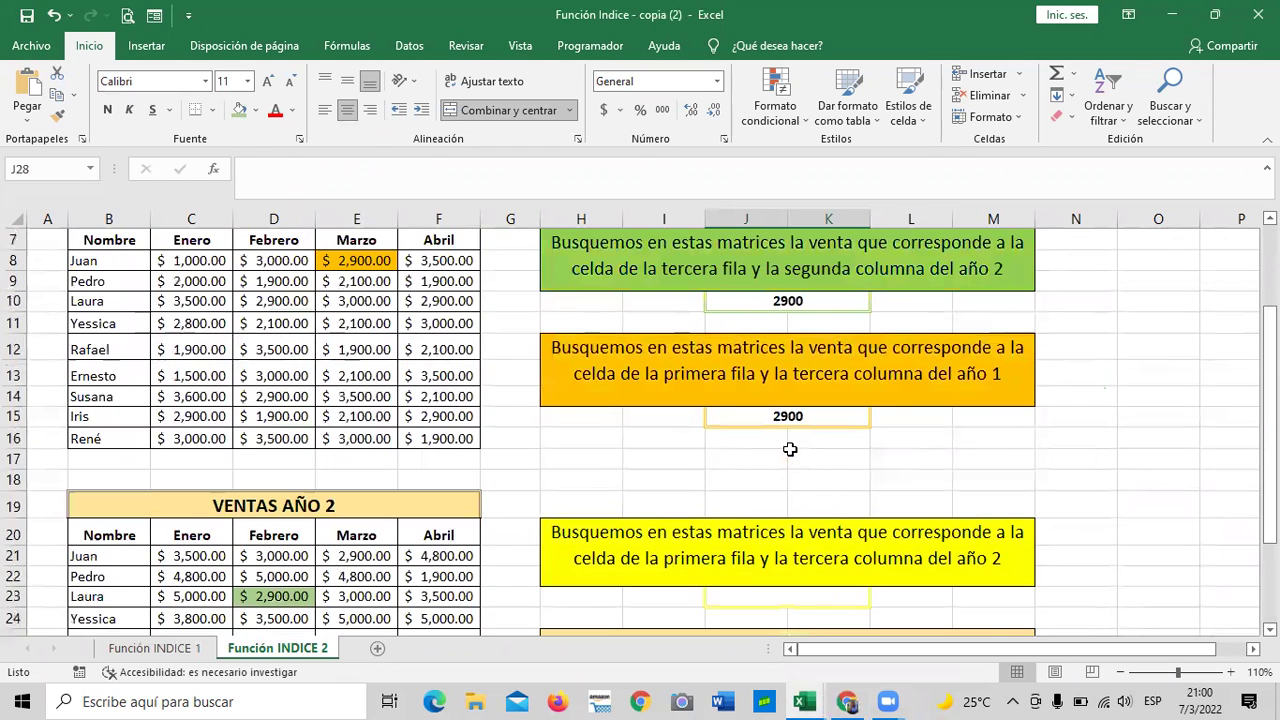
pyautogui.scroll(-2, 790, 457)
pyautogui.click(790, 466)
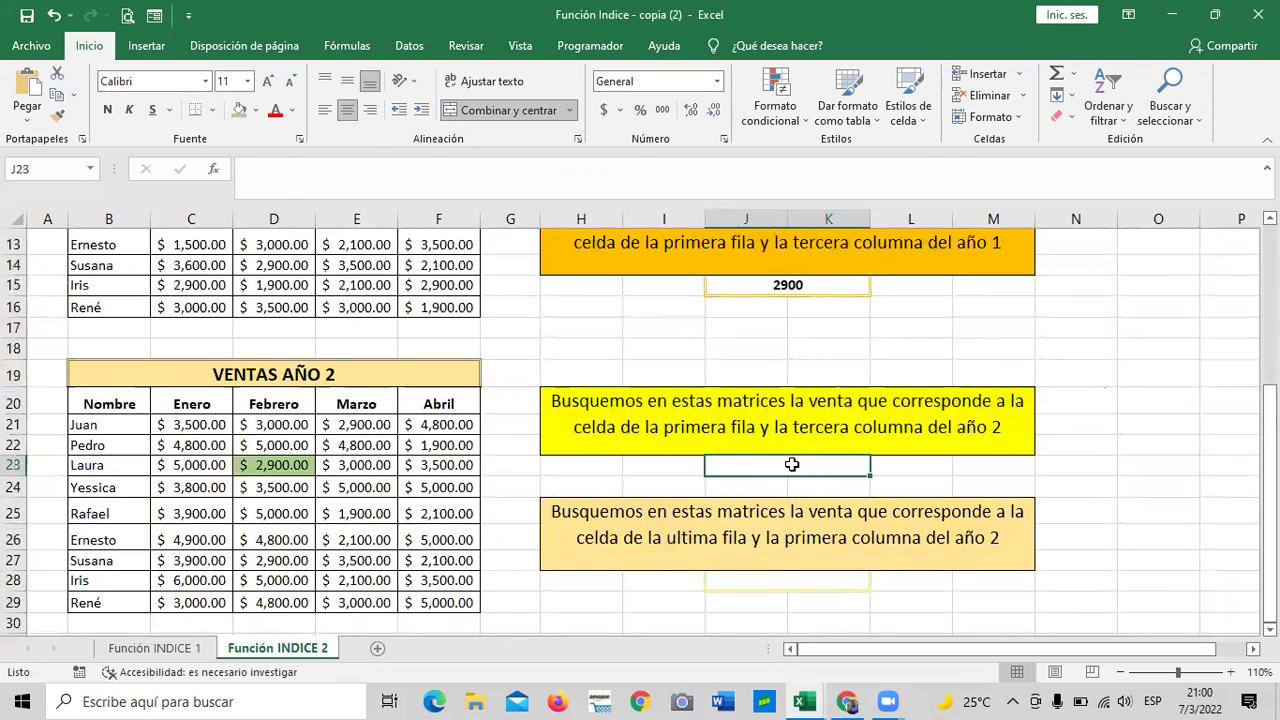
pyautogui.click(781, 585)
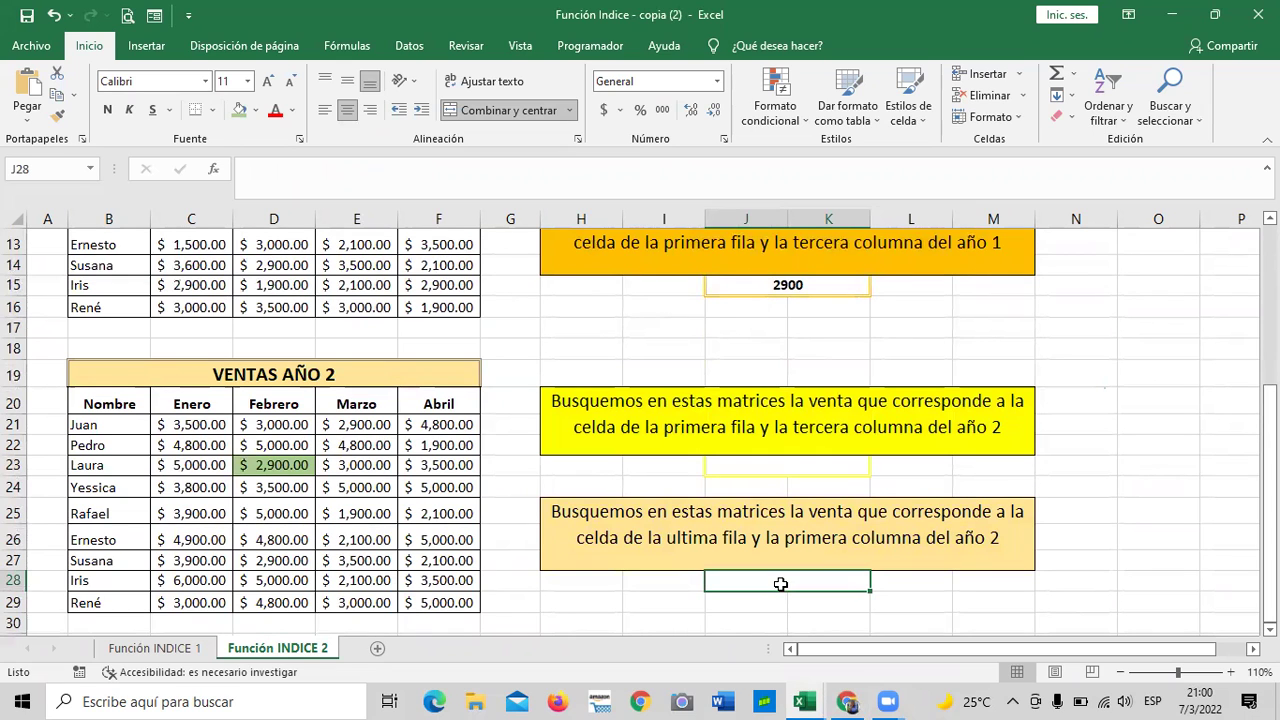
pyautogui.scroll(-2, 488, 437)
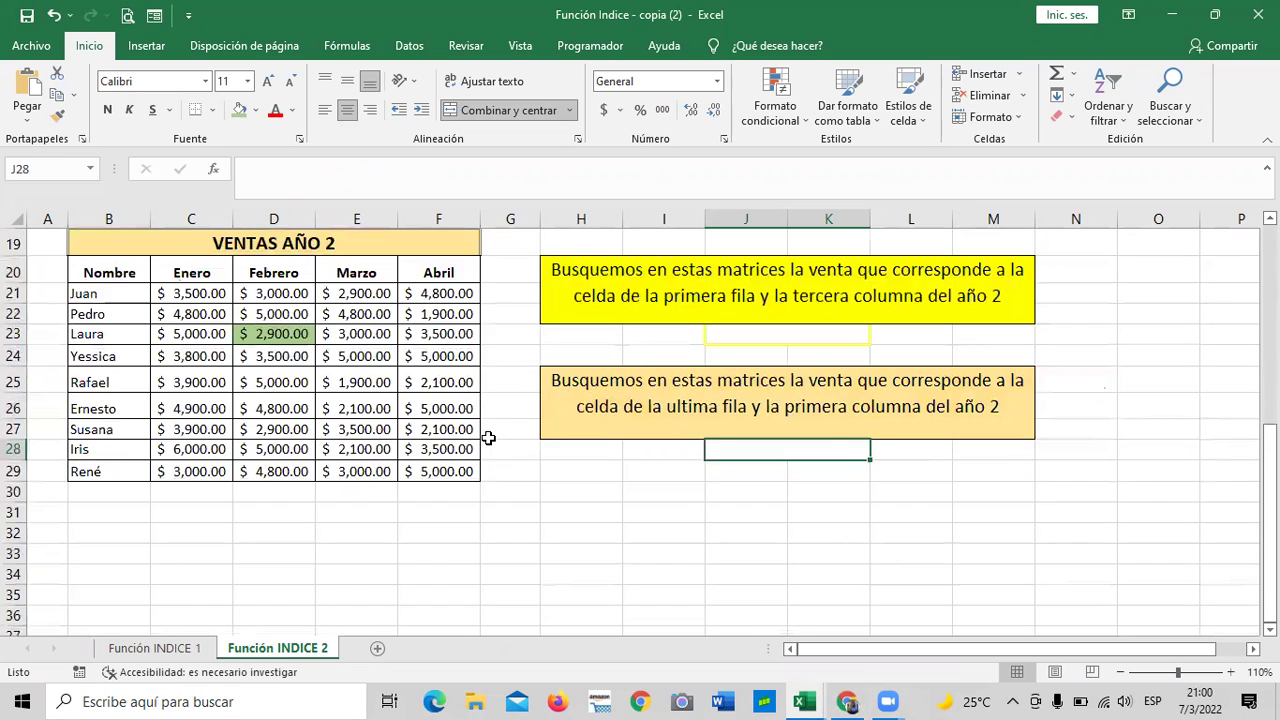
pyautogui.scroll(-2, 223, 505)
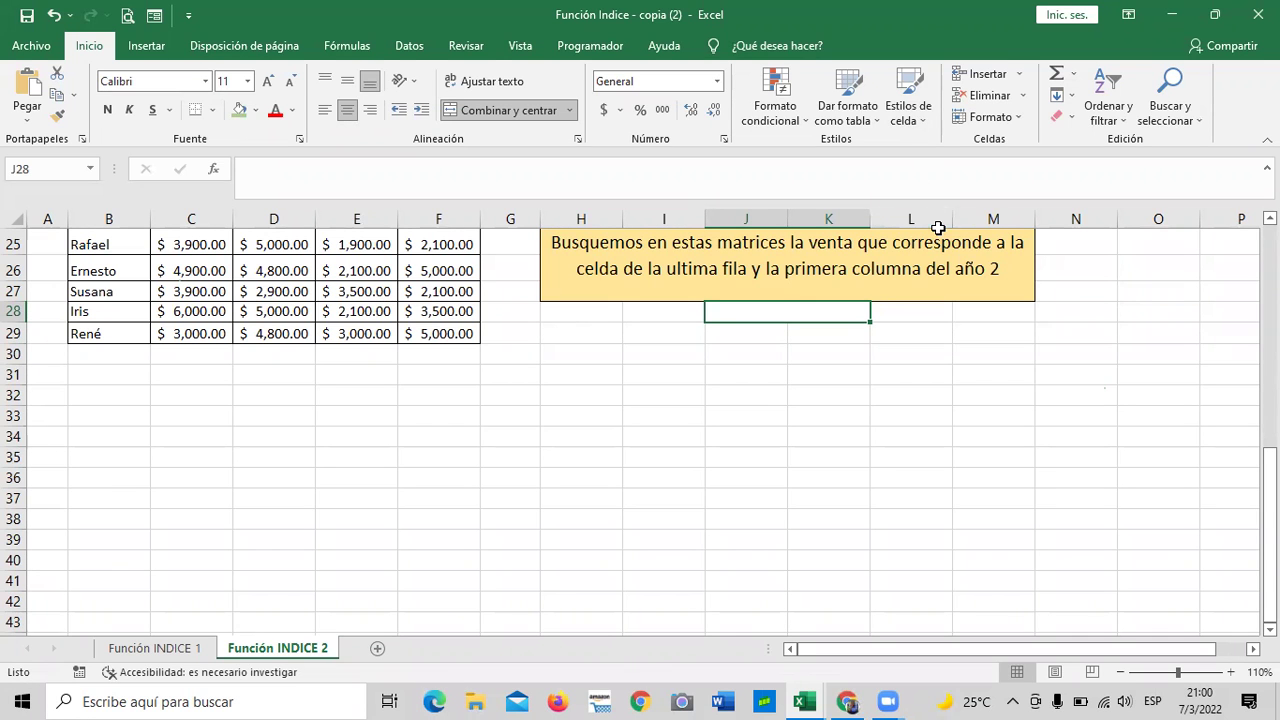
pyautogui.scroll(3, 531, 429)
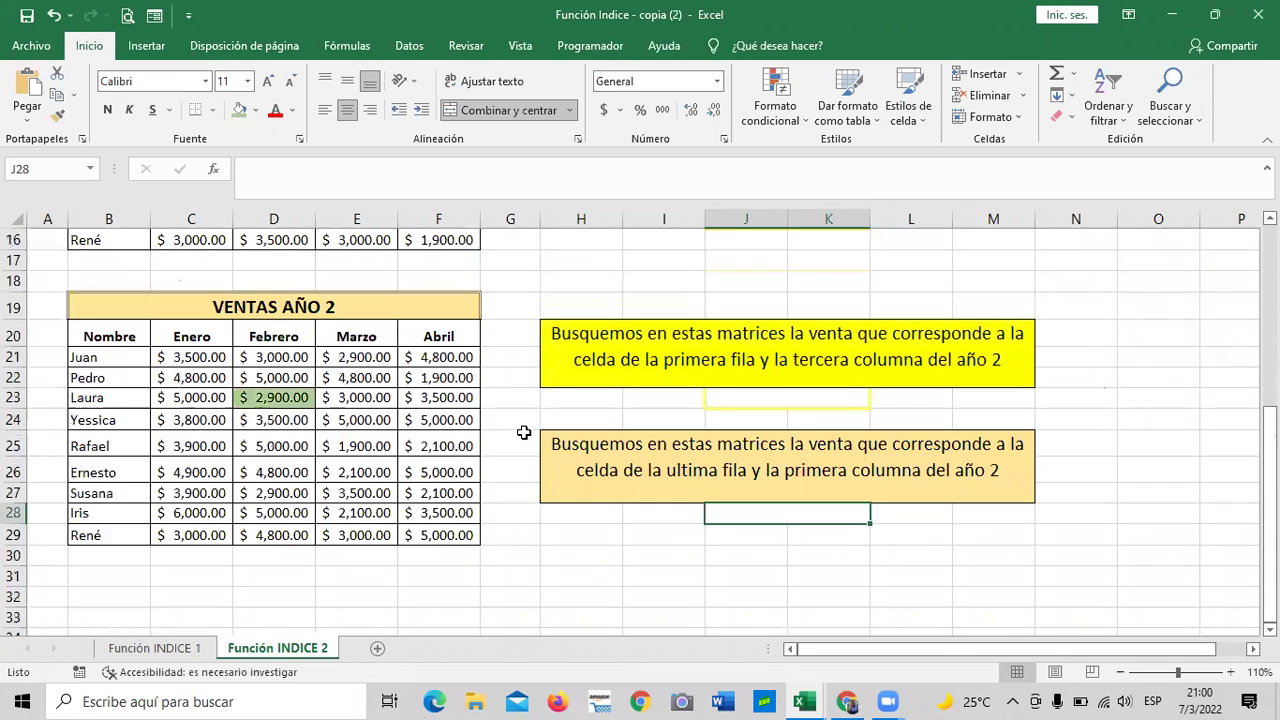
pyautogui.scroll(4, 524, 432)
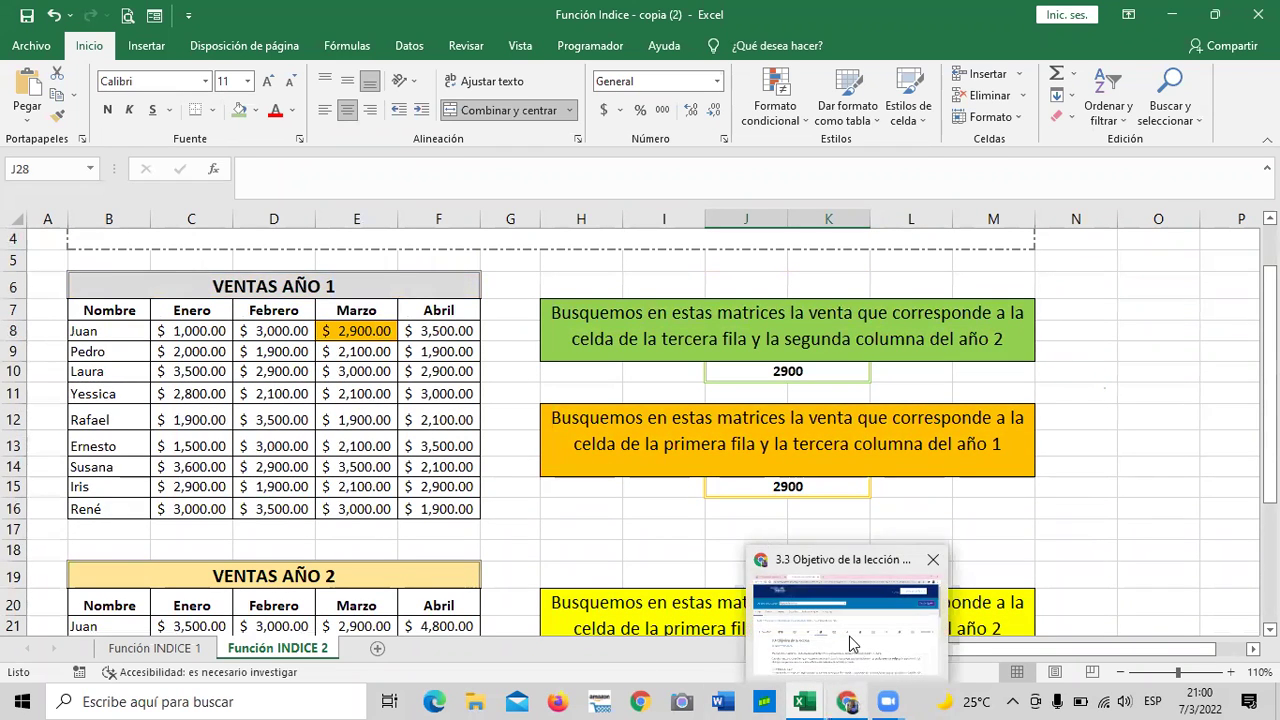
# Step: Switch to Chrome and read lesson 3.3 on using hyperlinks to create a sheet index
pyautogui.click(848, 625)
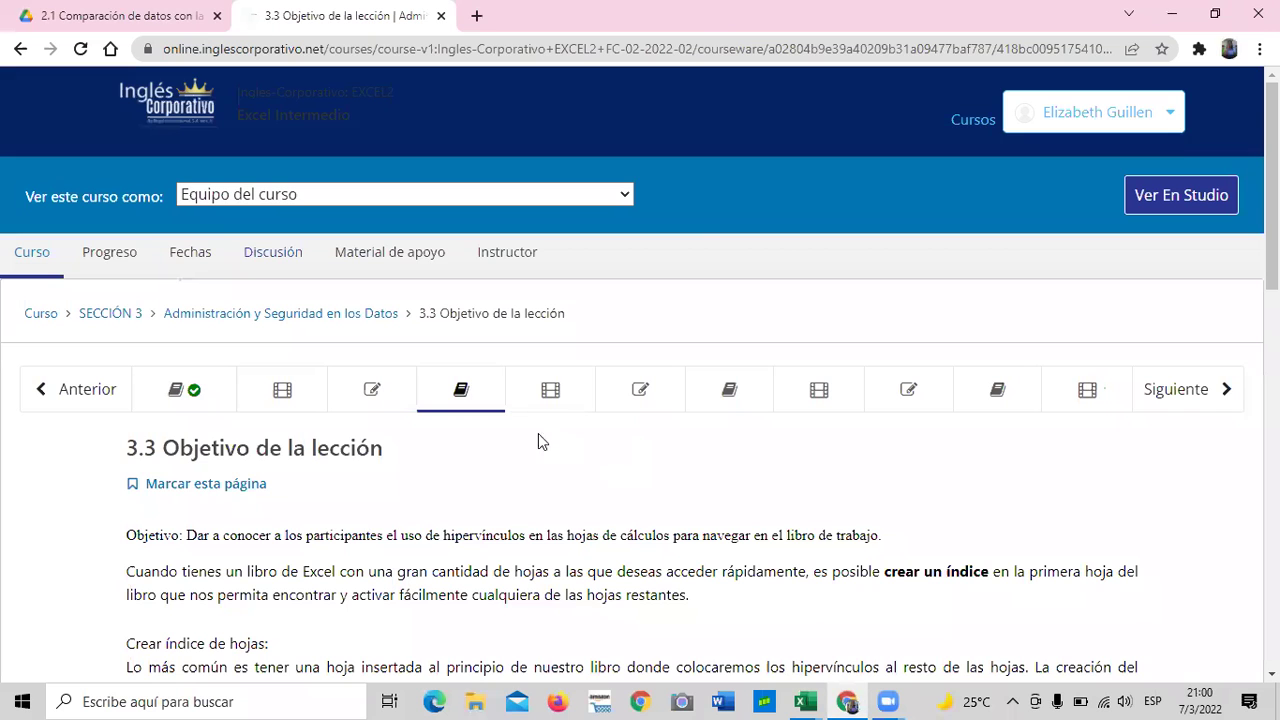
pyautogui.scroll(-2, 486, 432)
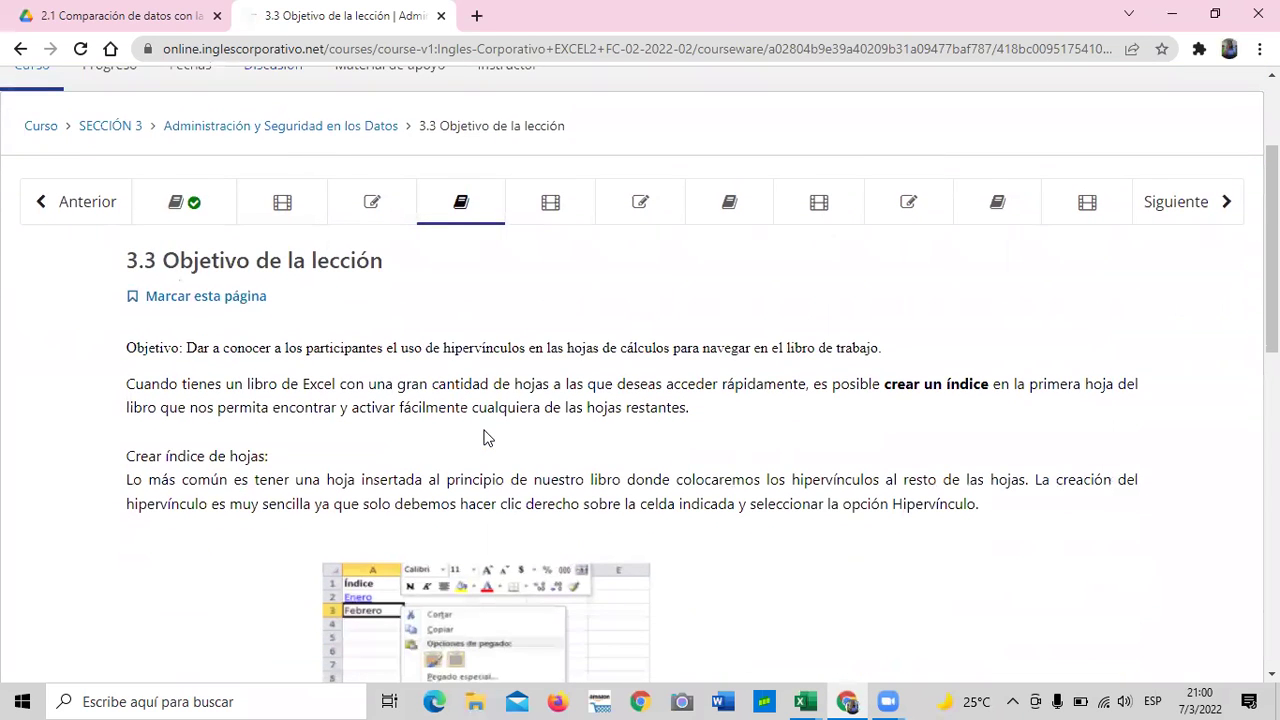
pyautogui.scroll(-9, 483, 437)
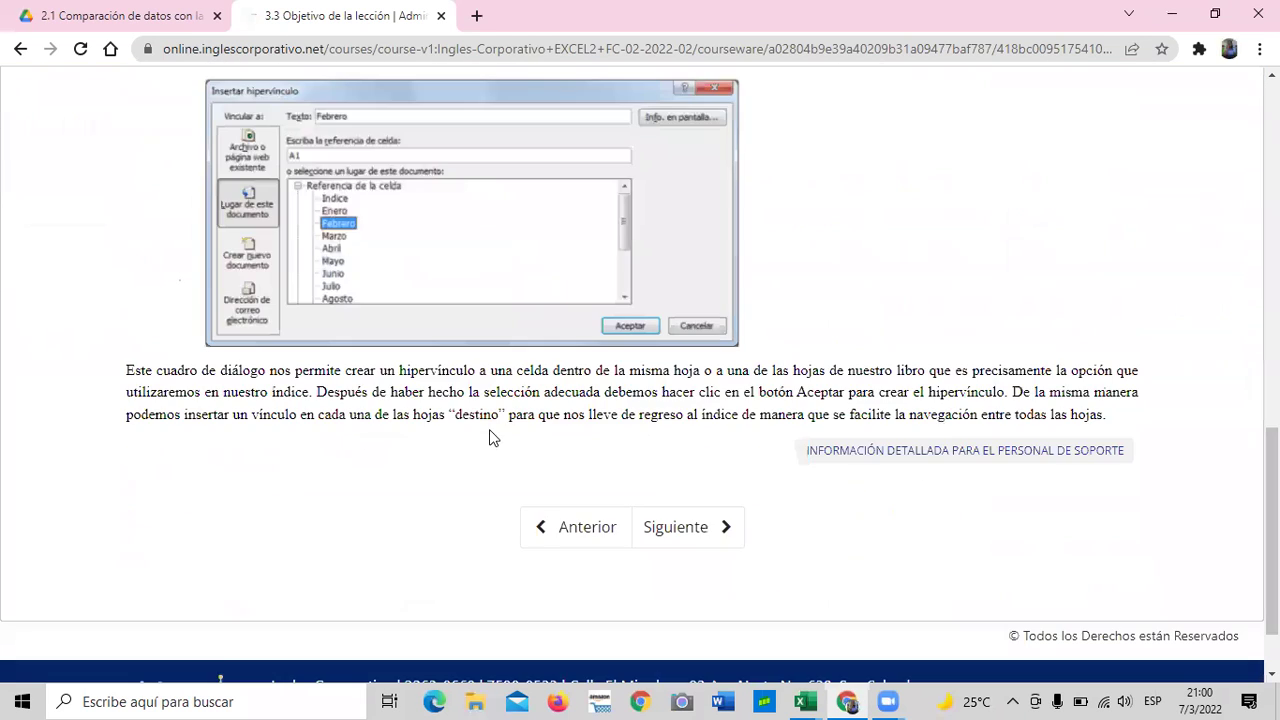
pyautogui.scroll(10, 489, 437)
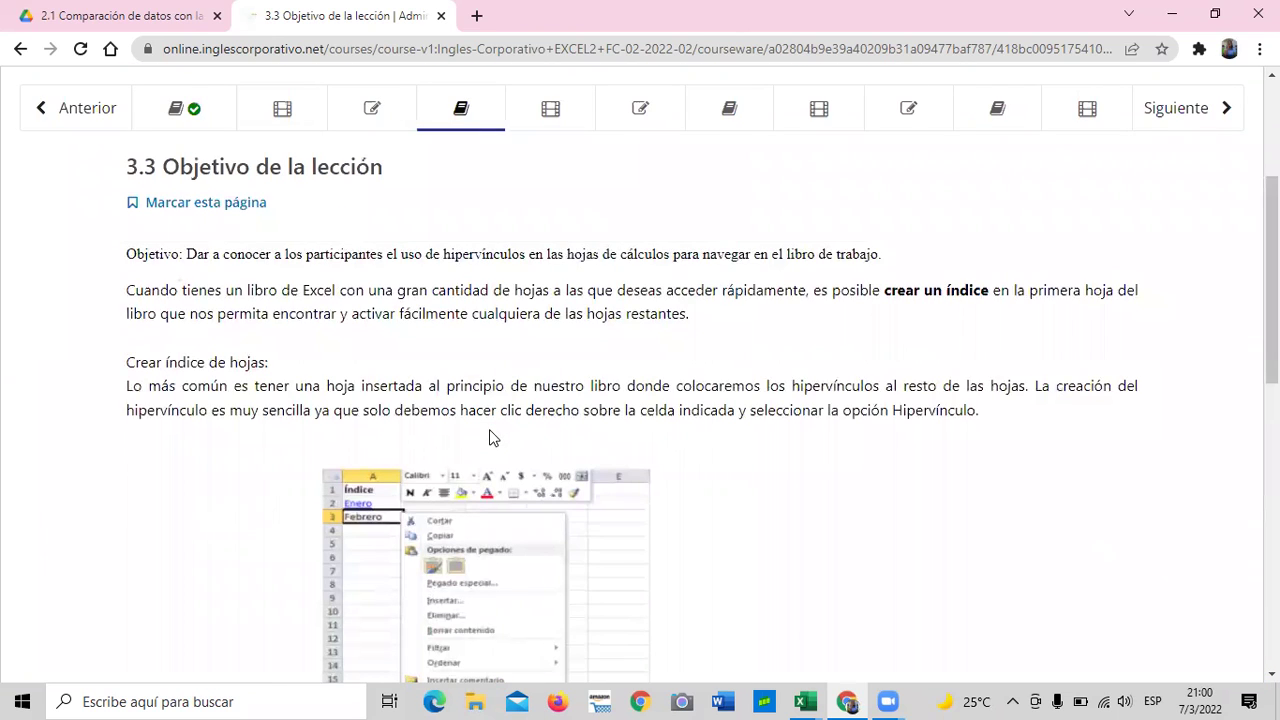
pyautogui.scroll(3, 489, 437)
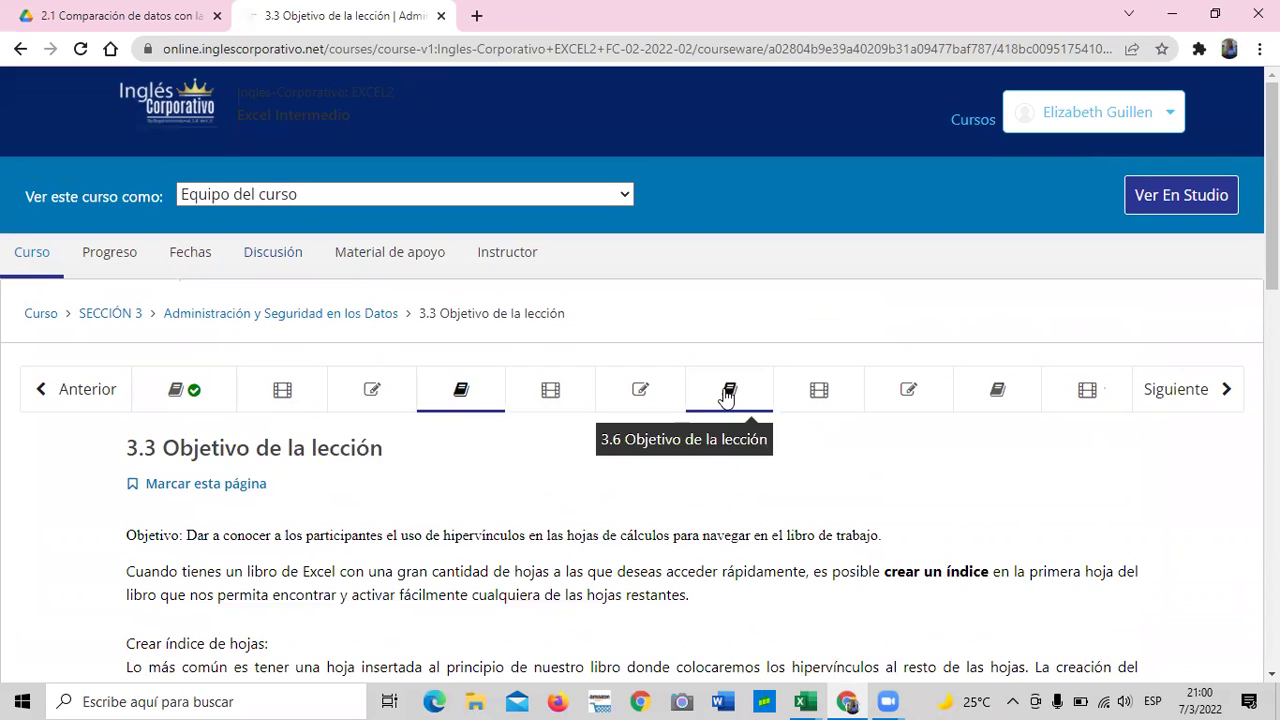
# Step: Open lesson 3.6 Objetivo de la lección and read through its material on protecting worksheets and workbooks
pyautogui.click(728, 395)
pyautogui.scroll(-2, 726, 396)
pyautogui.scroll(-9, 725, 395)
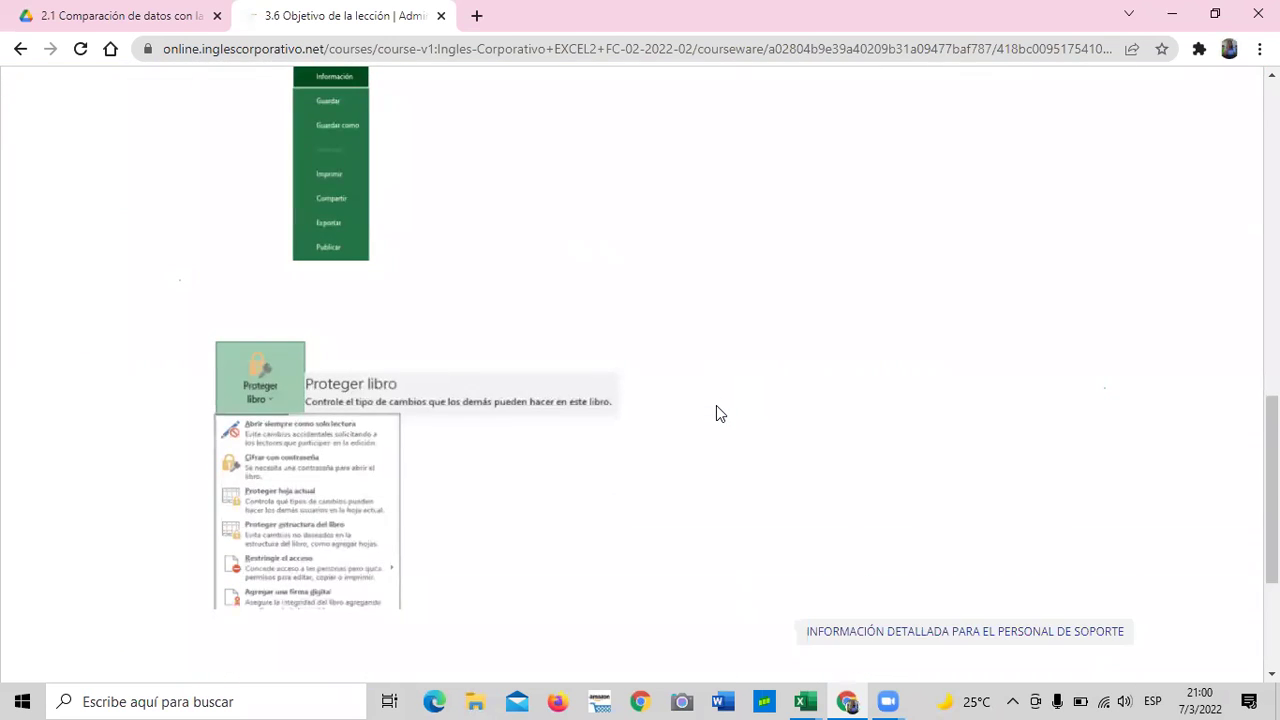
pyautogui.scroll(10, 701, 441)
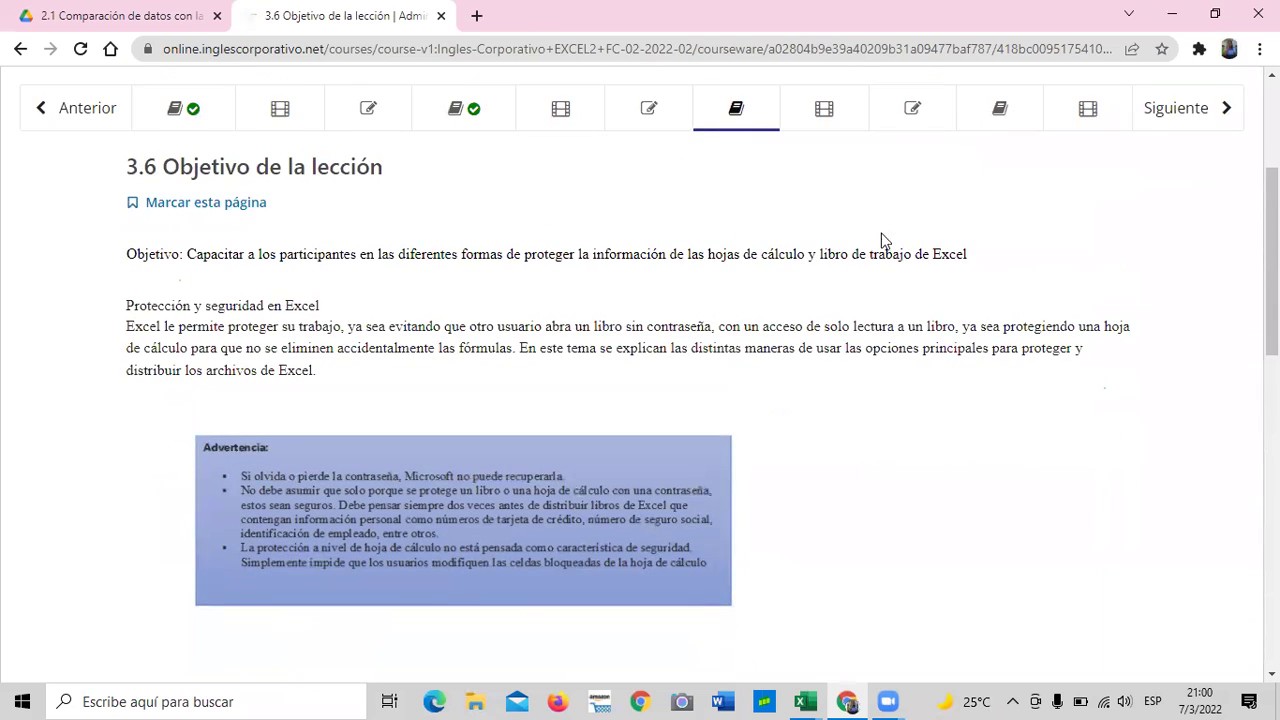
pyautogui.scroll(3, 860, 350)
# Step: Open lesson 3.9 Objetivo de la lección and examine its explanation of consolidating data from several worksheets
pyautogui.click(1002, 392)
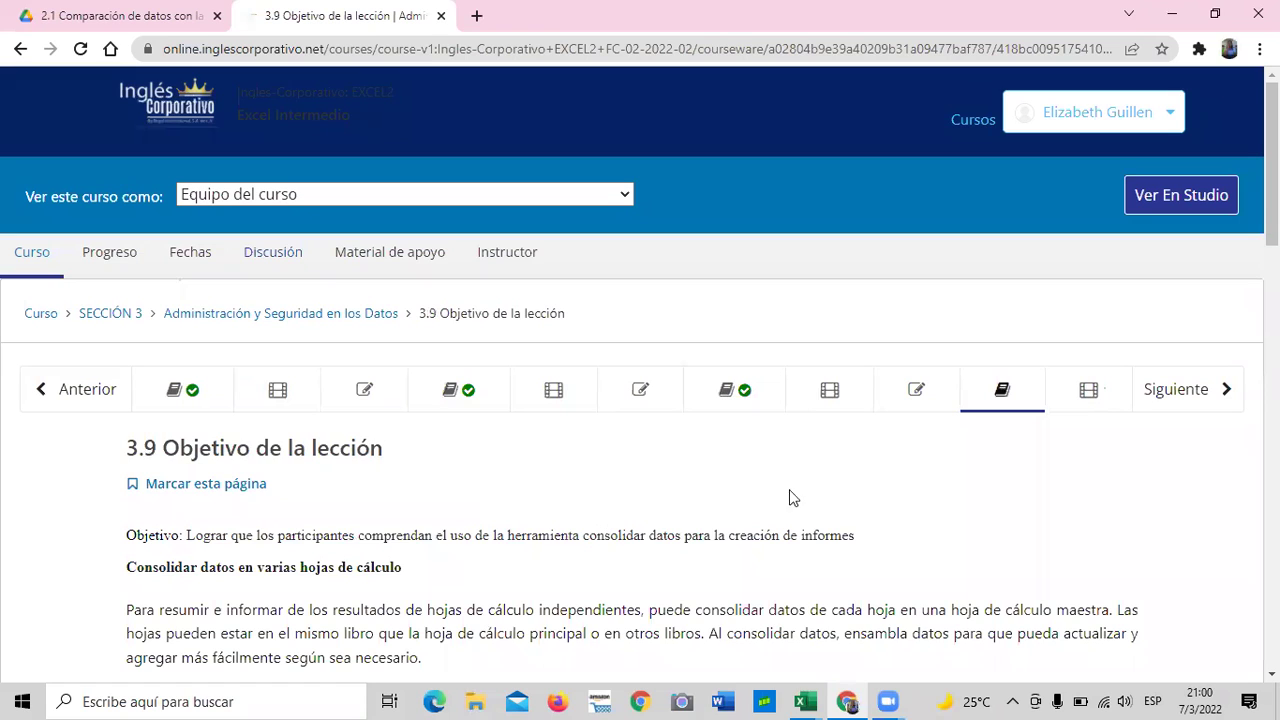
pyautogui.scroll(-3, 733, 514)
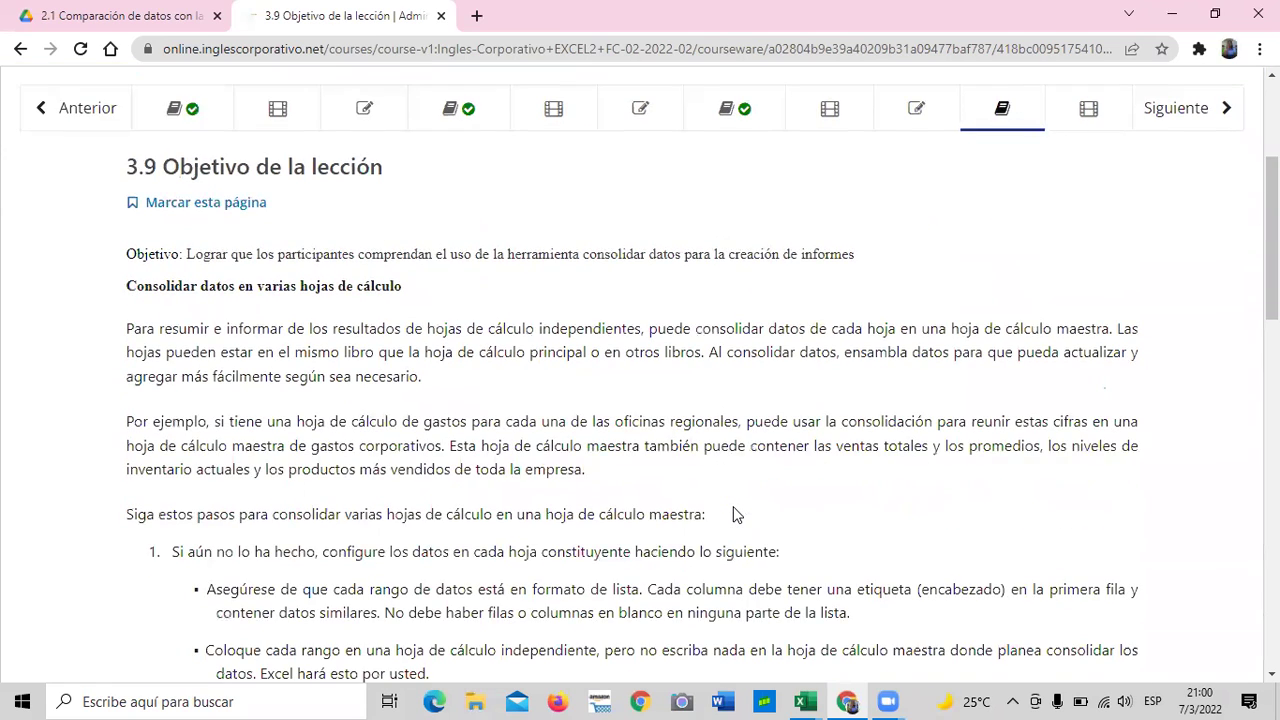
pyautogui.scroll(-2, 733, 514)
pyautogui.scroll(3, 733, 514)
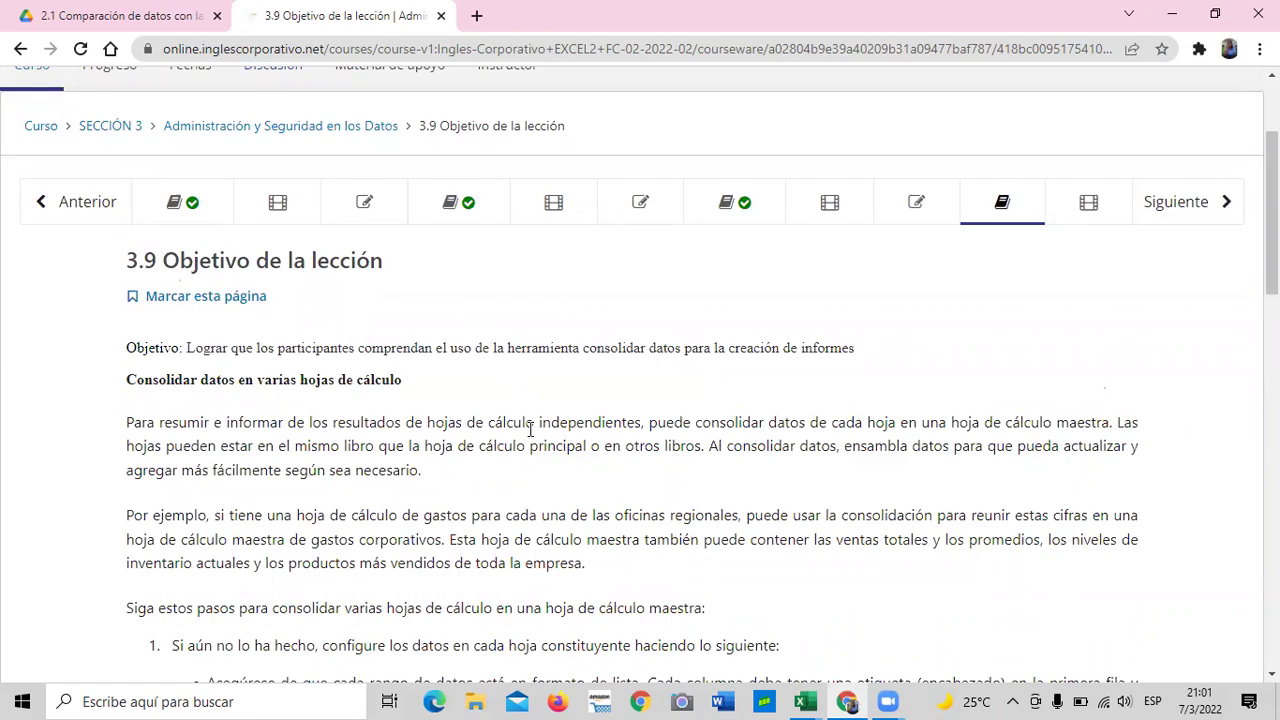
pyautogui.scroll(-3, 530, 428)
pyautogui.scroll(1, 563, 428)
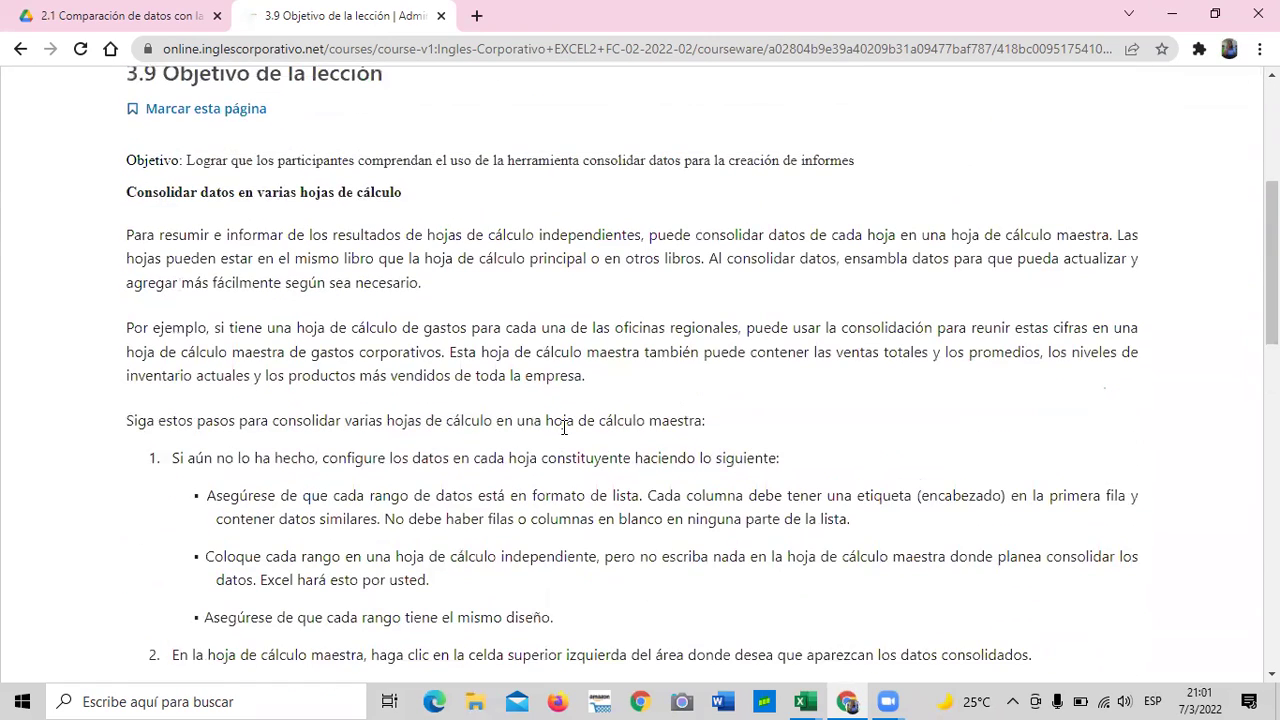
pyautogui.scroll(4, 566, 478)
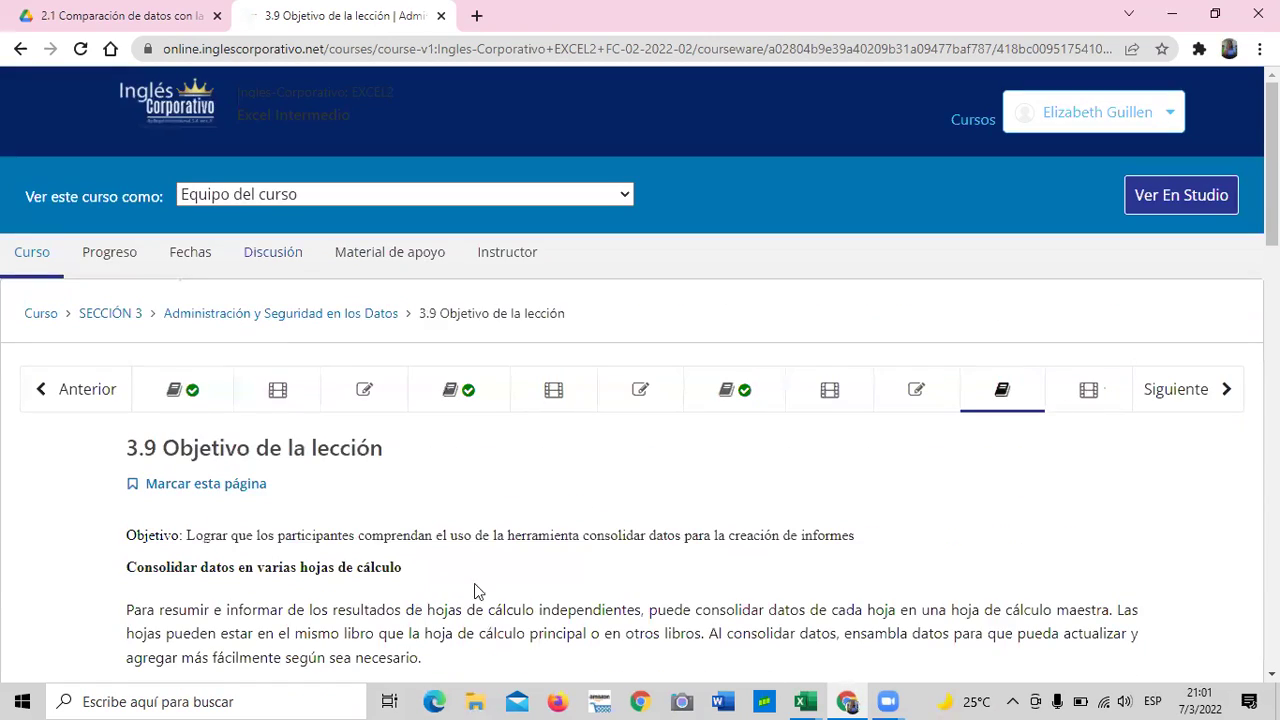